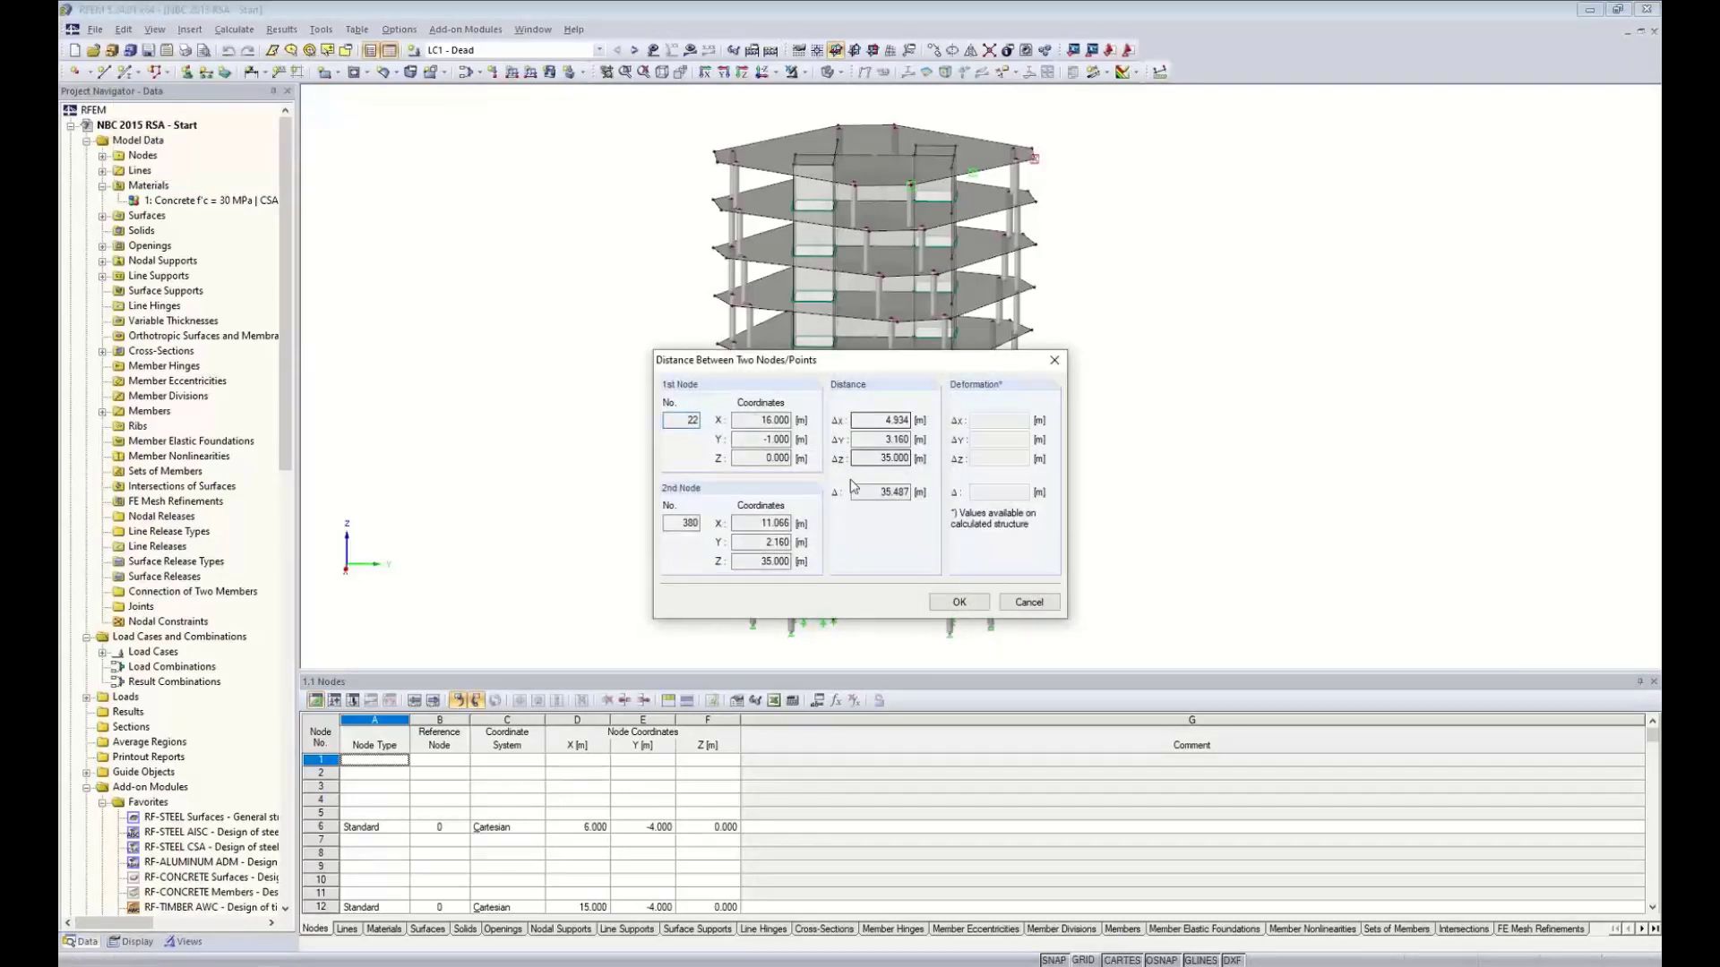
Close the distance measurement and inspect the cross-section properties of the corner column below the roof slab
click(1029, 601)
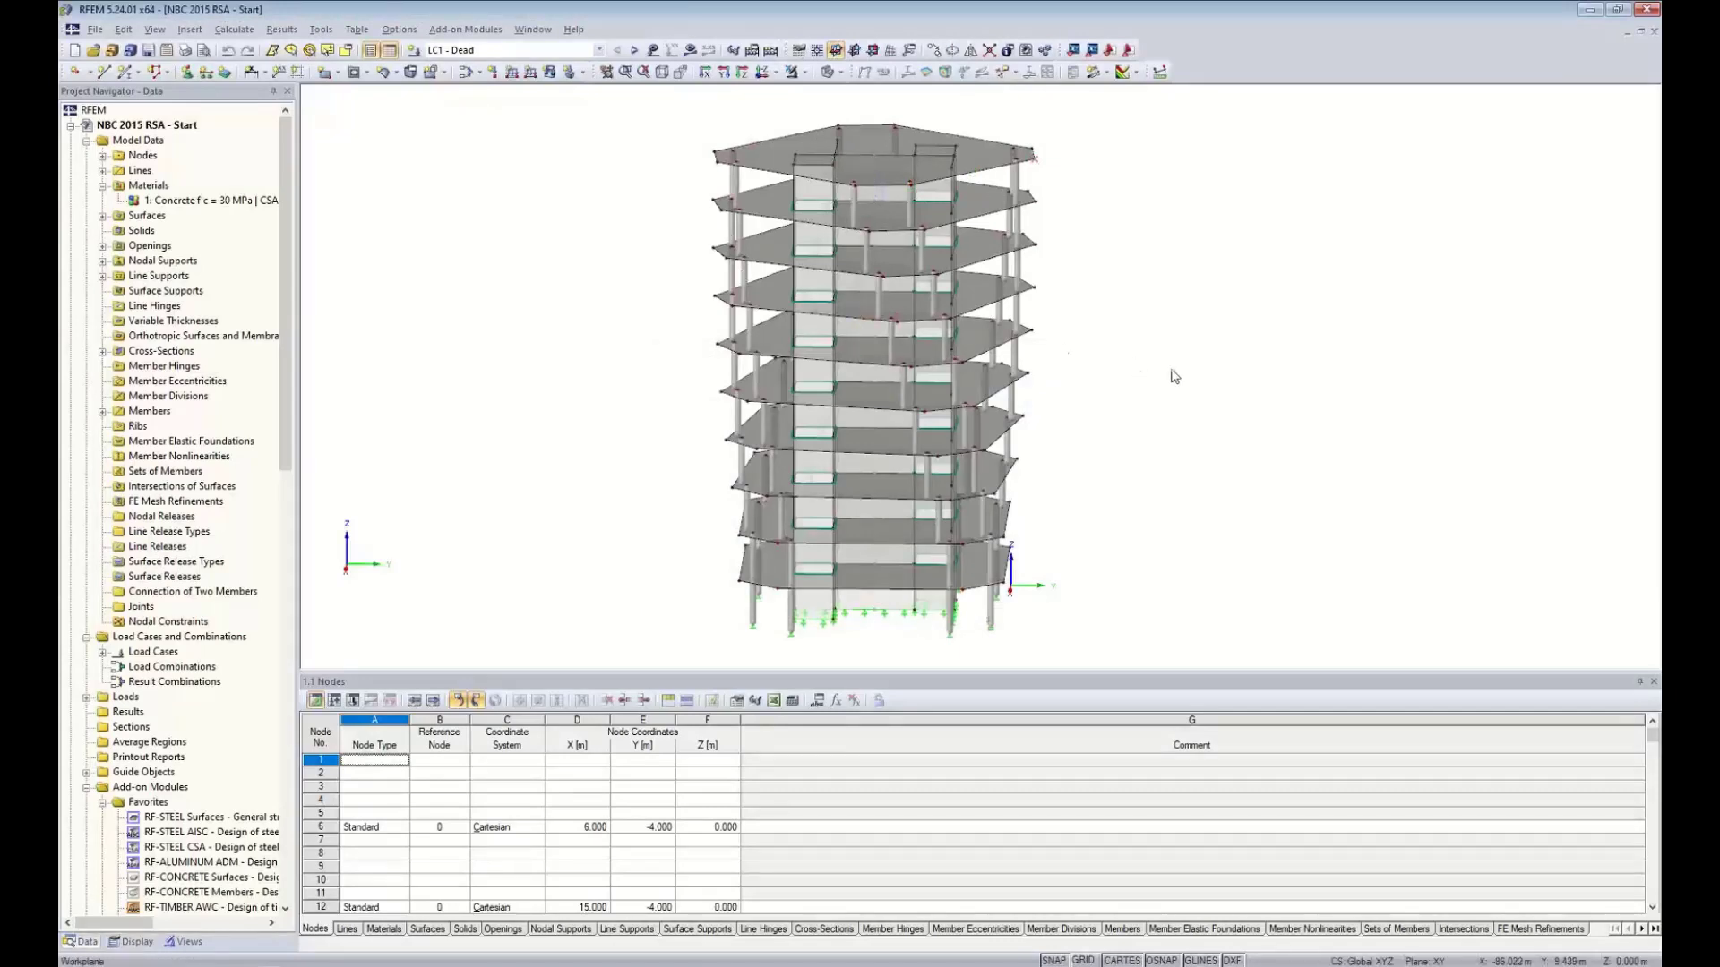
ctrl+middle_drag(1111, 368, 1171, 383)
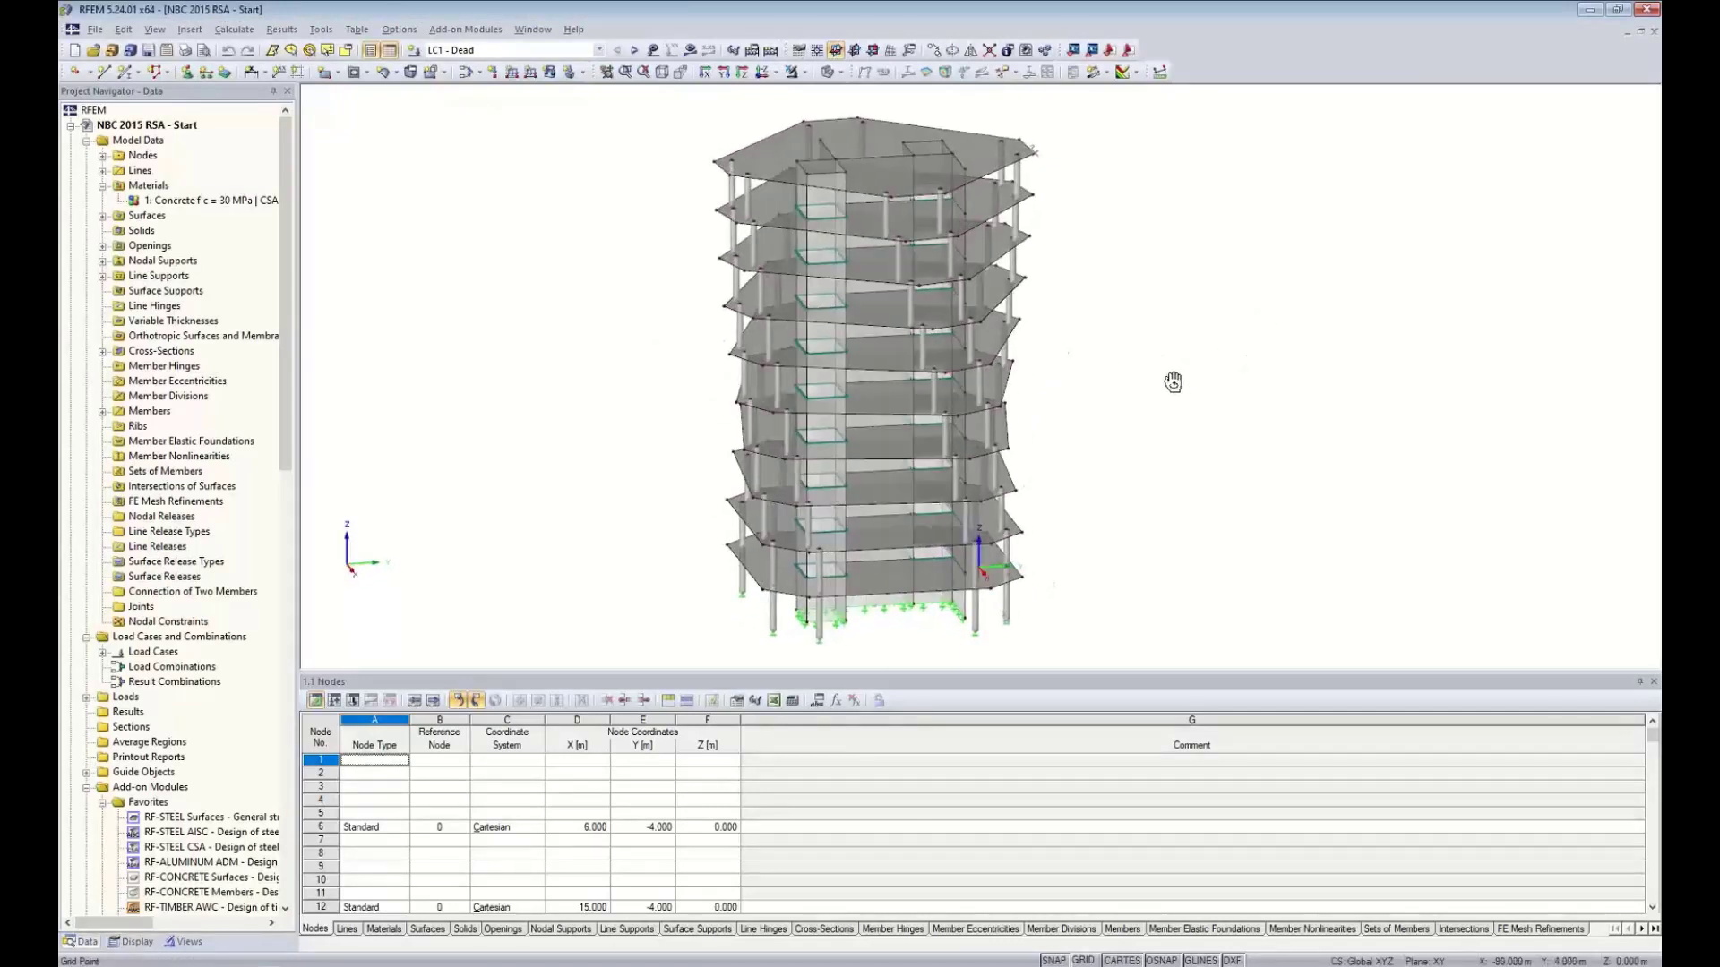
scroll(736, 231, up, 3)
scroll(736, 231, up, 2)
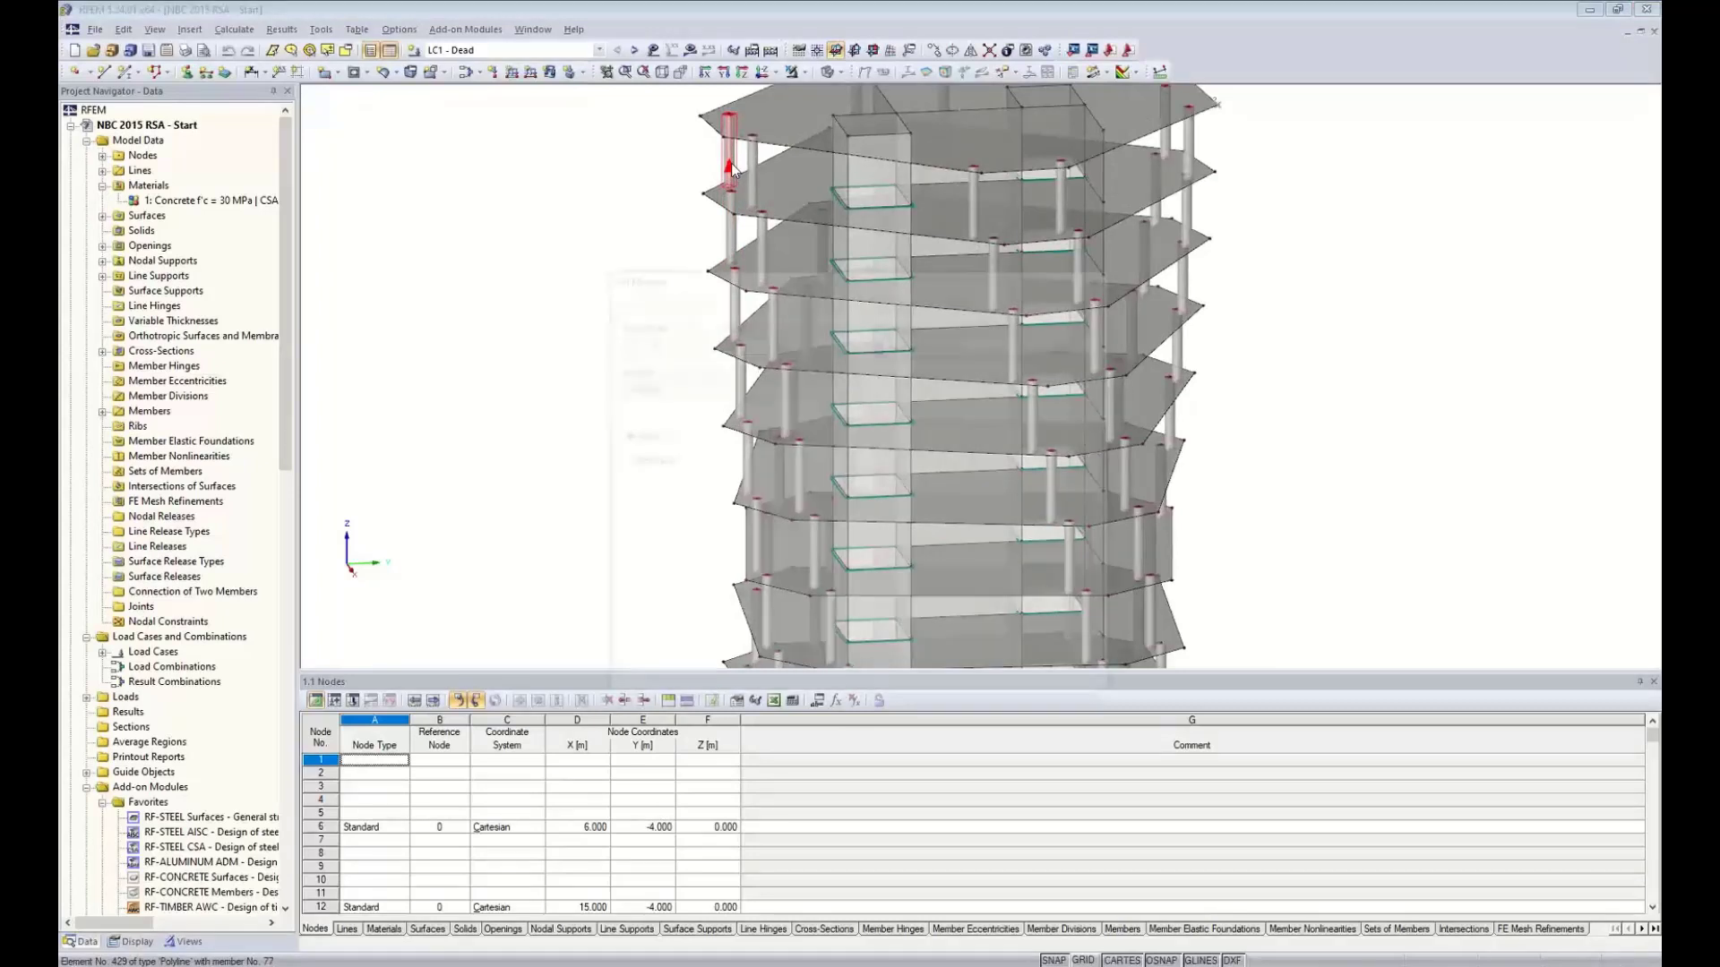
double_click(732, 171)
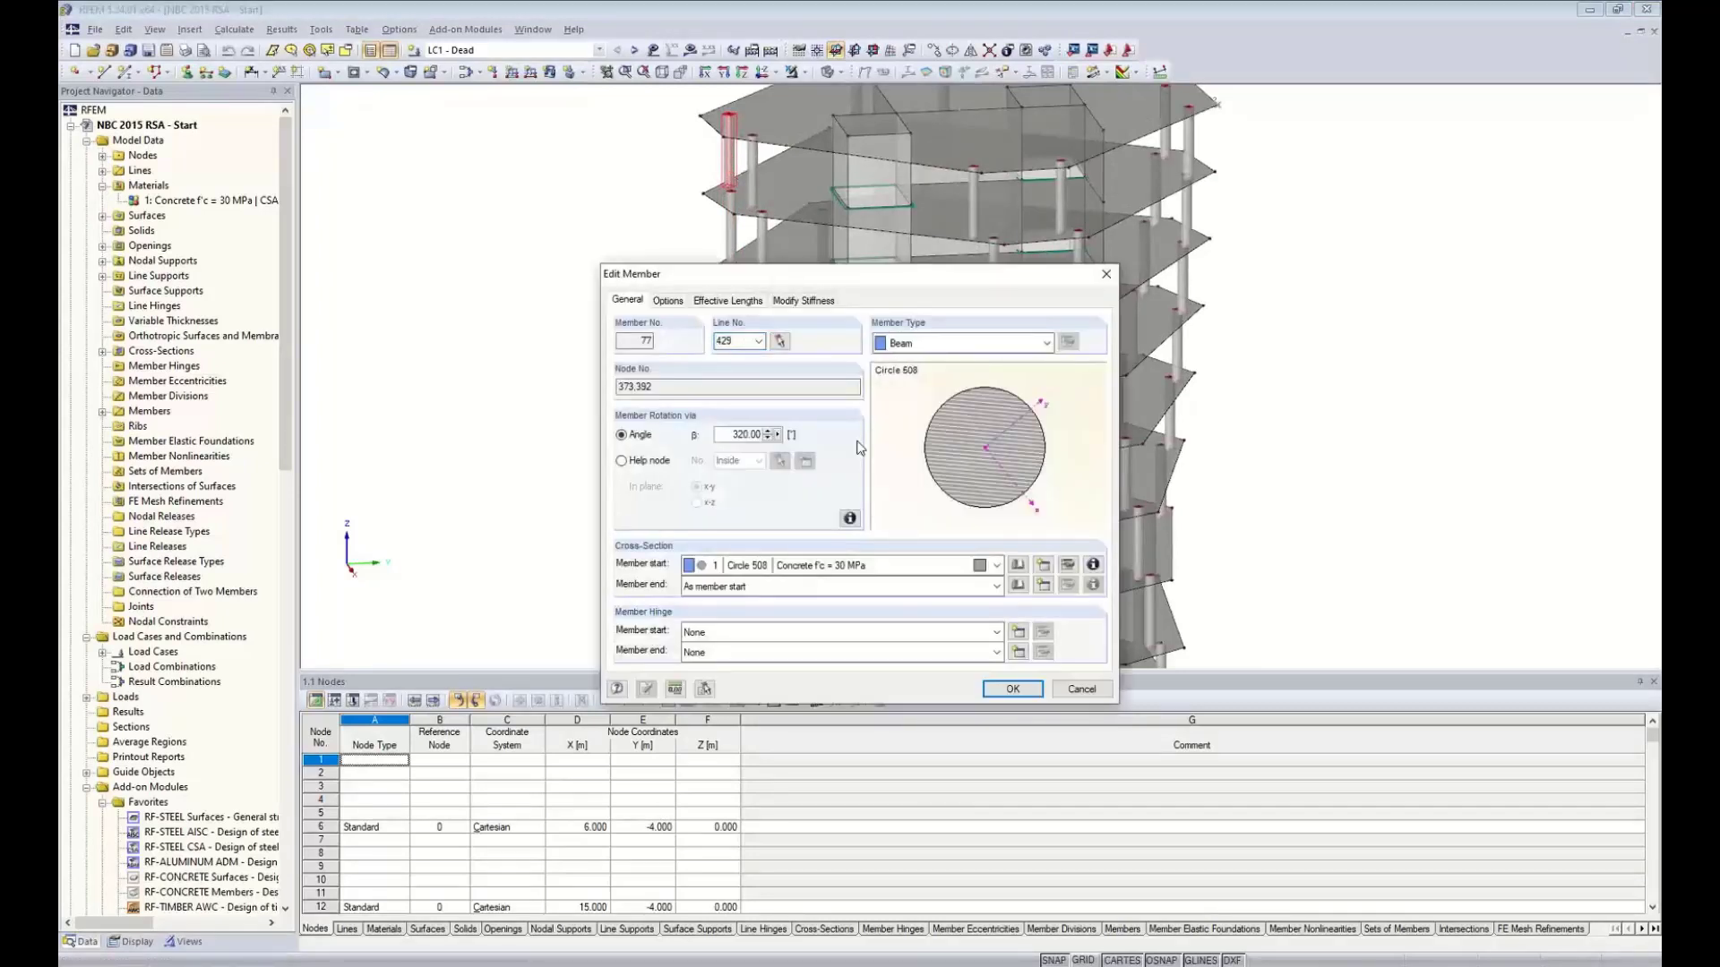
click(1092, 566)
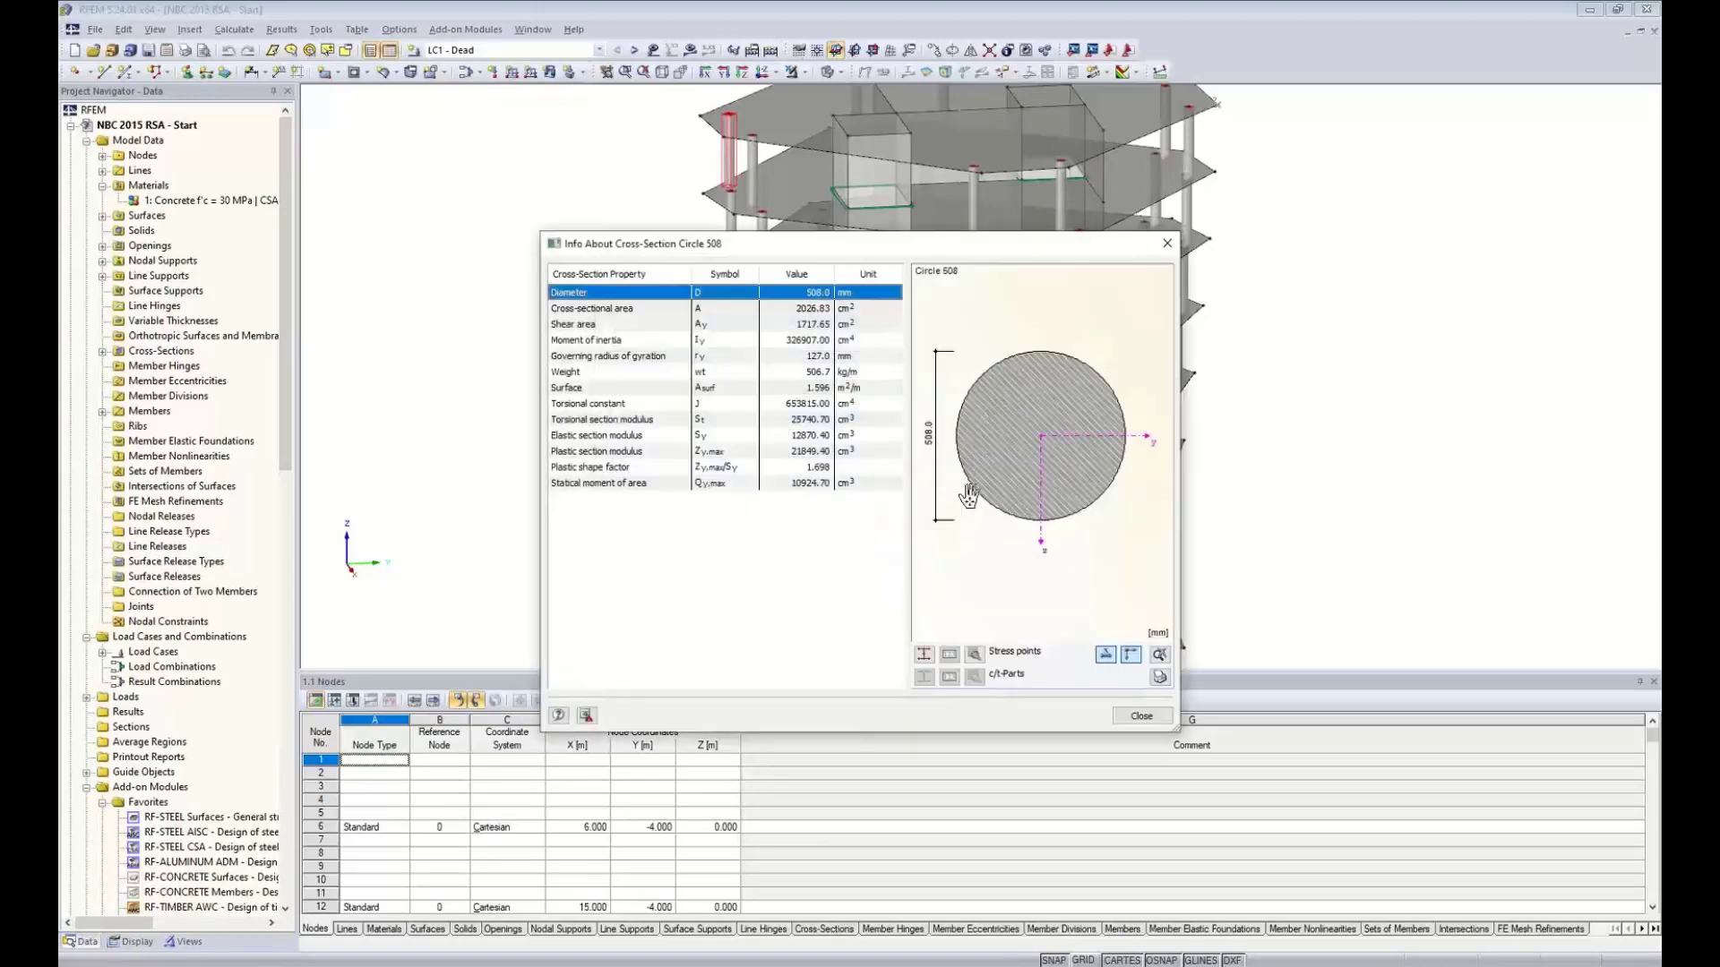
click(1159, 719)
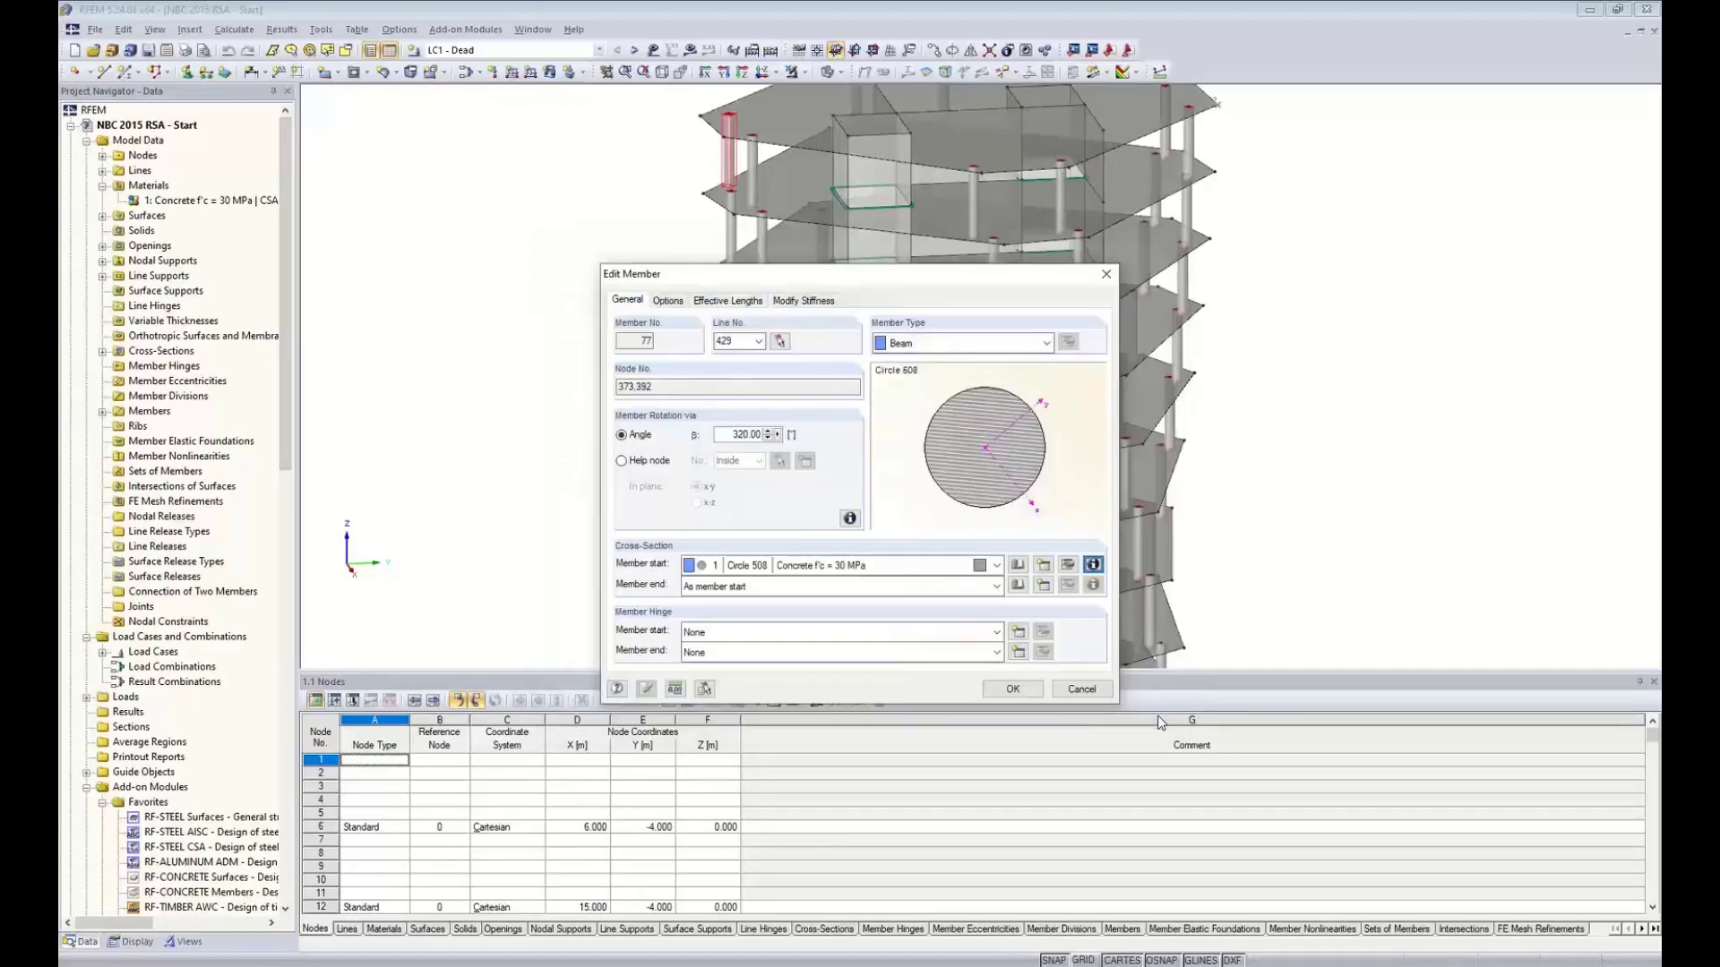
click(1081, 689)
Check the thickness and material of the roof slab and of a top-storey core wall
scroll(588, 329, down, 2)
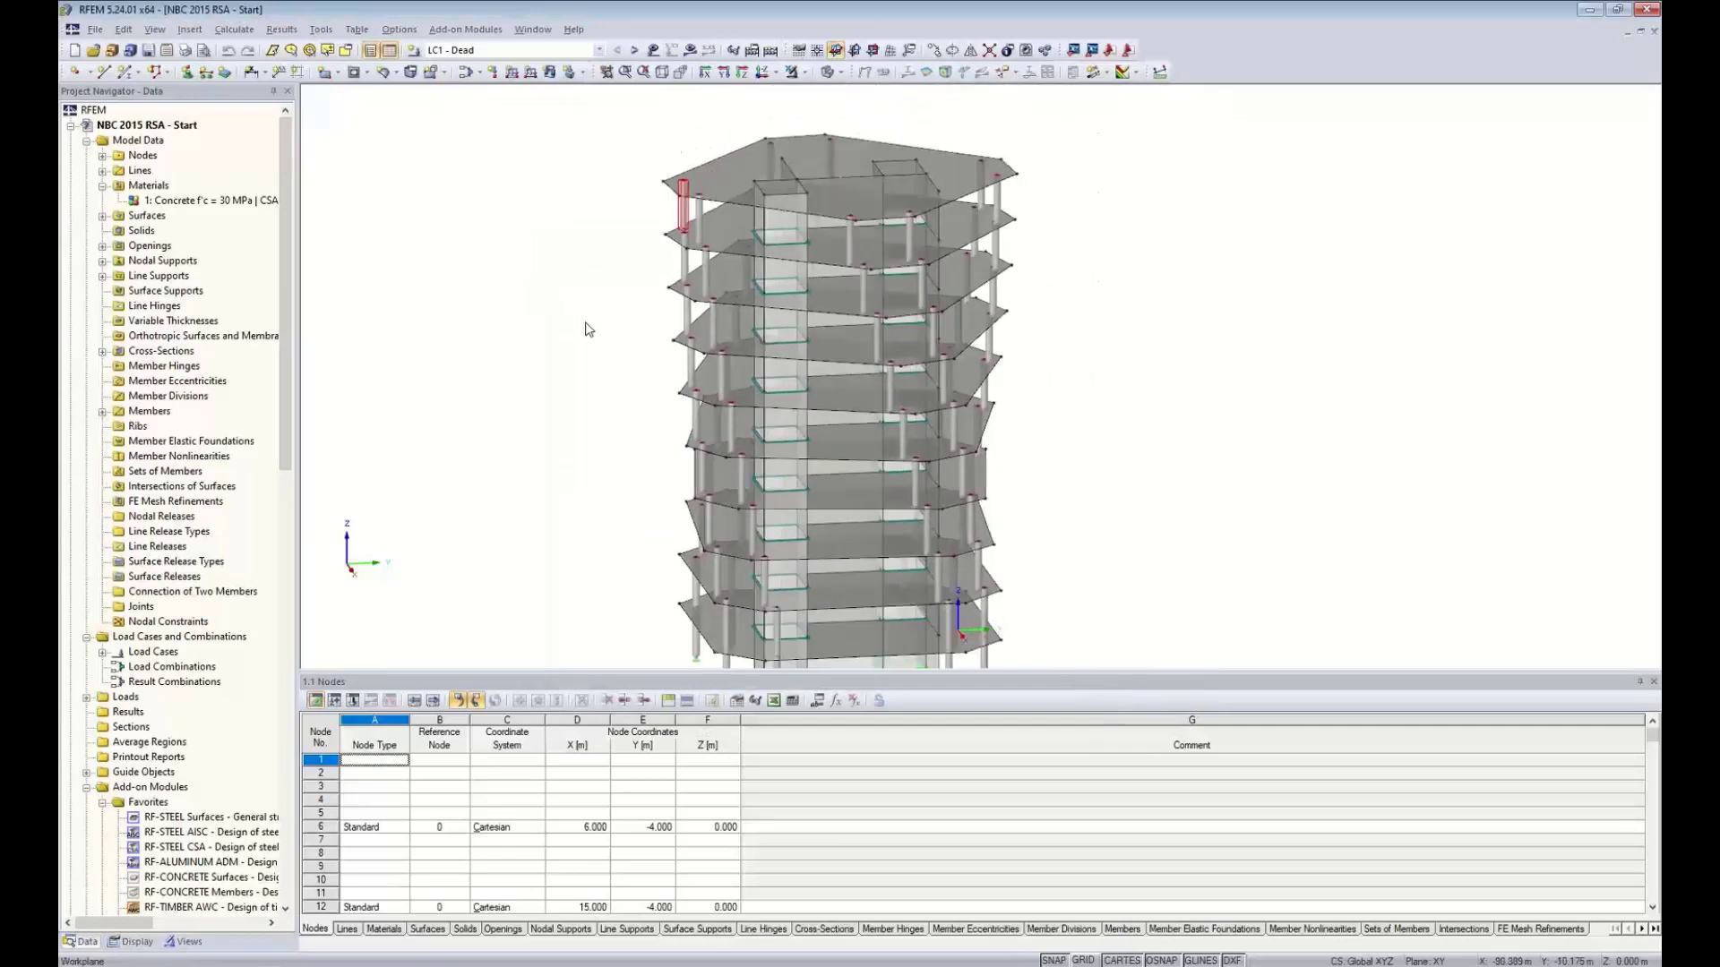
double_click(731, 176)
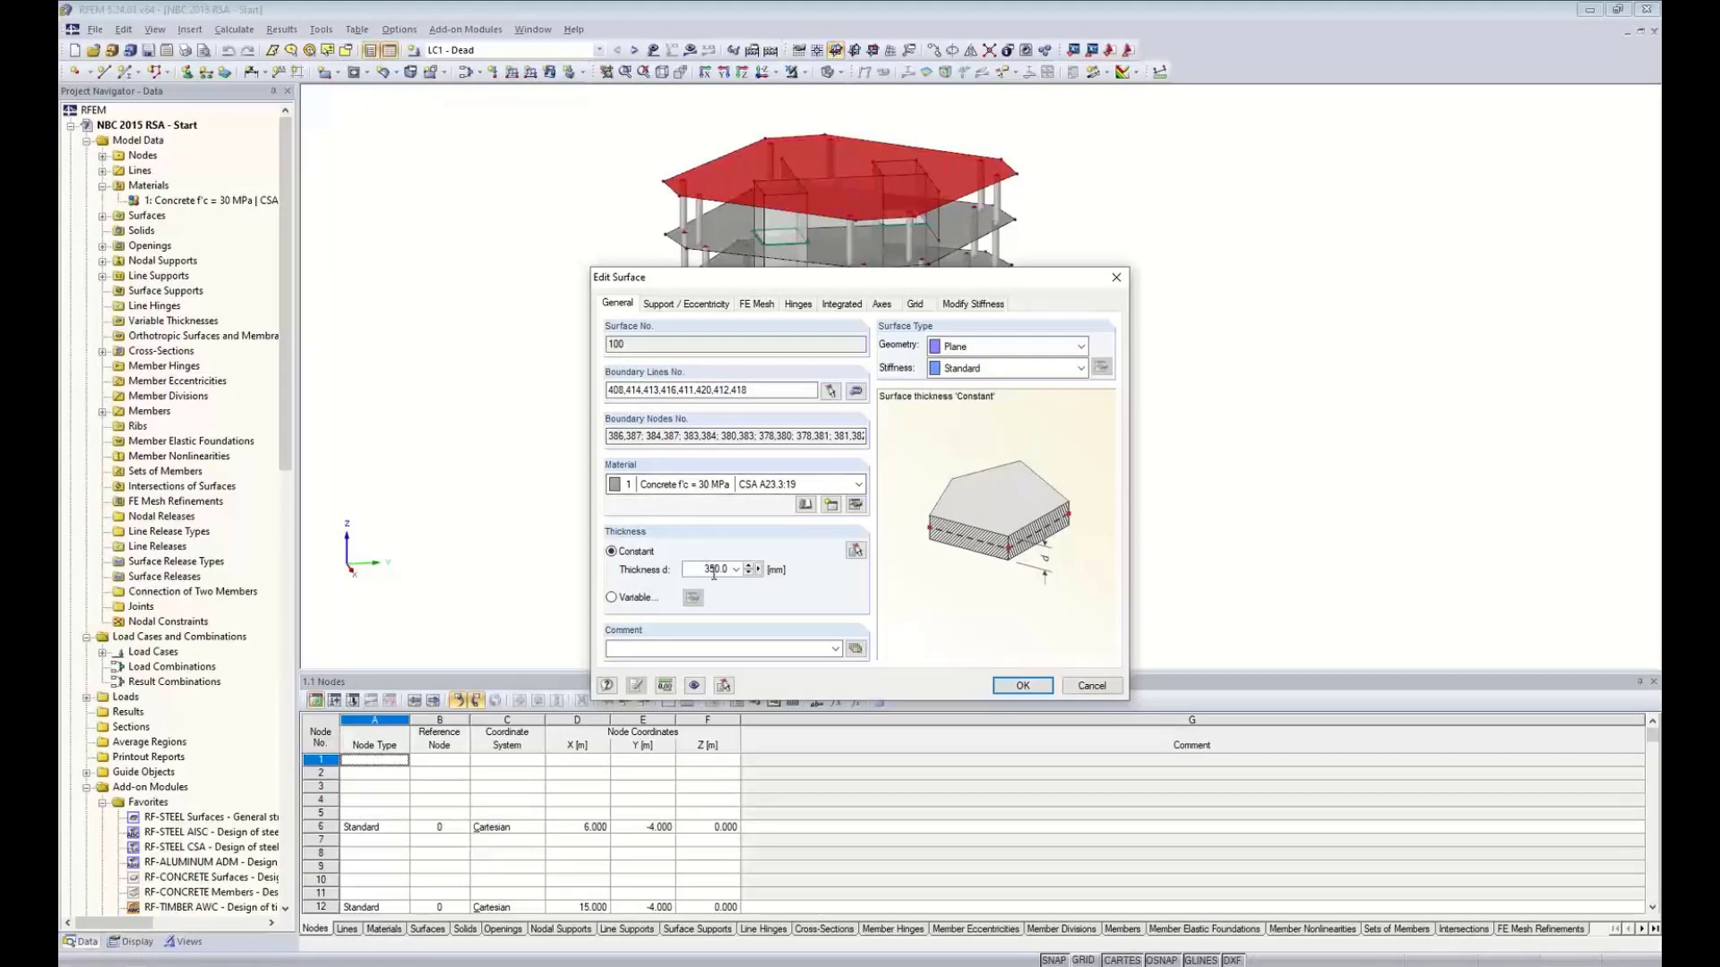
click(1009, 687)
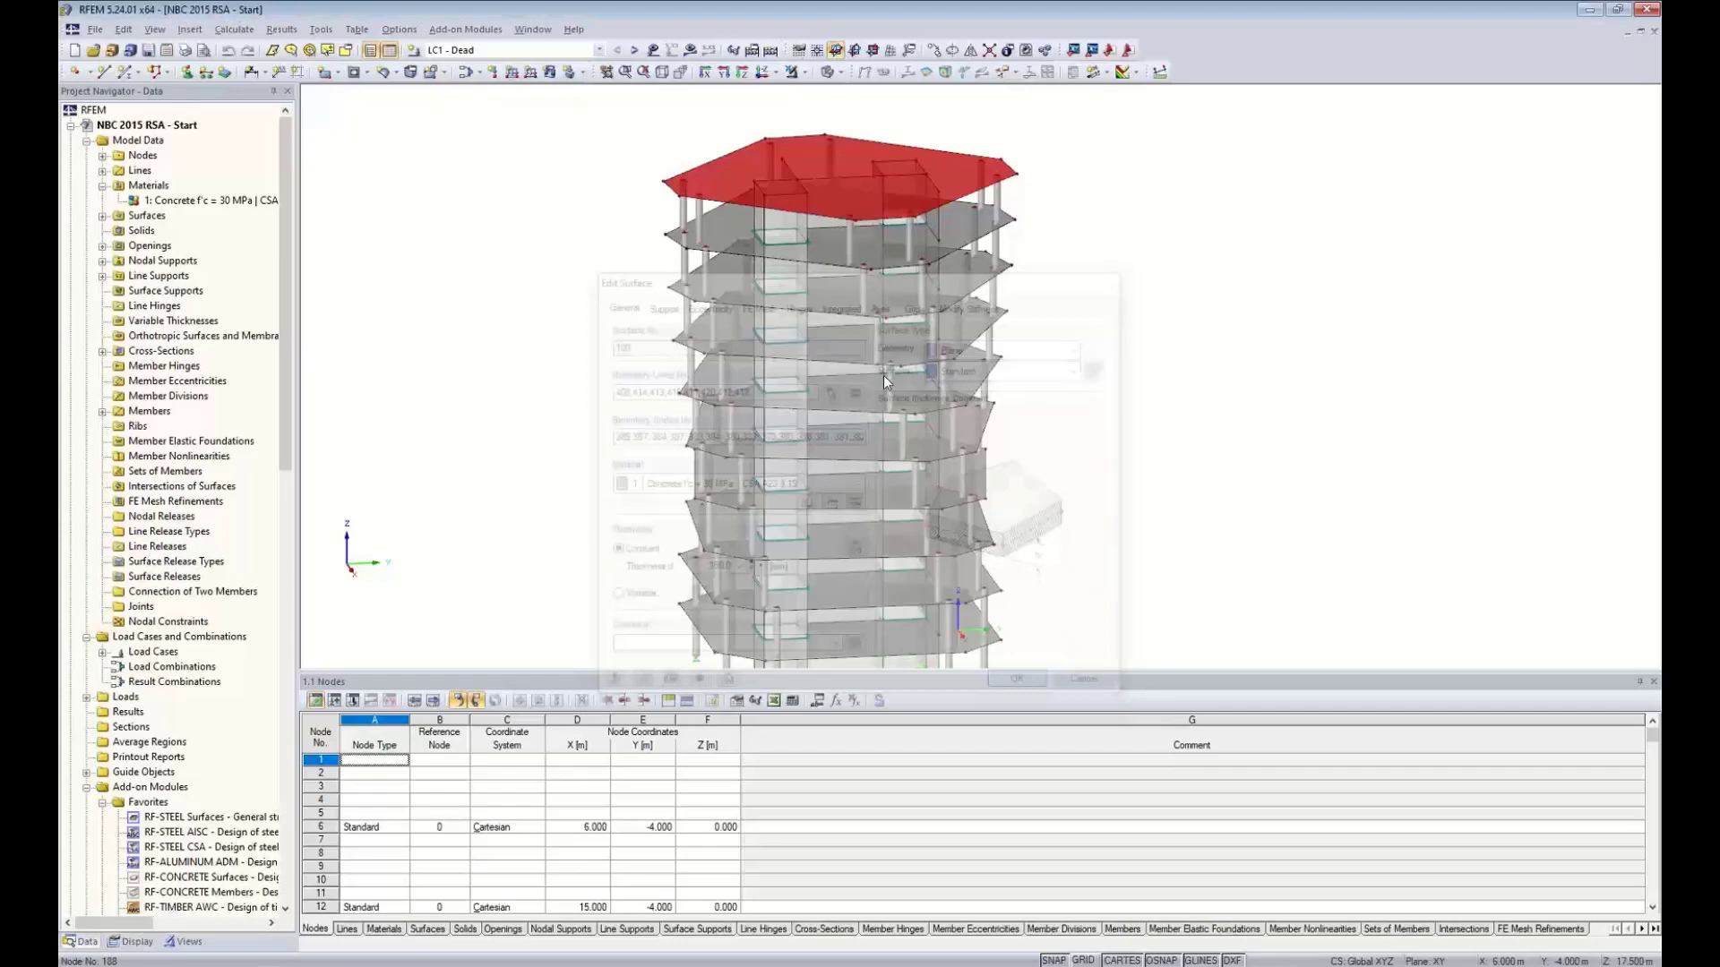
double_click(772, 218)
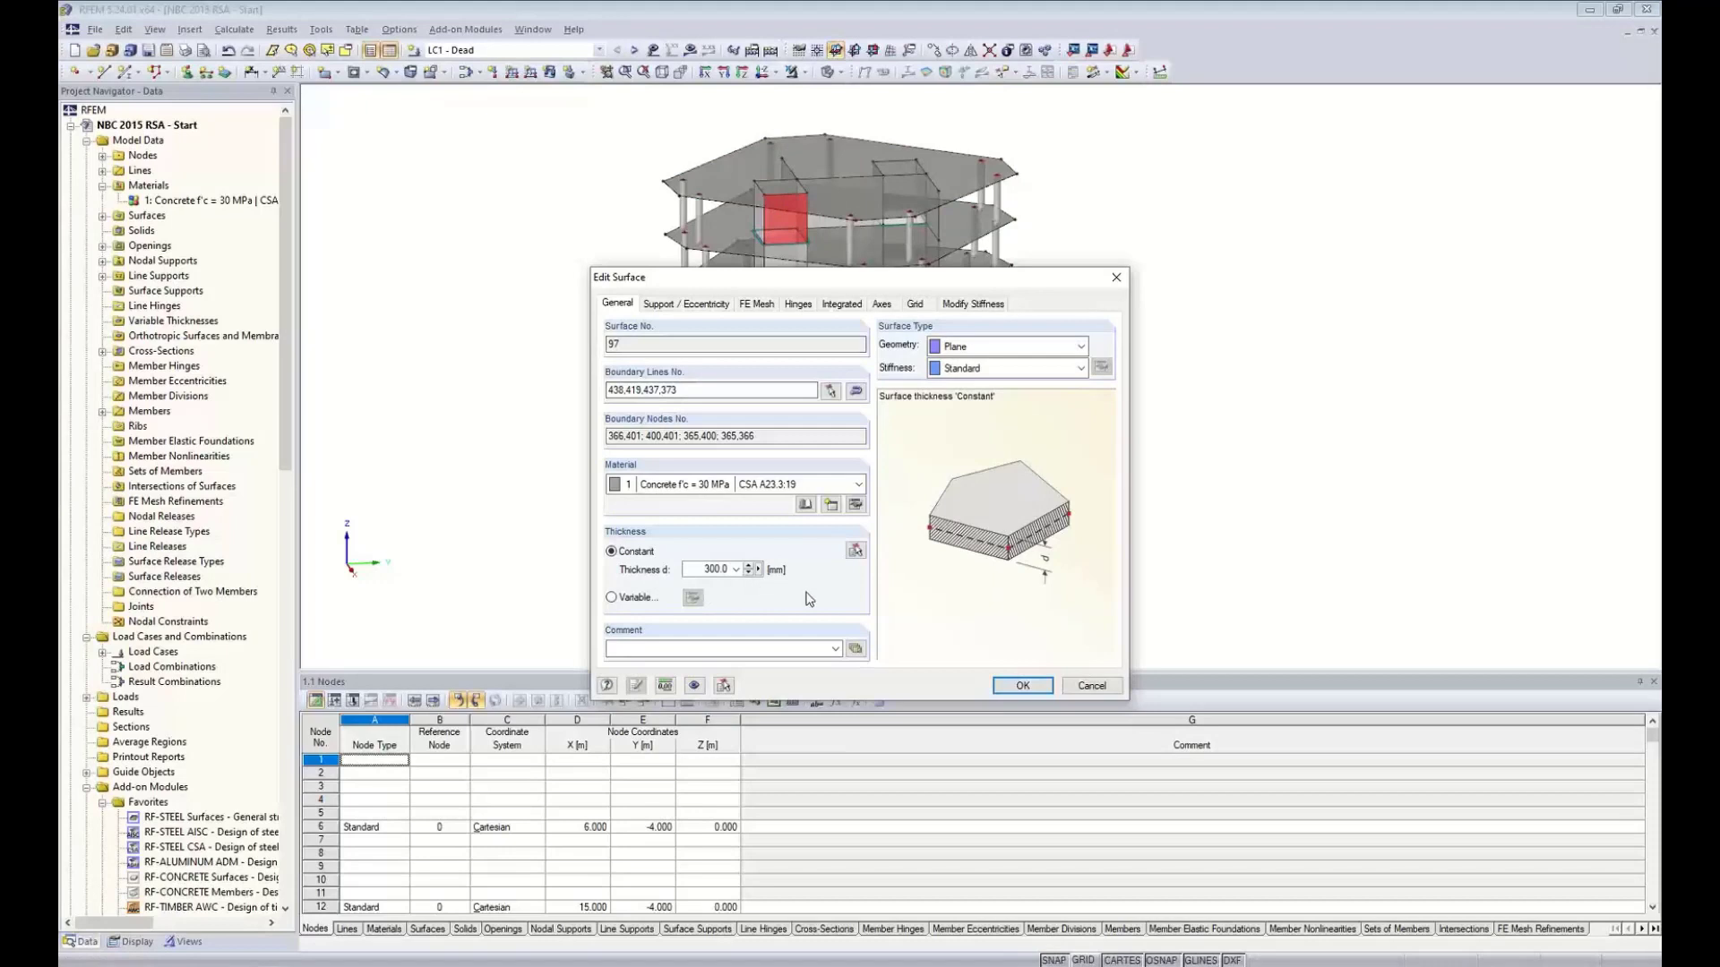
click(1091, 686)
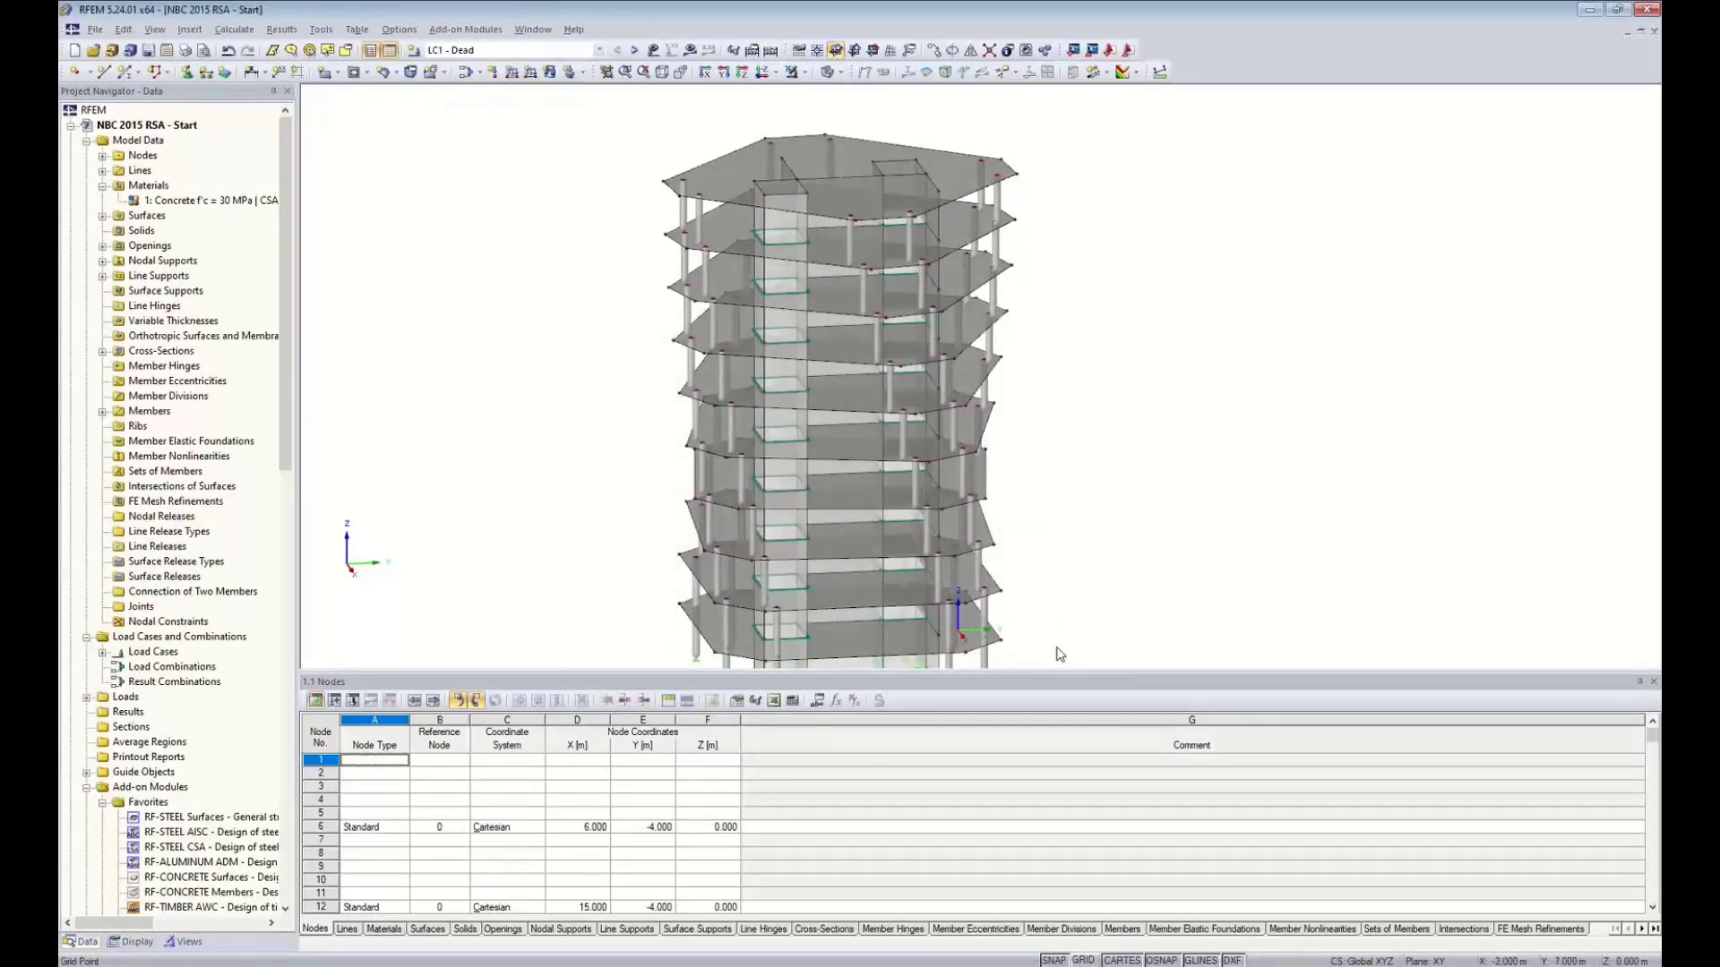
Enlarge the model view by shrinking the data table, and display the LC1 - Dead loads on the building
drag(1049, 671, 1029, 761)
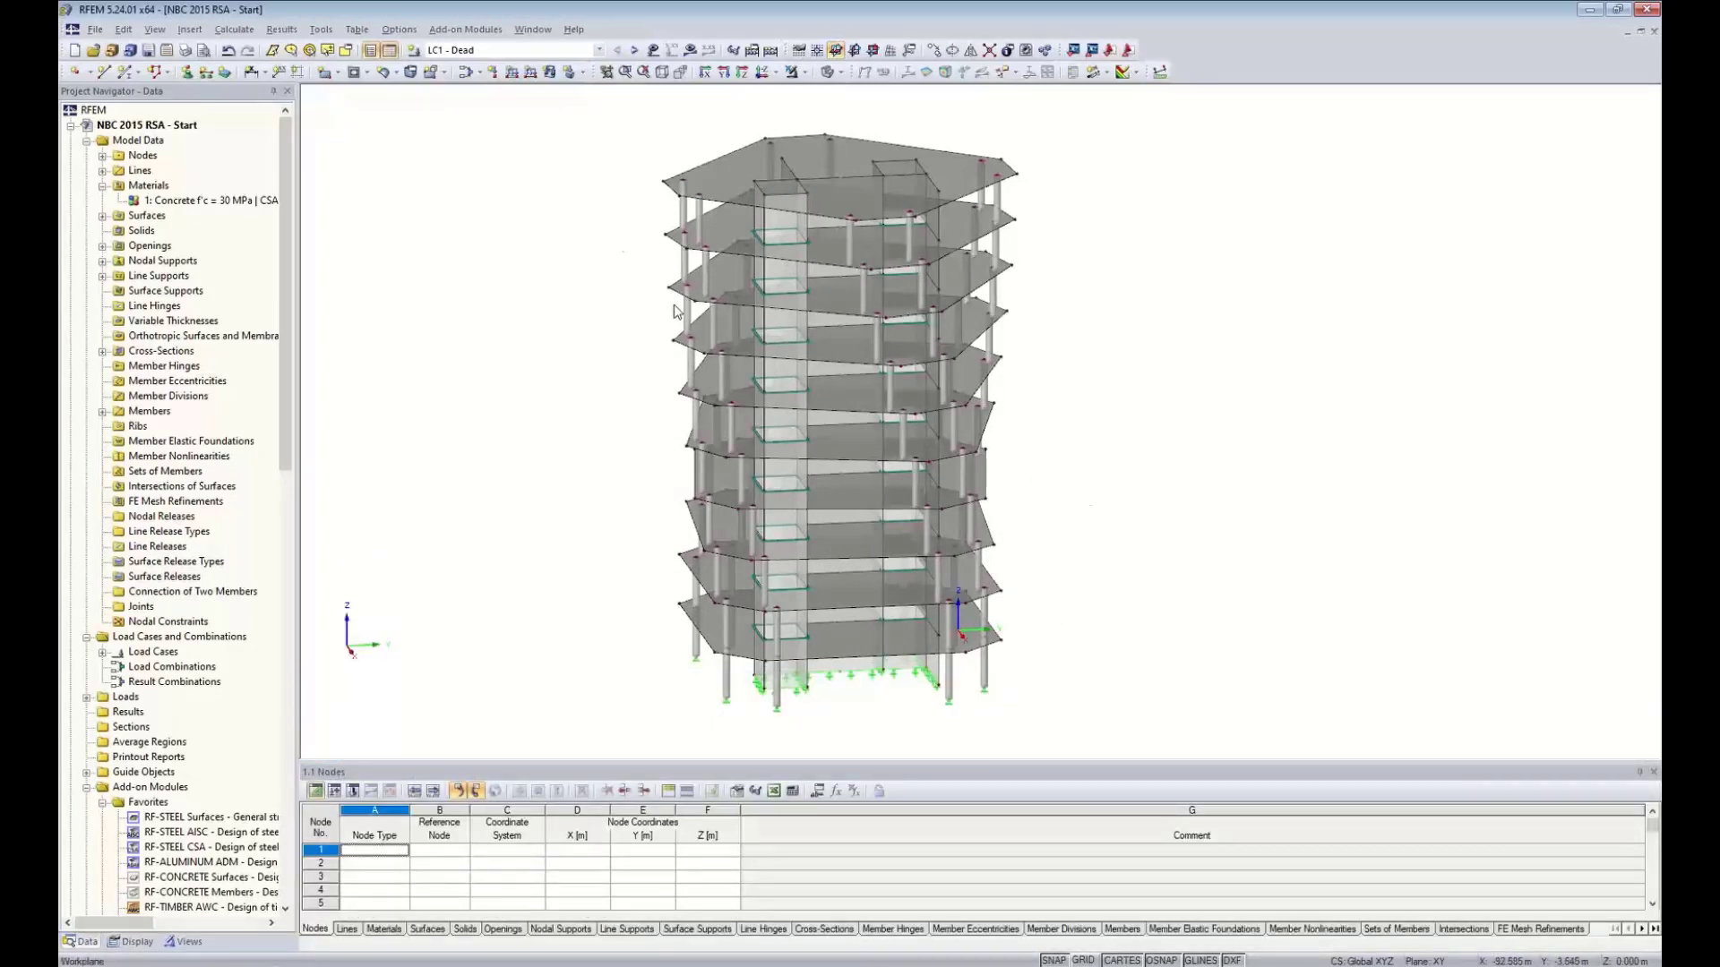
click(599, 51)
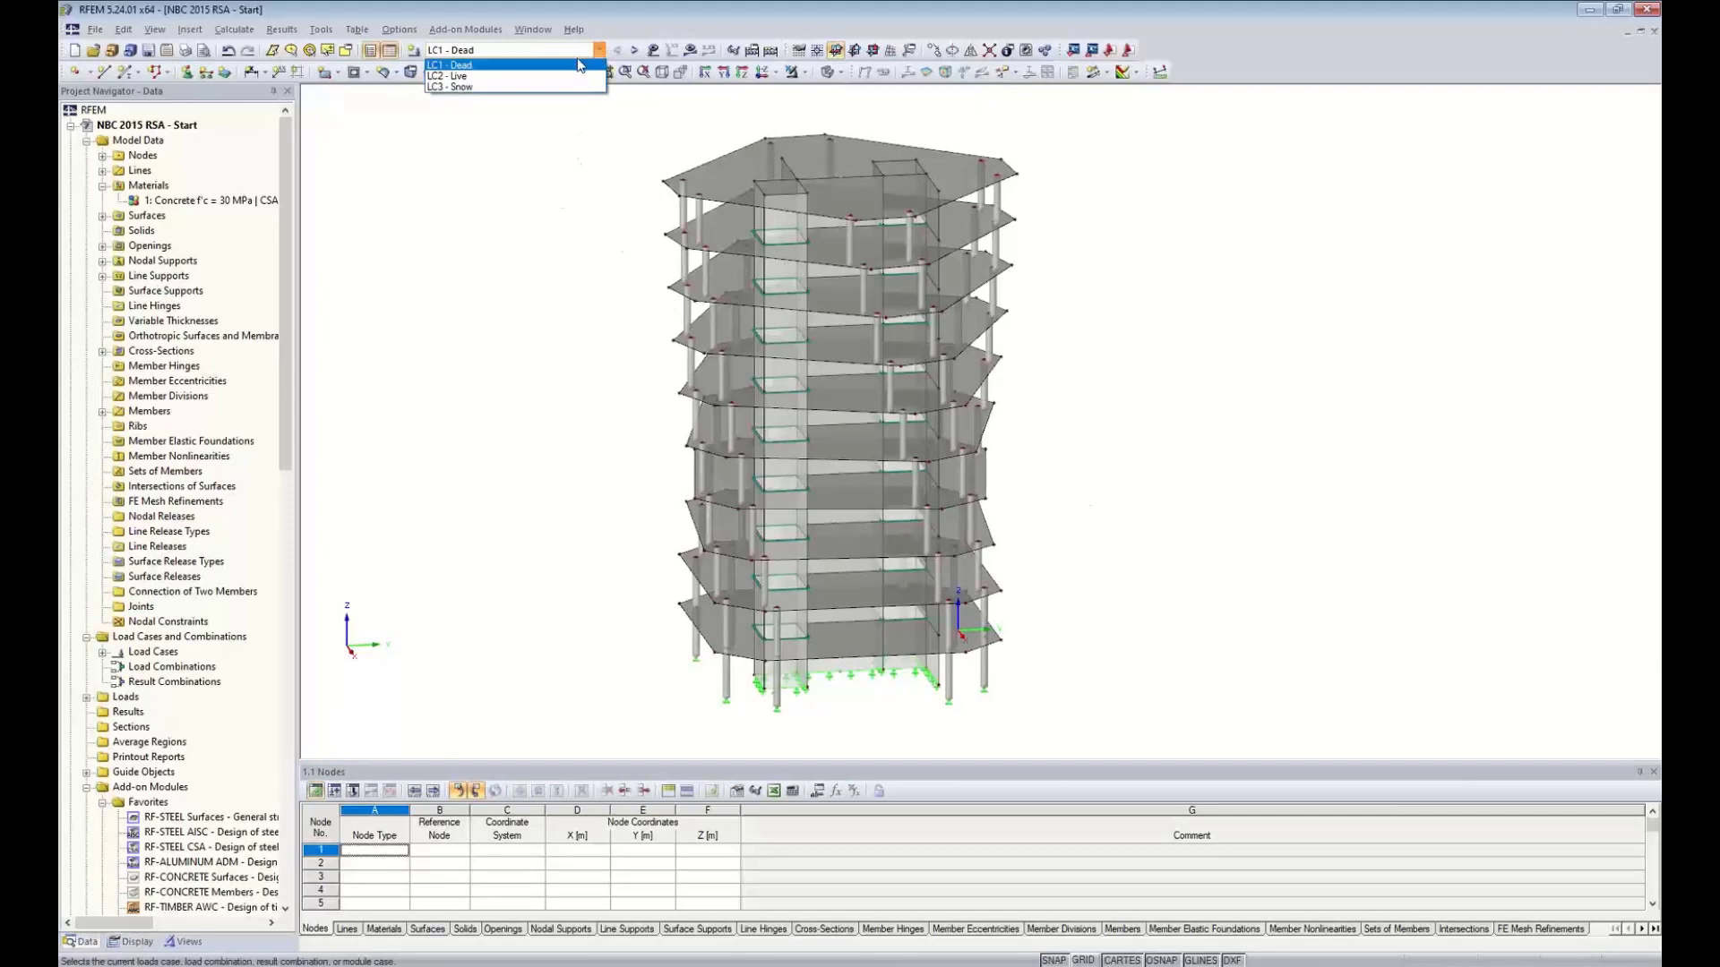
key(Up)
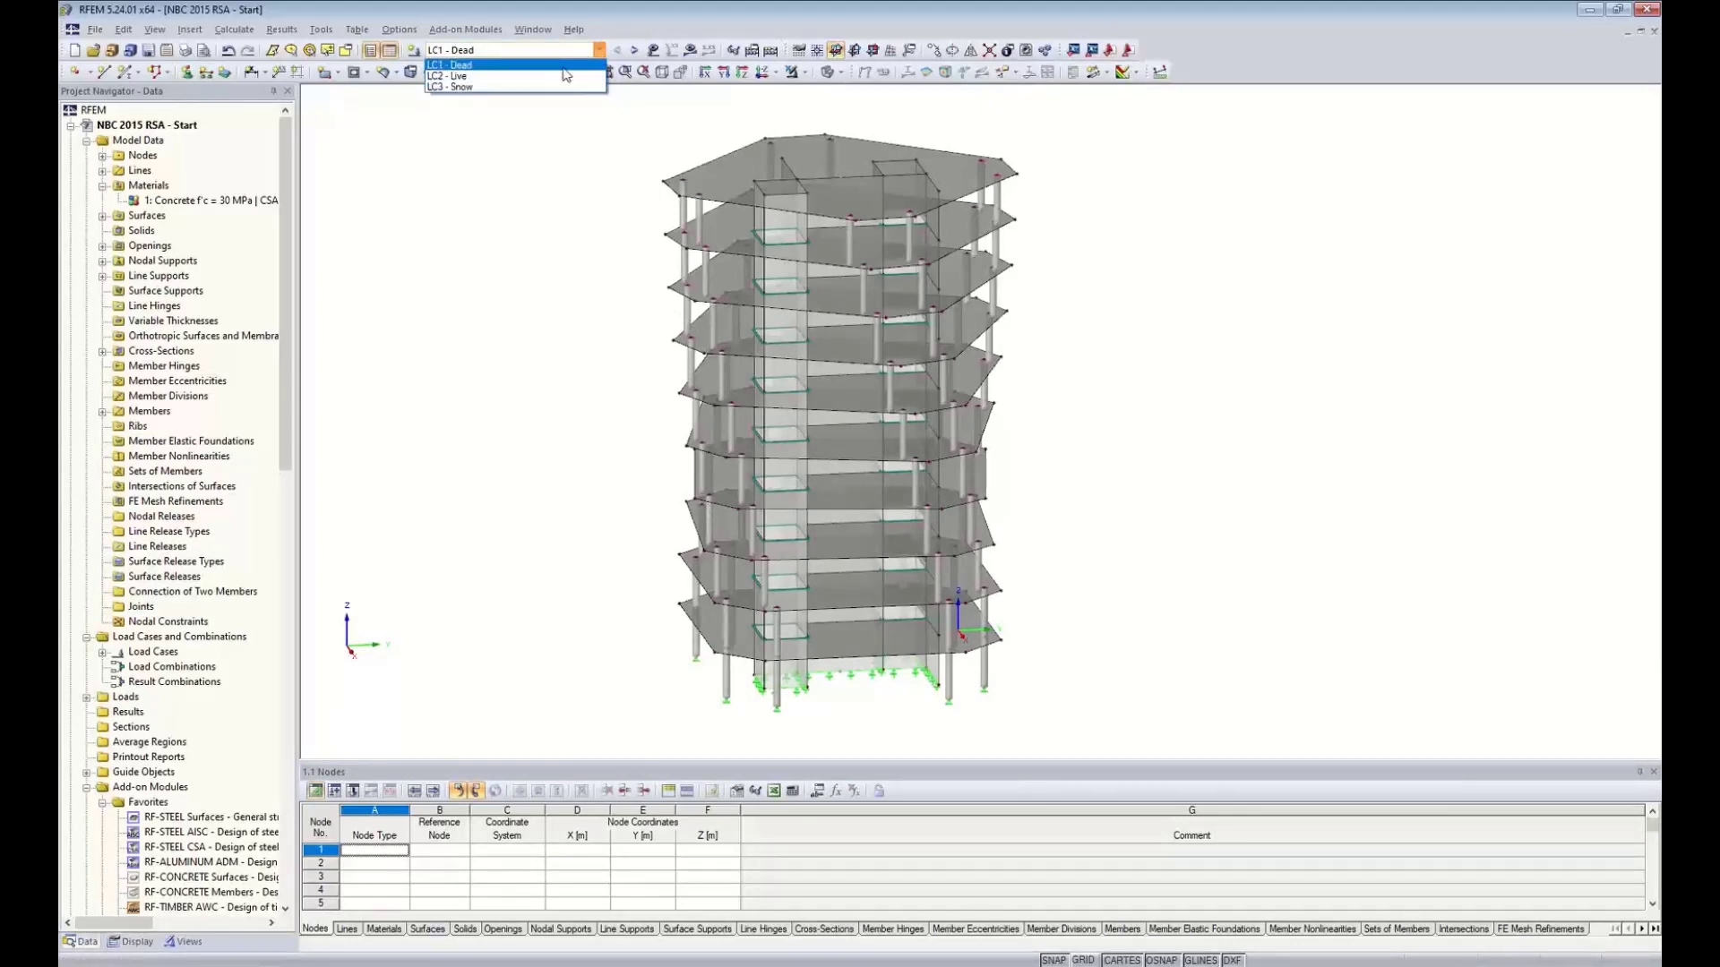
key(Return)
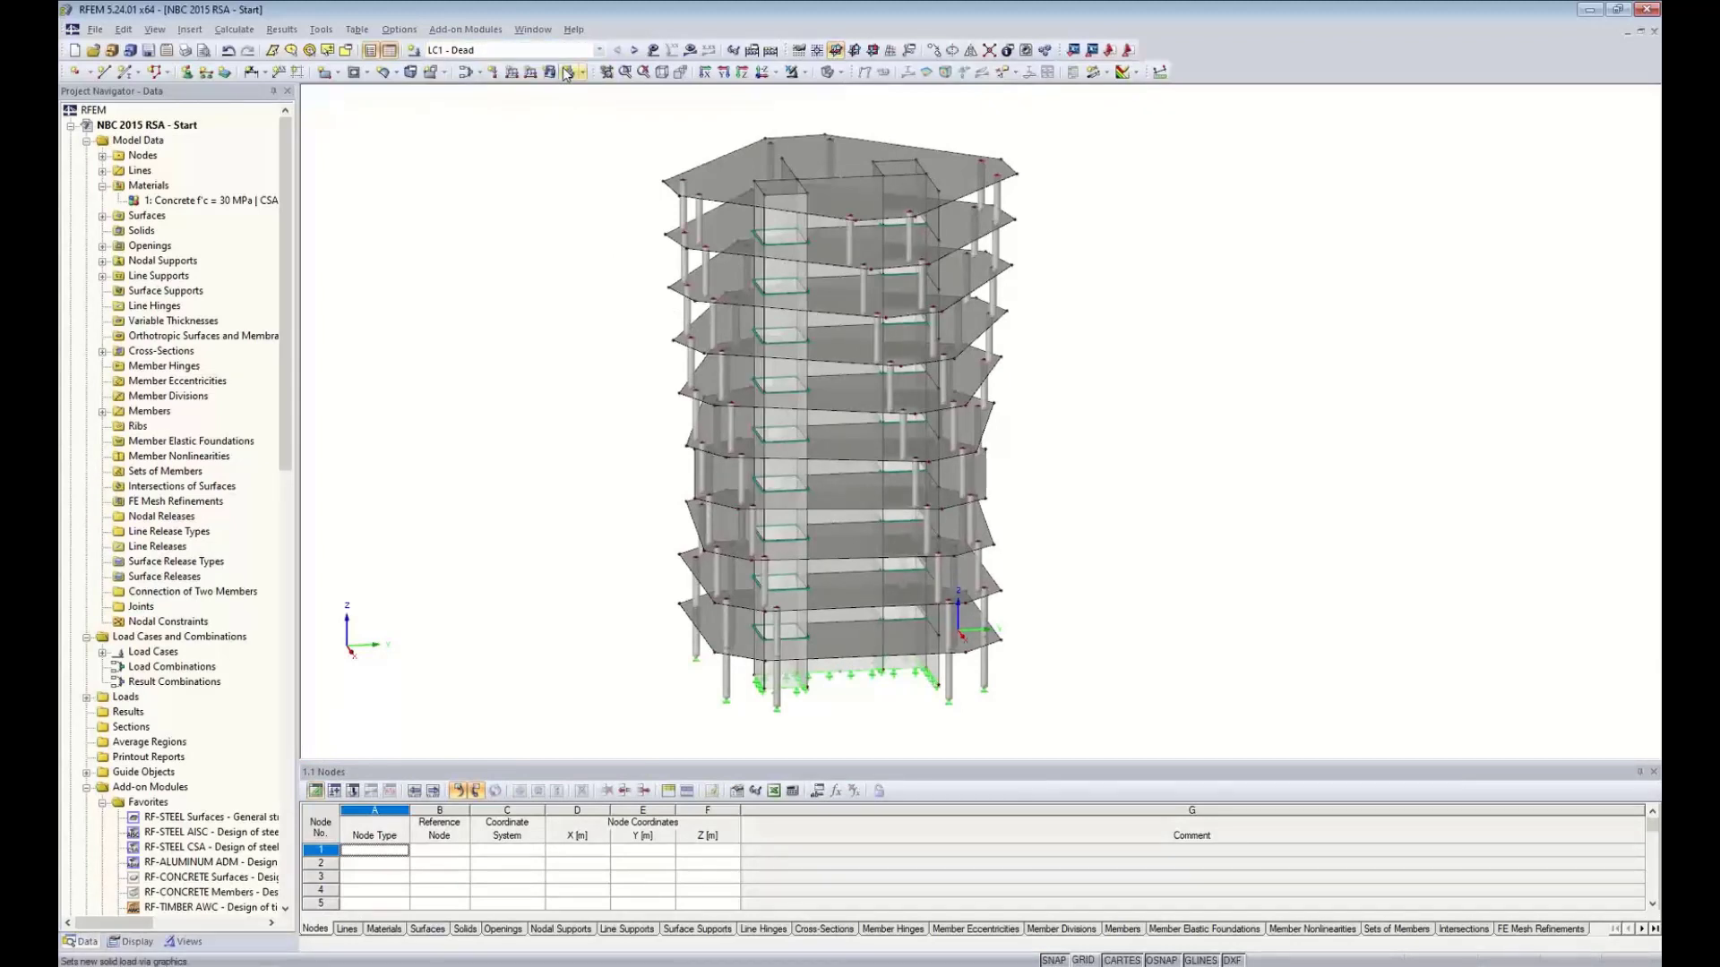
click(653, 50)
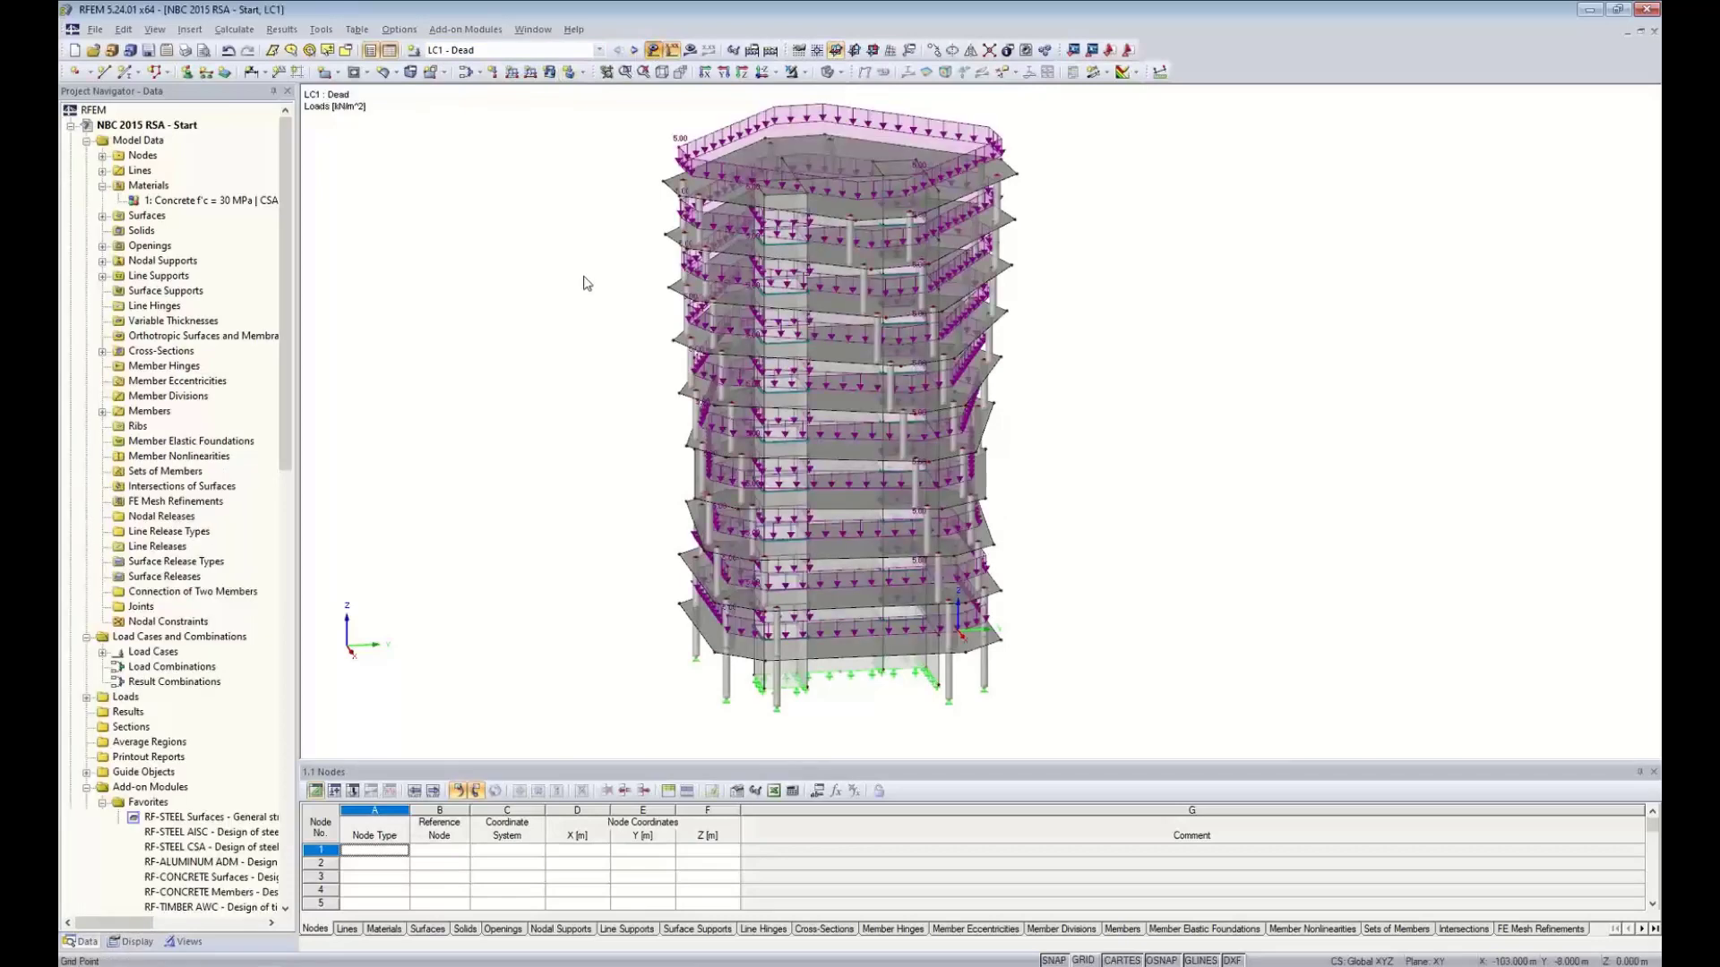
scroll(561, 410, down, 2)
ctrl+middle_drag(617, 451, 549, 476)
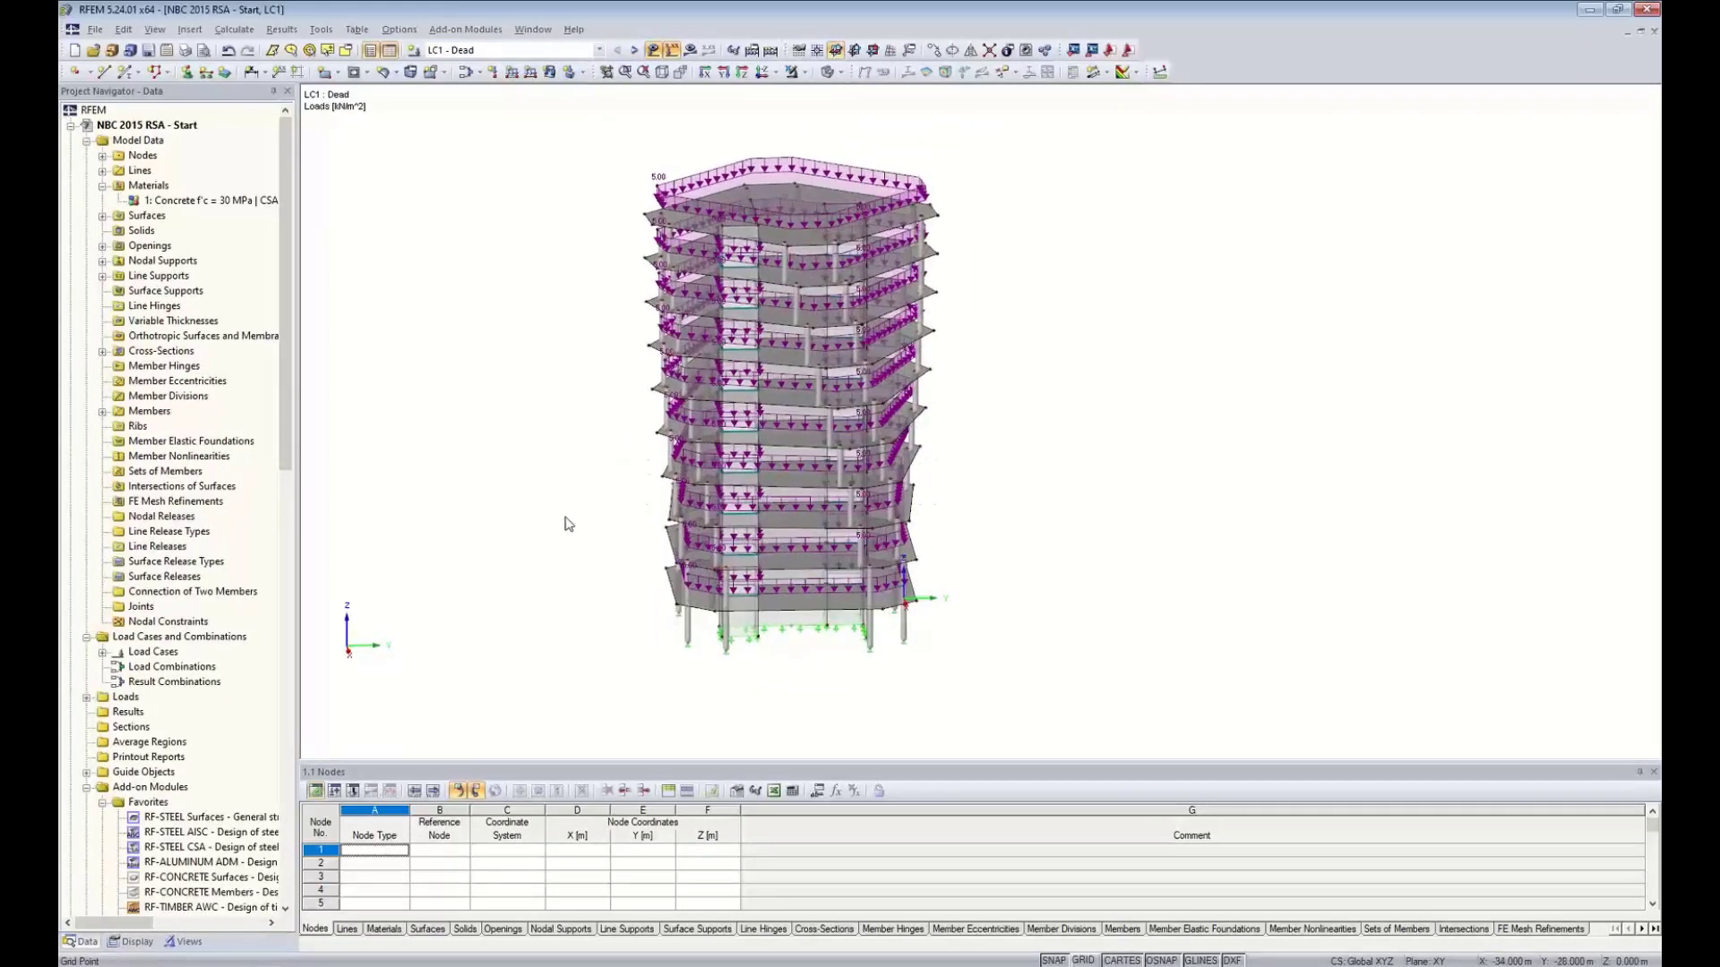
scroll(595, 257, up, 2)
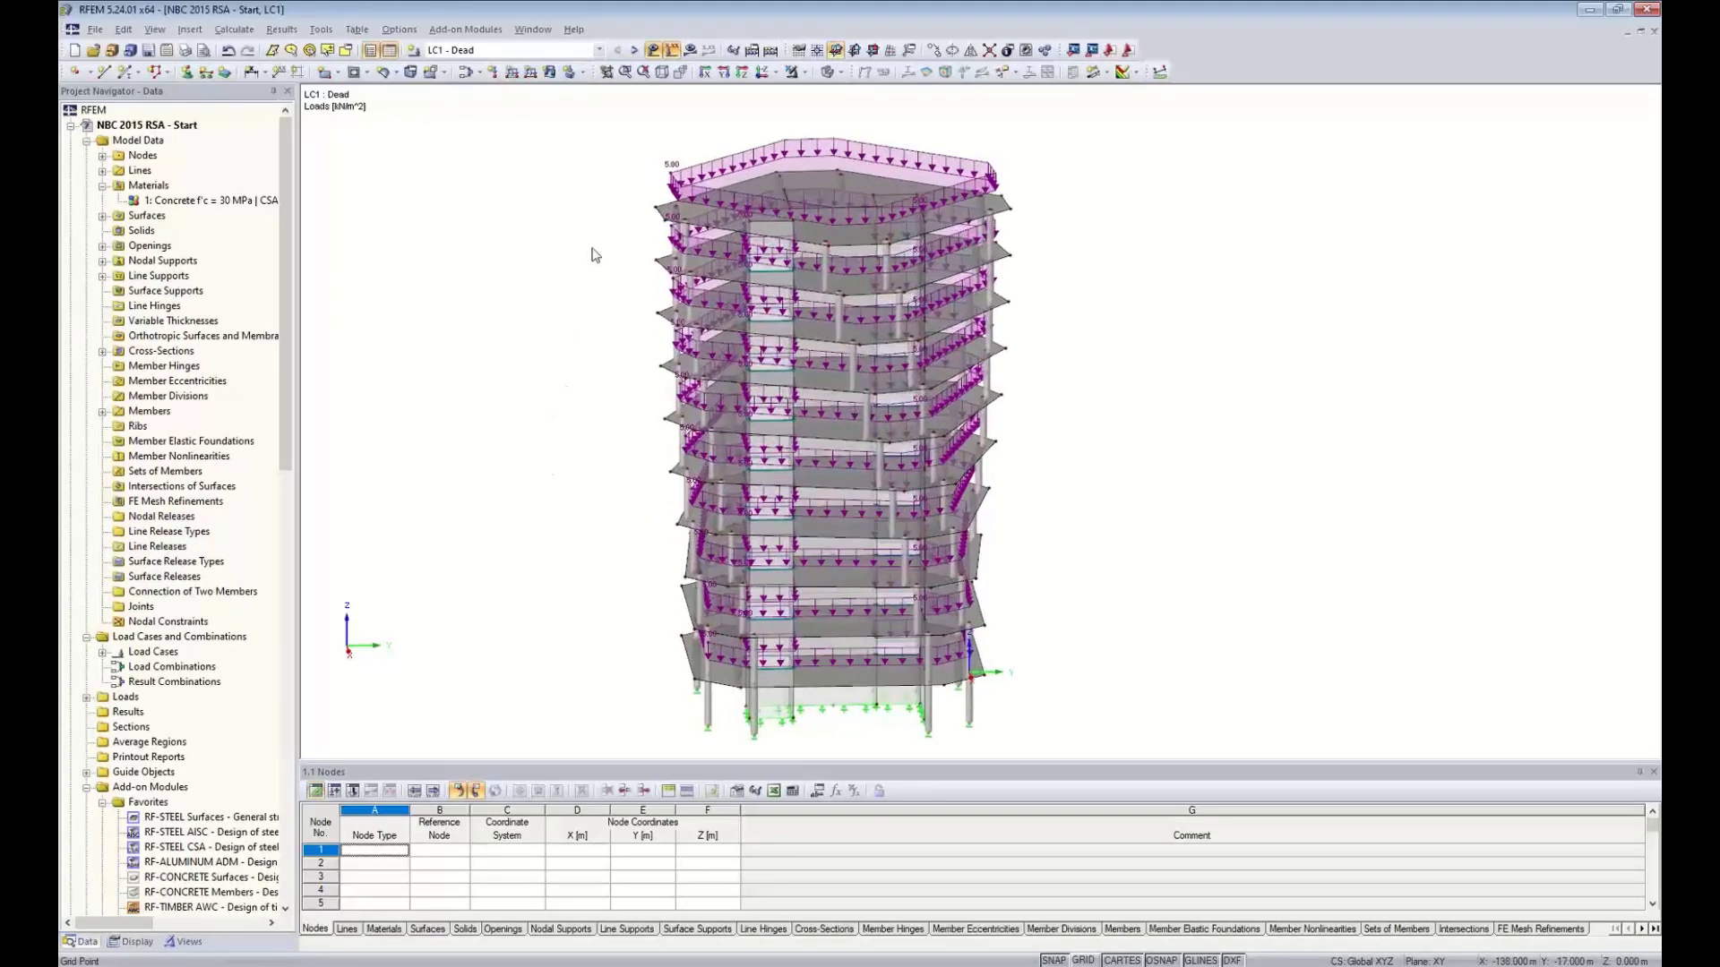
Review the LC2 - Live and LC3 - Snow loads on the model and hide the load display
click(633, 50)
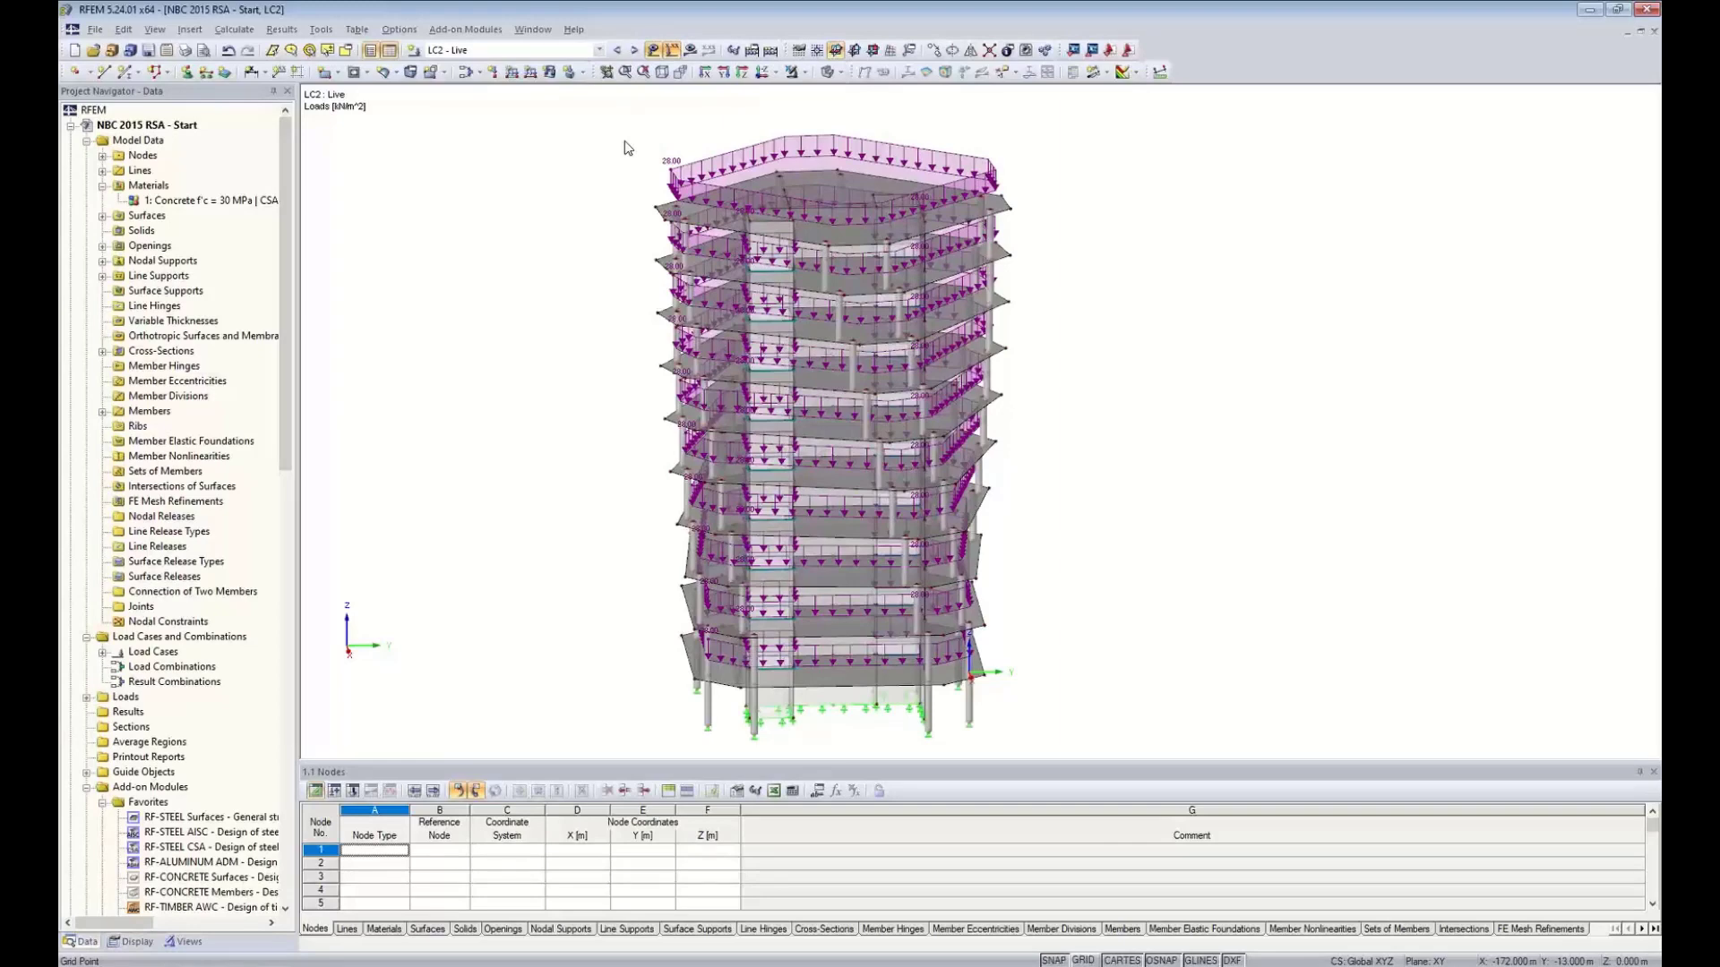
click(633, 50)
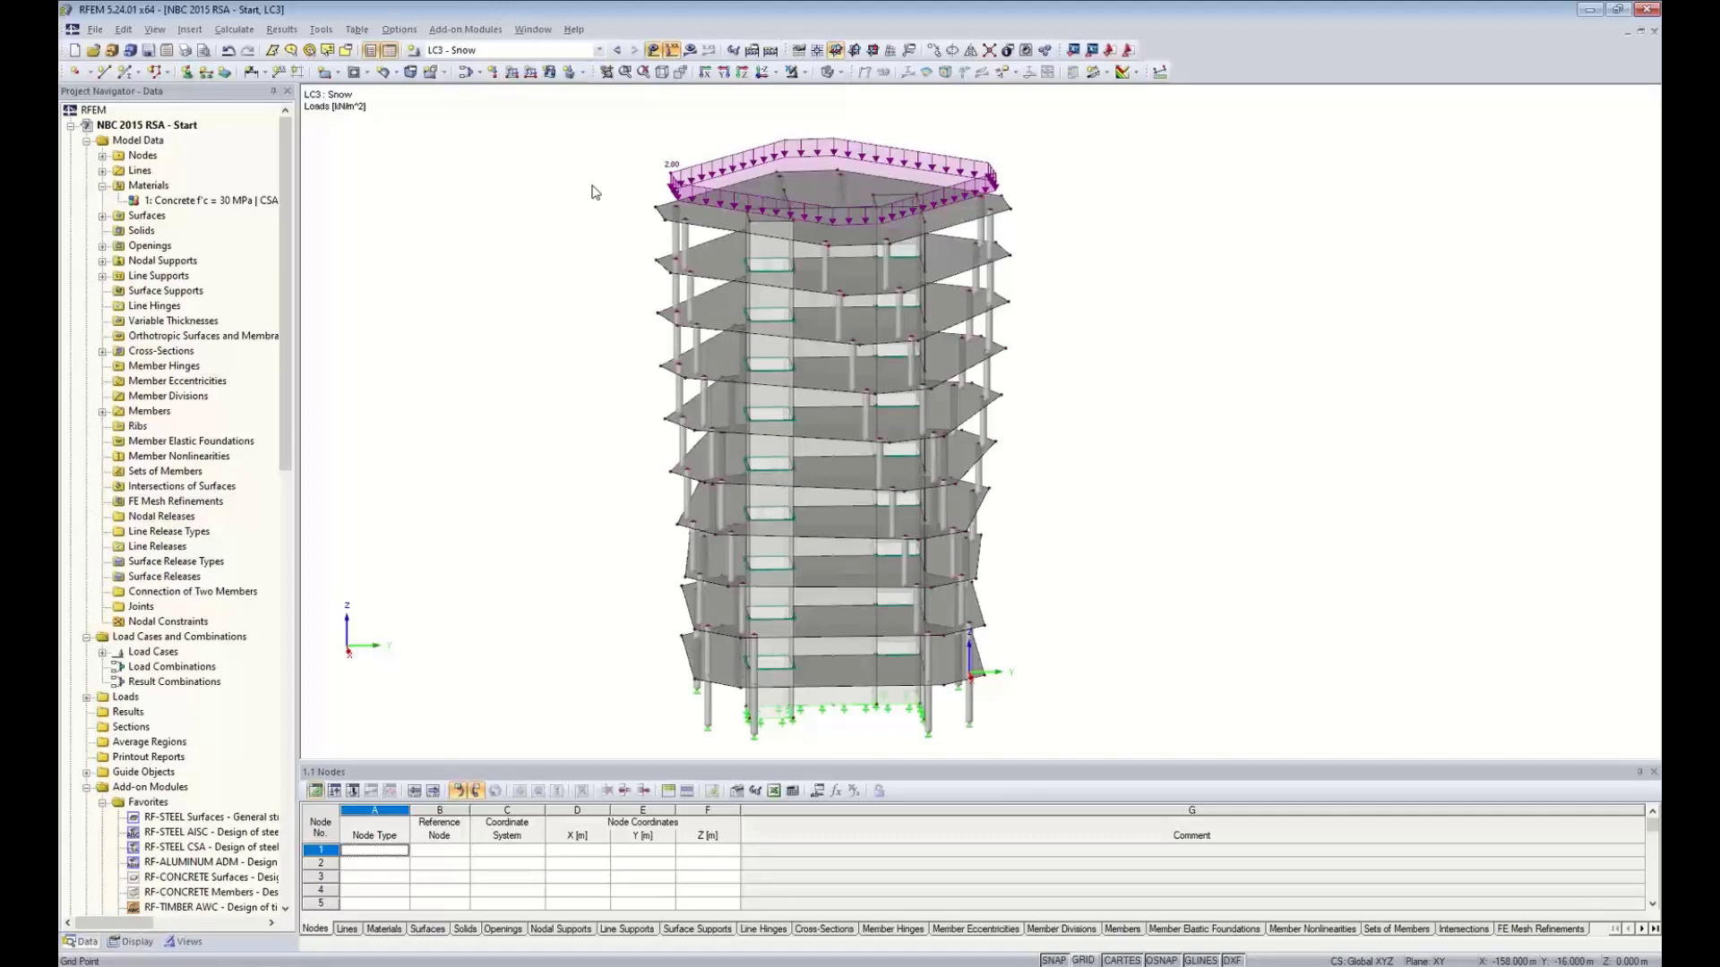
click(652, 50)
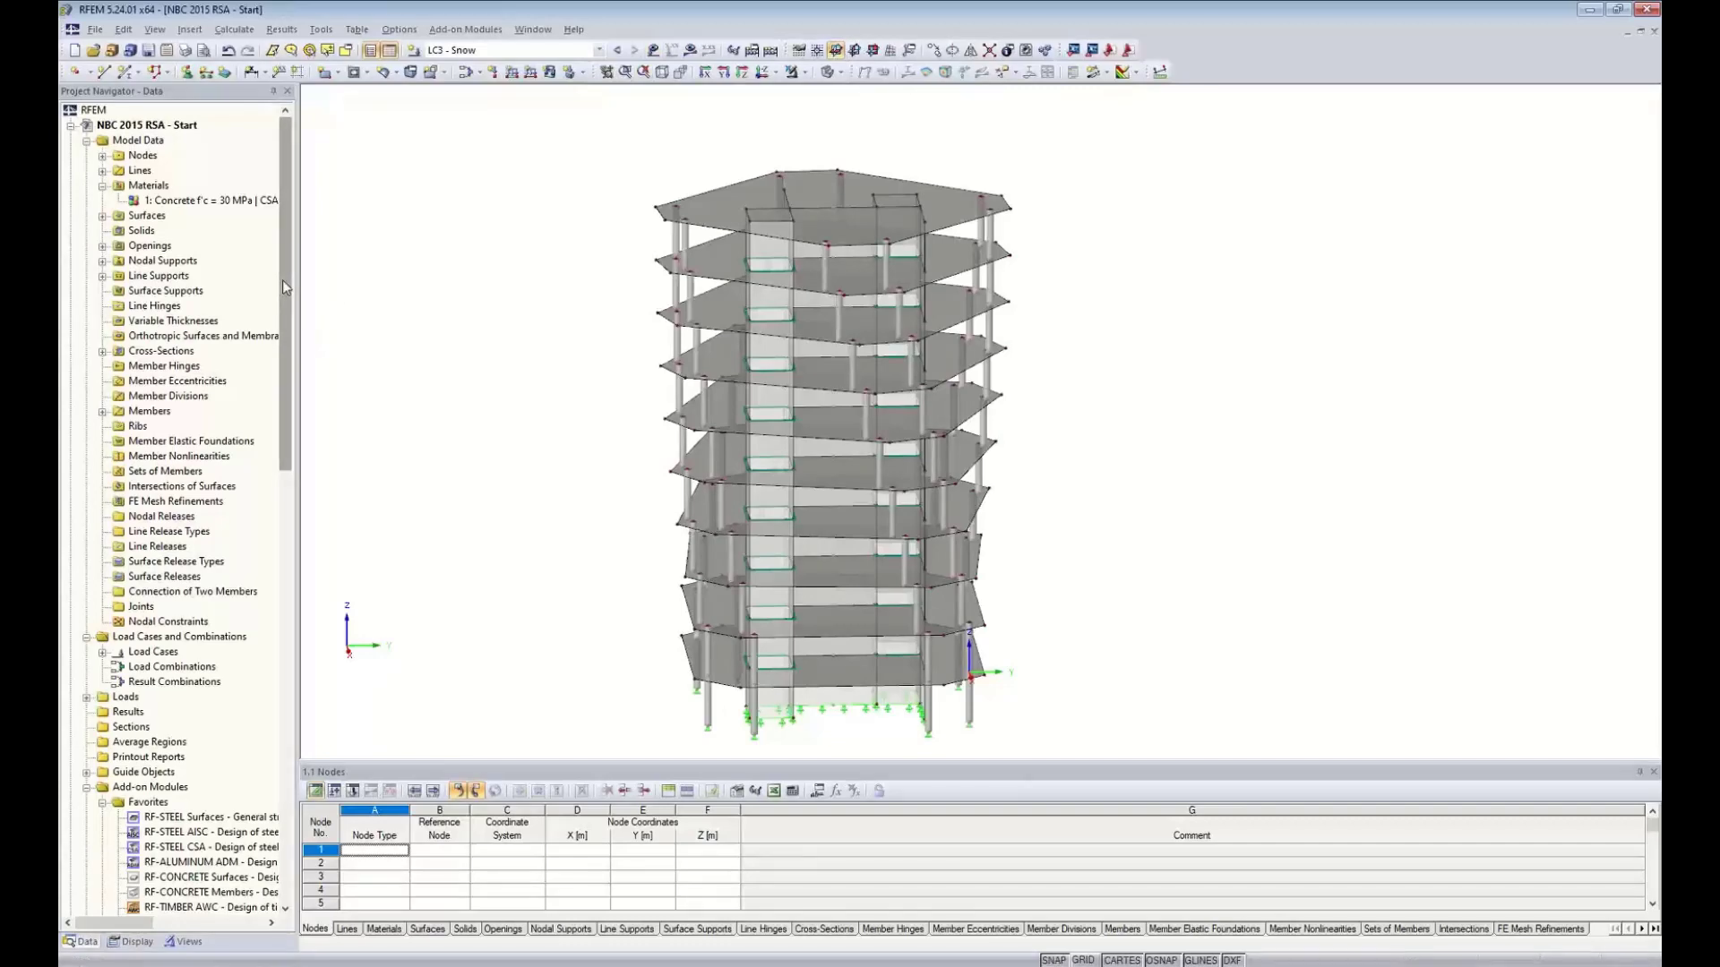
drag(282, 279, 249, 263)
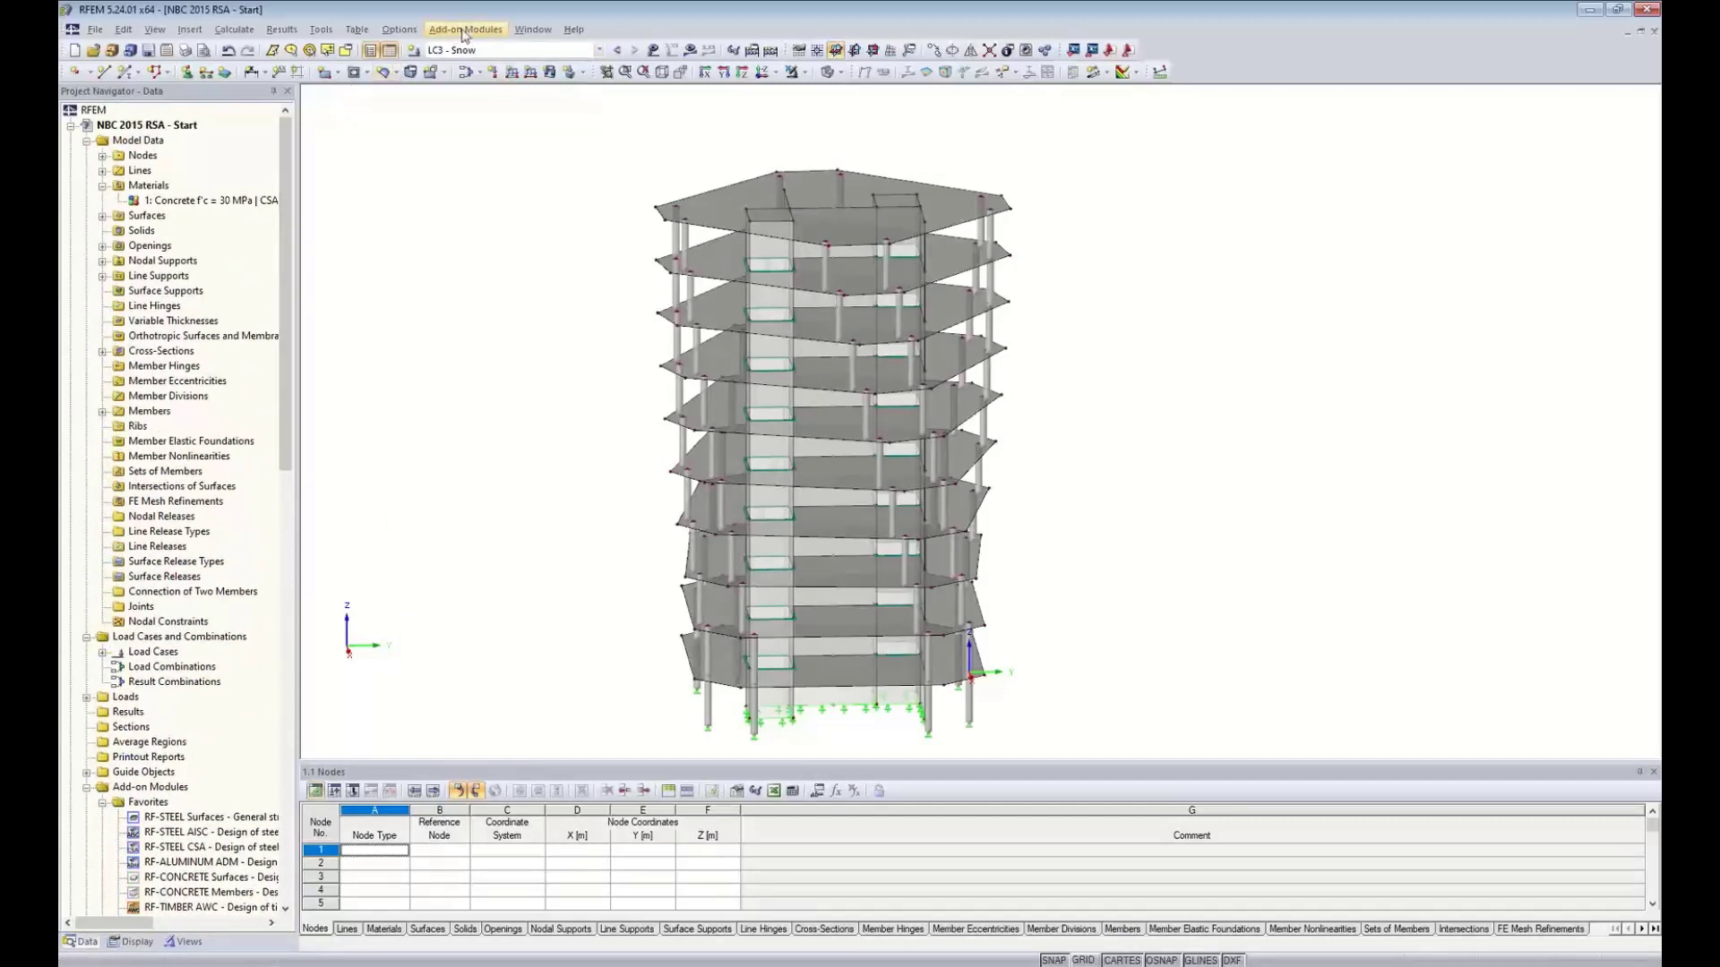
Open the RF-DYNAM Pro dynamic analysis module and activate mass combinations alongside natural vibrations
click(464, 29)
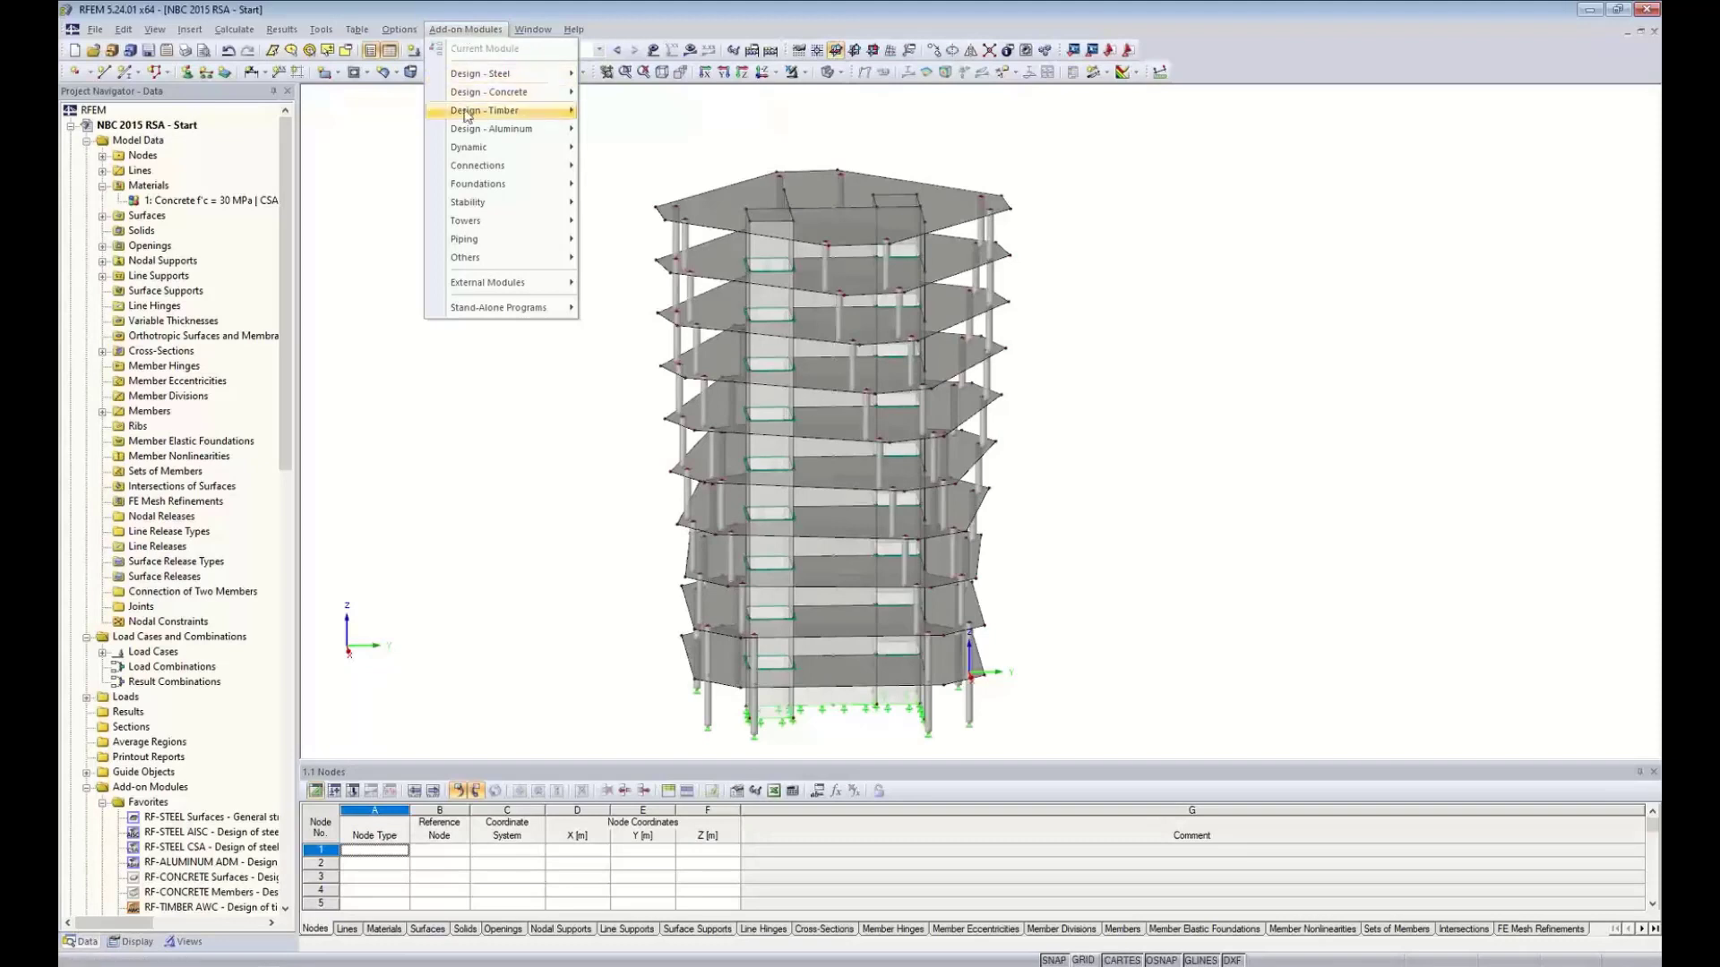
mouse_move(468, 149)
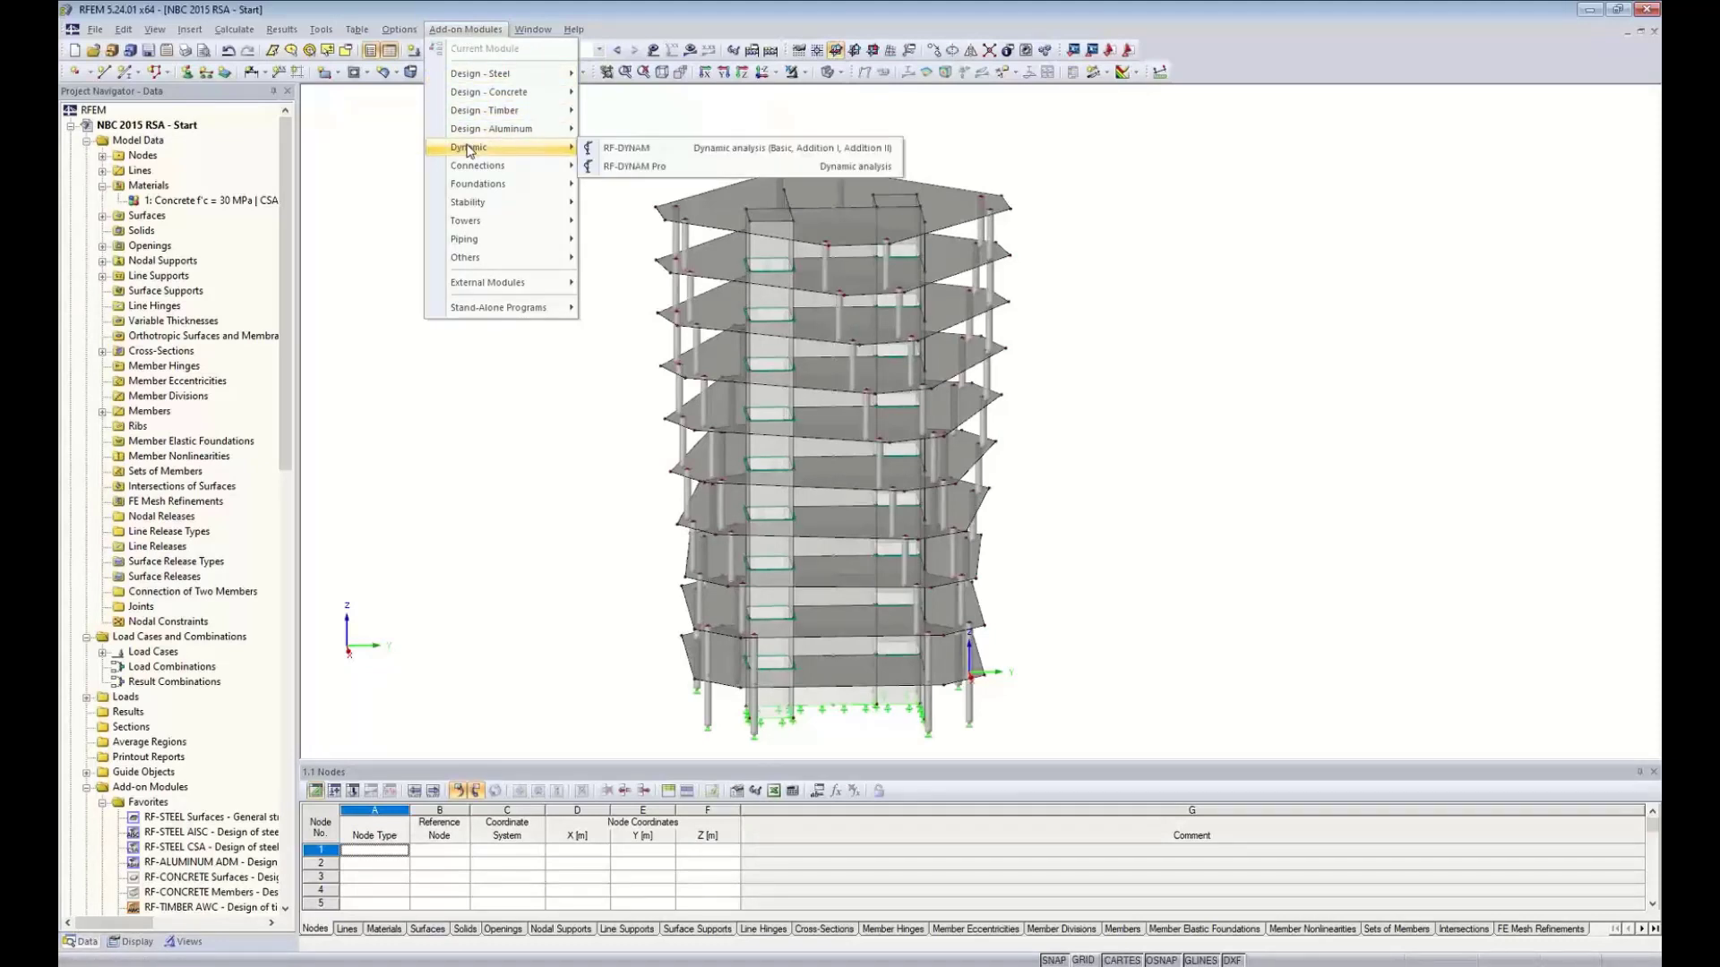
click(618, 167)
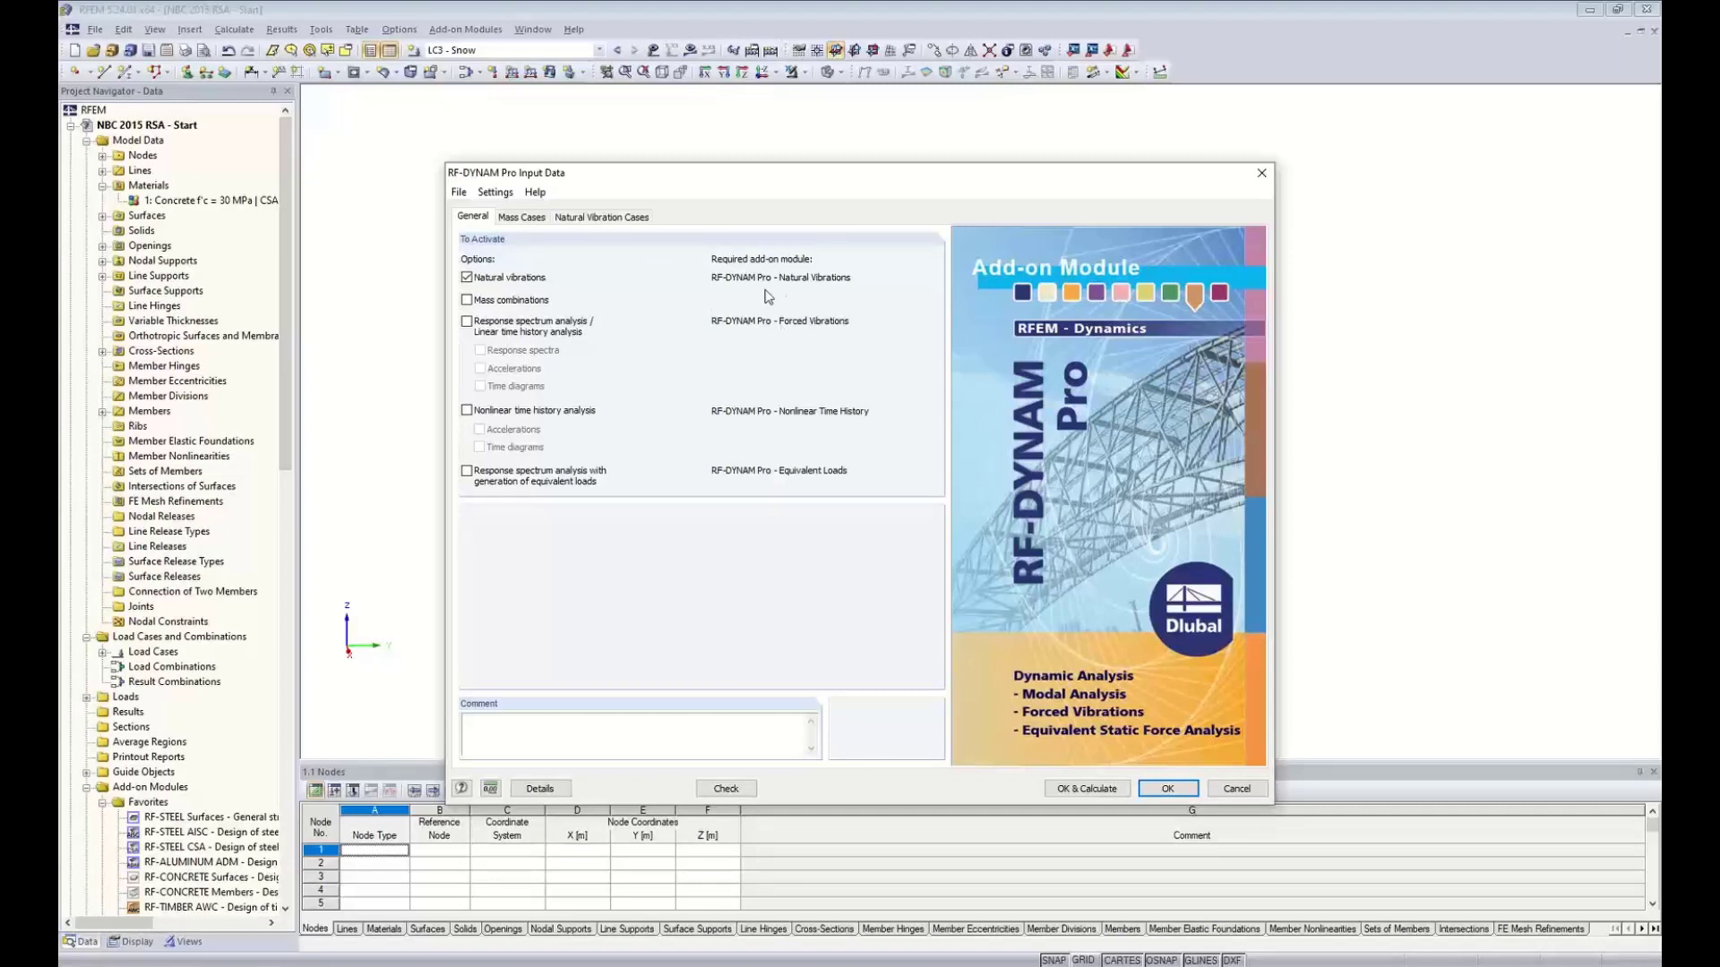
click(467, 300)
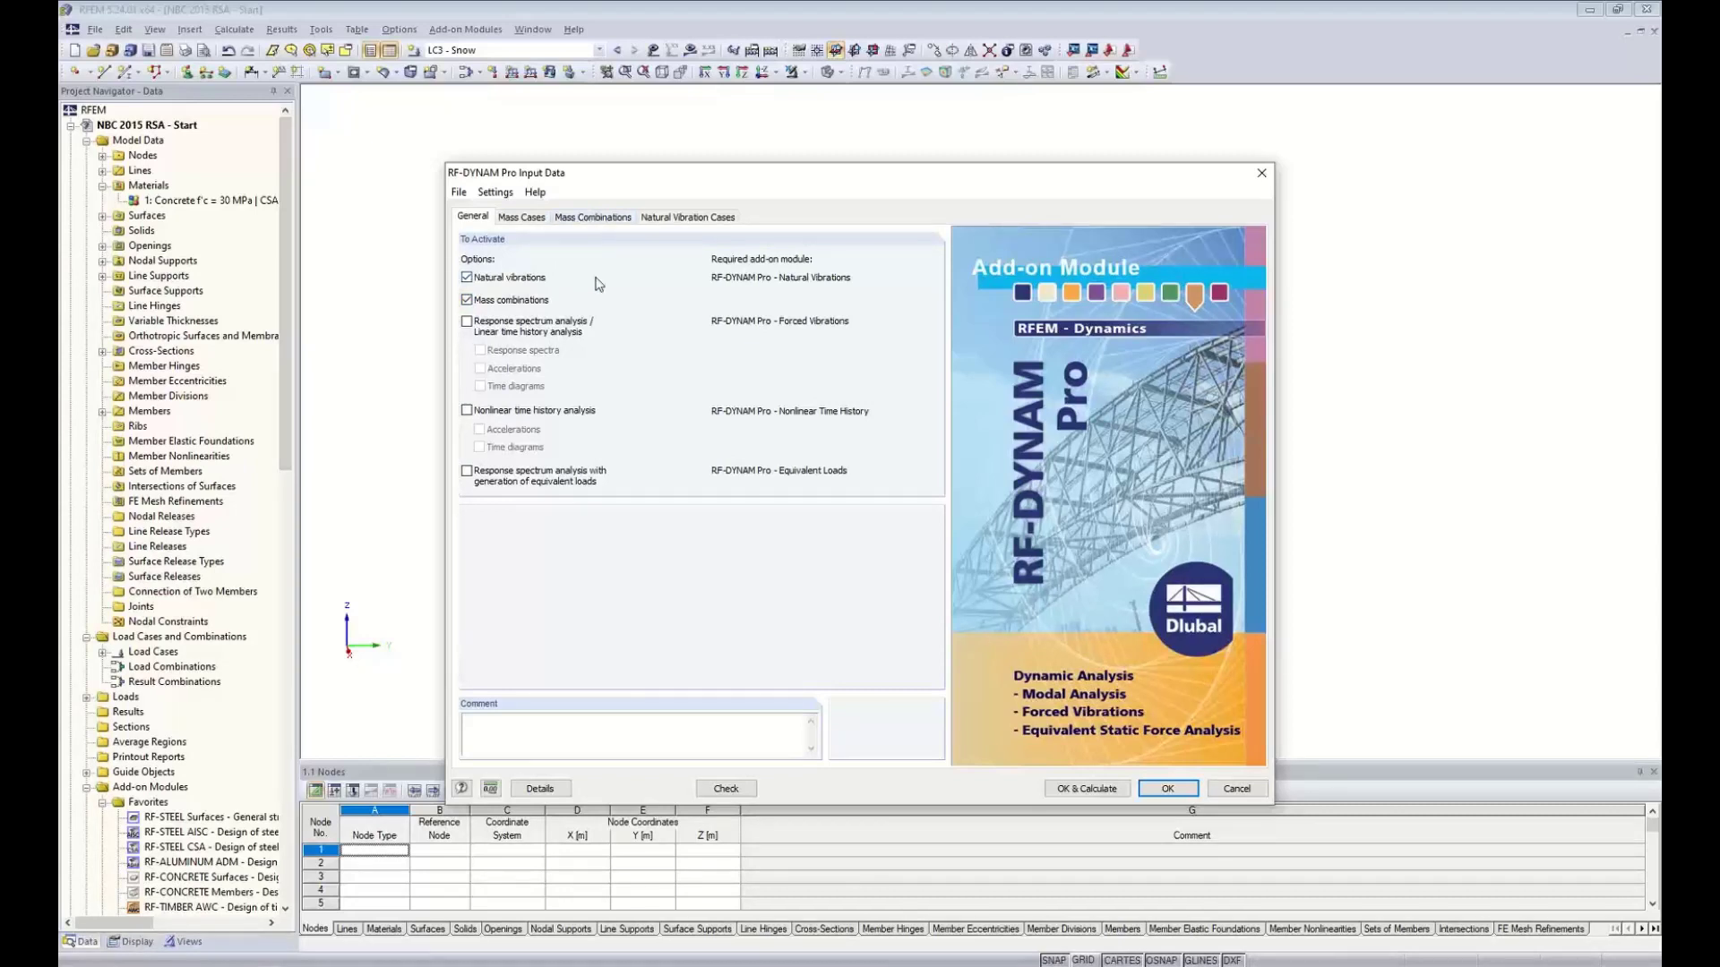
Describe mass case MC1 as Dead and take its masses from LC1 - Dead force components, excluding structure self-weight
click(521, 218)
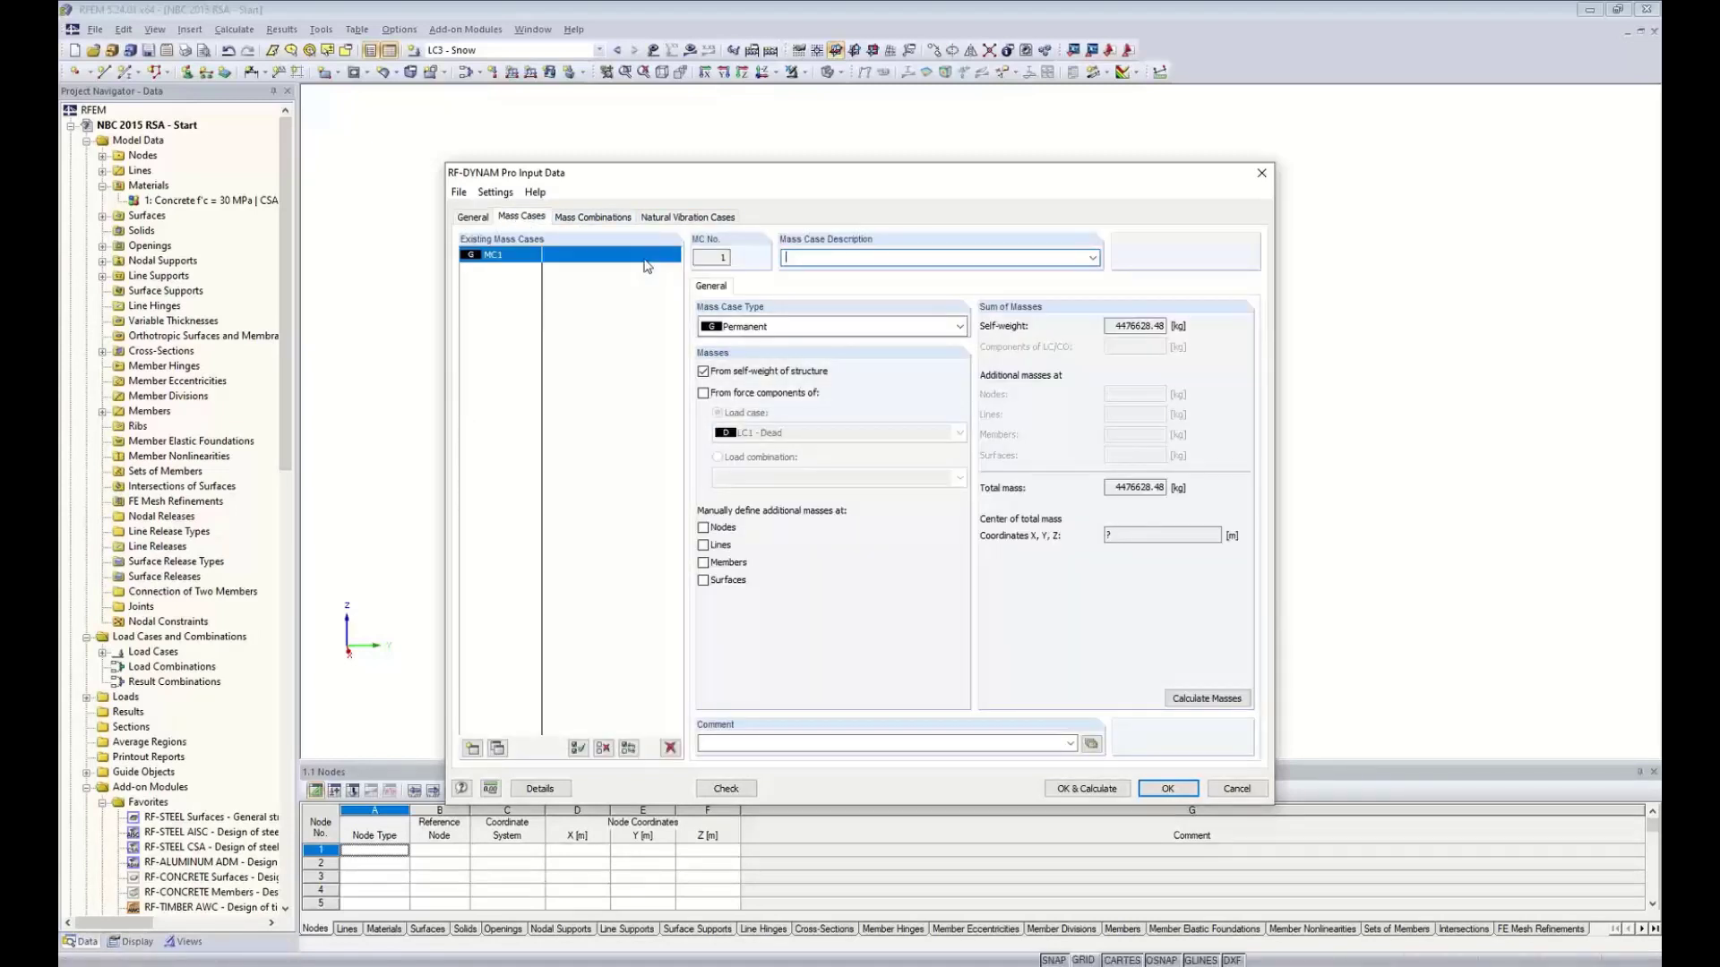
text(Dead)
click(704, 374)
click(704, 373)
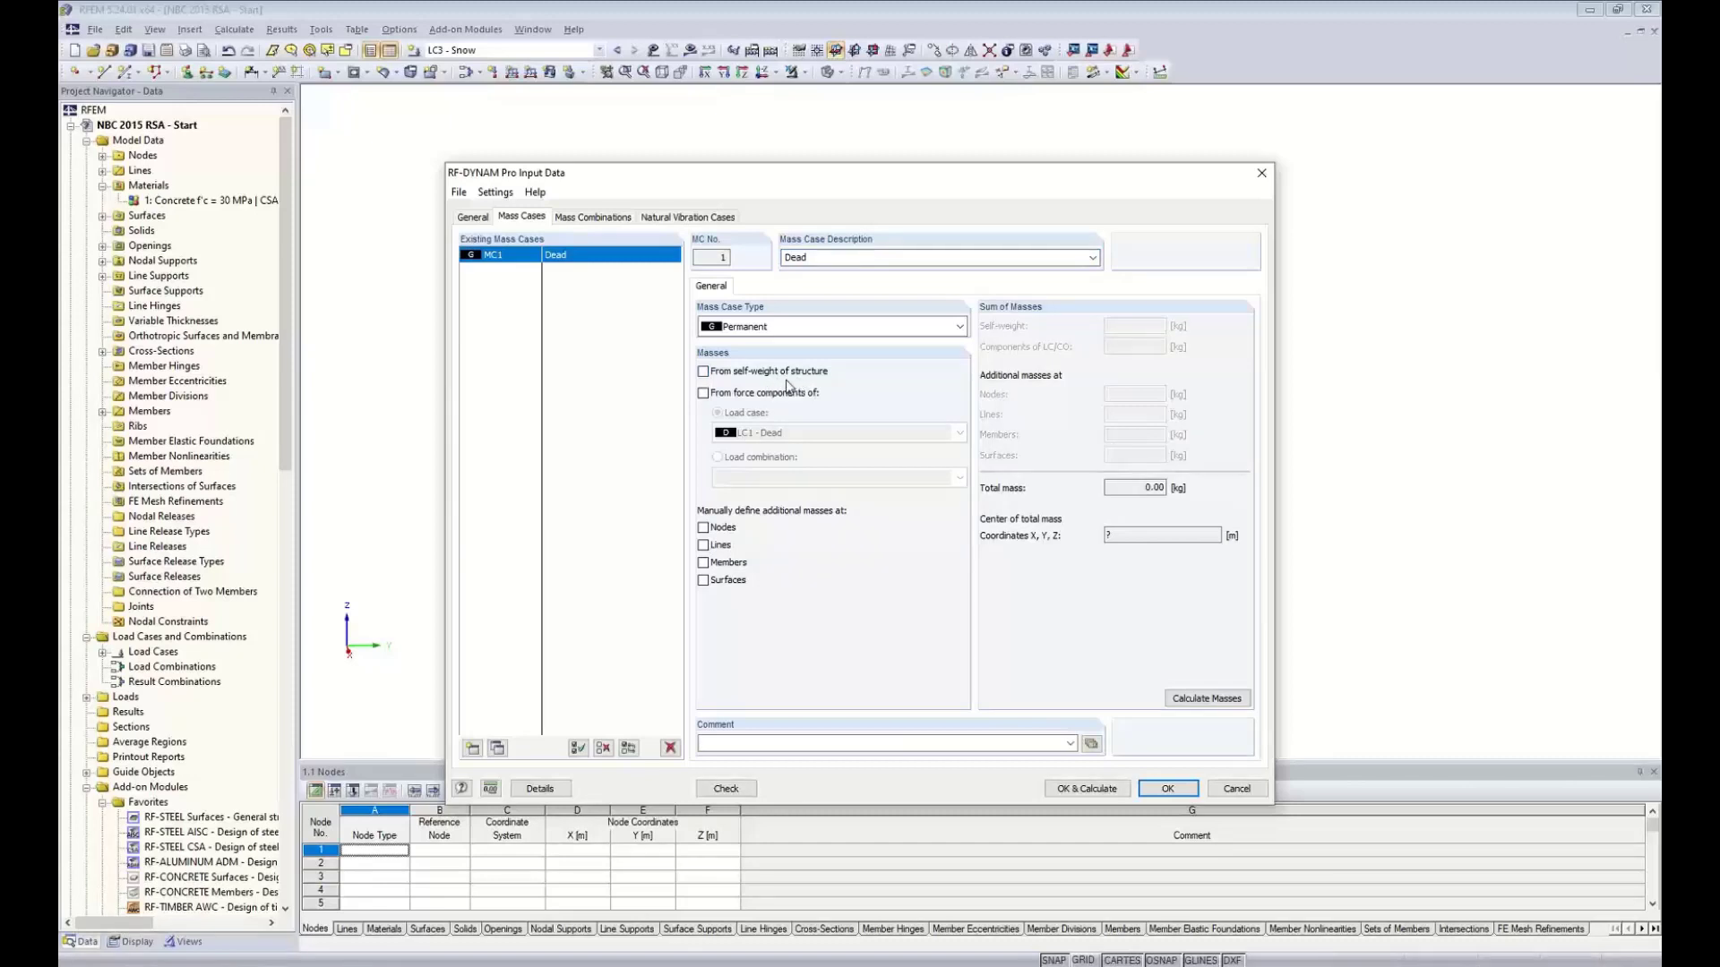
click(704, 393)
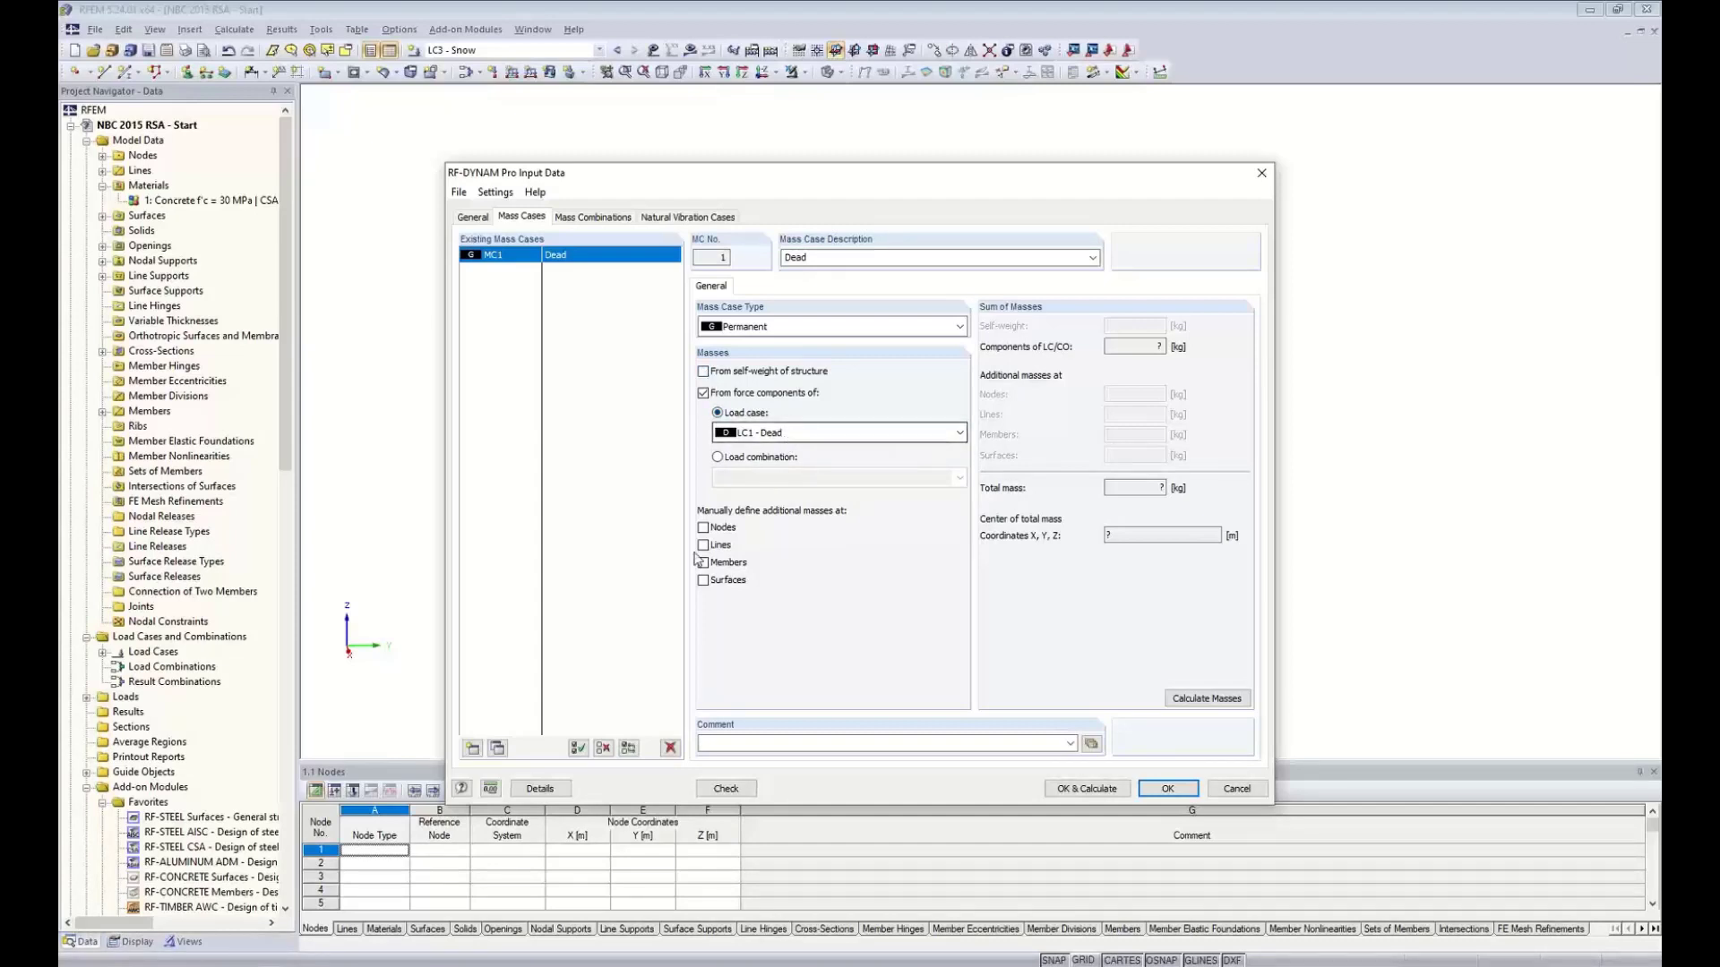
Copy the Dead mass case as MC2, describe it as Live and assign load case LC2 - Live
click(497, 748)
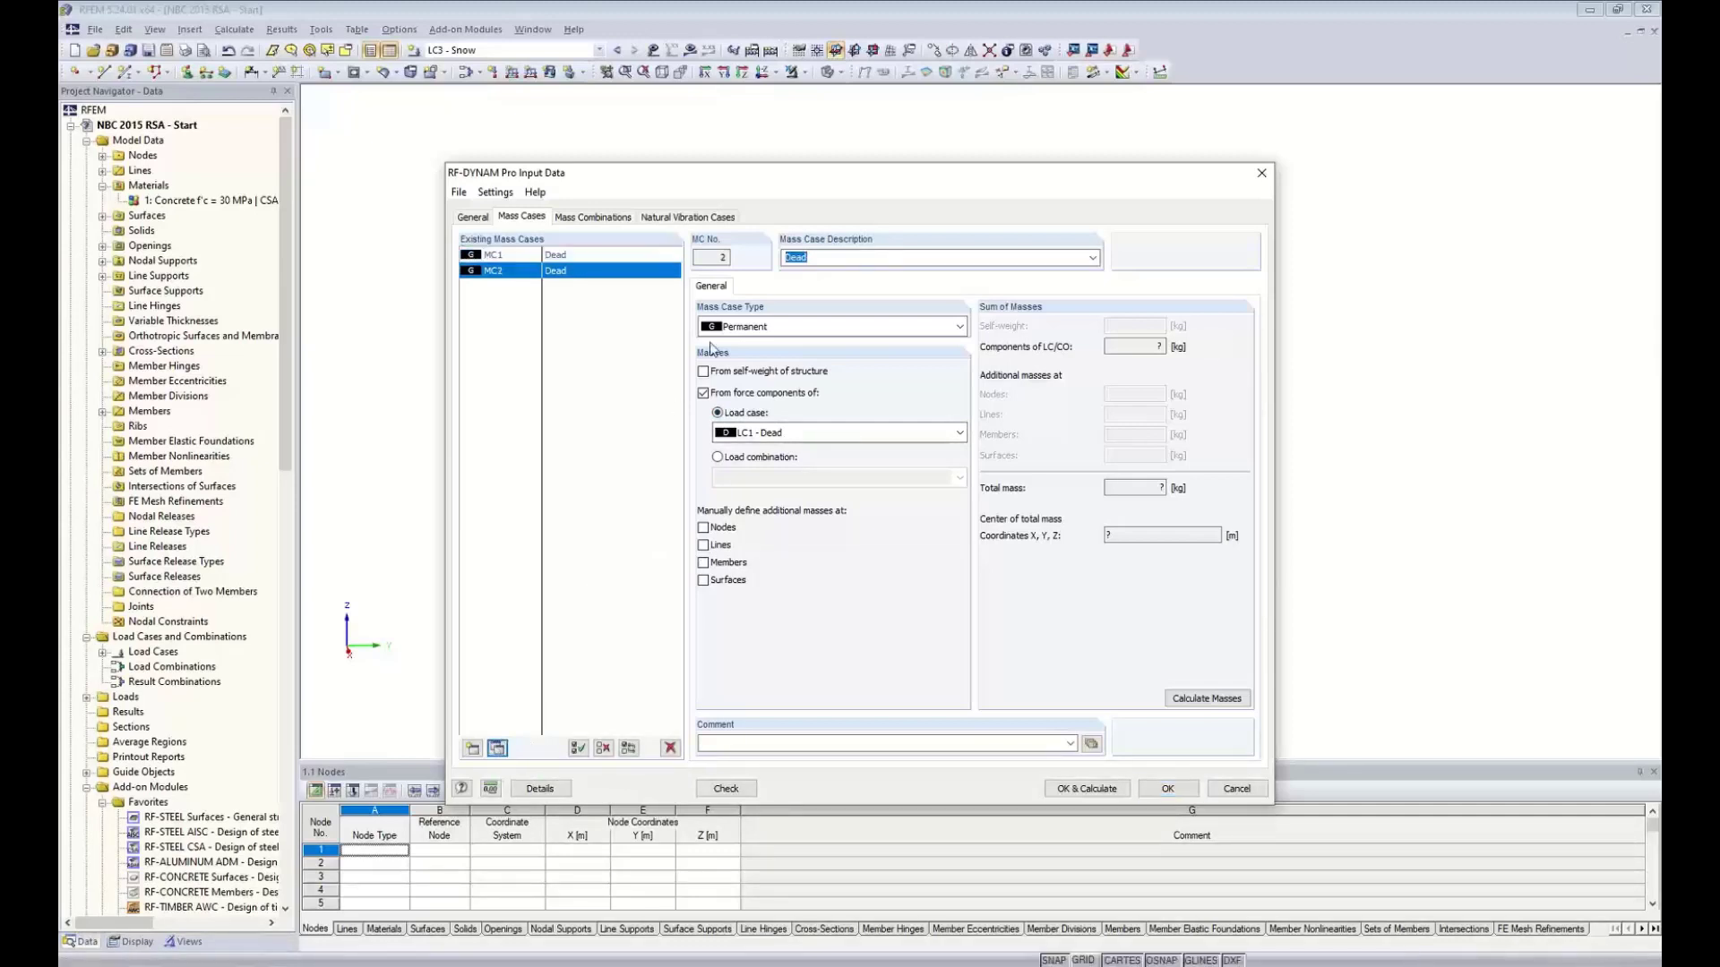
text(Live)
click(795, 432)
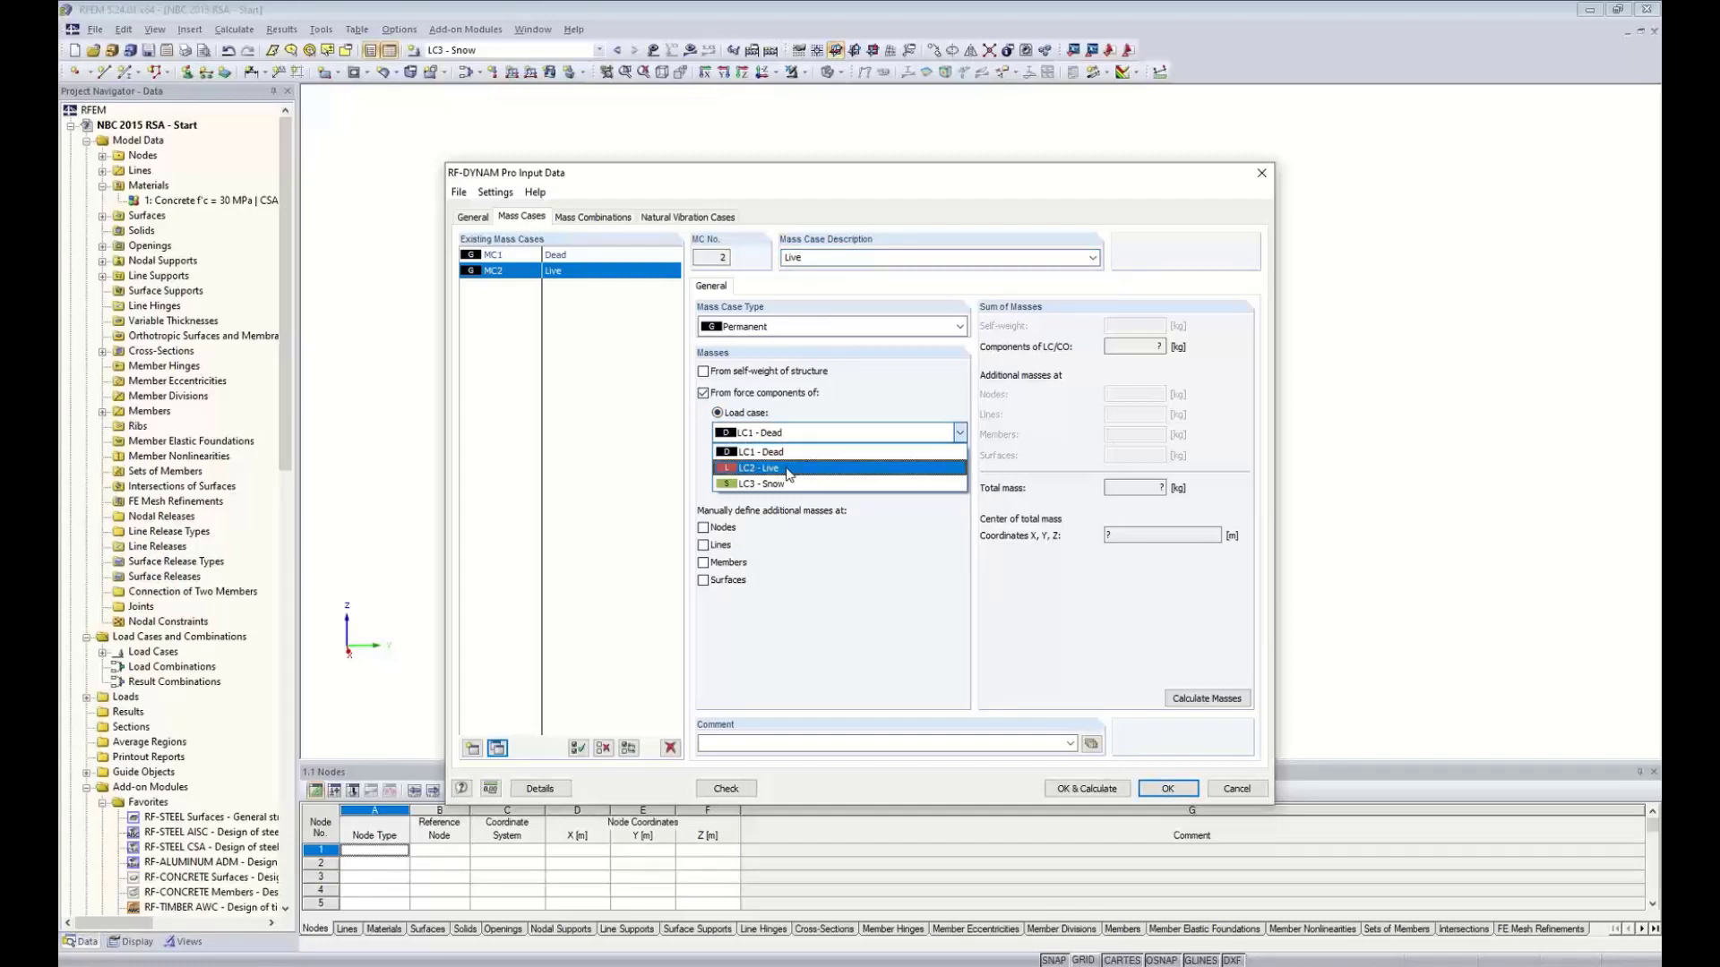
click(788, 471)
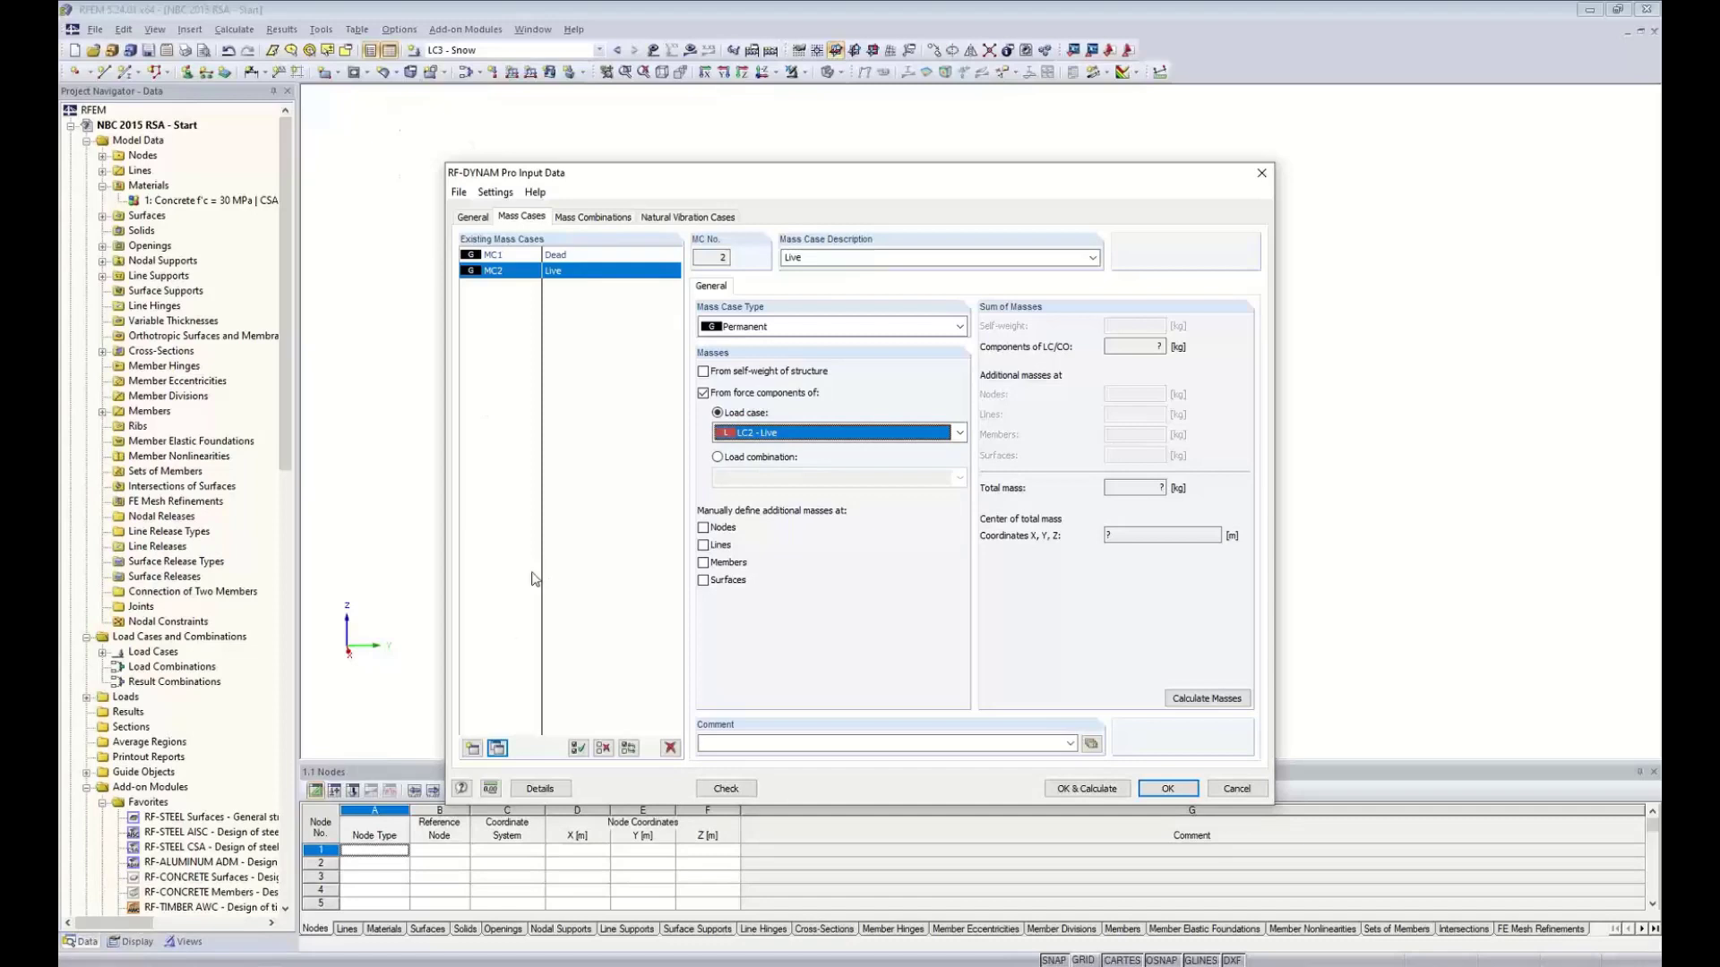
Copy the Live mass case as MC3, describe it as Snow and assign load case LC3 - Snow
click(498, 749)
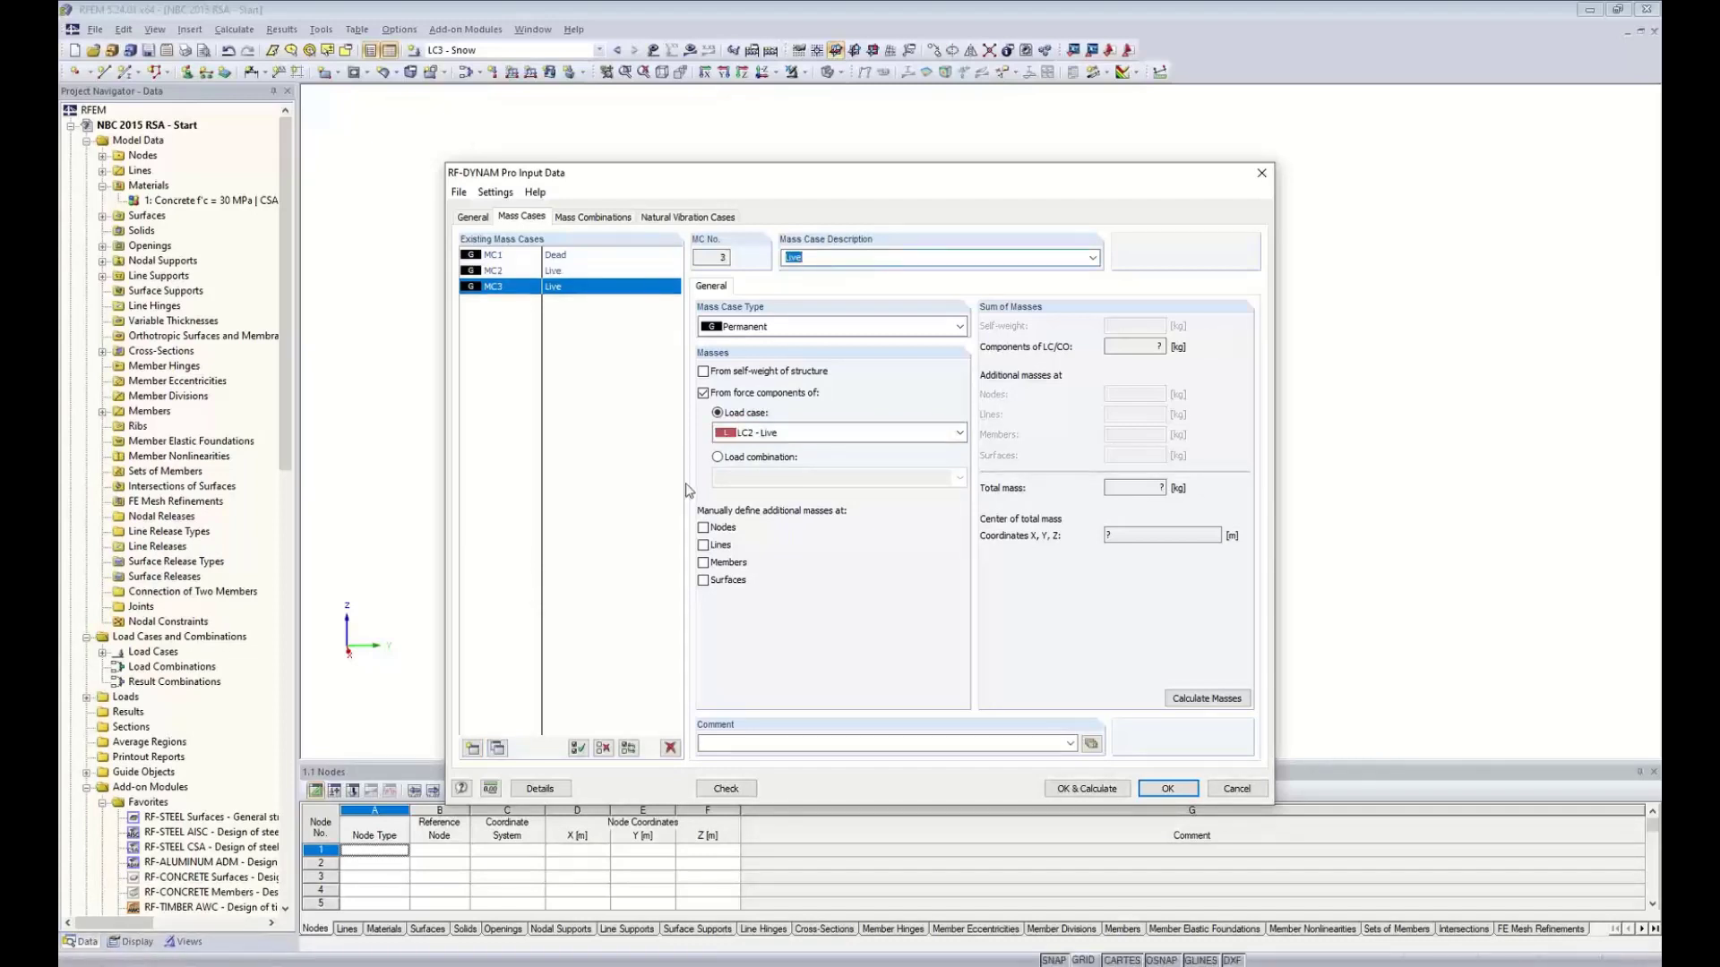
text(Snow)
click(762, 434)
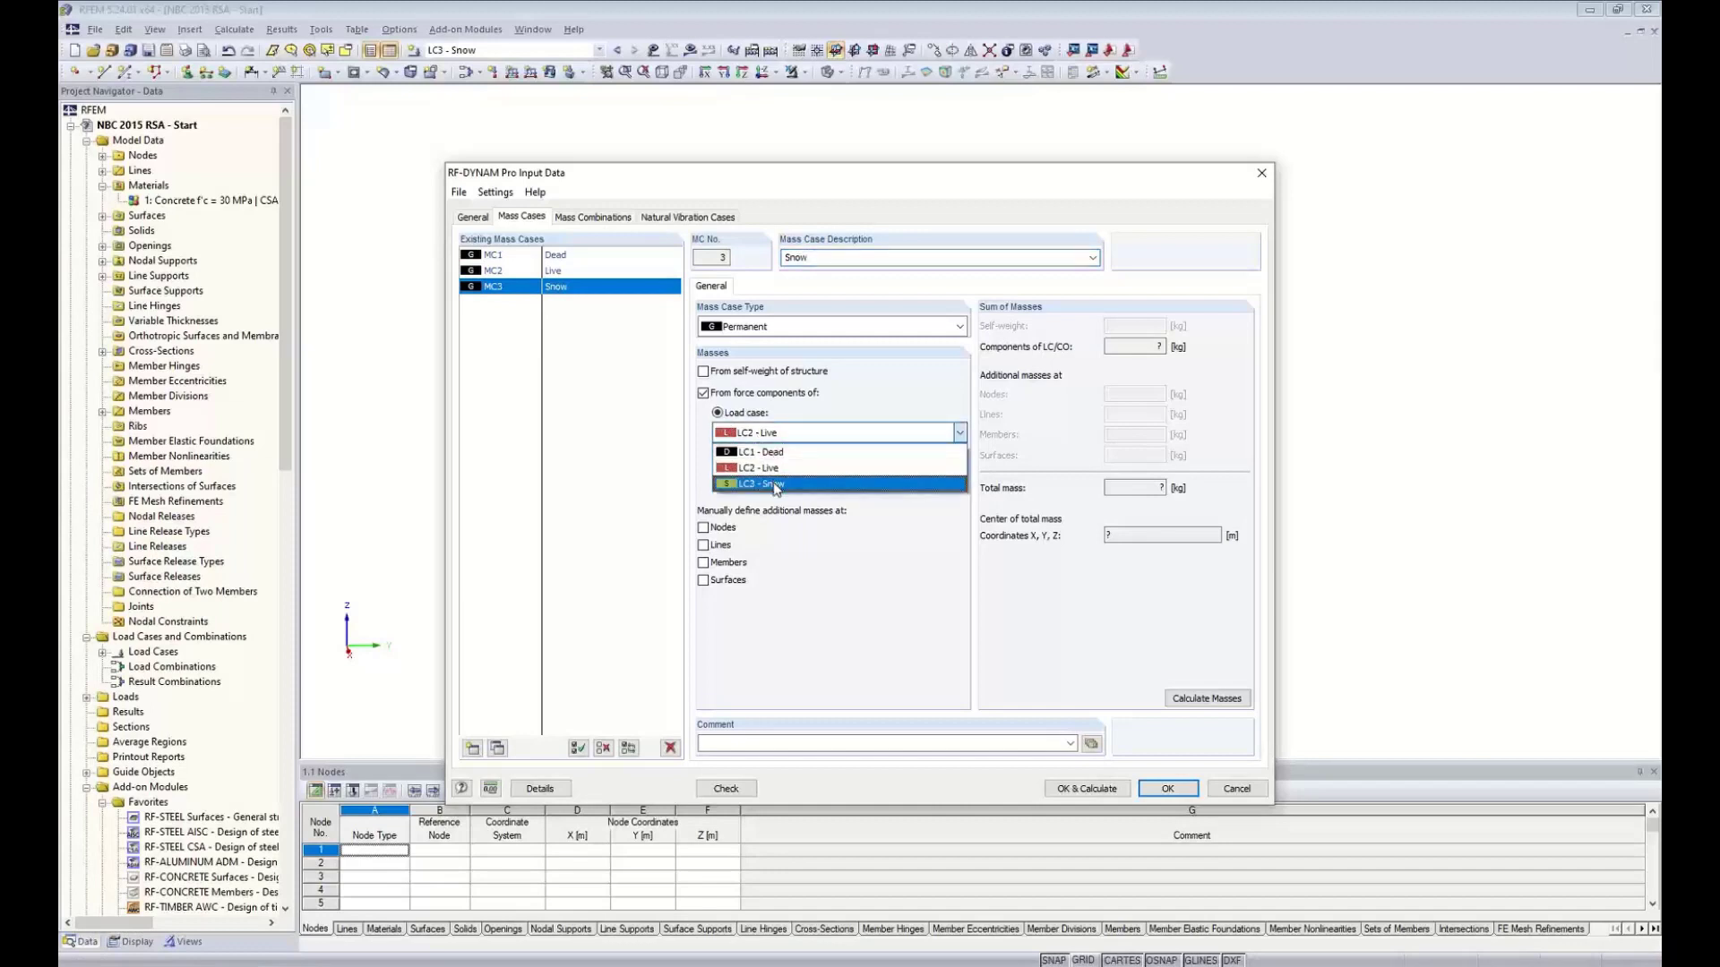
click(776, 485)
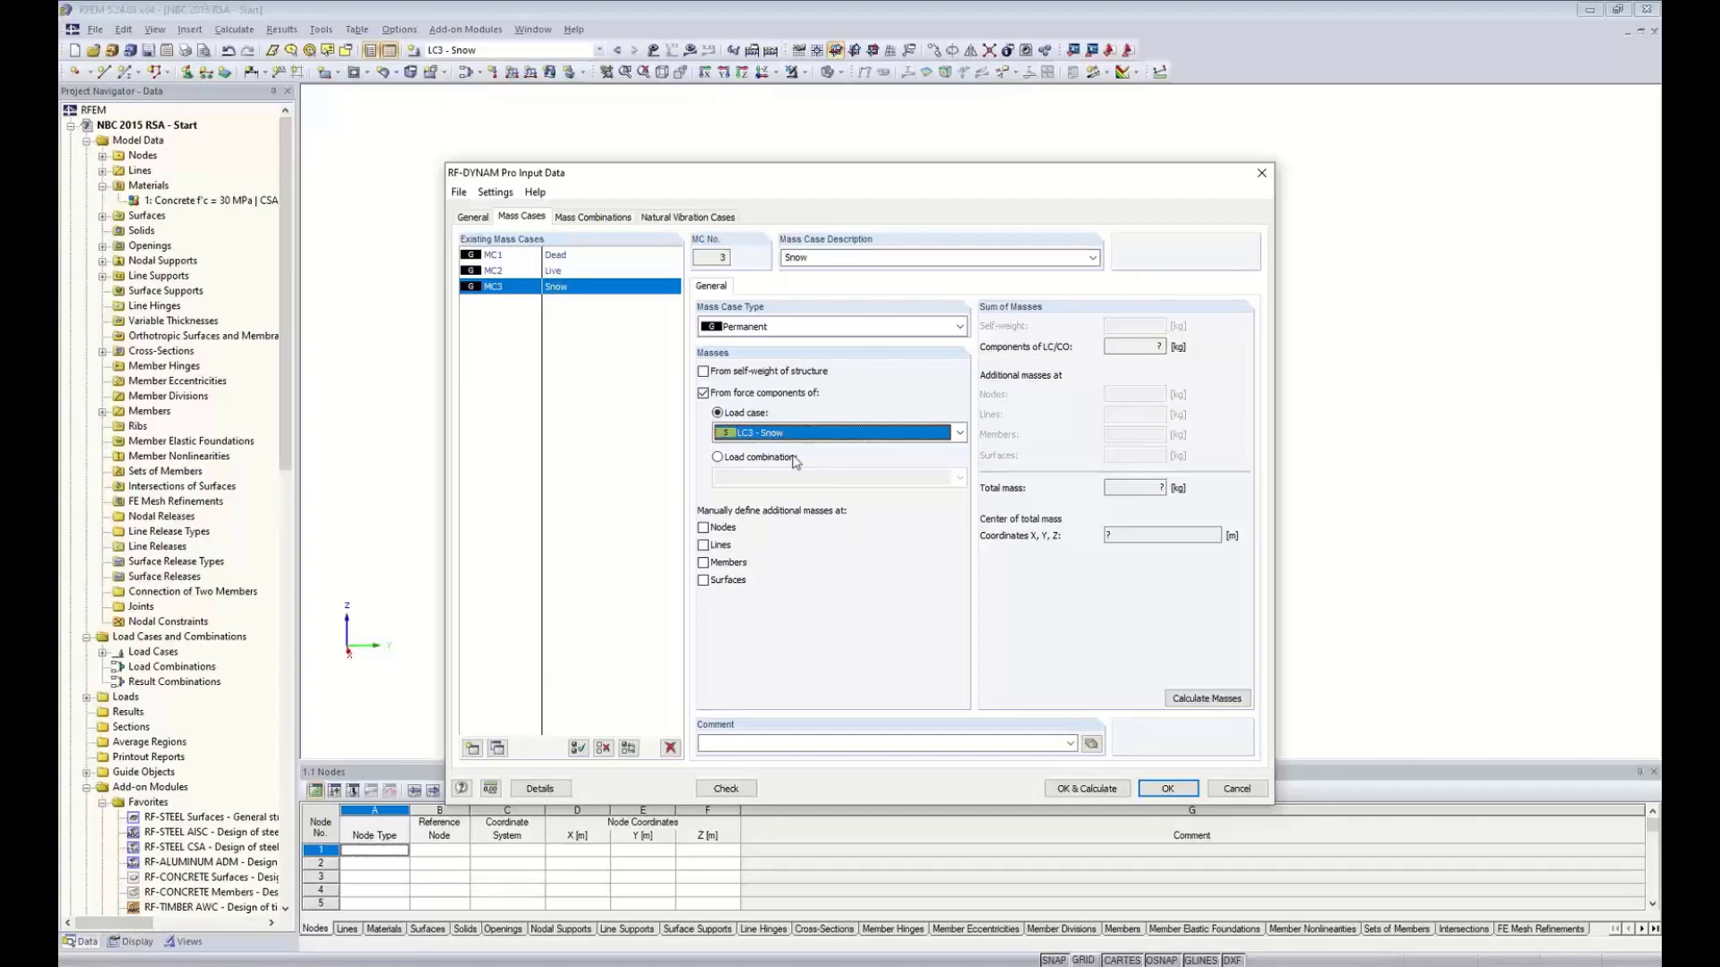
Try manually defining additional nodal and line masses for the Snow mass case, picking nodes 392 and 393, and remove these definitions again
click(703, 527)
click(703, 544)
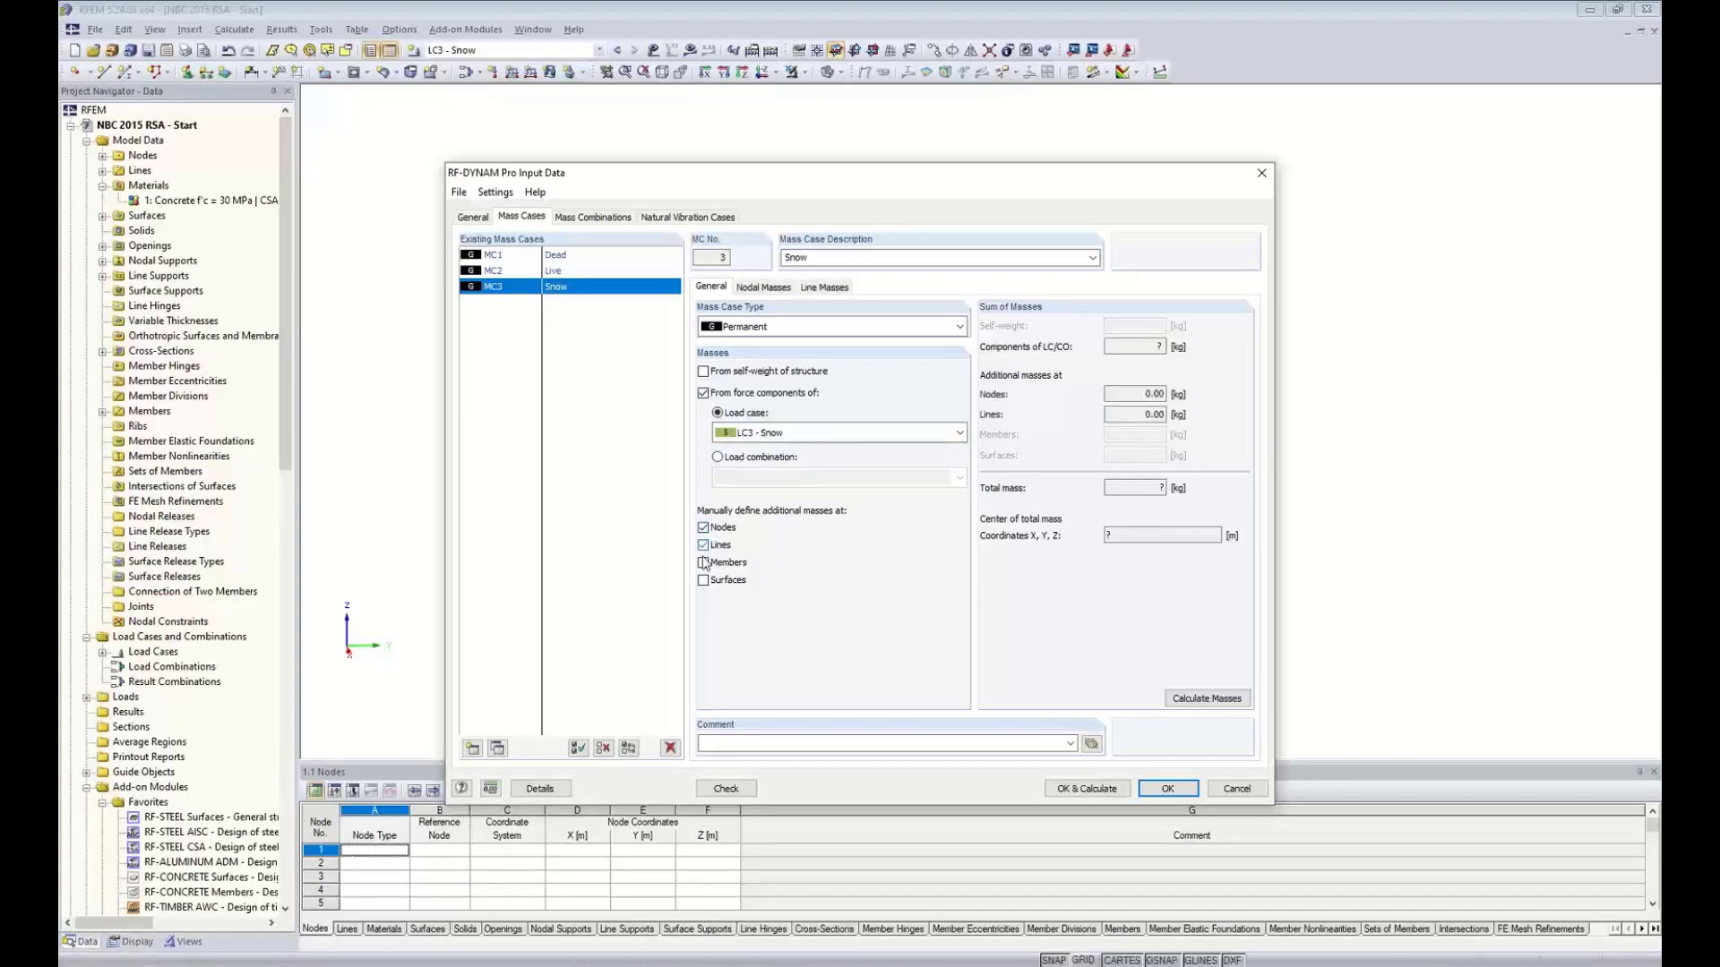
click(761, 287)
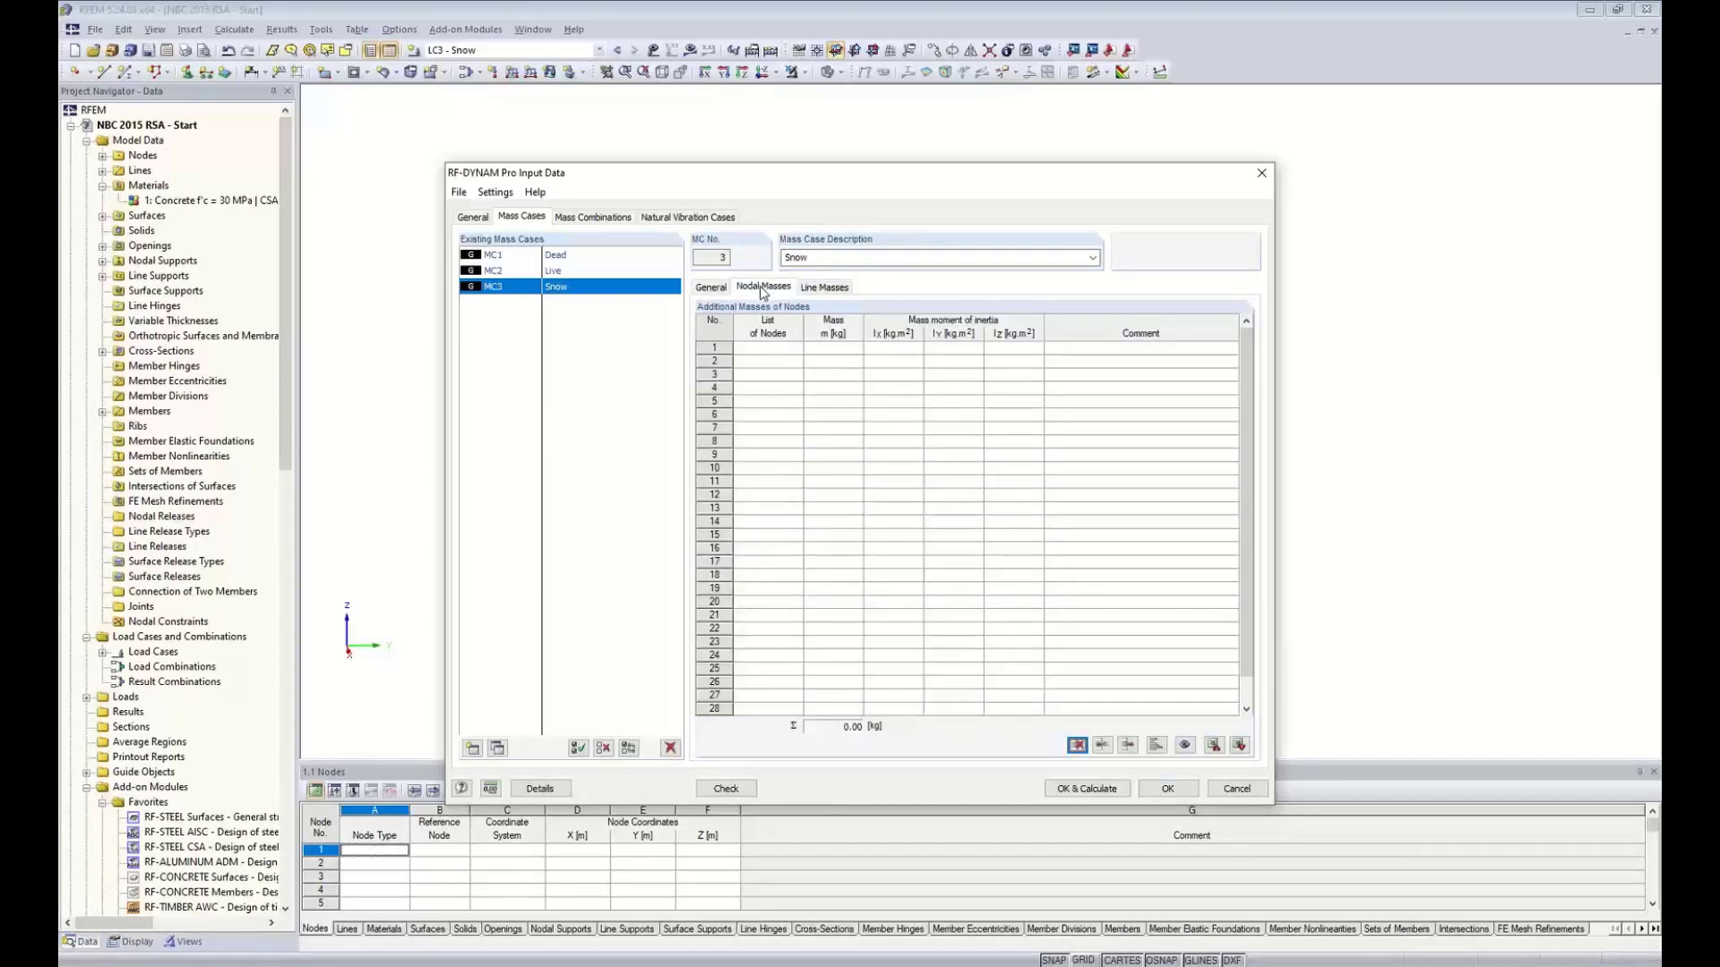
click(792, 349)
click(797, 349)
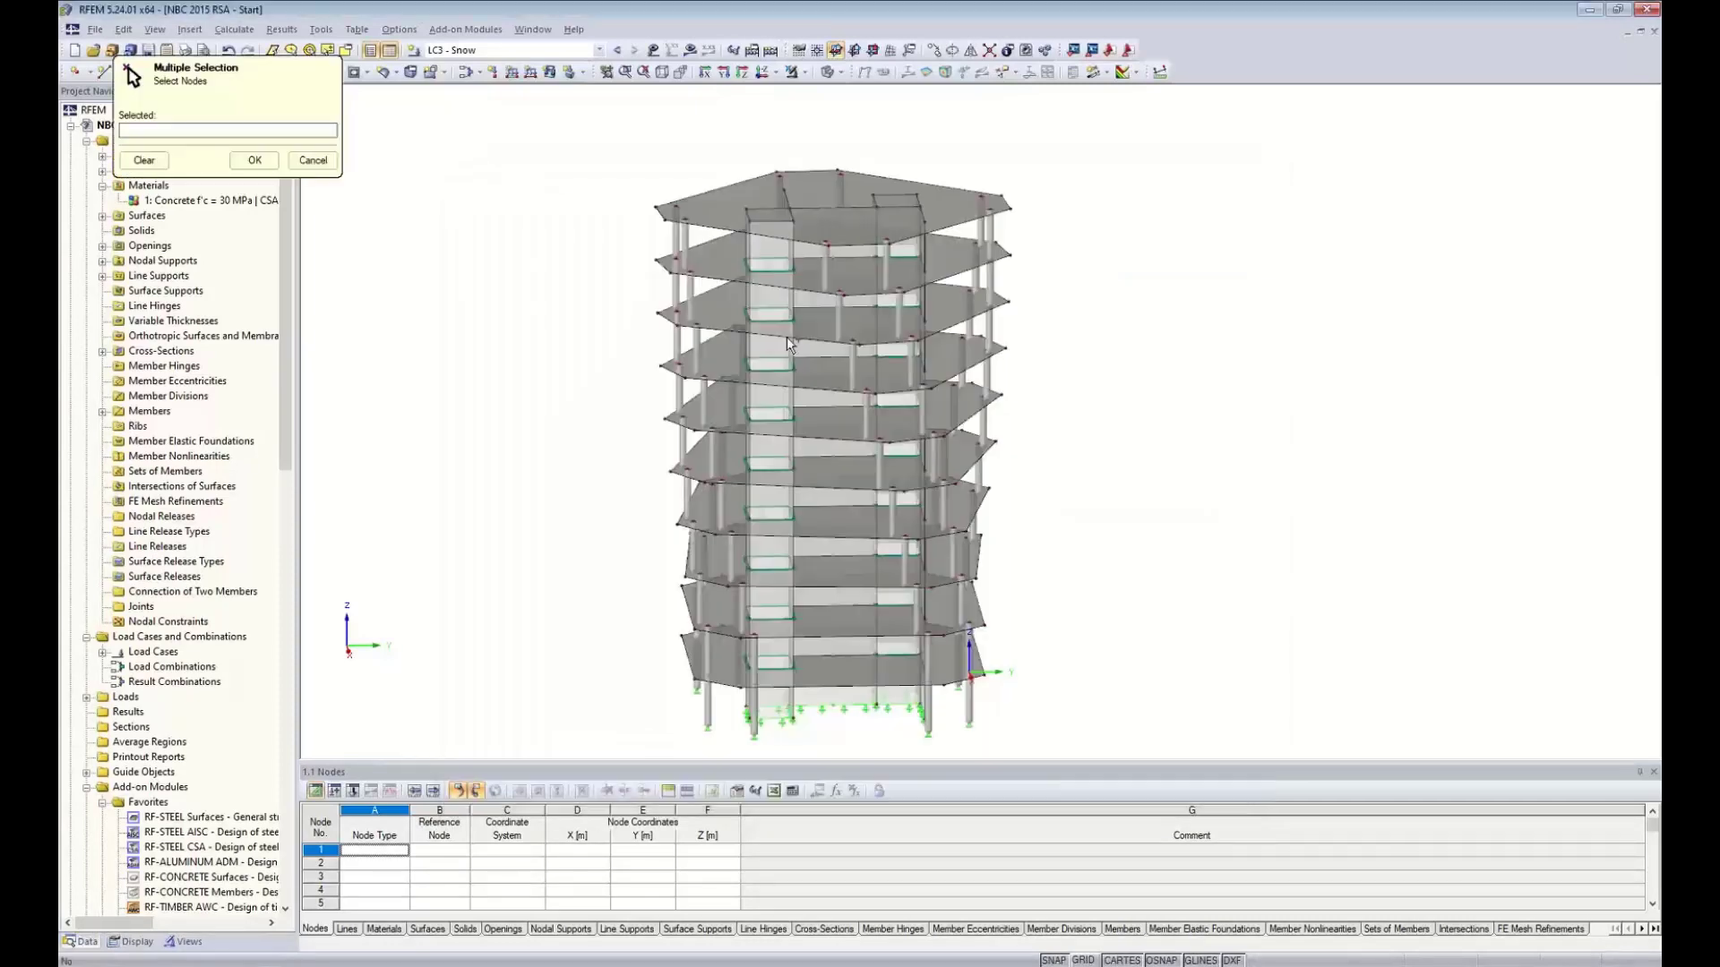
click(680, 222)
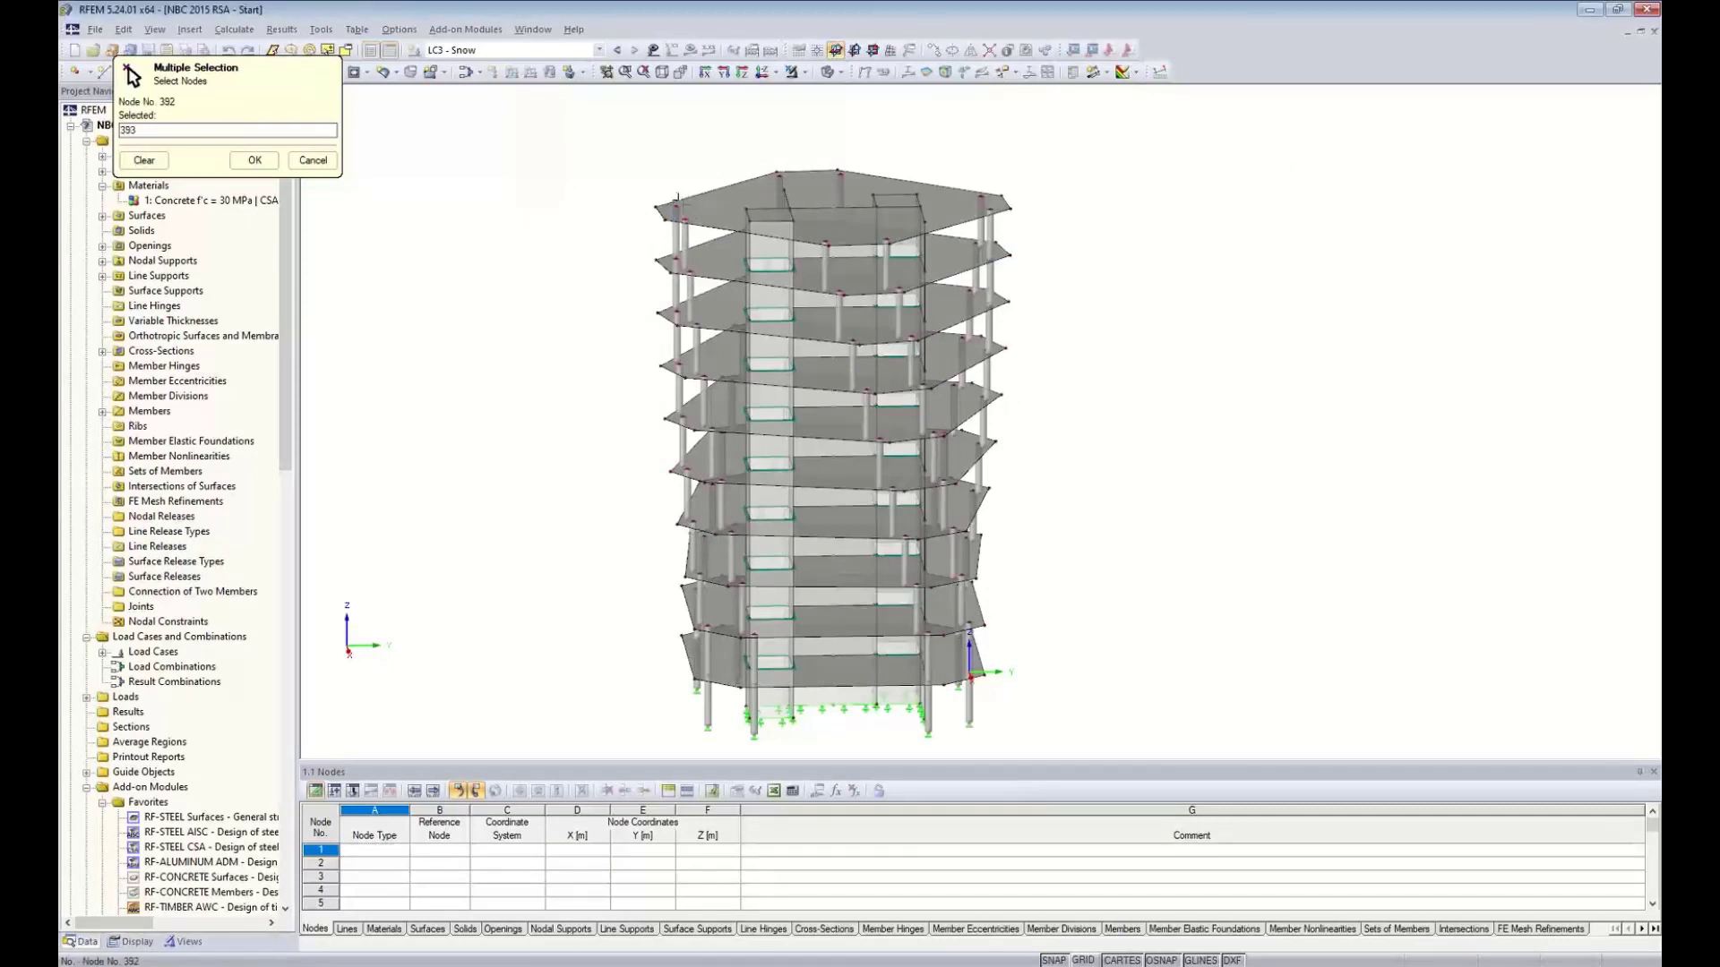
click(677, 208)
click(254, 160)
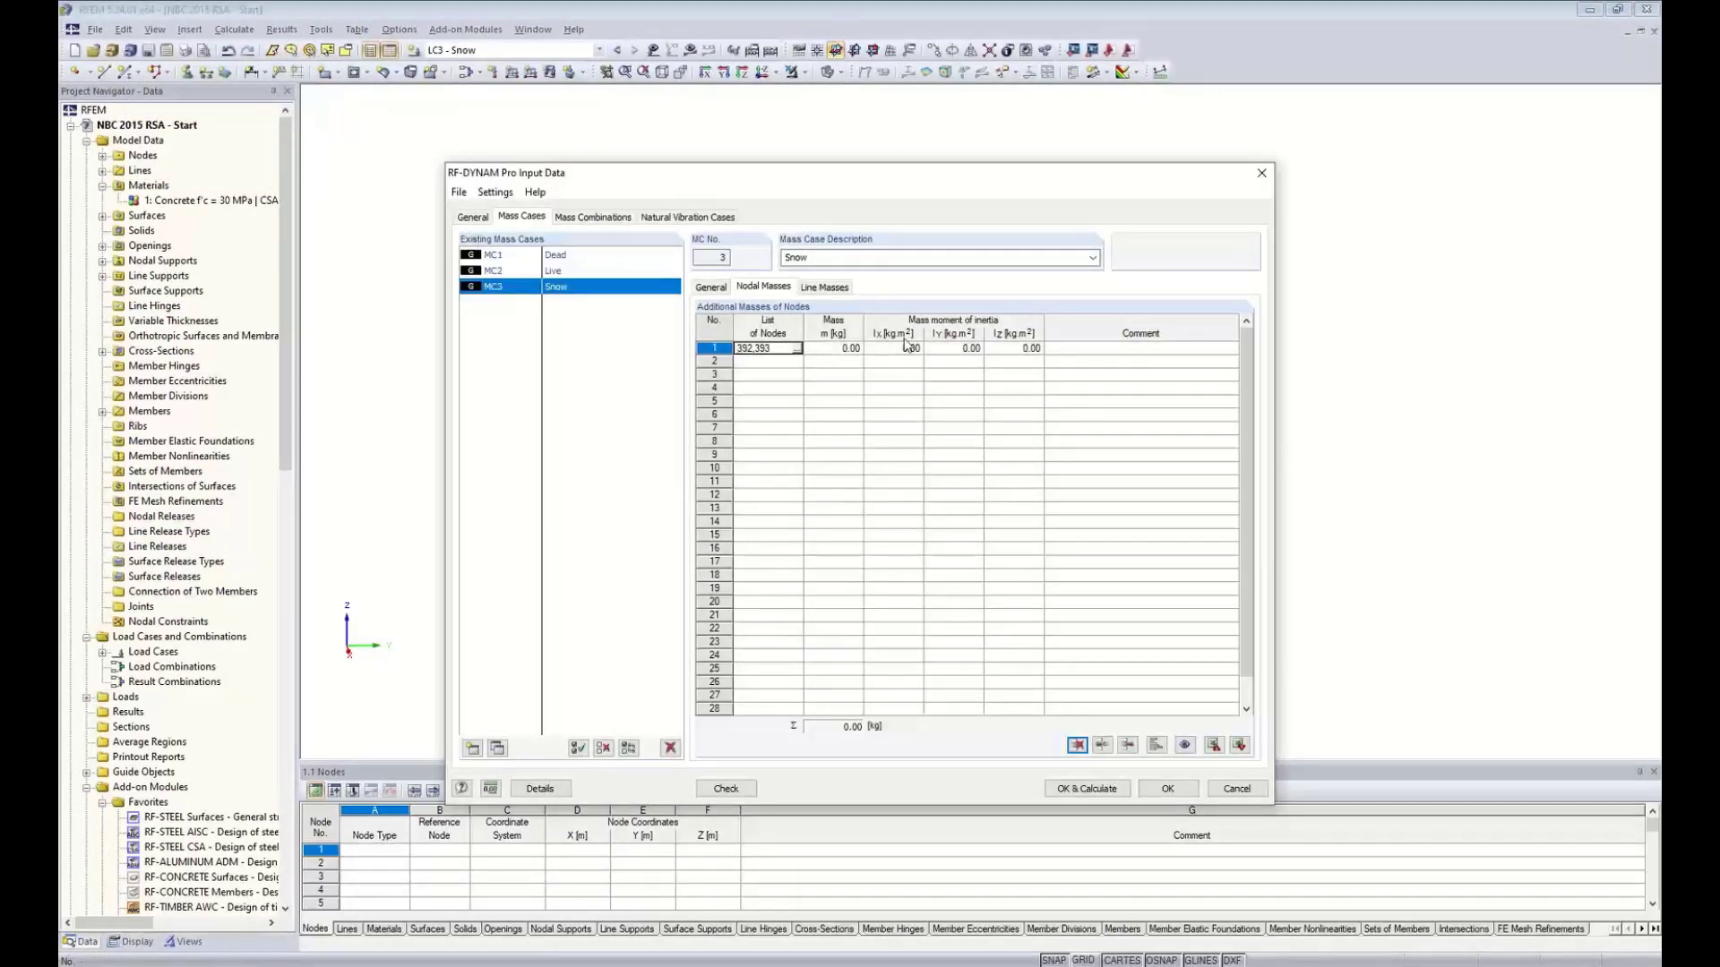
click(717, 348)
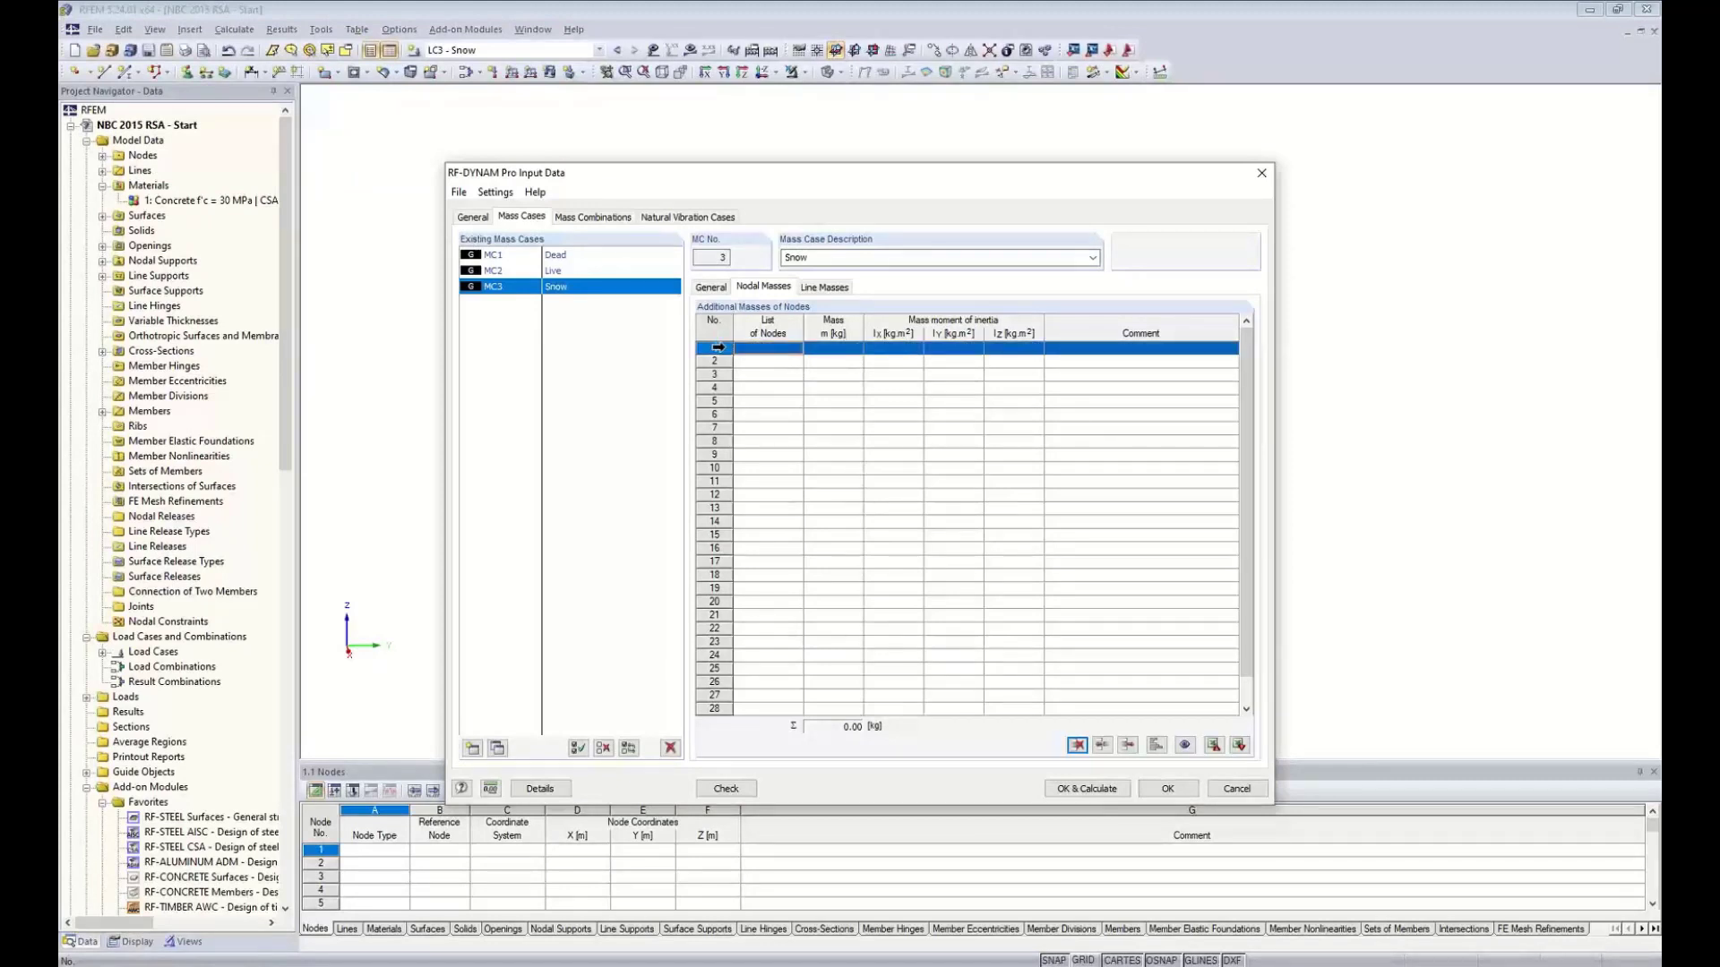
click(705, 294)
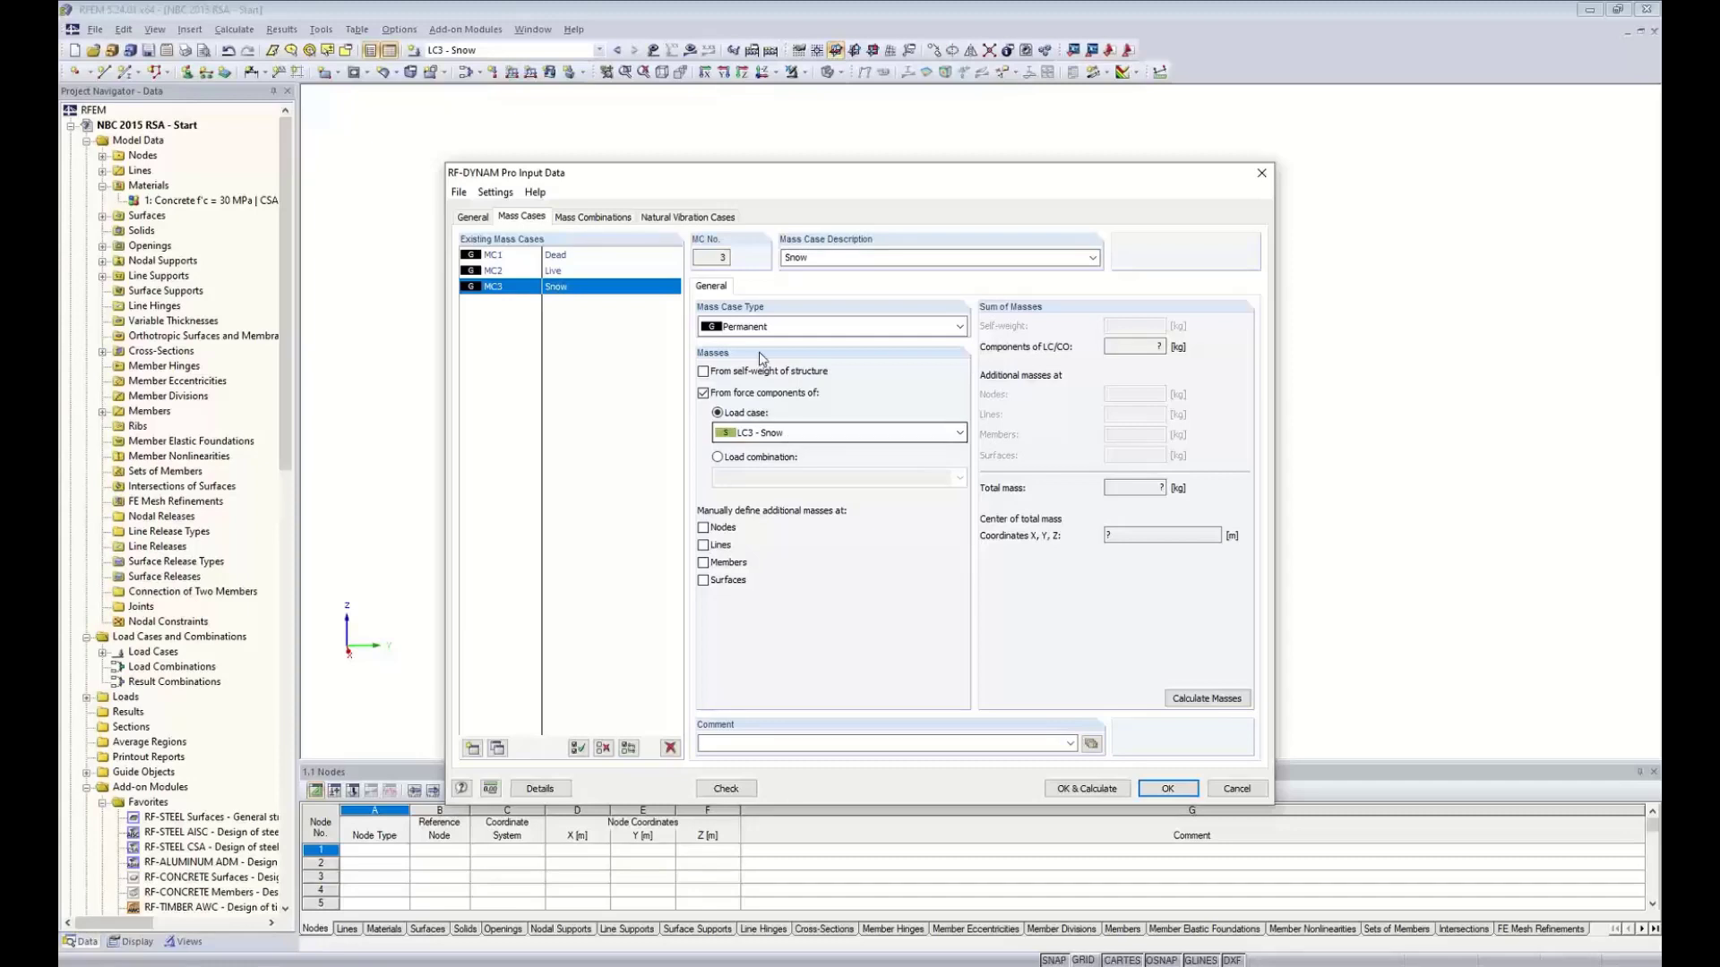
Build mass combination MCO1 from the Dead, Live and Snow mass cases and describe it as MC 1
click(599, 220)
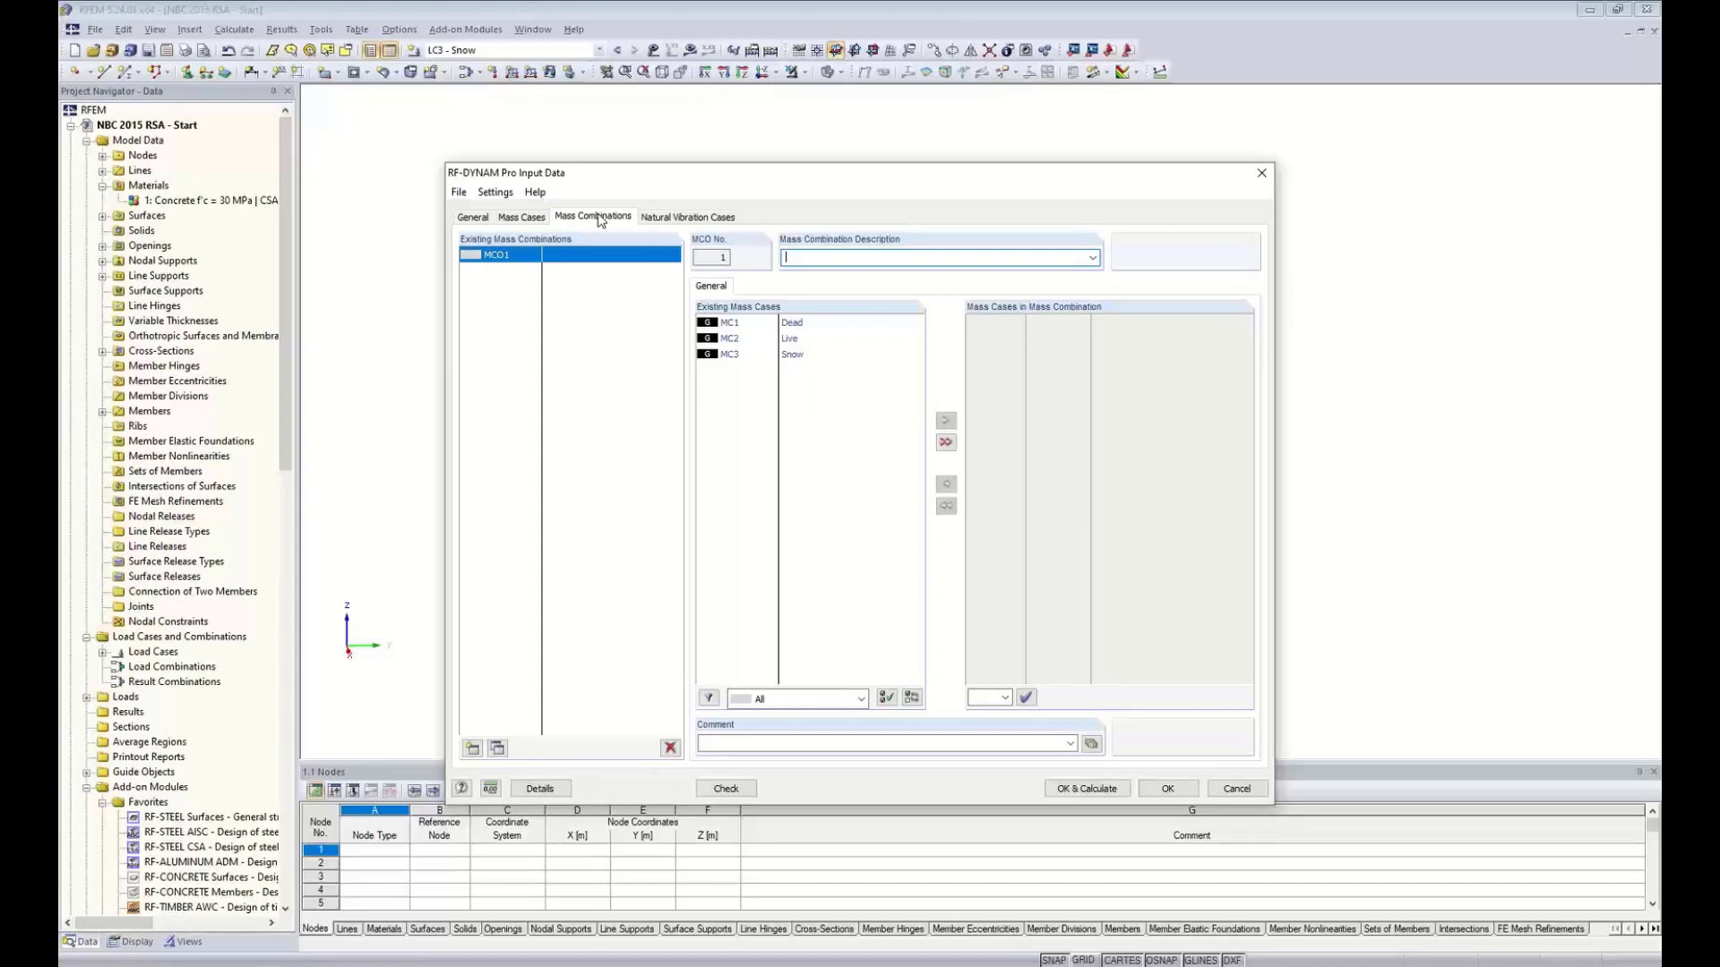
double_click(785, 324)
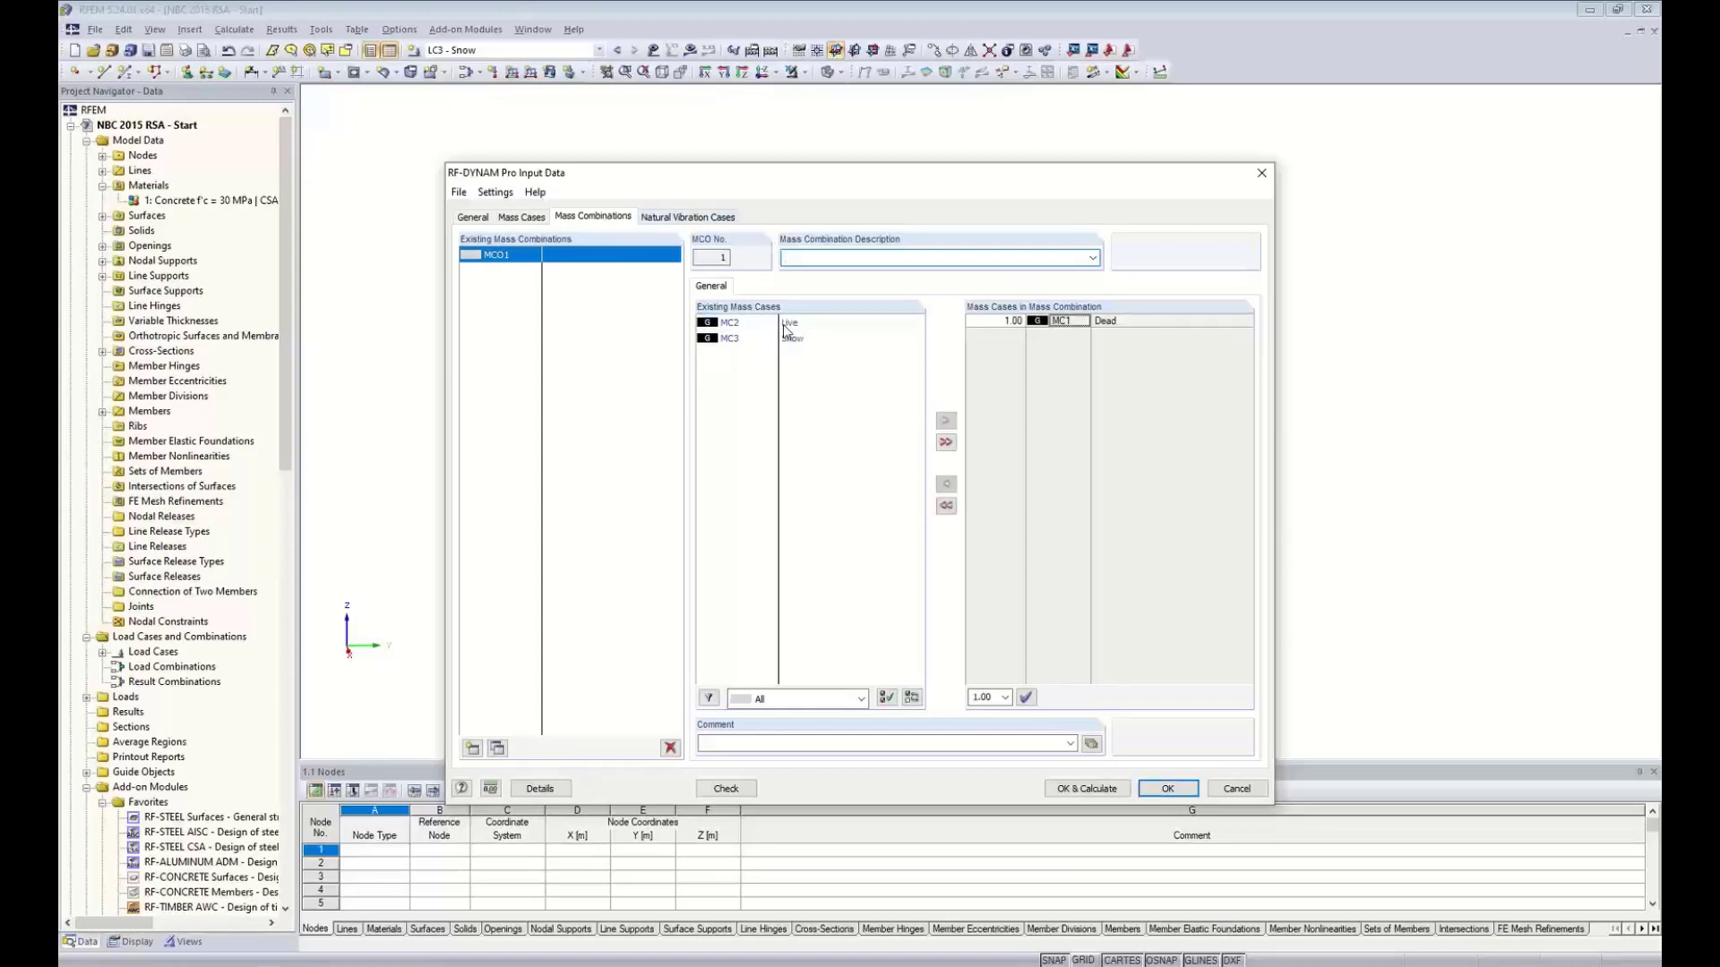
double_click(784, 324)
double_click(782, 324)
click(799, 259)
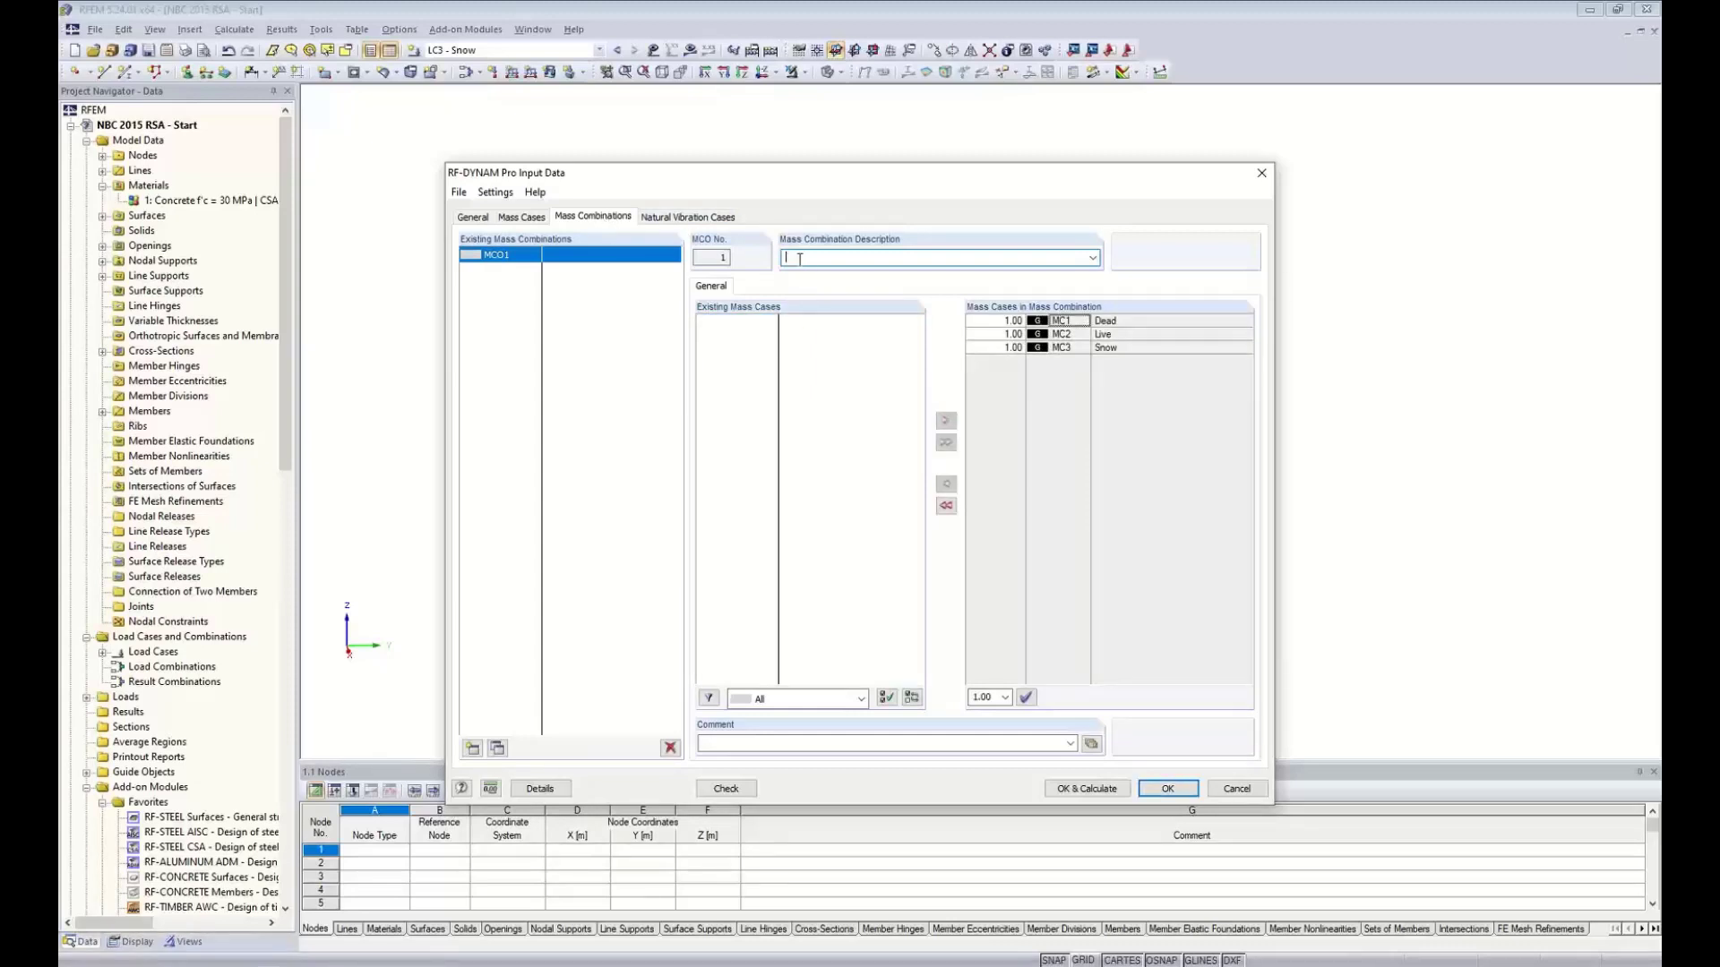
text(MC 1)
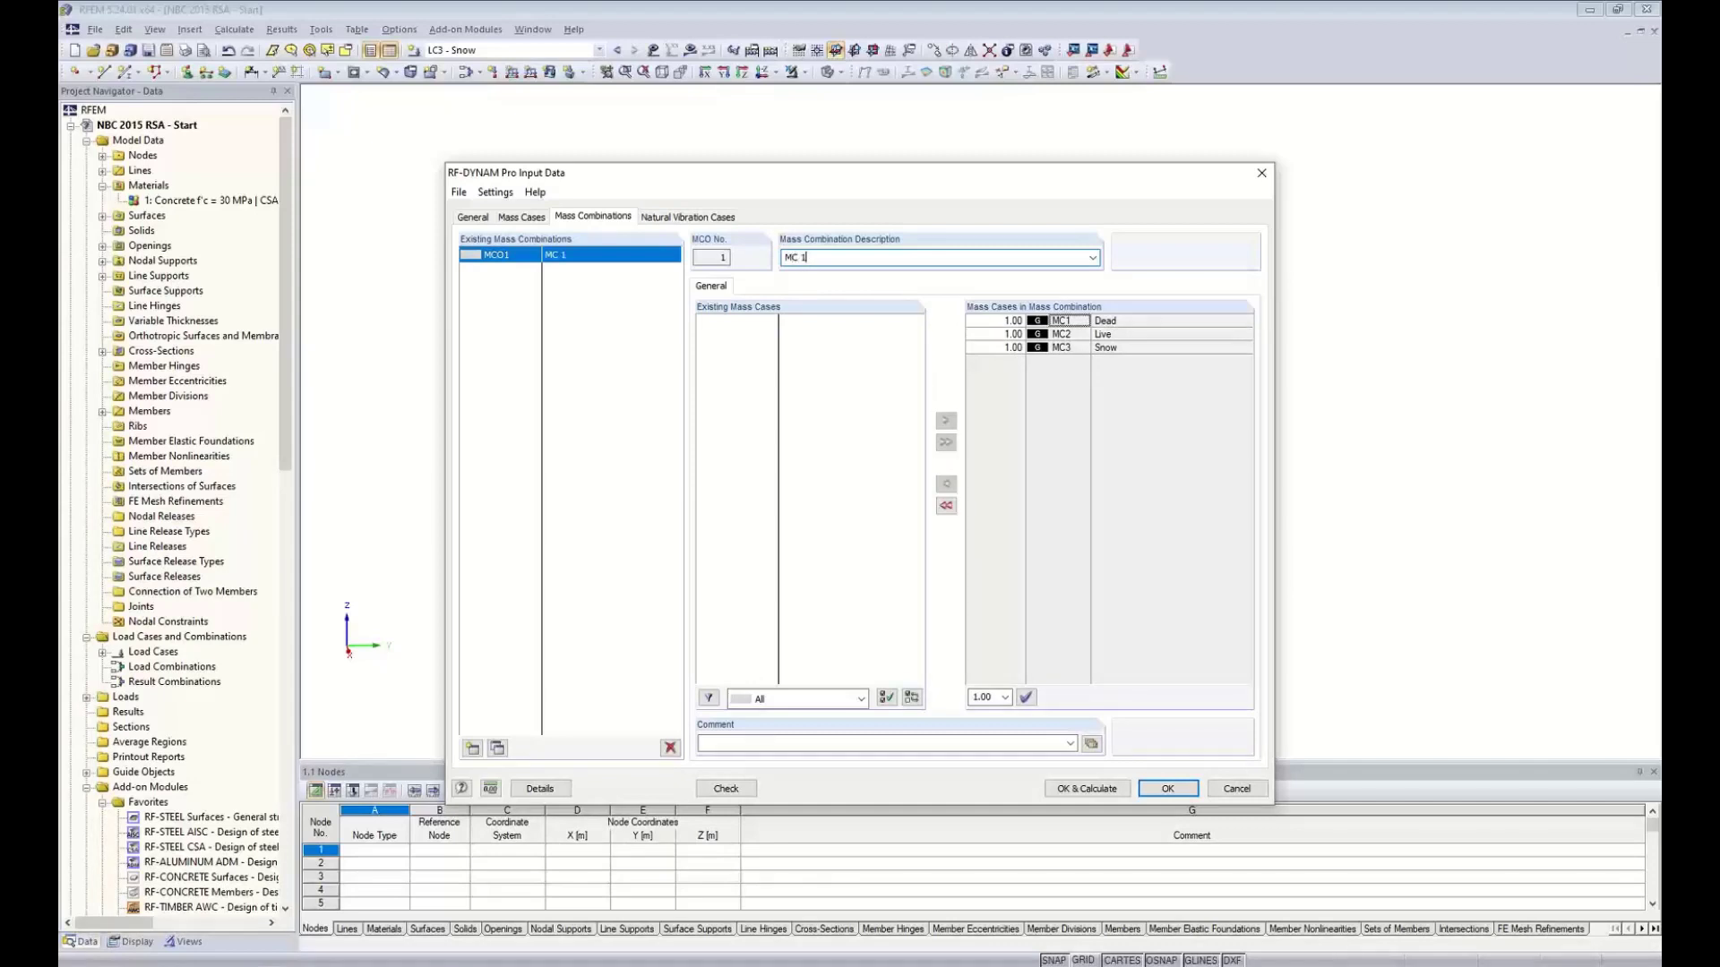
Set the factors in mass combination MCO1 to 0.6 for Live and 0.25 for Snow
click(1004, 334)
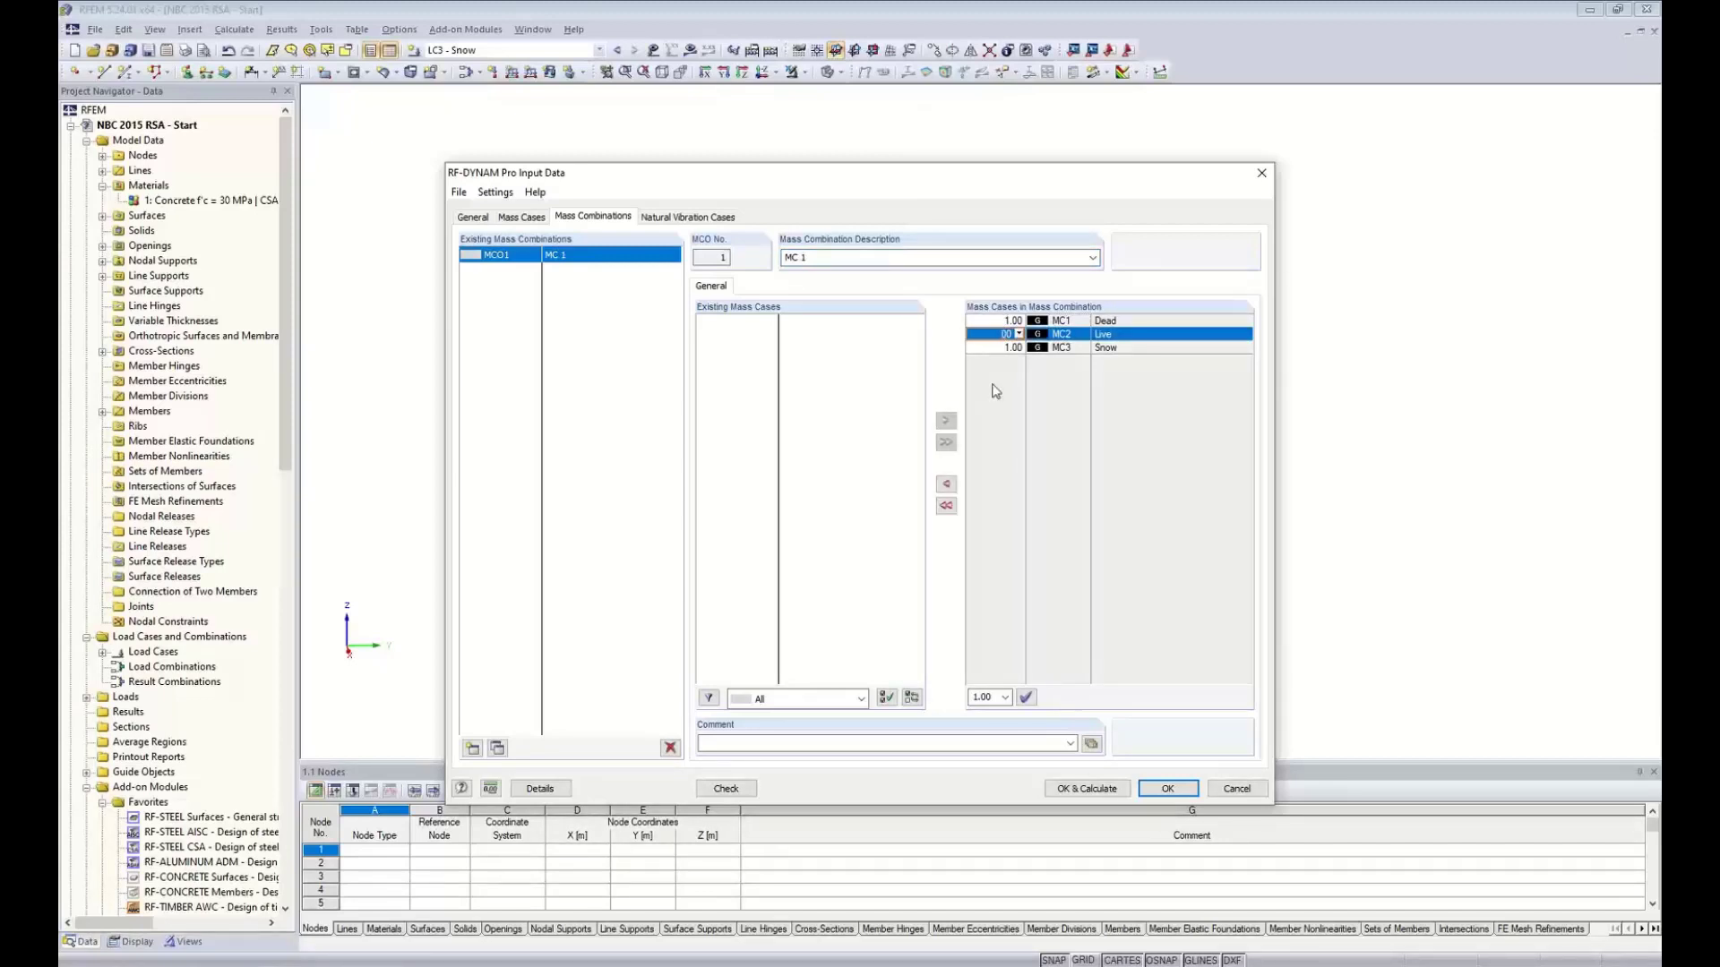
text(0.6)
key(Return)
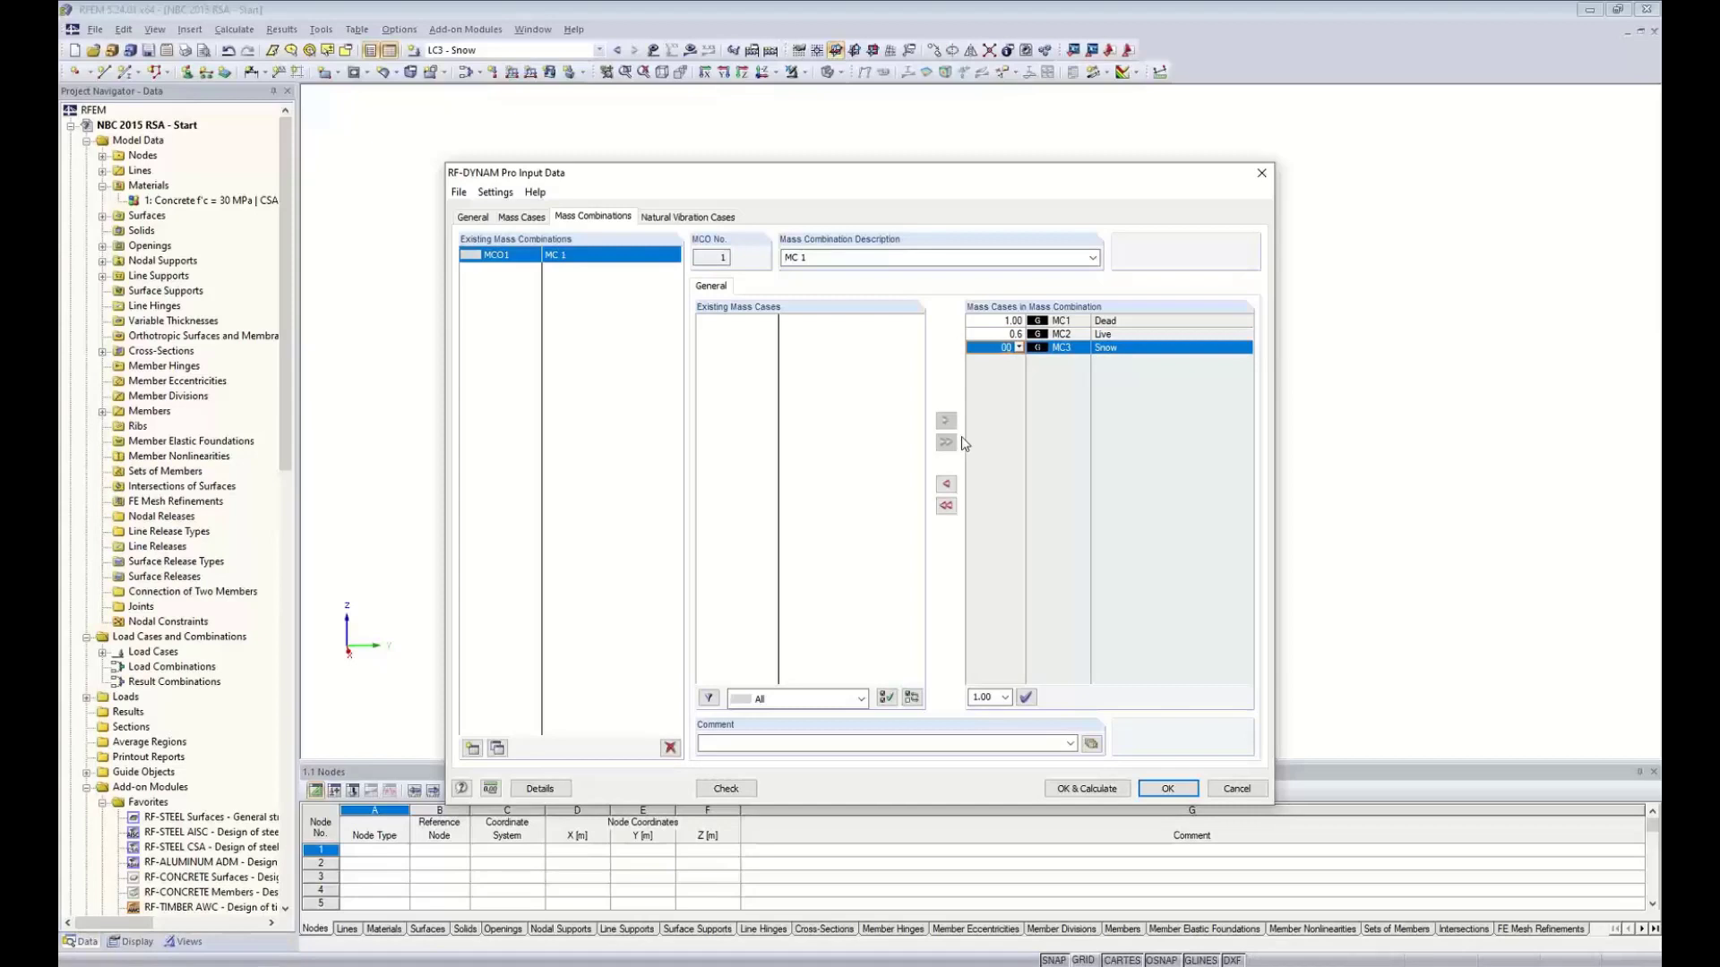
text(0.25)
click(1012, 319)
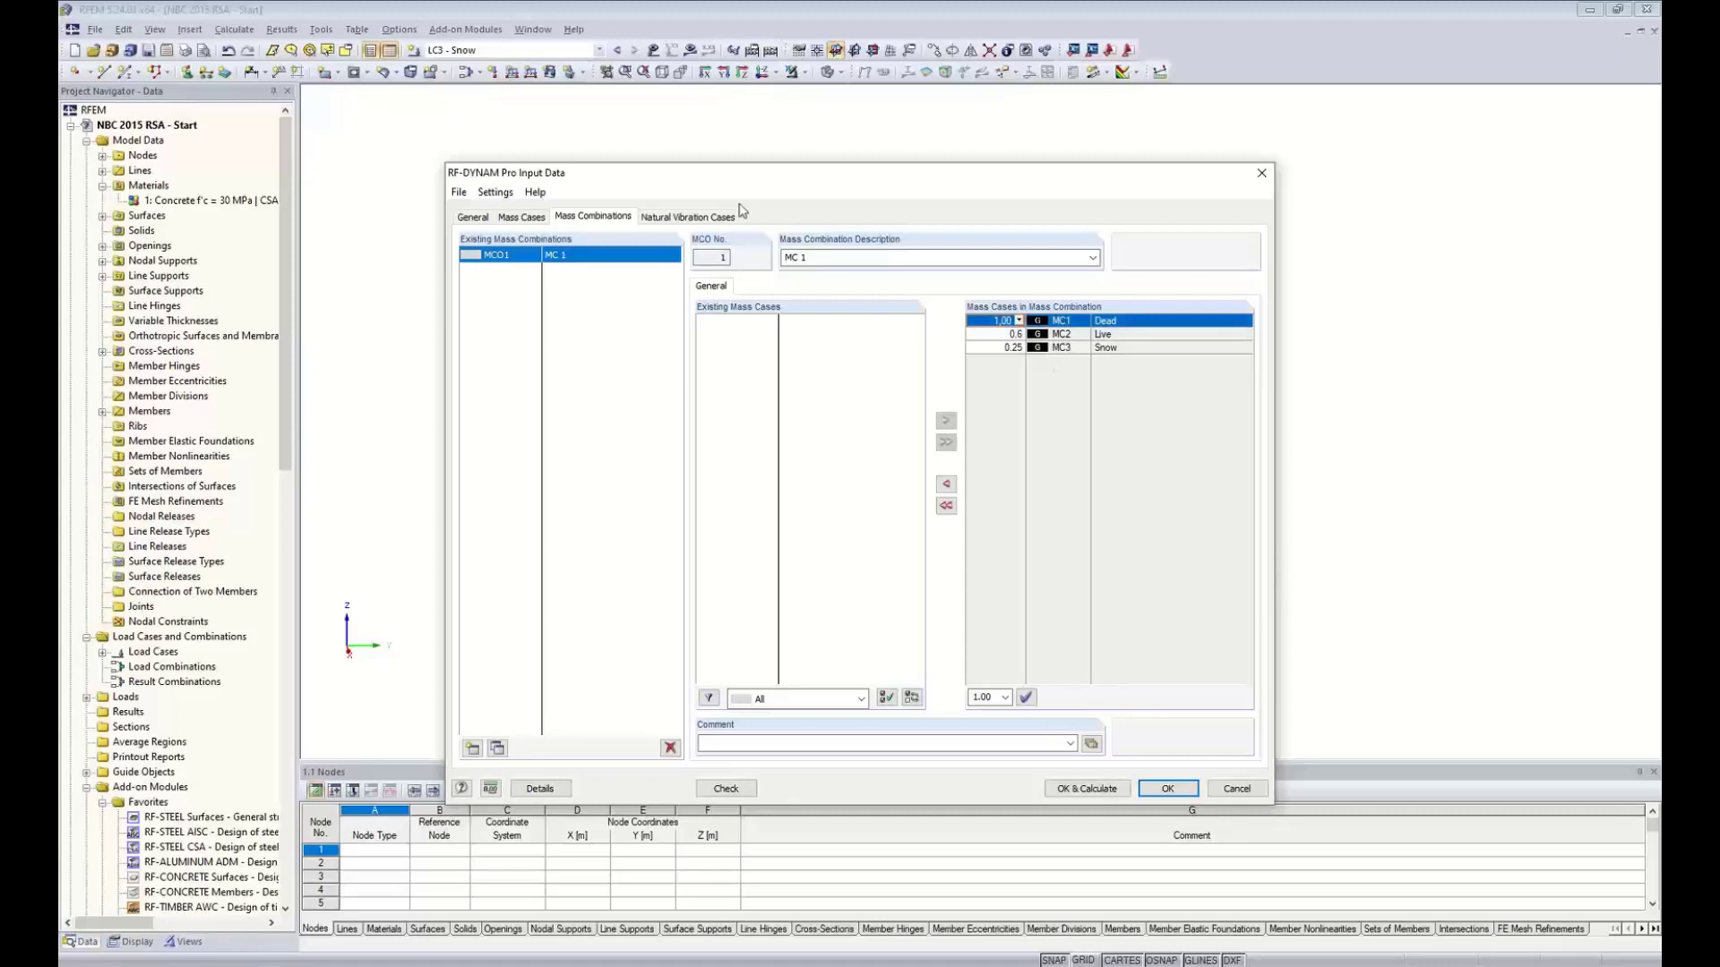
Describe natural vibration case NVC1 as NVC 1 and set the number of lowest eigenvalues to calculate to 10
click(688, 218)
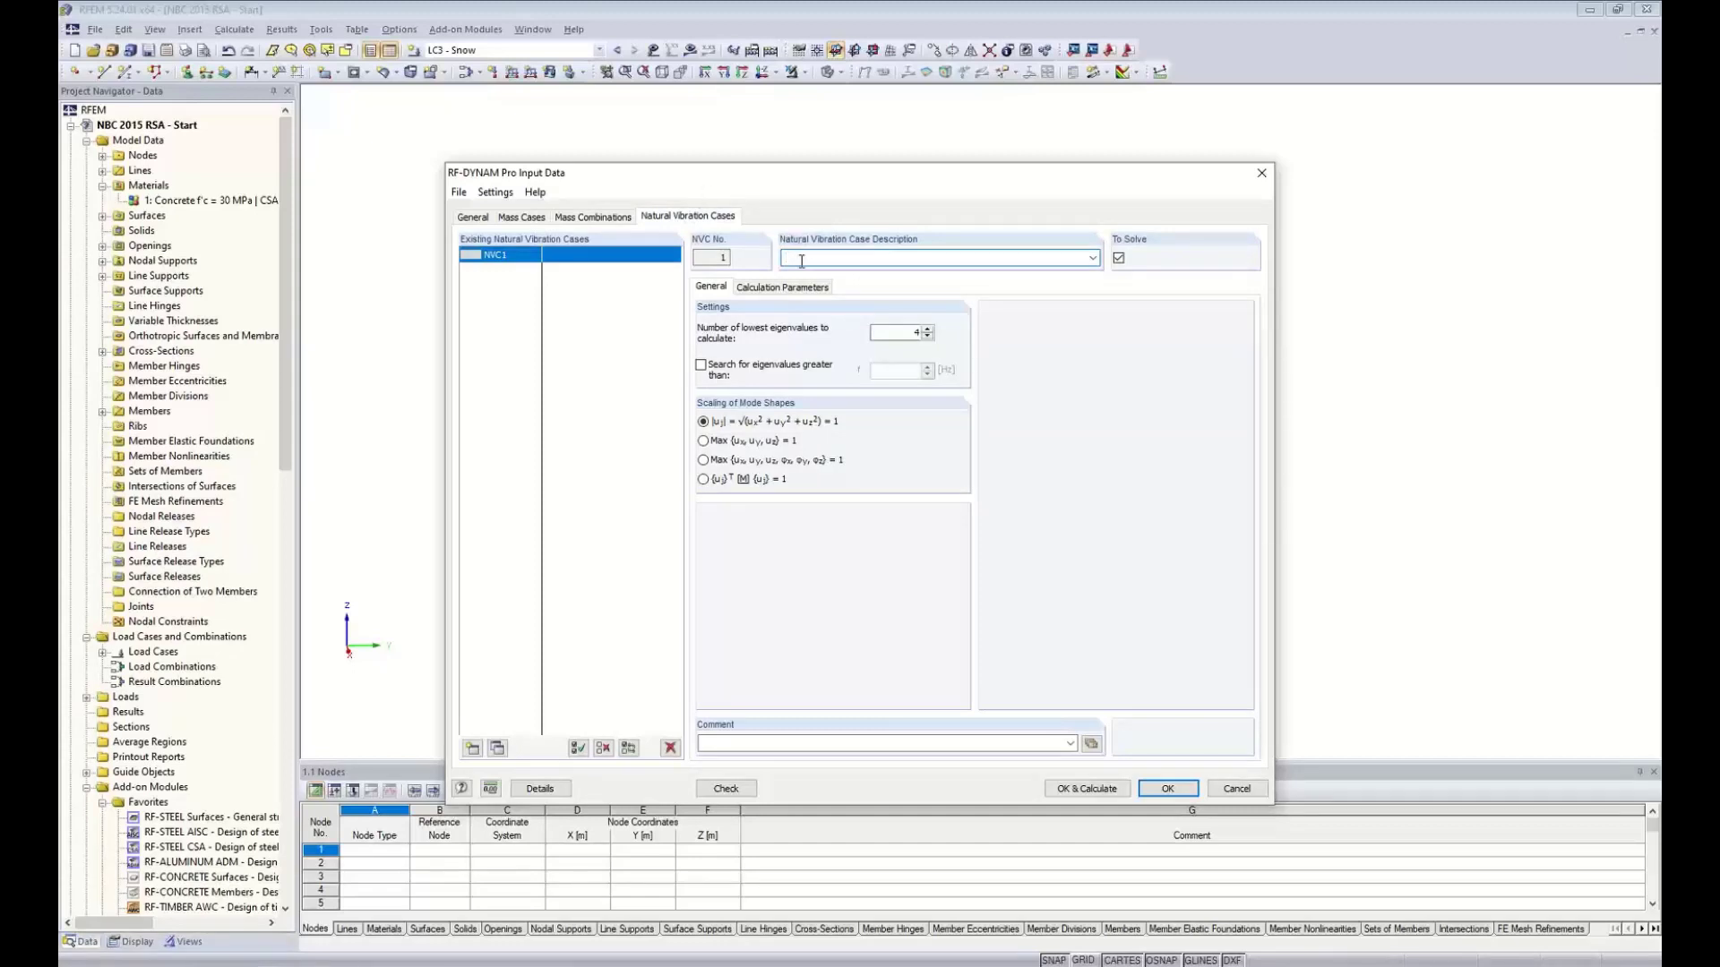
text(NVC 1)
double_click(895, 333)
text(10)
Try the alternative mode shape scaling options and return to scaling by |uj| = √(ux² + uy² + uz²) = 1
click(705, 441)
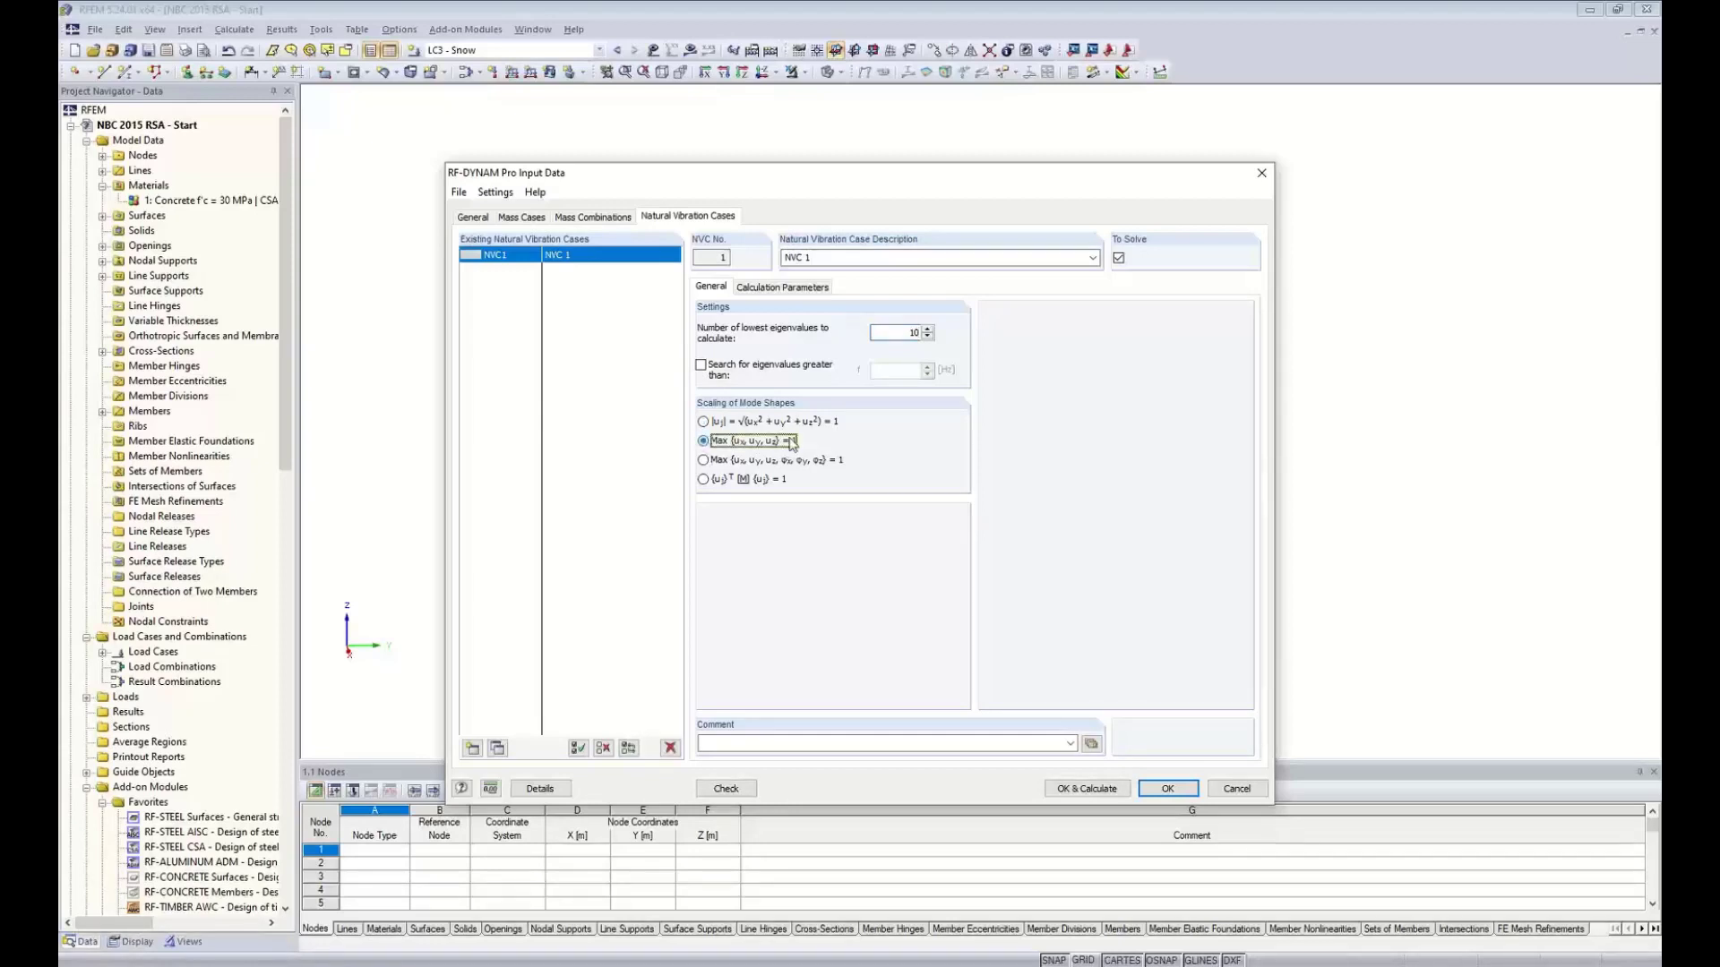
click(704, 462)
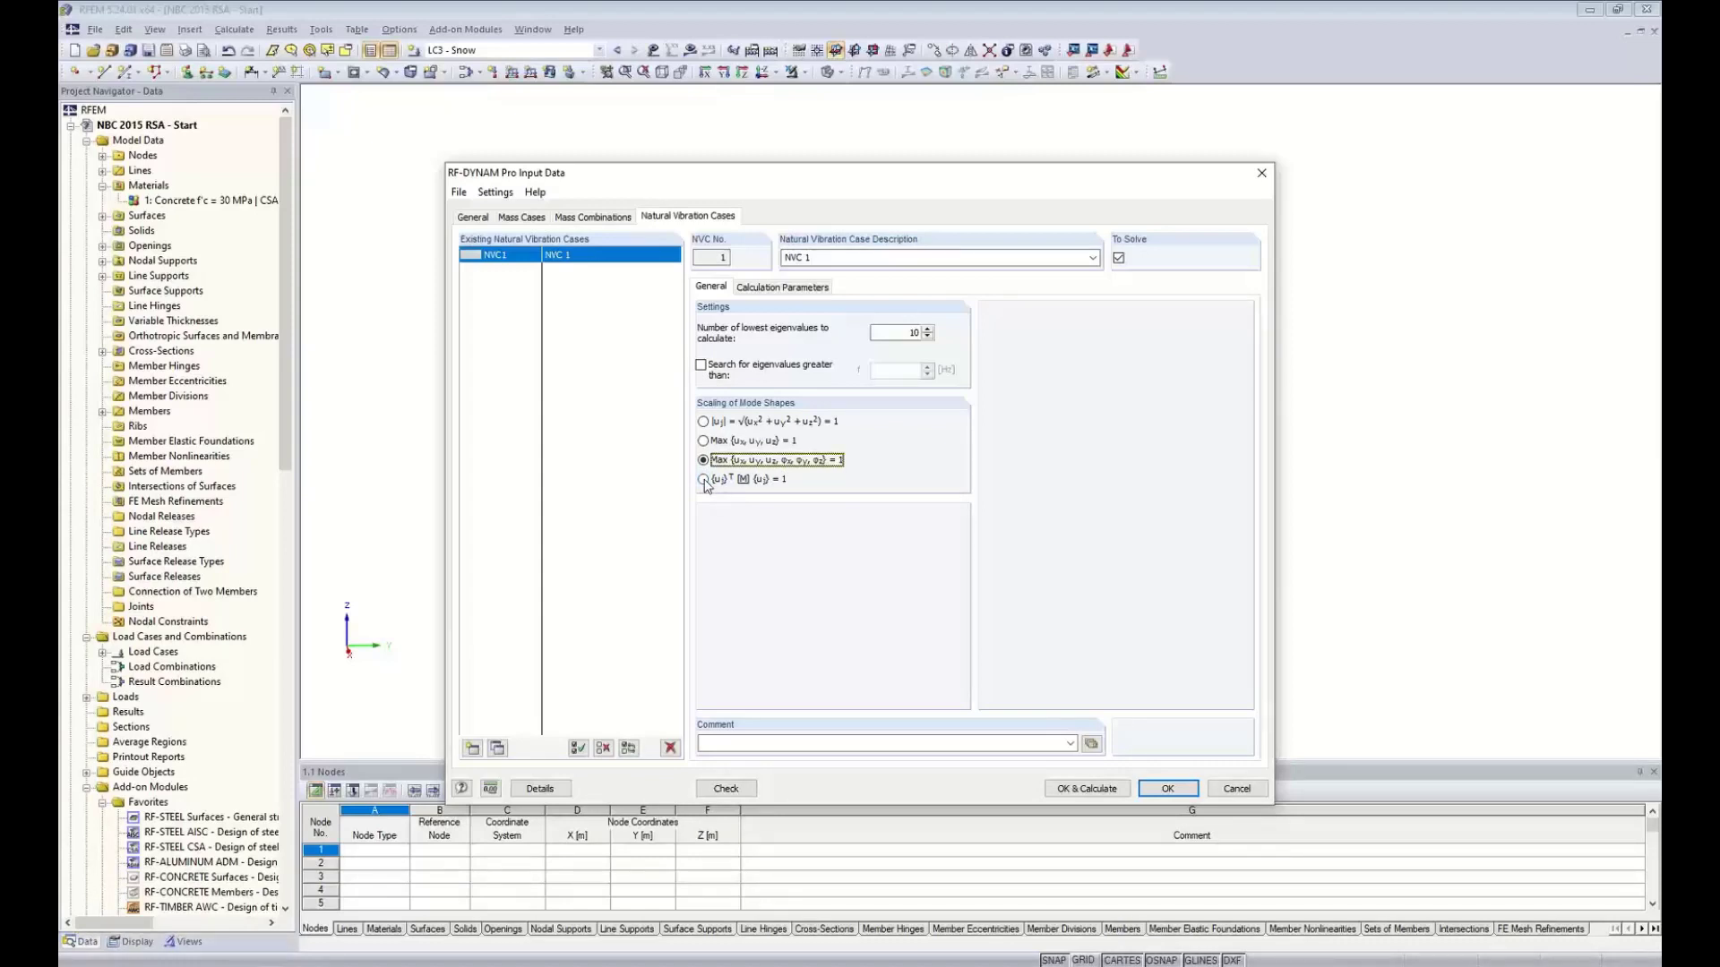
click(704, 481)
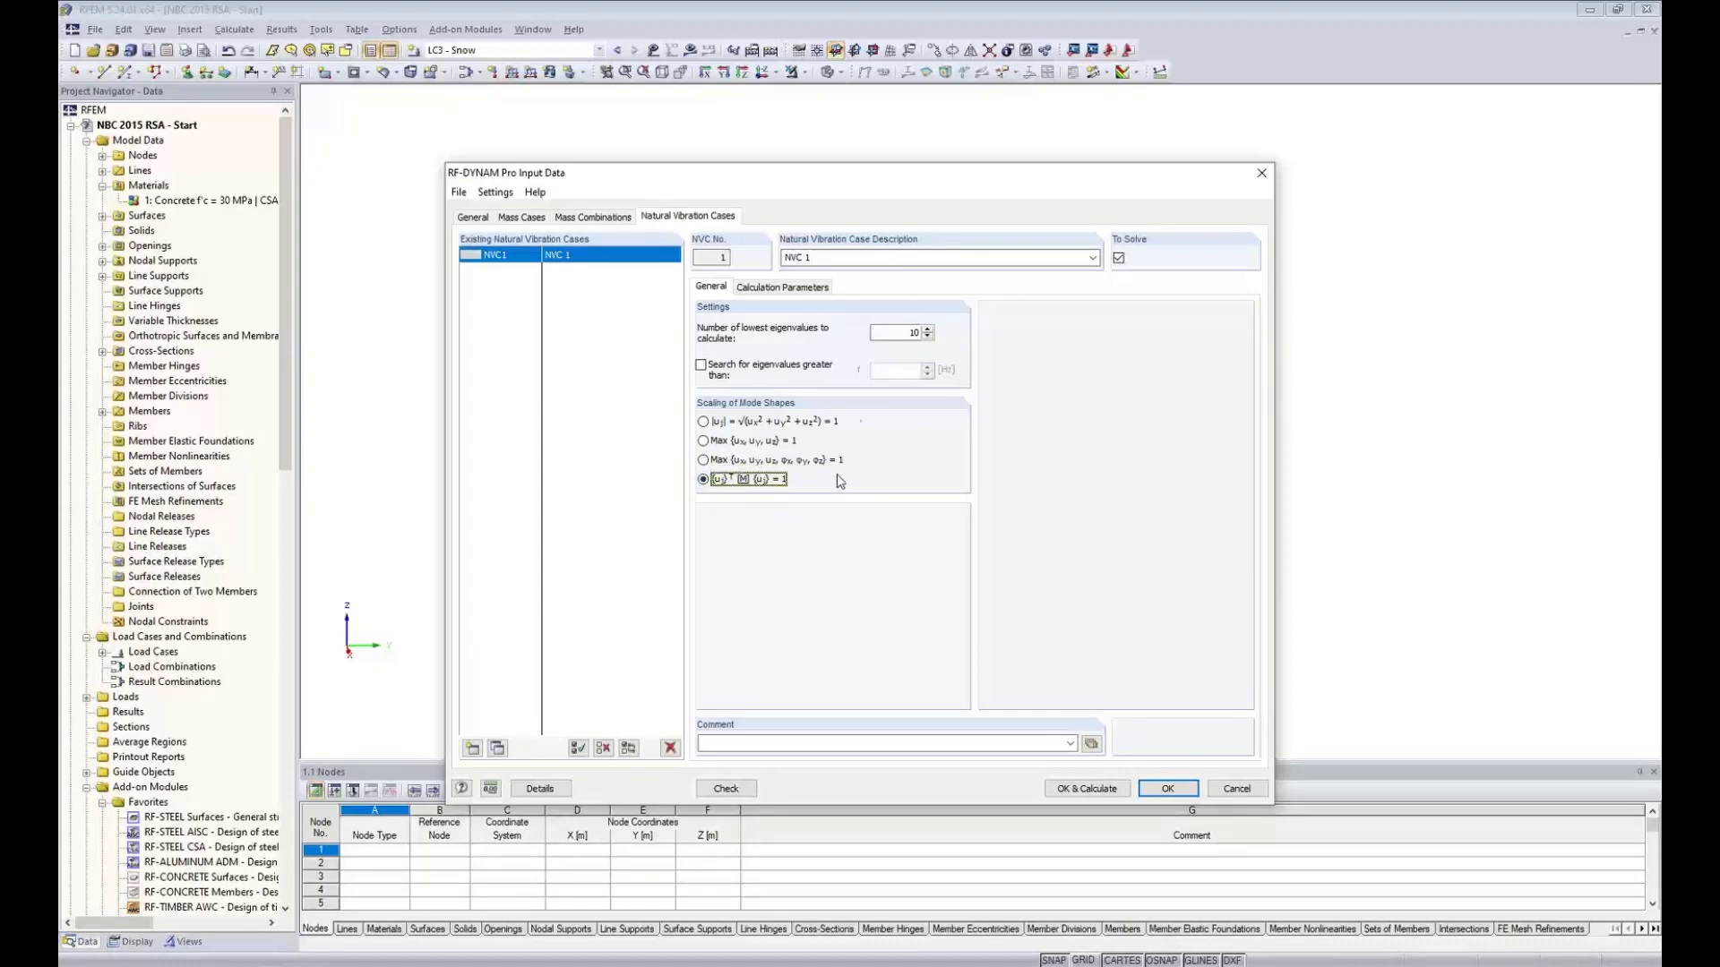
click(703, 422)
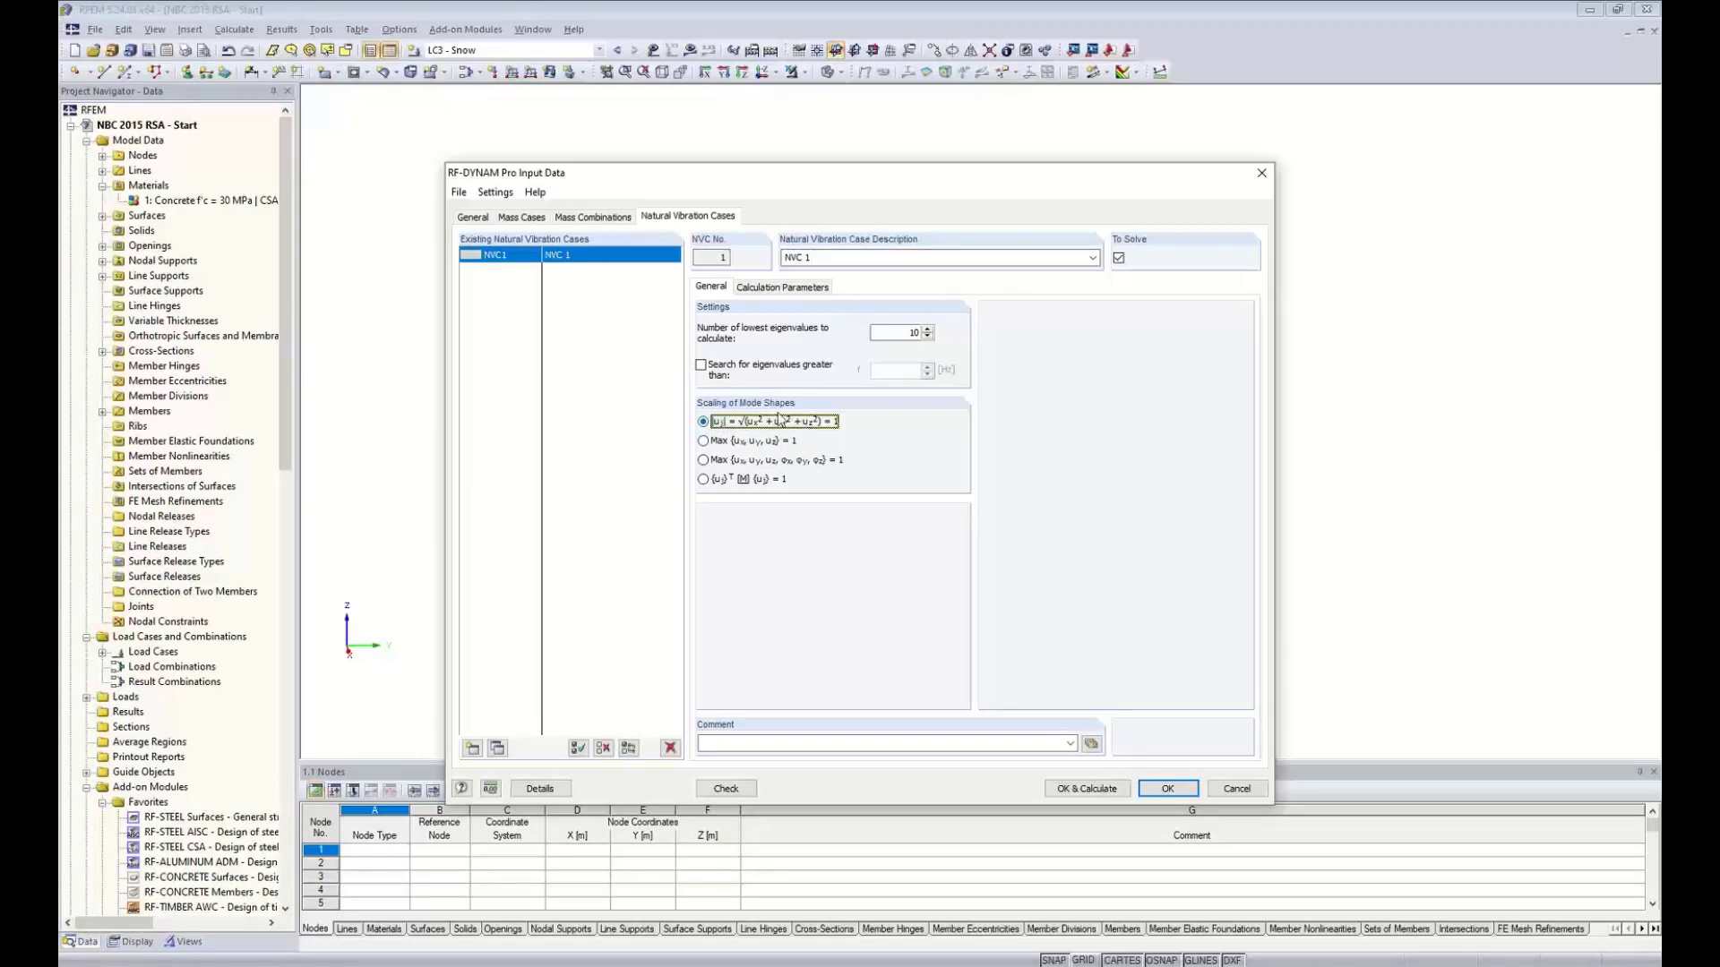
Assign mass combination MCO1 - MC 1 as the acting masses in the calculation parameters of NVC 1
click(768, 287)
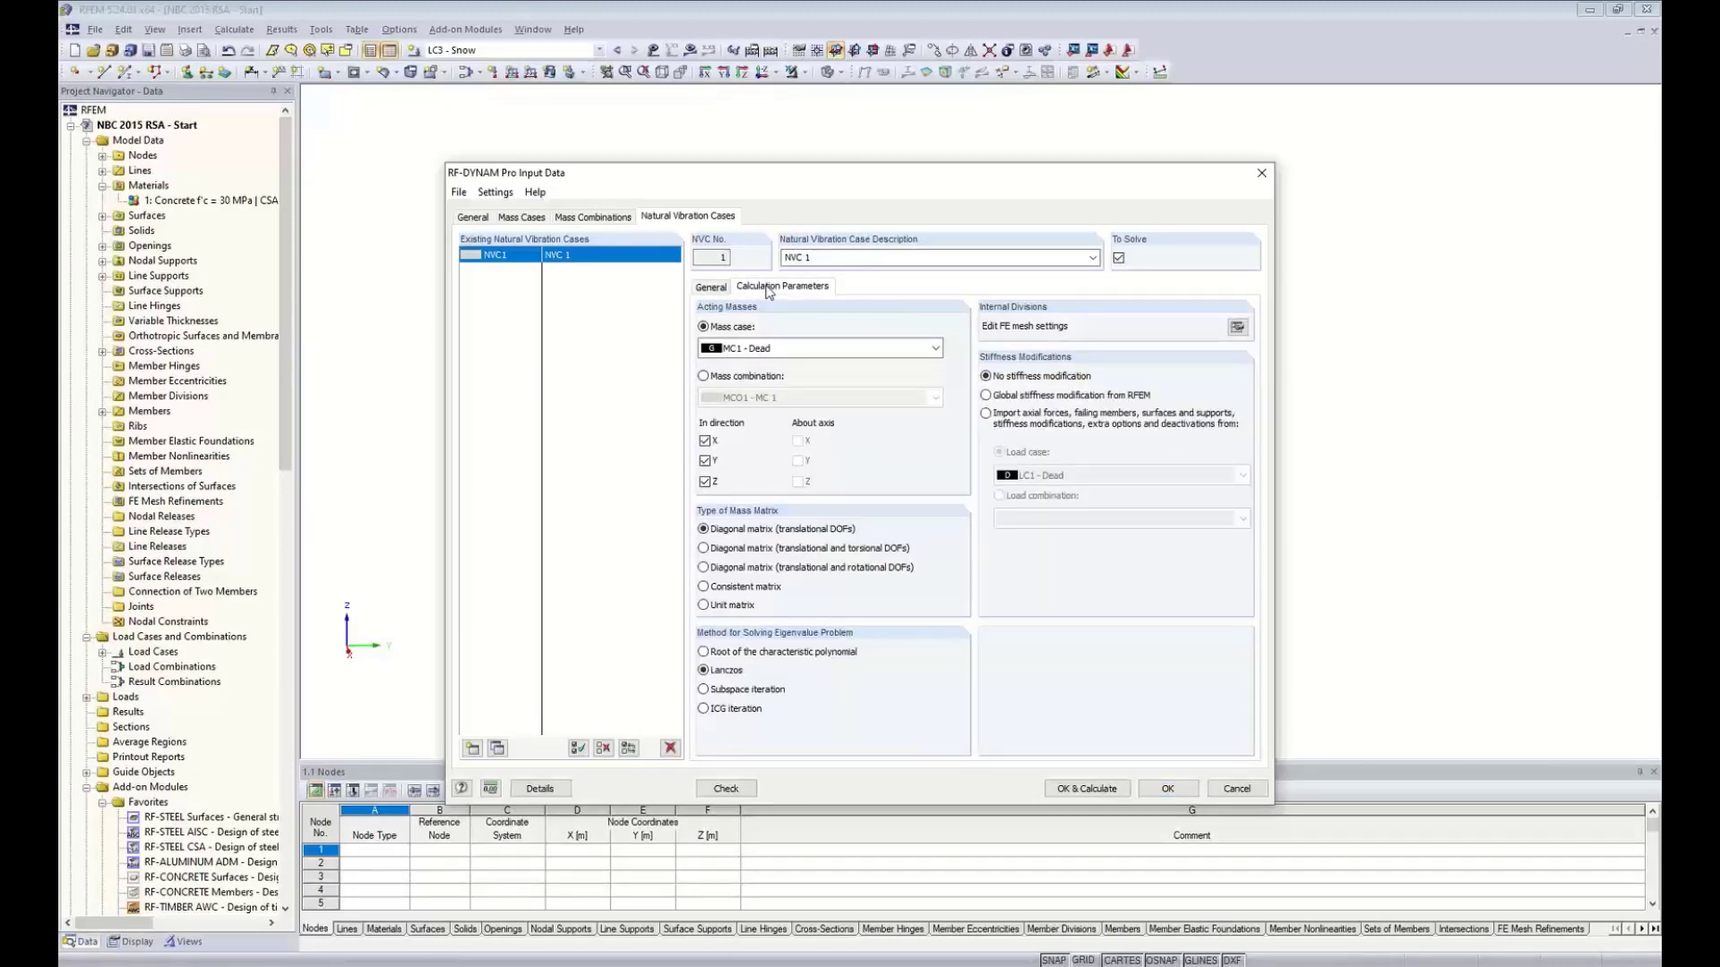
click(746, 349)
click(746, 349)
click(746, 350)
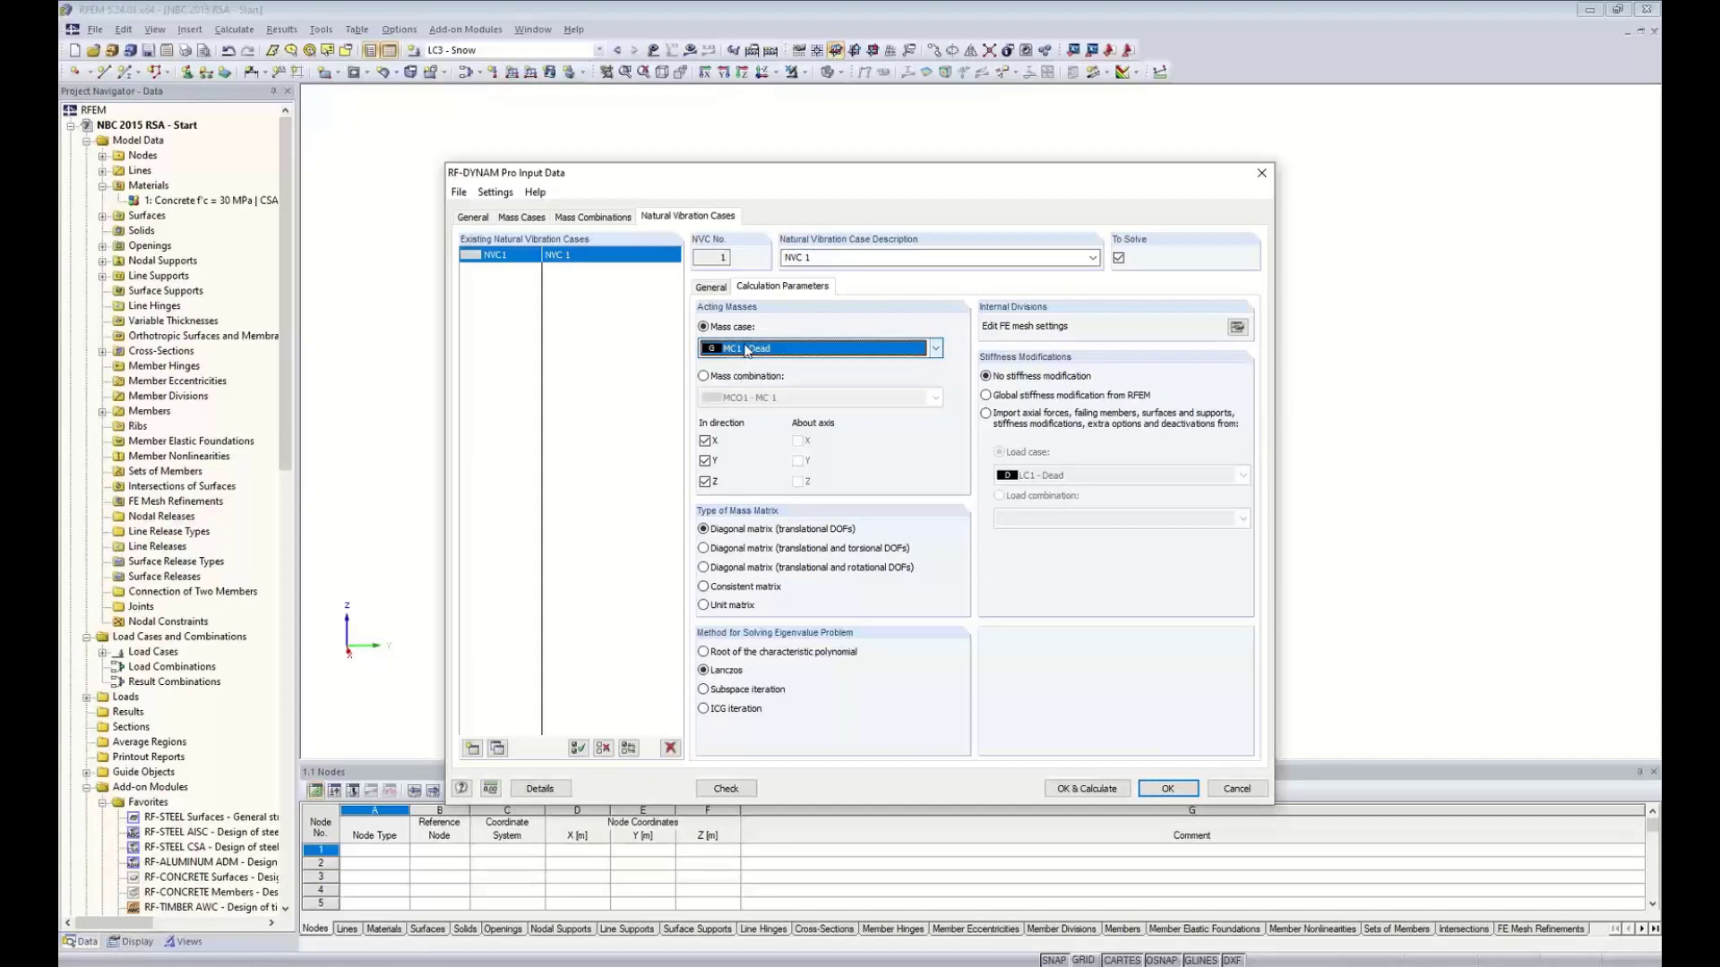
click(704, 376)
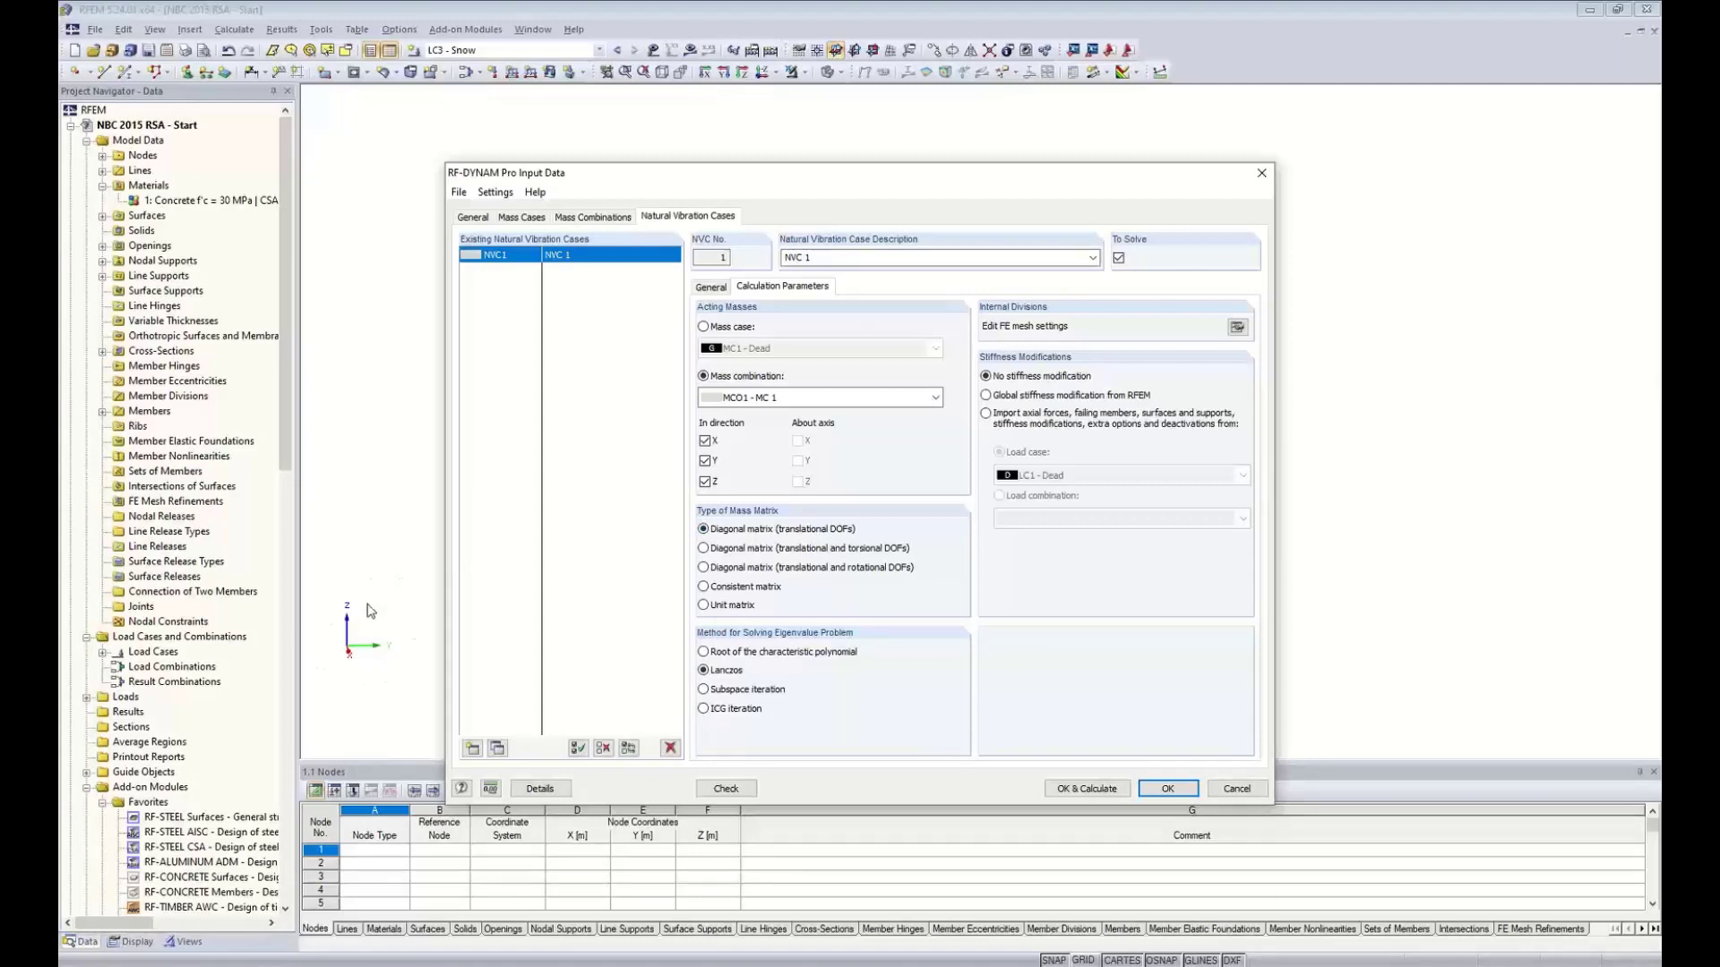
Try the other mass matrix types and return to the diagonal matrix with translational DOFs
click(703, 549)
click(704, 568)
click(749, 589)
click(736, 606)
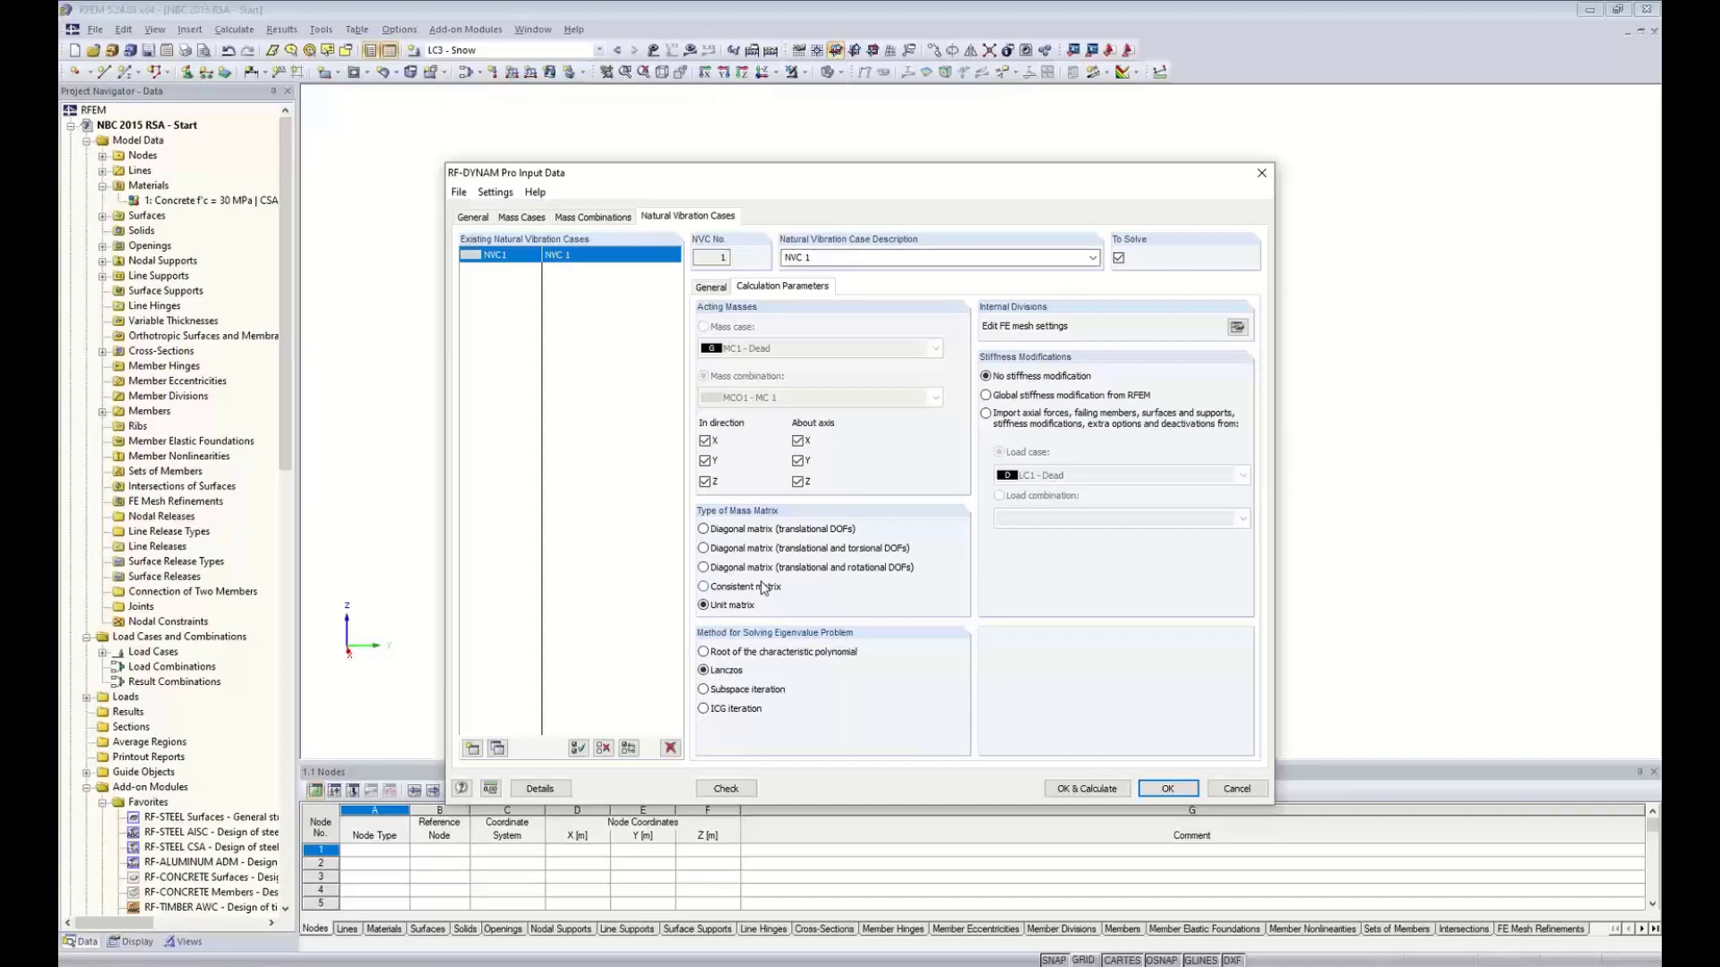
click(740, 531)
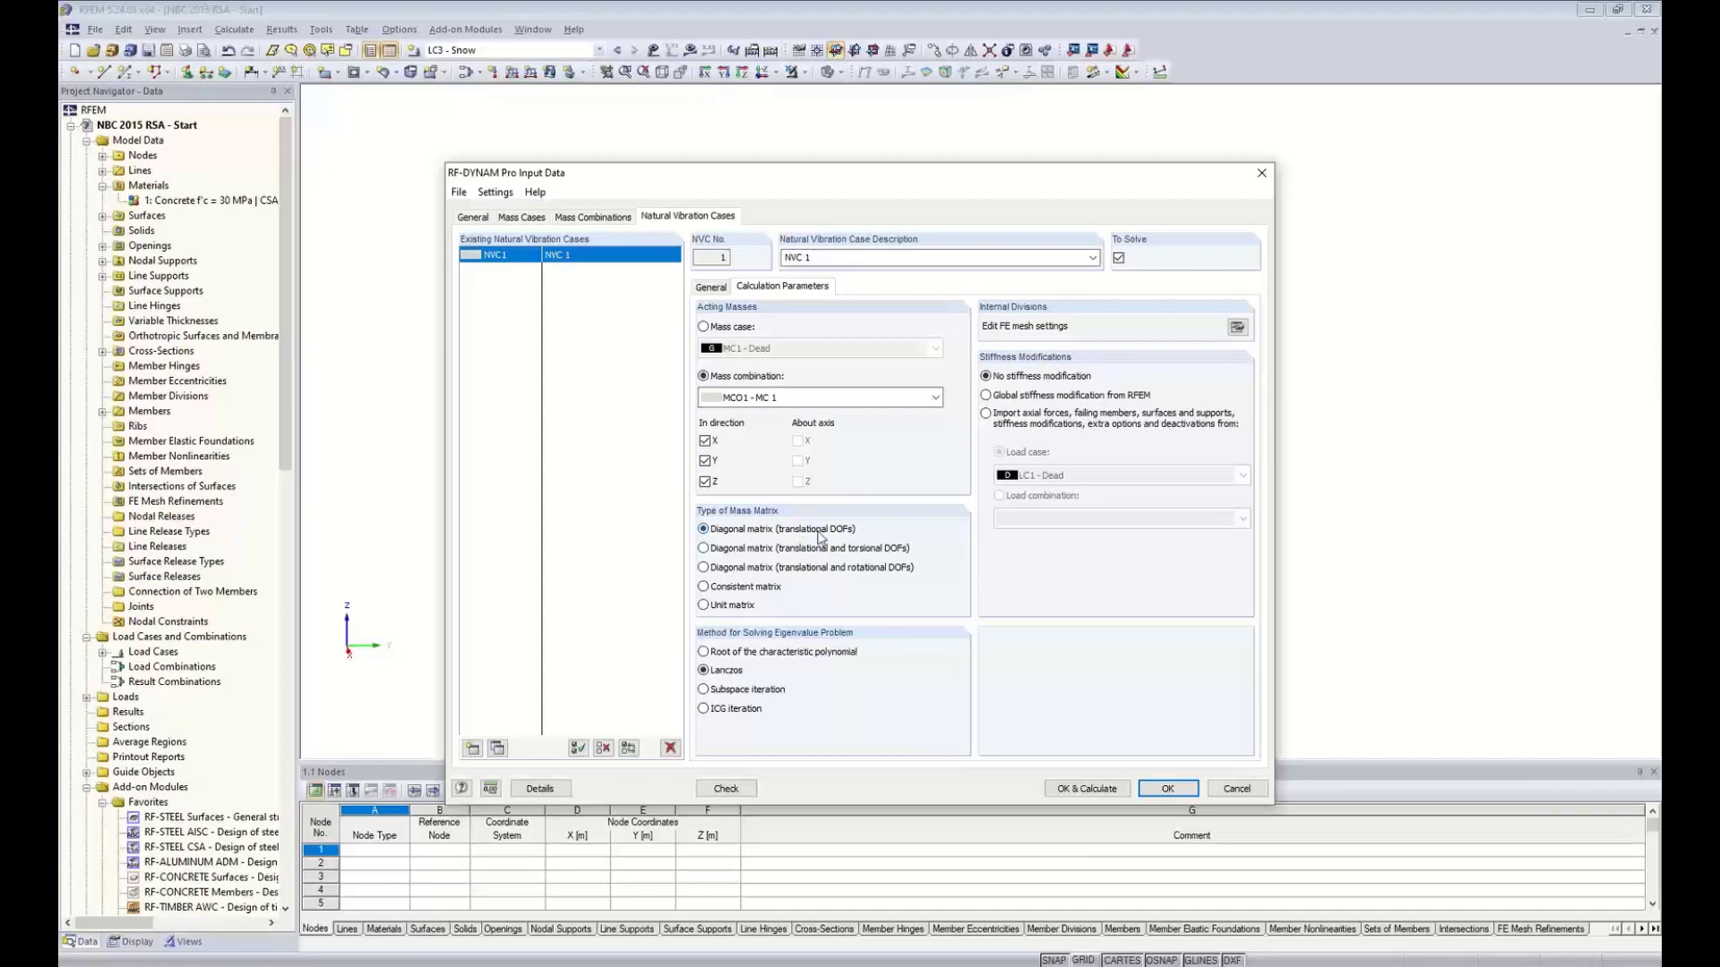
Deactivate the acting masses in the Z direction for NVC 1 and run the natural vibration calculation
click(706, 483)
click(1079, 786)
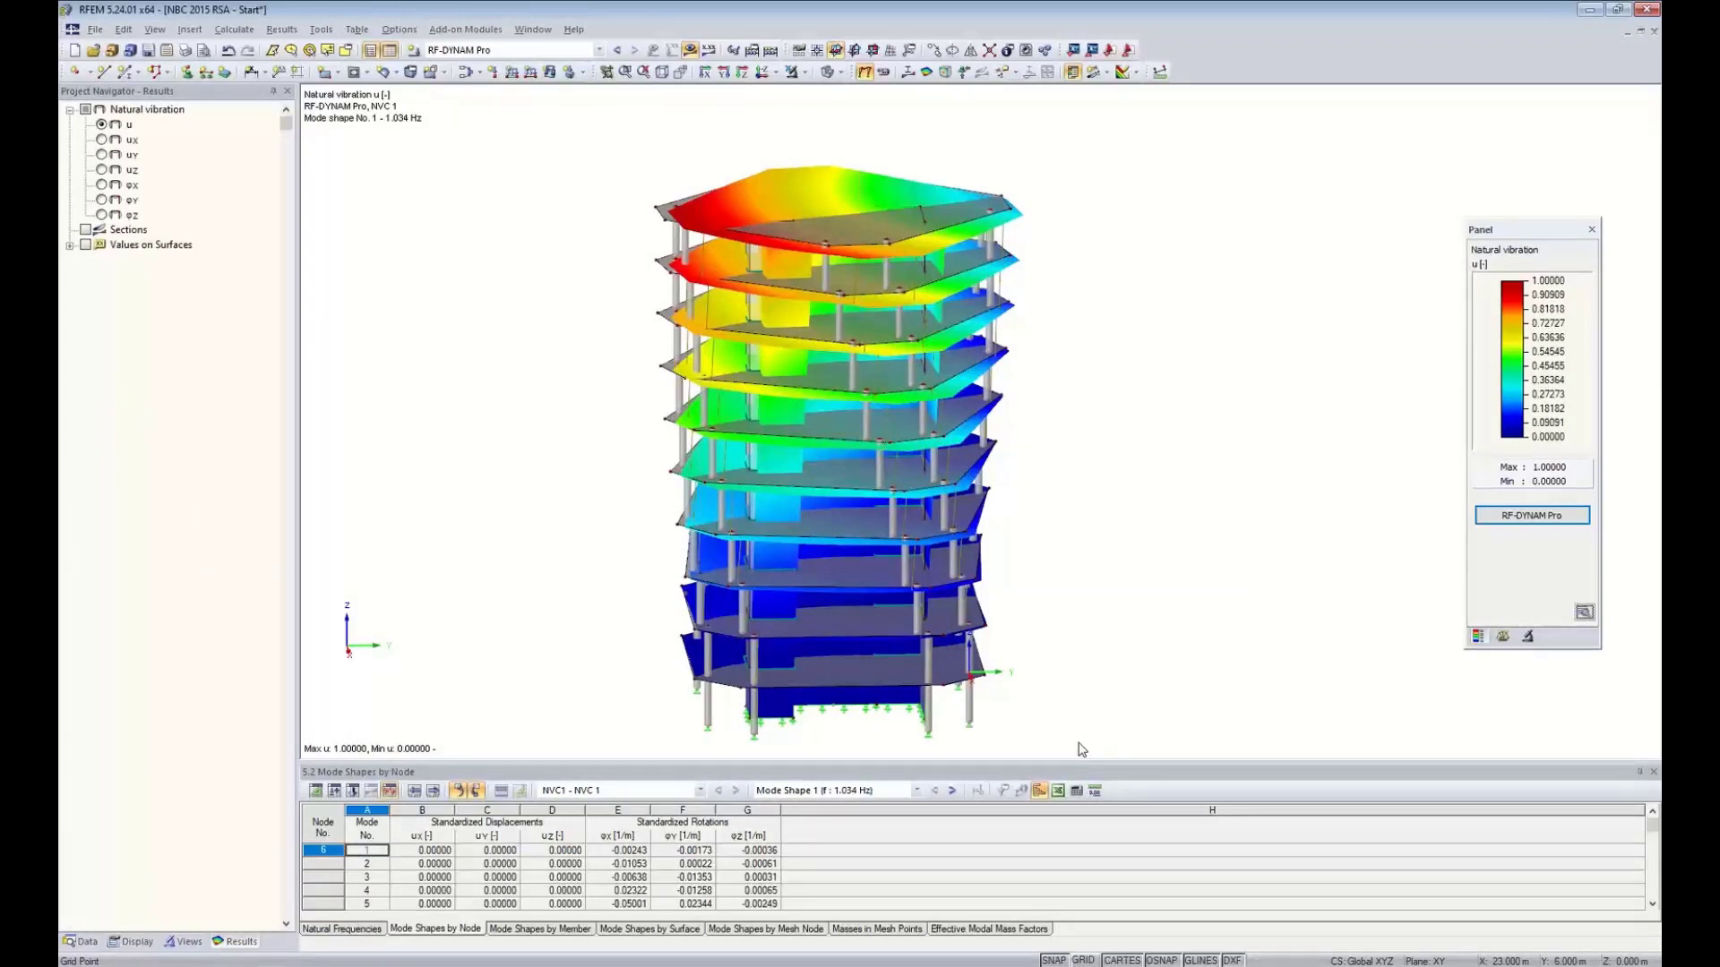
Enlarge the dynamic analysis results table and examine the natural frequencies and periods of NVC 1
click(599, 50)
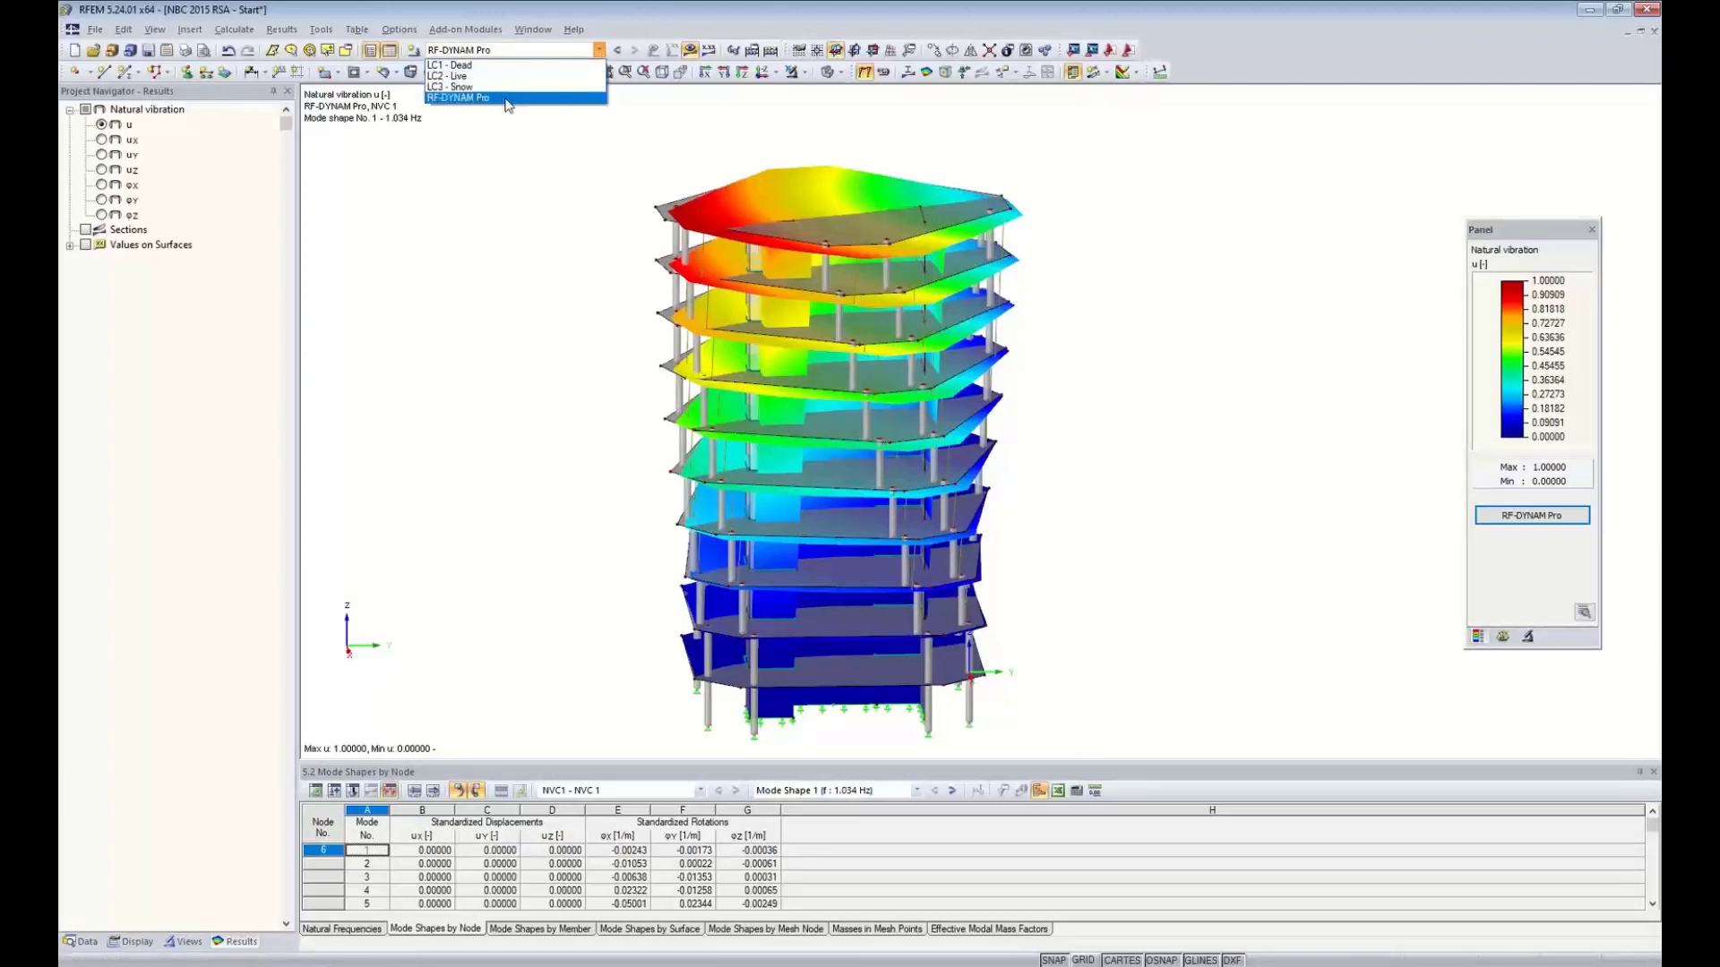
click(505, 242)
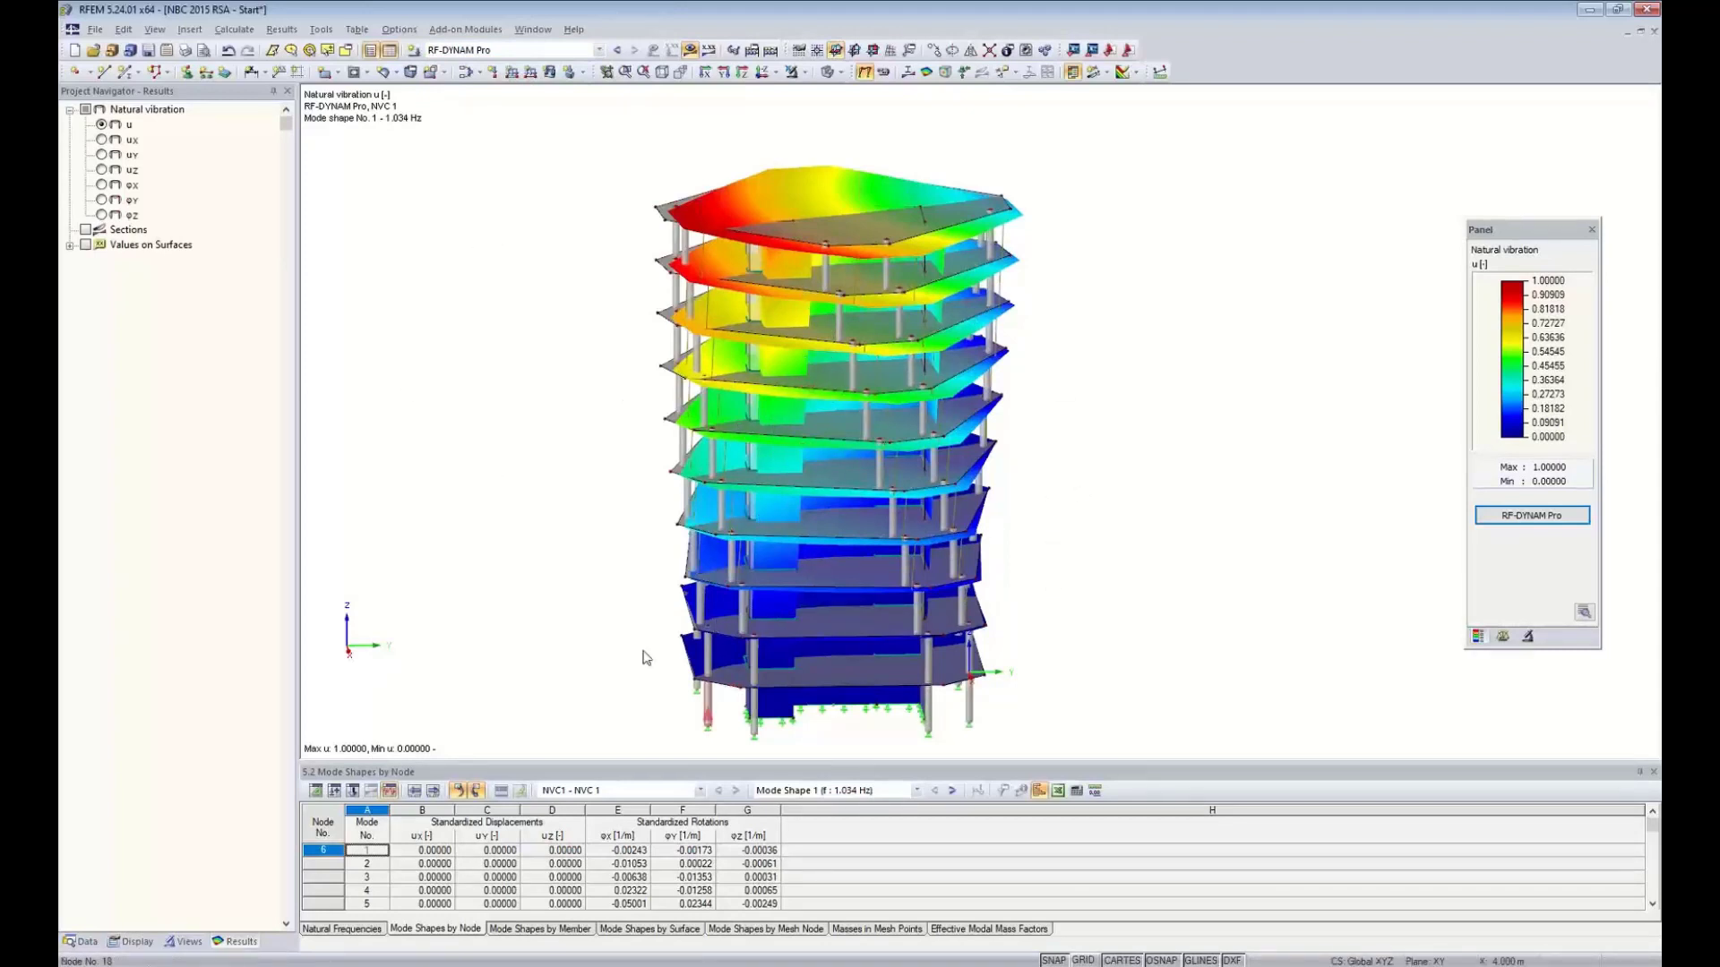
scroll(645, 538, down, 3)
middle_drag(641, 586, 668, 542)
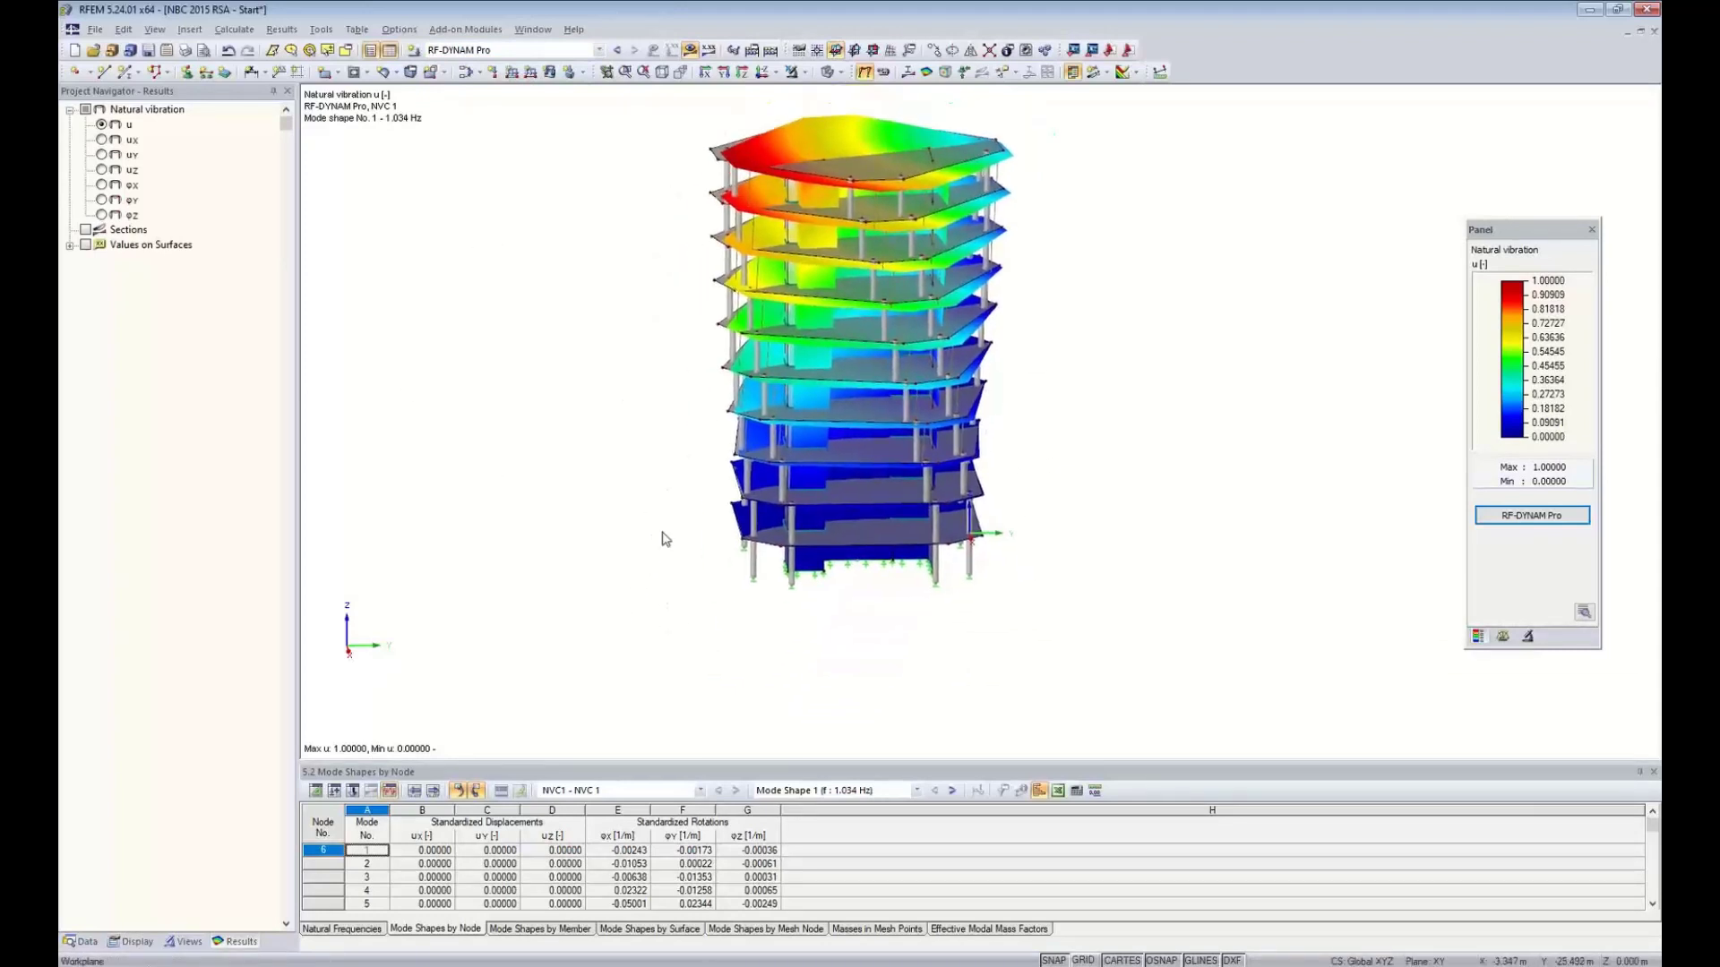
drag(707, 763, 708, 593)
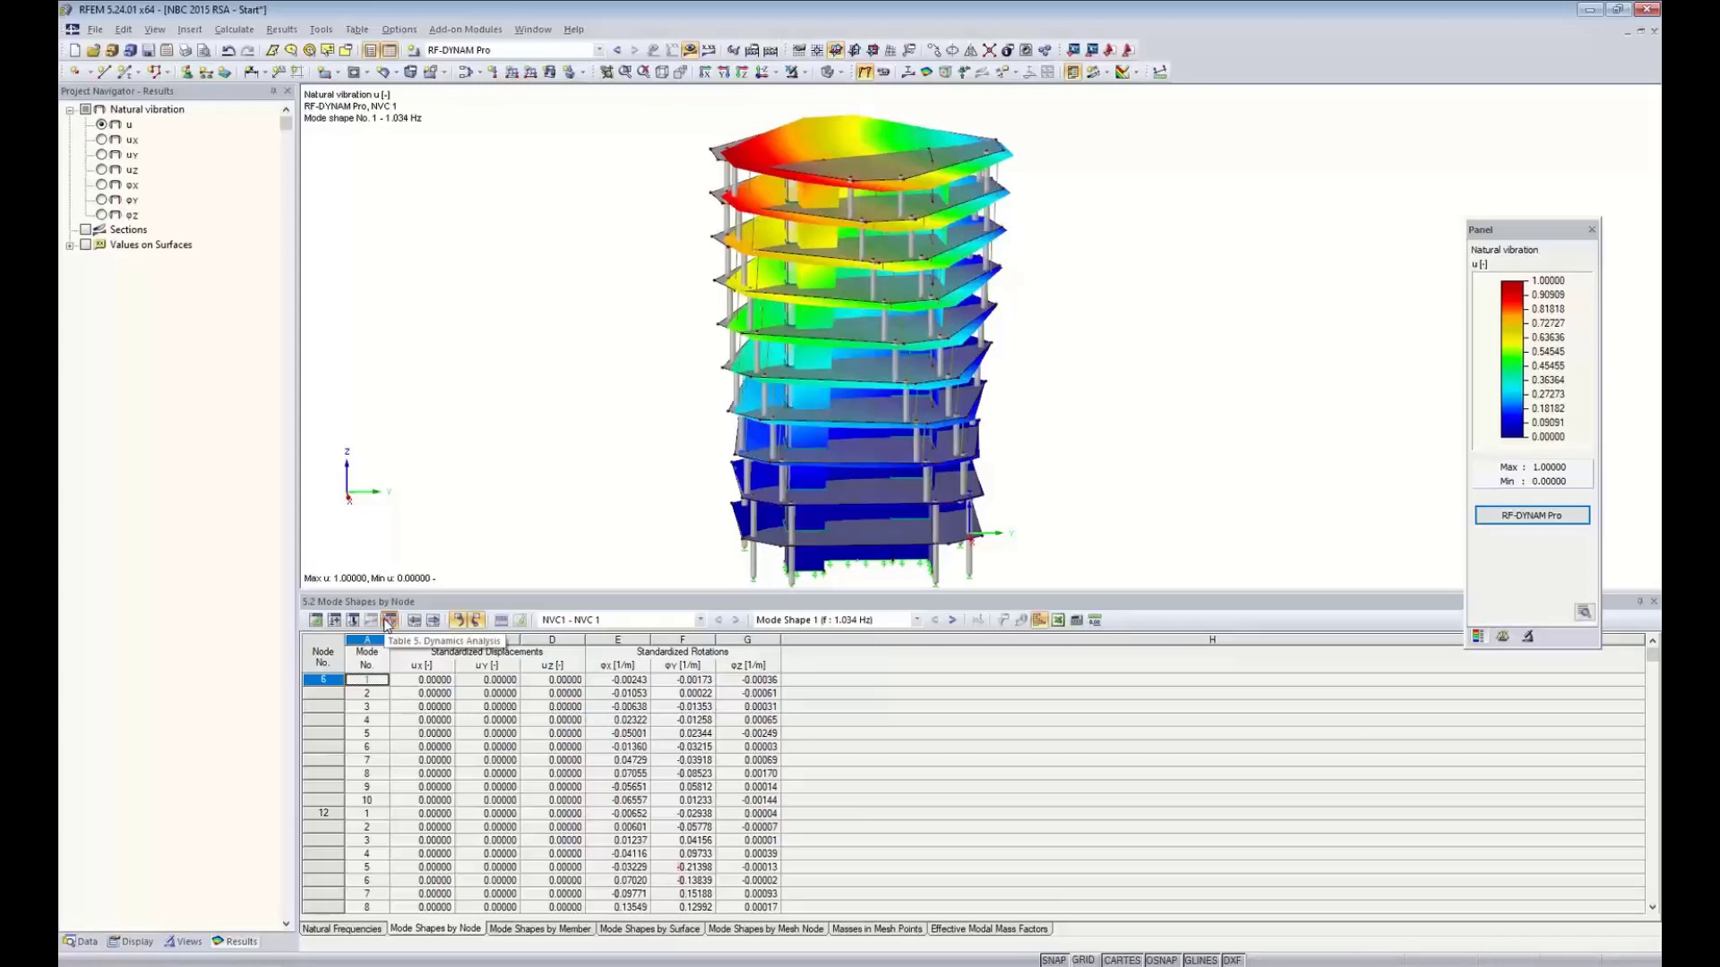
click(680, 620)
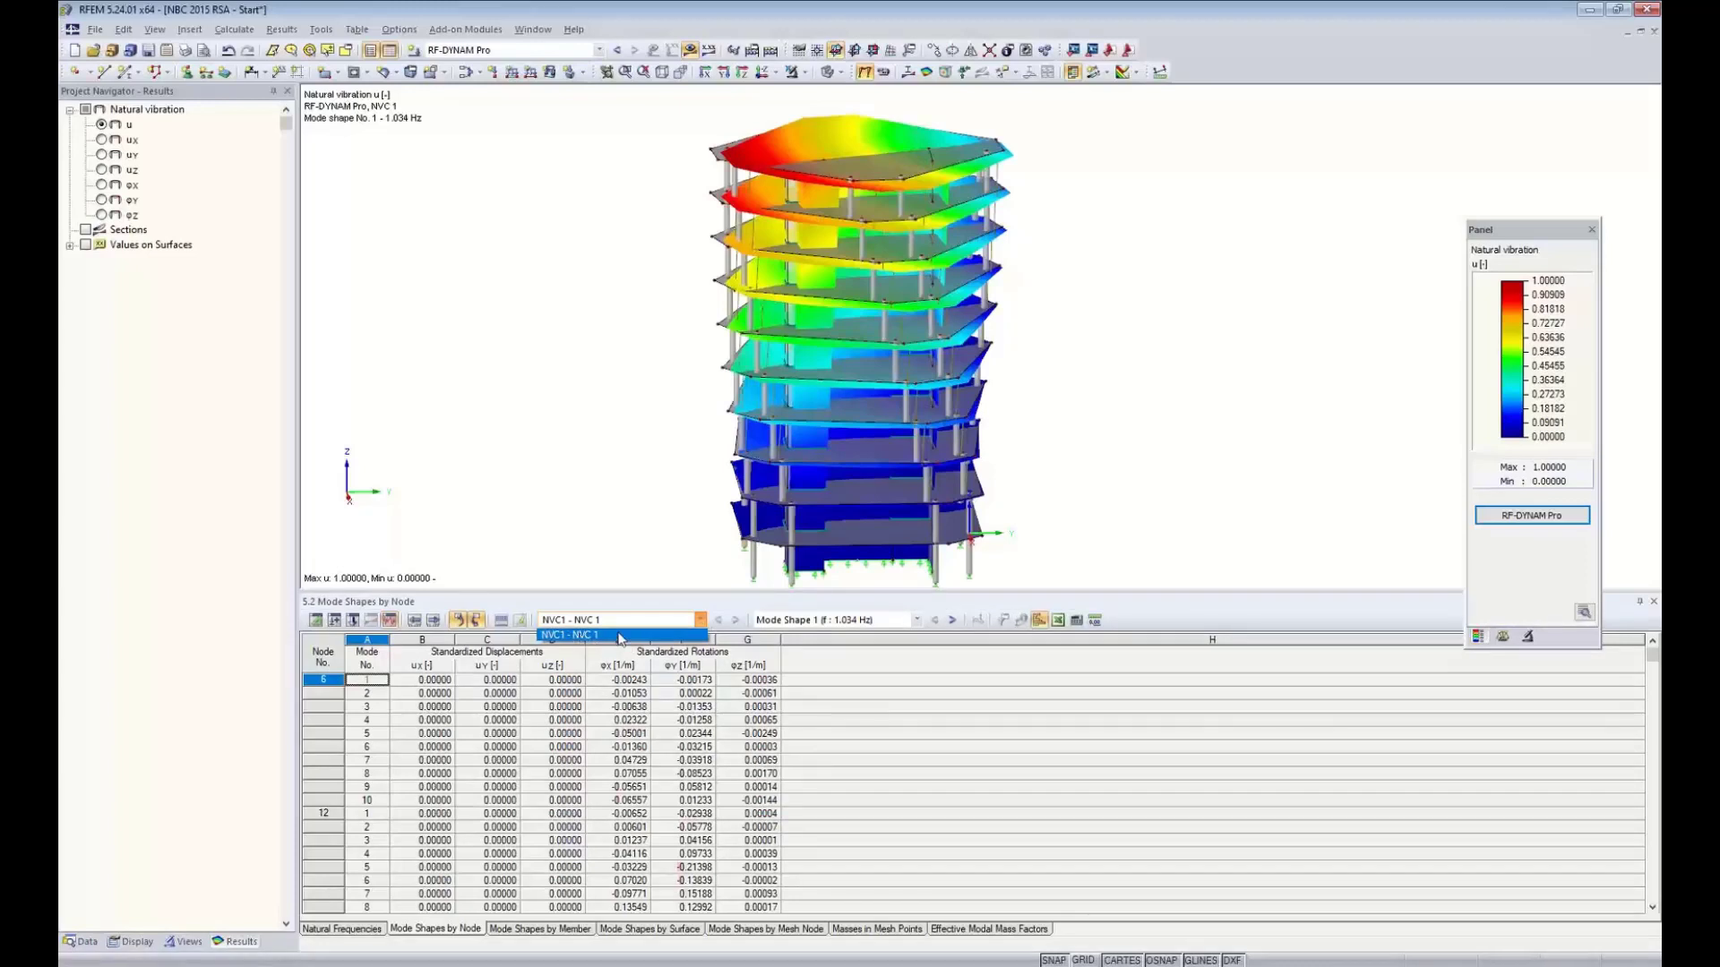
click(660, 614)
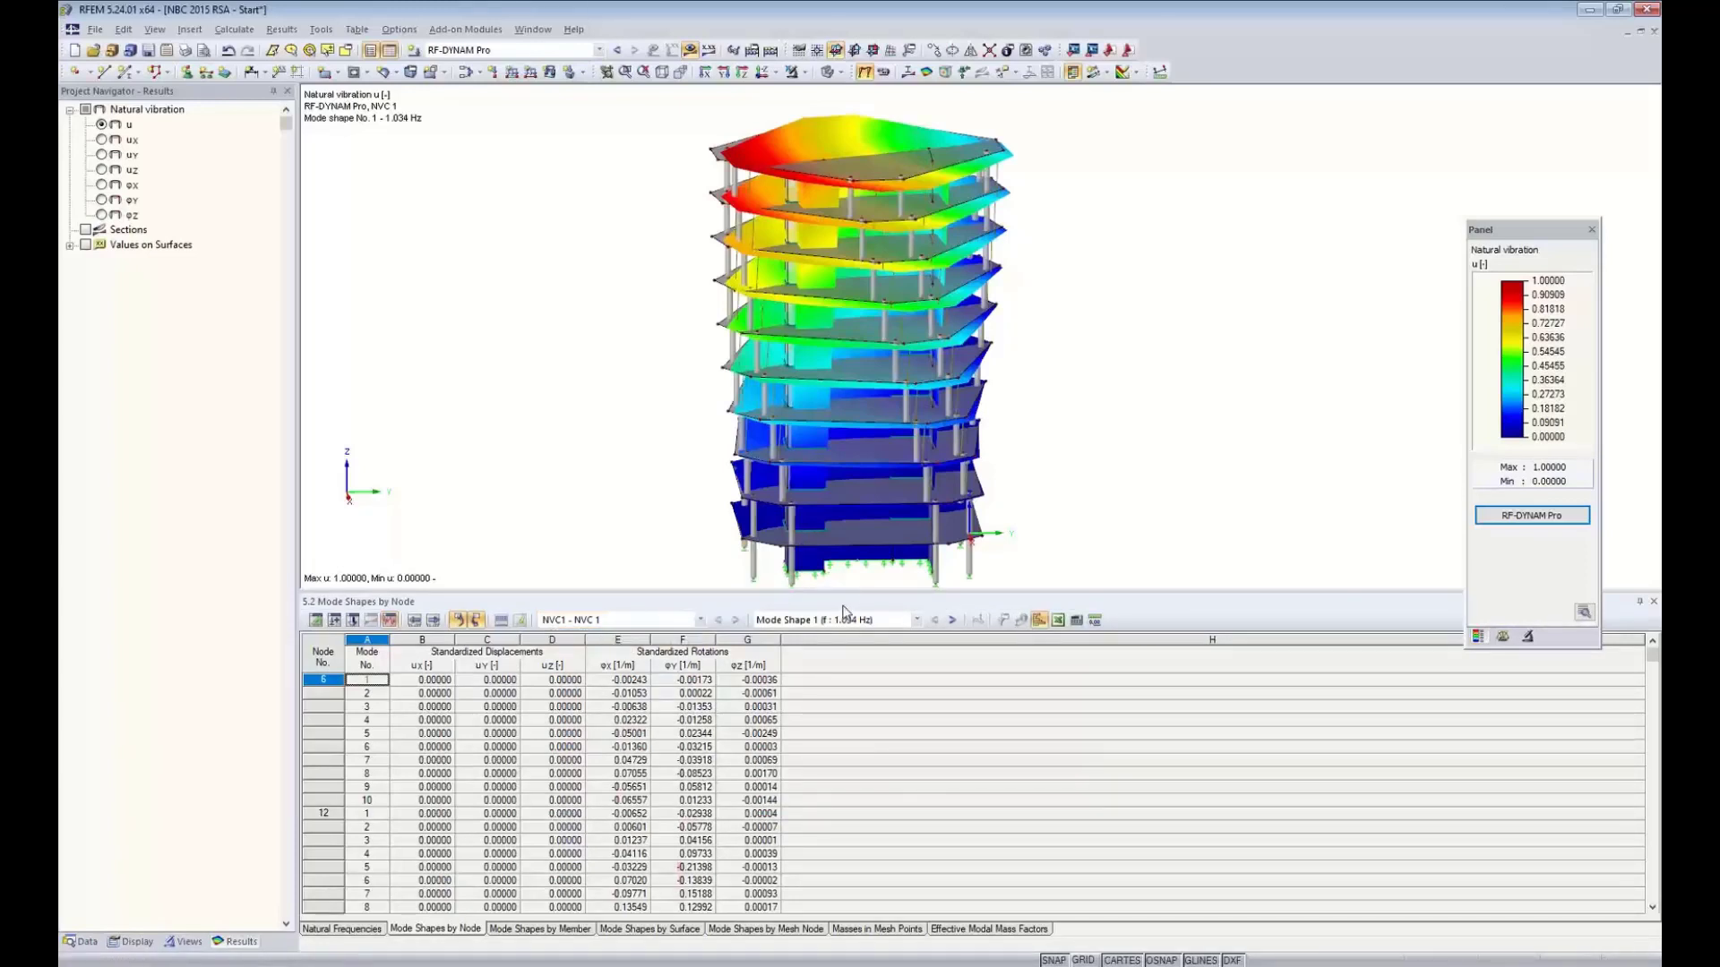
click(336, 928)
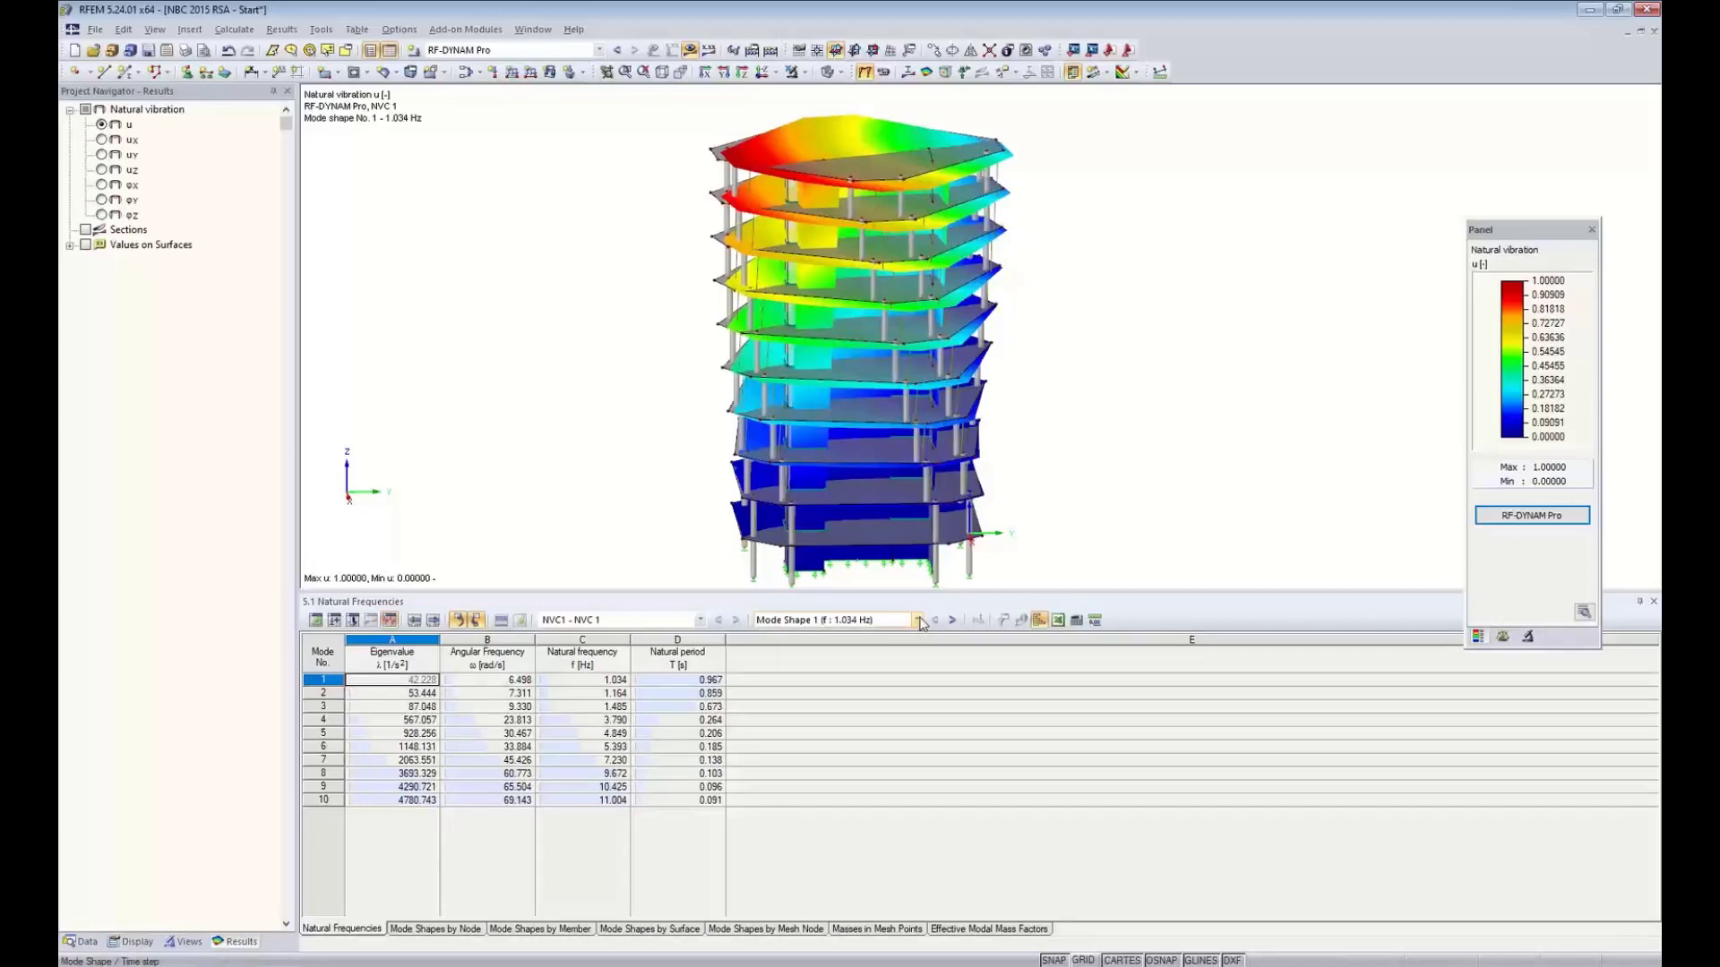
Display mode shape 2 of NVC 1 on the building model and examine its deformation
click(918, 620)
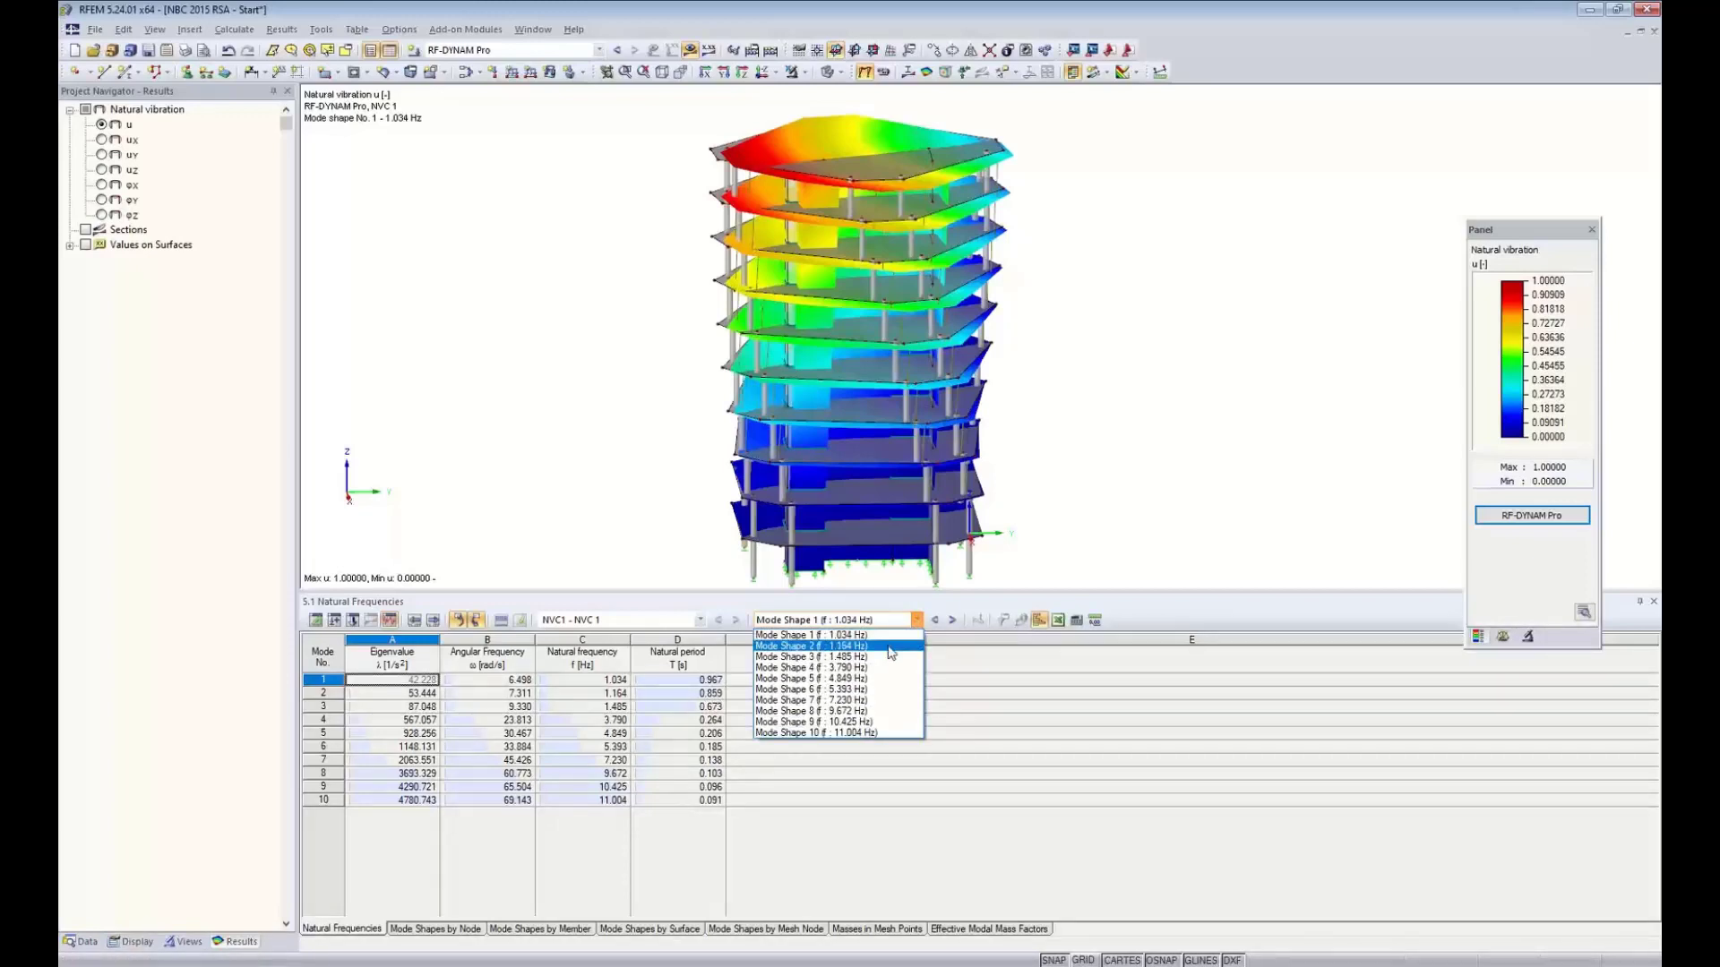
click(891, 646)
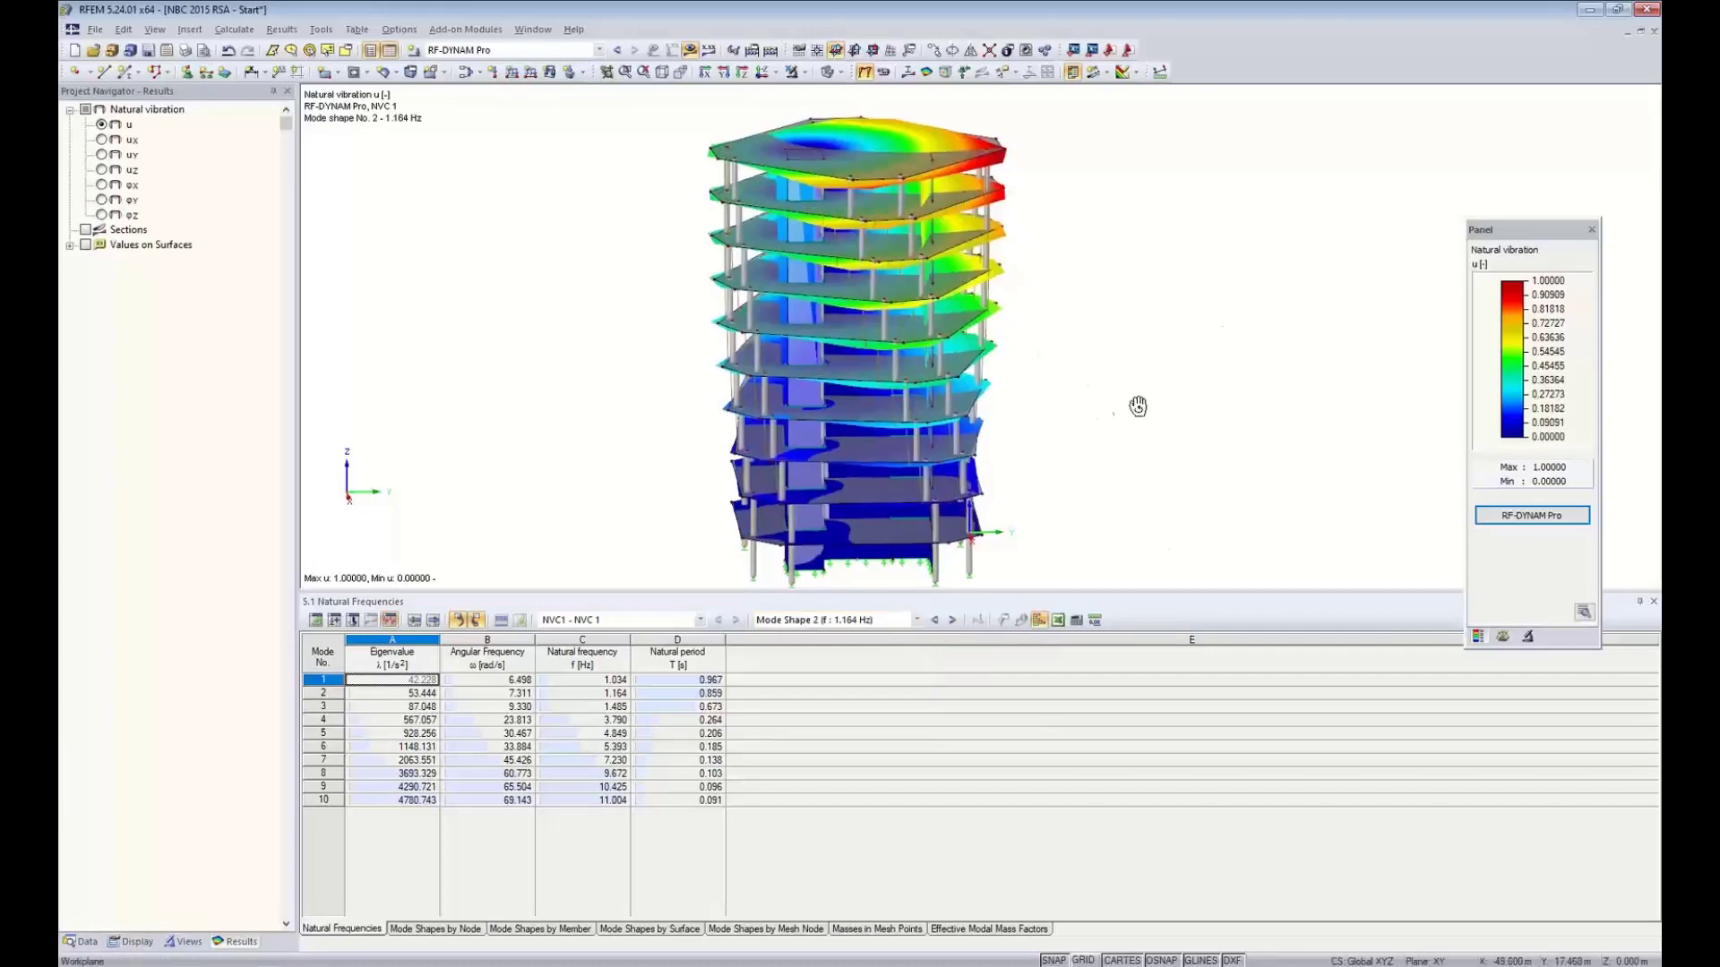
ctrl+middle_drag(1138, 406, 913, 421)
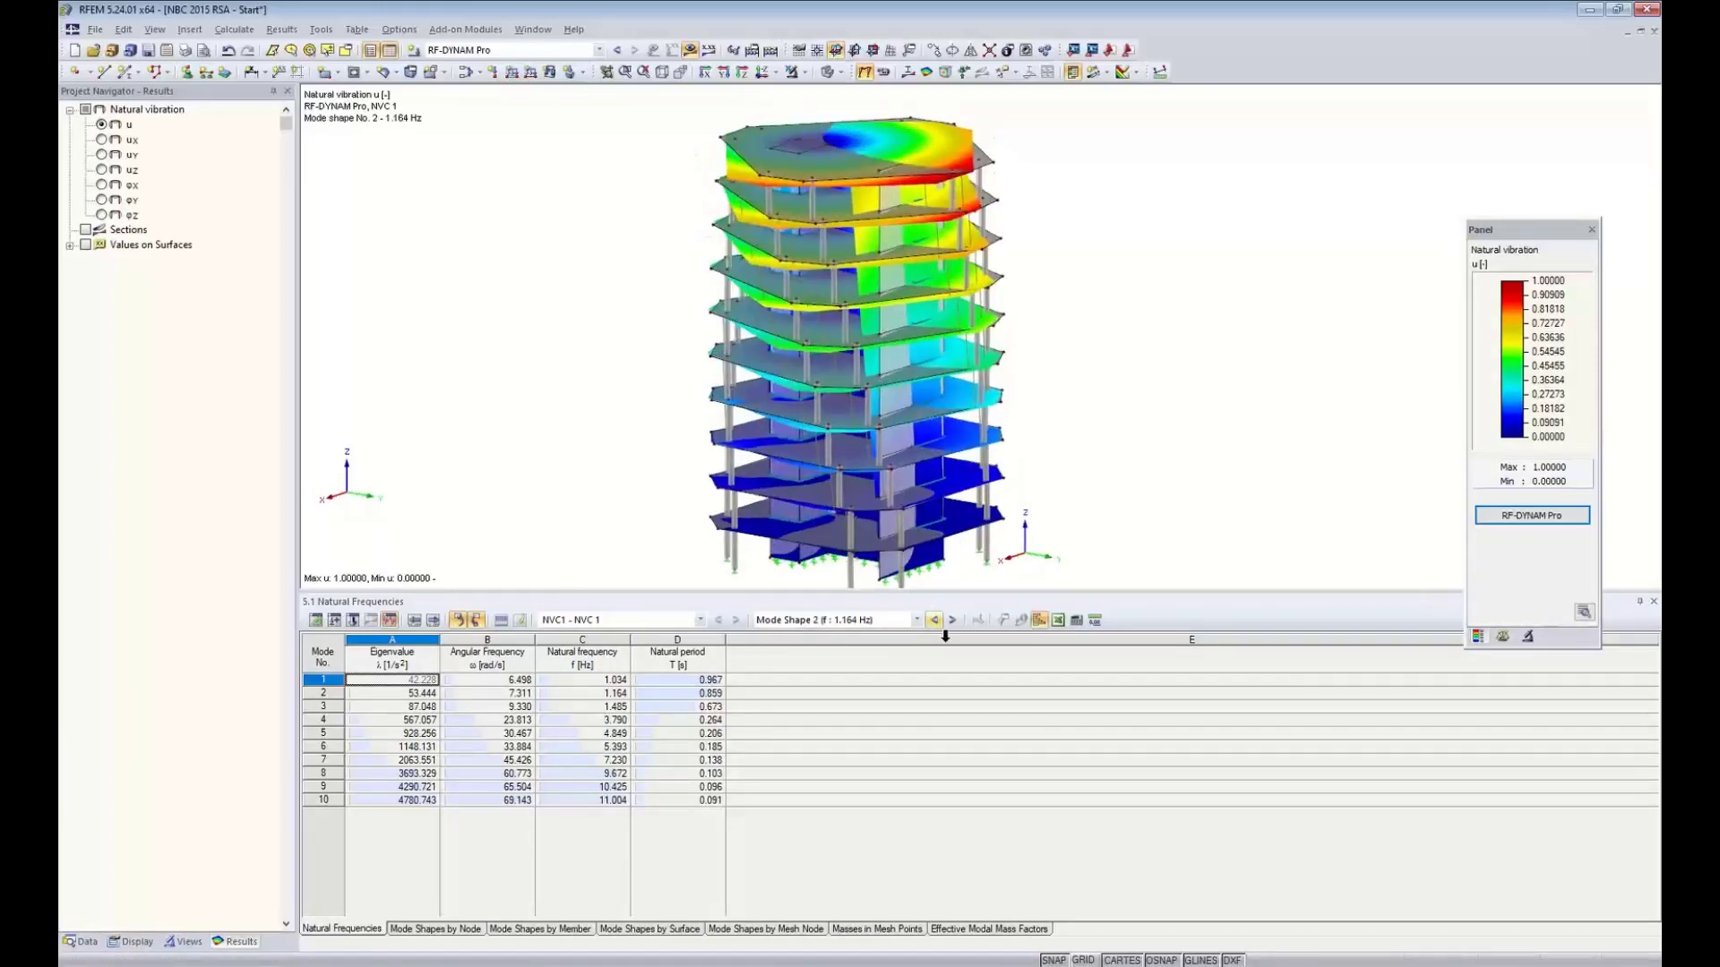
Step through the next NVC 1 mode shapes up to mode 5 and examine their deformations on the building model
click(953, 619)
click(953, 620)
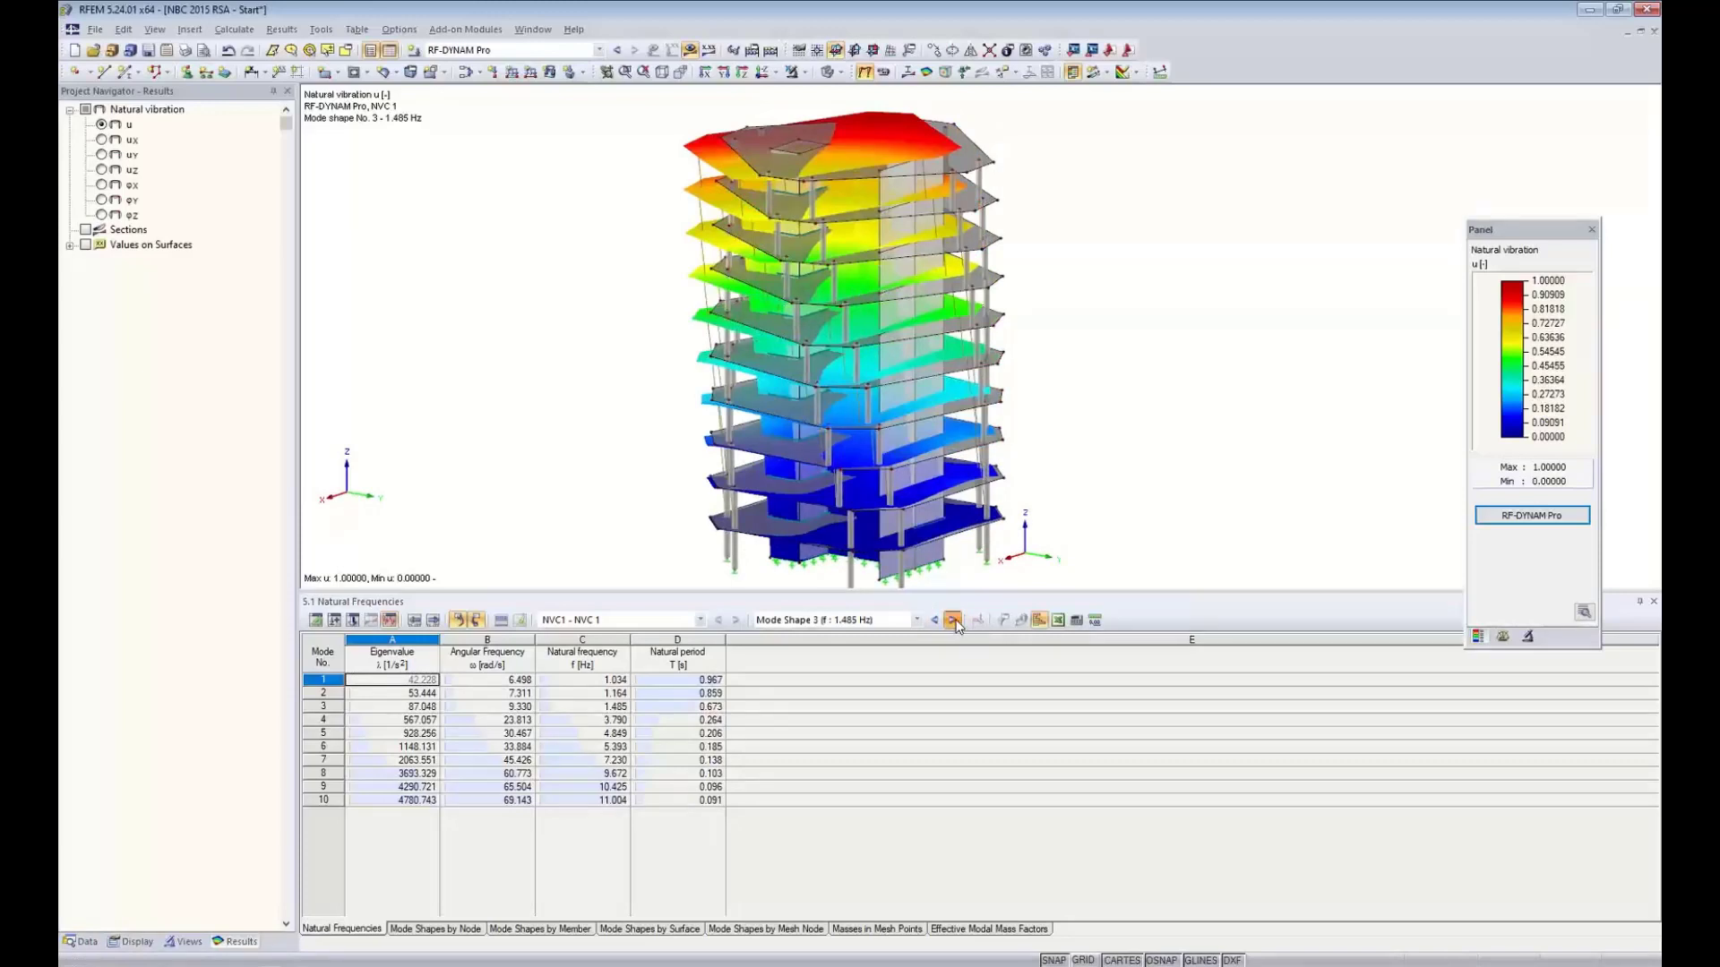
click(953, 620)
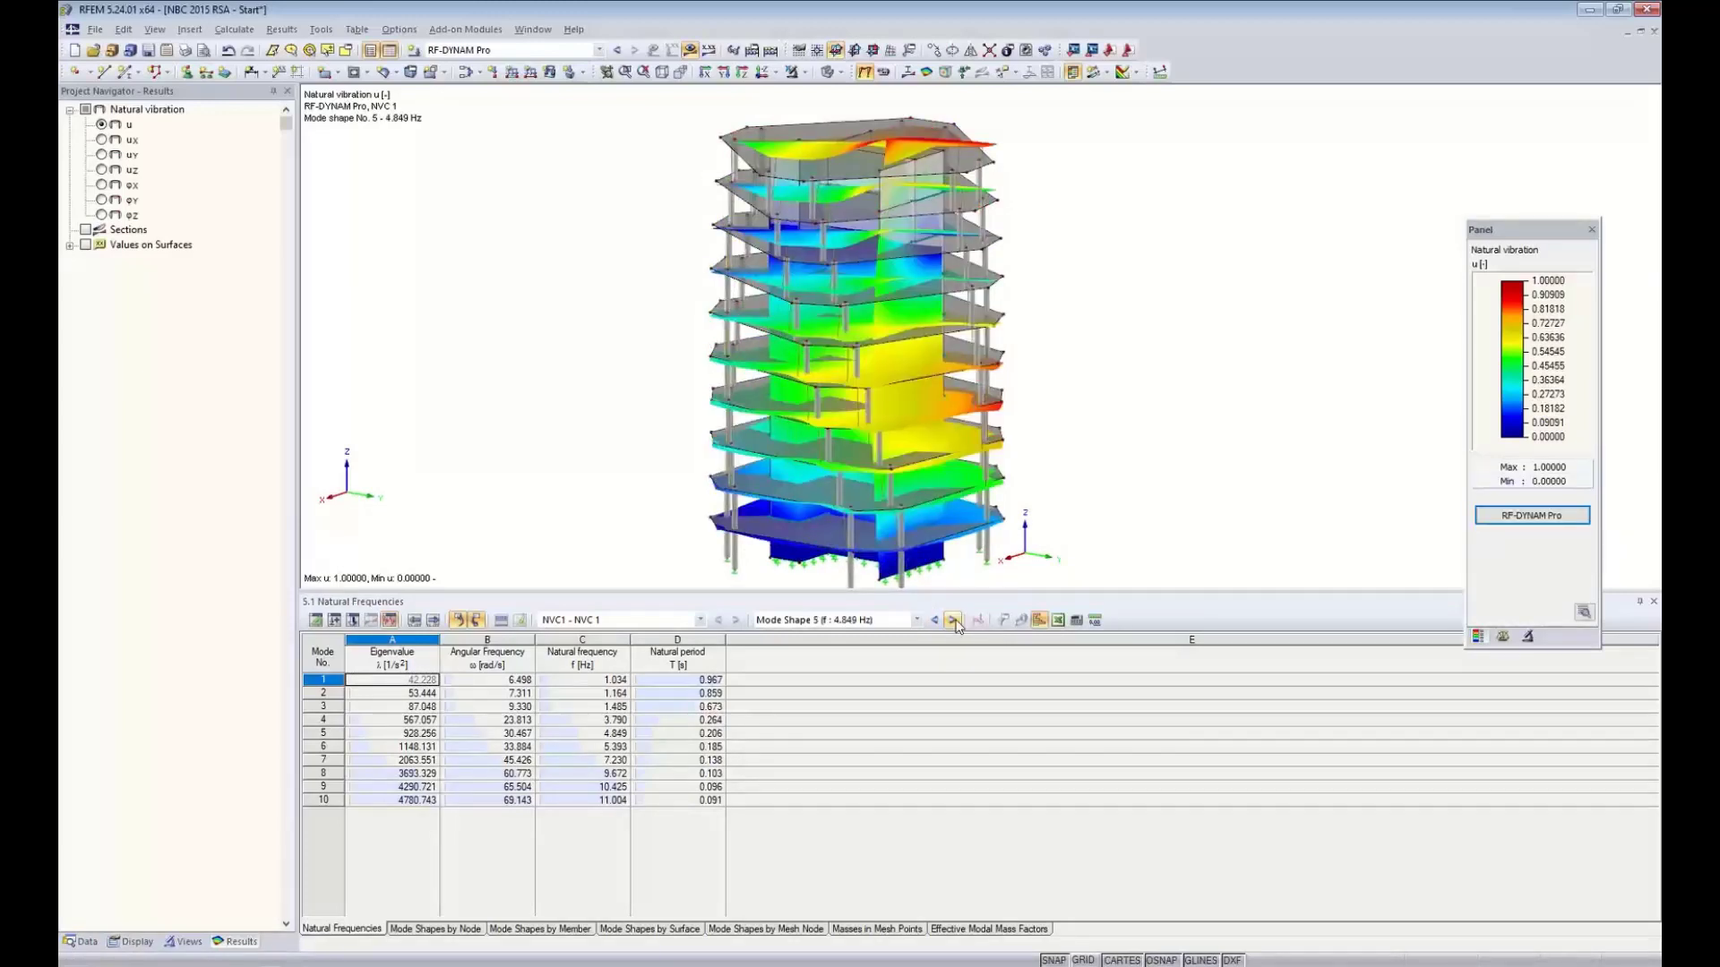
Examine the effective modal mass factors of NVC 1, comparing modes 7, 1 and 3 with their shapes on the model
click(964, 931)
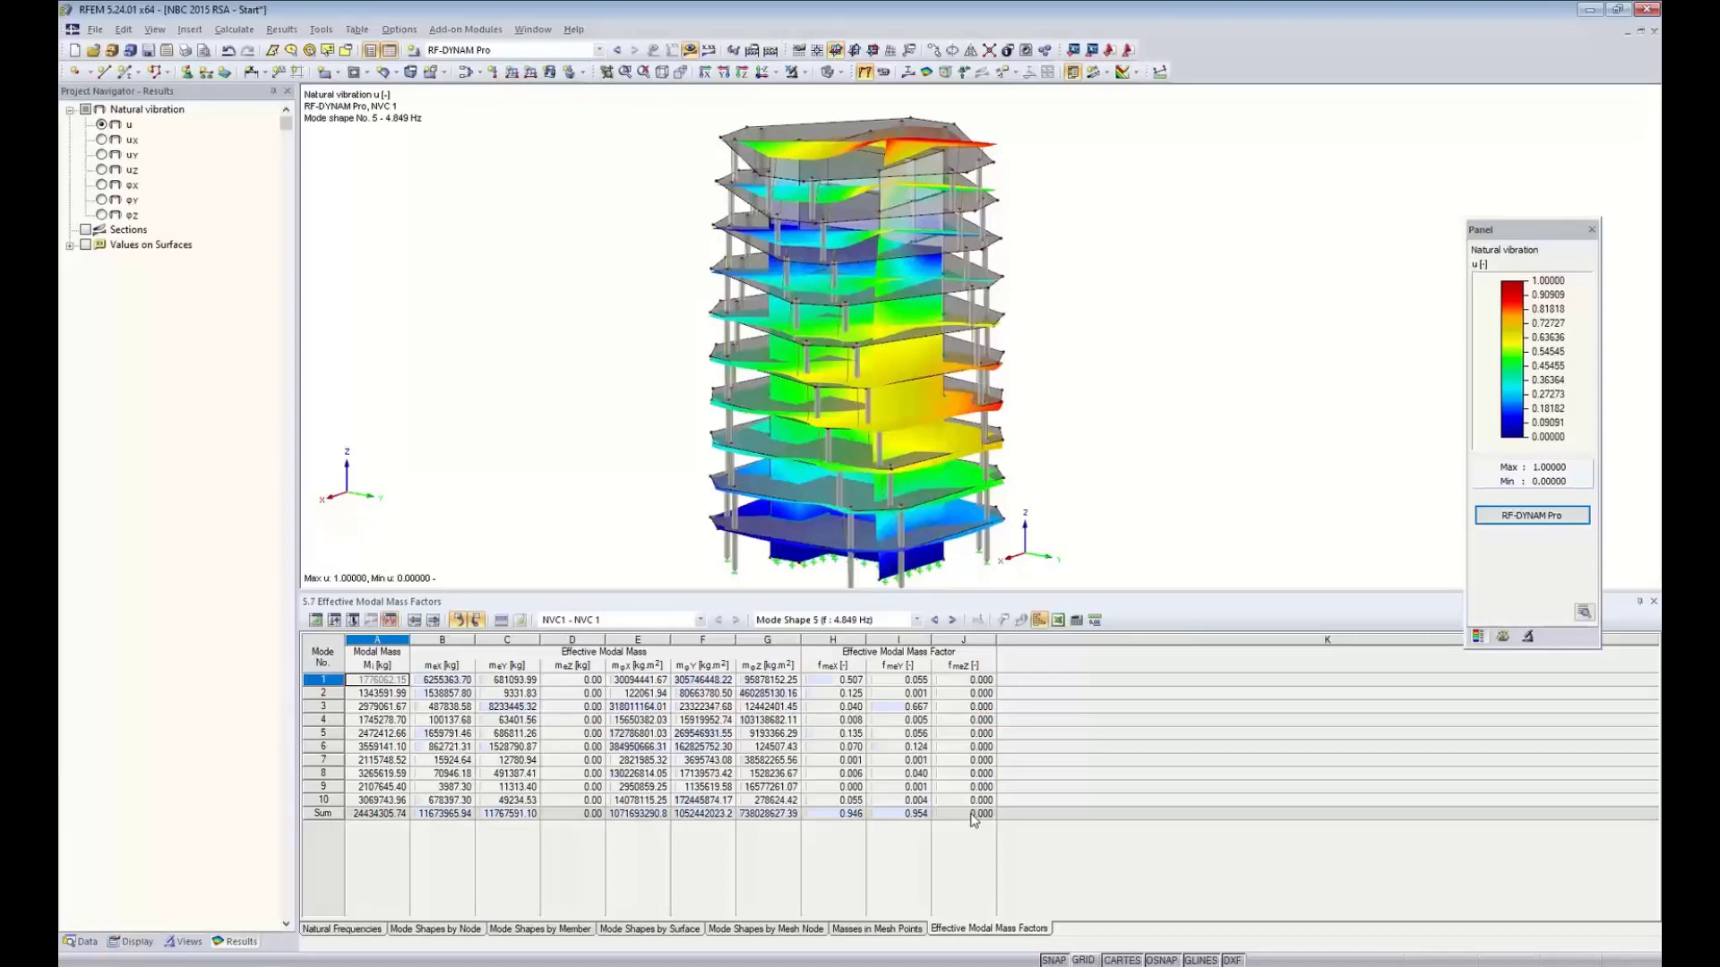
click(856, 762)
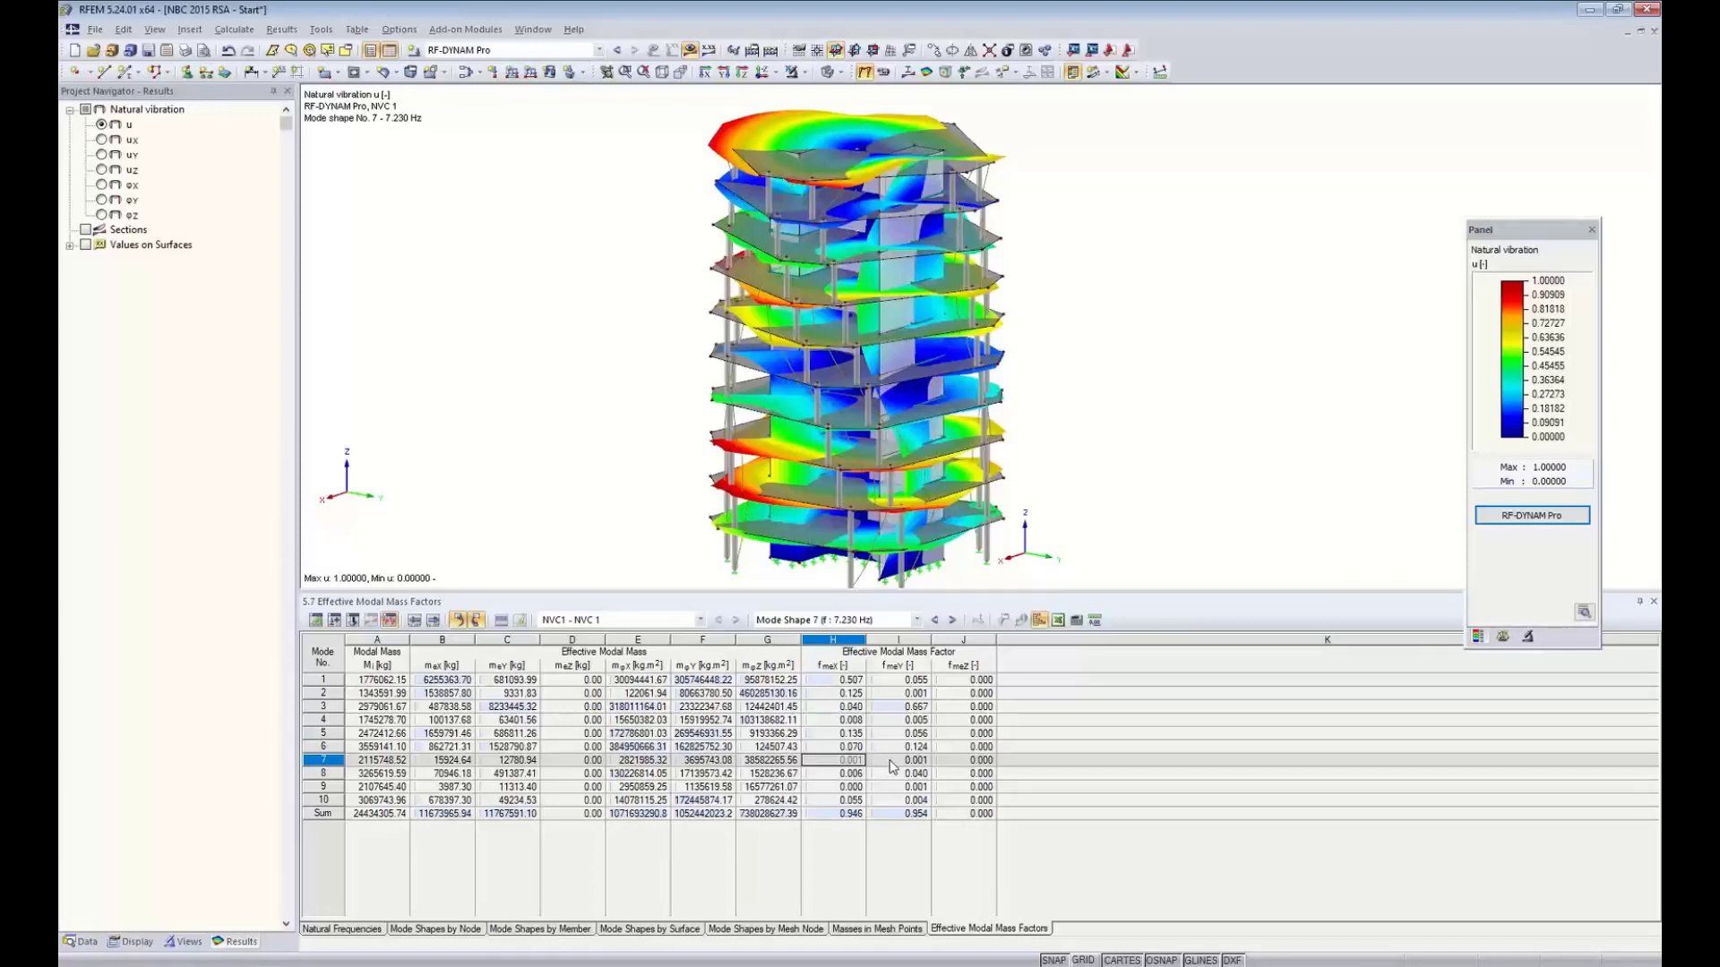
click(847, 681)
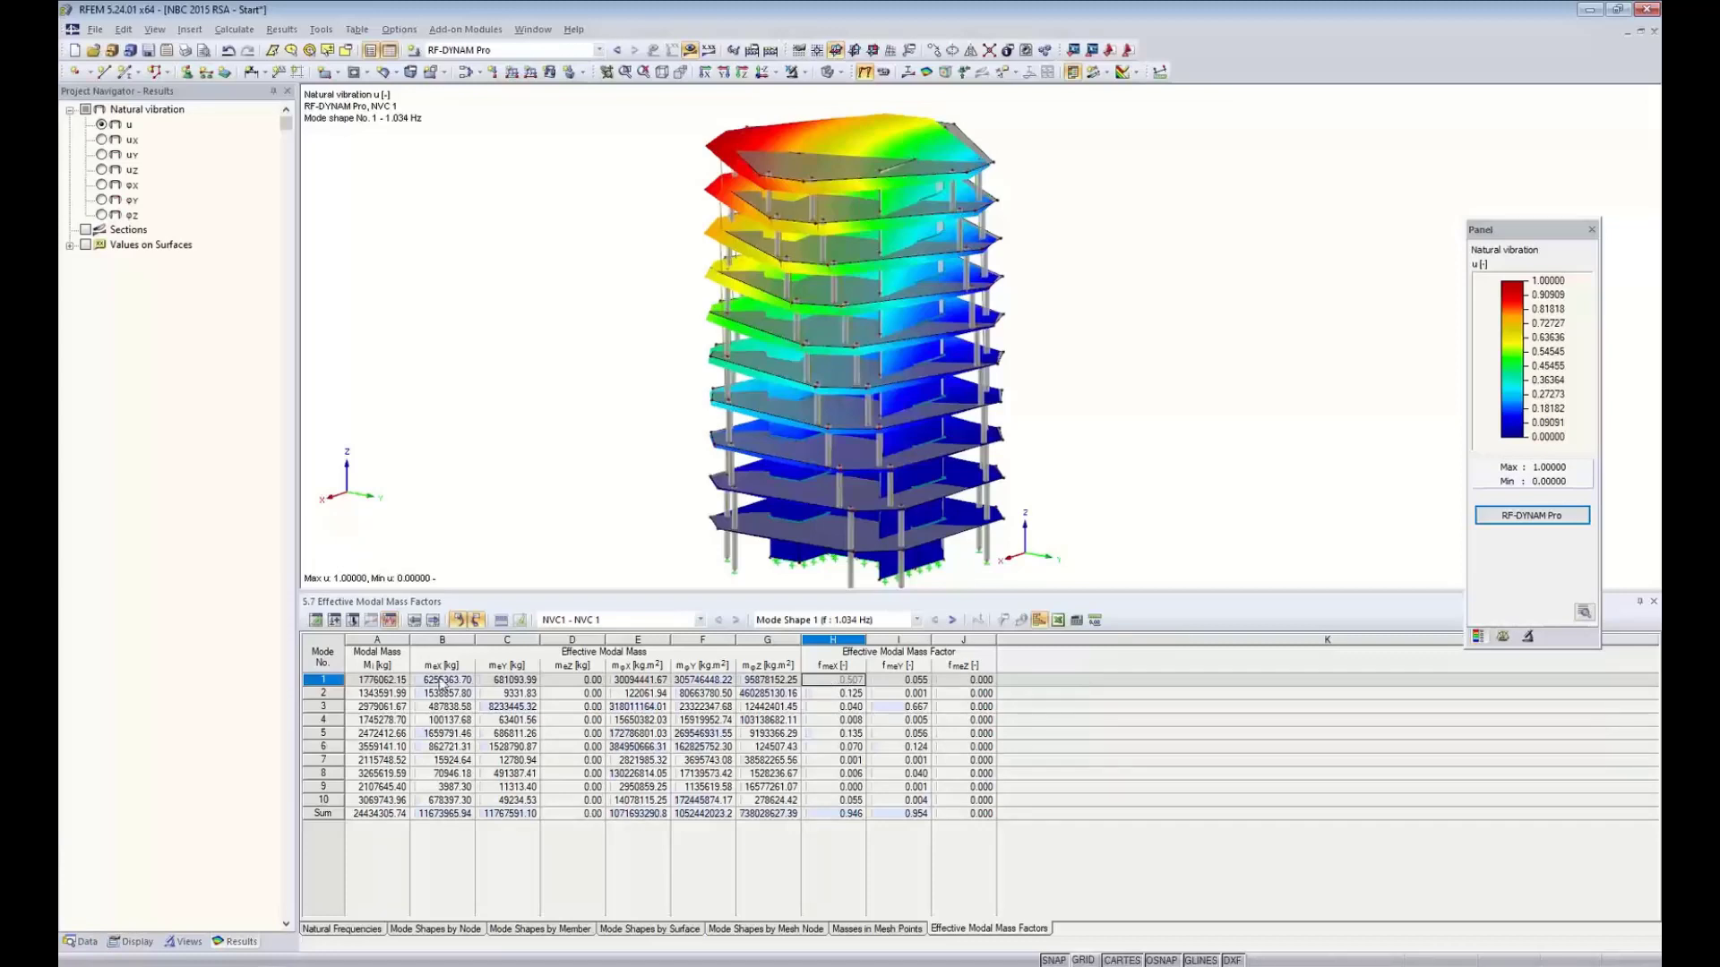
click(324, 706)
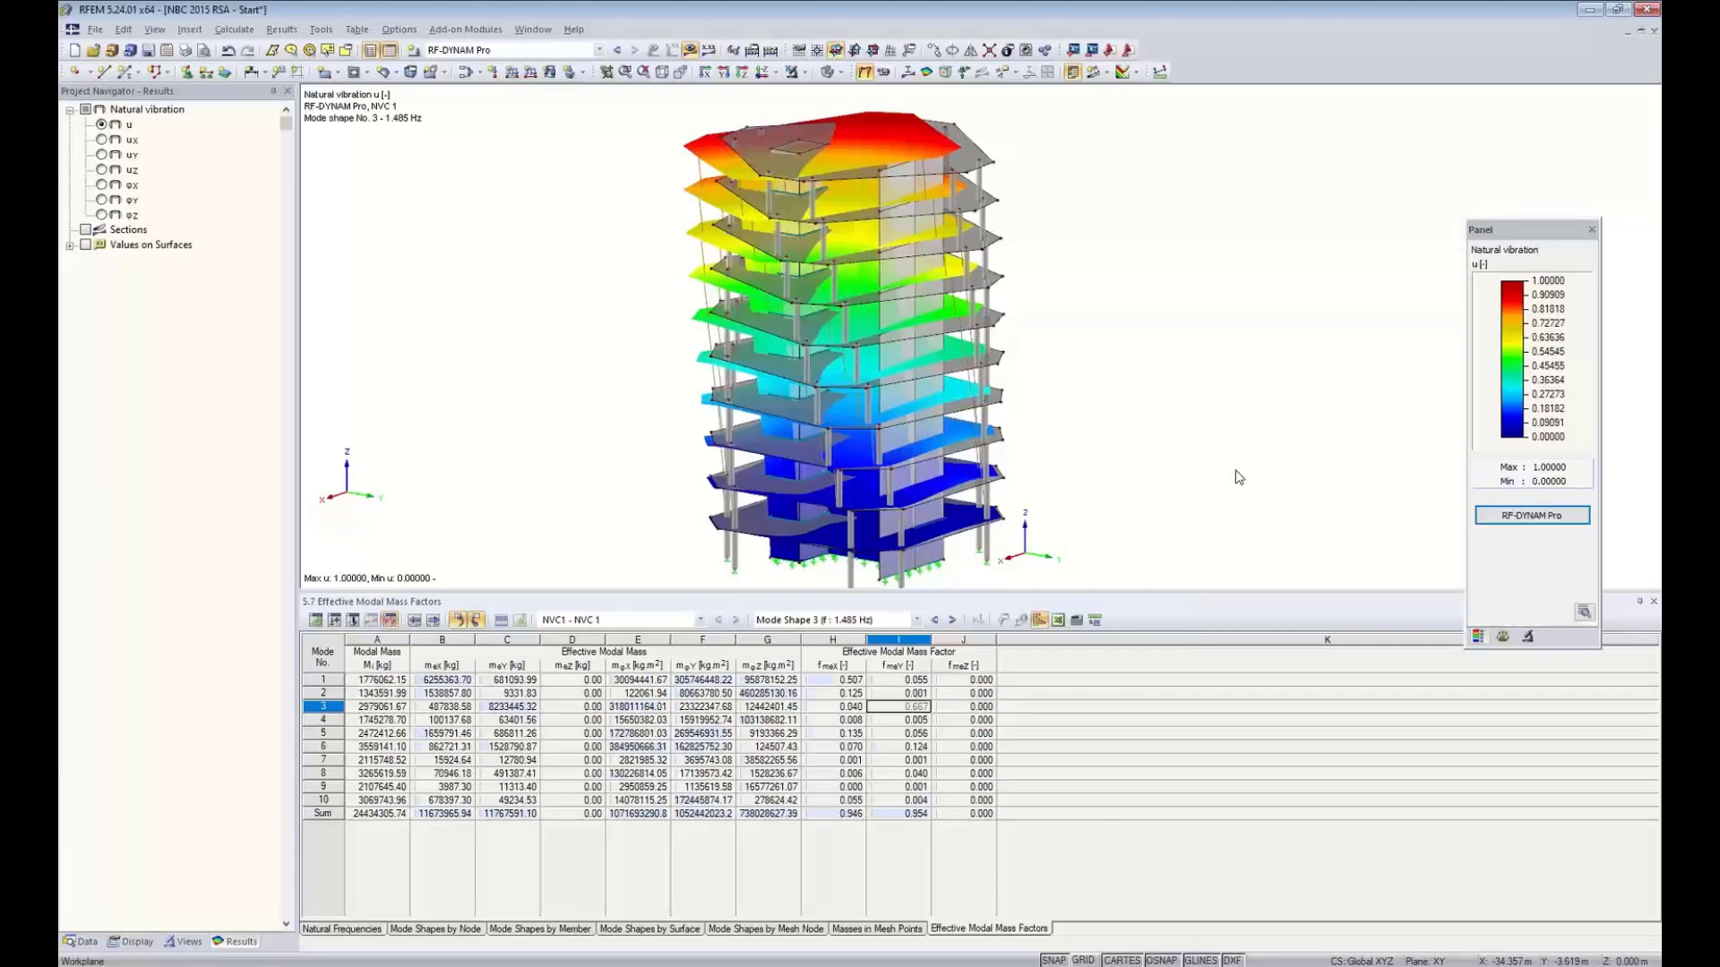
Activate response spectrum analysis with generation of equivalent loads in RF-DYNAM Pro and bring up the response spectrum definition
click(1531, 516)
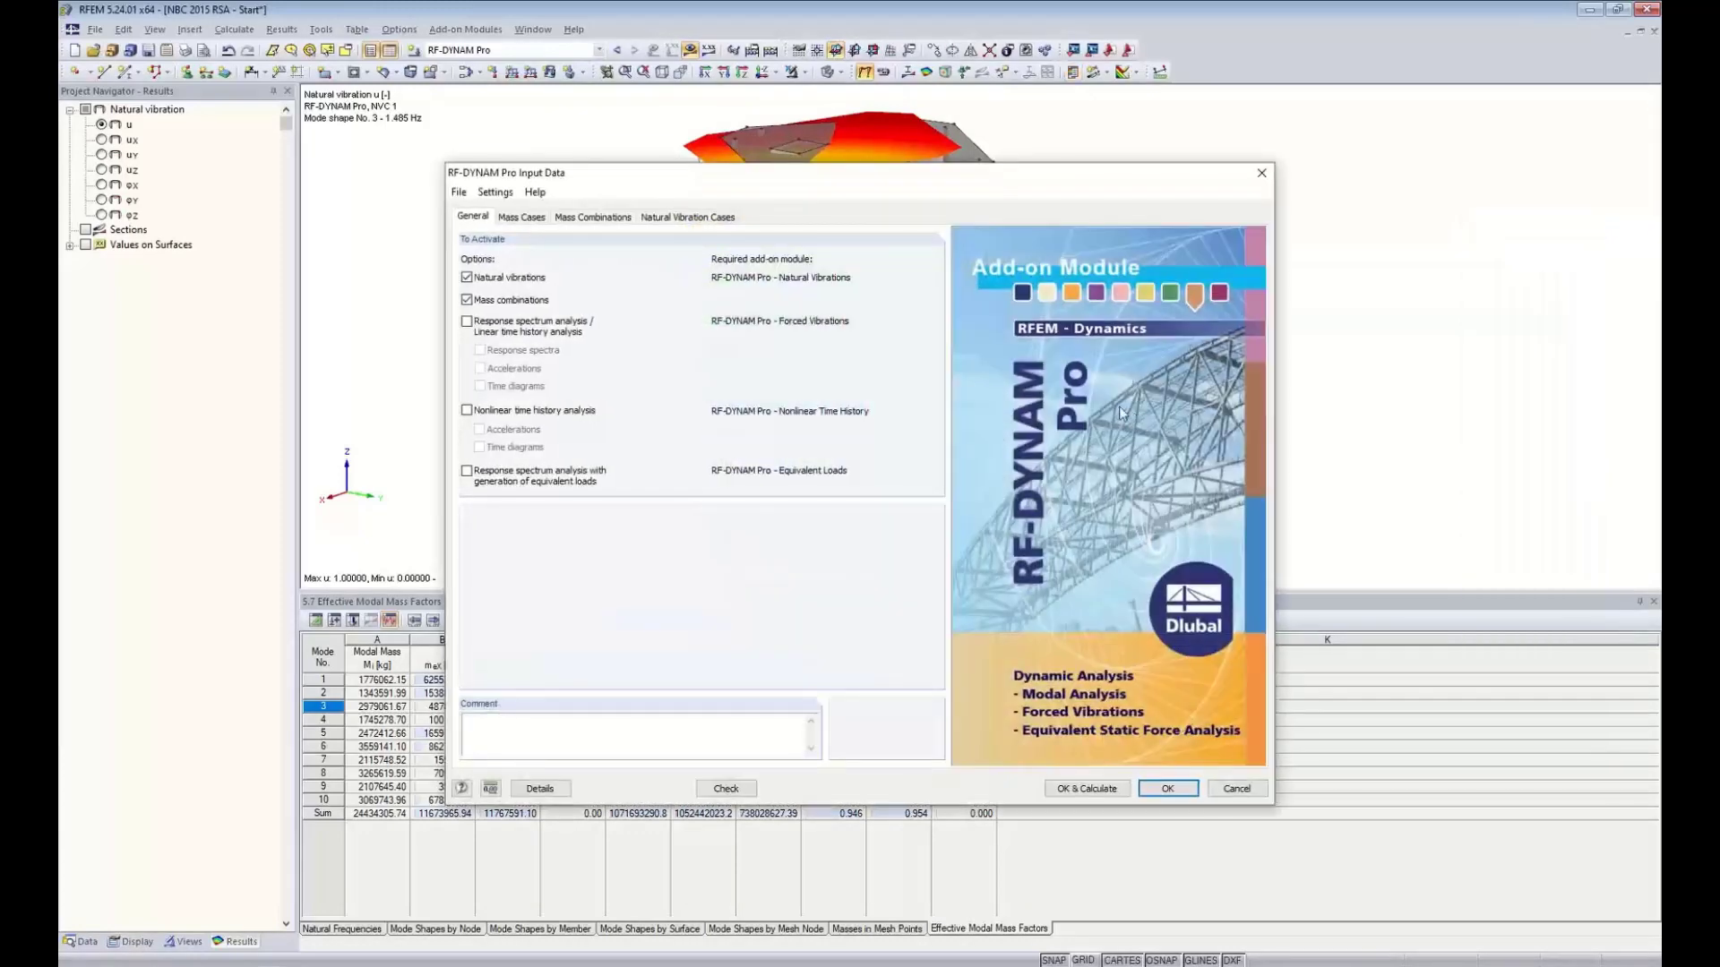
click(467, 471)
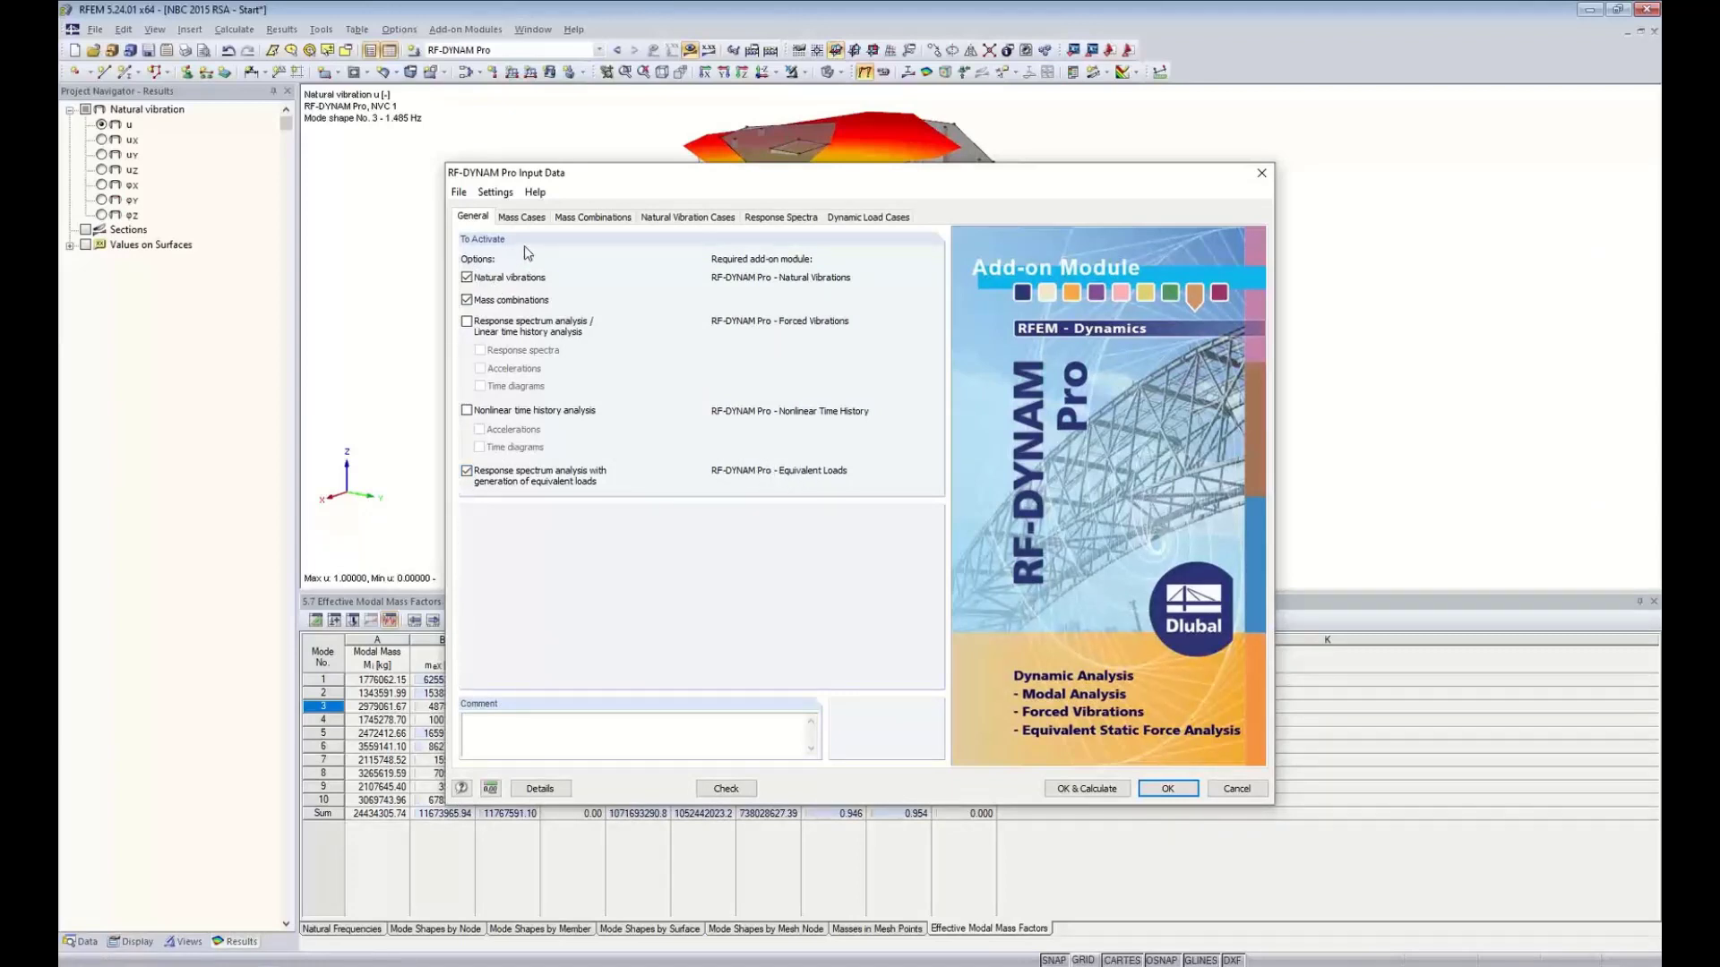
click(529, 219)
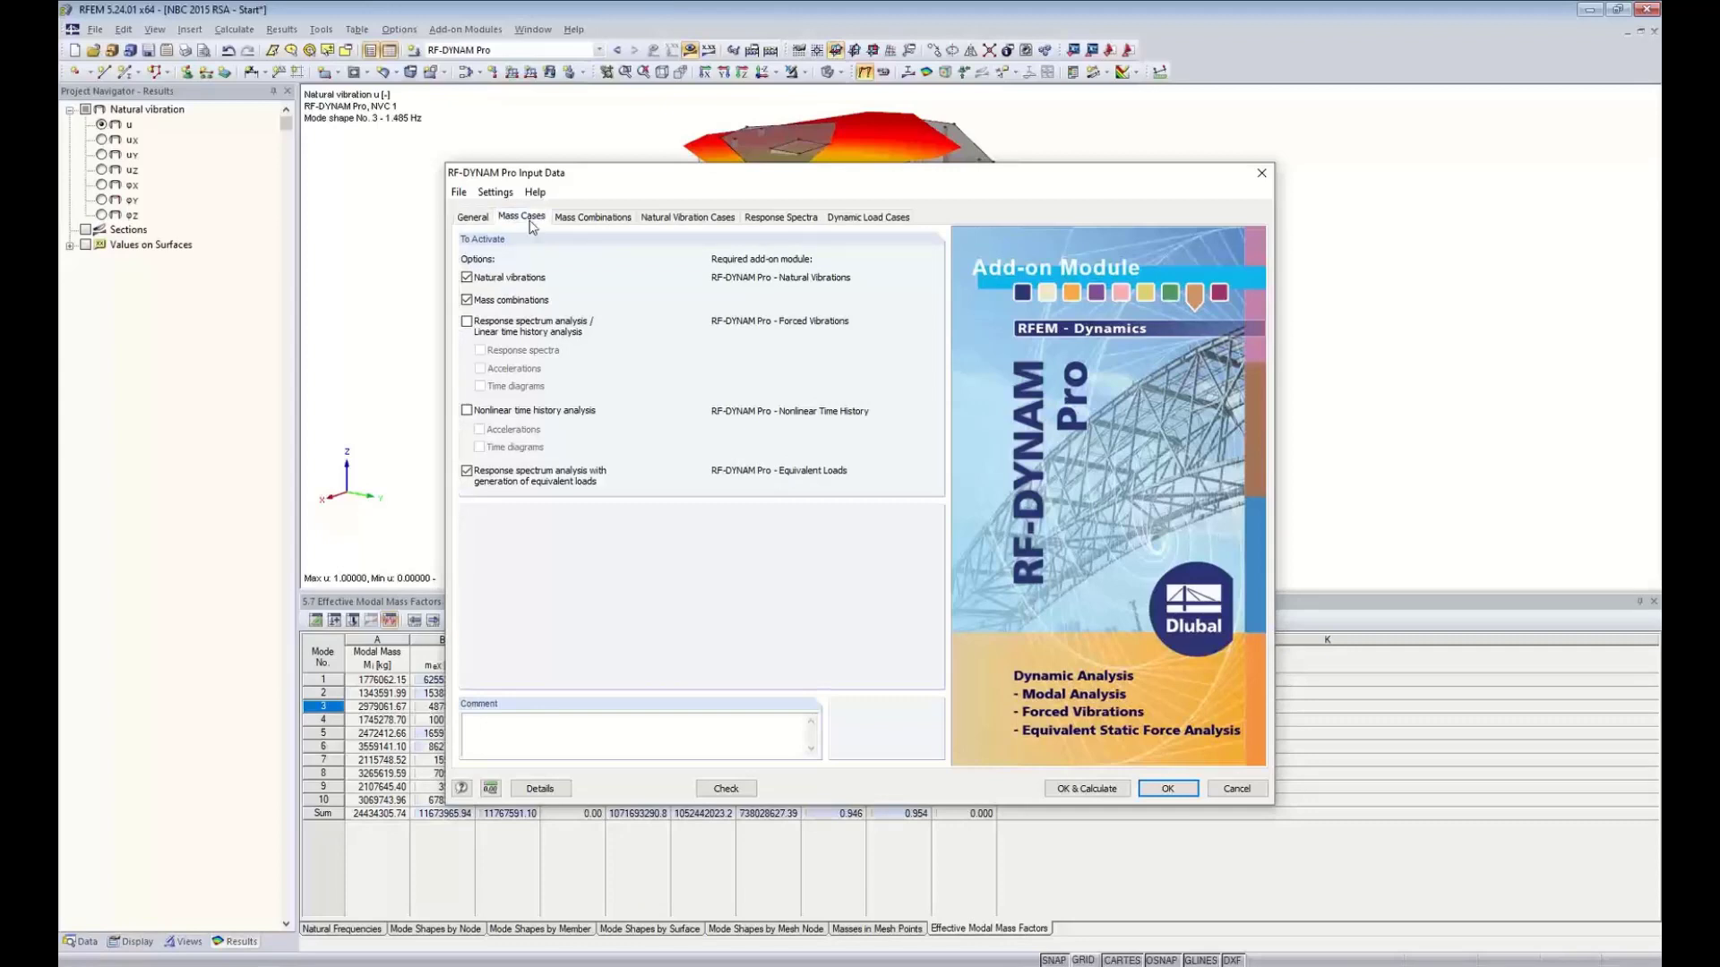
click(580, 222)
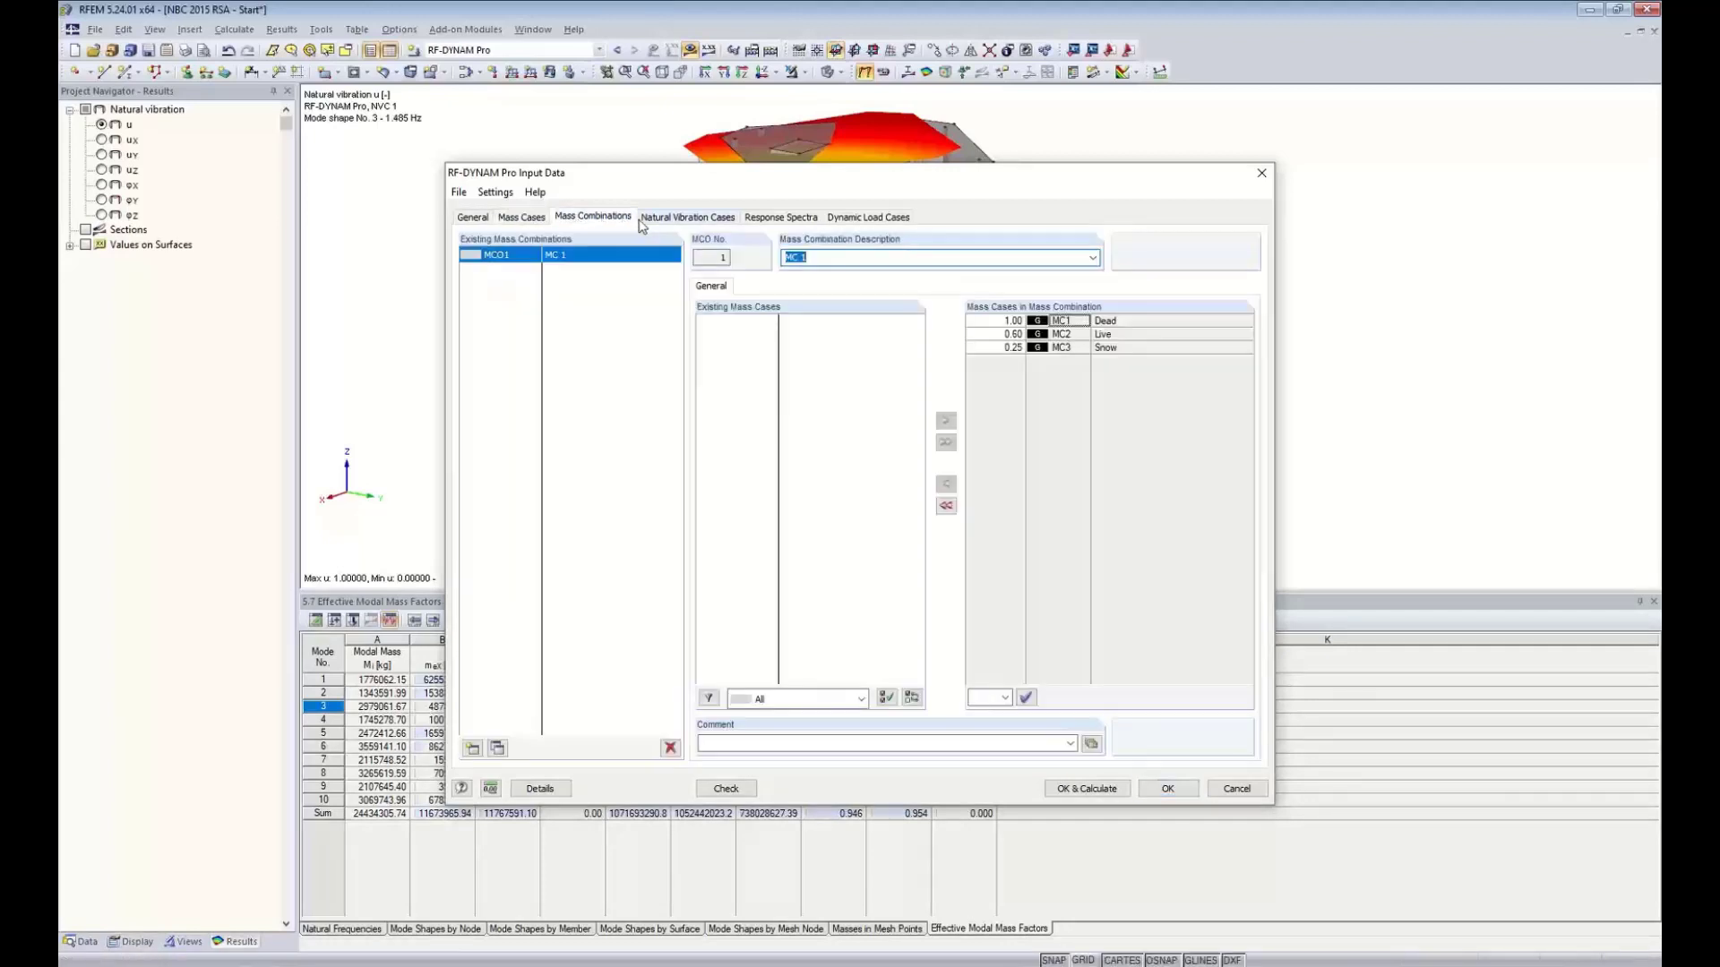
click(781, 217)
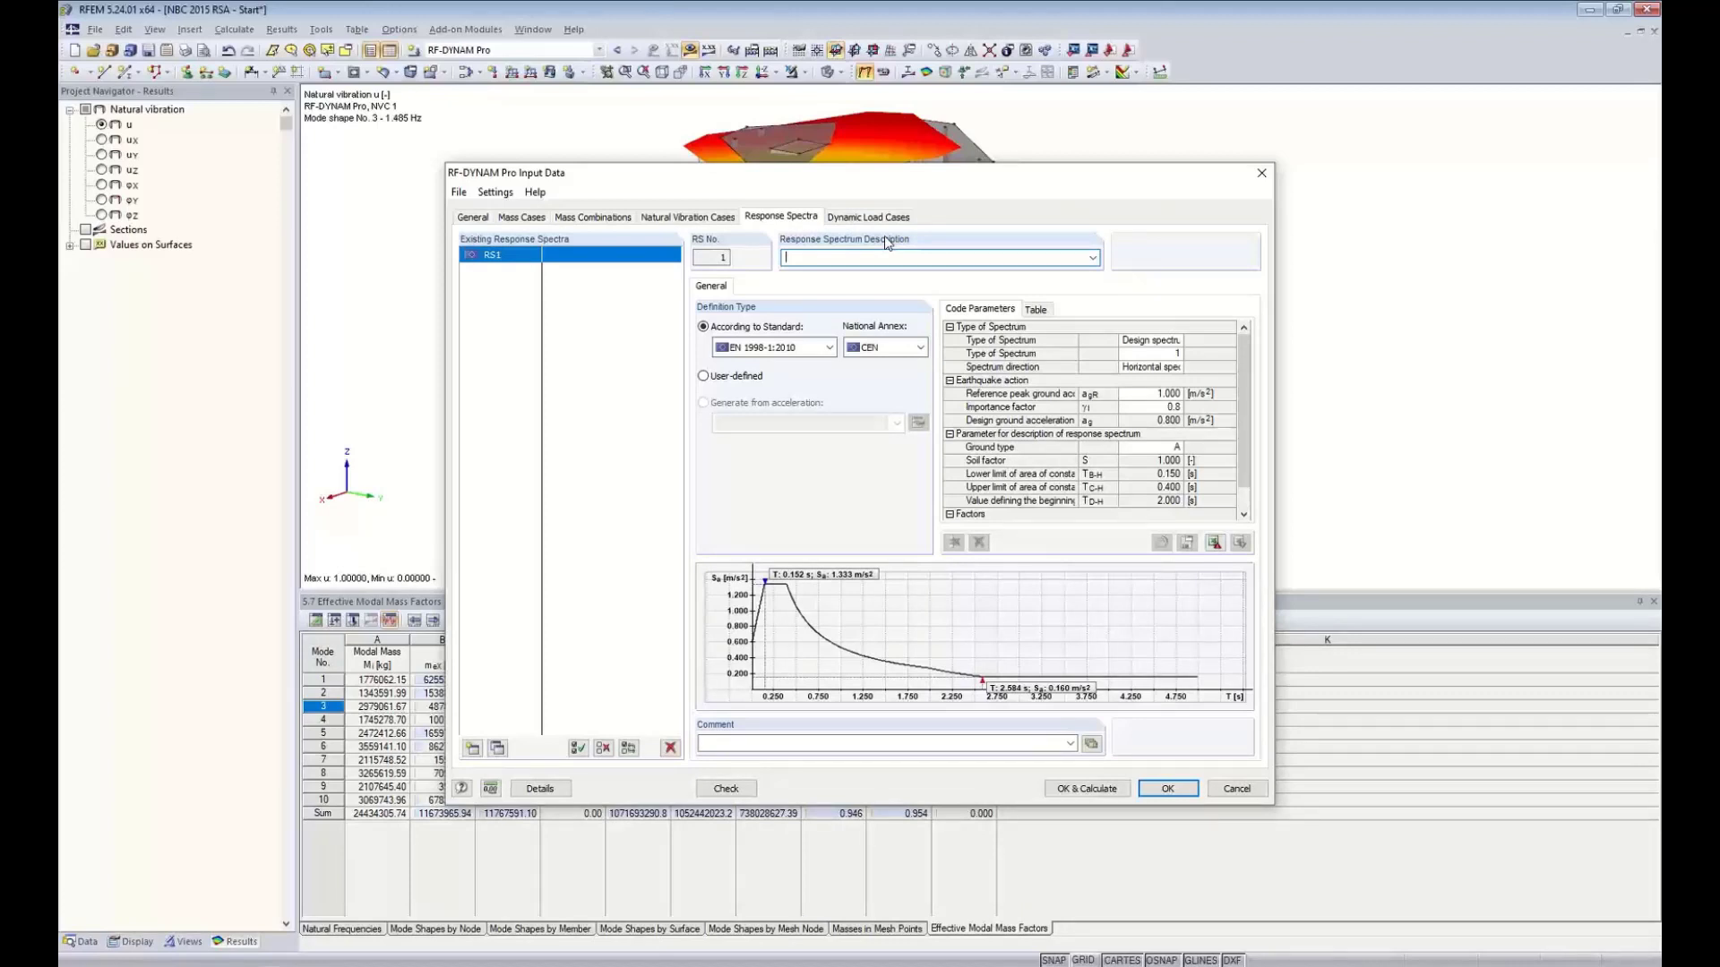
Define response spectrum RS1 according to the NBC 2015 standard and give it the description Design
click(829, 348)
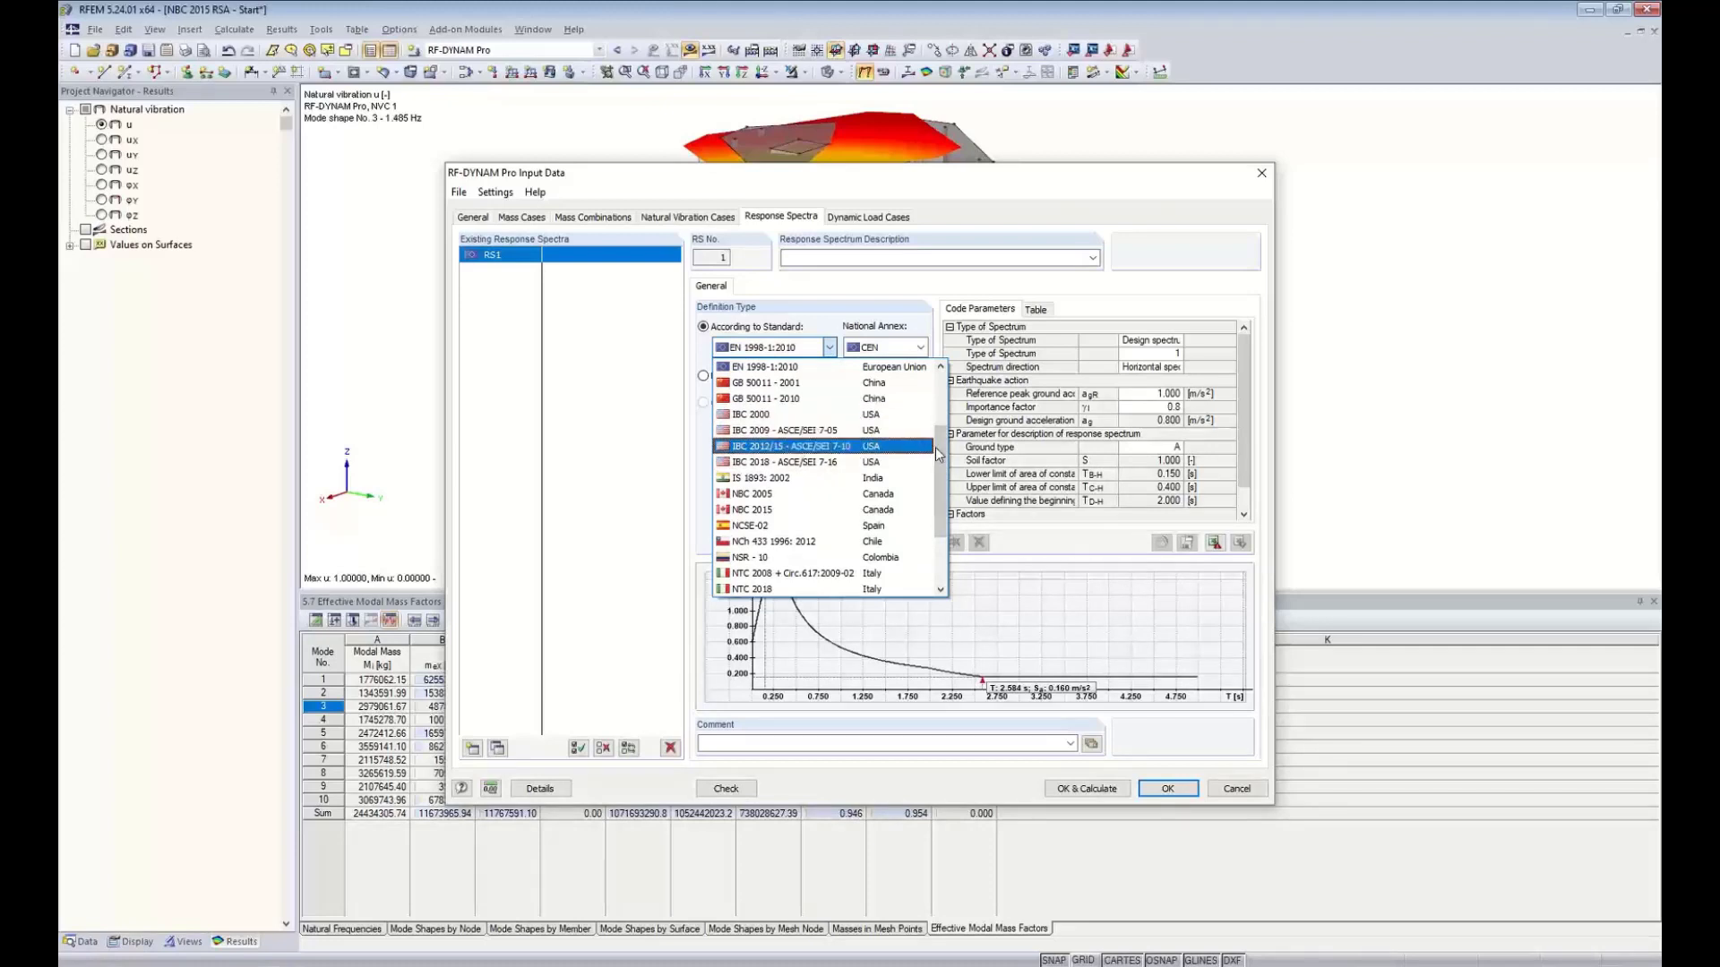
drag(938, 454, 944, 488)
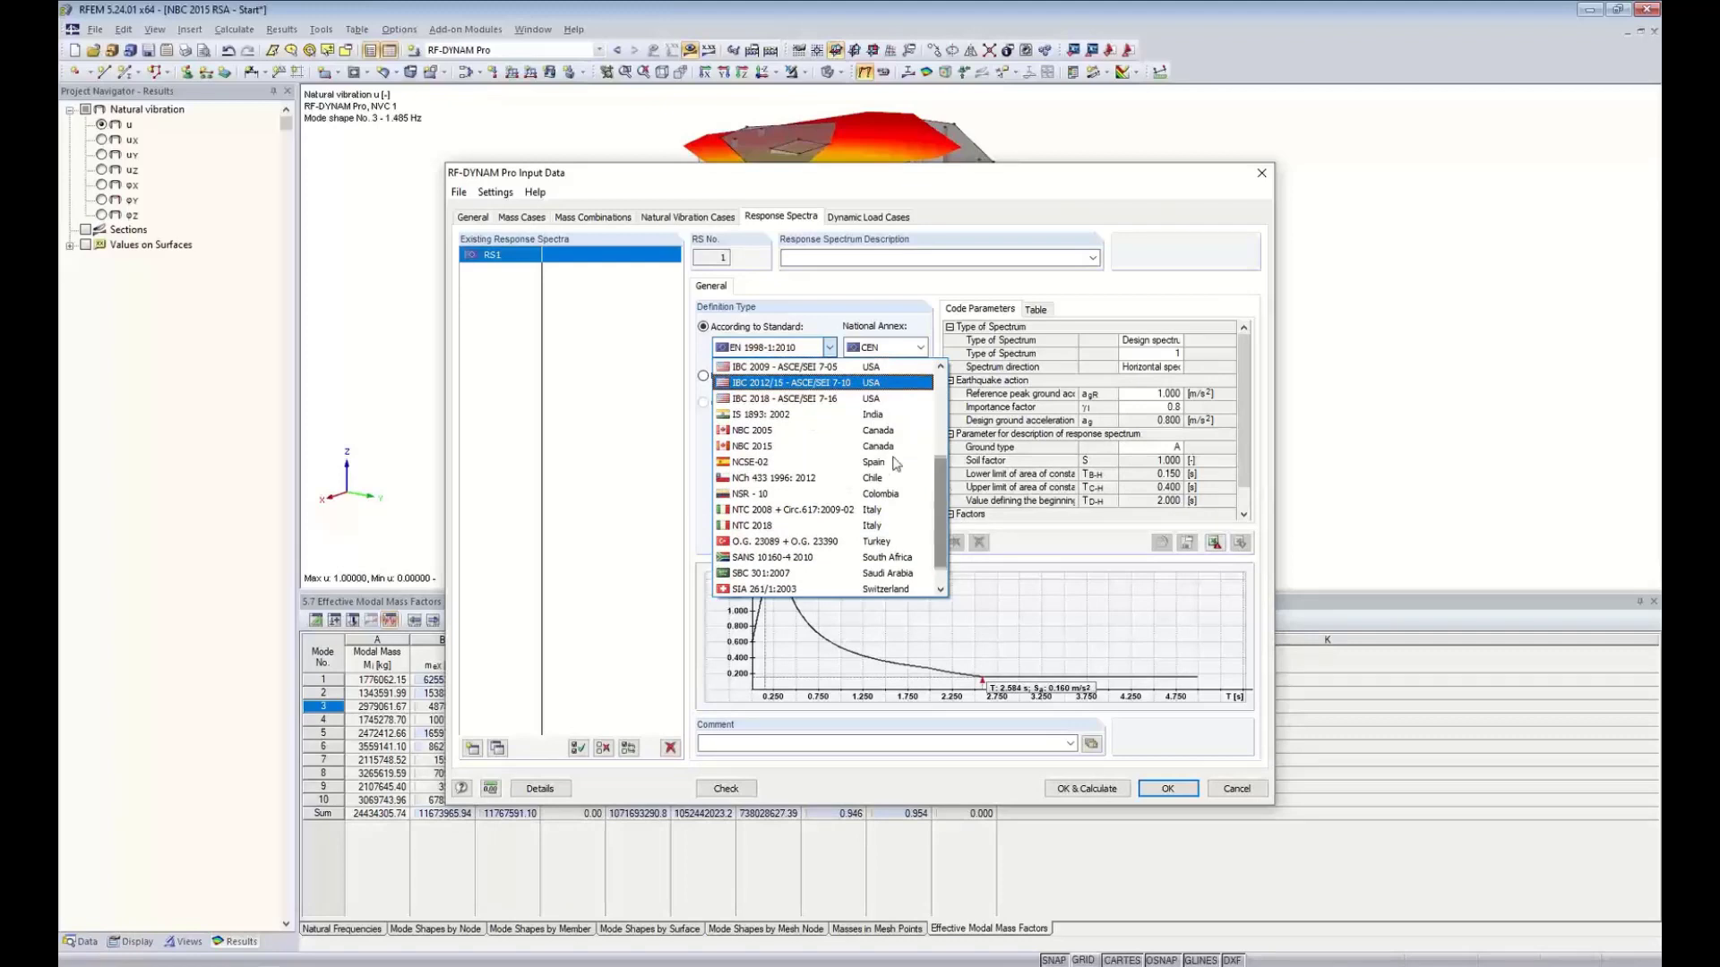
click(805, 451)
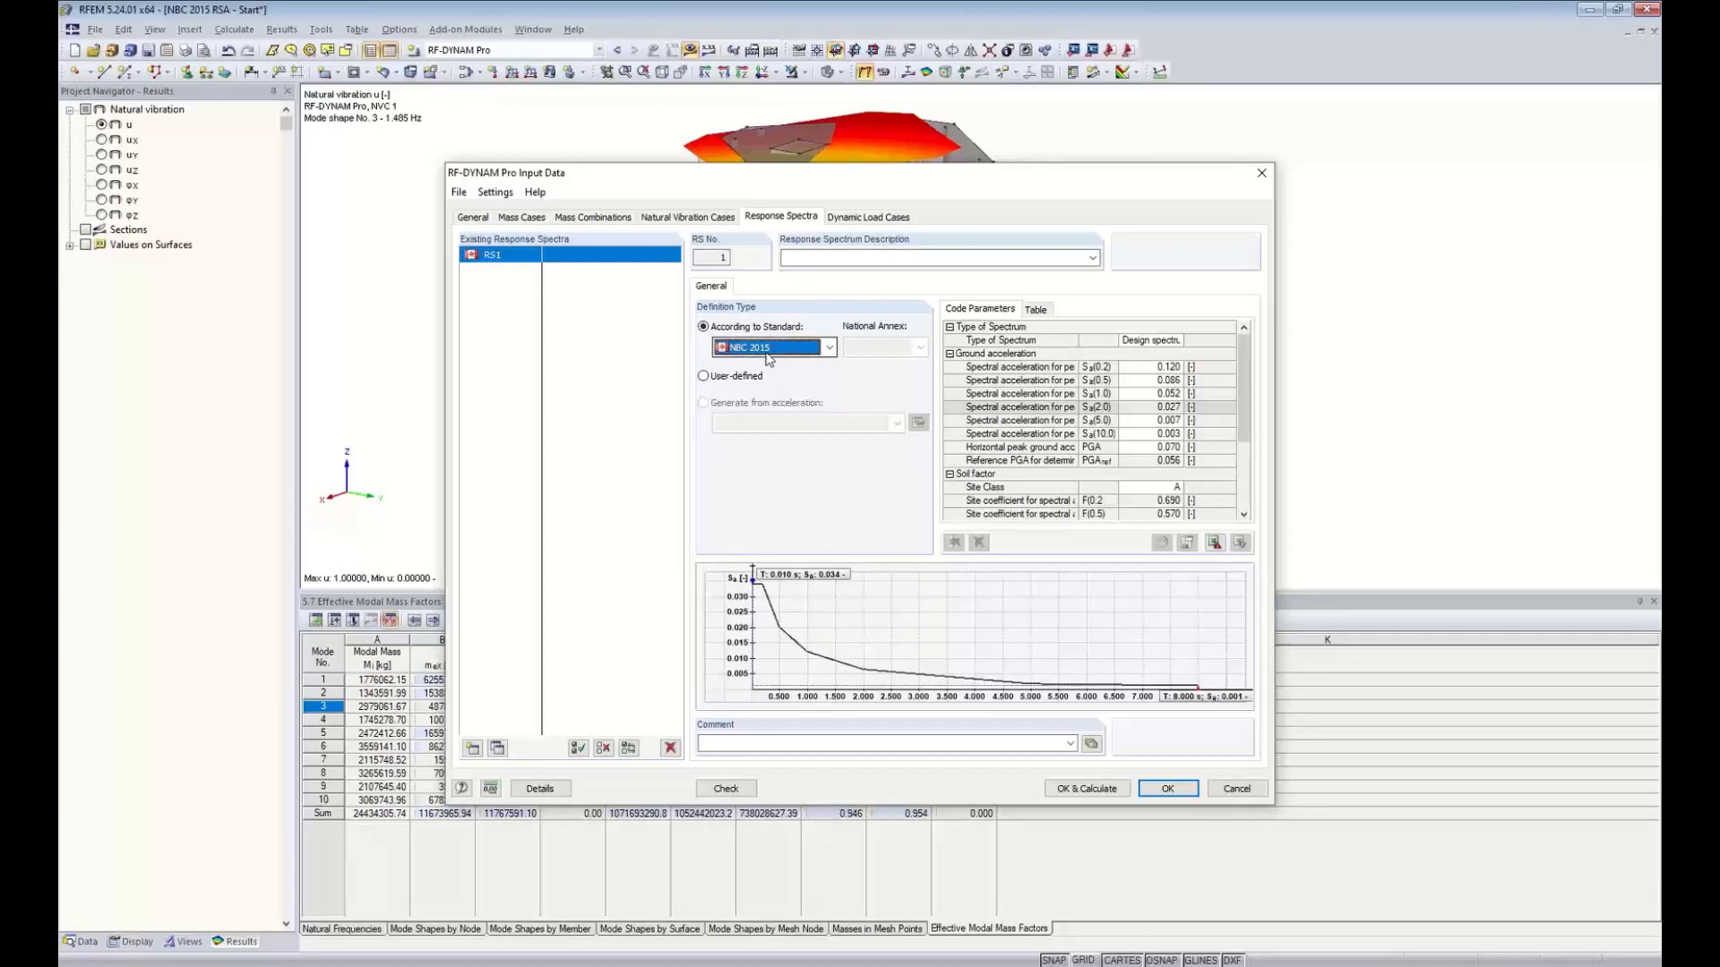
click(803, 266)
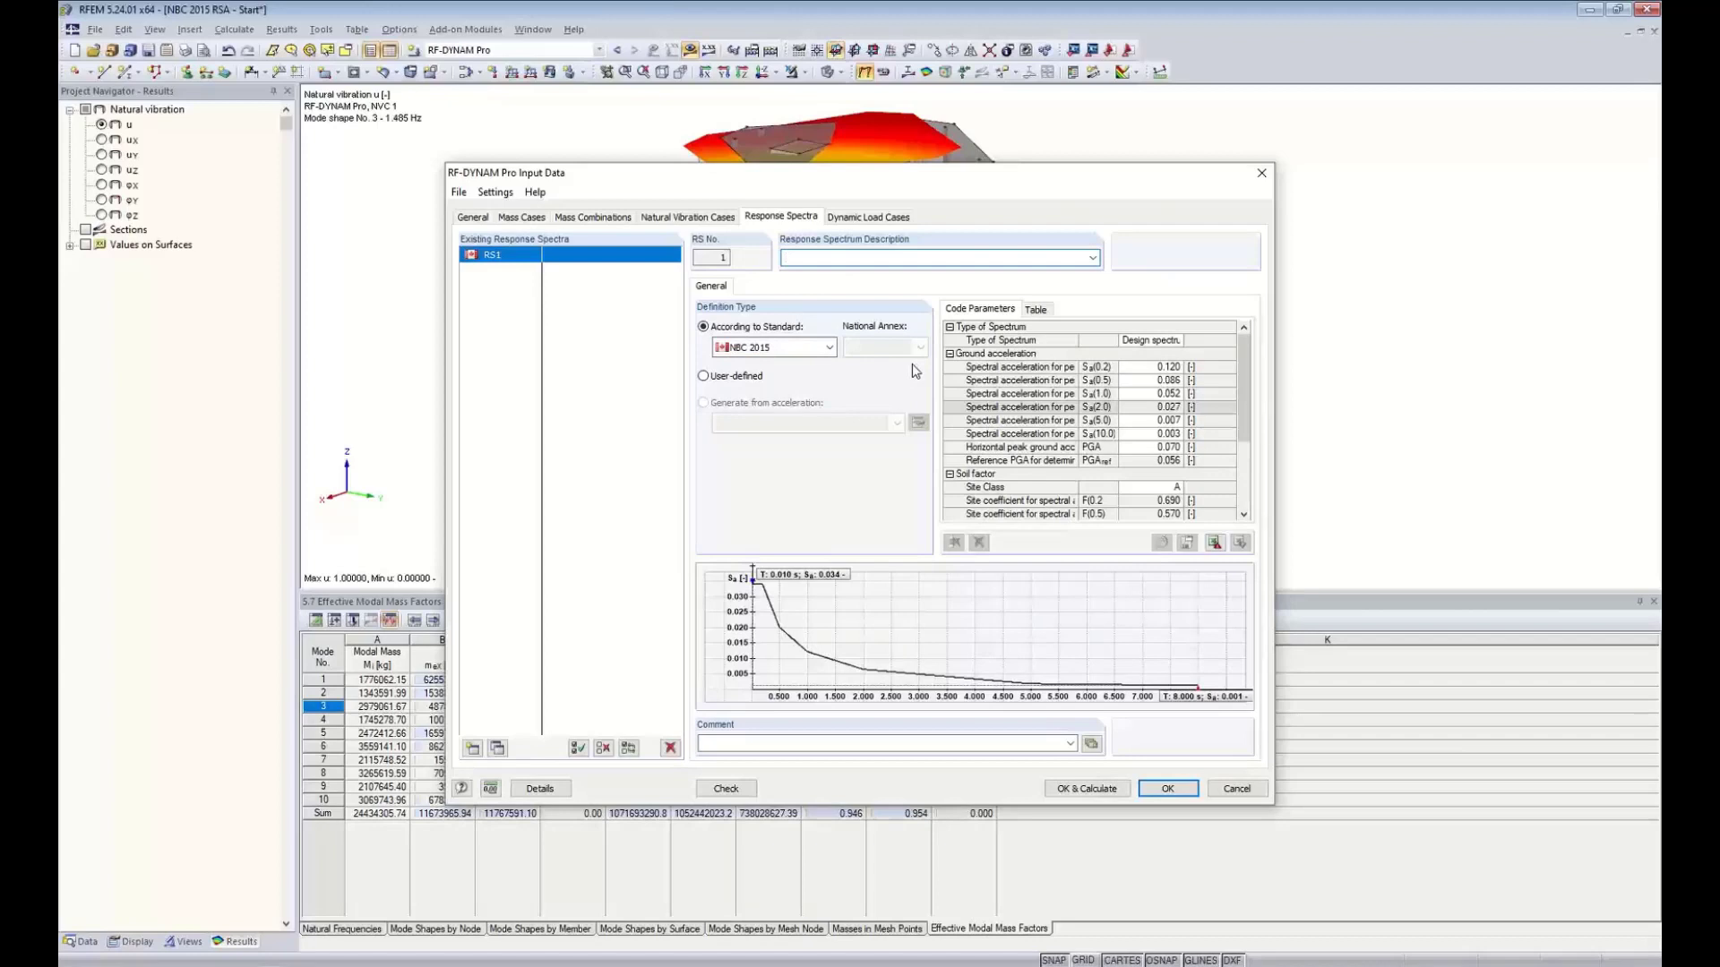
text(Design)
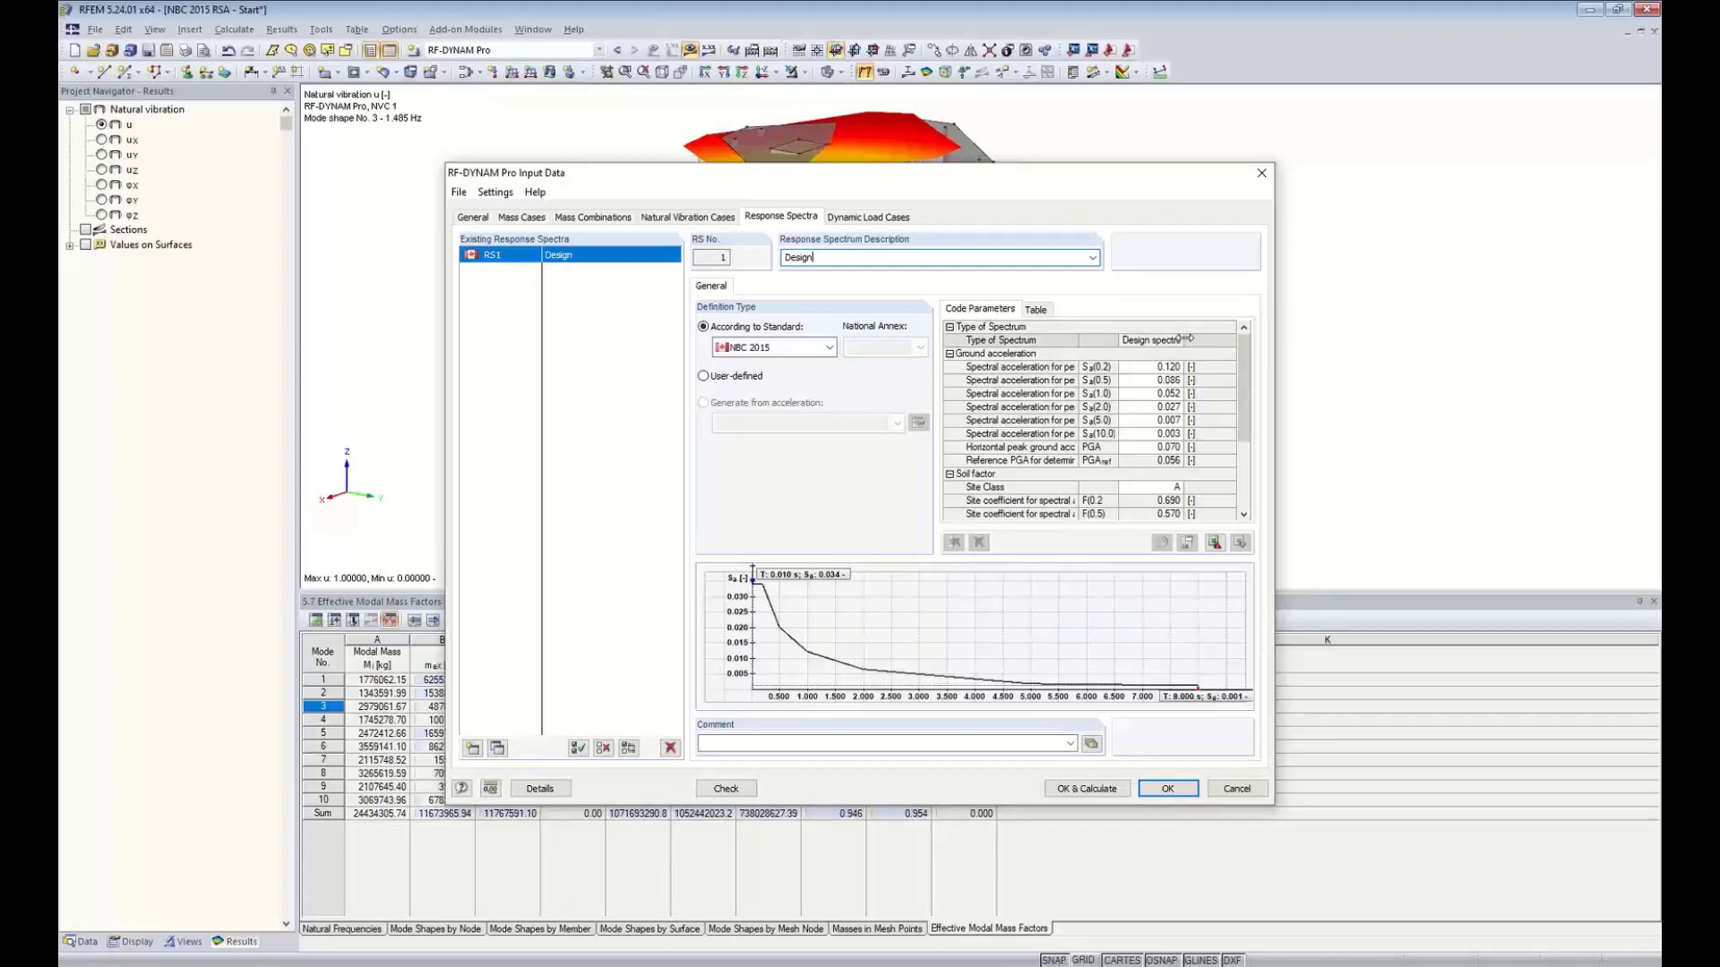
Choose the design spectrum for linear calculation as RS1's spectrum type and read the full names of the ground acceleration parameters
drag(1185, 341, 1226, 343)
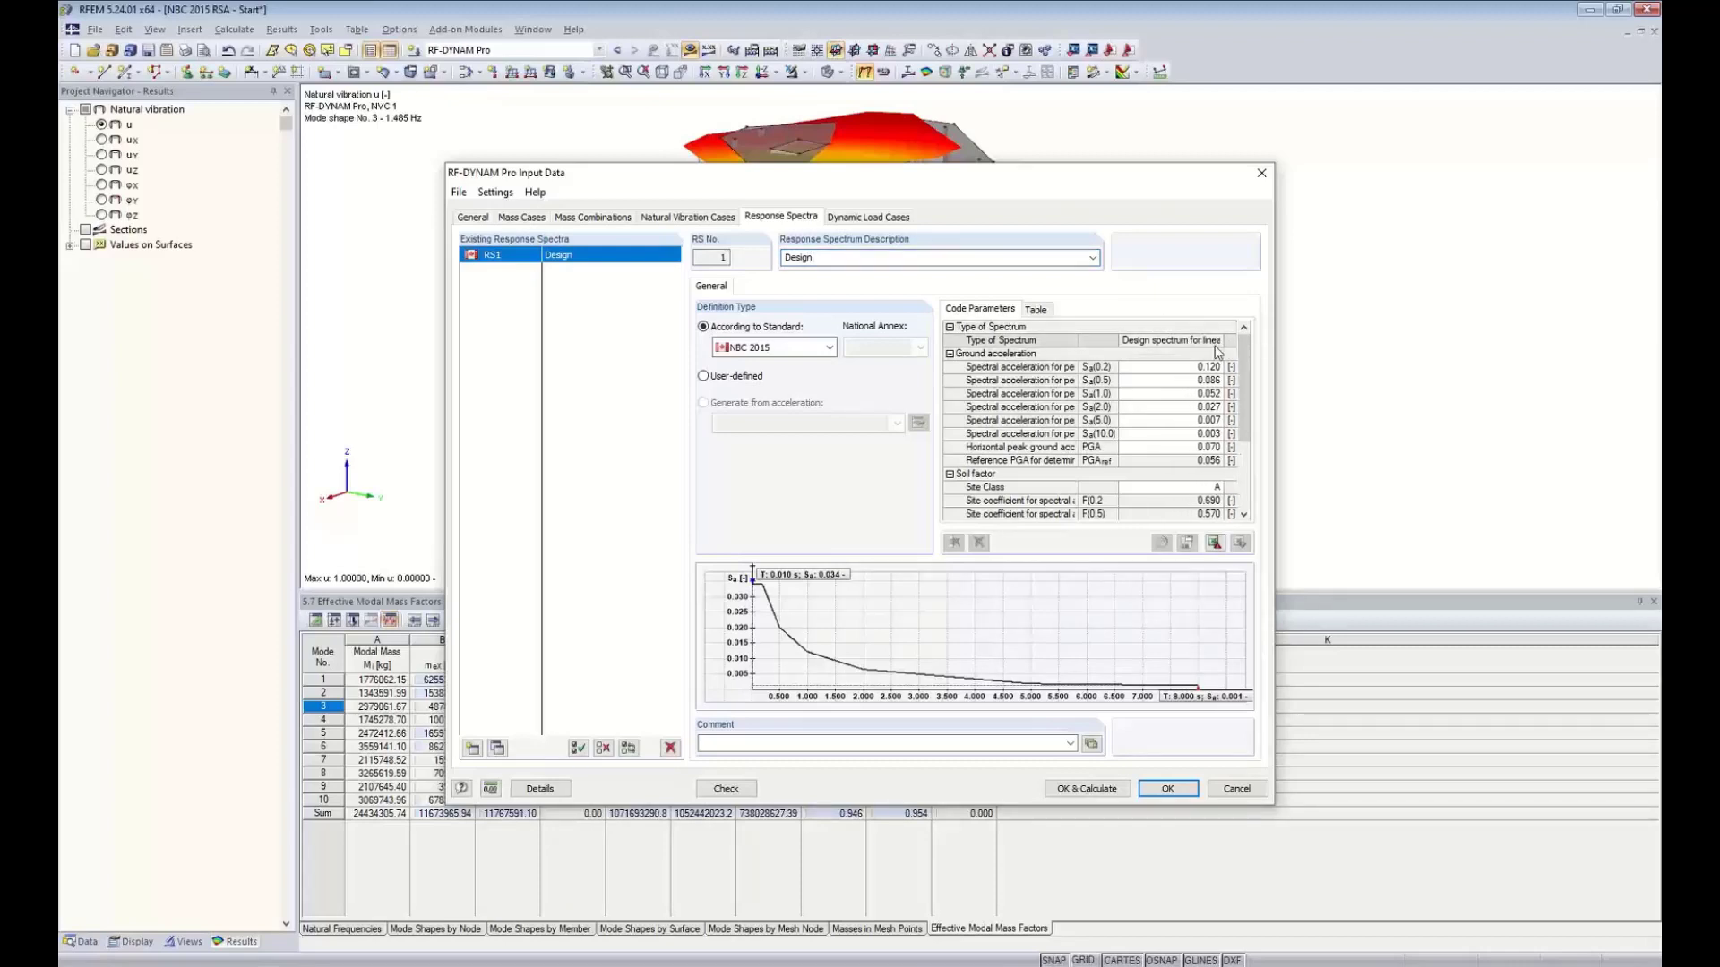
click(1124, 341)
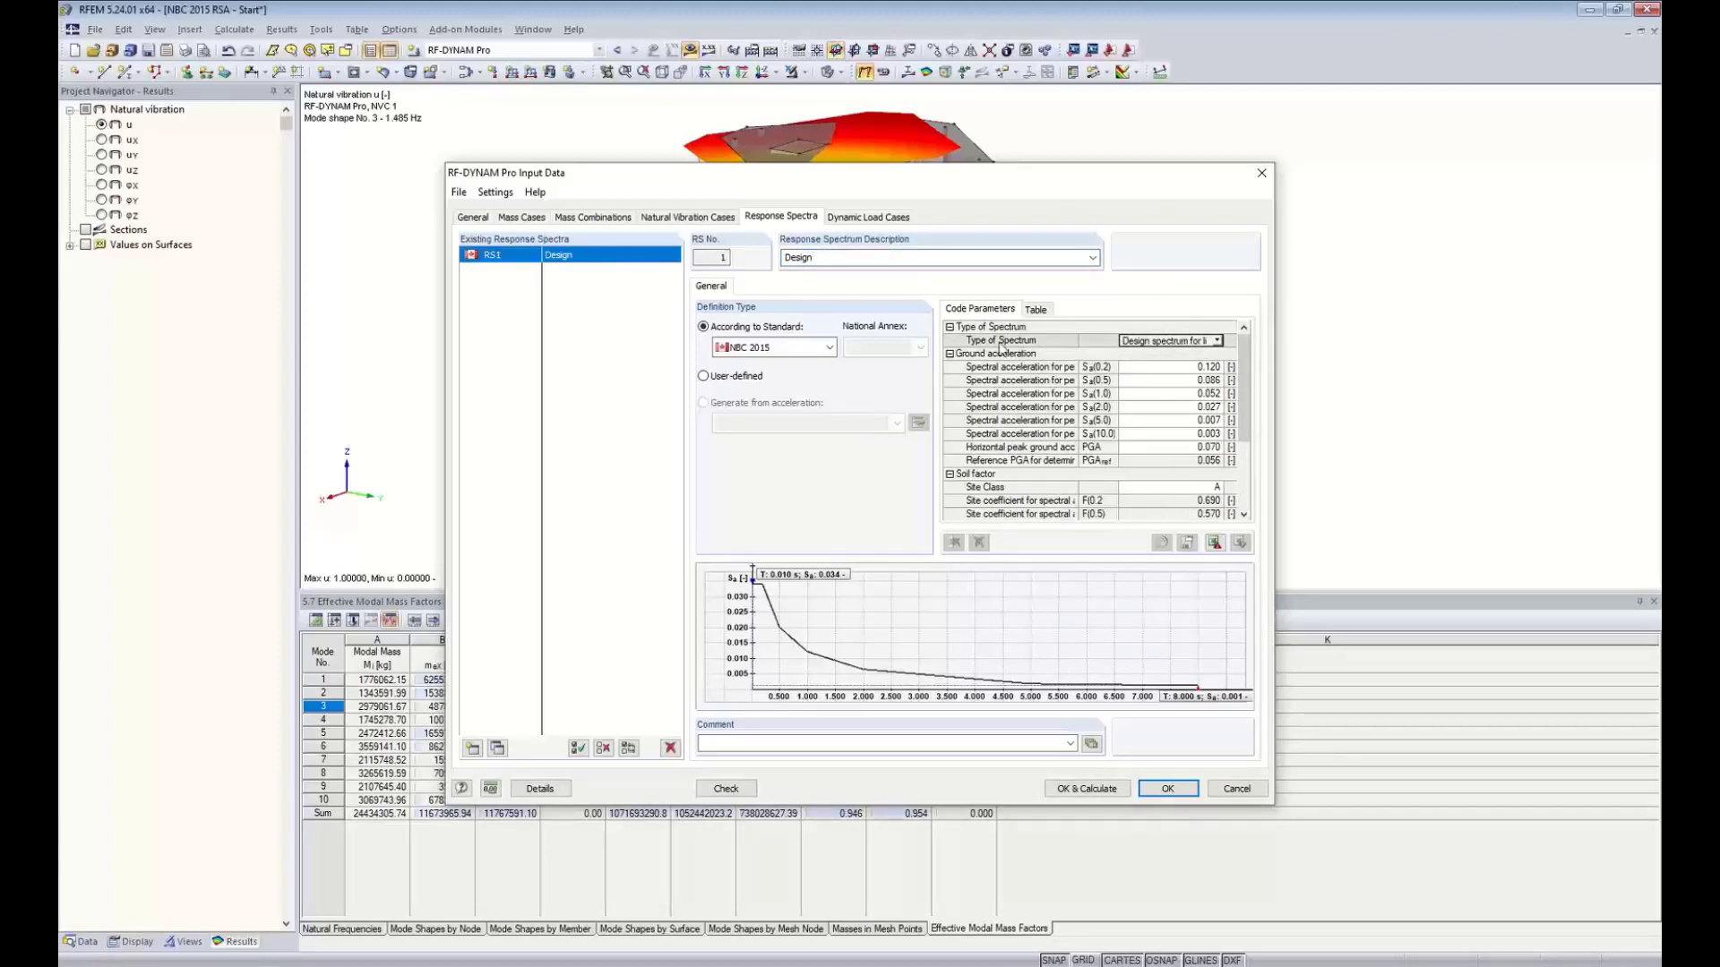
click(1217, 342)
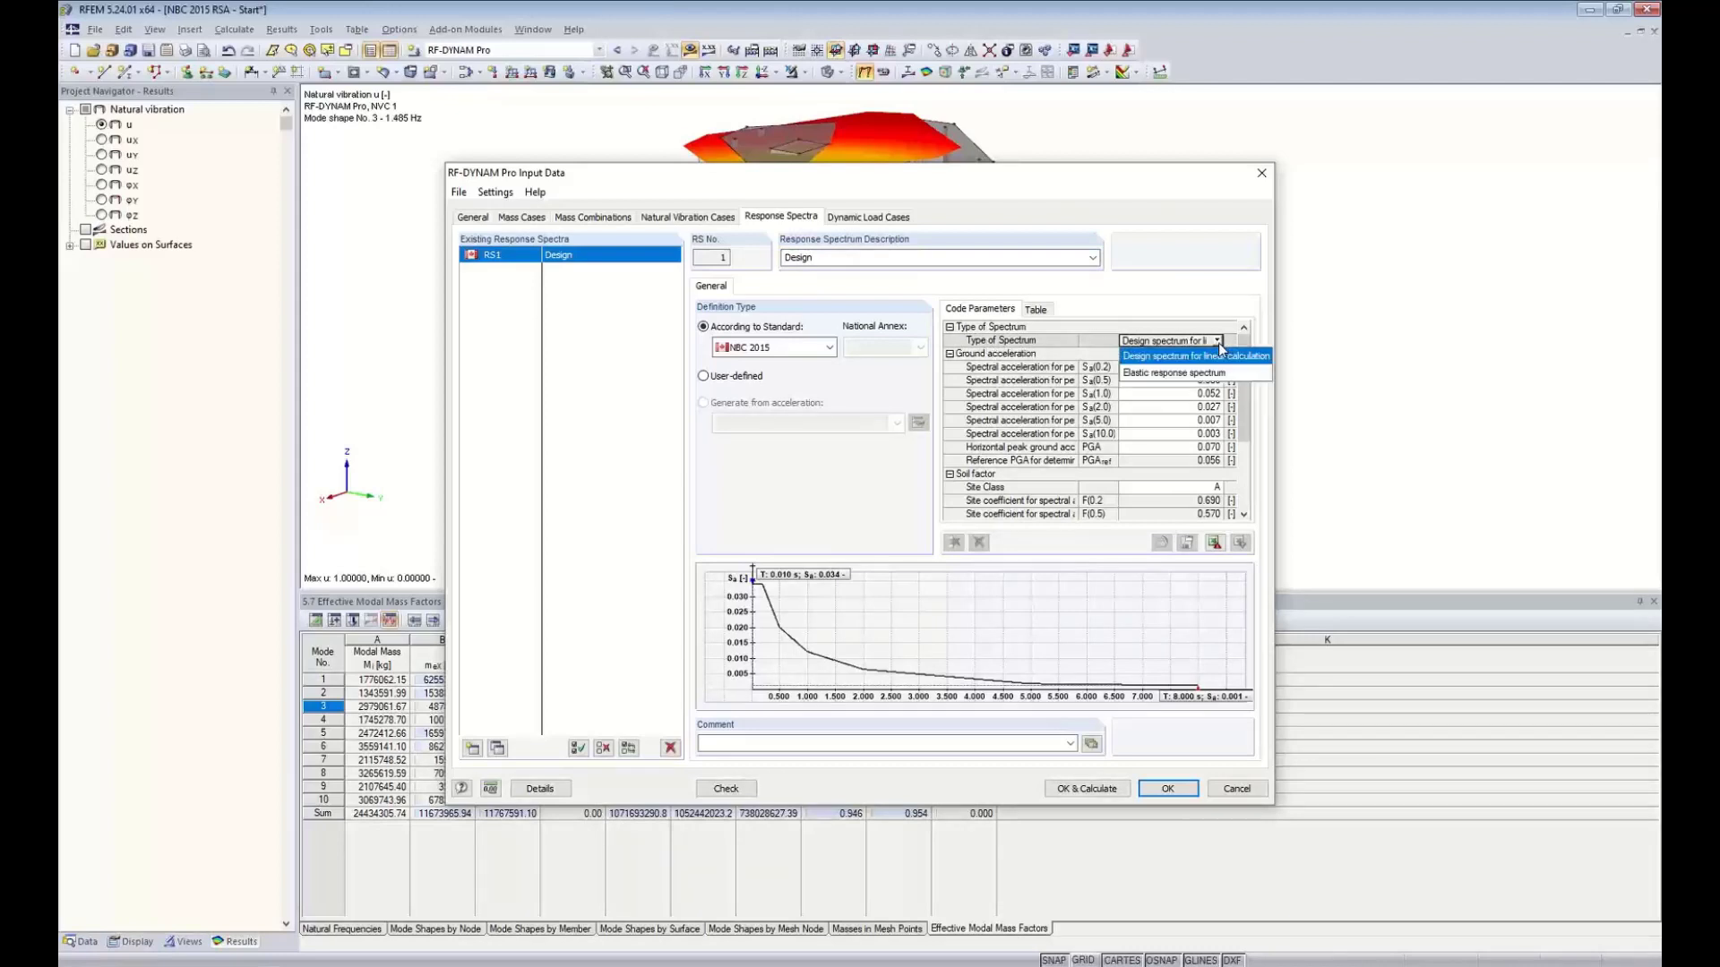
click(1166, 360)
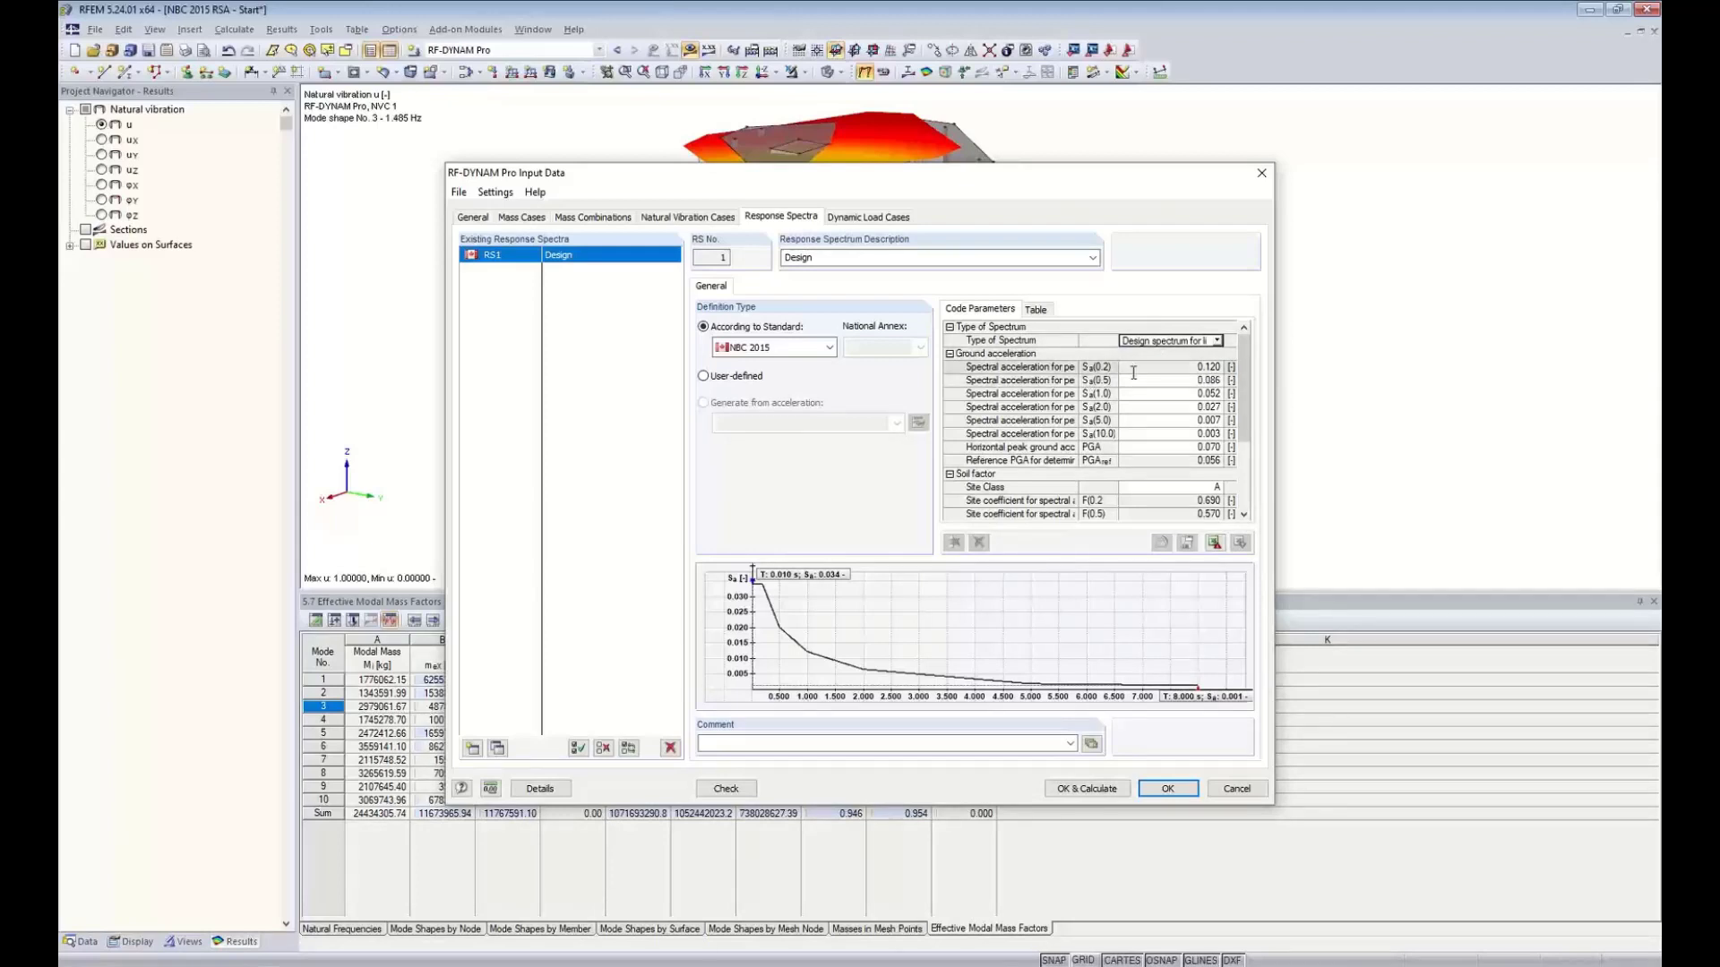
drag(1080, 368, 1131, 368)
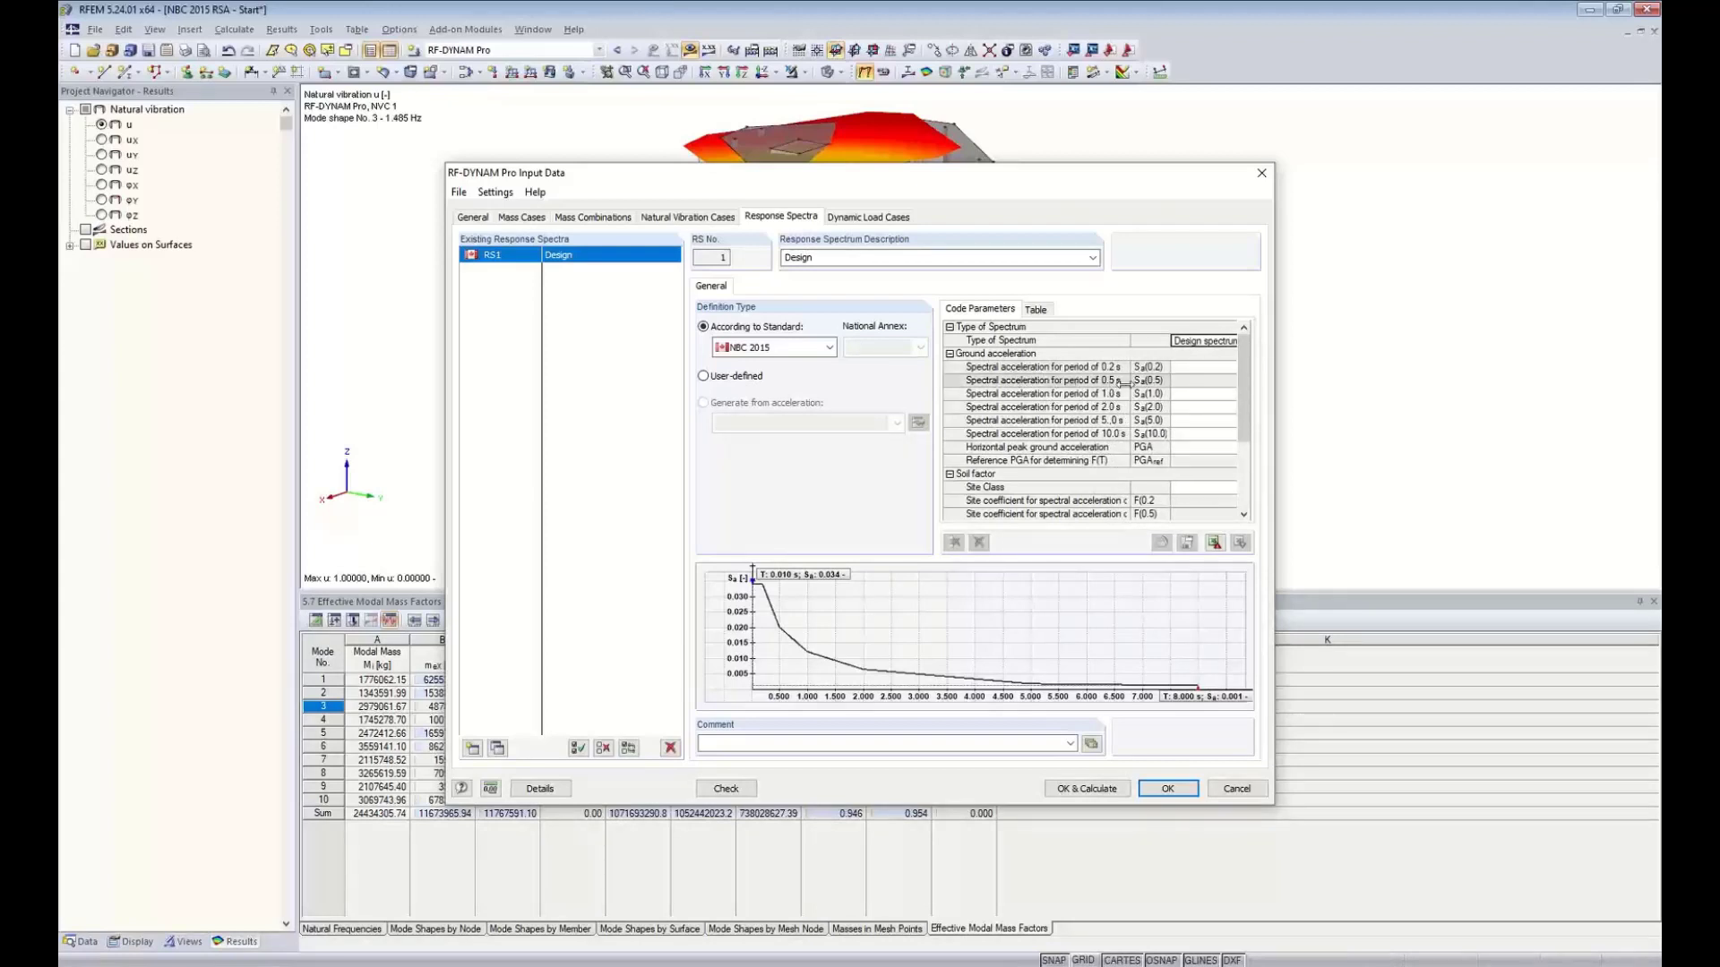
drag(1127, 380, 1069, 380)
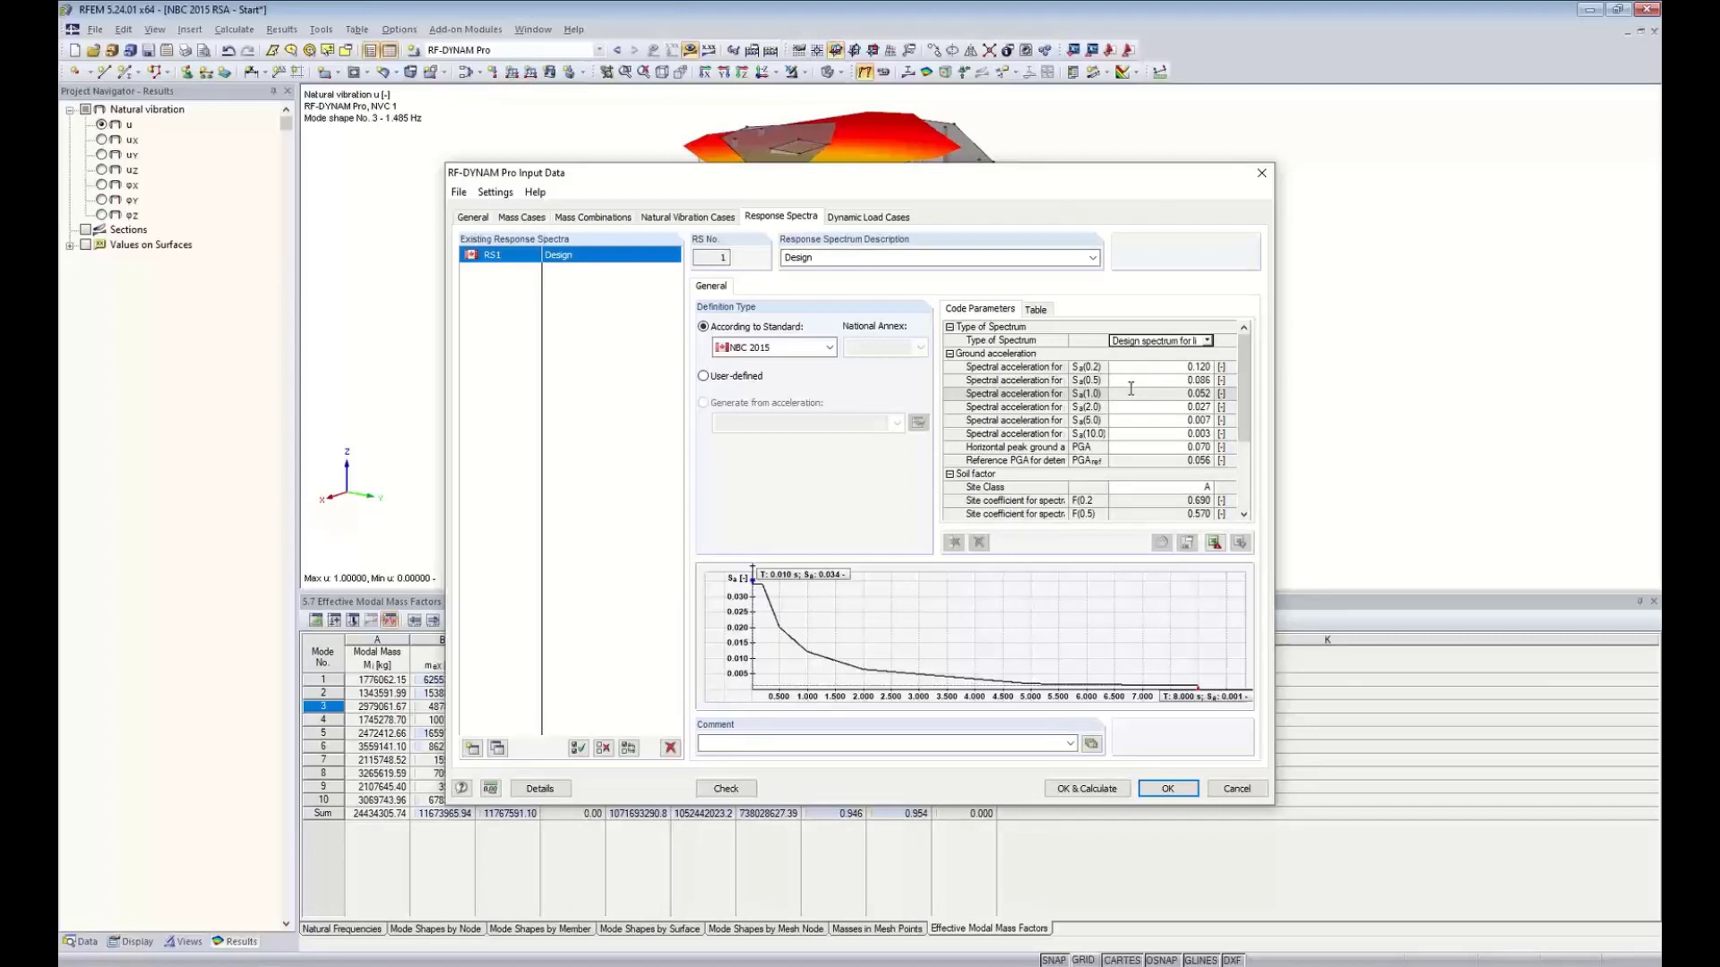
Switch to the web browser showing Dlubal's Geo-Zone Tool with the seismic zone map
key(Escape)
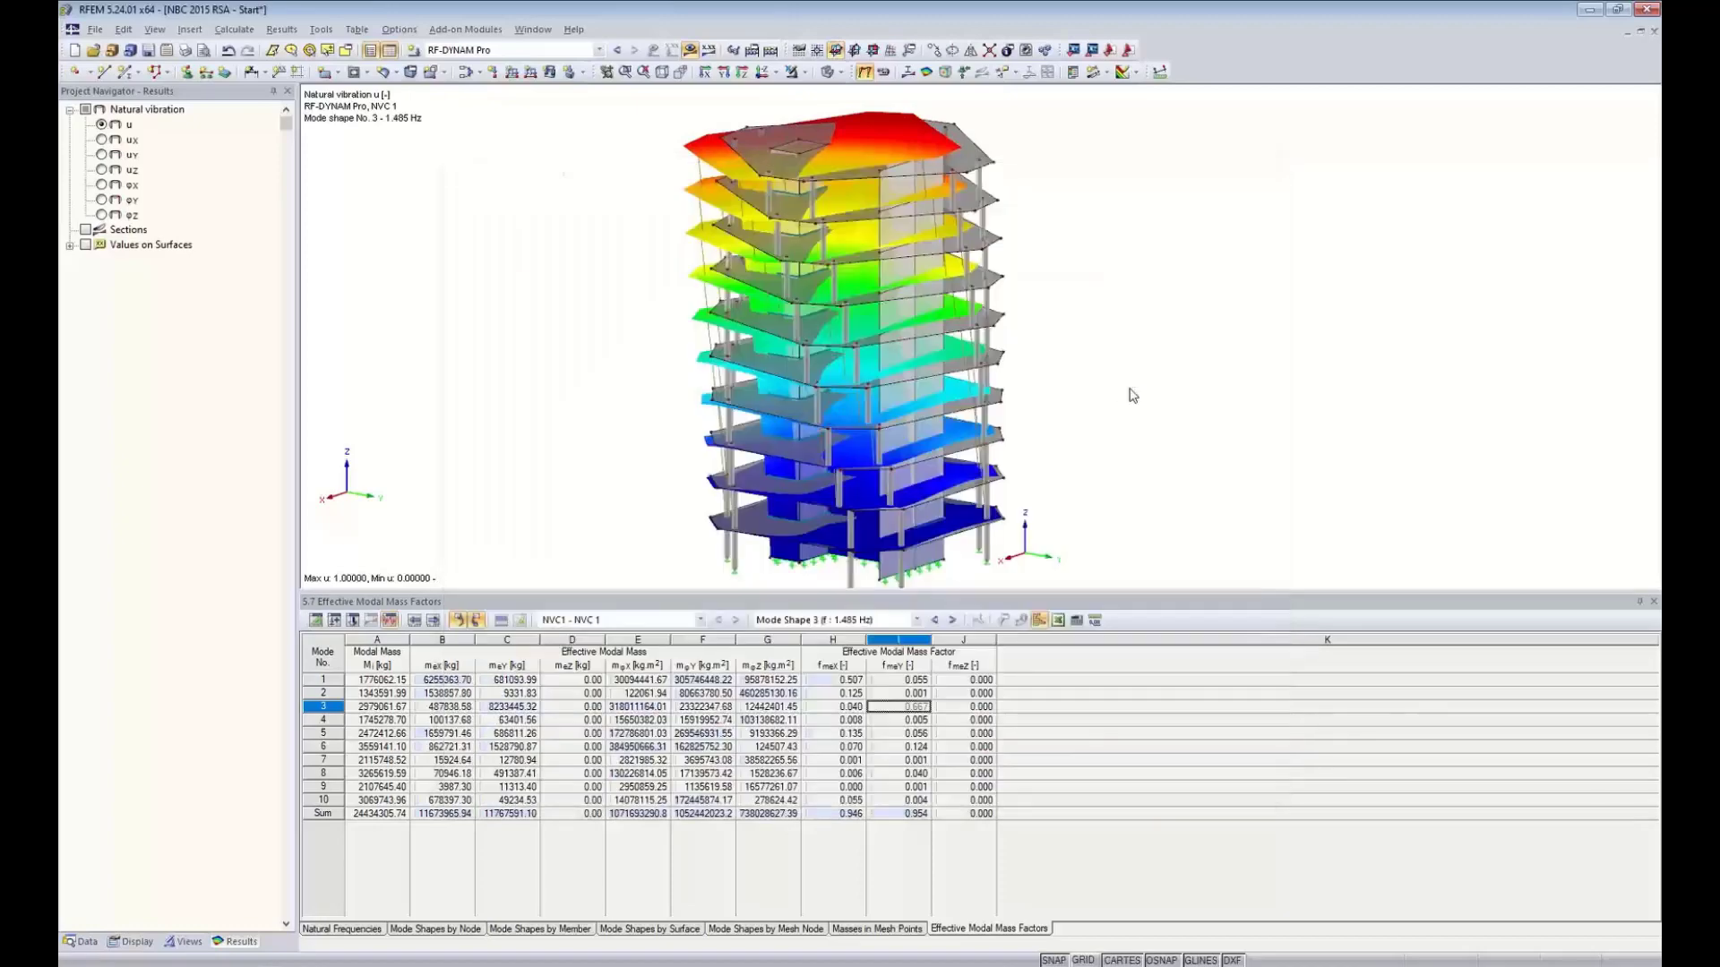
key(super+Tab)
click(800, 556)
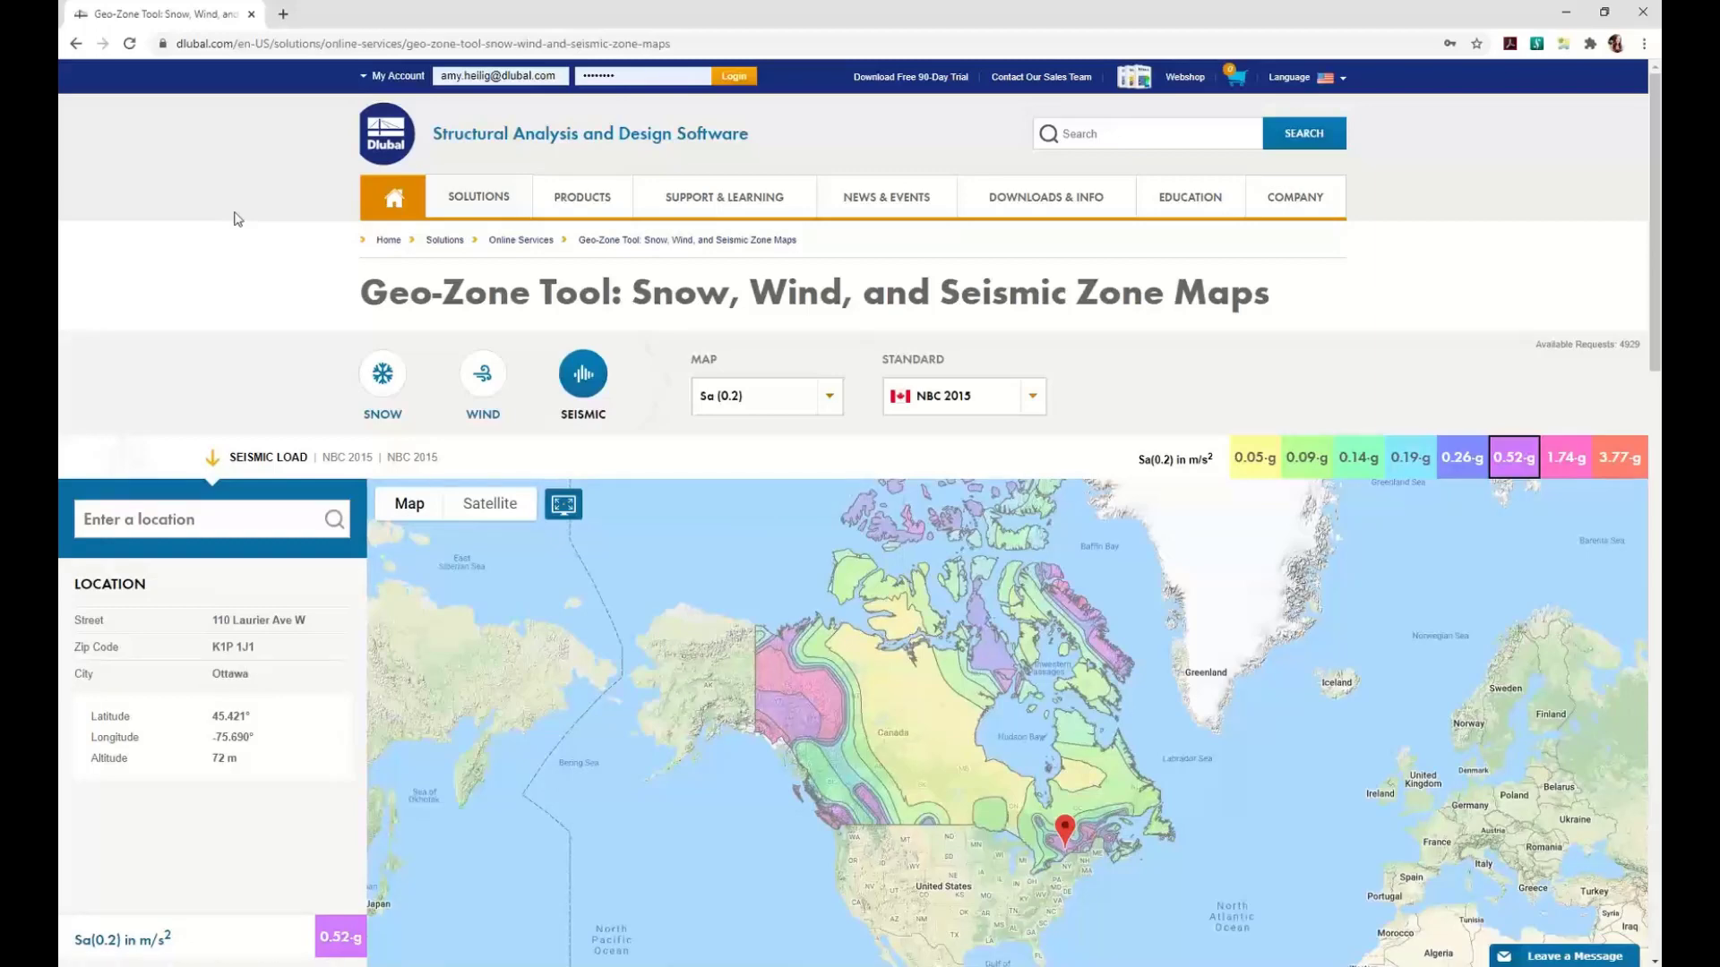
mouse_move(455, 207)
scroll(274, 324, down, 1)
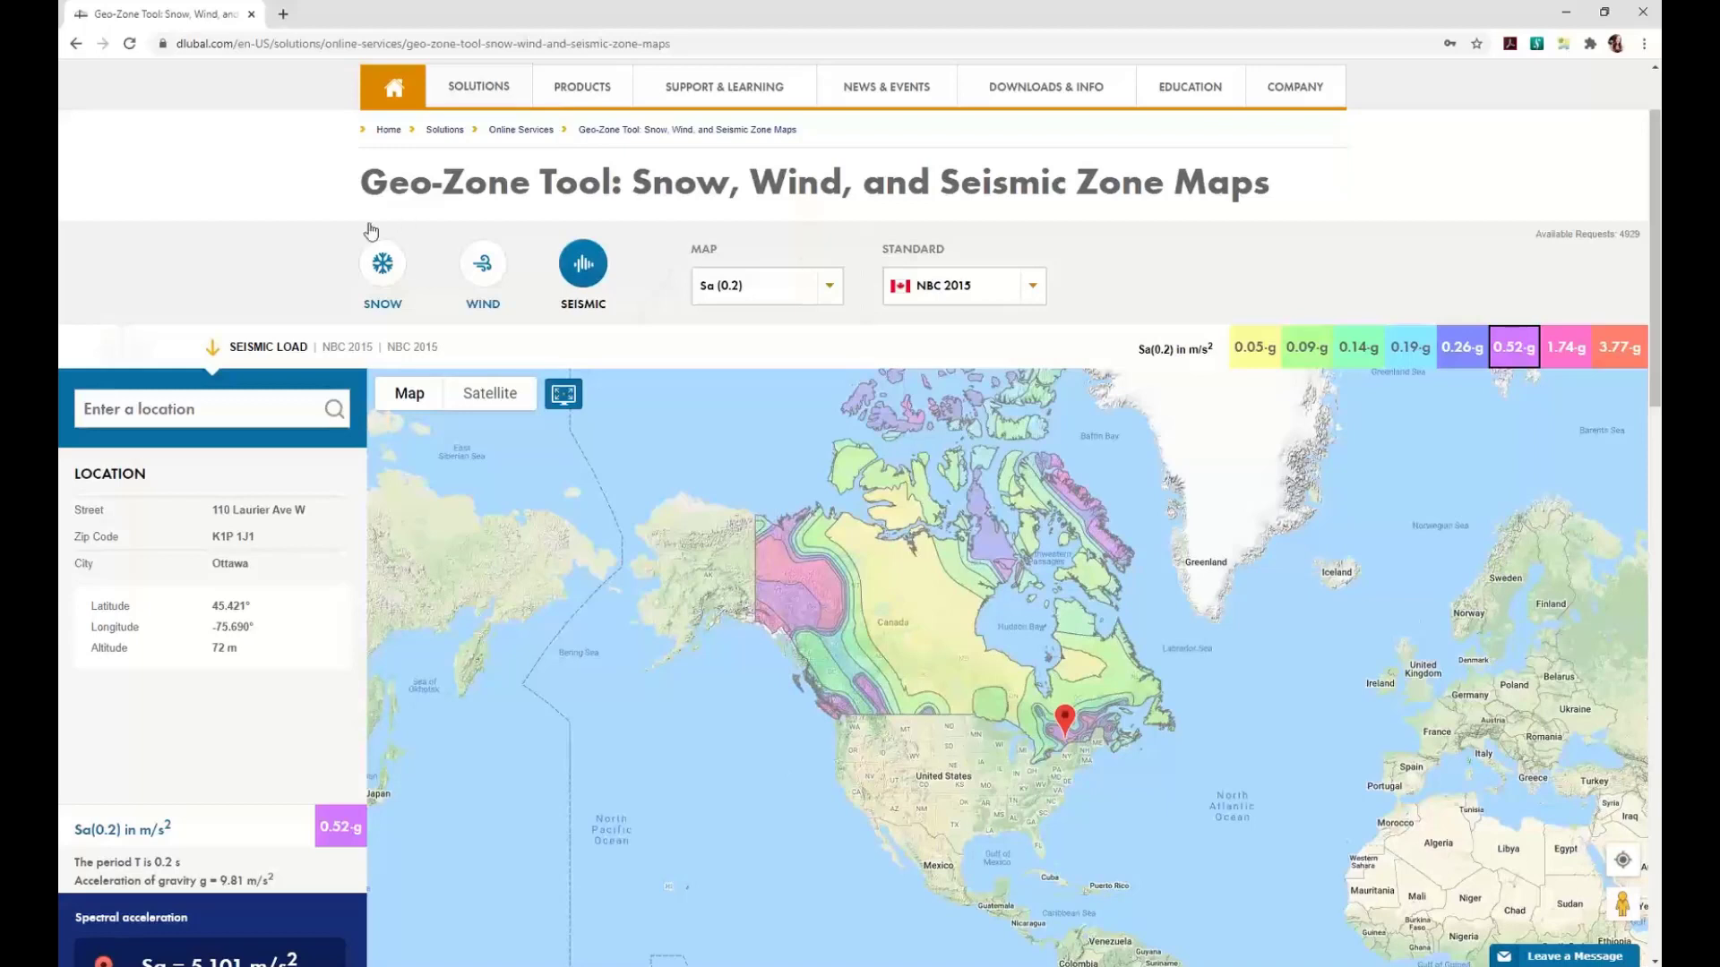
Look through the seismic standards offered by the Geo-Zone Tool, keeping NBC 2015 selected
click(1033, 287)
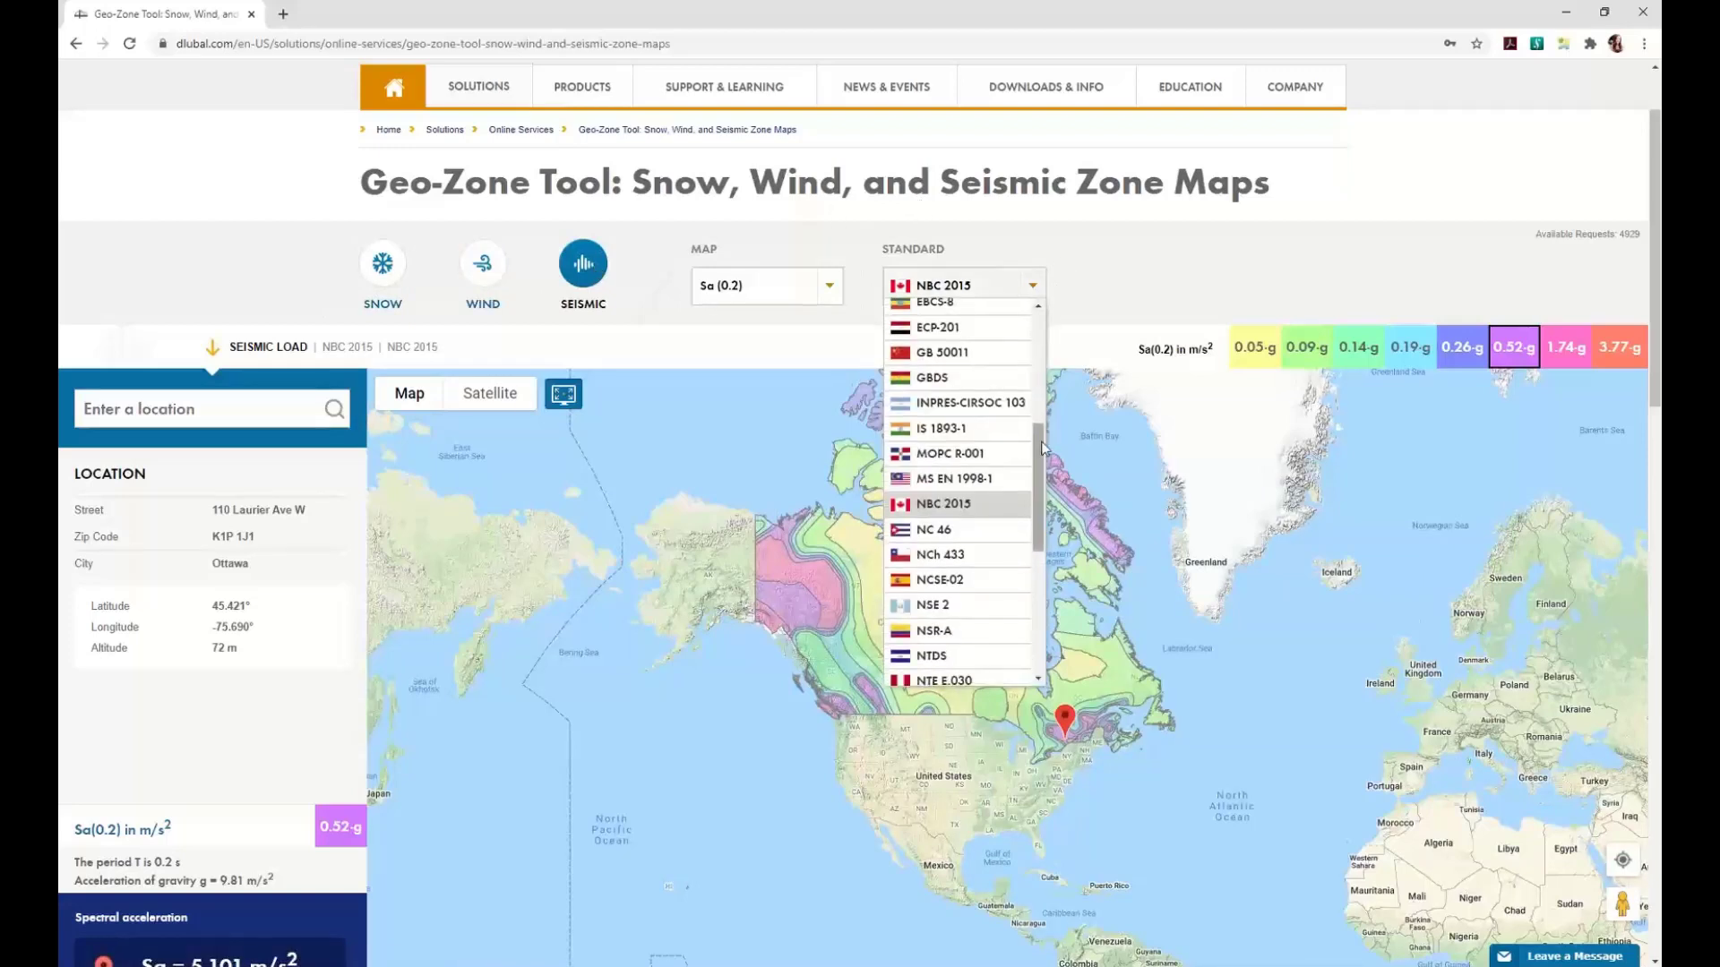
drag(1037, 439, 1021, 506)
scroll(1021, 507, down, 1)
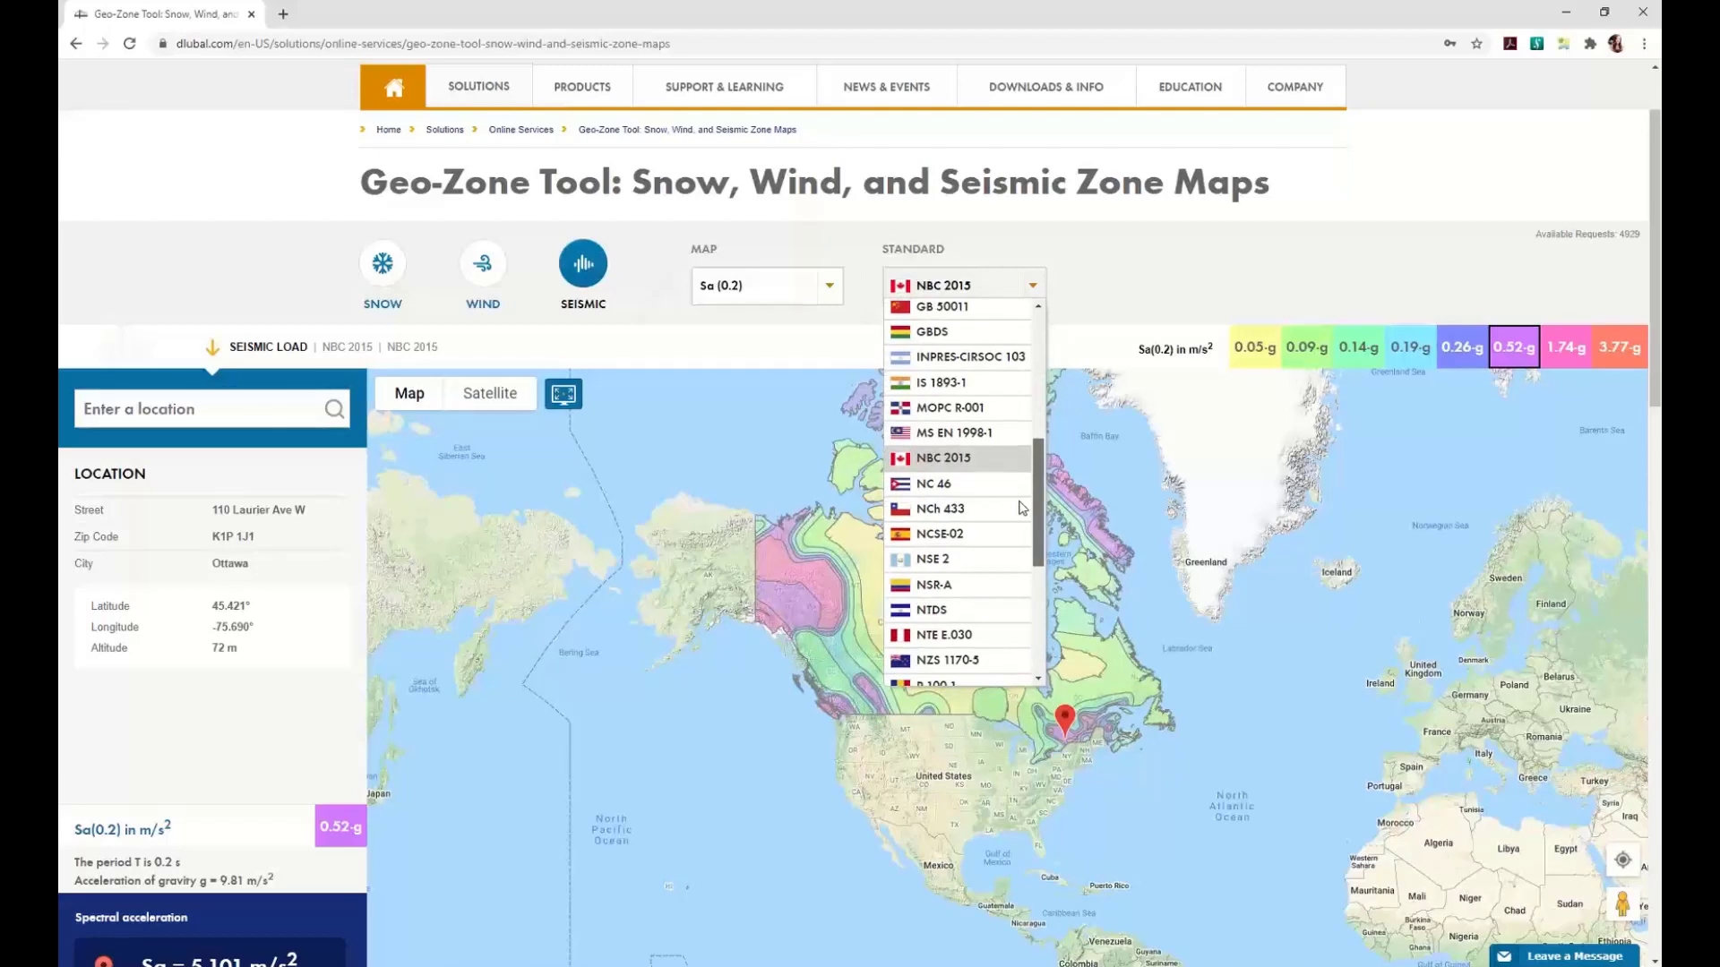
click(1162, 295)
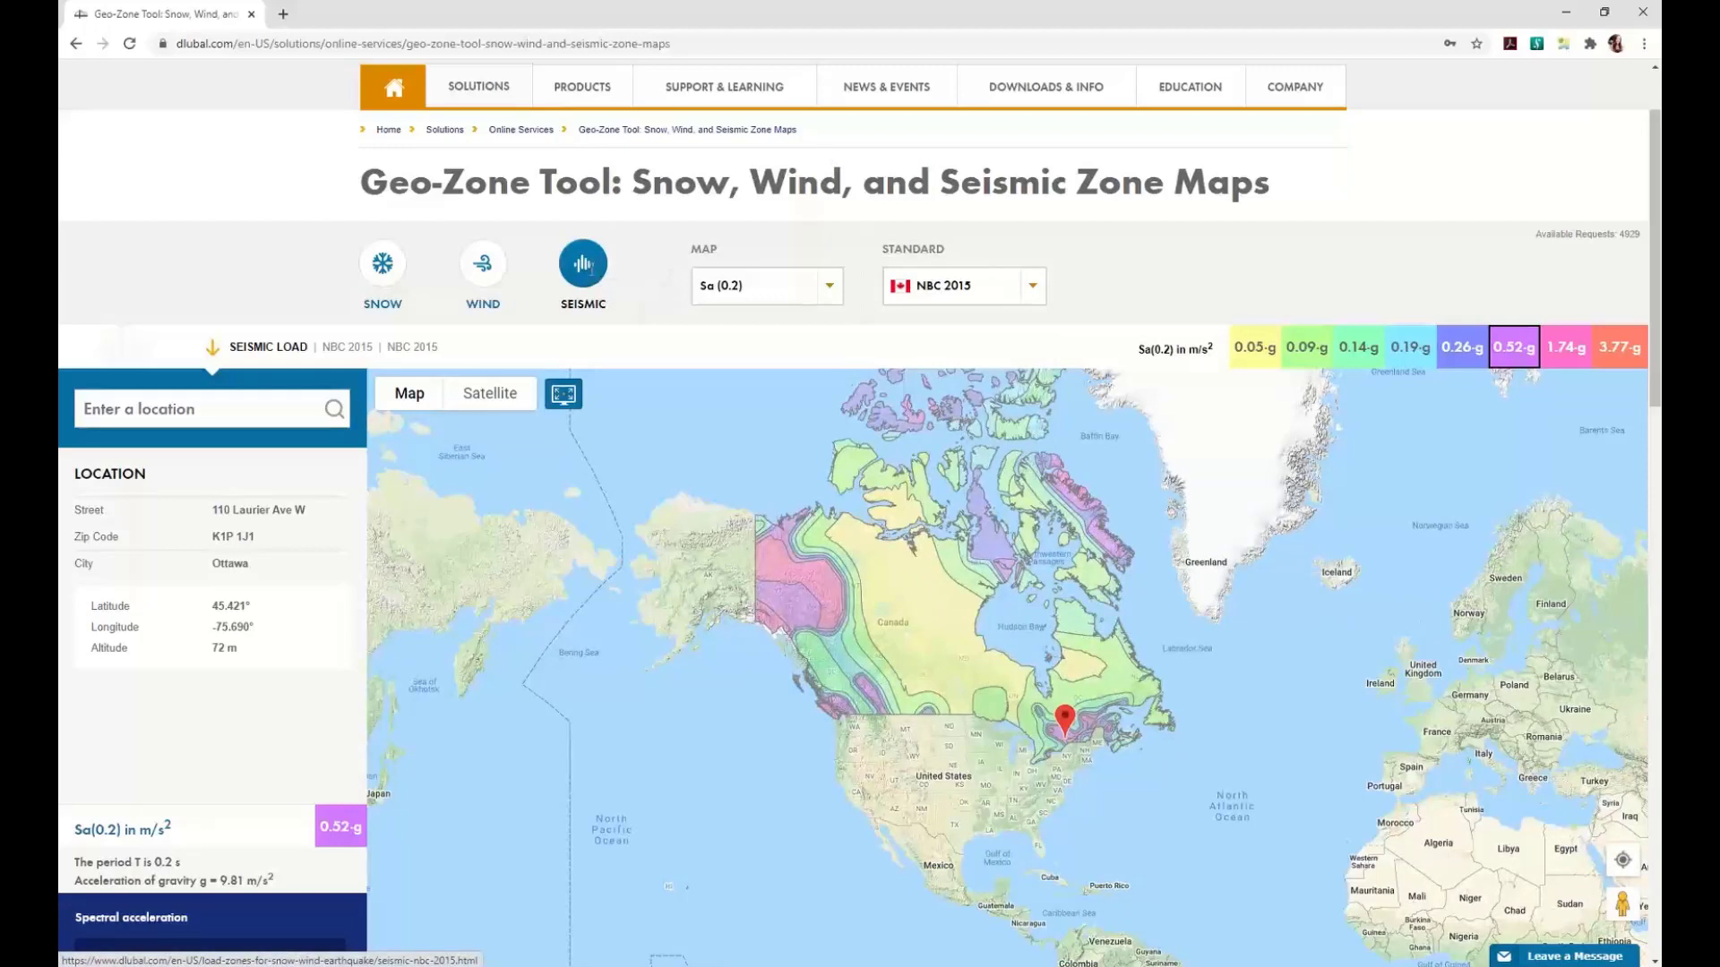
Set the seismic map location to Calgary, AB, Canada
click(124, 416)
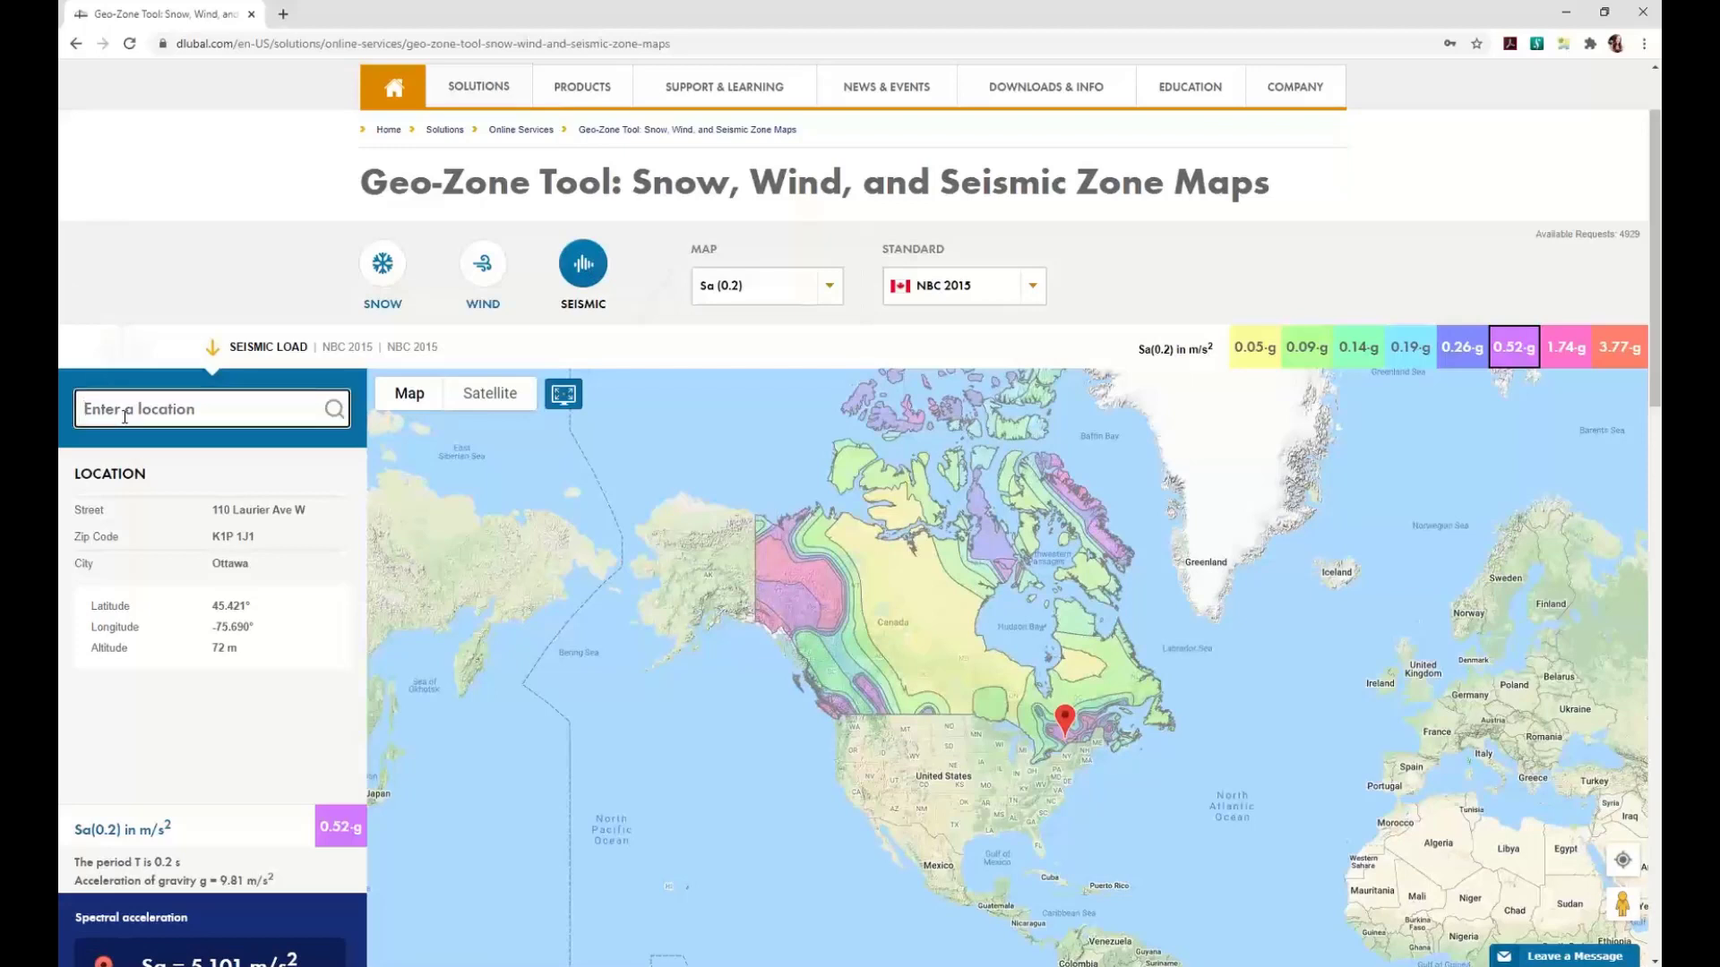
text(Cal)
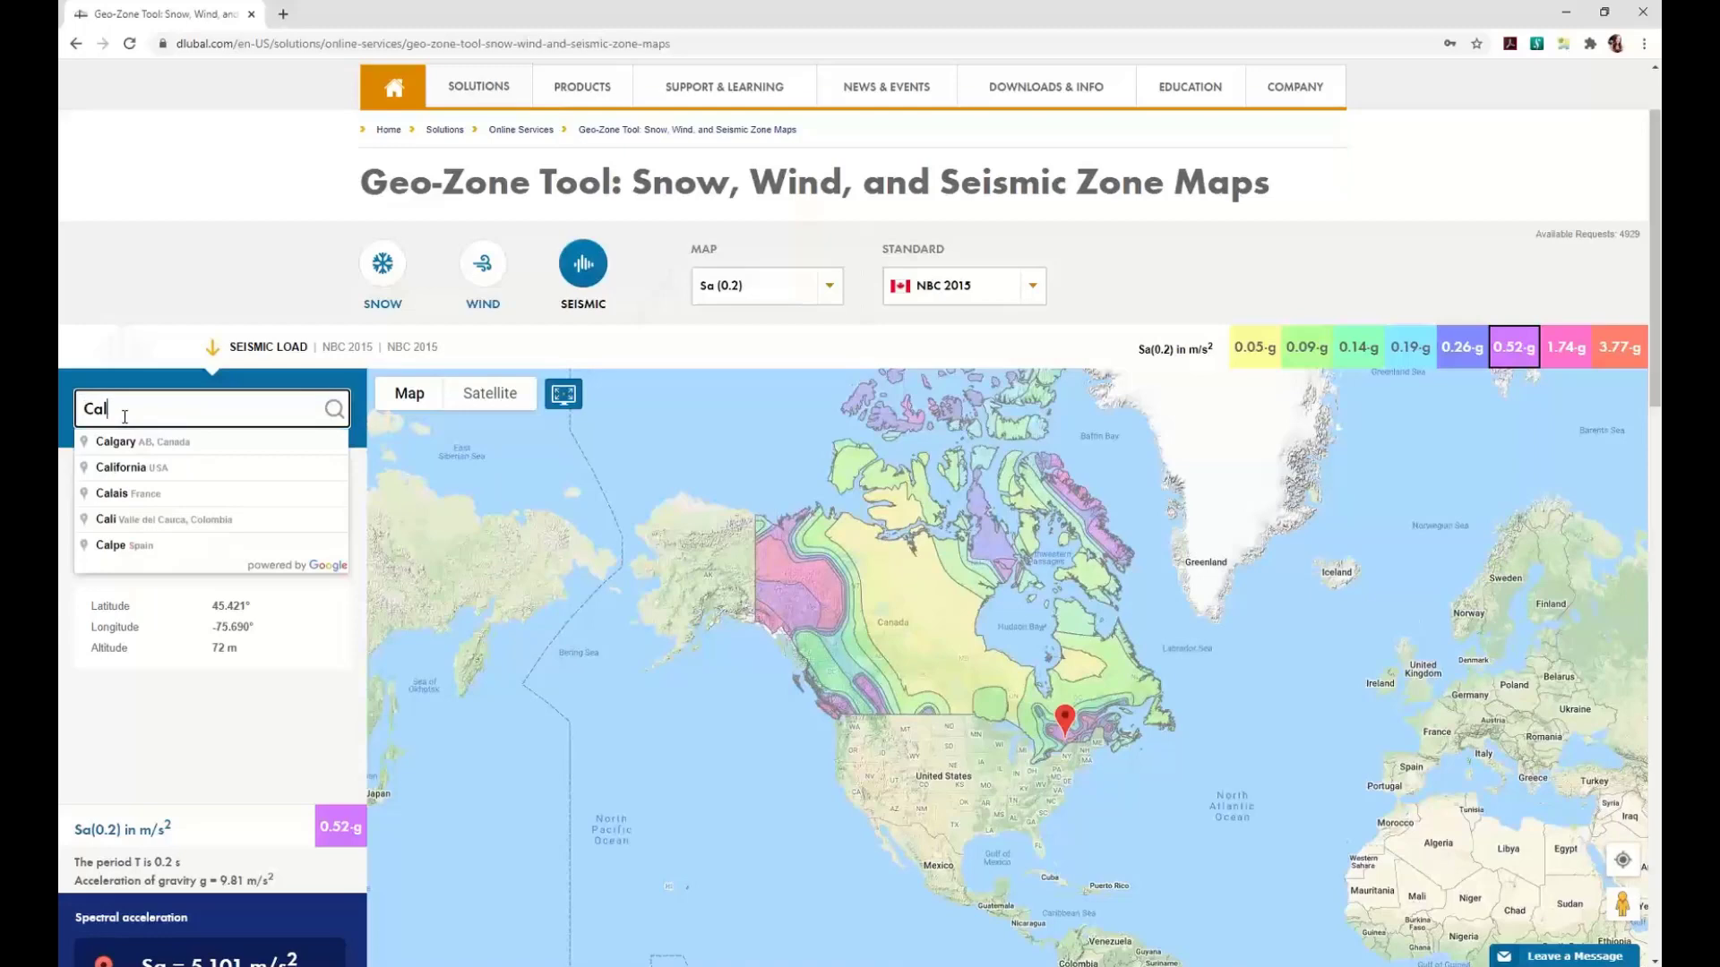
click(136, 441)
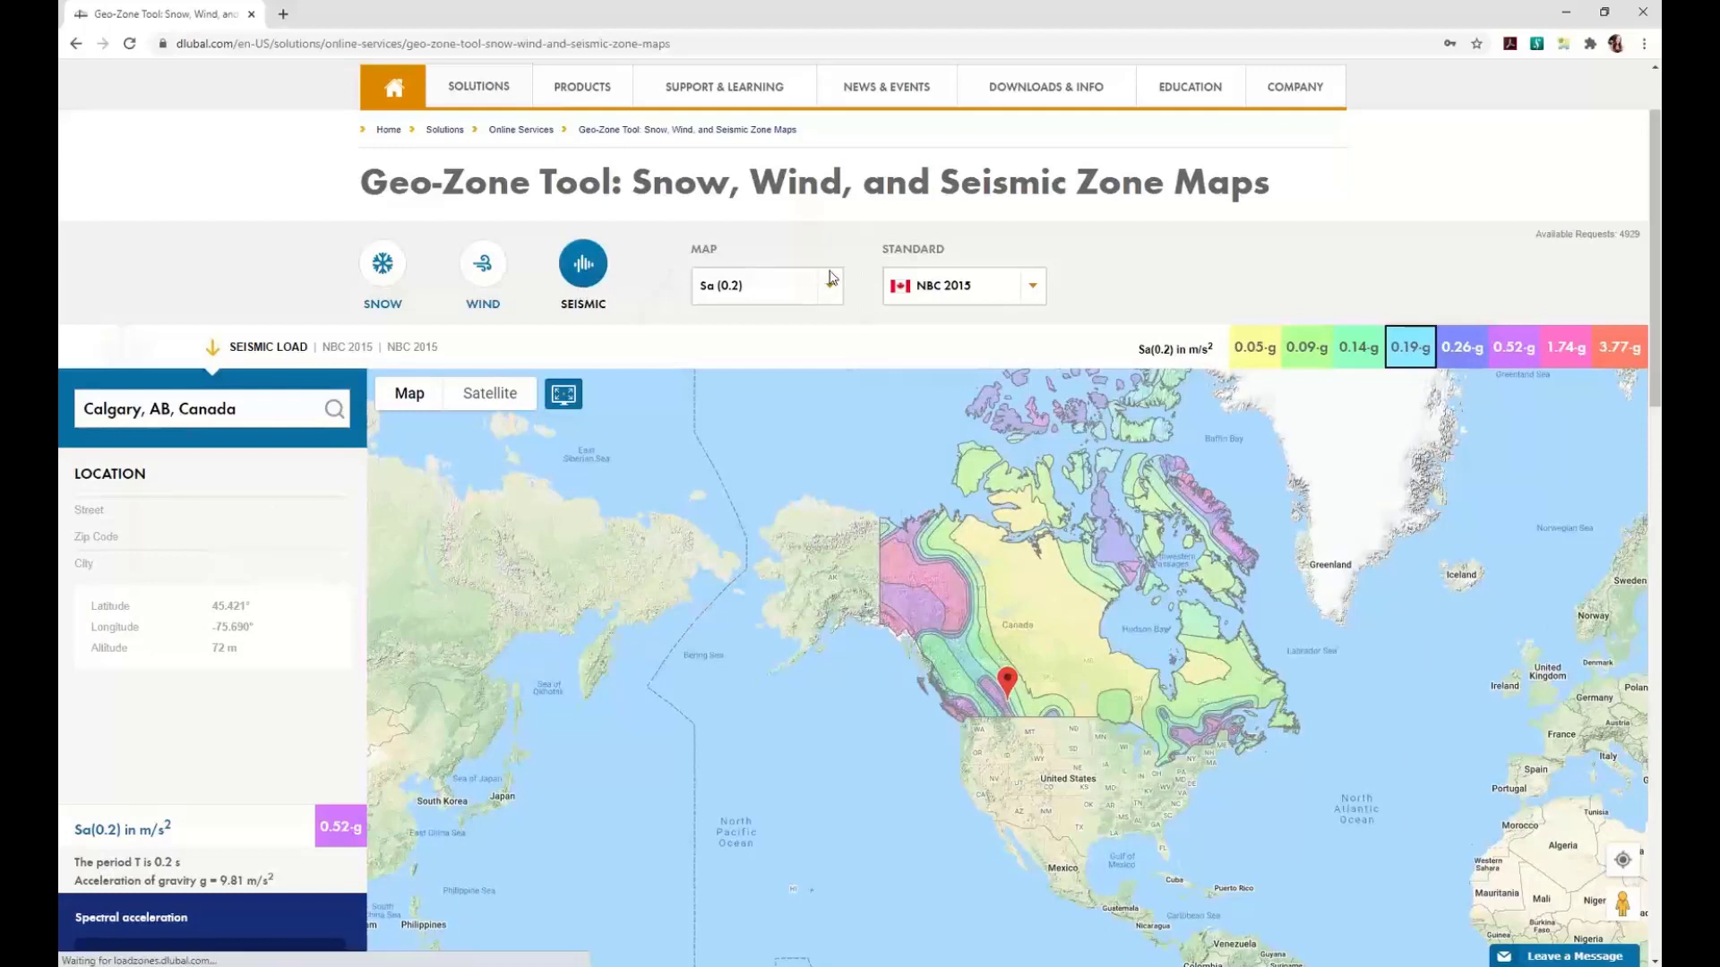
Review the available seismic map types and read the Sa(0.2) spectral acceleration for Calgary
click(829, 286)
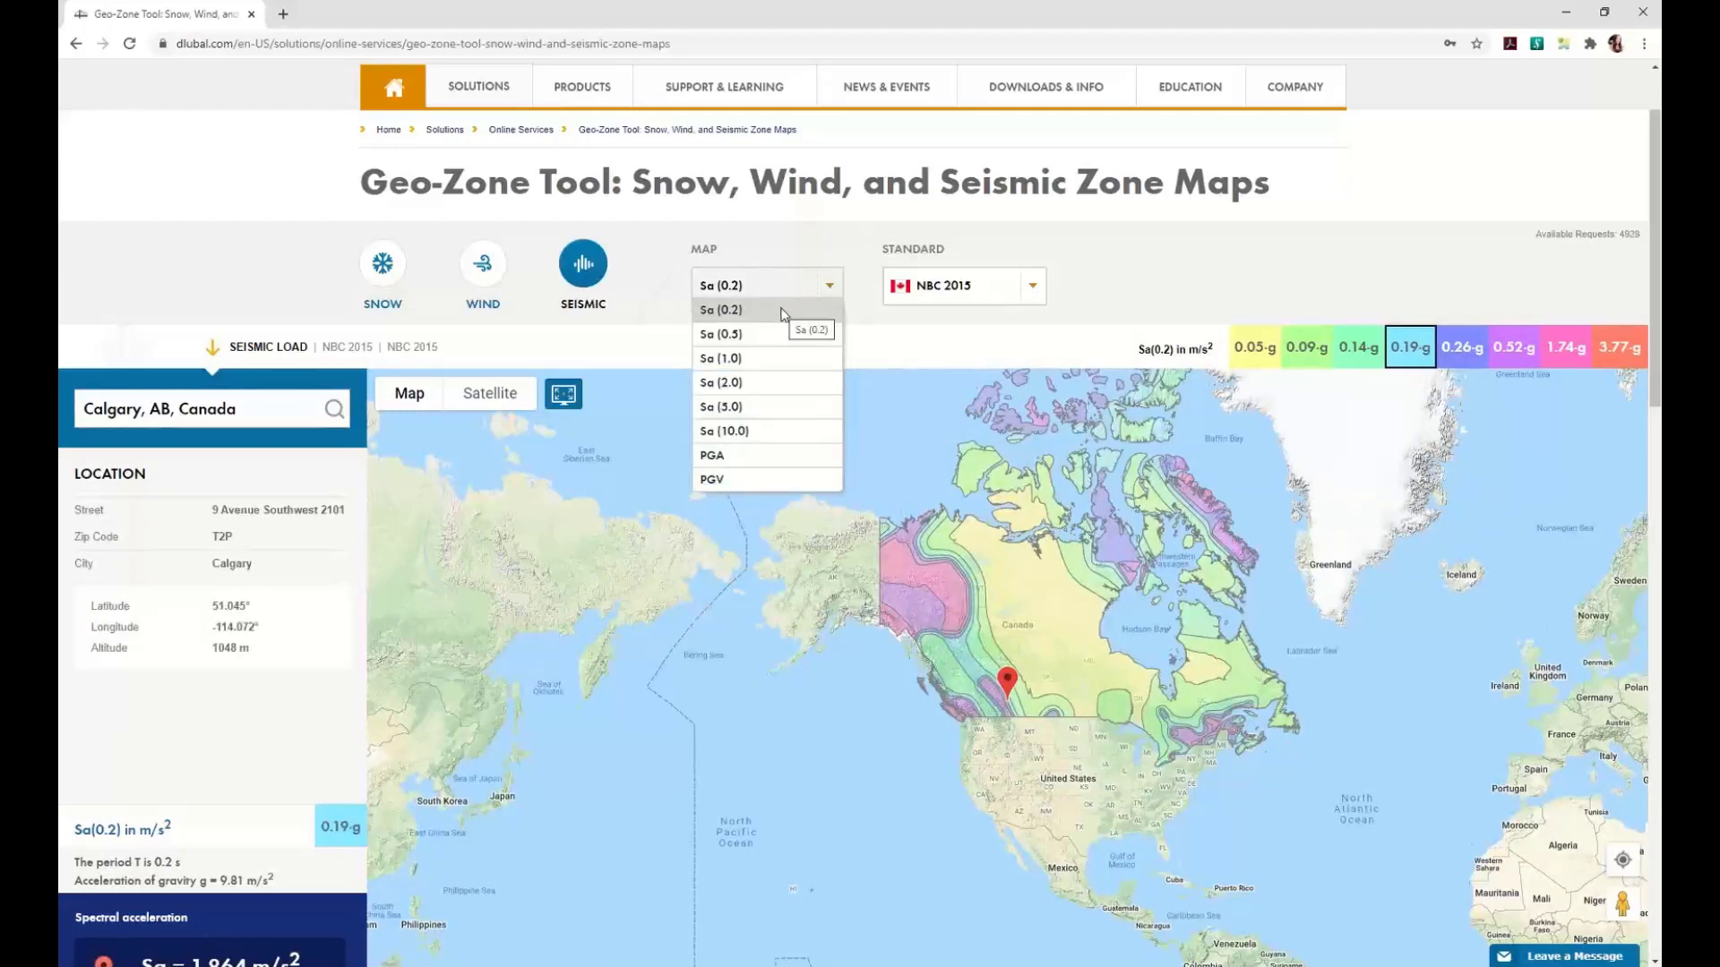
click(879, 339)
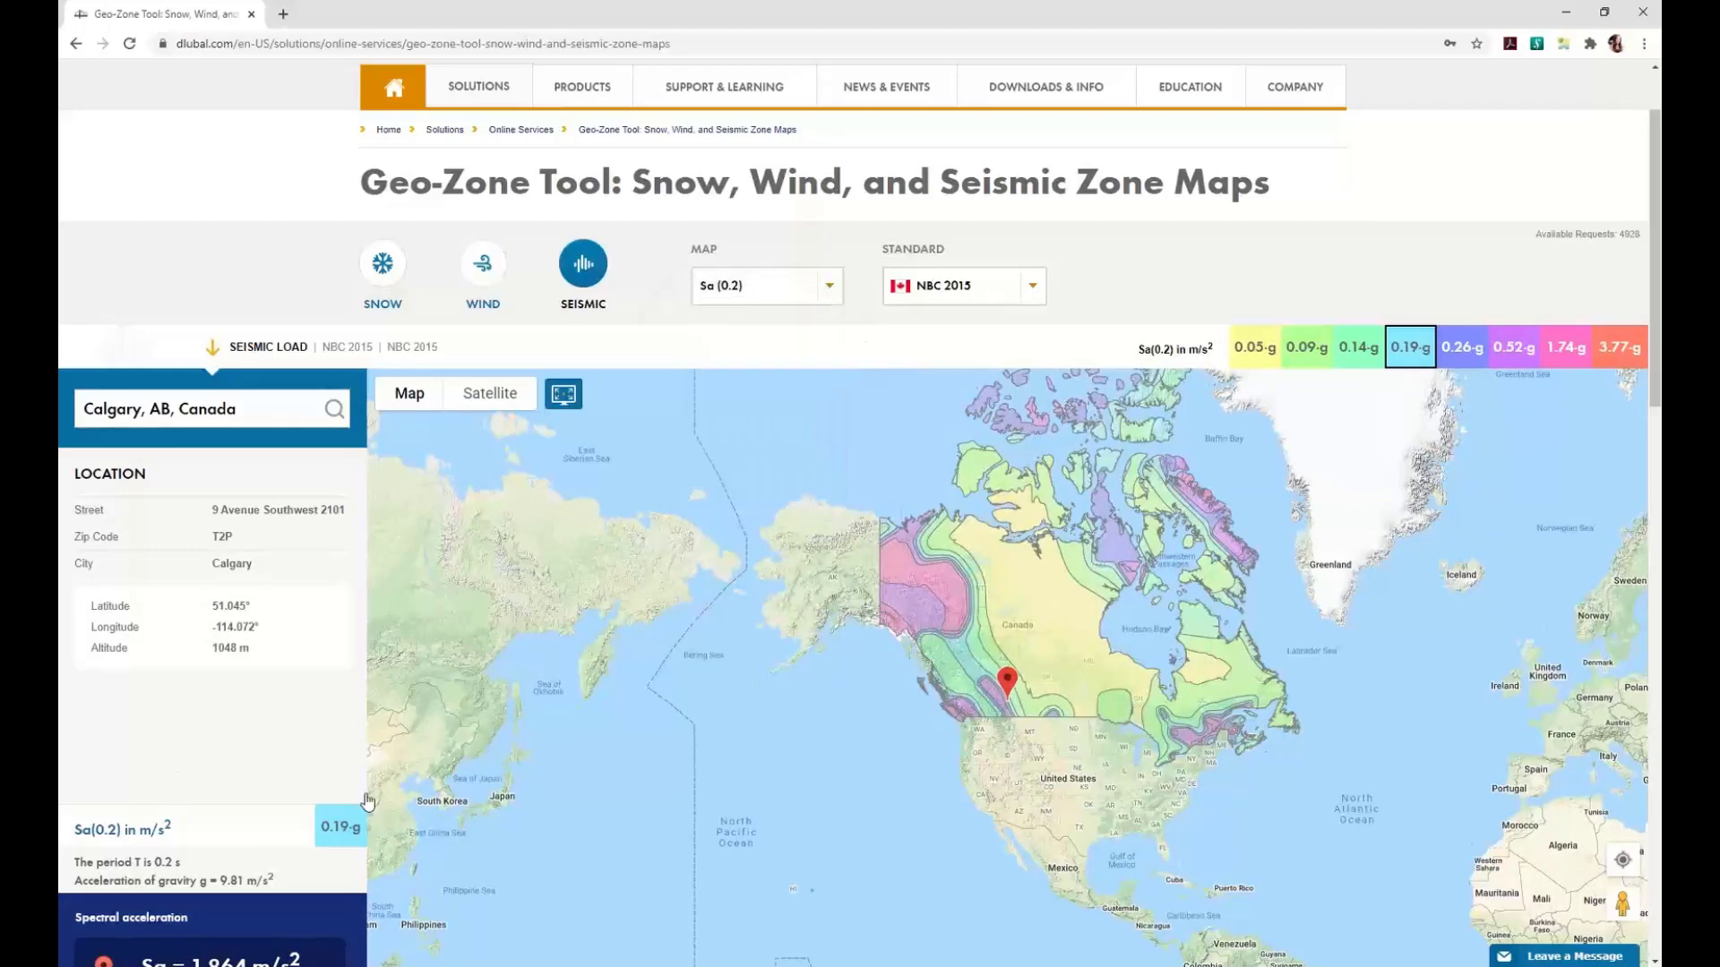
scroll(325, 813, down, 1)
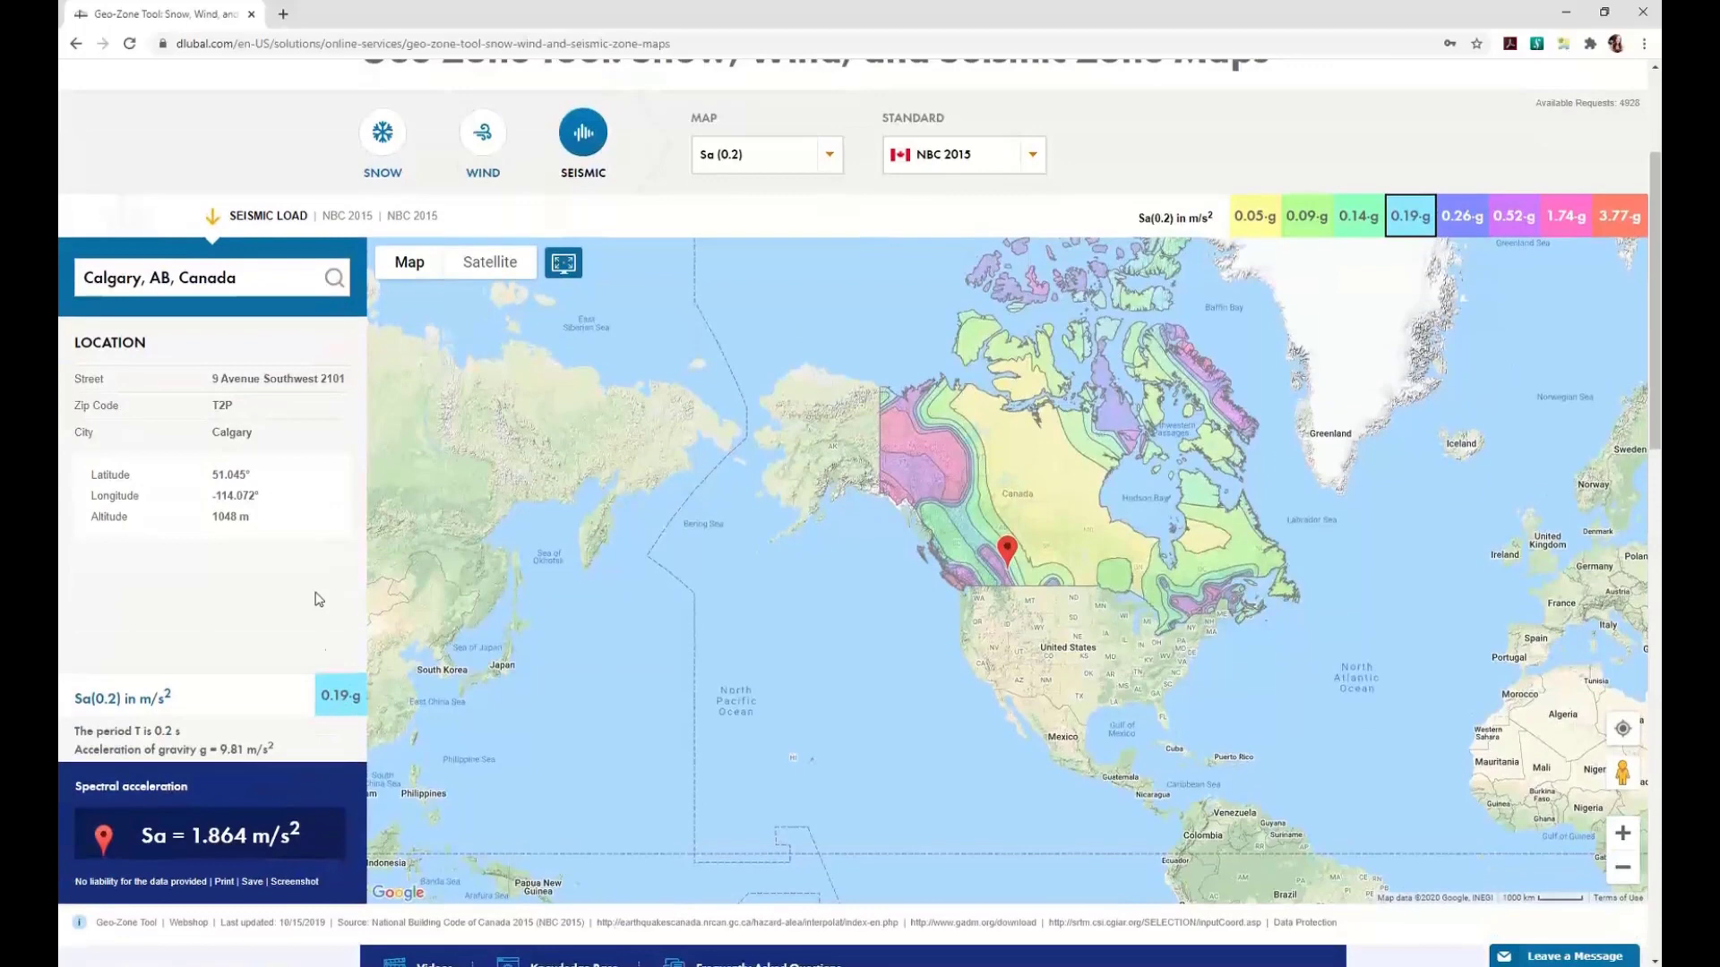
scroll(314, 600, up, 2)
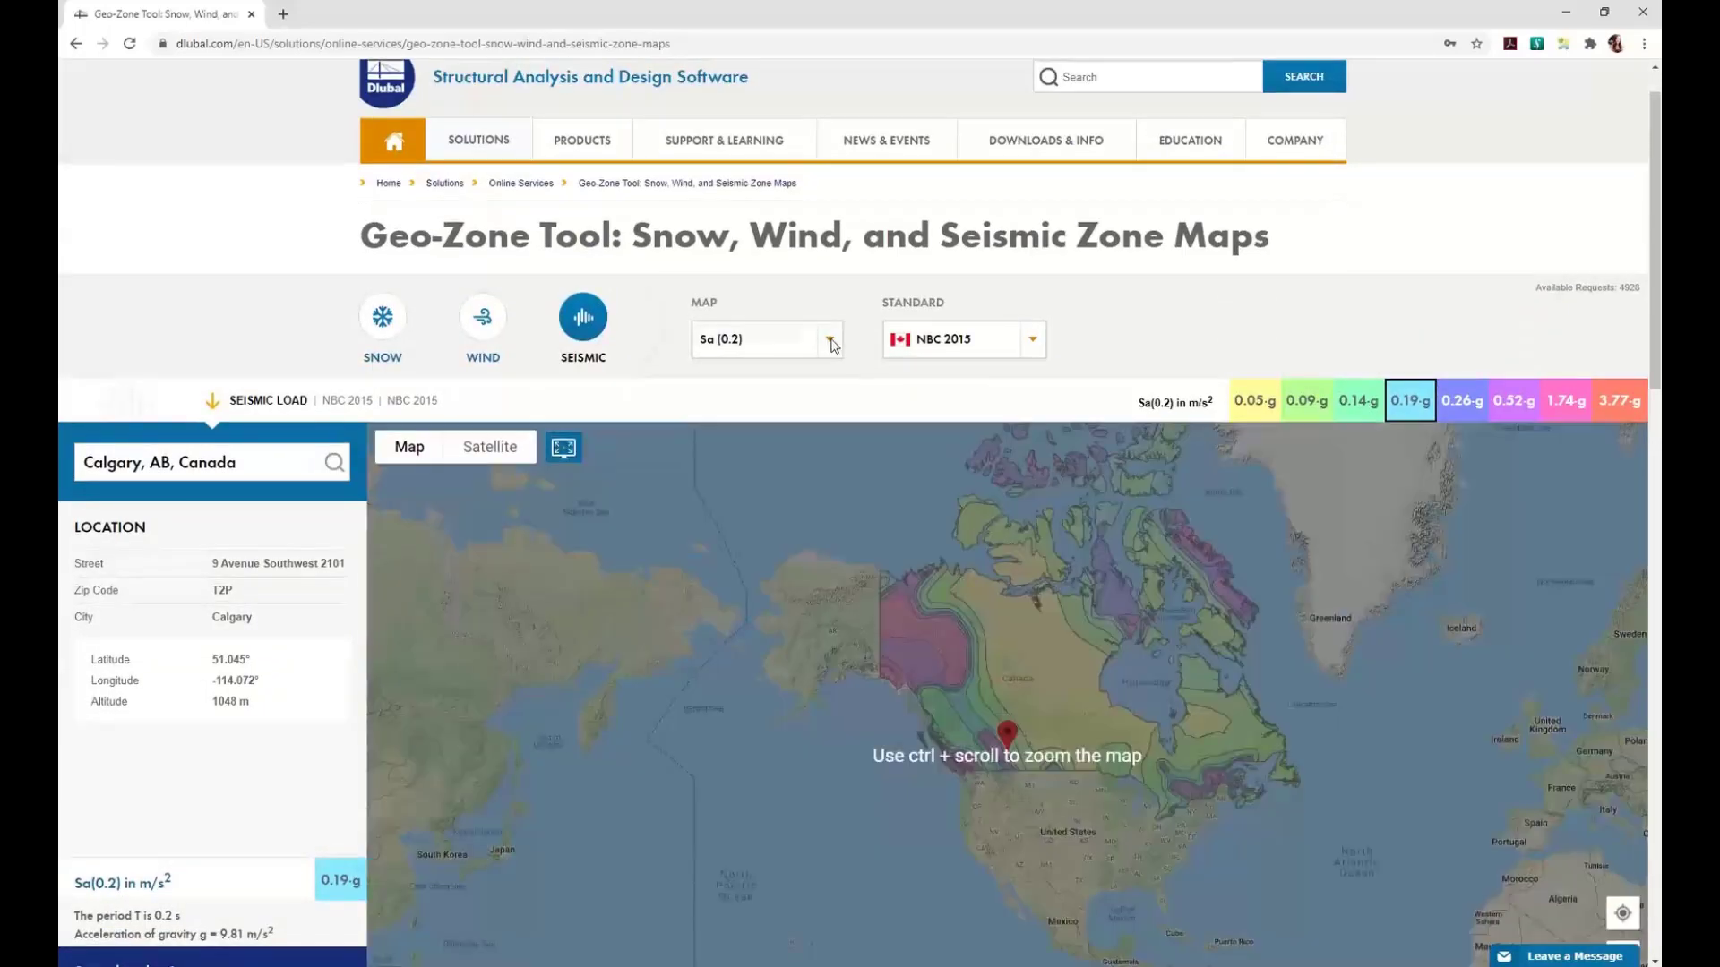
Show the Sa (0.5) seismic map and read the spectral acceleration for Calgary
click(828, 342)
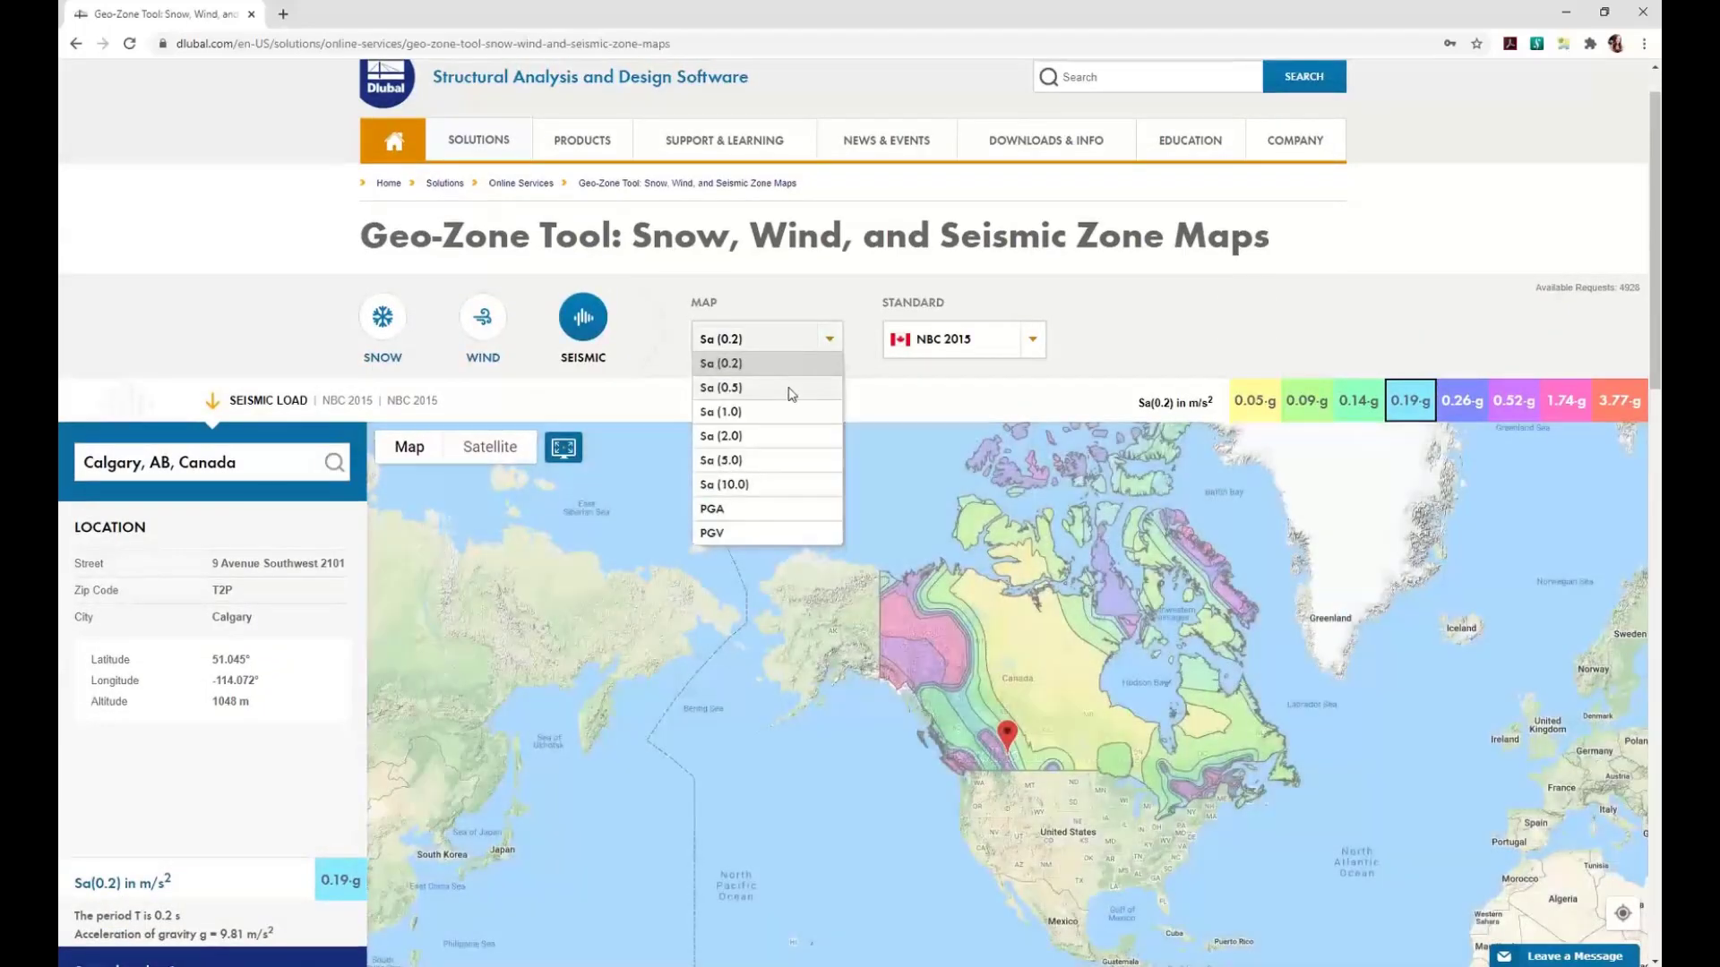
click(792, 394)
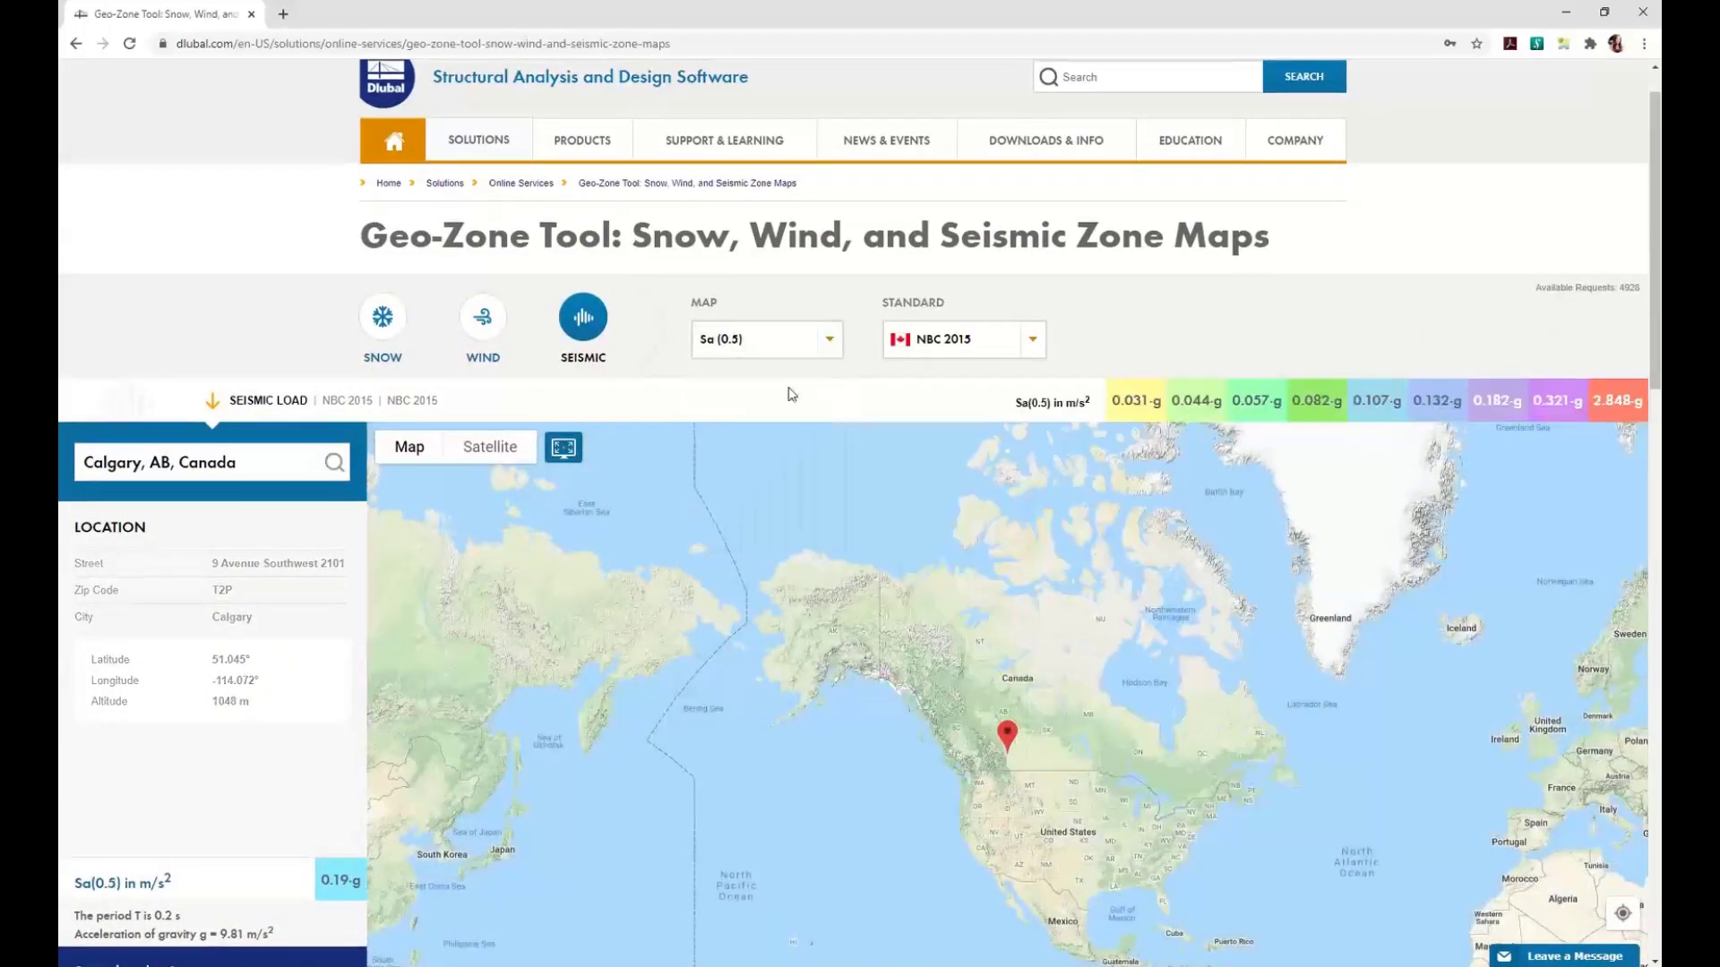
scroll(689, 298, down, 1)
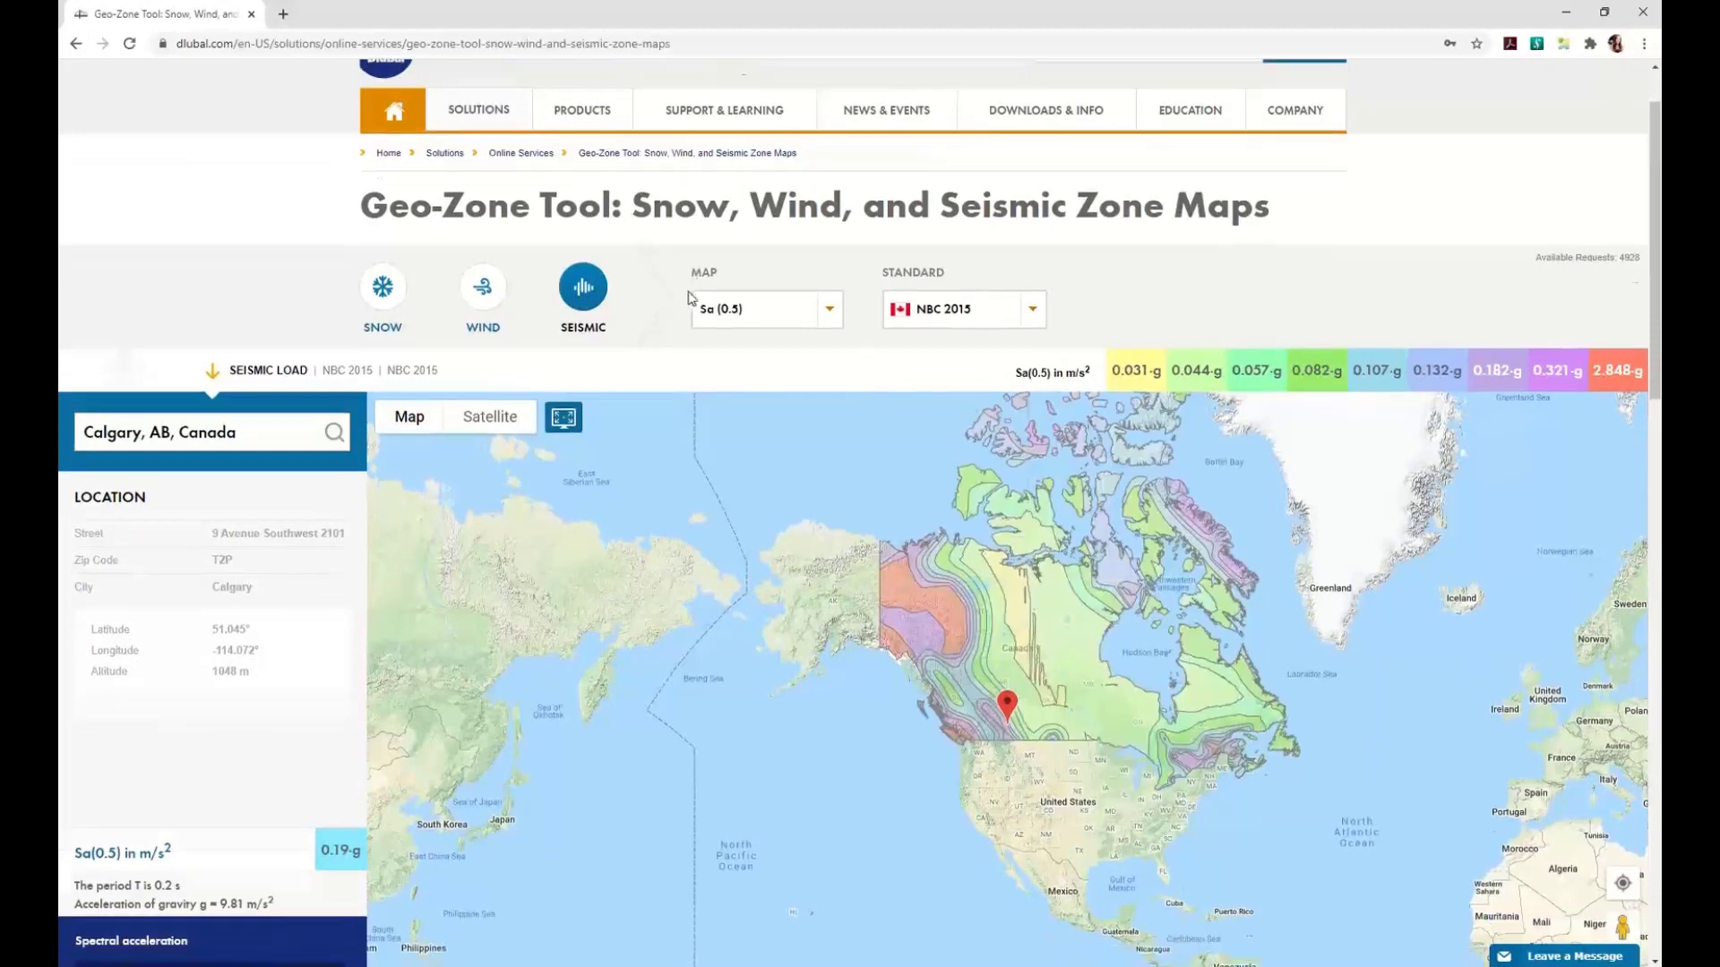
scroll(688, 298, down, 1)
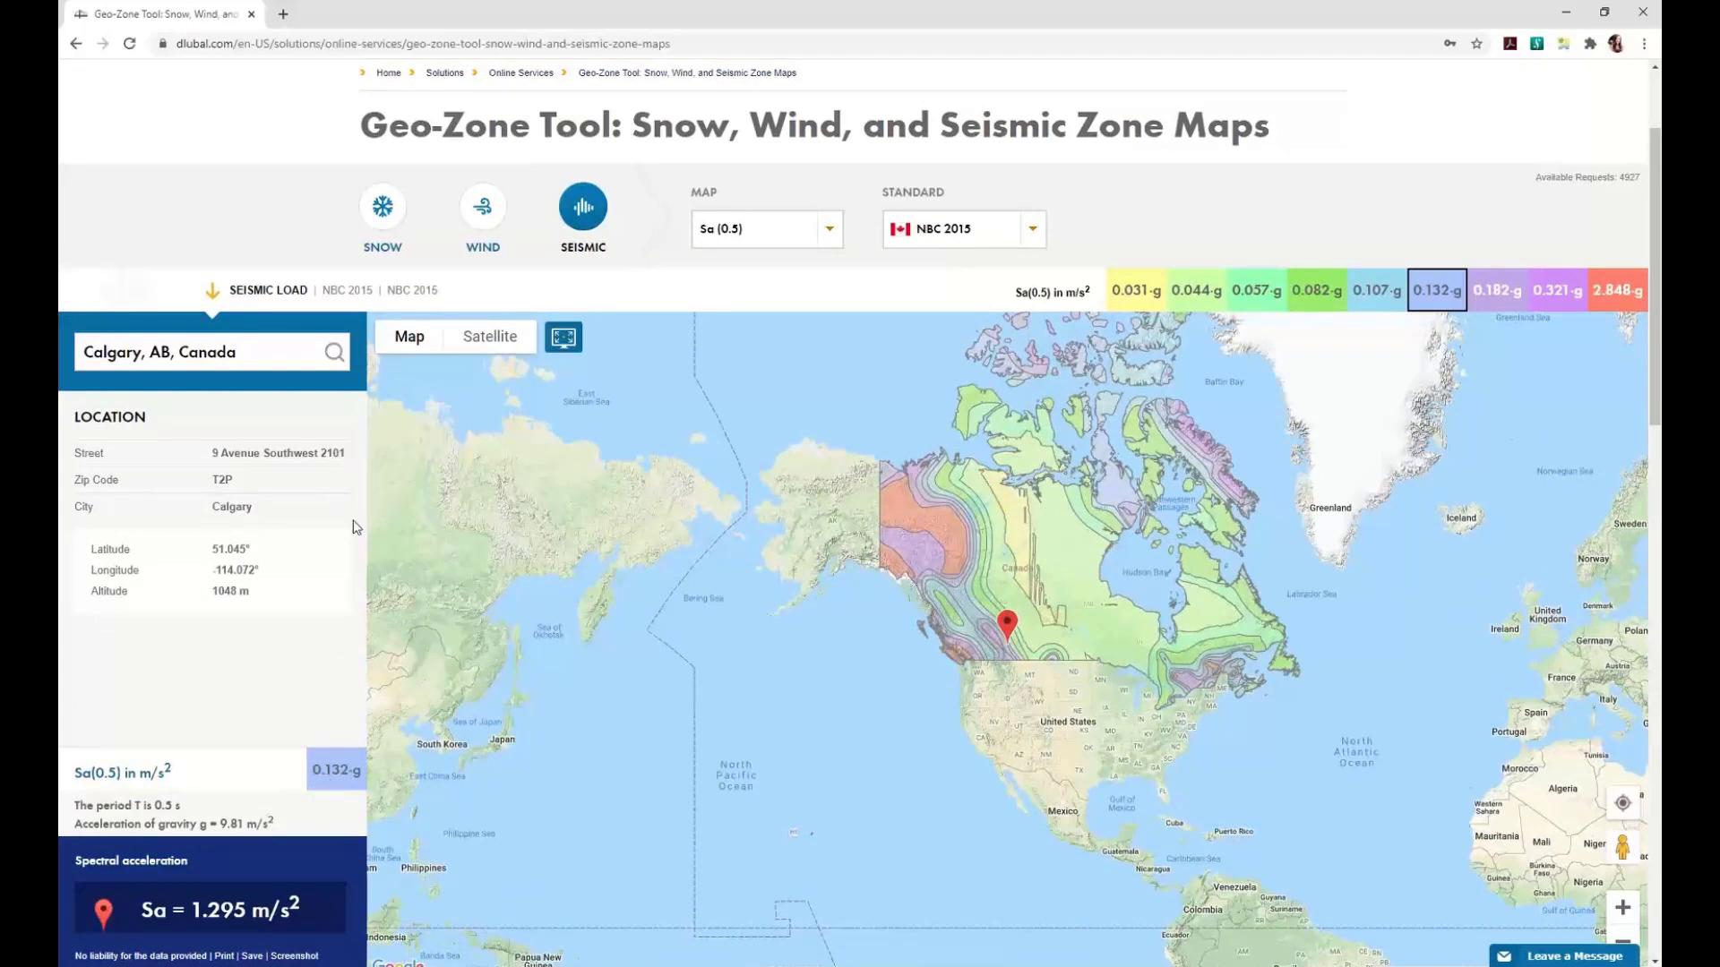
Look through the remaining seismic map types from Sa (1.0) to PGA and PGV, keeping Sa (0.5) selected
click(831, 234)
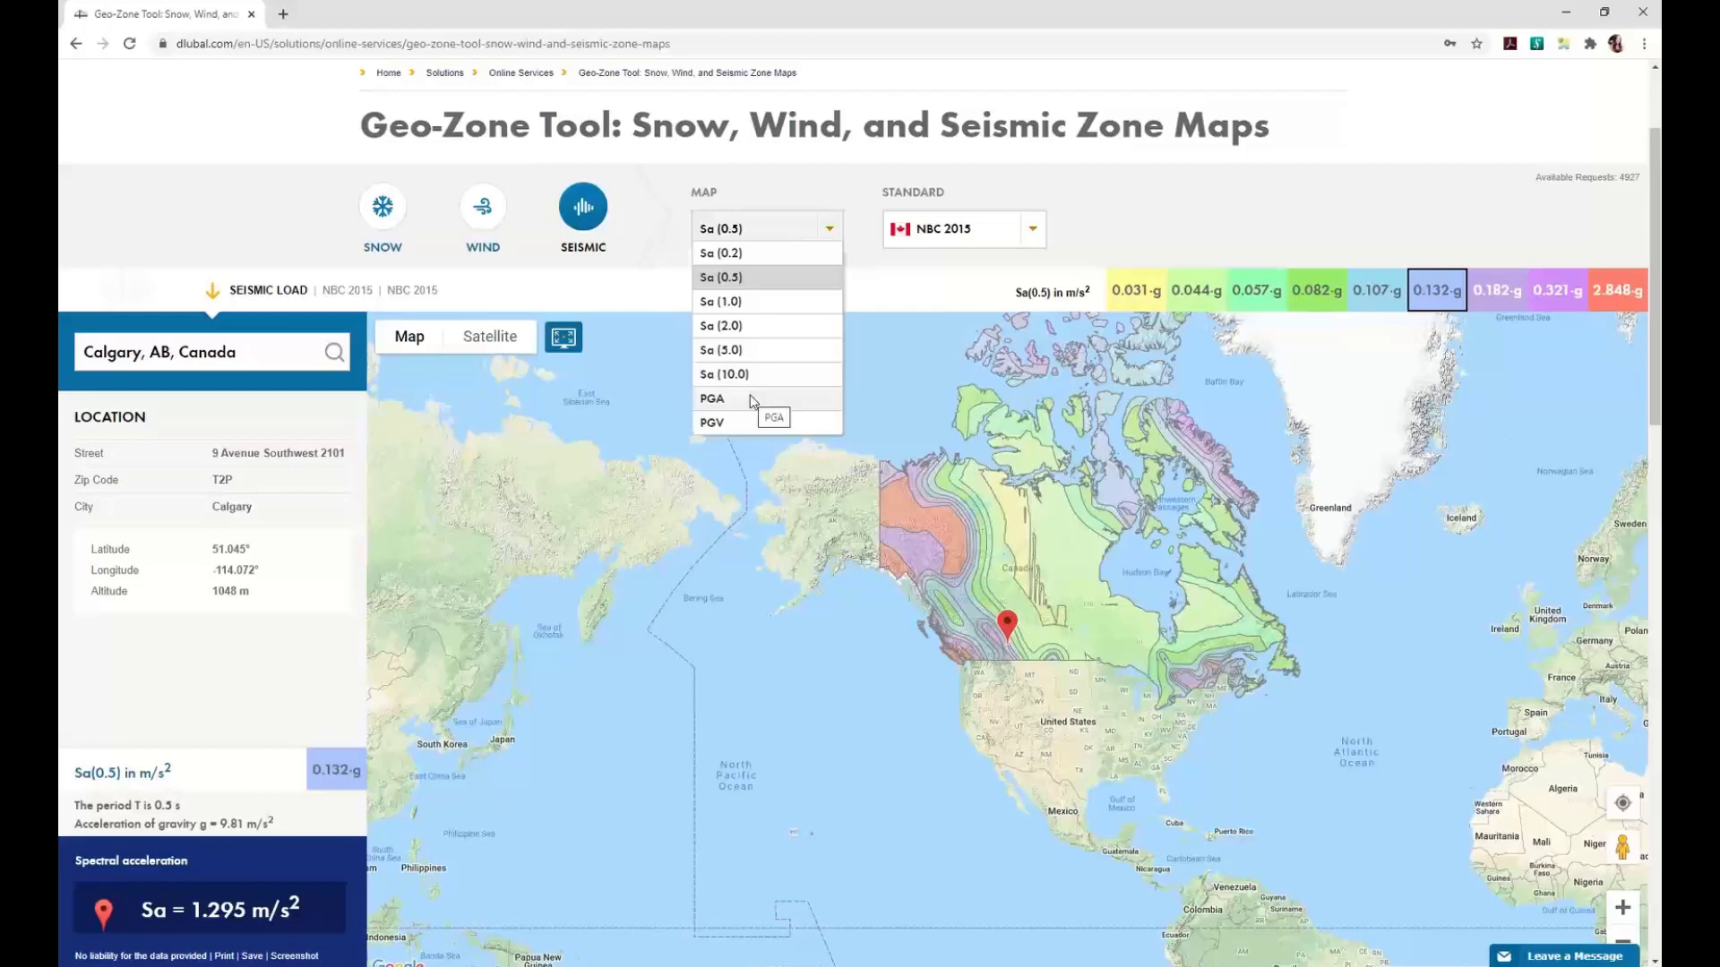
click(900, 294)
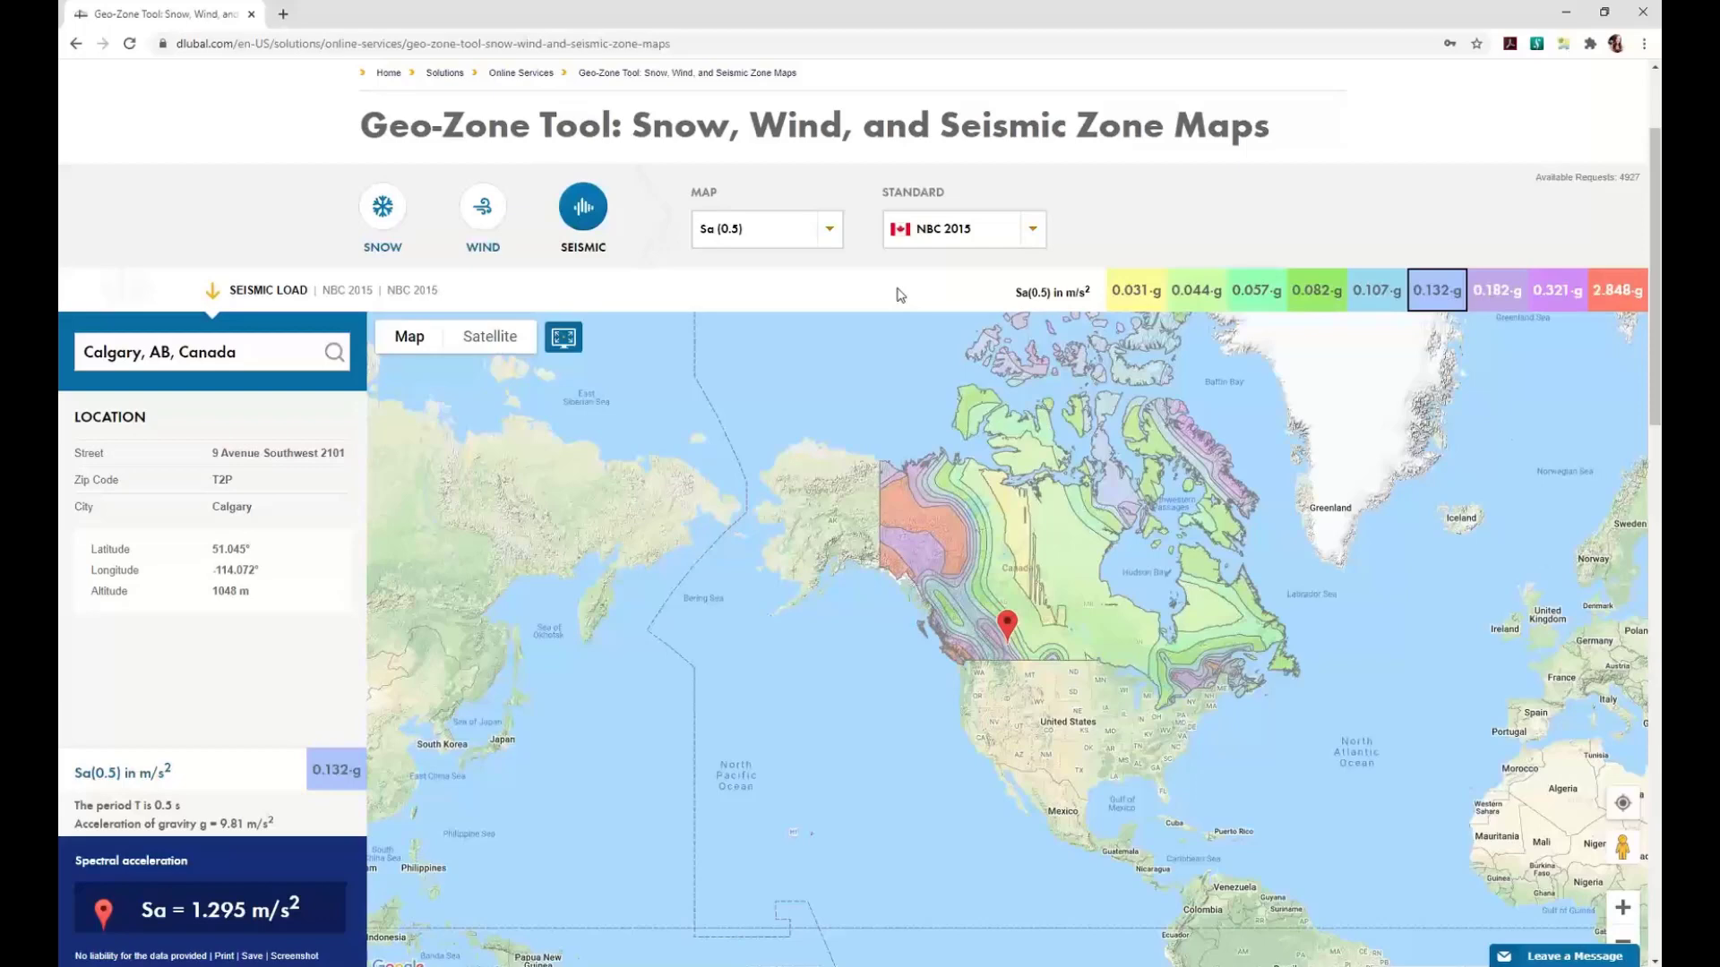
scroll(1109, 199, up, 2)
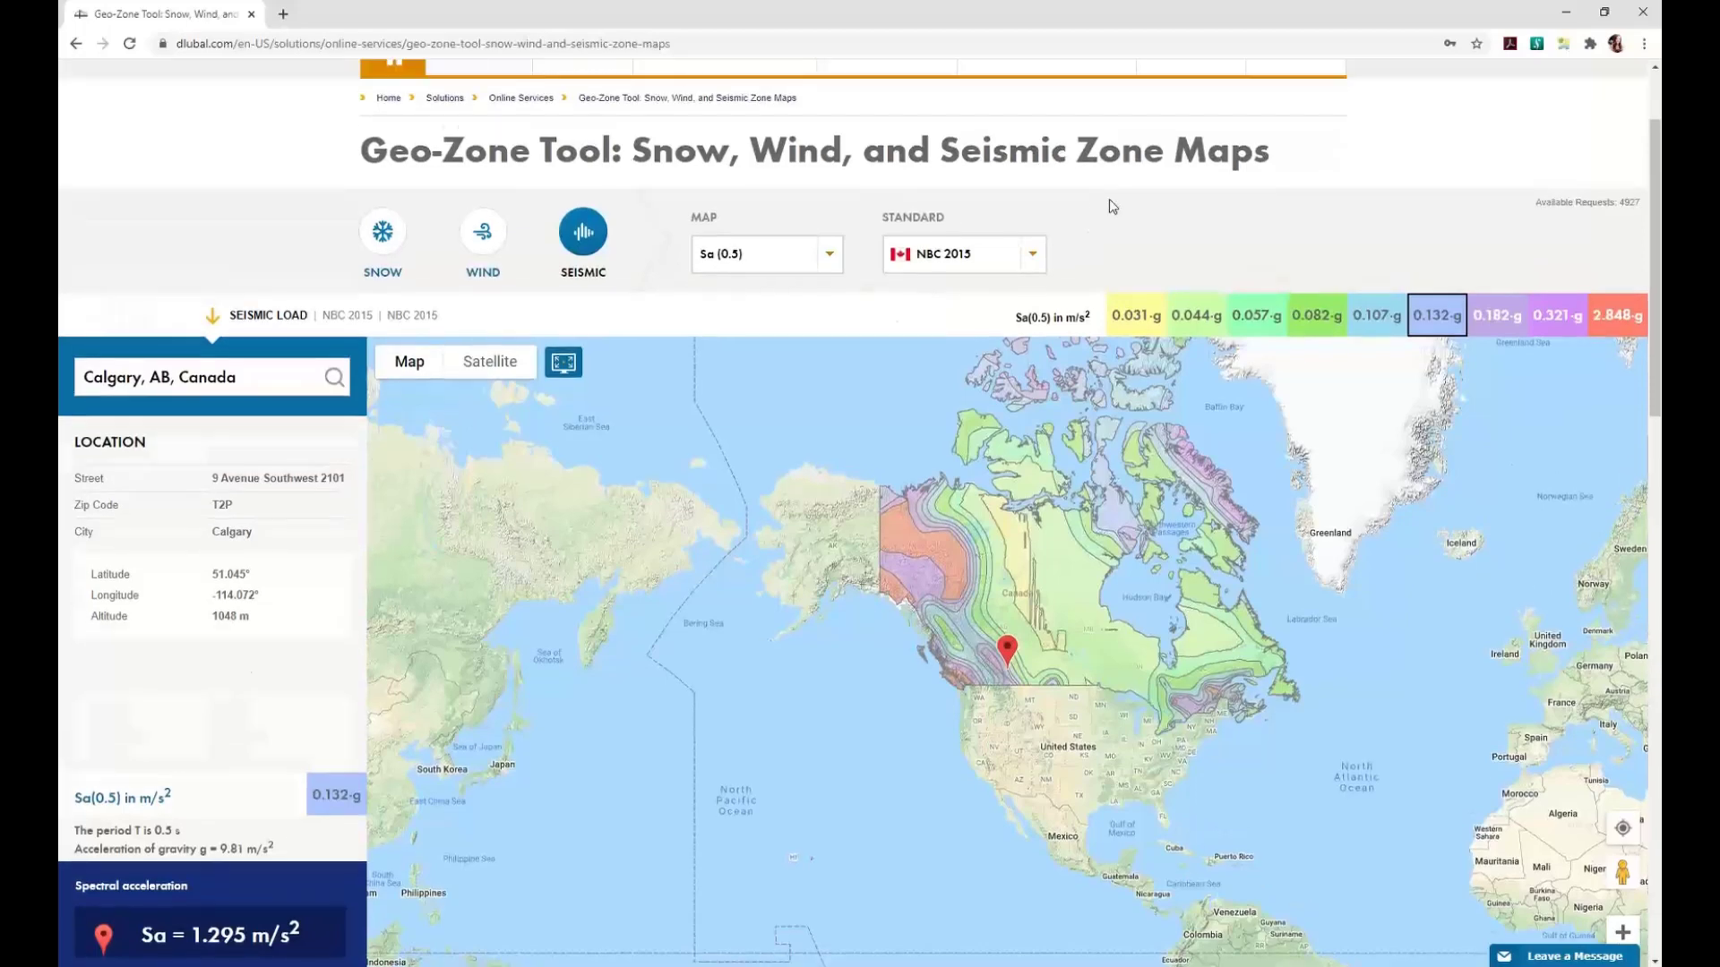
mouse_move(1109, 199)
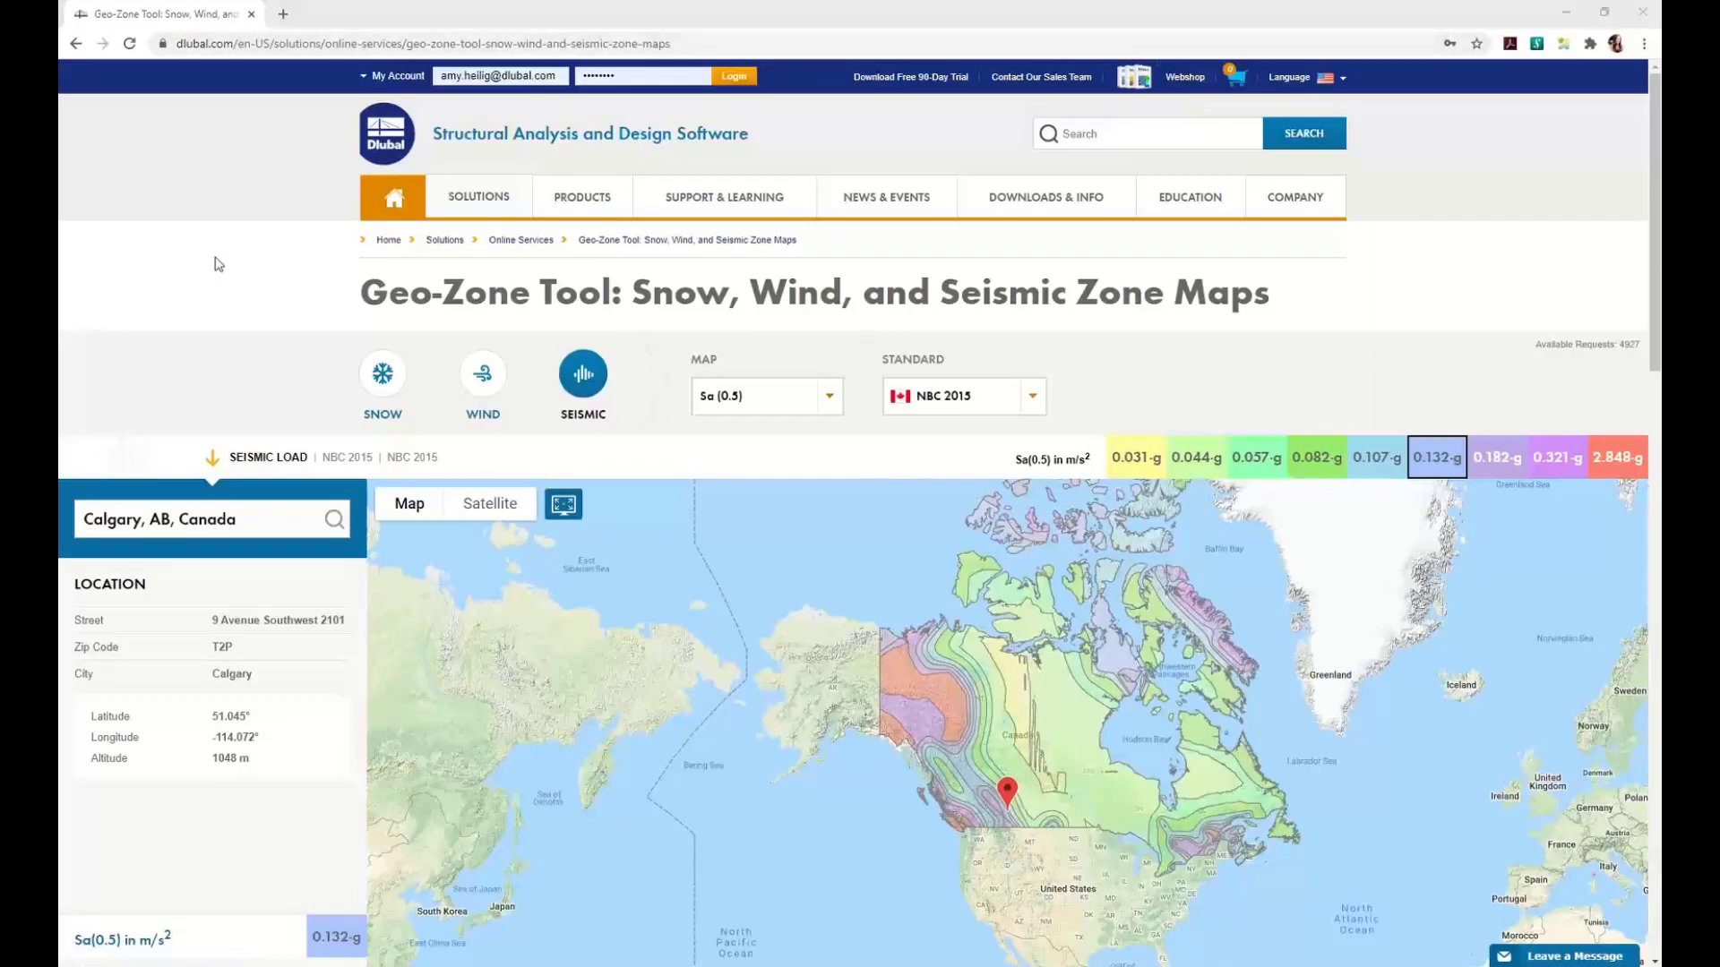
Switch back to RFEM and set the design spectrum's accelerations Sa(0.2) to 0.190, Sa(0.5) to 0.132 and Sa(1.0) to 0.1
key(super+Tab)
click(676, 208)
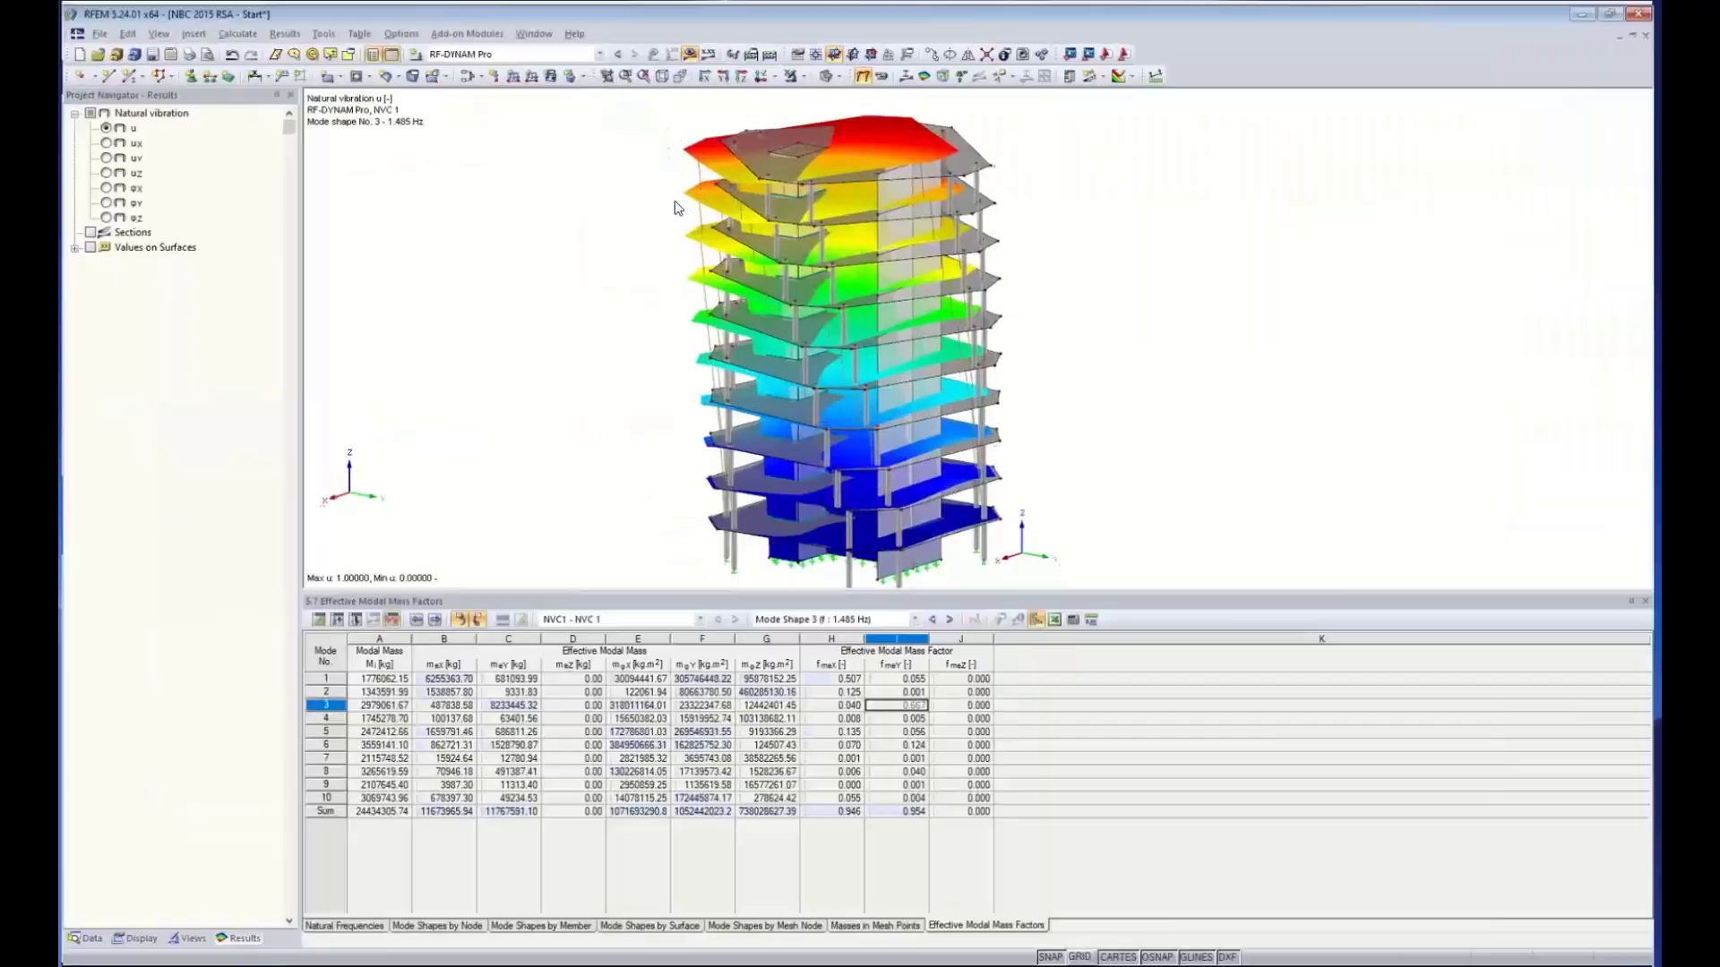
click(1144, 367)
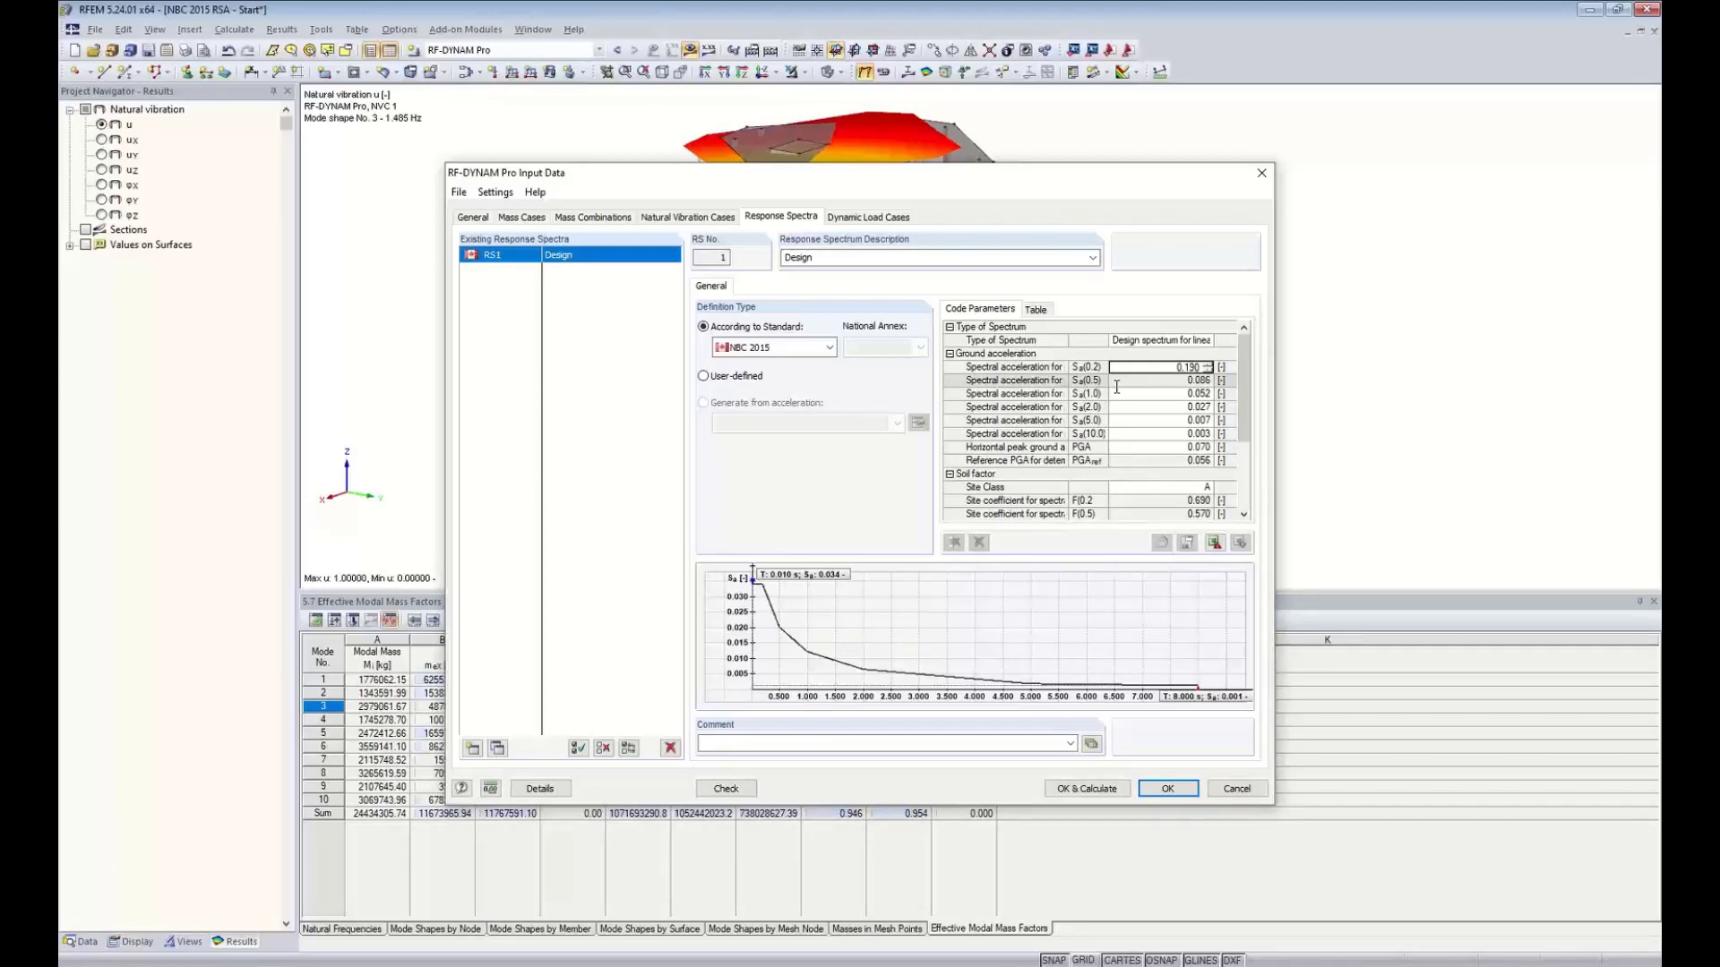
click(1117, 383)
text(0)
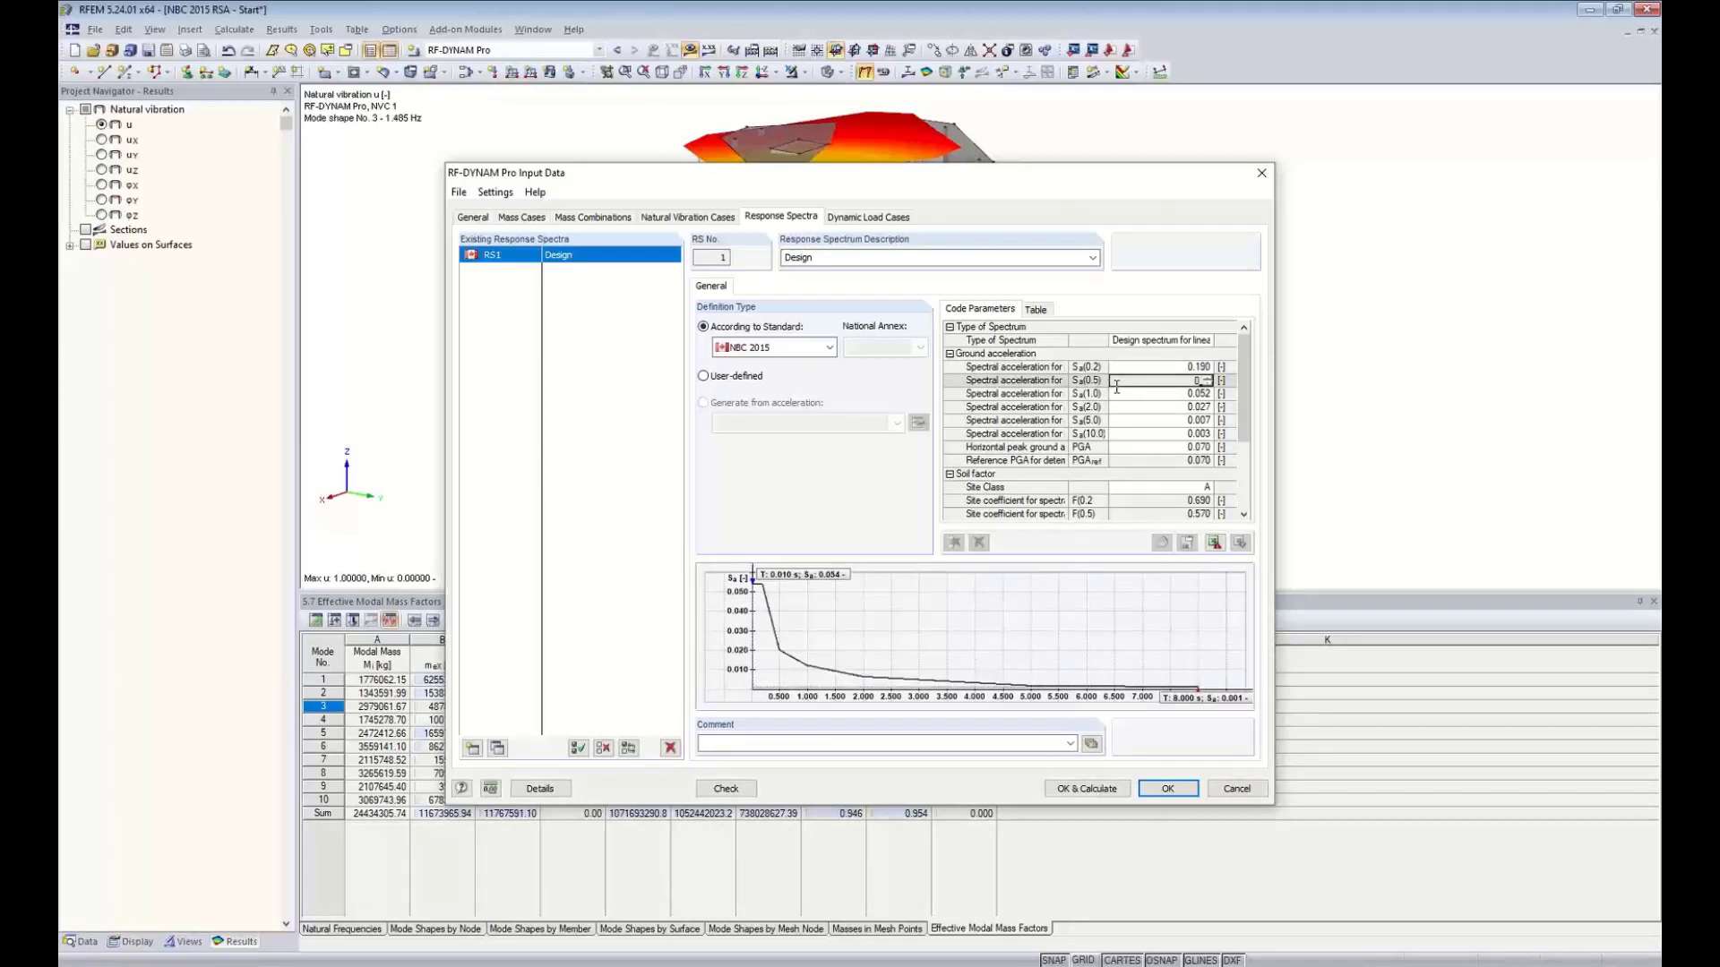
text(.132)
key(Return)
text(0.1)
key(Return)
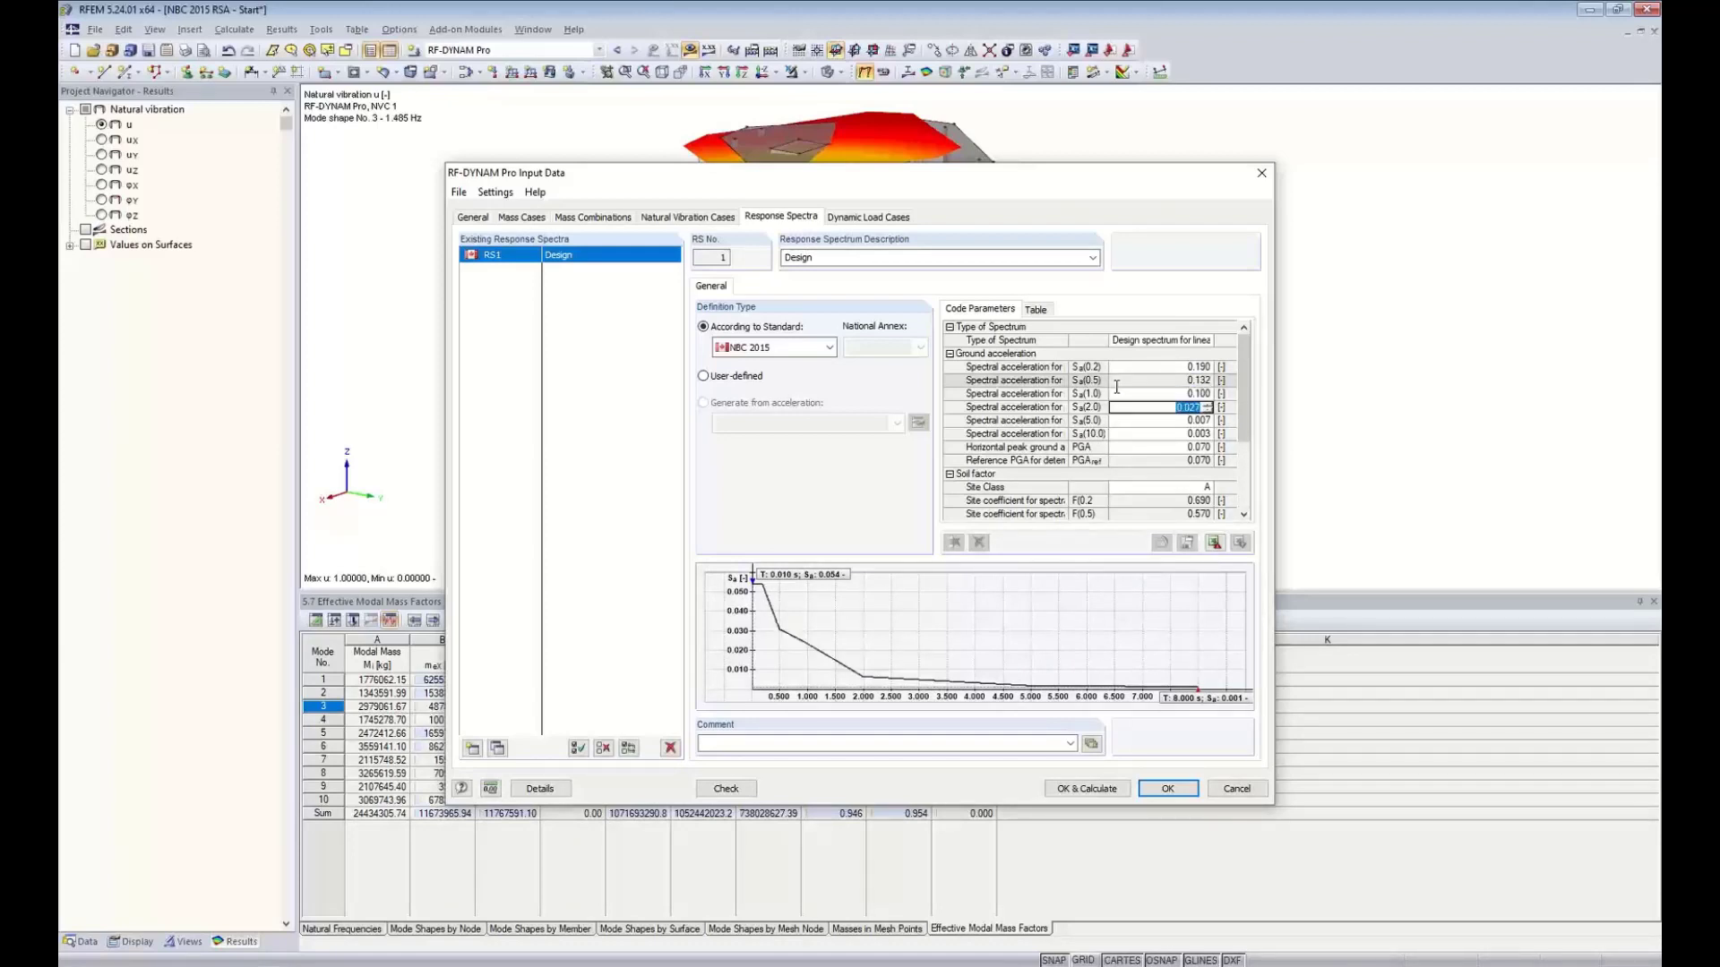
Set the spectral accelerations Sa(2.0) to 0.043, Sa(5.0) to 0.01 and Sa(10.0) to 0.006, and the horizontal peak ground acceleration PGA to 0.12
text(0.043)
key(Return)
text(0.01)
key(Return)
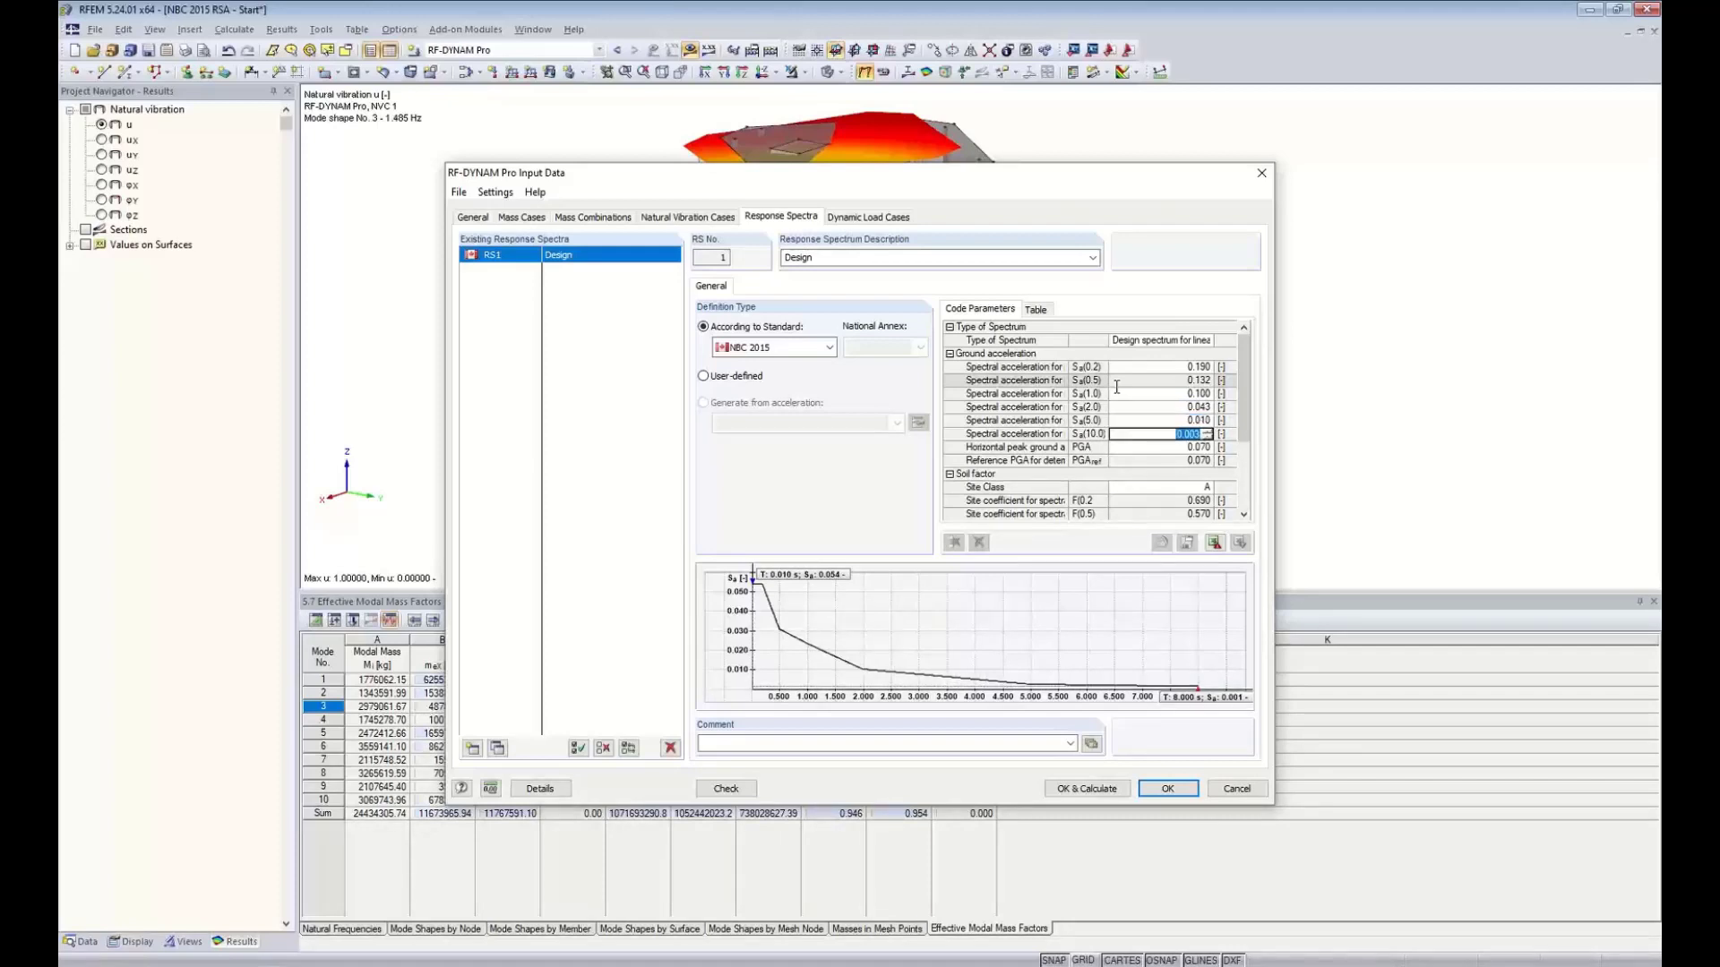
text(0.006)
key(Return)
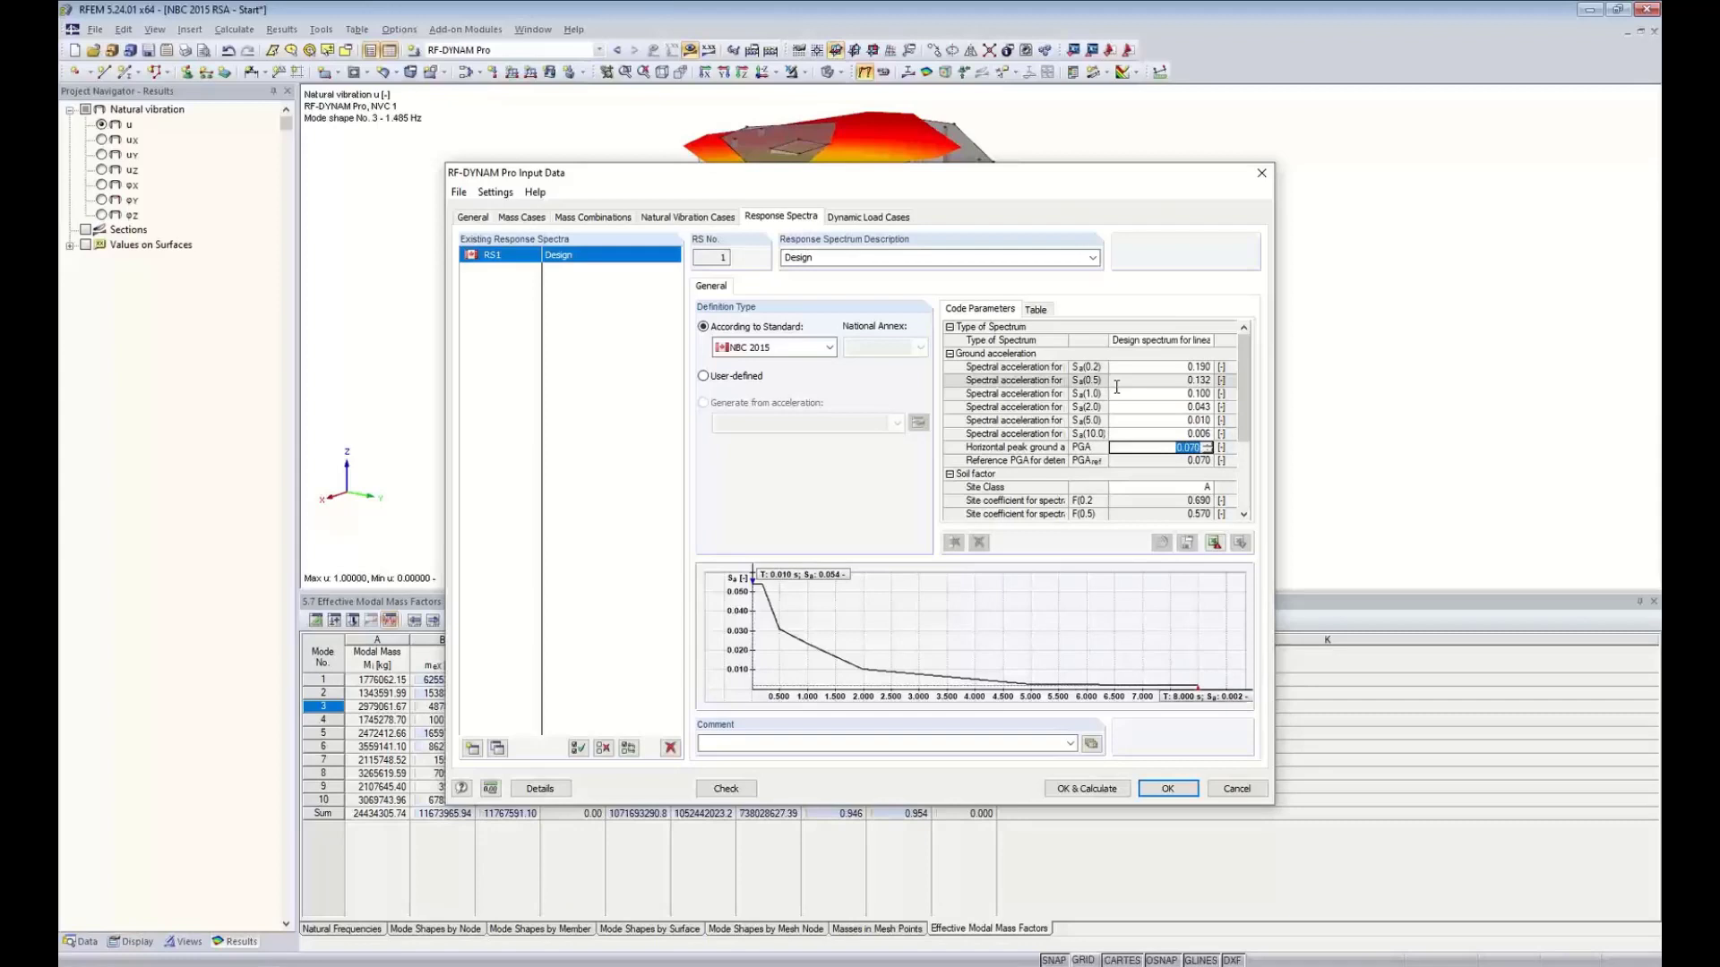
text(0.12)
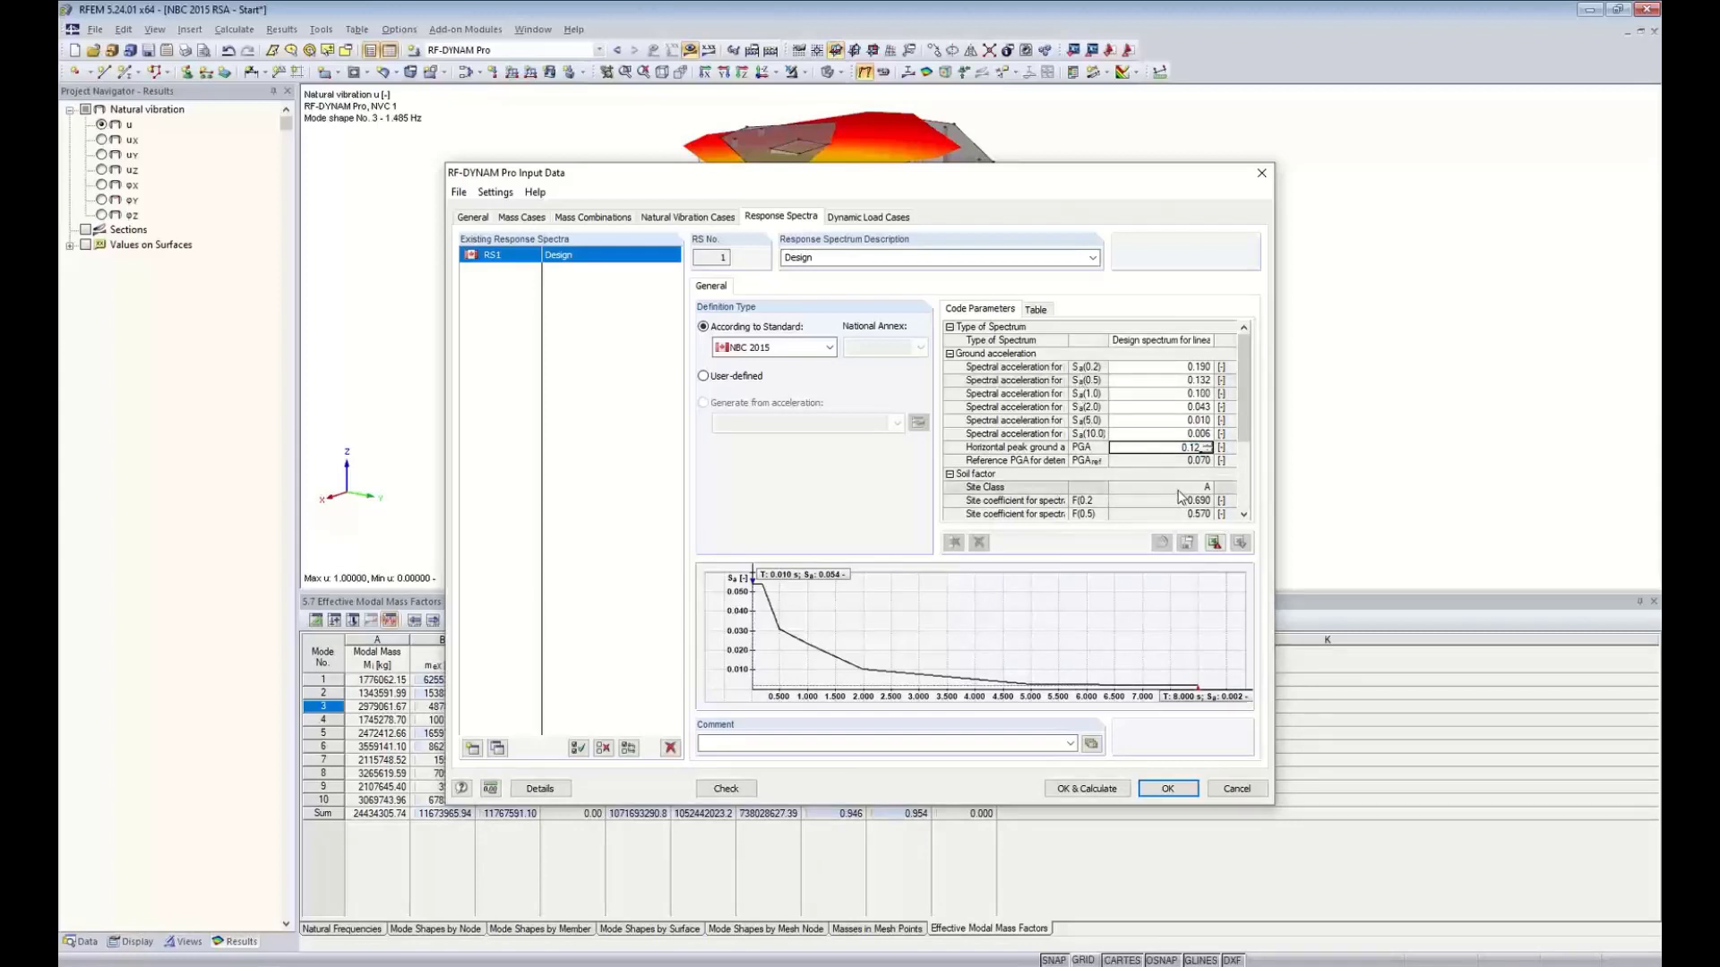
key(Return)
Set the response spectrum's soil site class to C
scroll(1213, 447, down, 5)
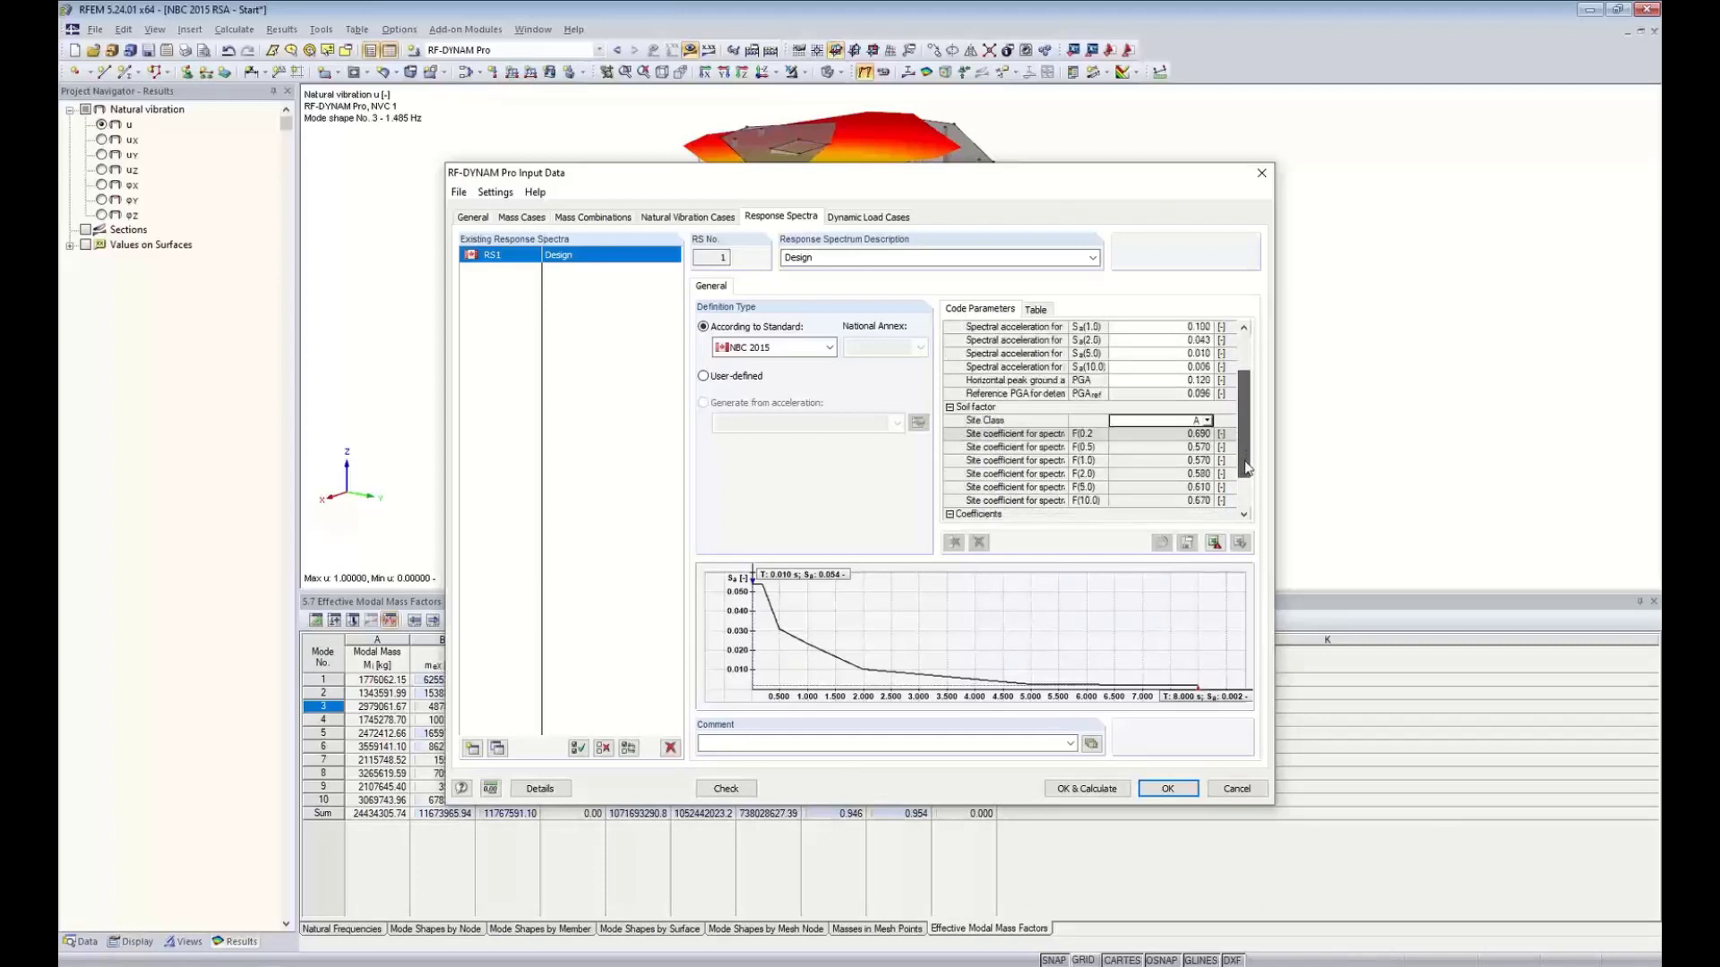
click(1207, 421)
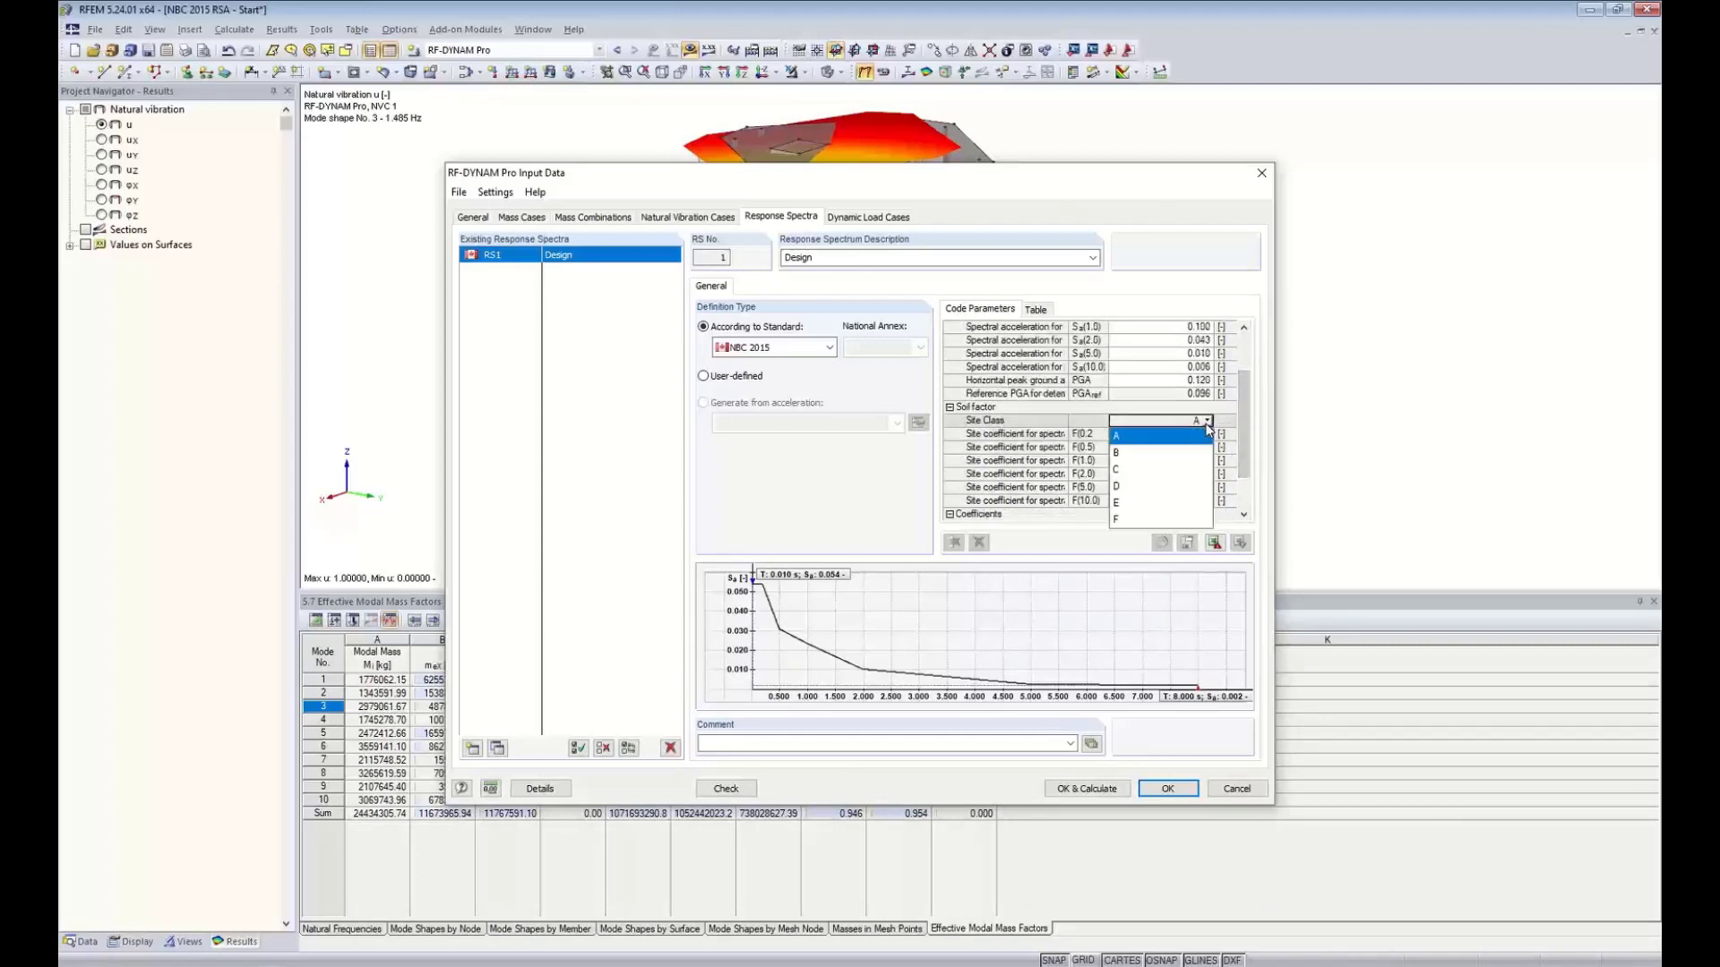
click(1131, 470)
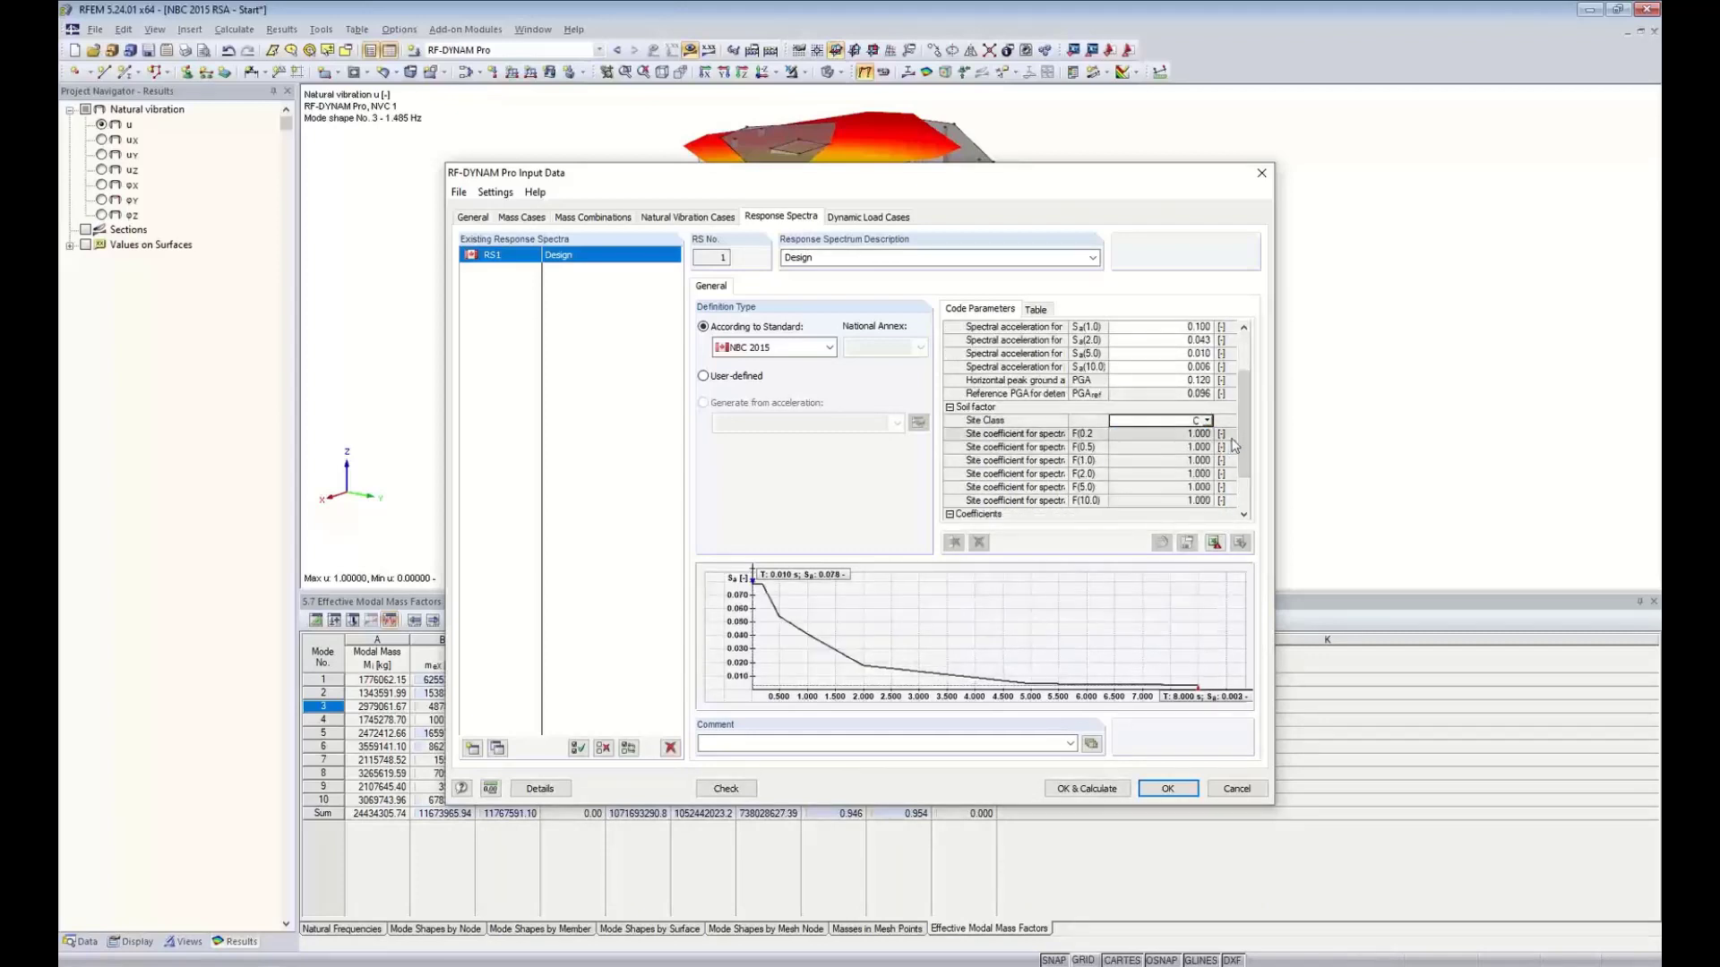
Set the importance category to Normal and review the response spectrum's code parameters and diagram
scroll(1248, 475, down, 4)
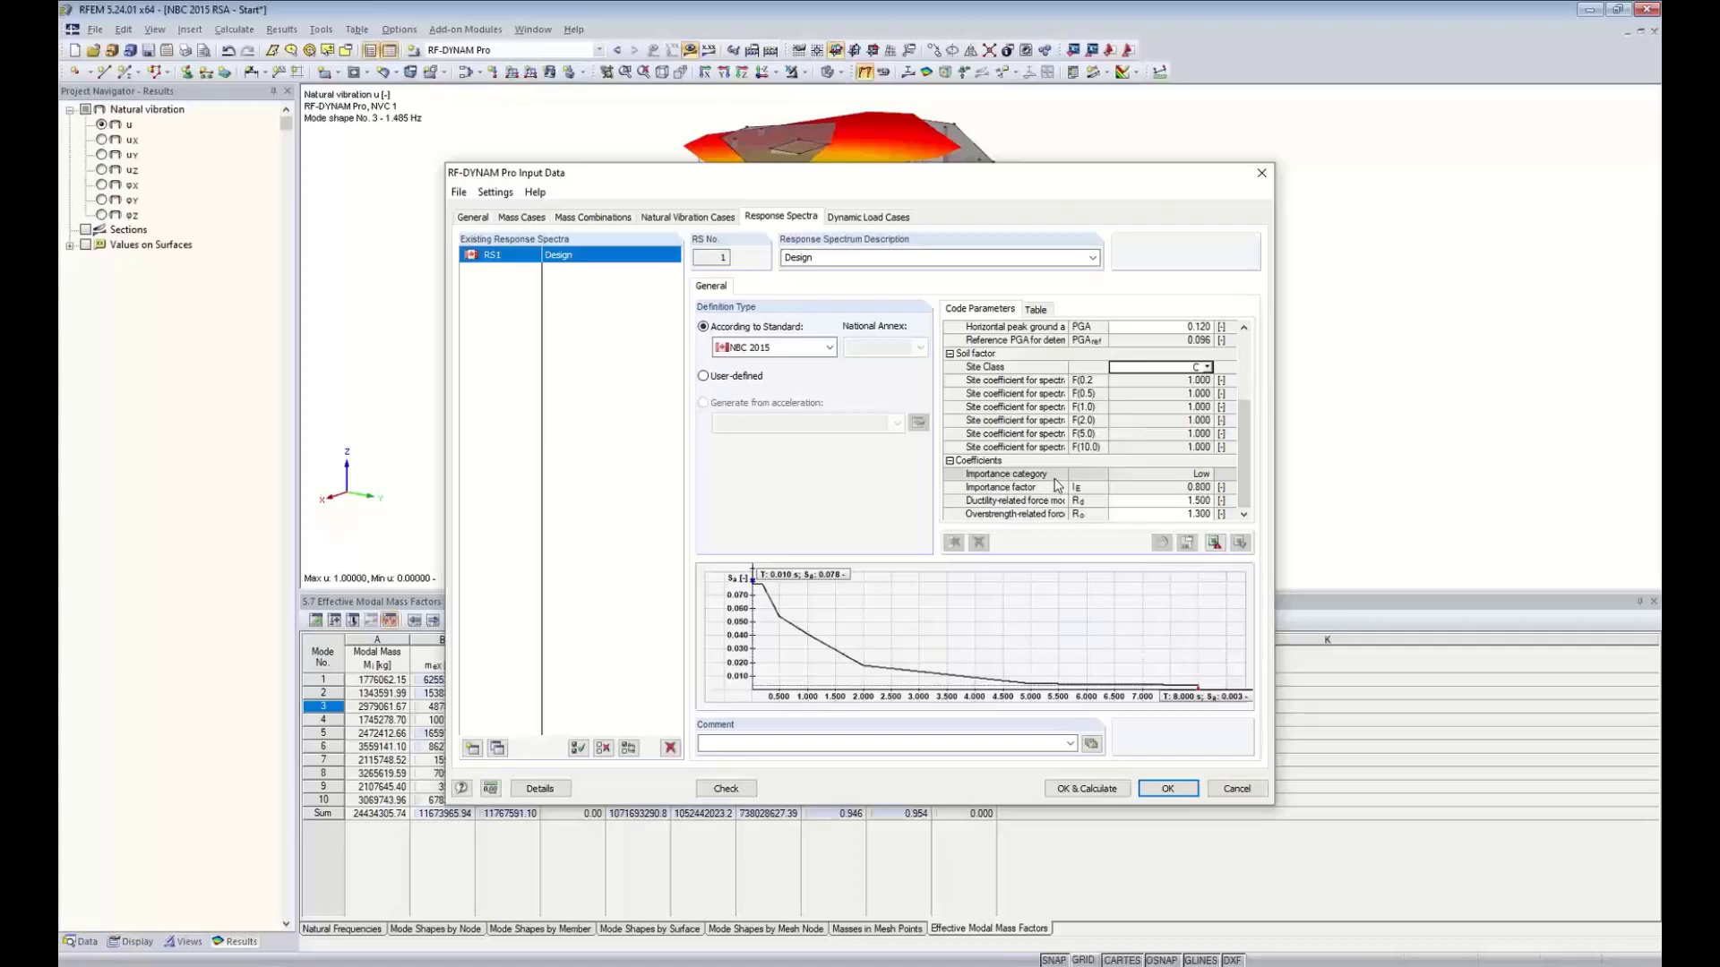
click(1188, 475)
click(1207, 475)
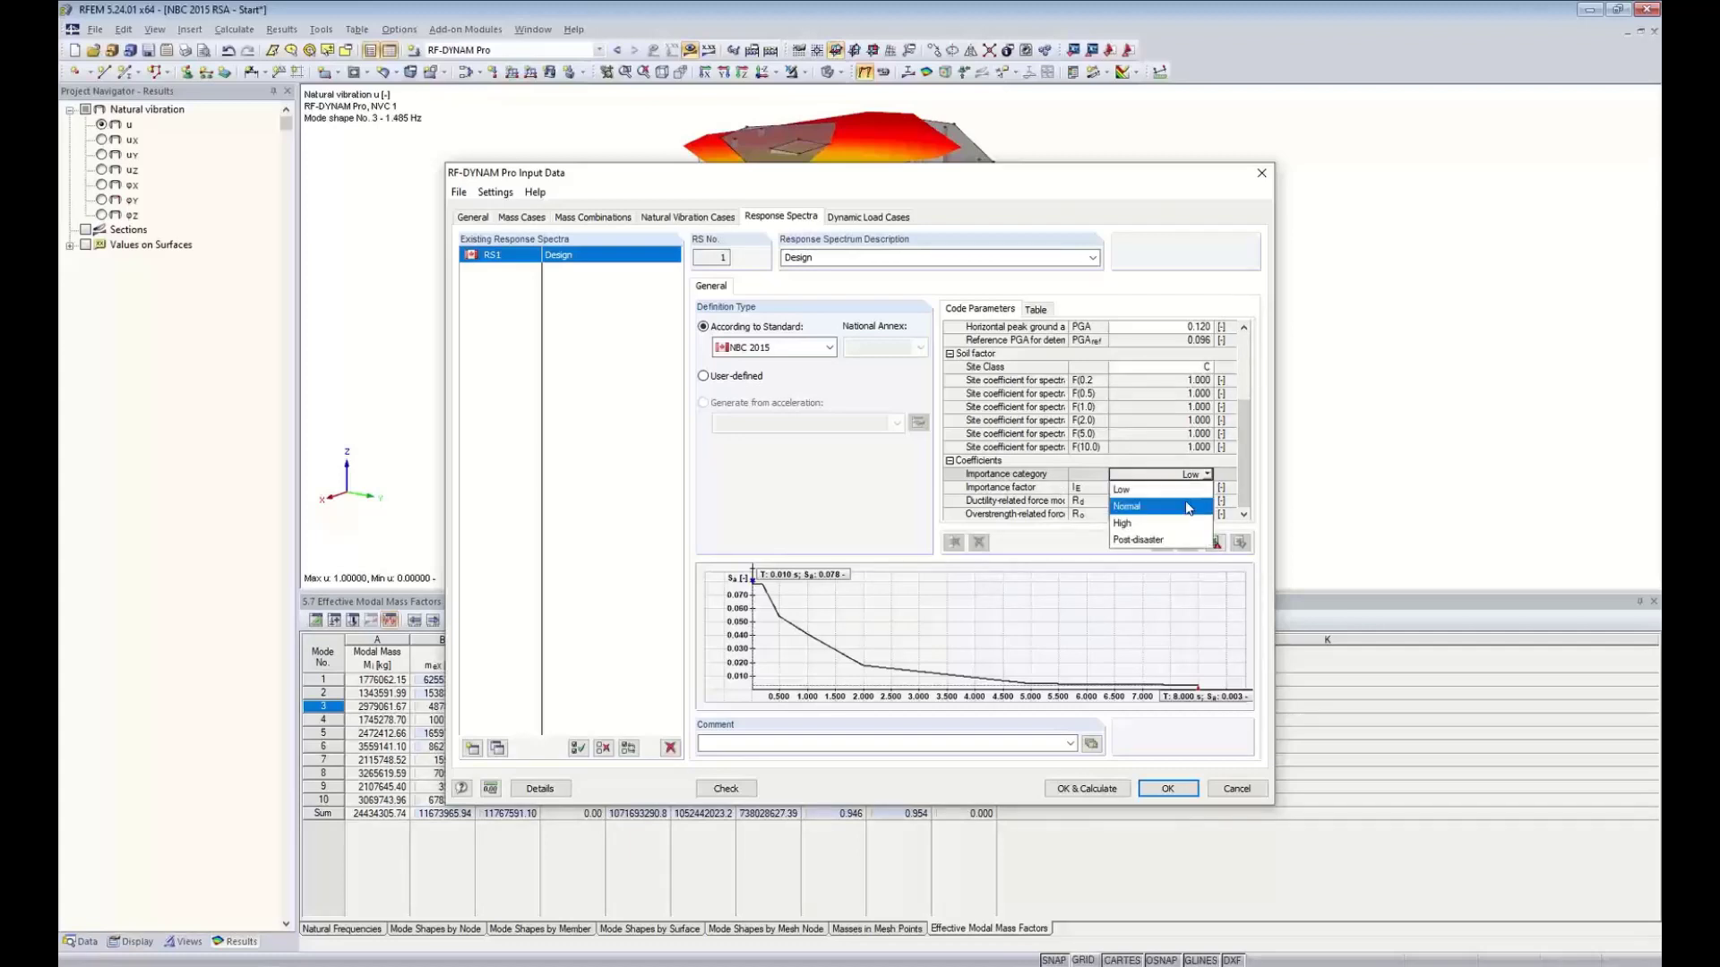
click(1187, 507)
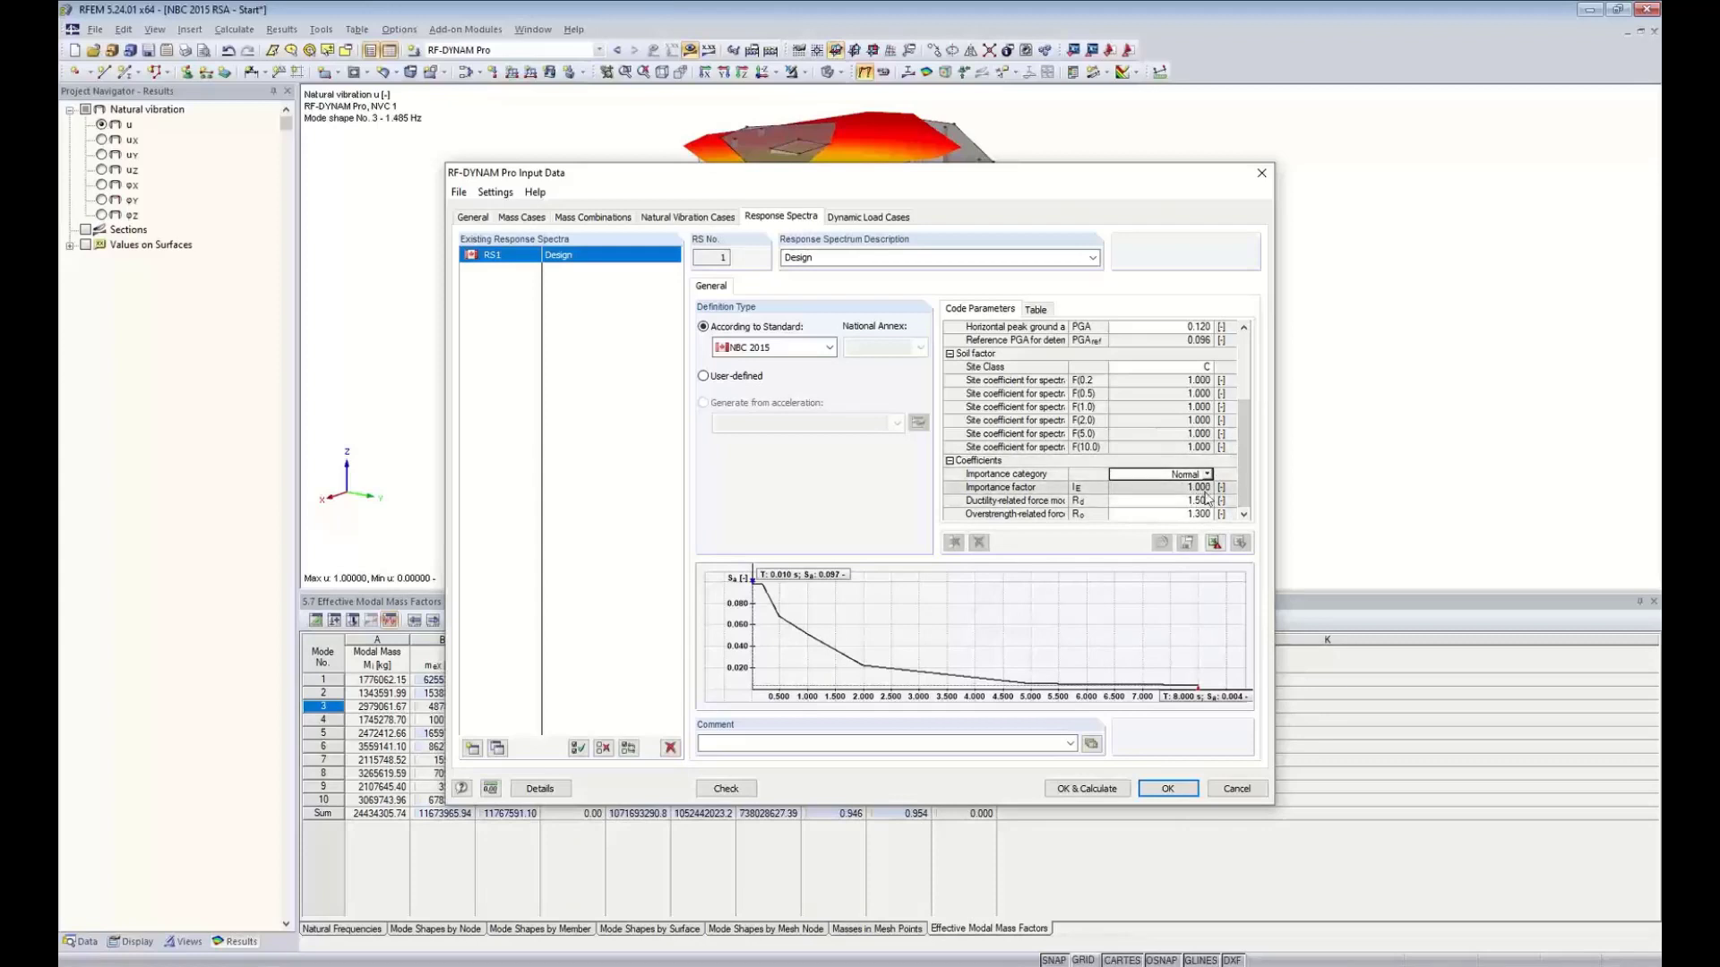
drag(1243, 471, 1250, 410)
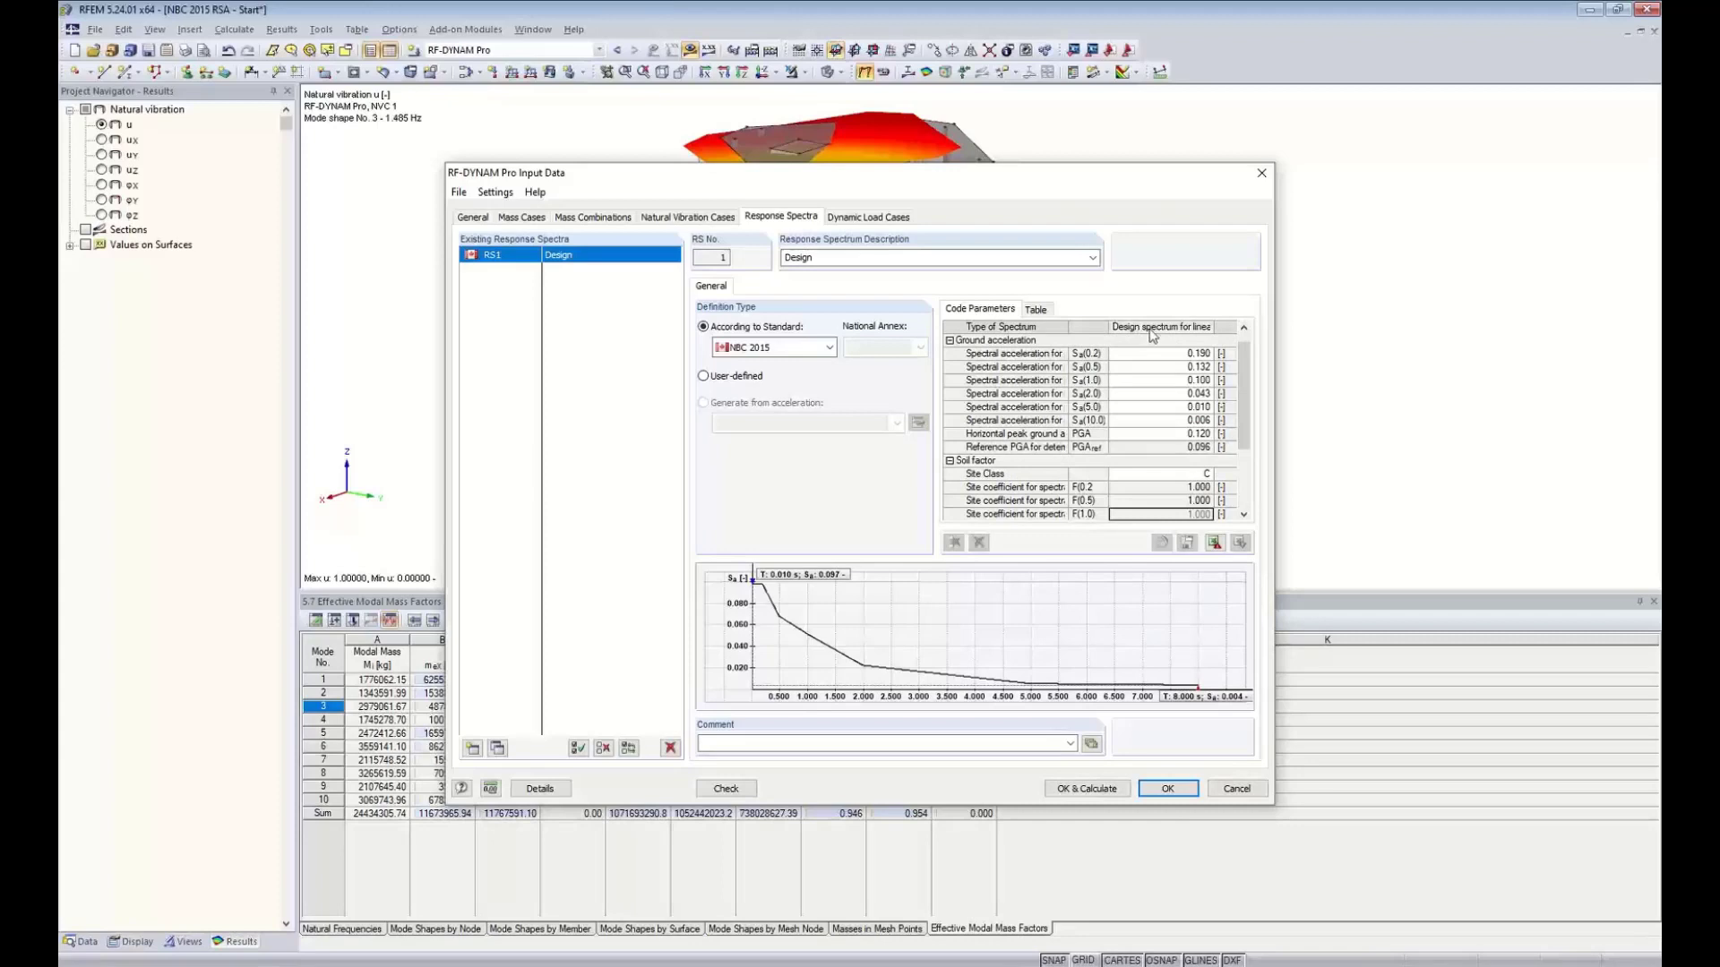
drag(1240, 380, 1238, 433)
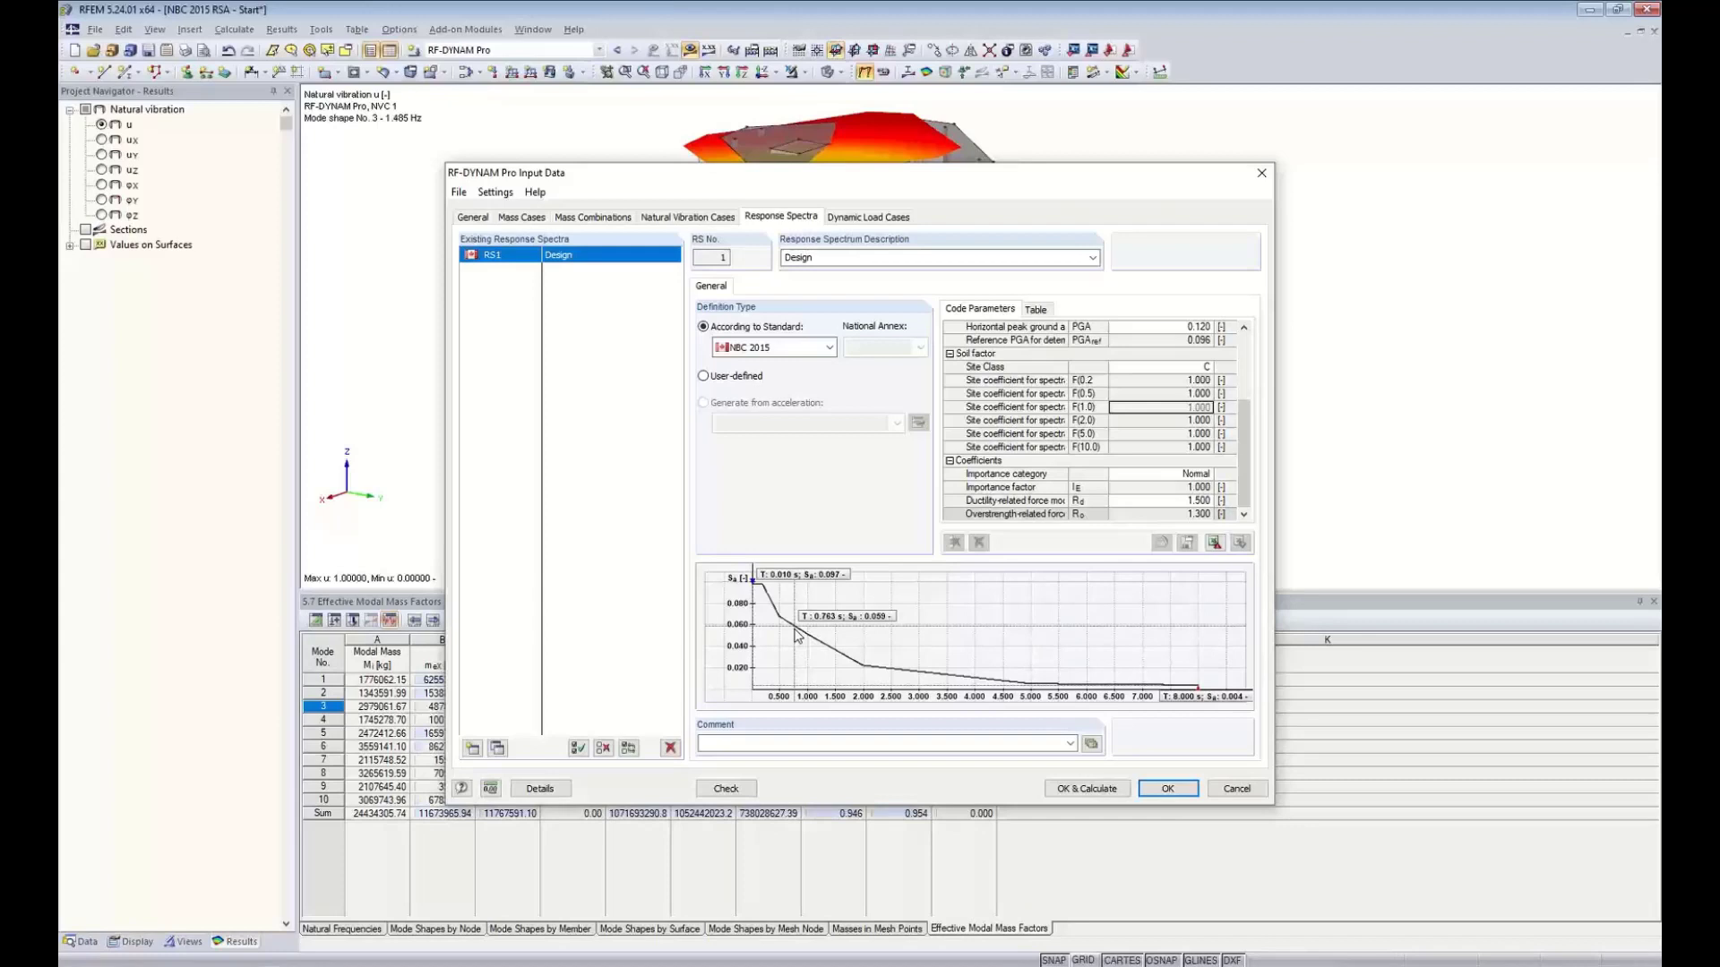
Describe dynamic load case DLC1 as Design and keep natural vibration case NVC1 assigned to it
click(868, 220)
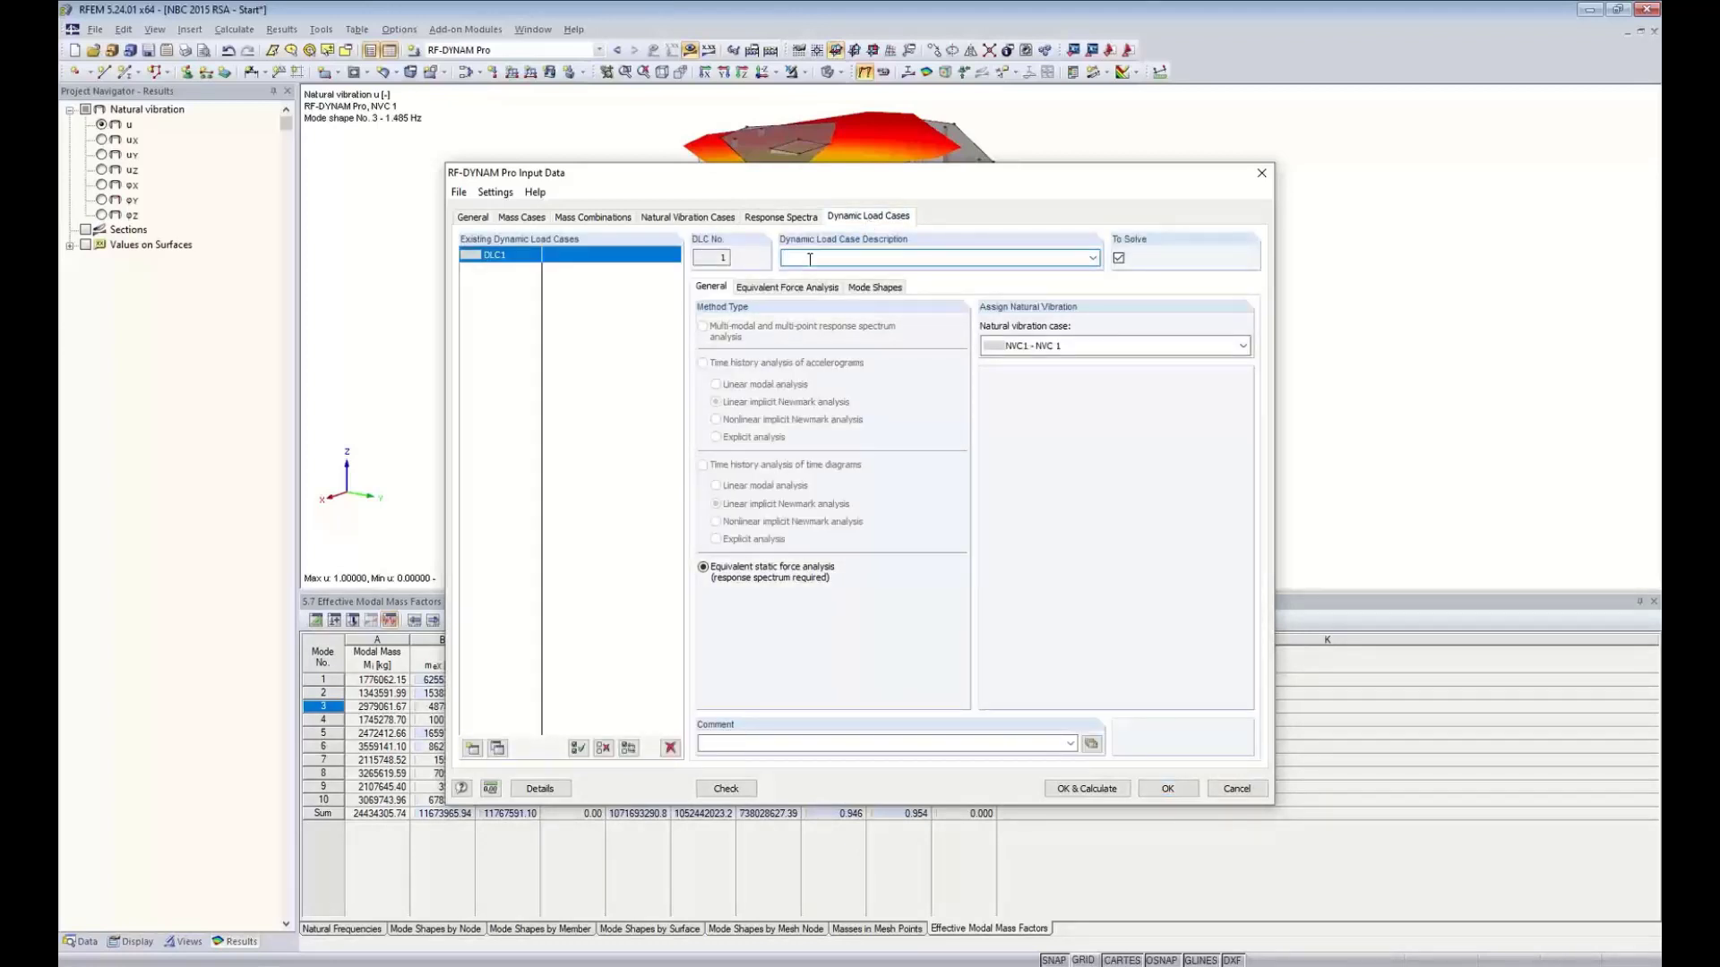
text(Design)
click(1055, 349)
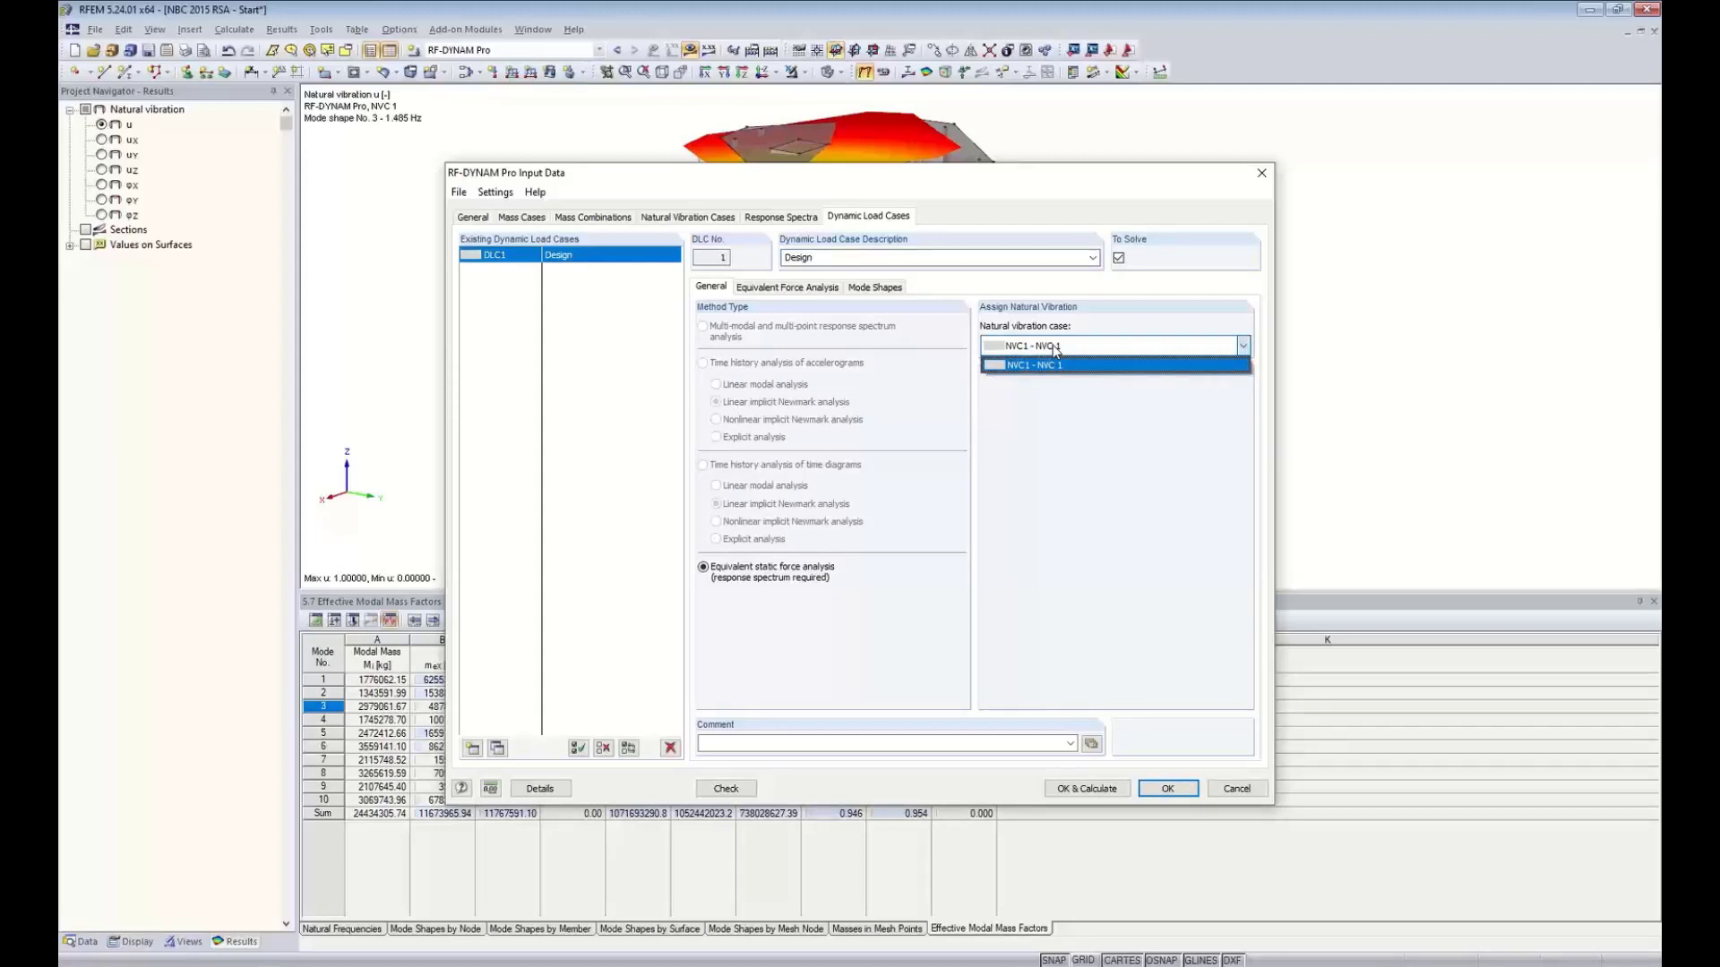
click(1055, 349)
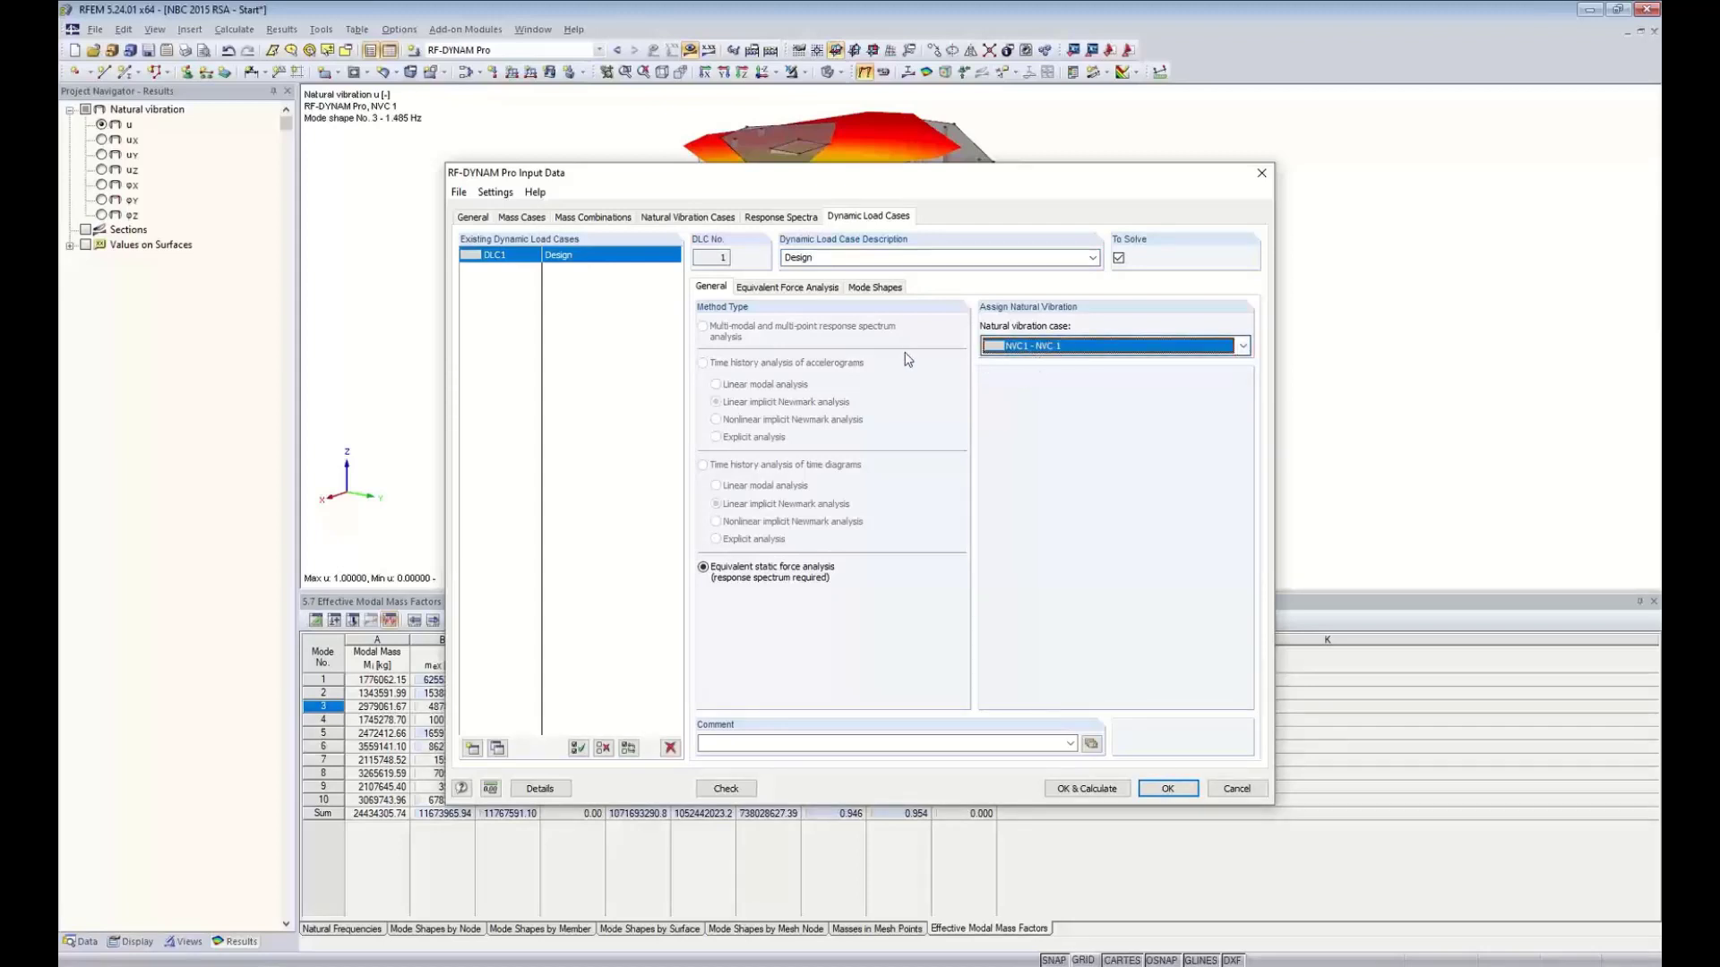
Assign response spectrum RS1 - Design in the X and Y directions for the equivalent force analysis
click(789, 288)
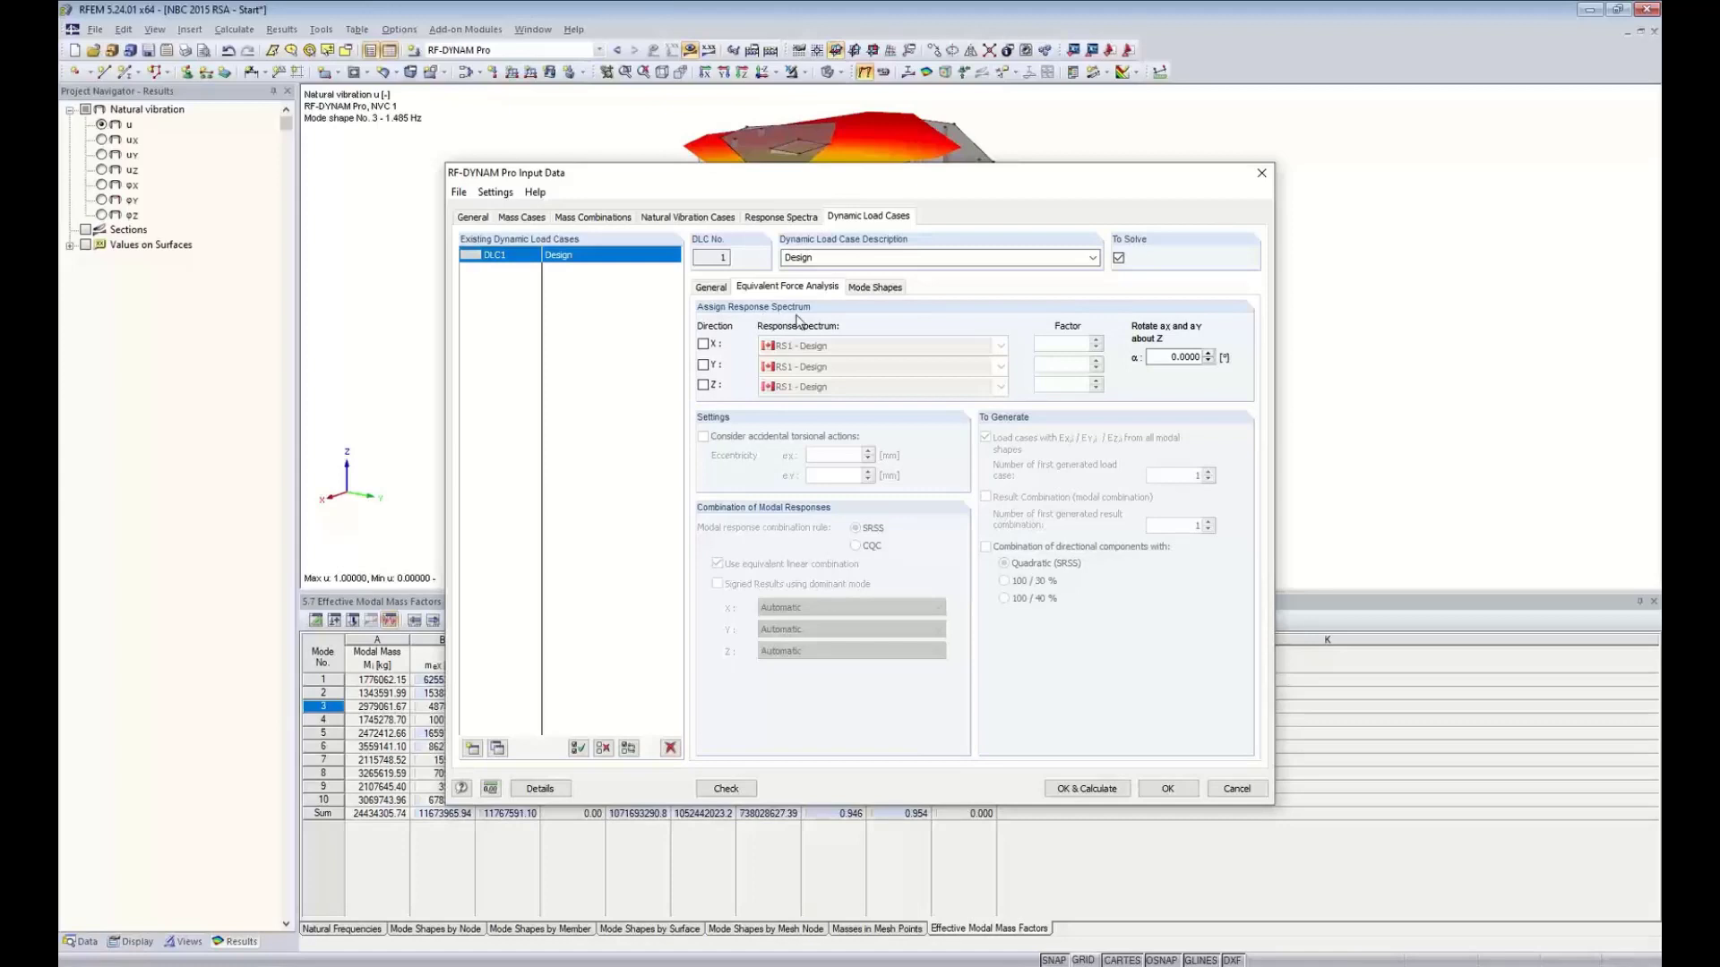
click(703, 344)
click(703, 365)
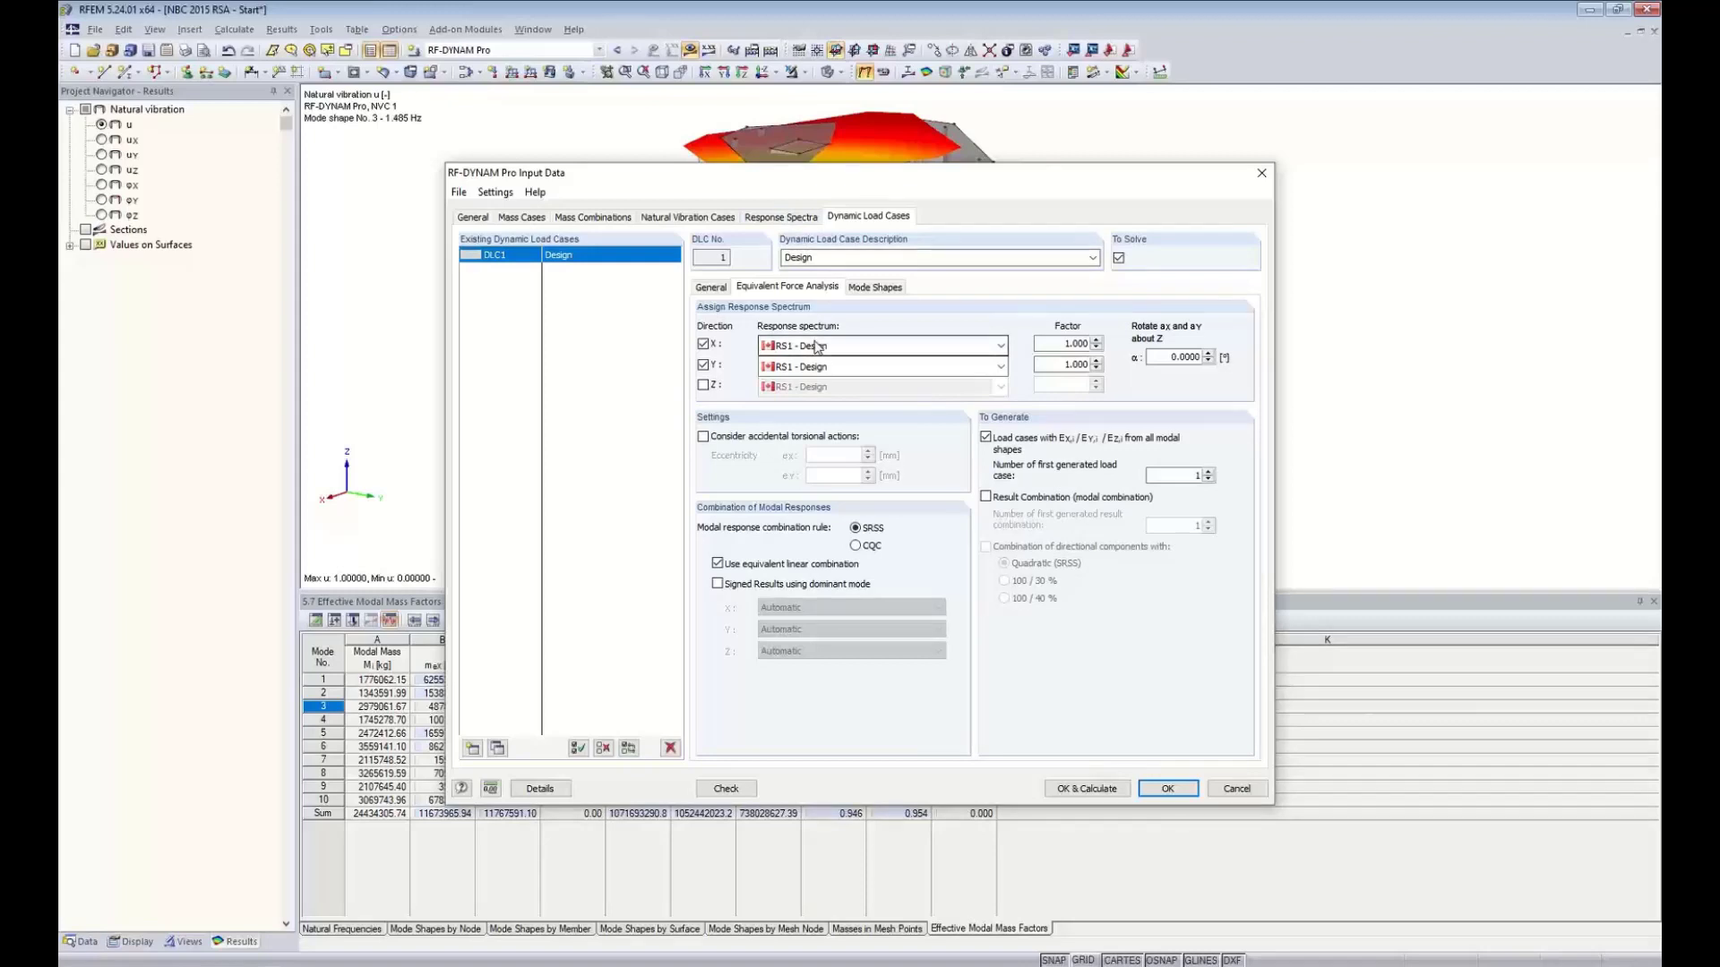
click(818, 348)
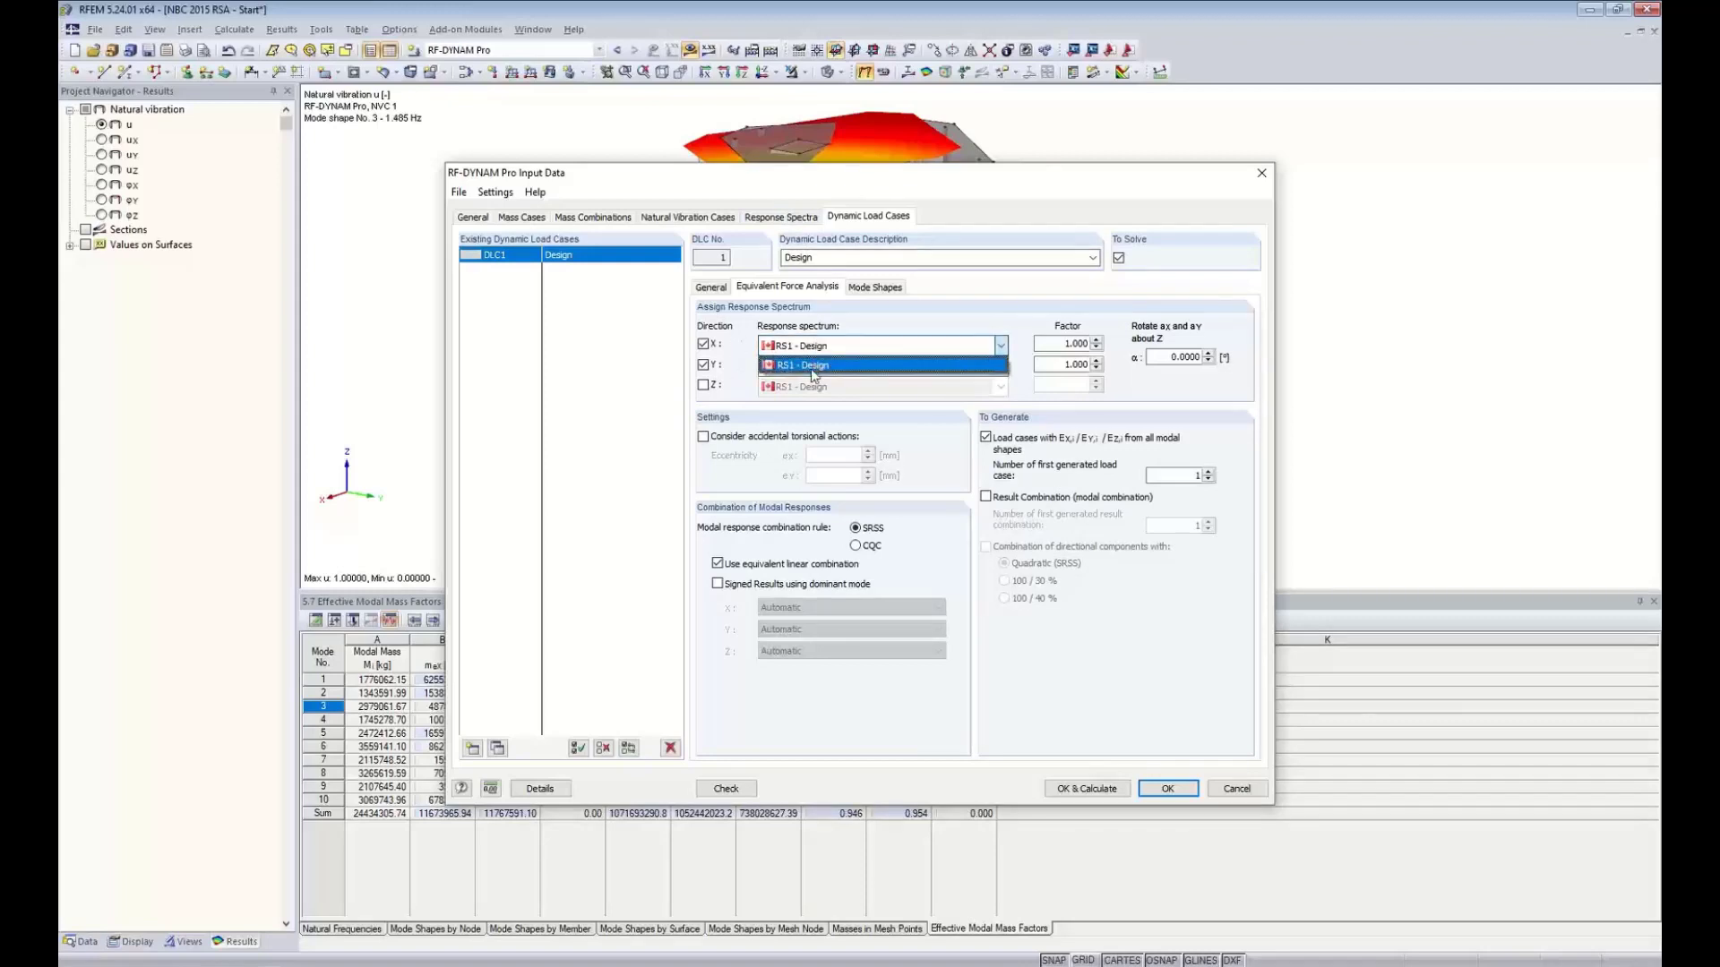
click(812, 367)
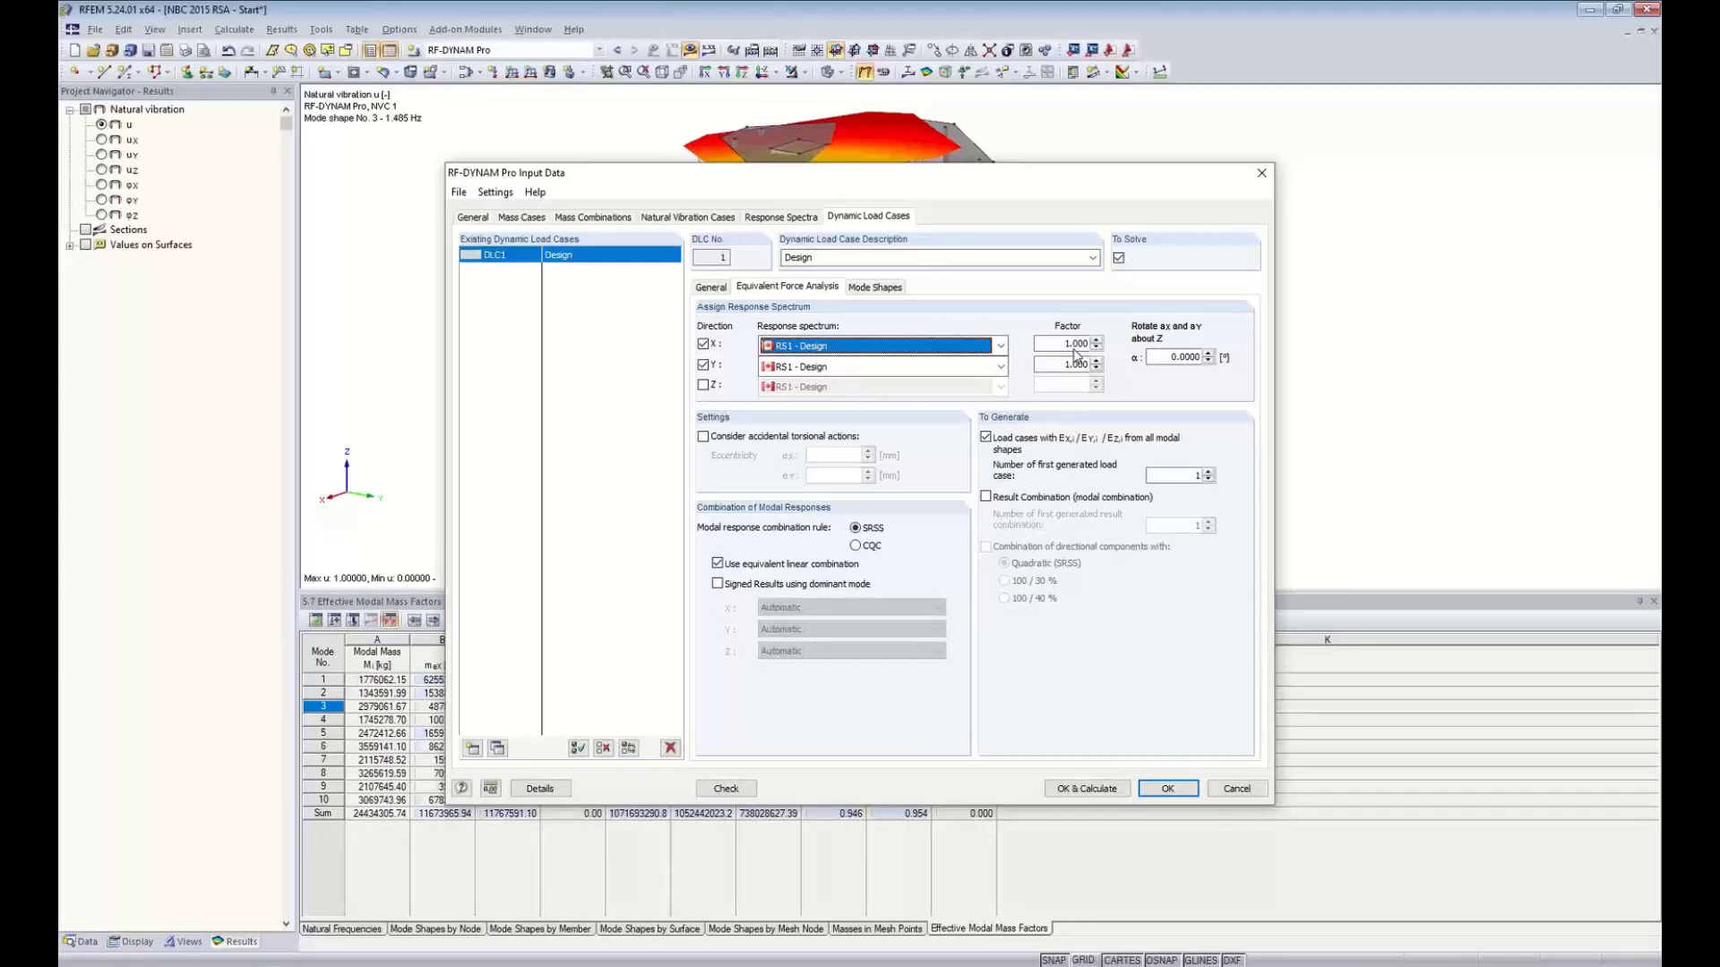
Consider accidental torsional actions in the dynamic load case, with eccentricities ex and ey of 2000 mm
click(703, 438)
click(703, 438)
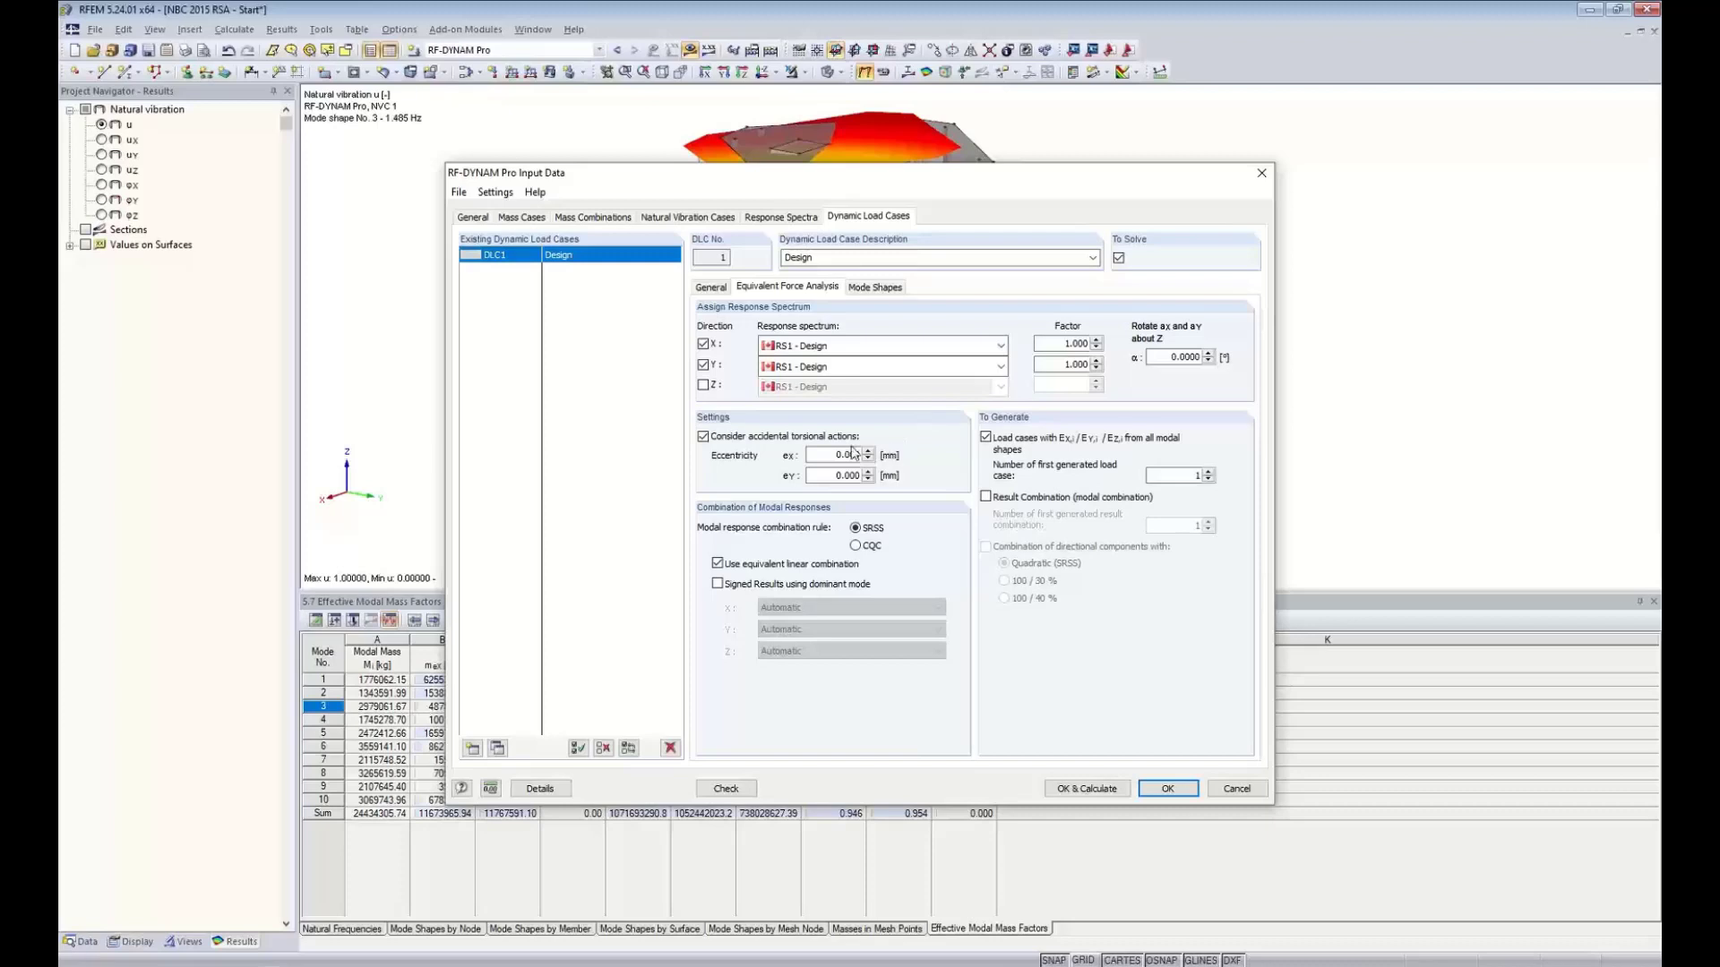
click(835, 455)
key(shift+End)
drag(972, 174, 940, 367)
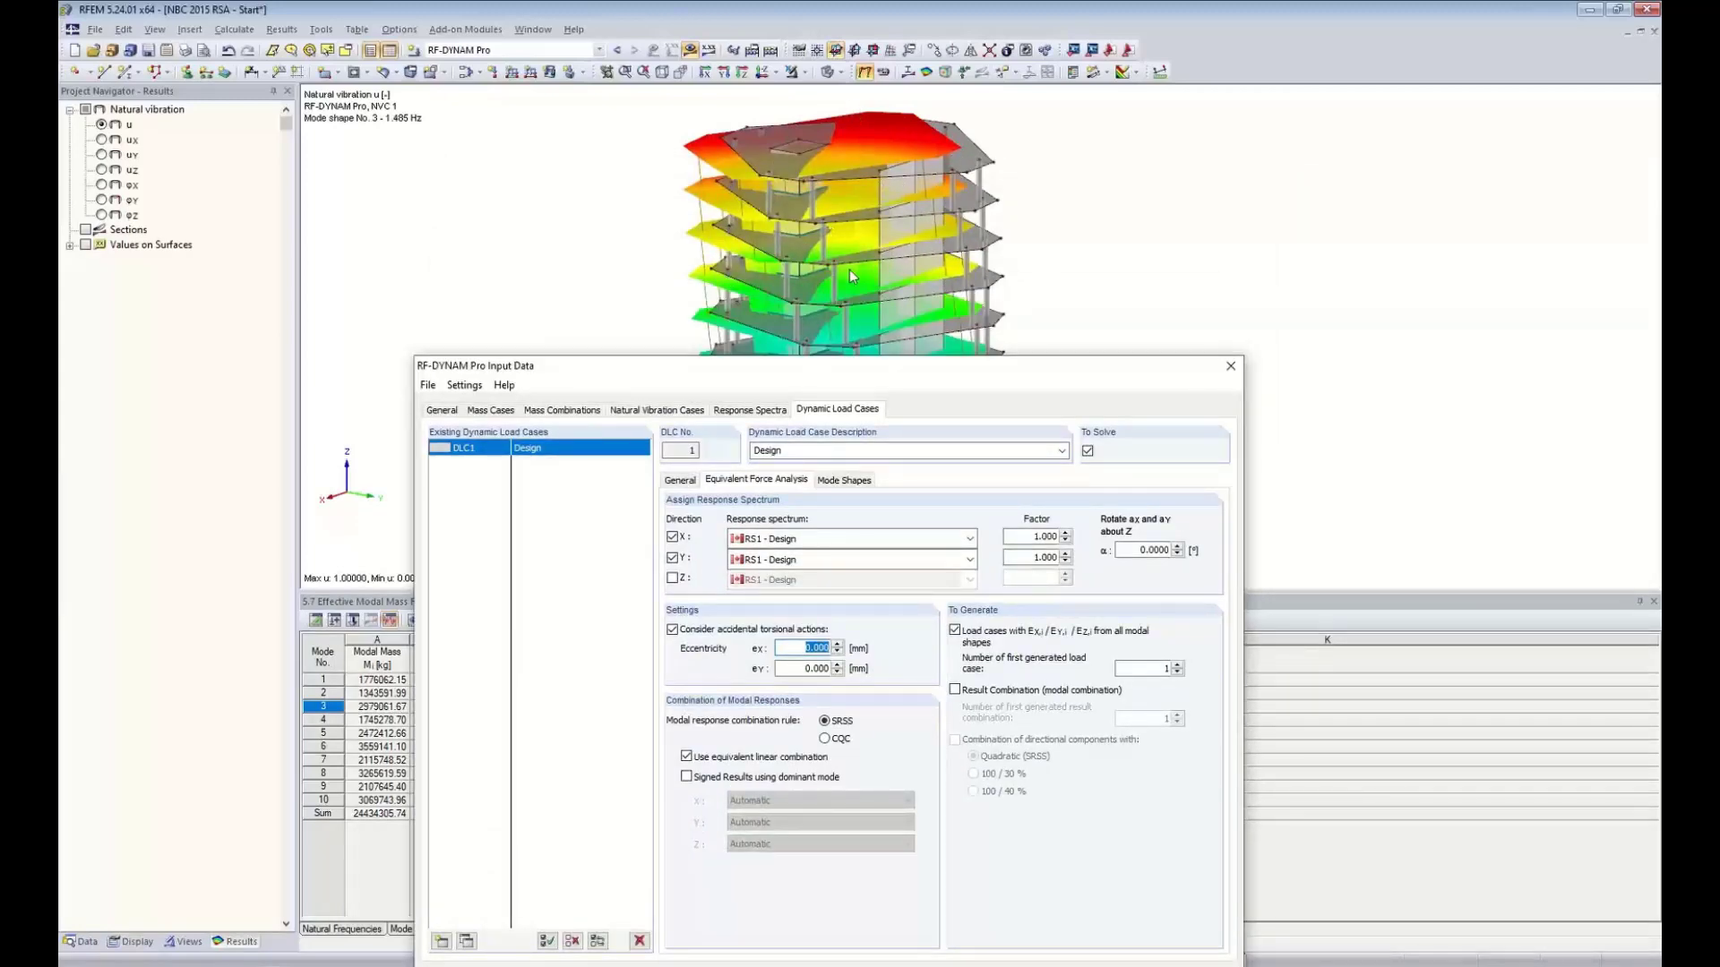
drag(875, 370, 918, 156)
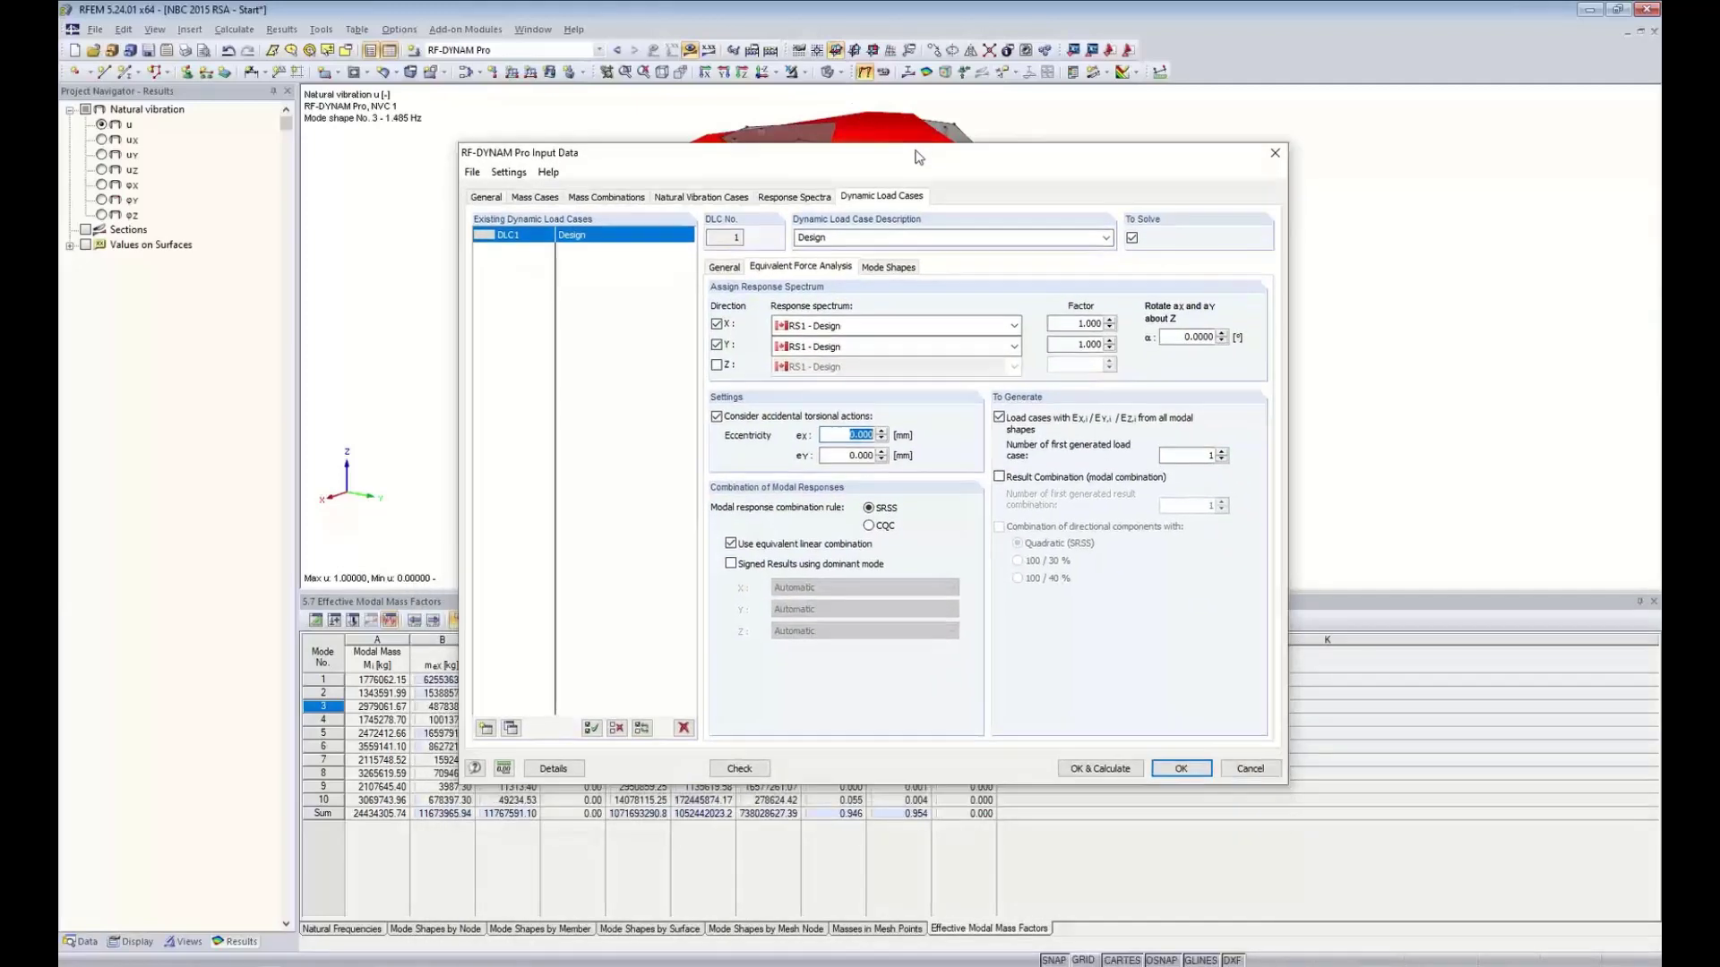
text(2000)
key(Tab)
text(2000)
key(Tab)
Switch to the PowerPoint slide show at the Equivalent Loads slide
key(super+Tab)
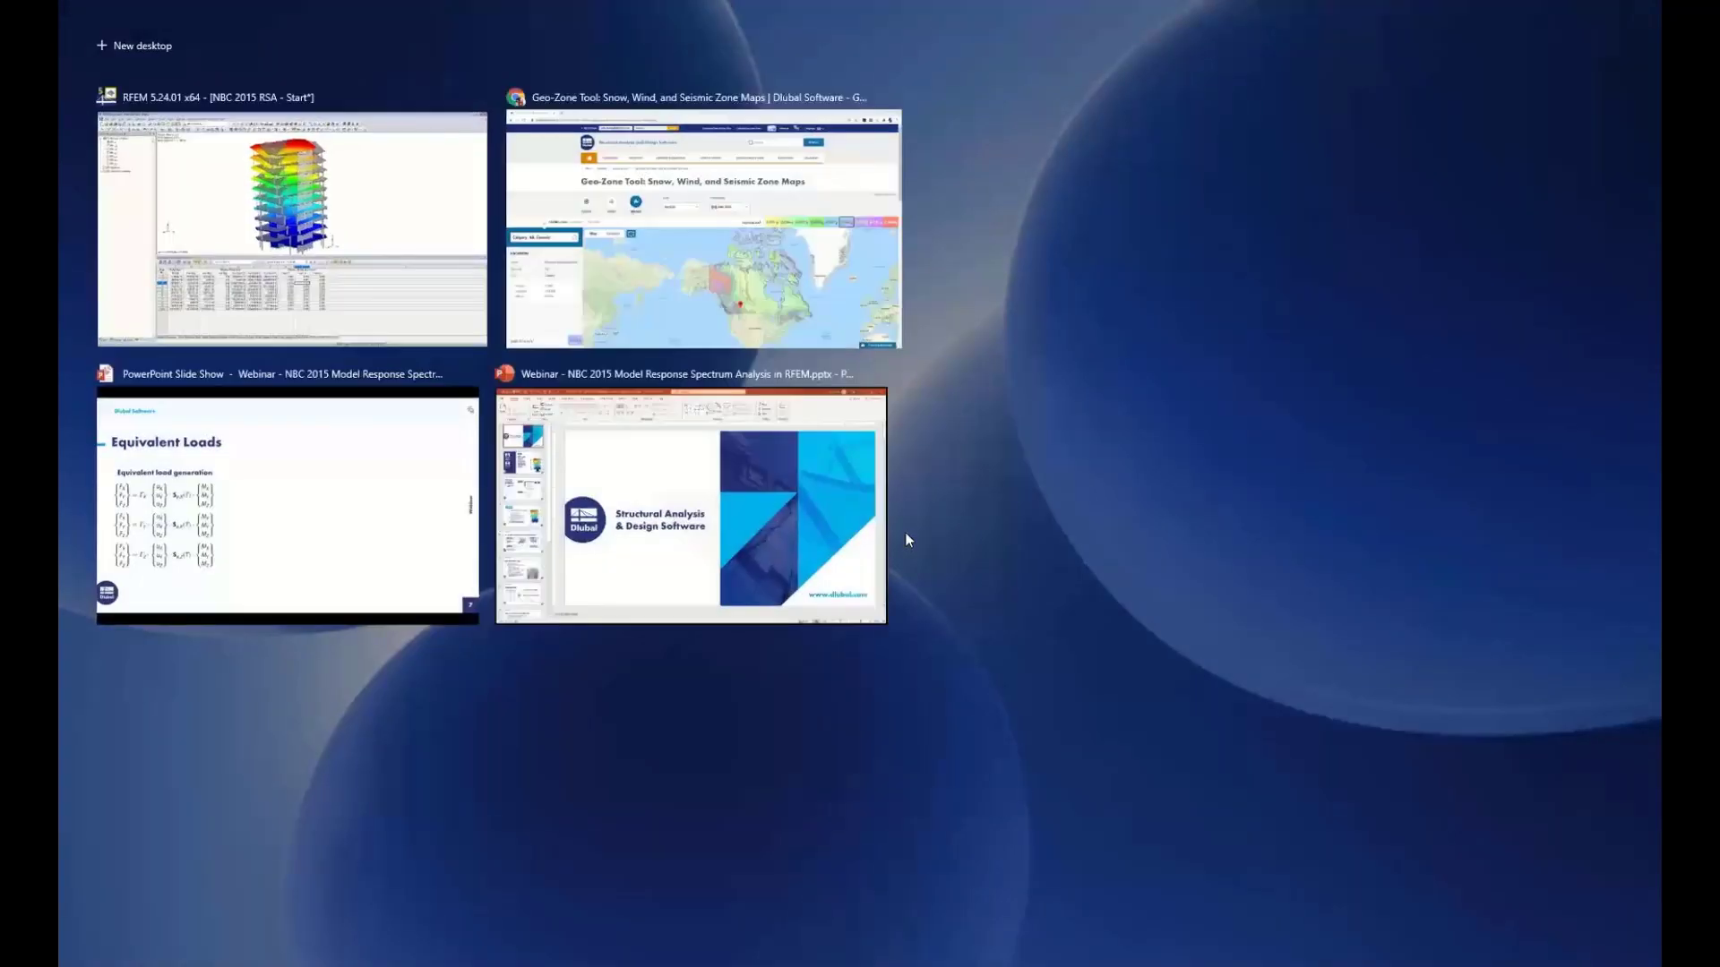
click(341, 512)
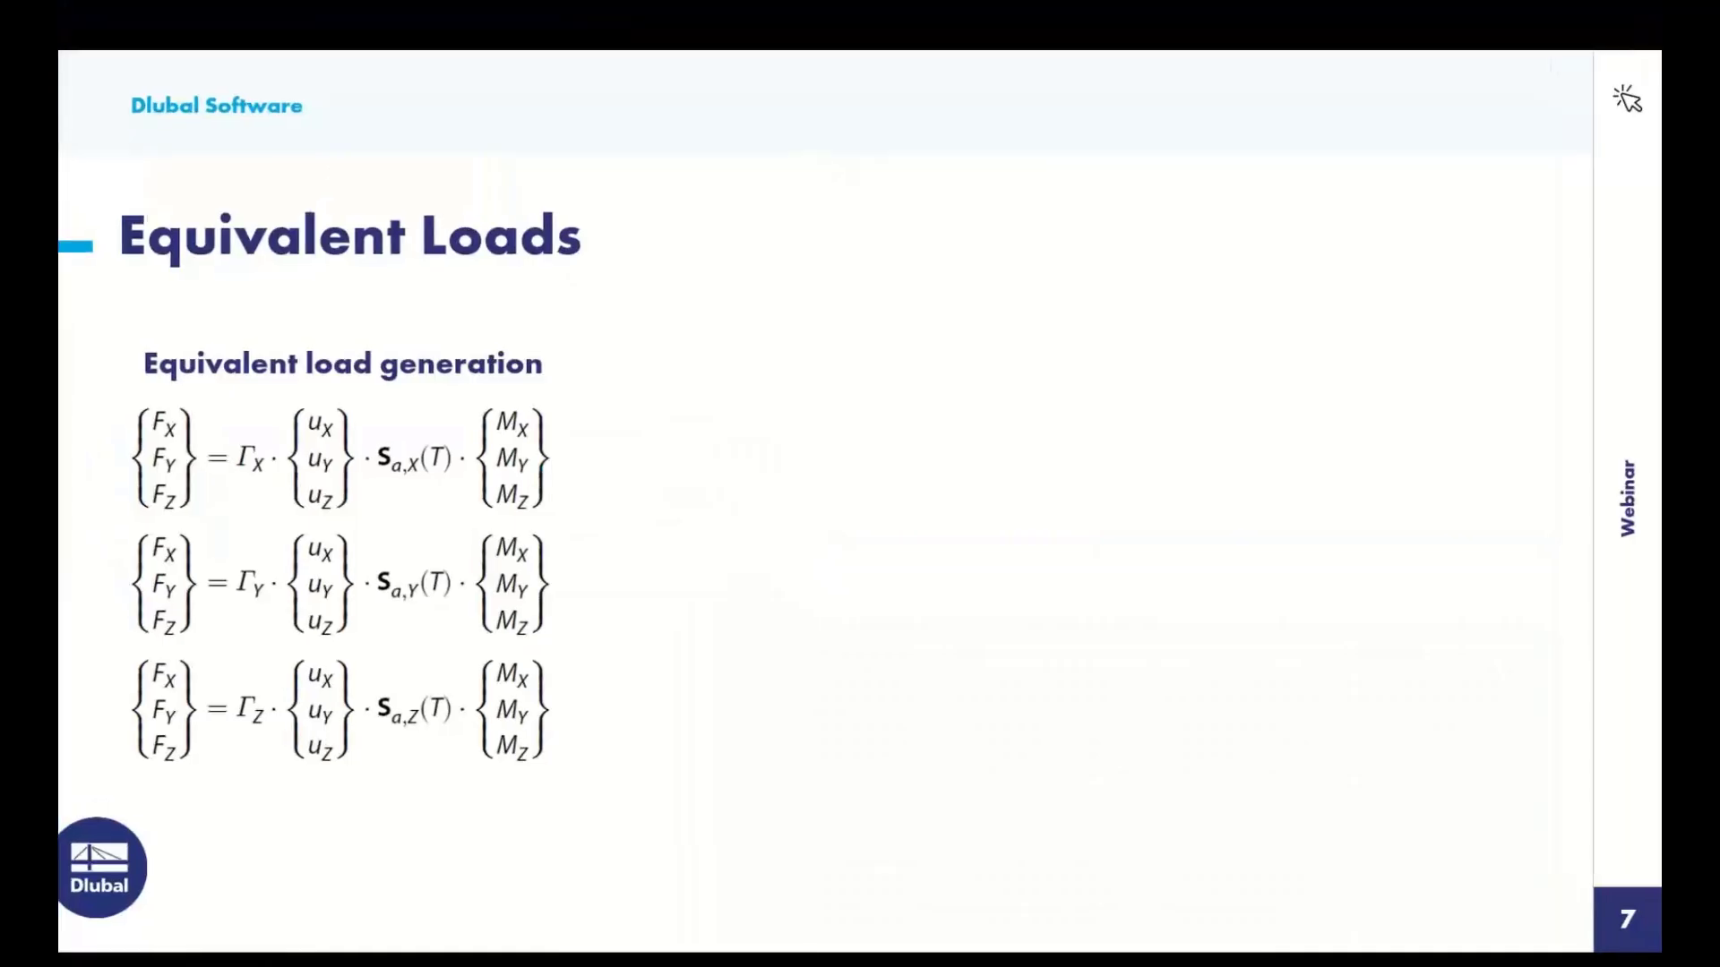
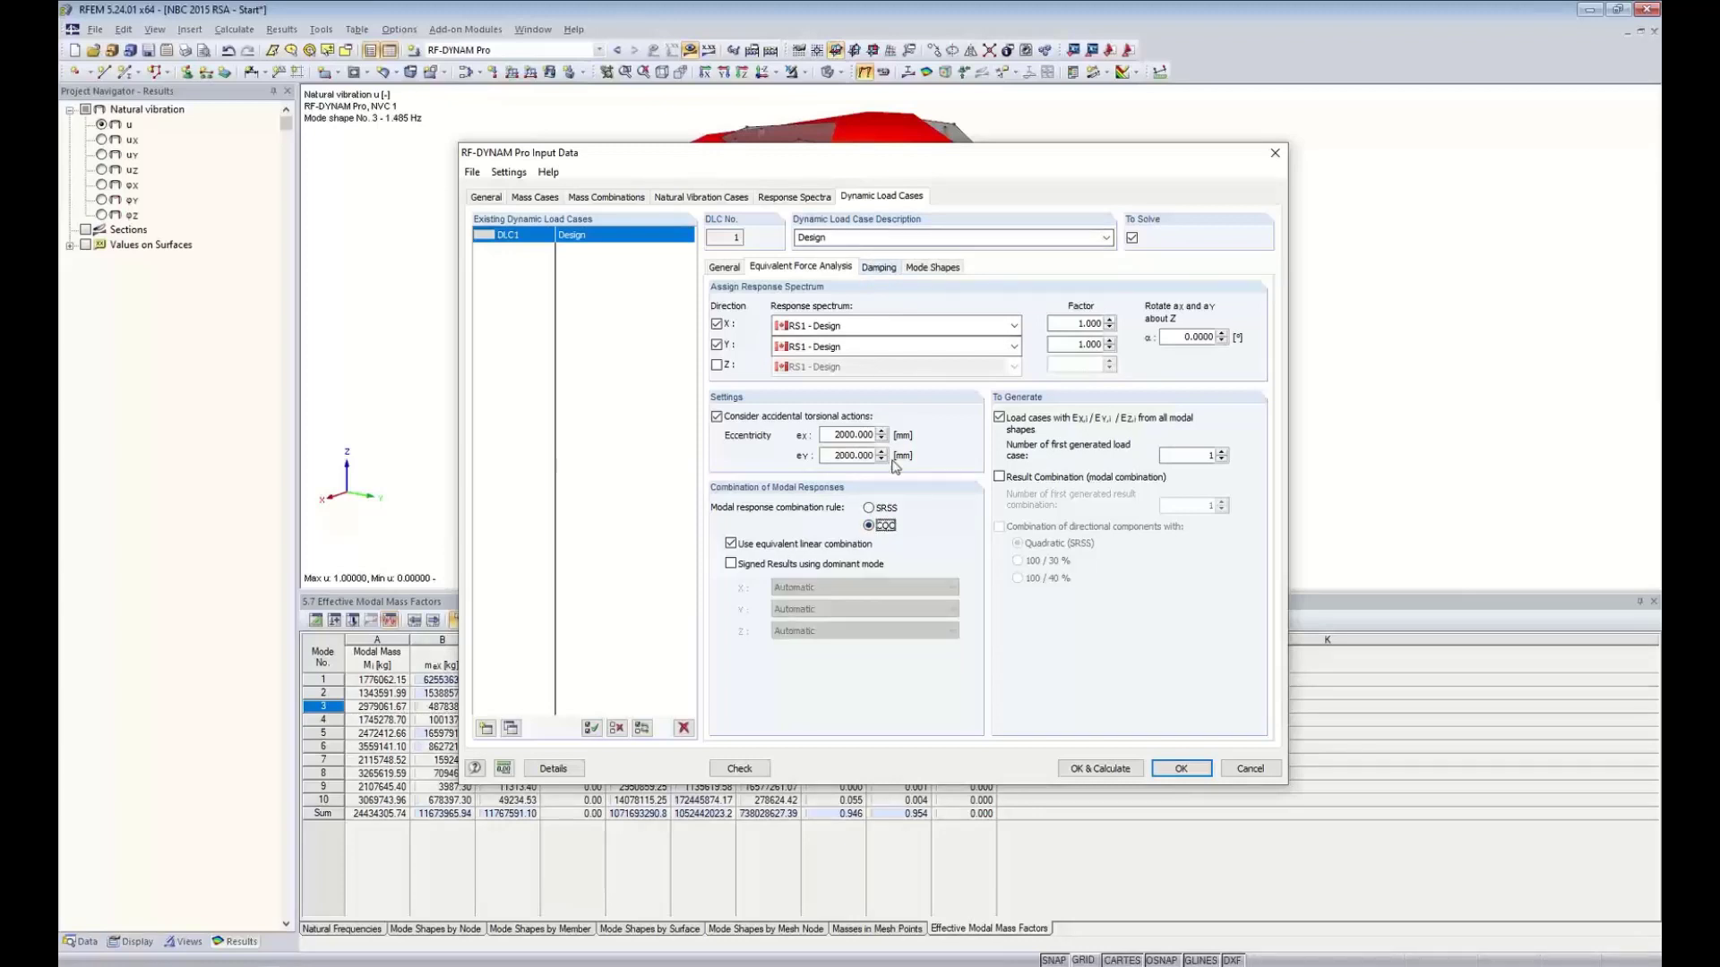
Combine the modal responses with the CQC rule and enable signed results using the automatic dominant mode in X and Y
click(868, 508)
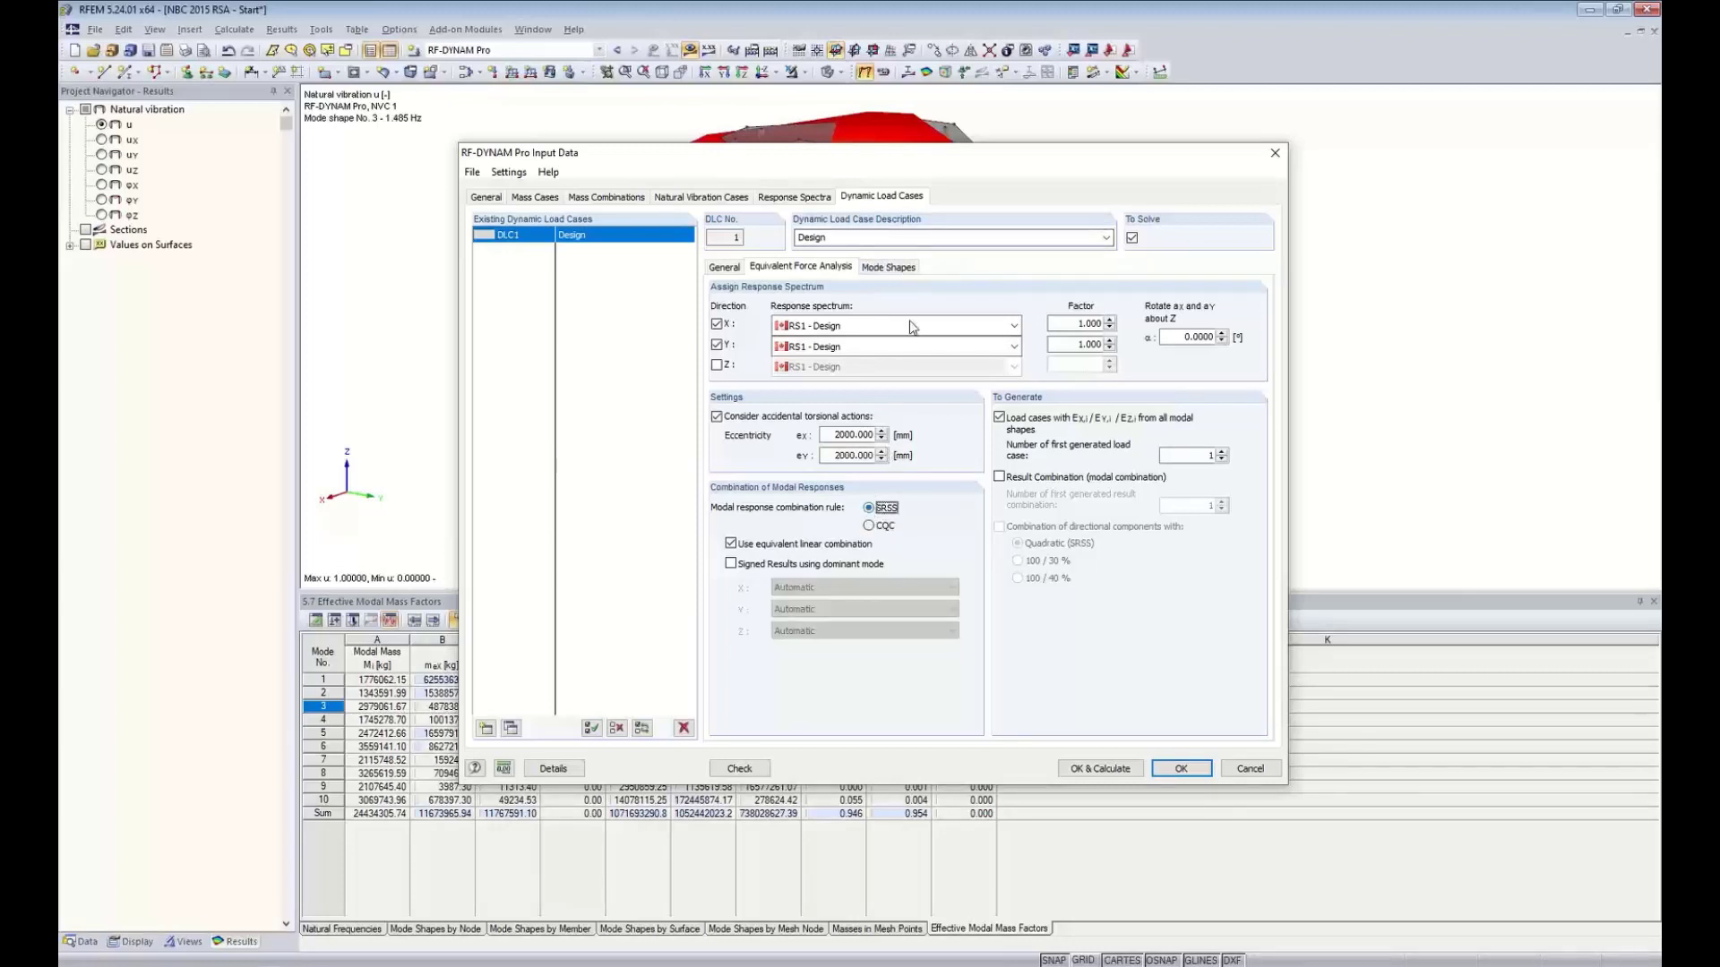
click(870, 527)
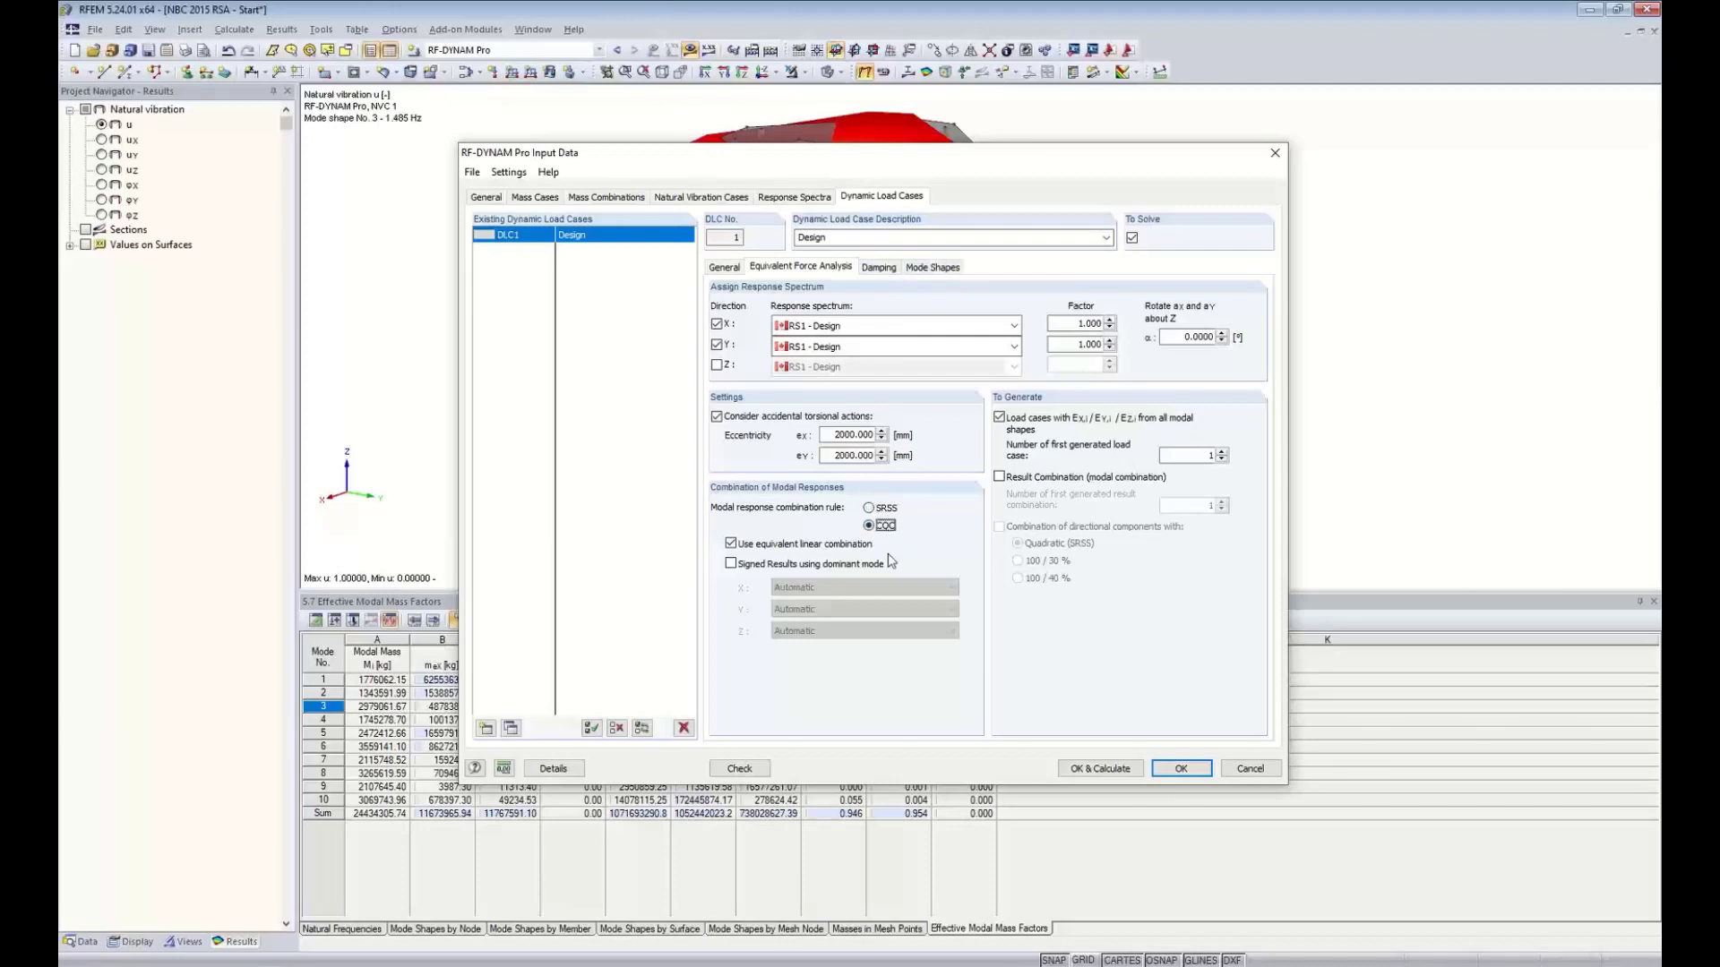
click(731, 565)
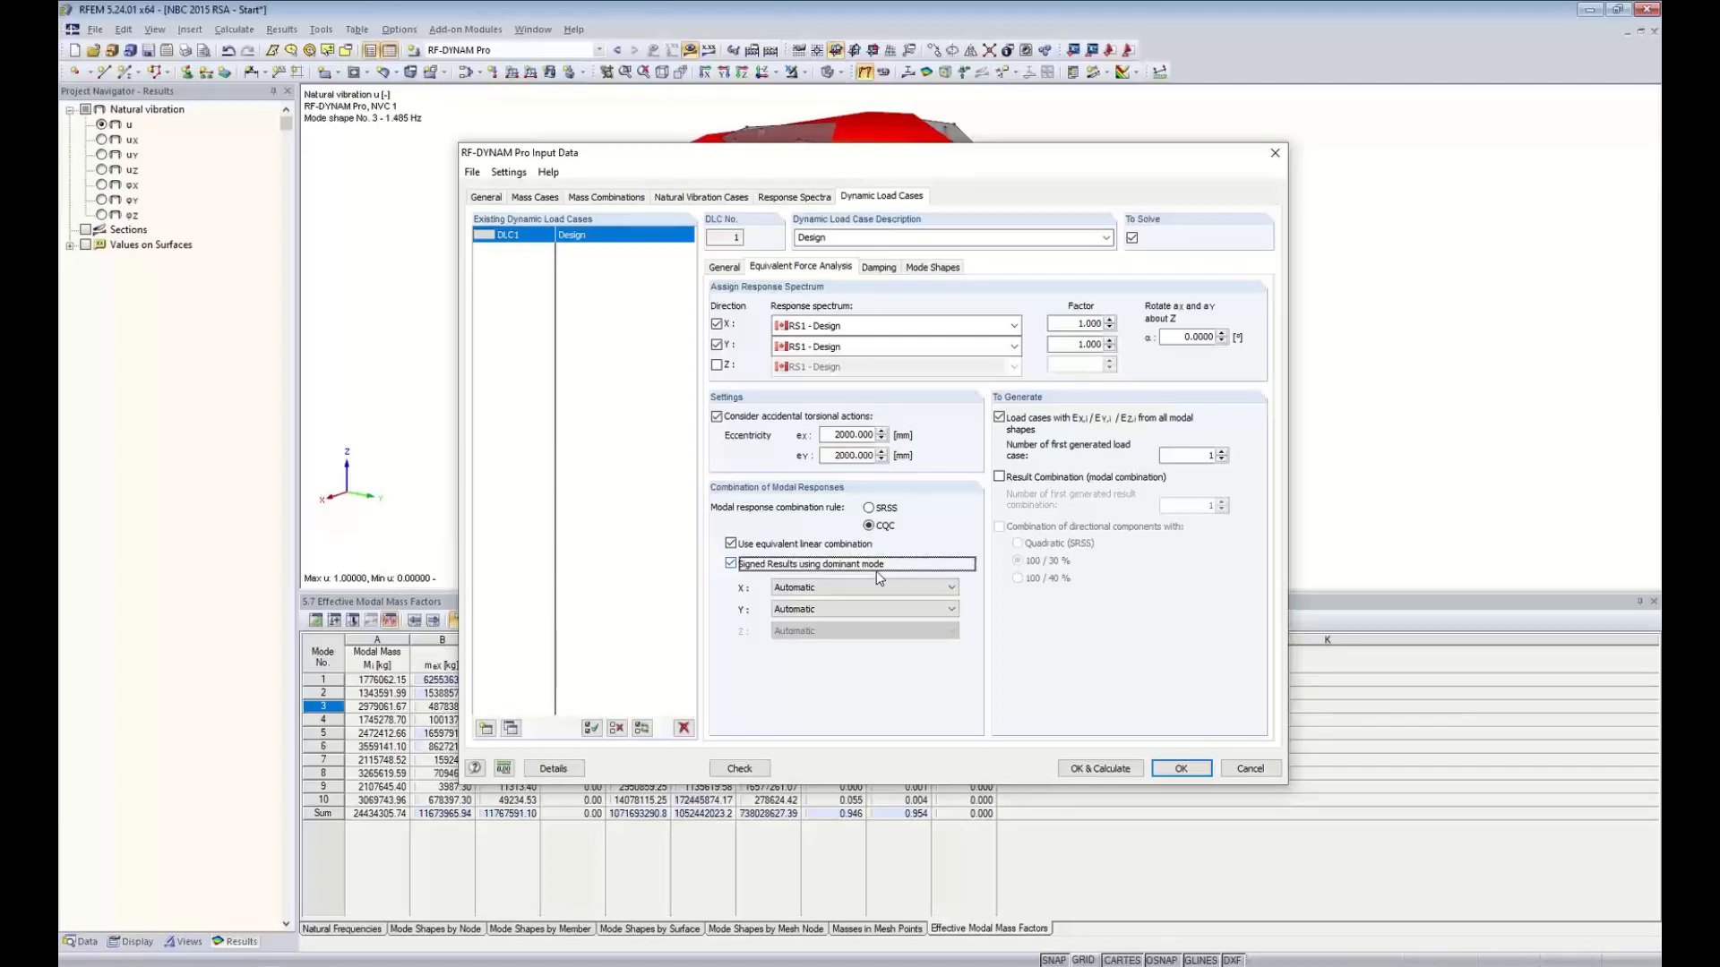
click(931, 267)
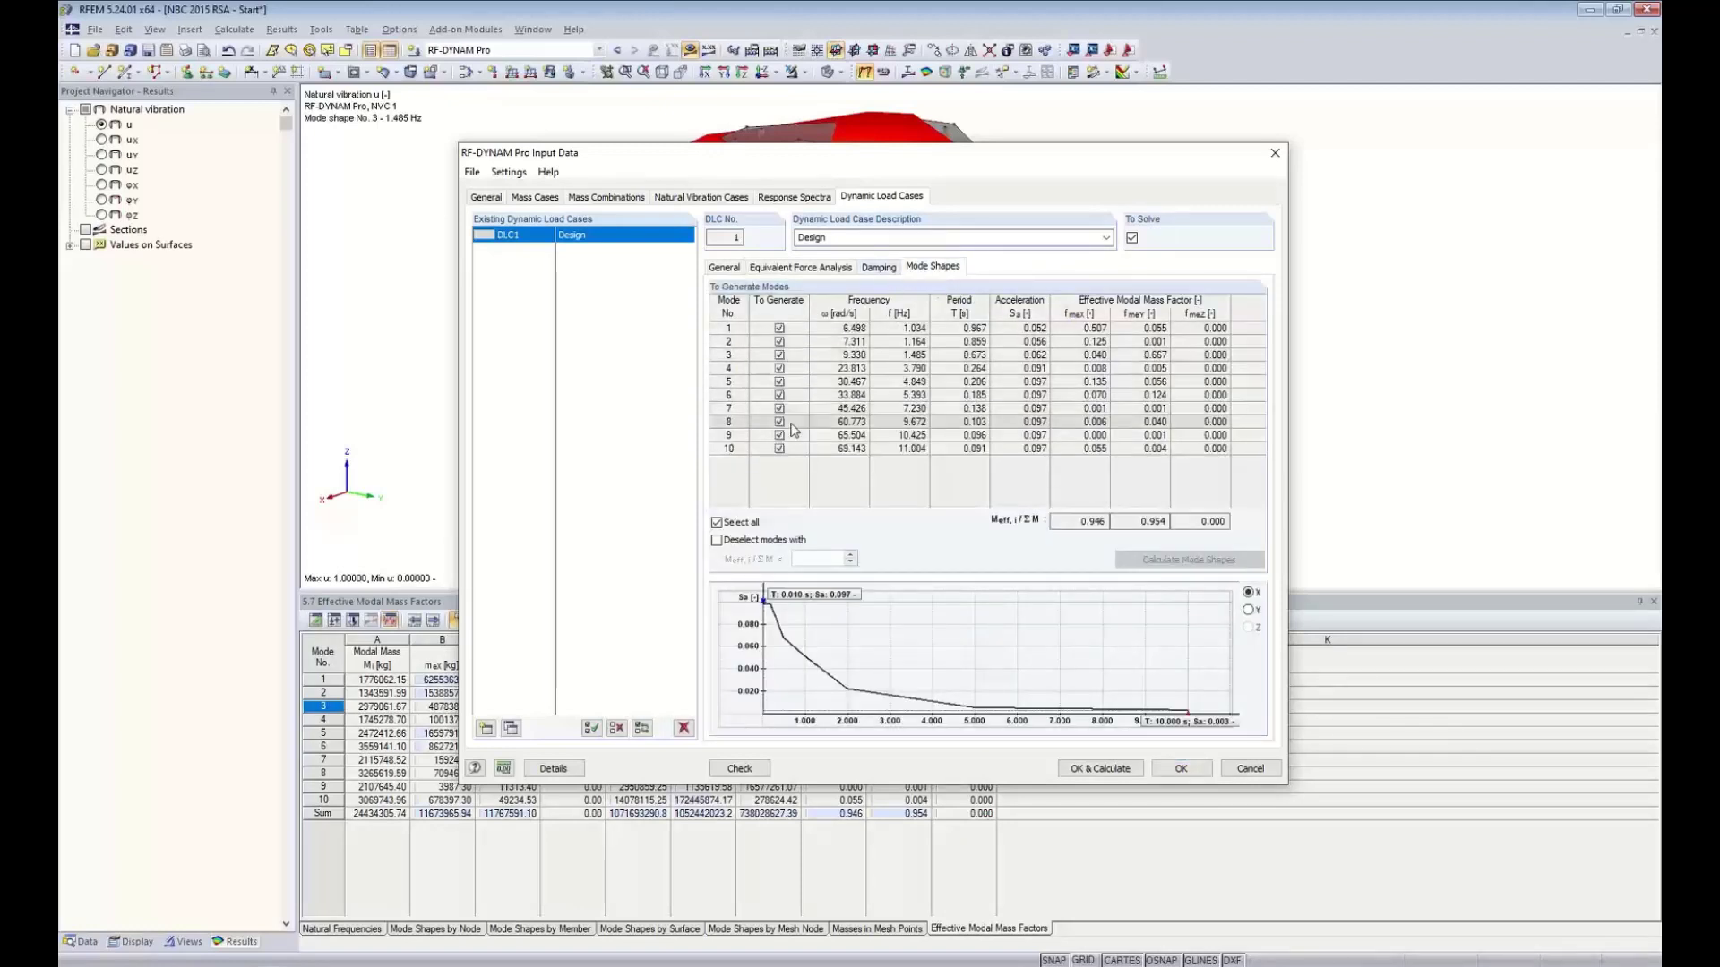
click(800, 267)
click(813, 587)
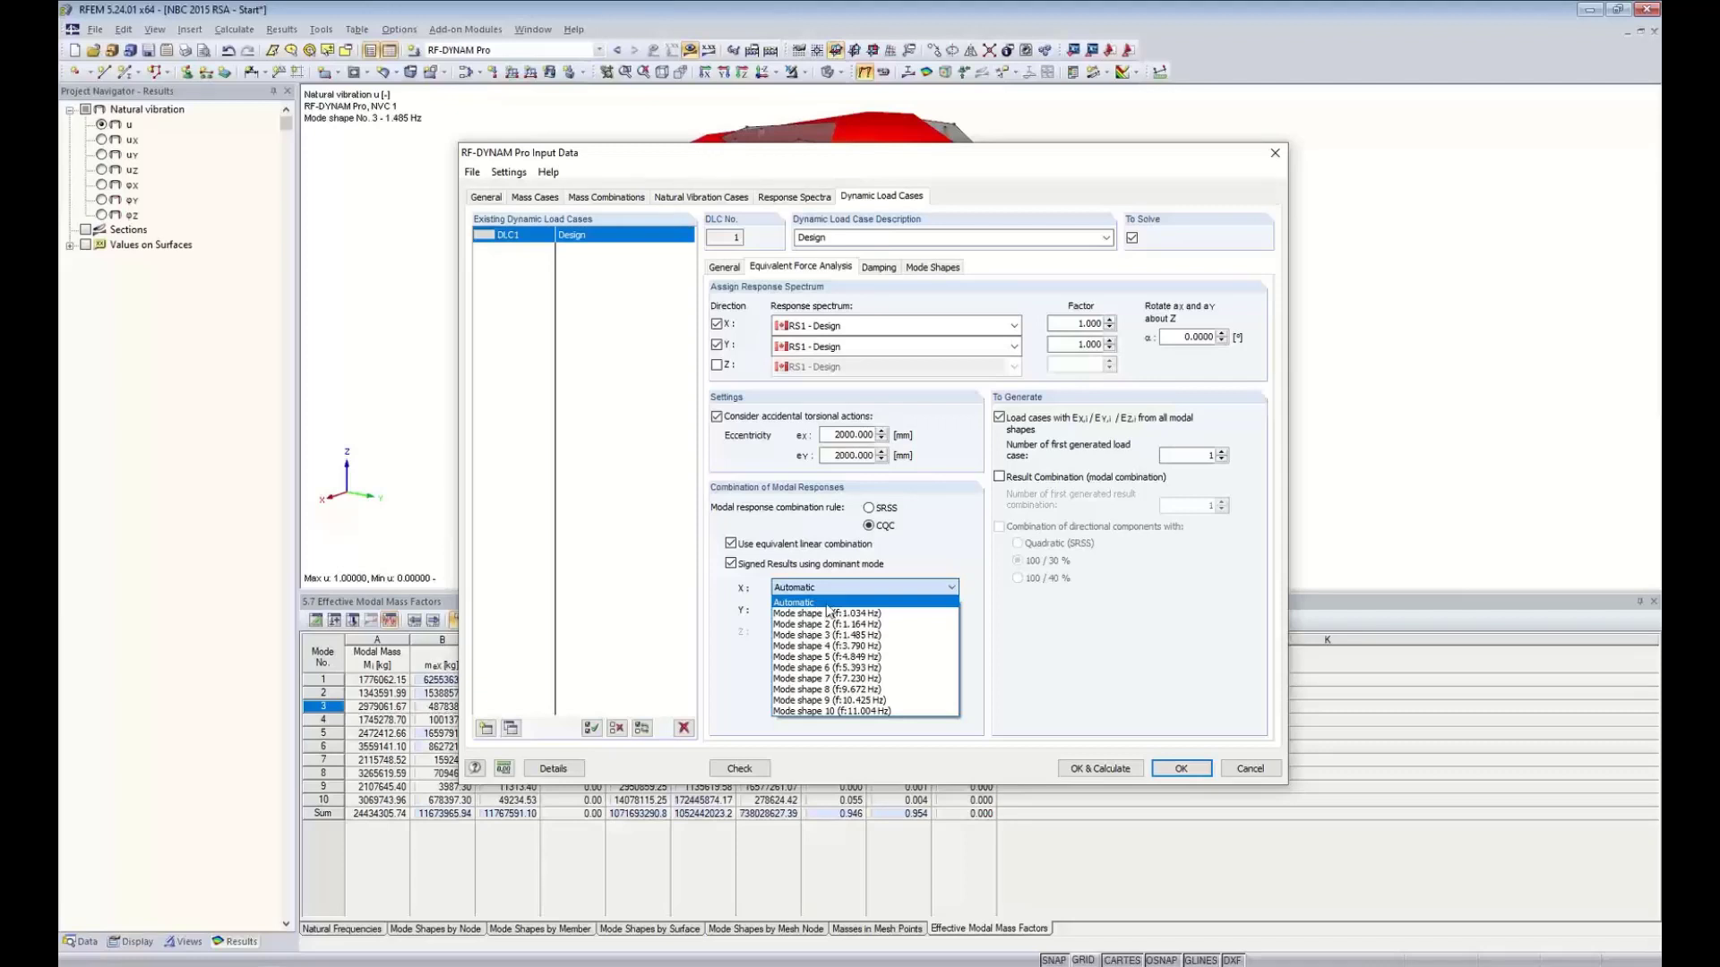
click(1001, 615)
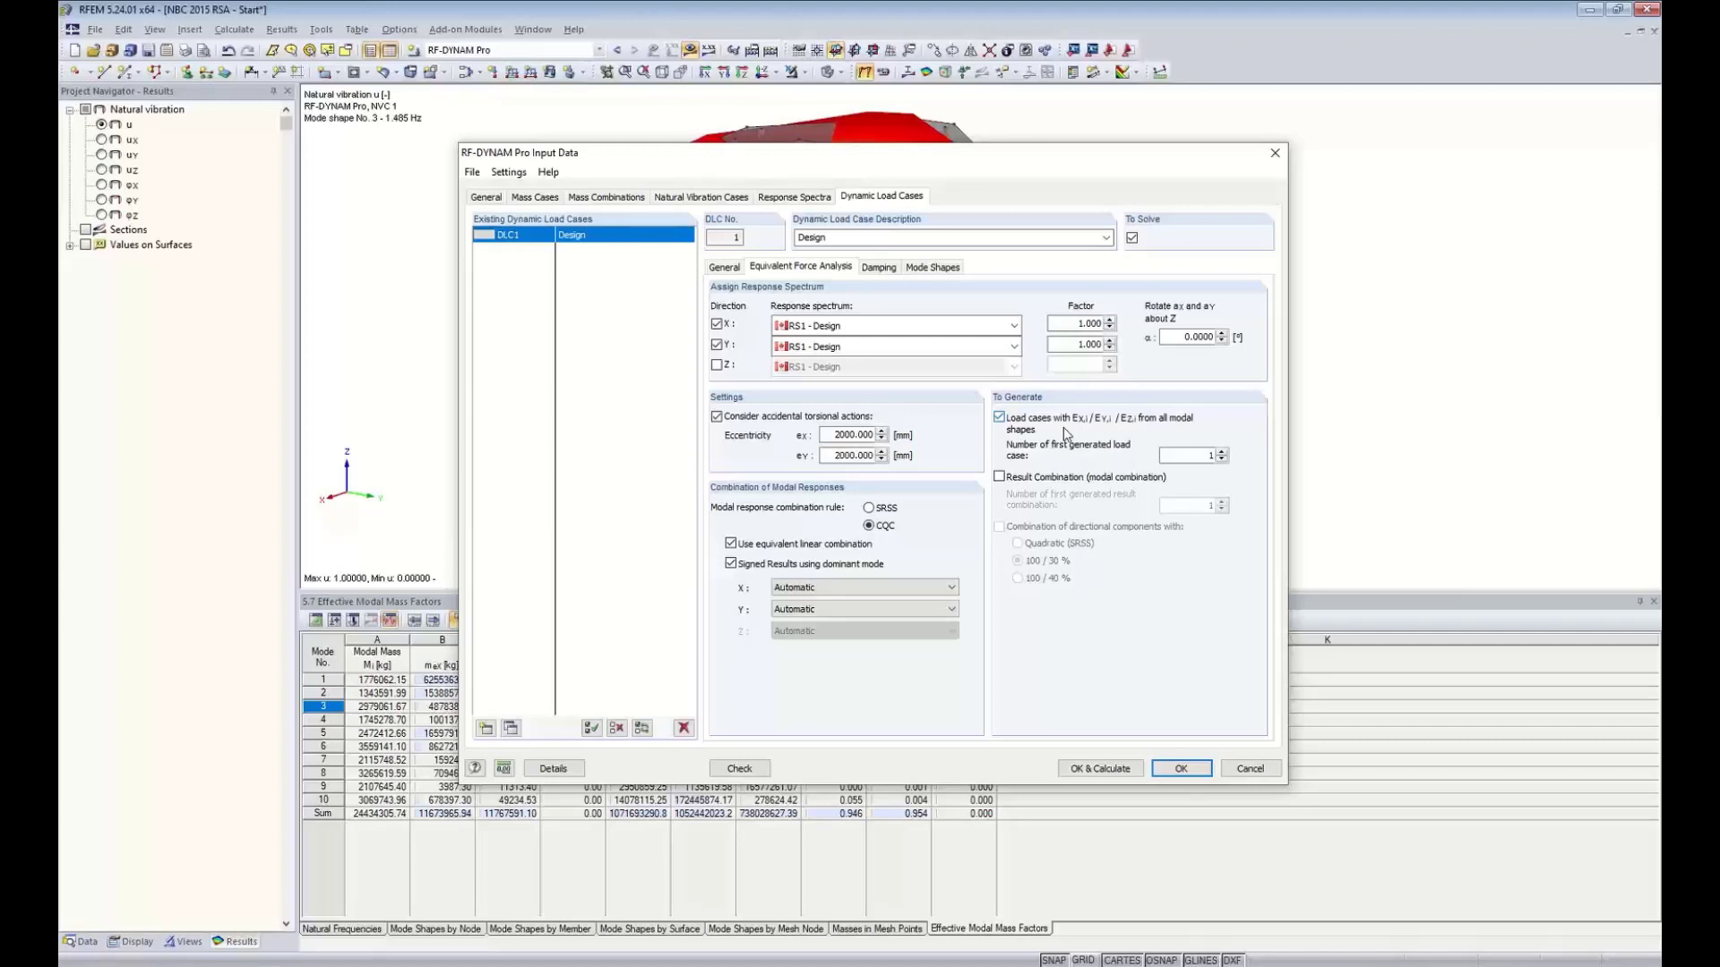
Enable generation of the modal result combination and of the combination of directional components
click(1003, 478)
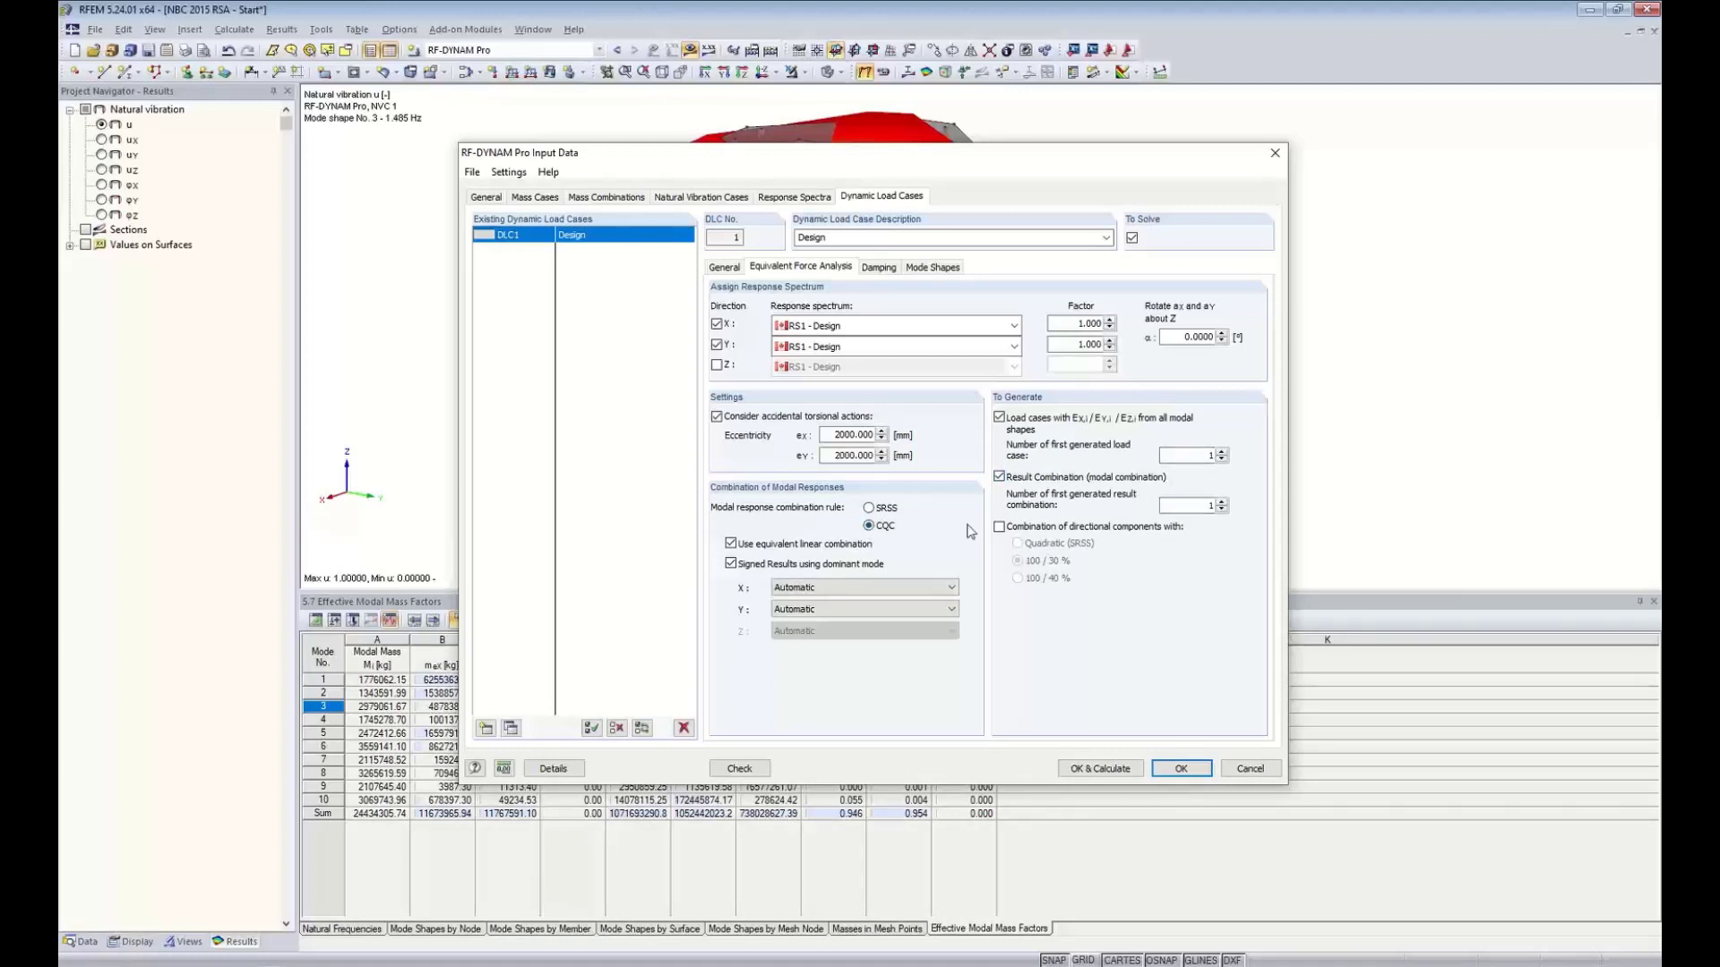
click(1000, 528)
Apply Lehr's damping with D of 0.050 to the dynamic load case
click(877, 268)
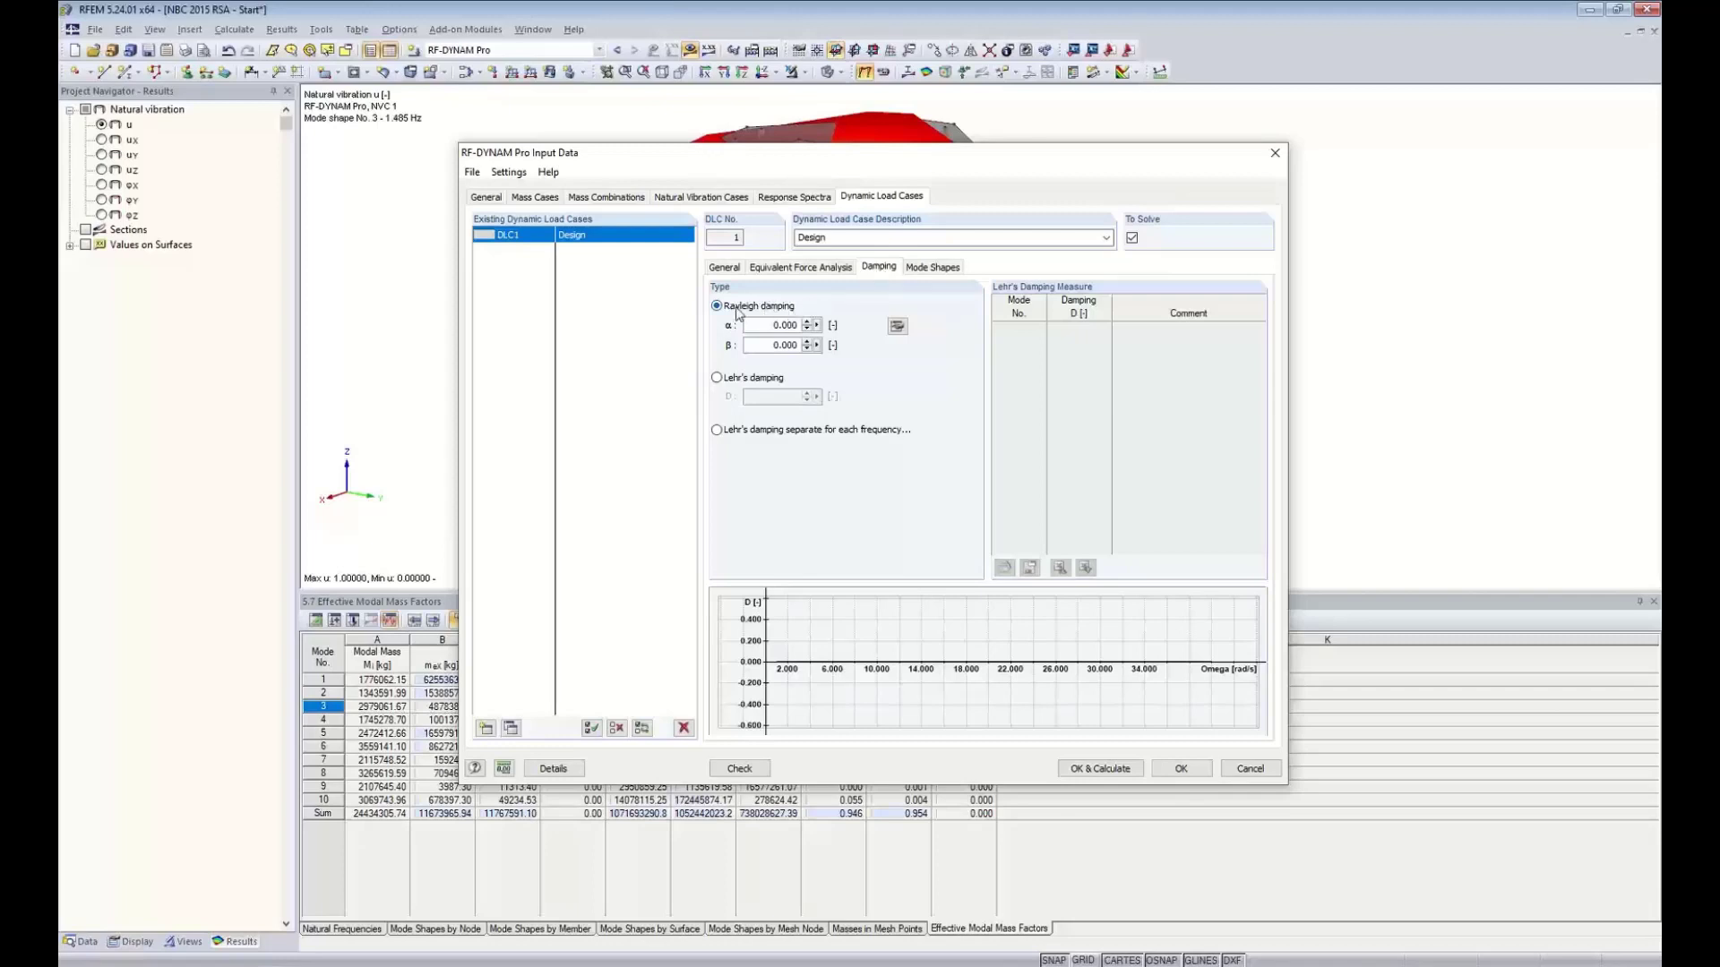
click(760, 378)
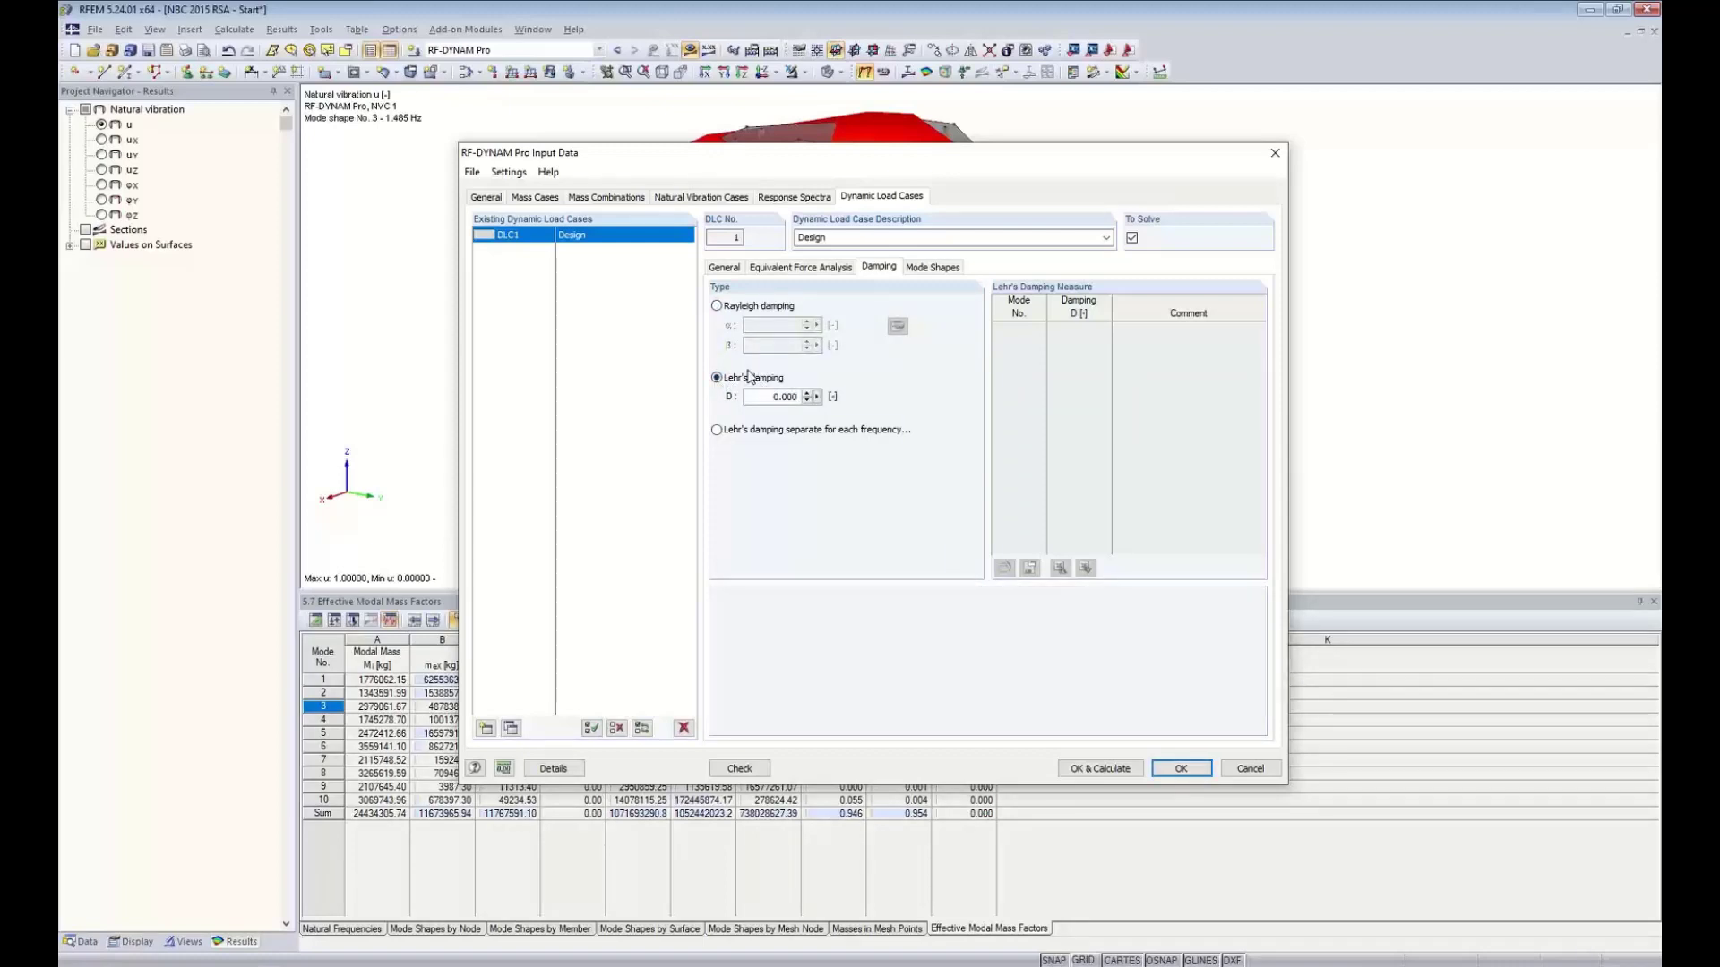
drag(769, 396, 864, 395)
text(0.05)
click(716, 431)
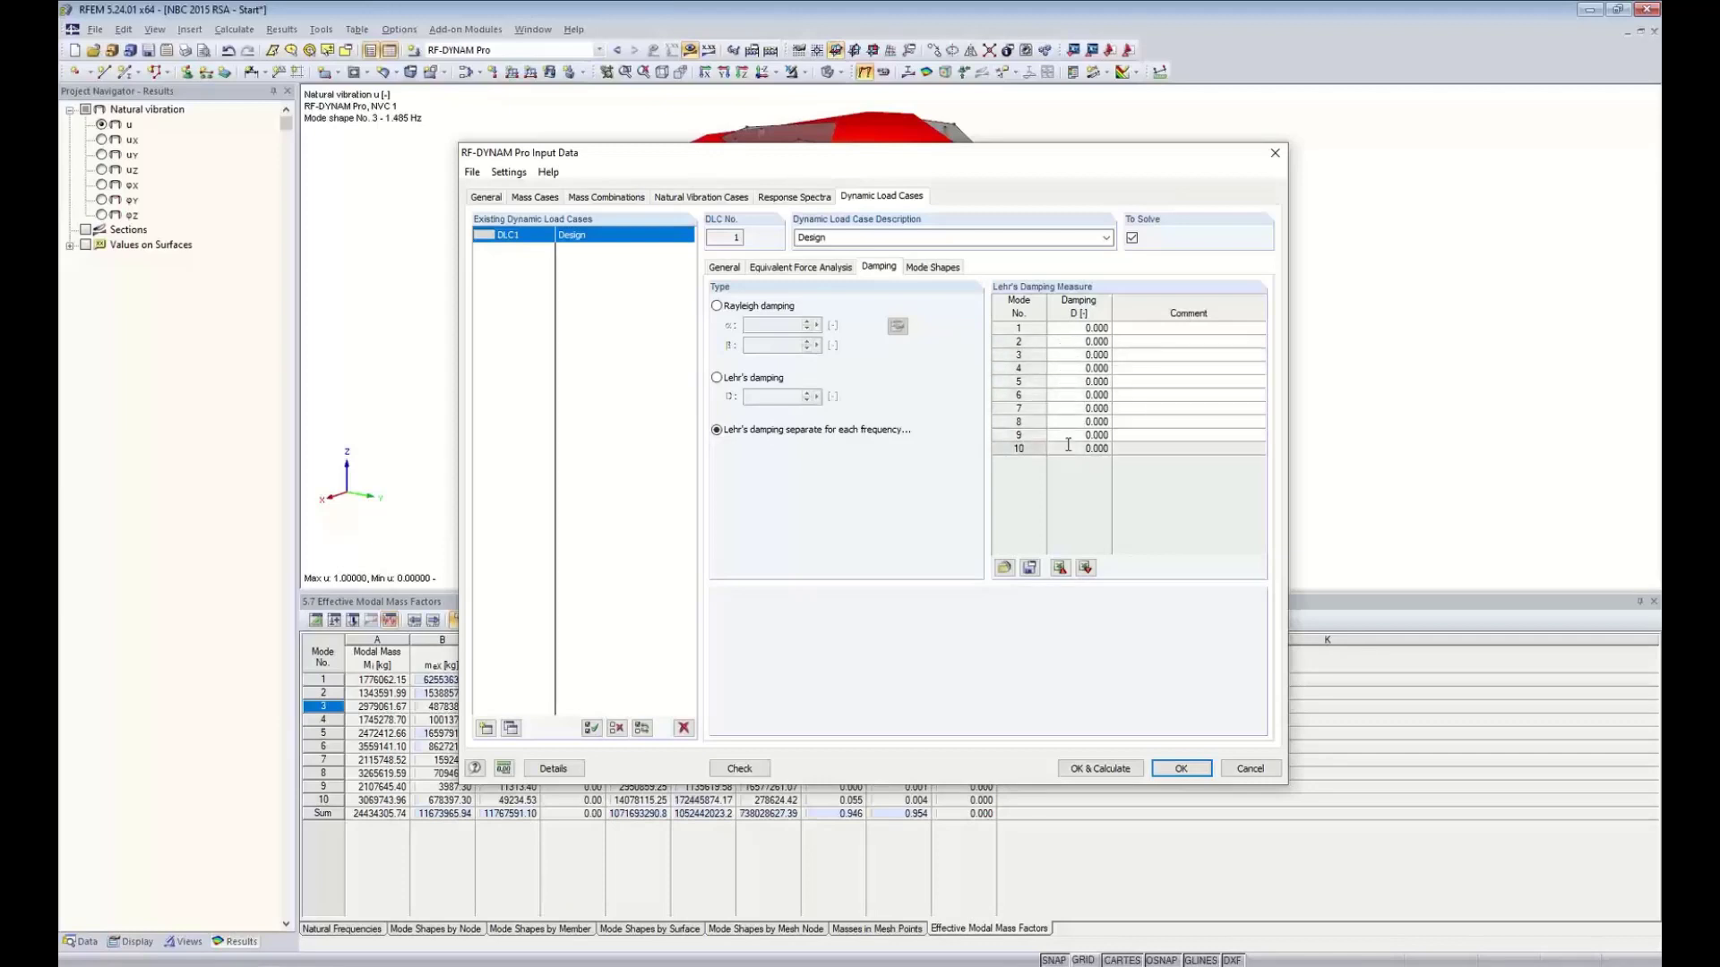
click(717, 378)
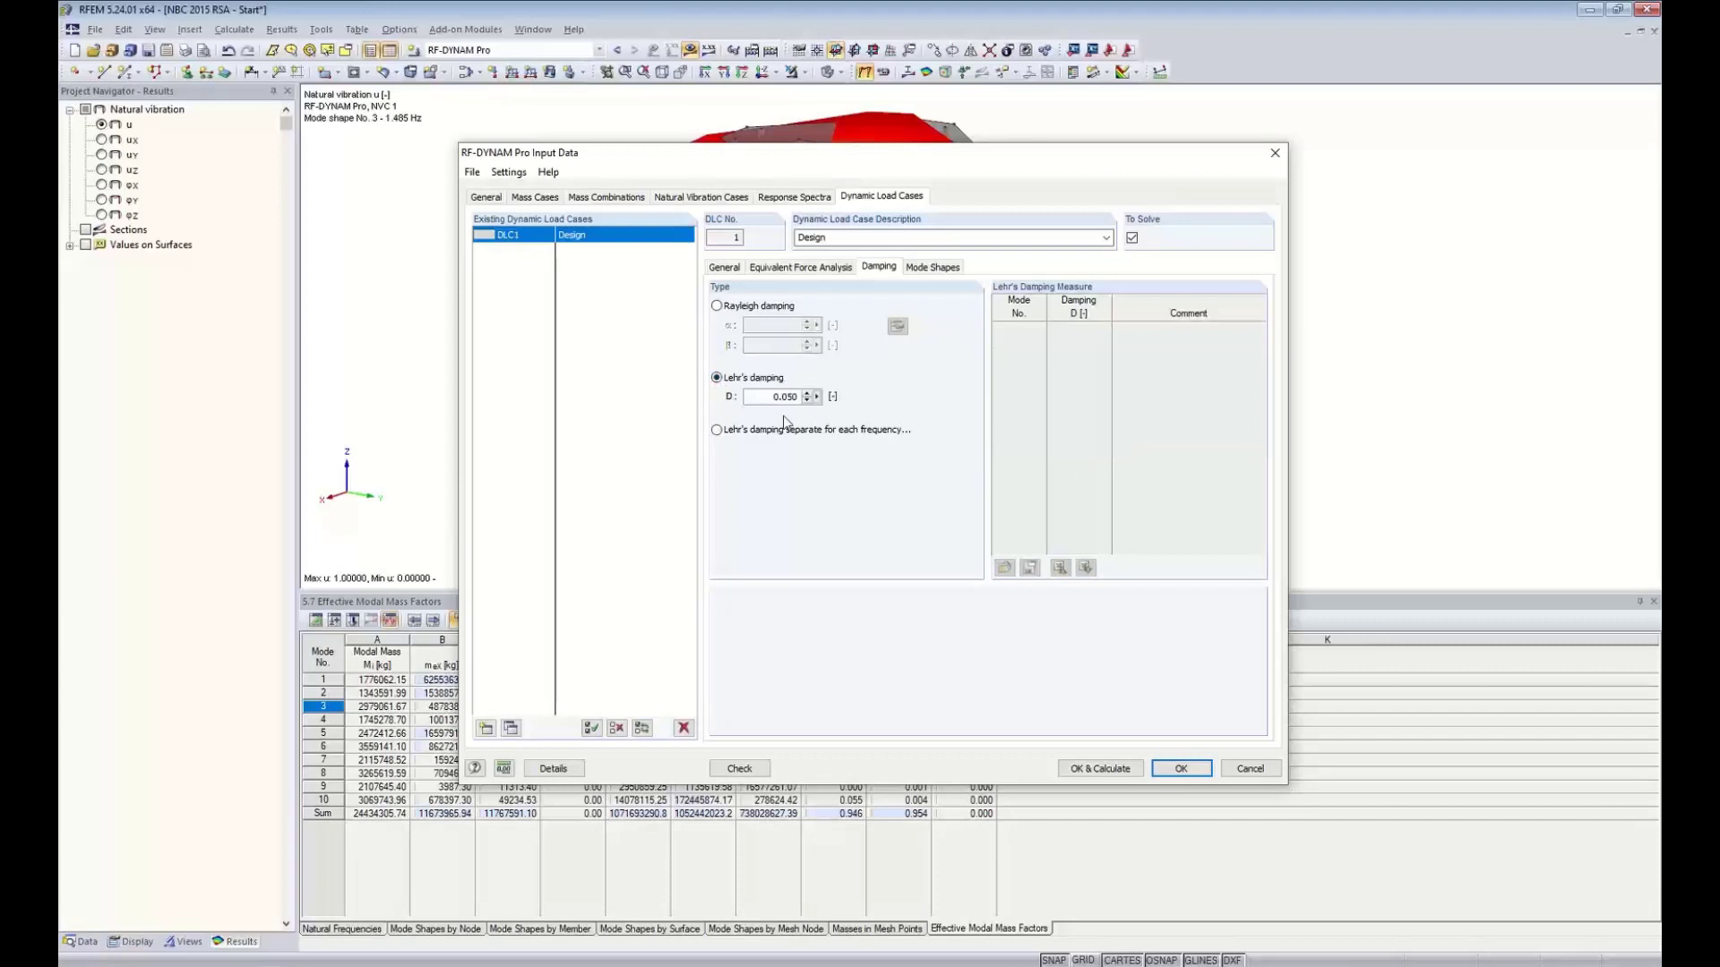
Deselect mode shapes with an effective modal mass factor below 0.050, keep mode 10 included, and accept the RF-DYNAM Pro input data
click(923, 268)
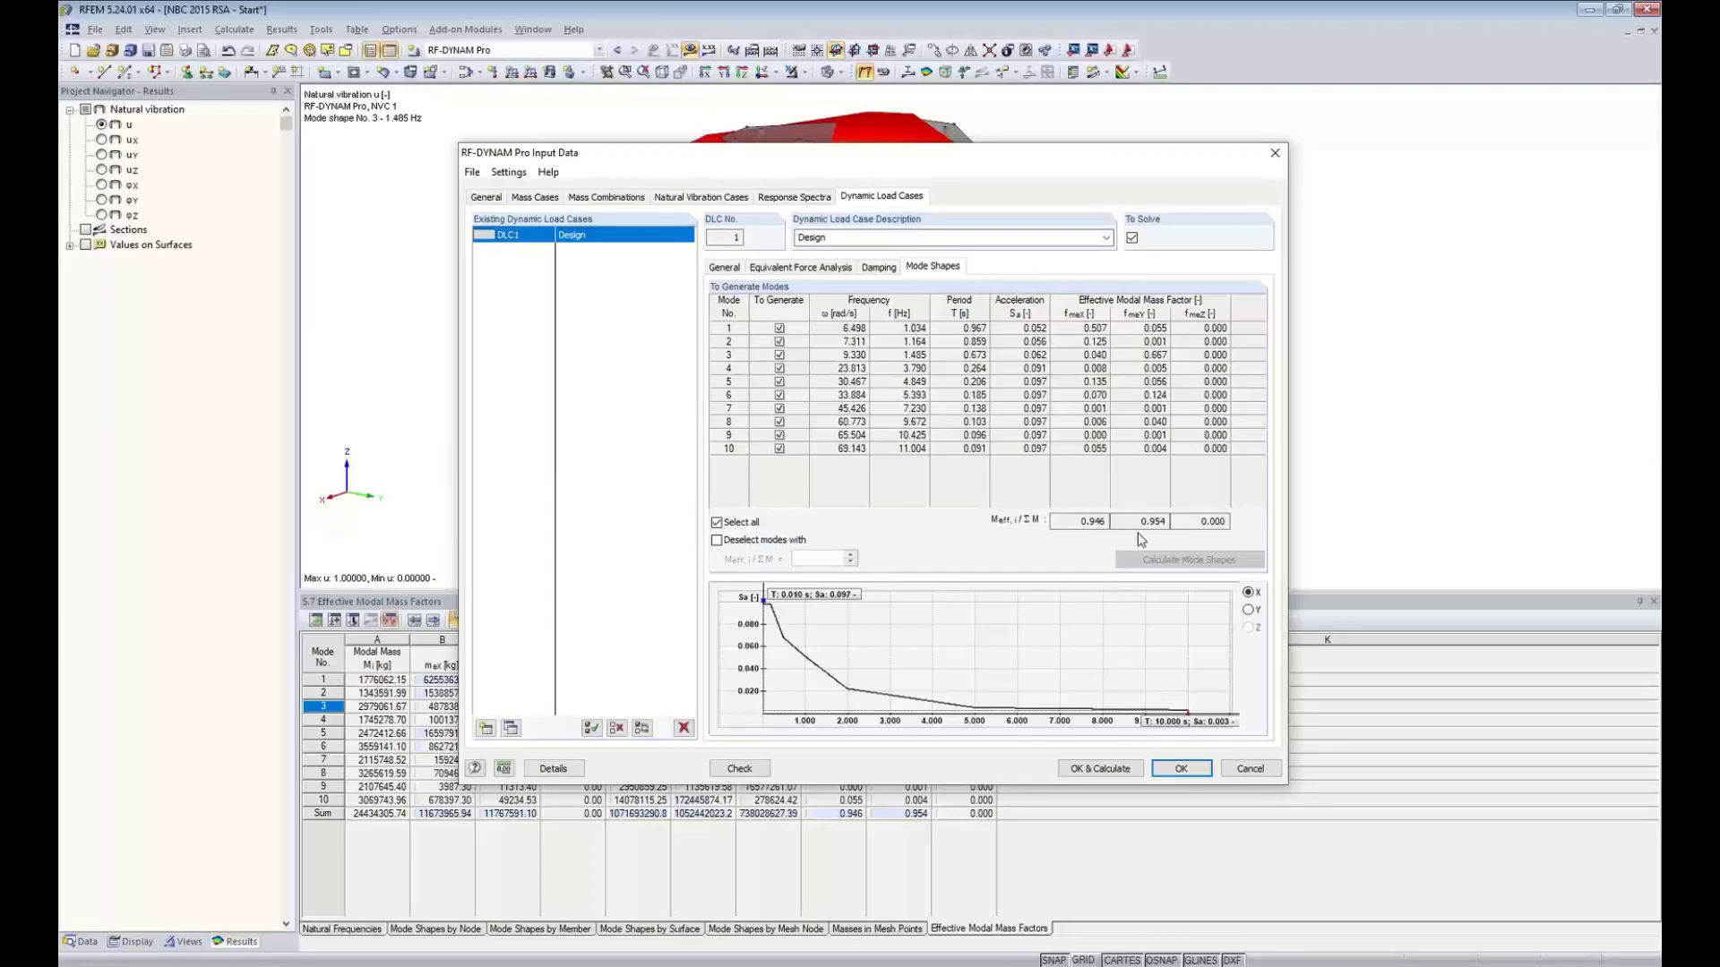
click(718, 541)
click(779, 448)
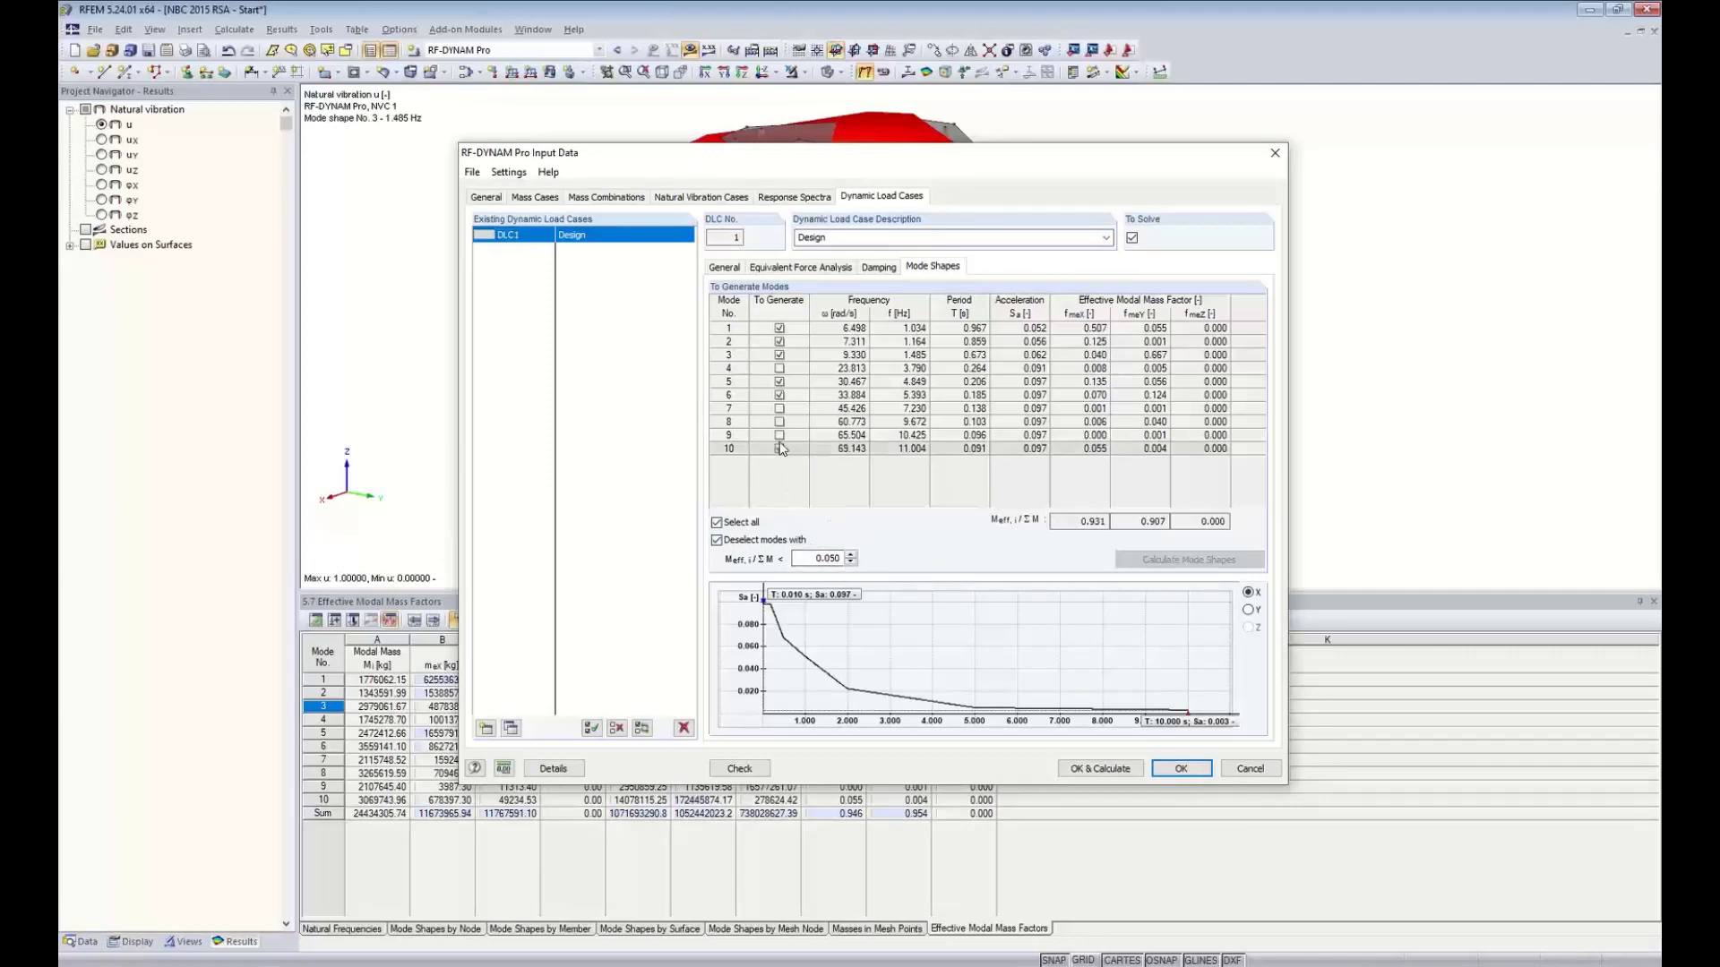
click(779, 448)
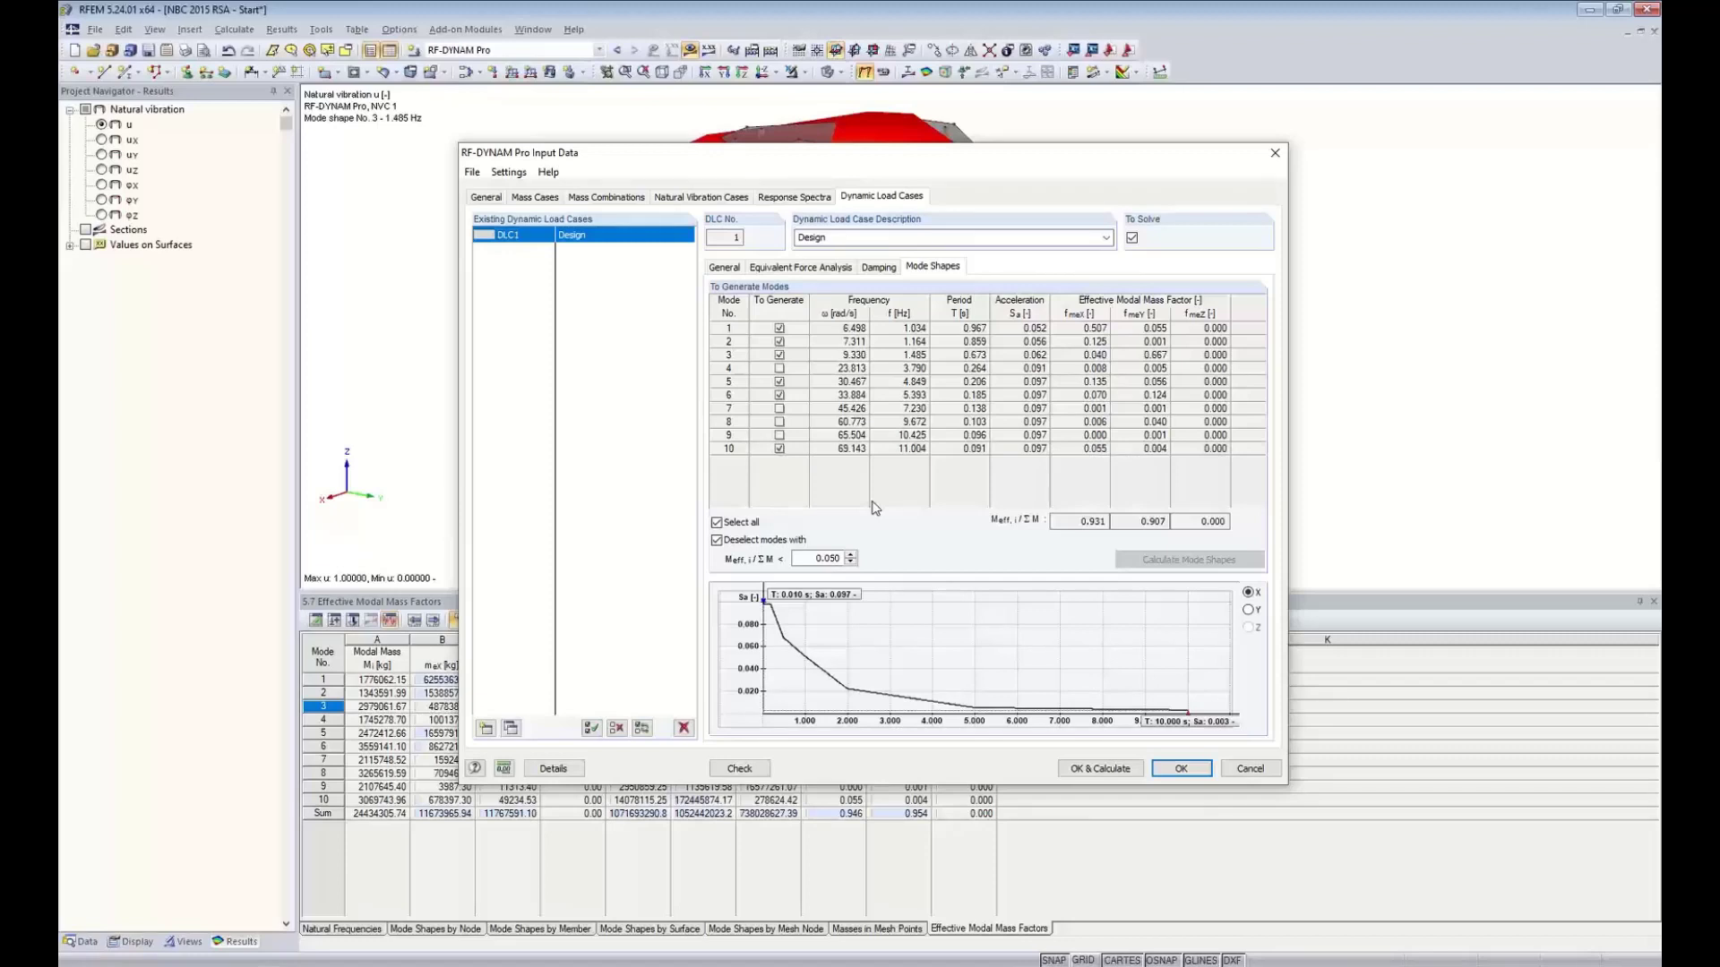
click(1181, 768)
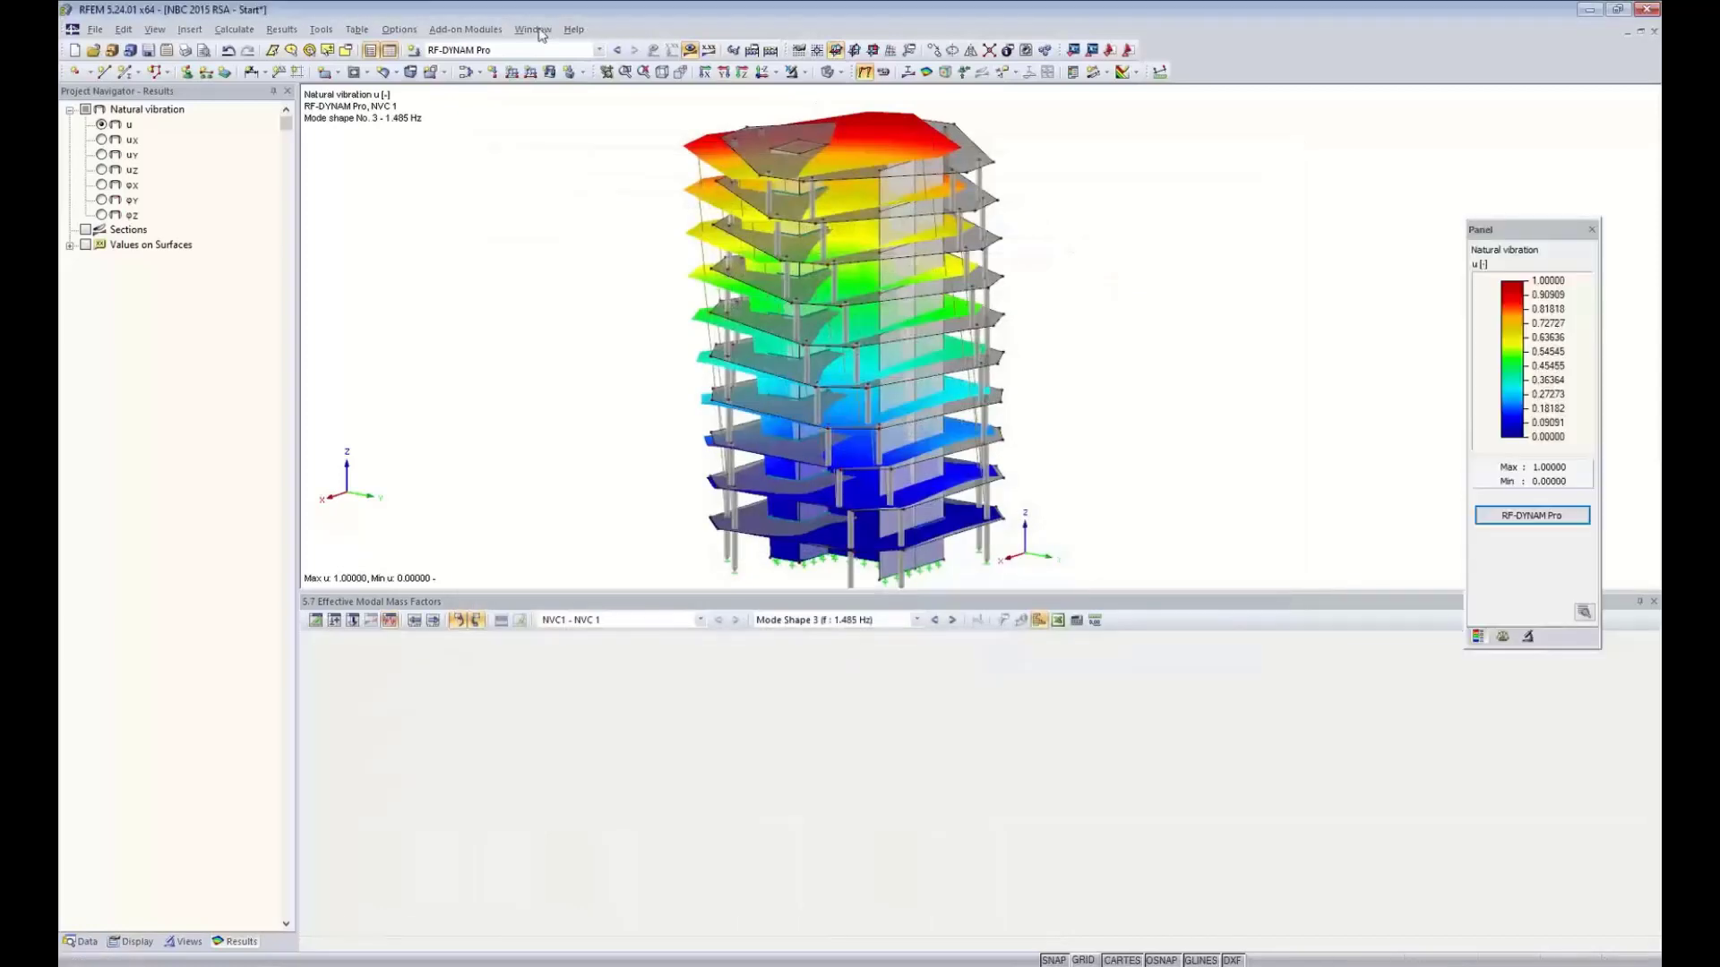
Switch to the NBC 2015 RSA - DLC1 Results model and view the DLC1 - Design equivalent loads table
click(533, 30)
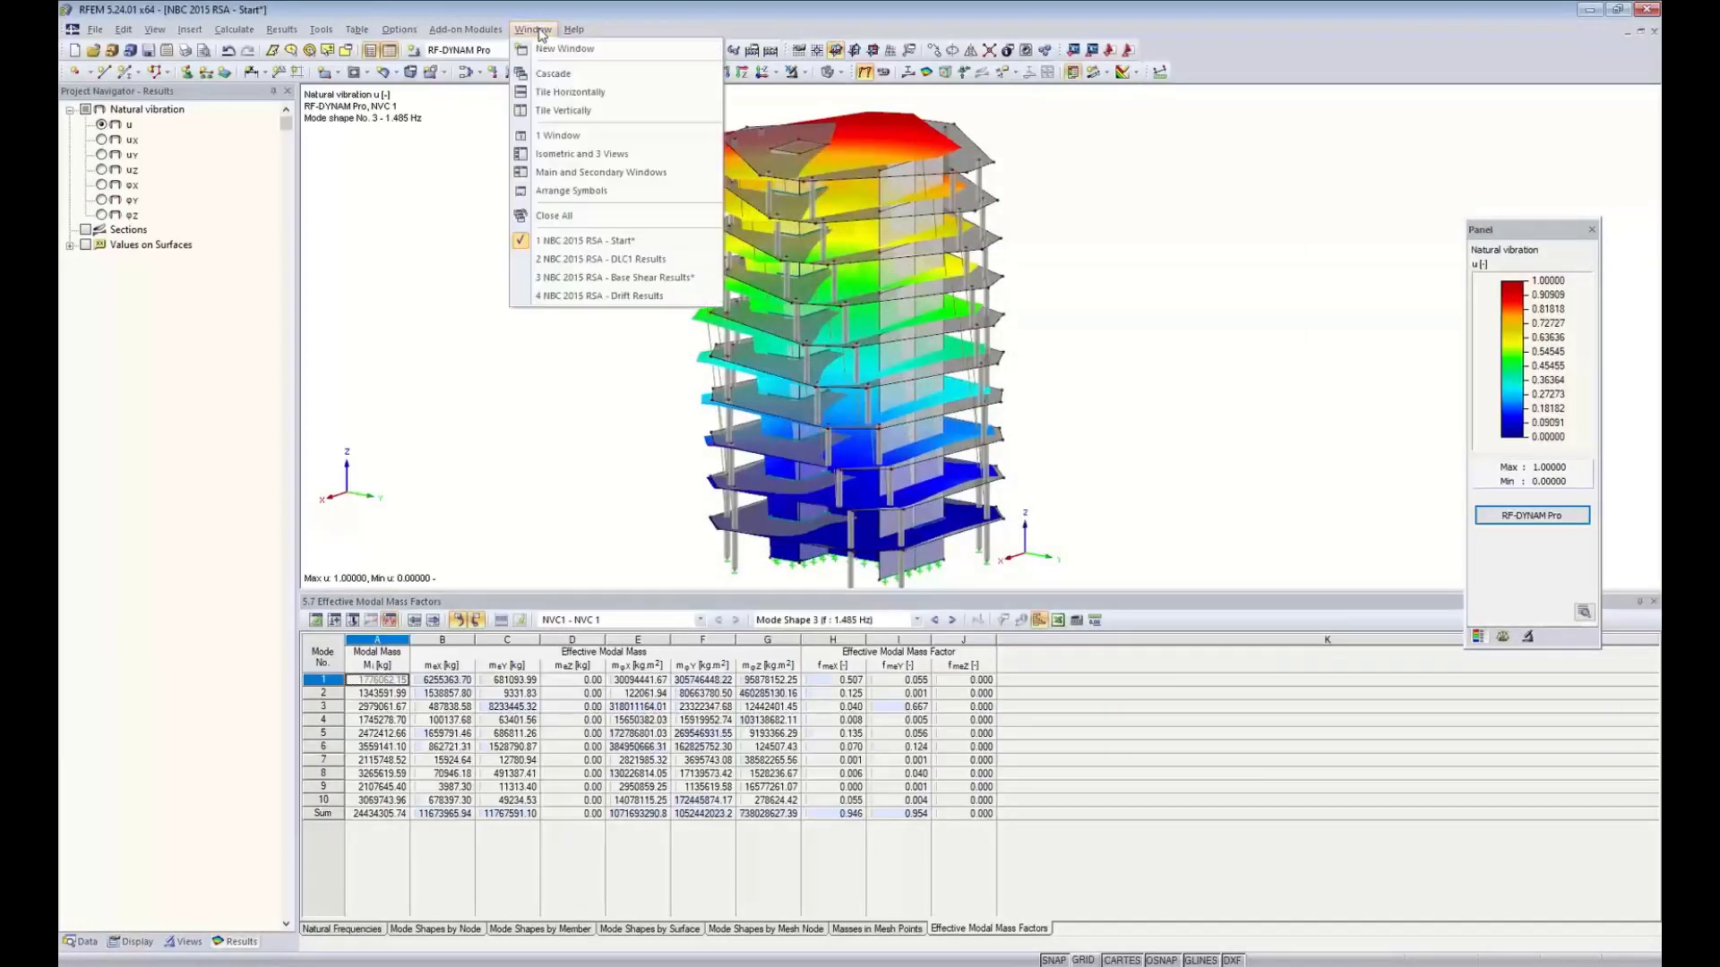
click(595, 259)
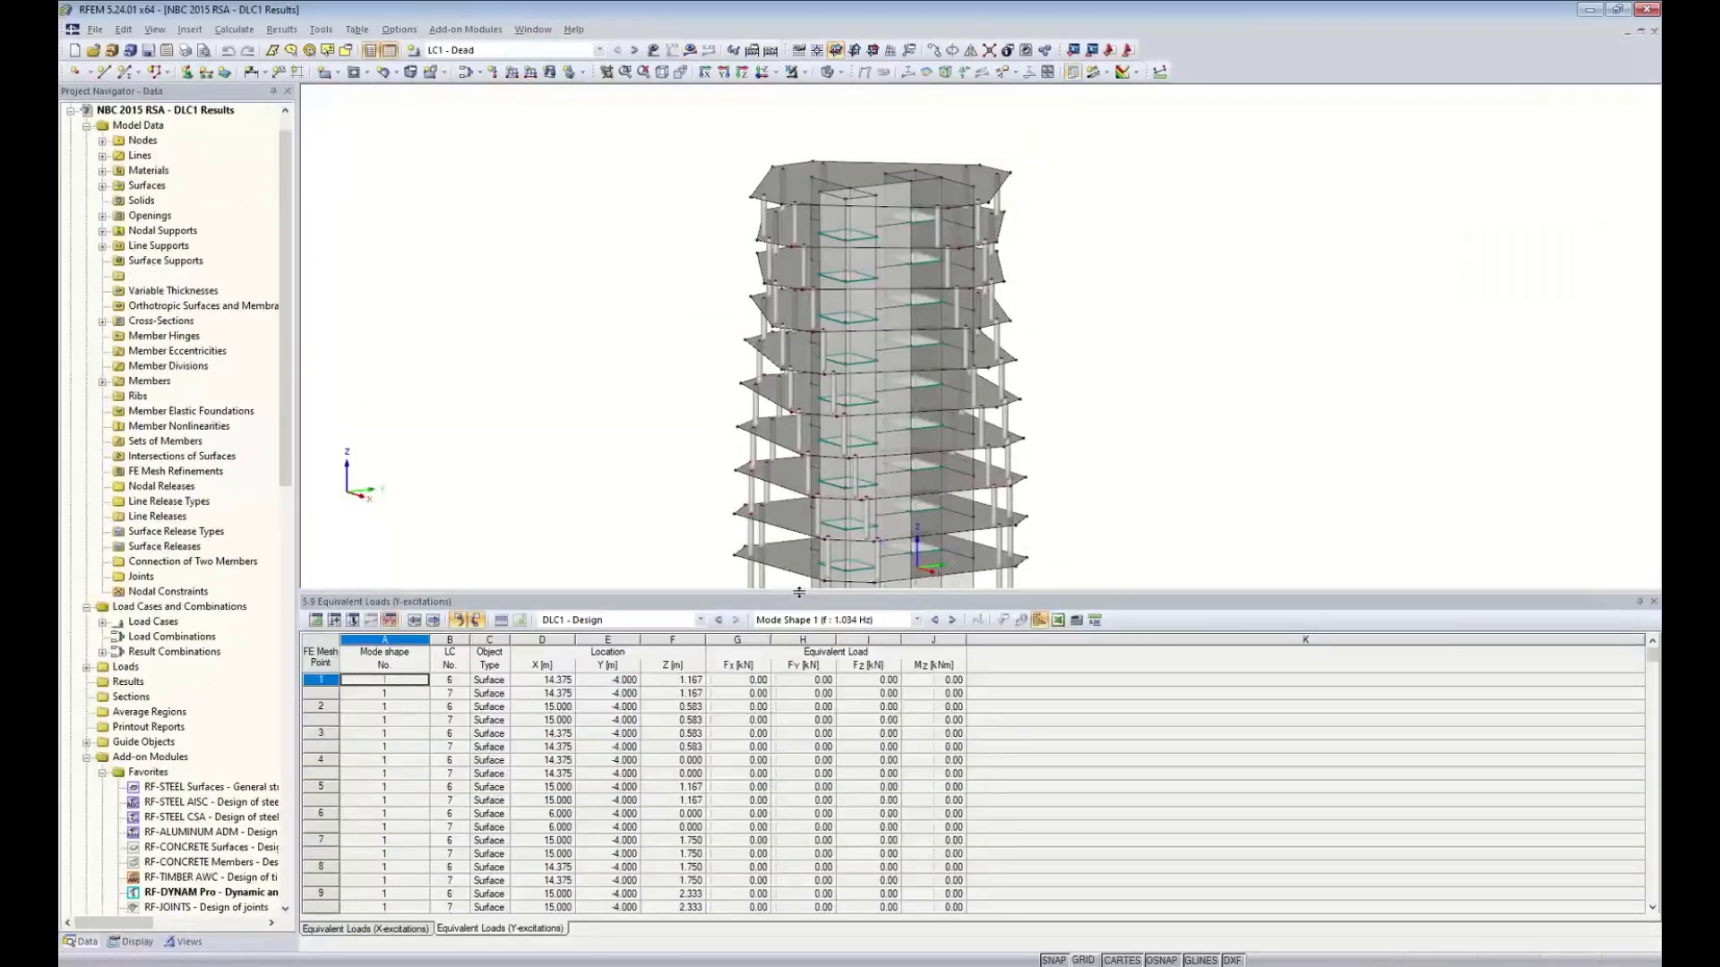
drag(809, 651, 760, 645)
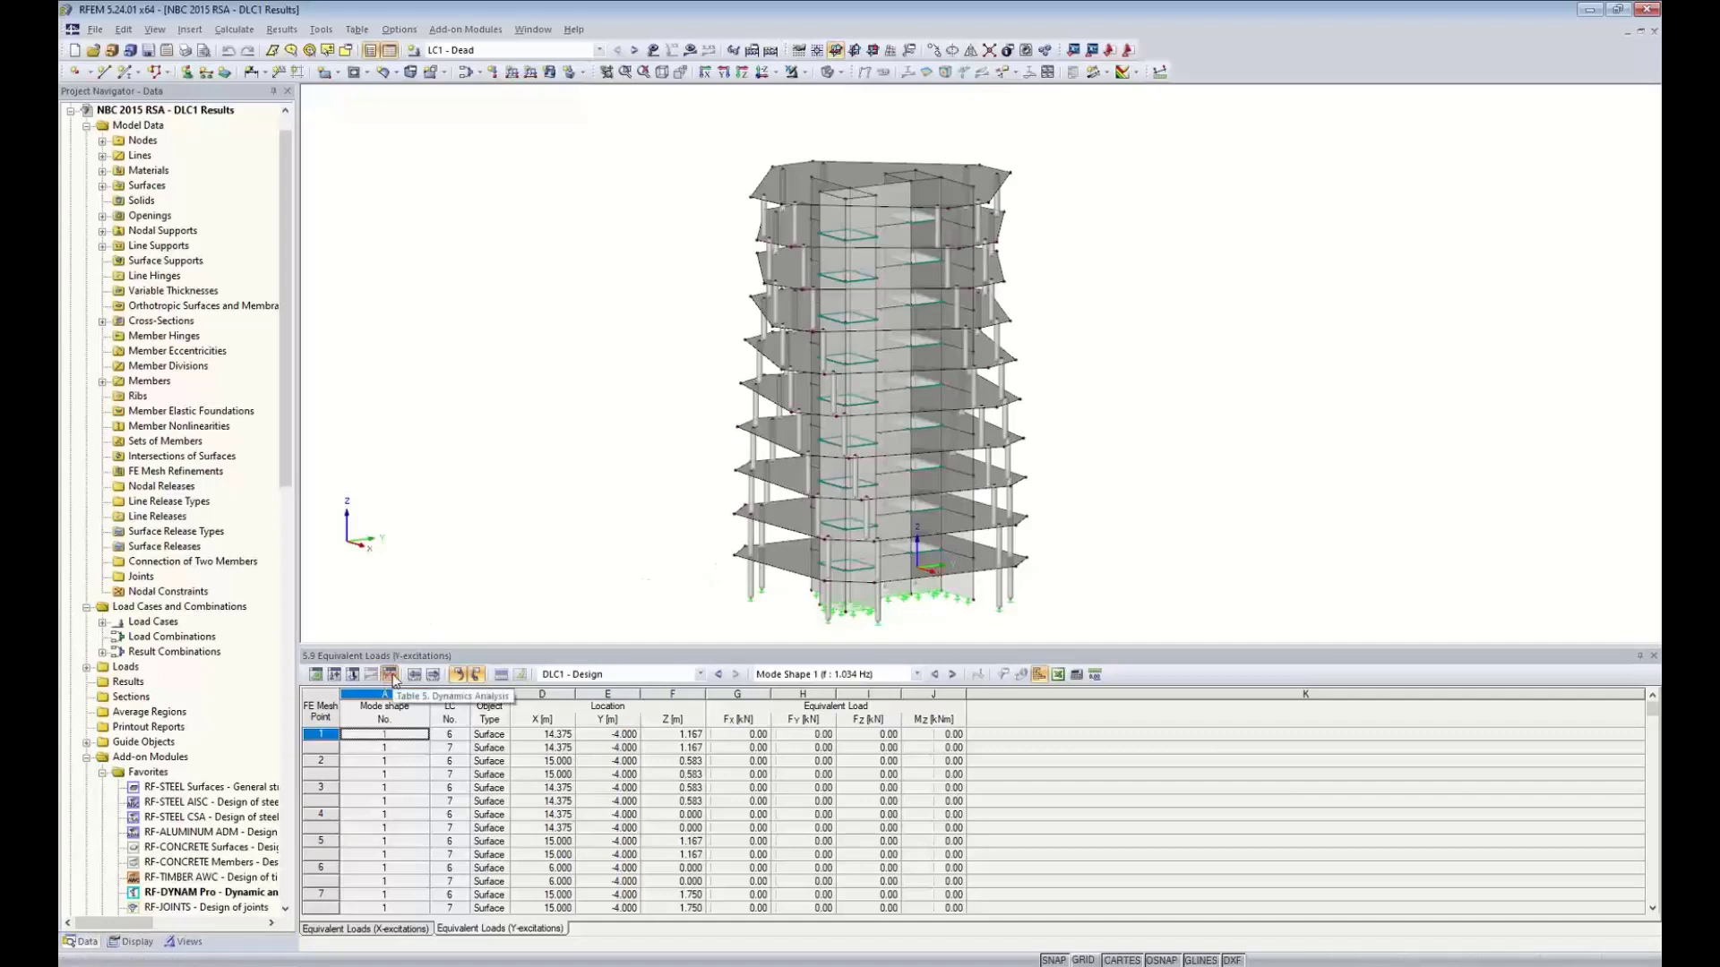
click(699, 673)
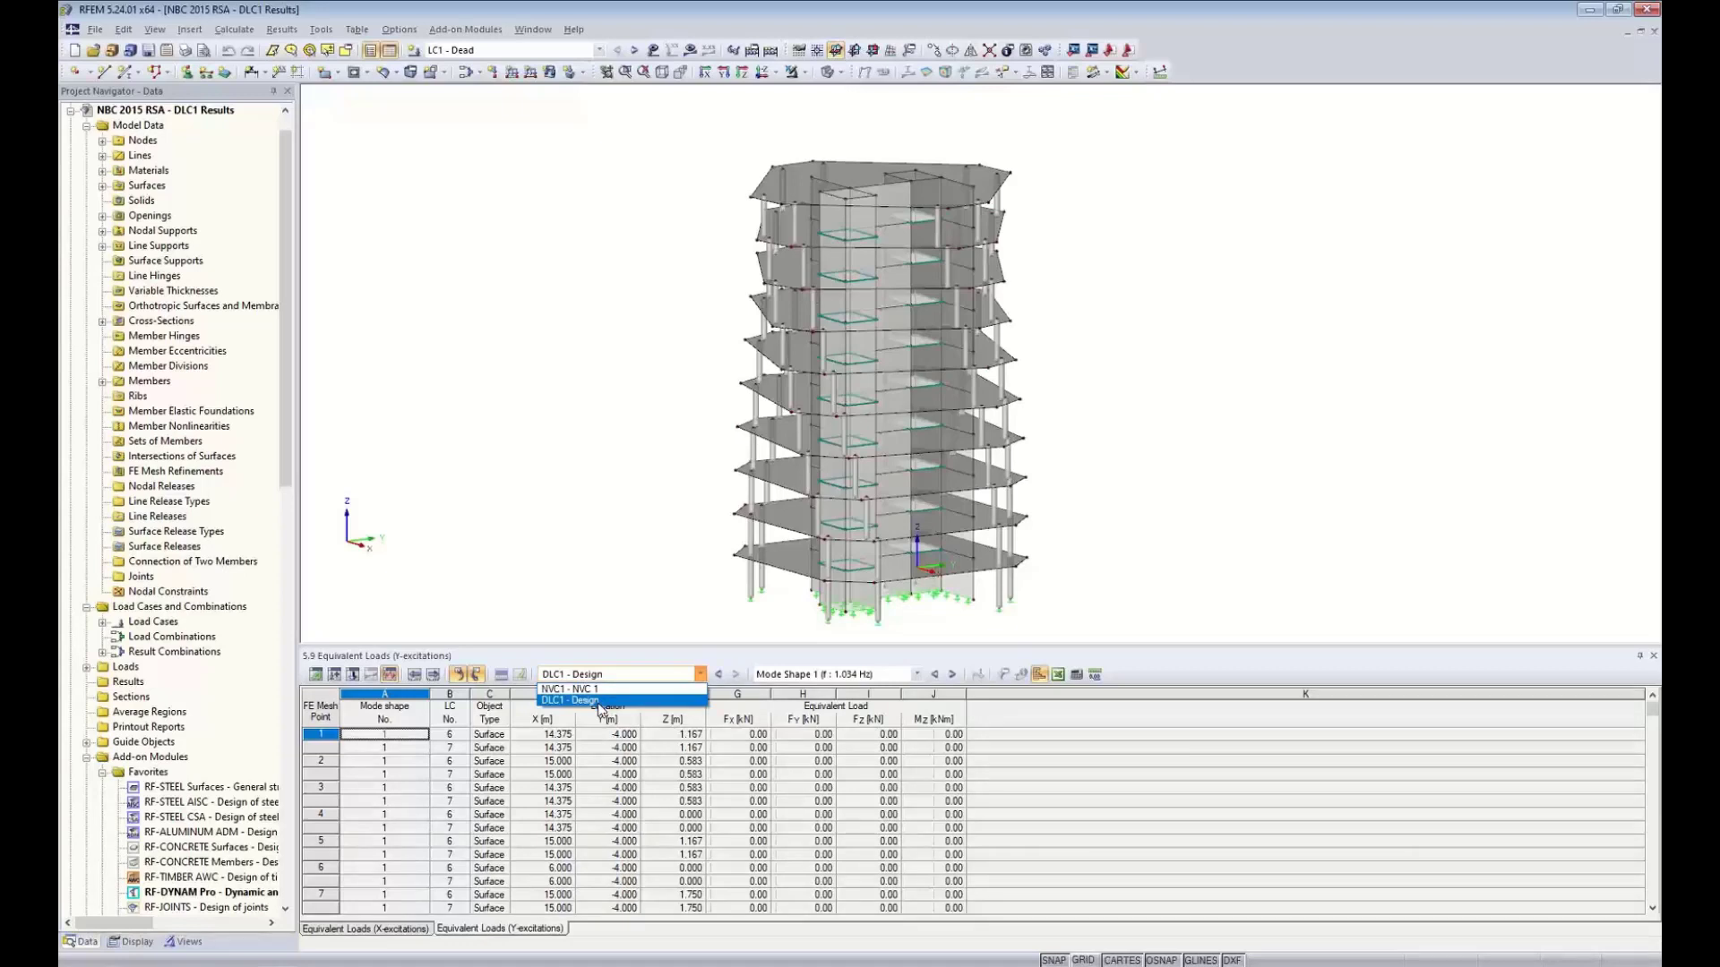
click(641, 592)
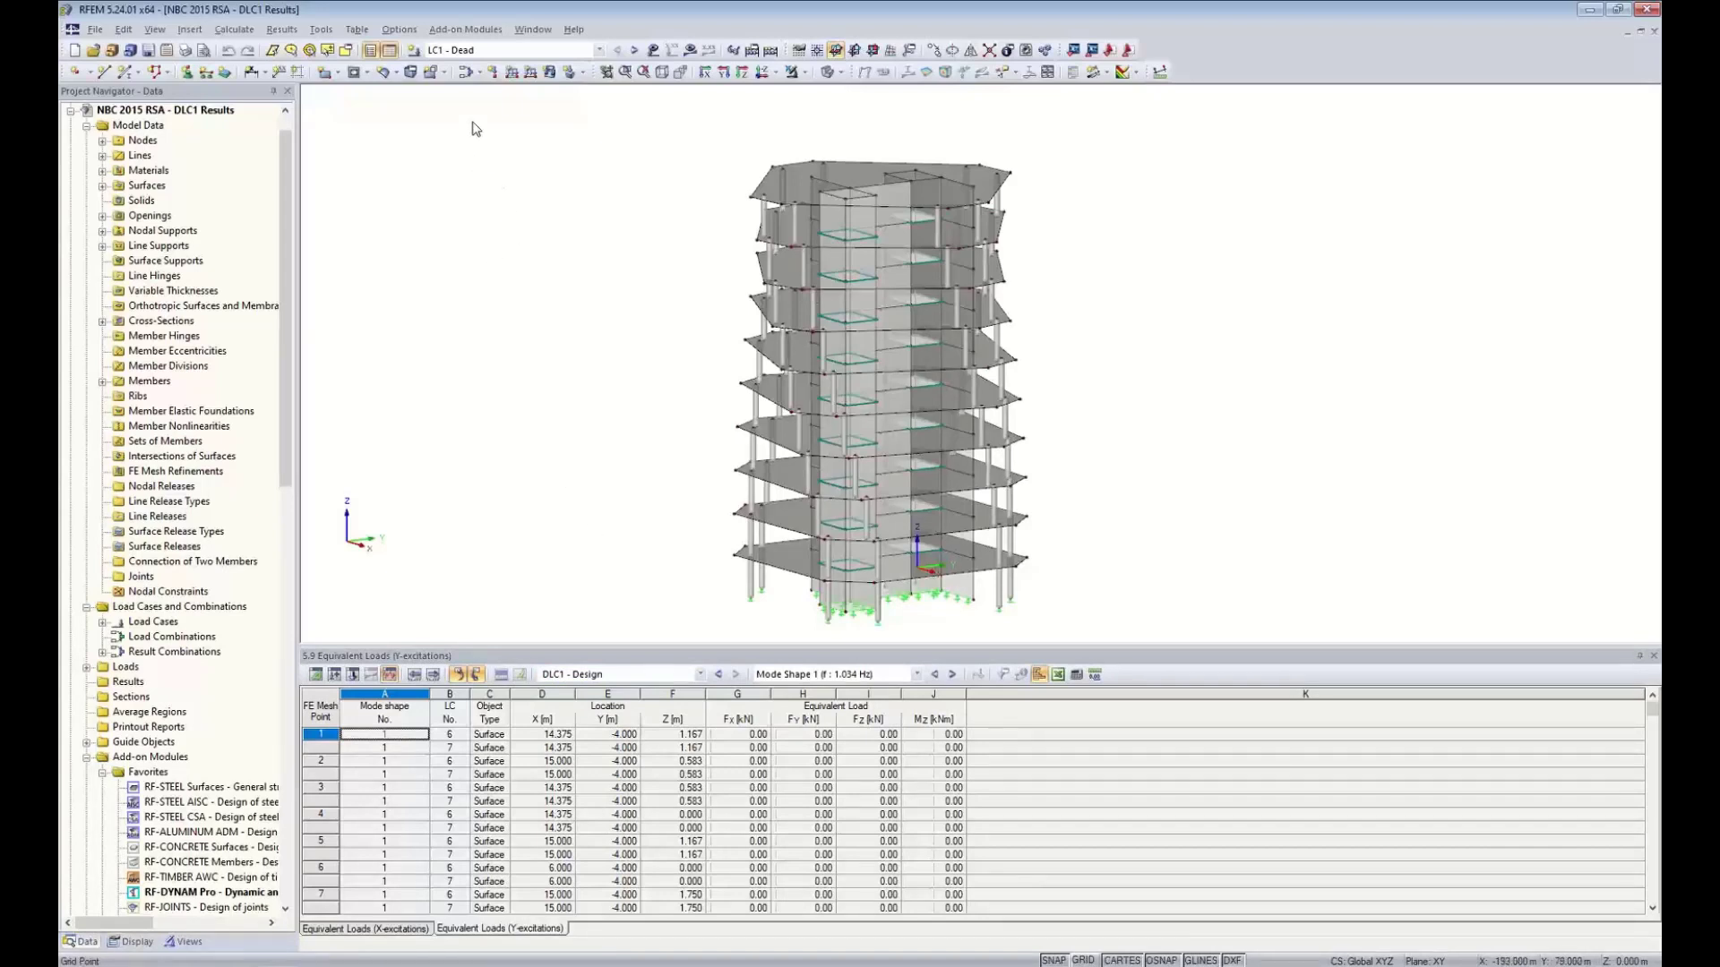
Review the load cases generated from DLC1 and make mode shape 1, direction X, torsion + the current load case
click(466, 72)
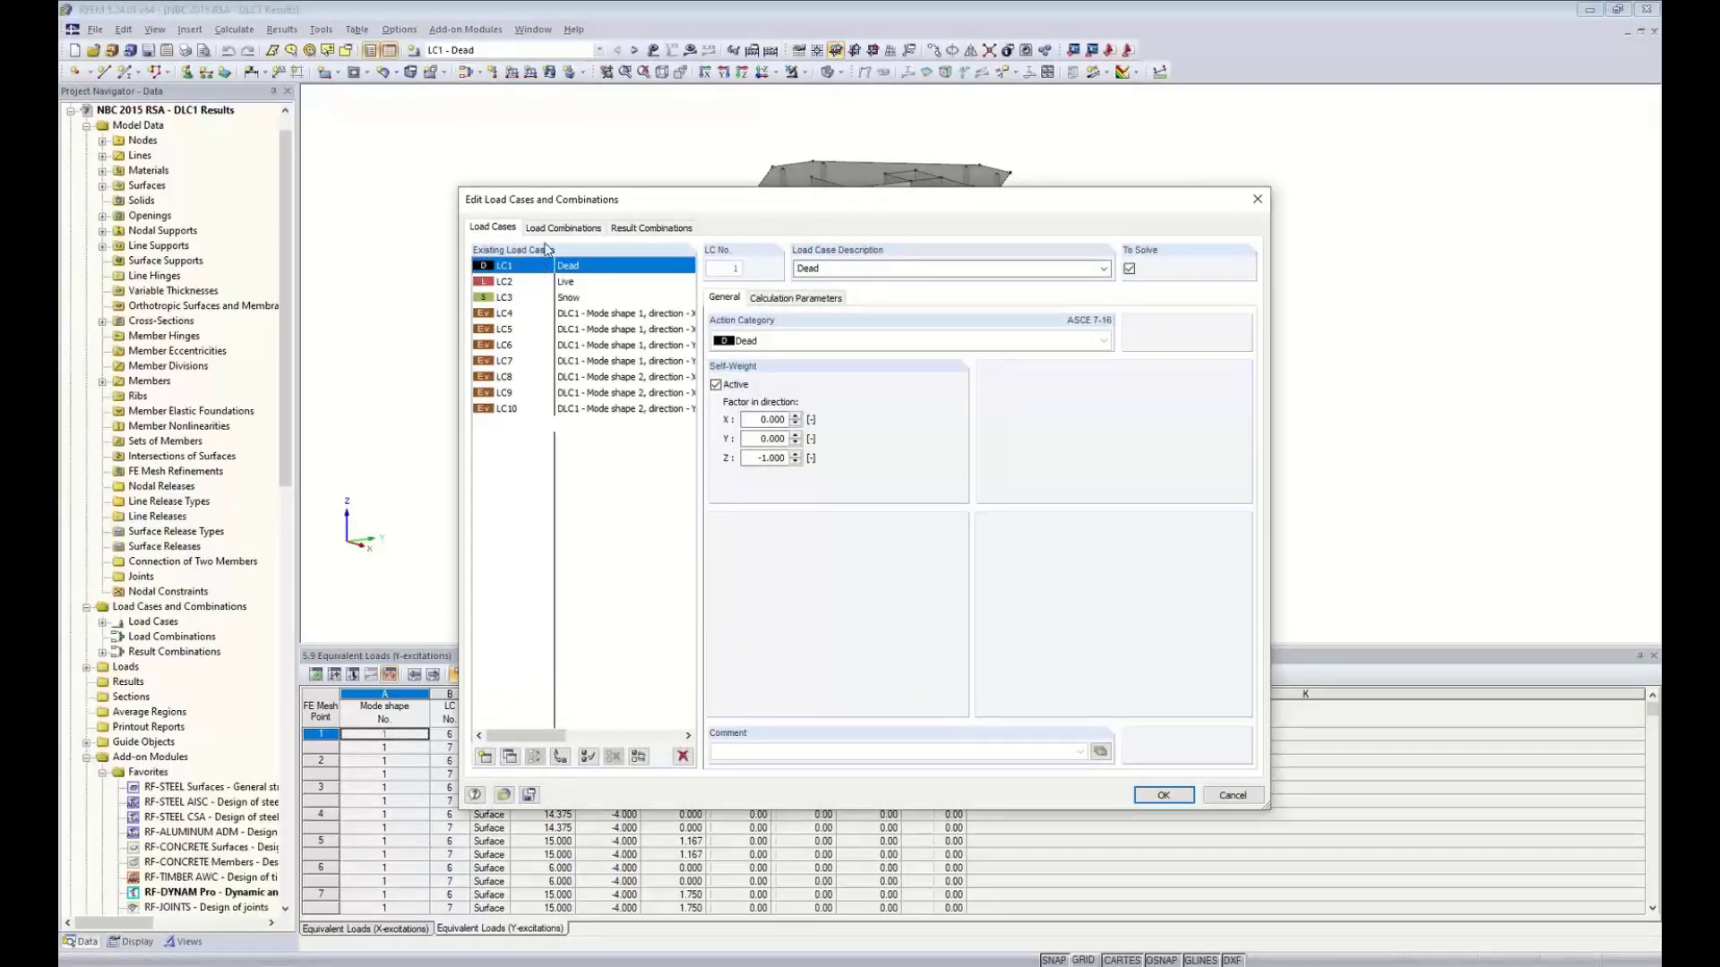
drag(566, 198, 566, 172)
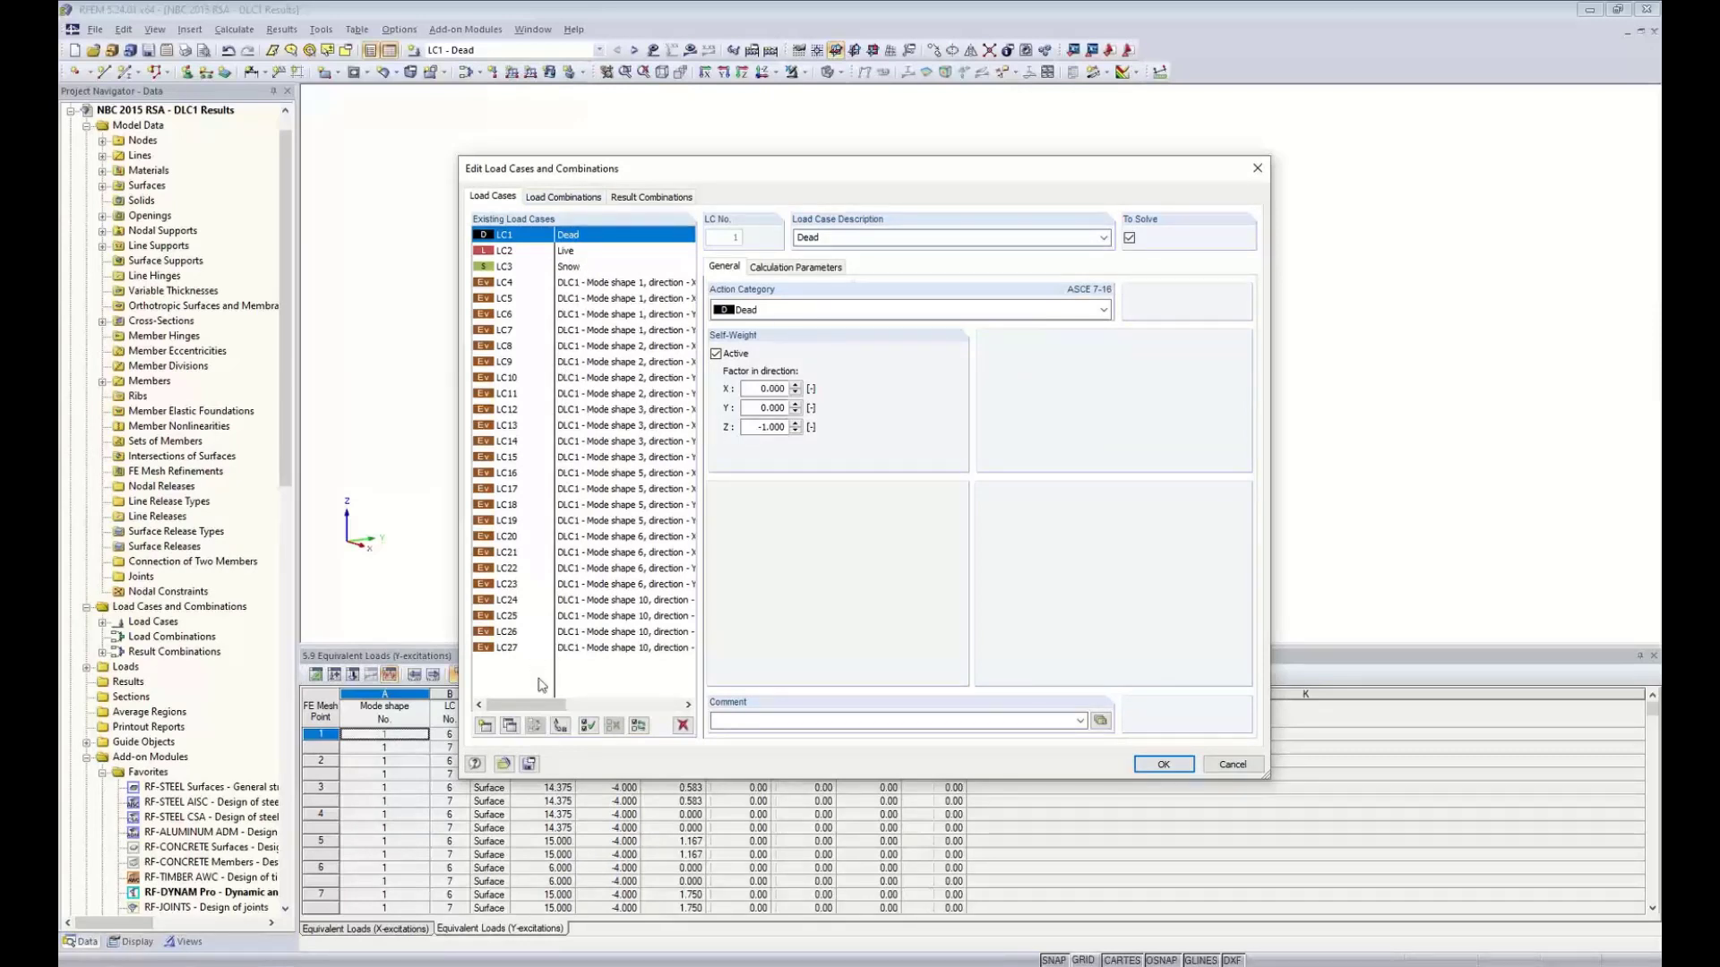
drag(534, 712, 554, 712)
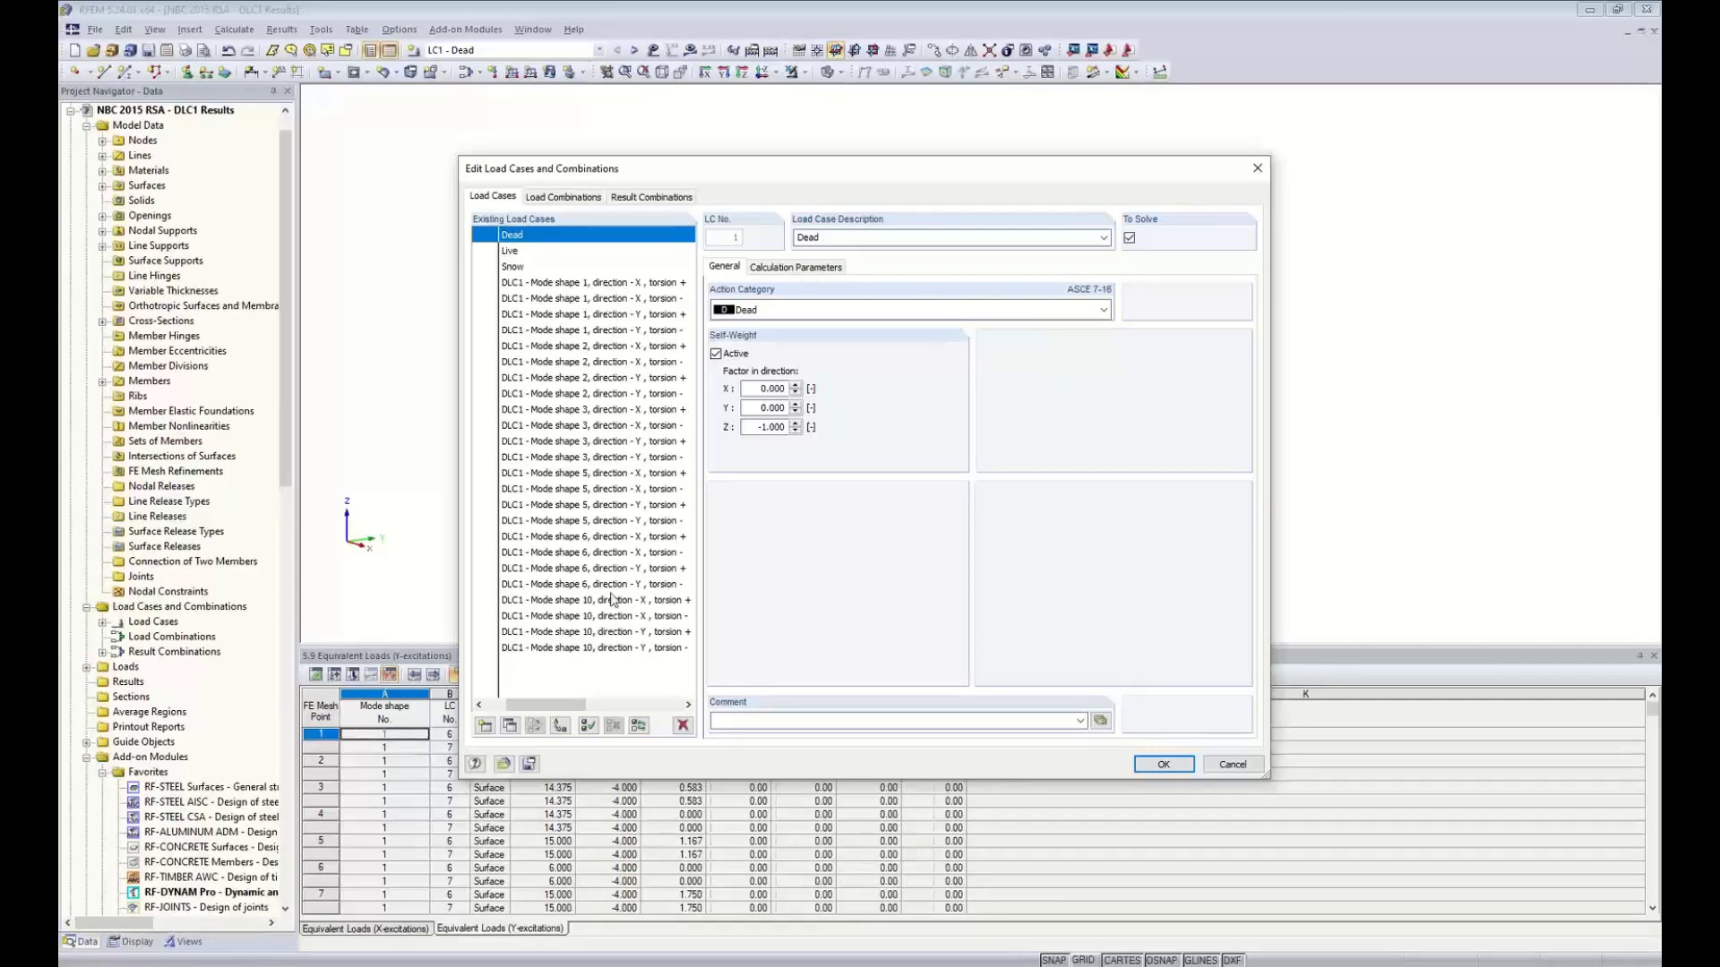
click(660, 282)
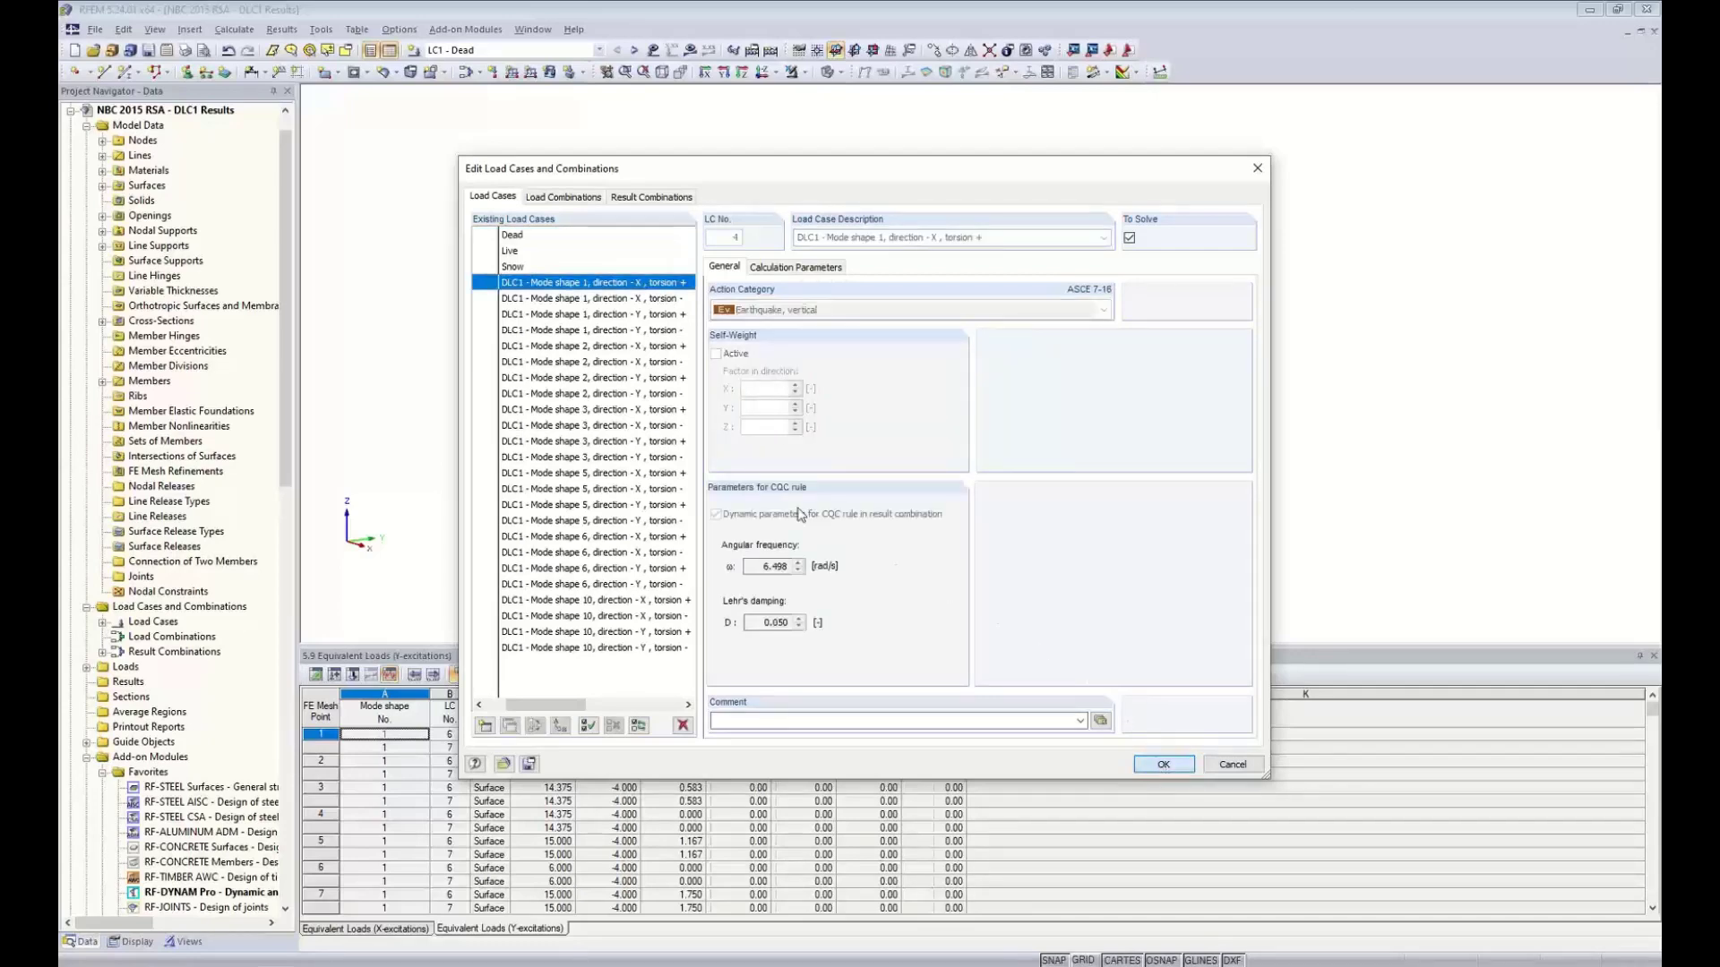
key(Return)
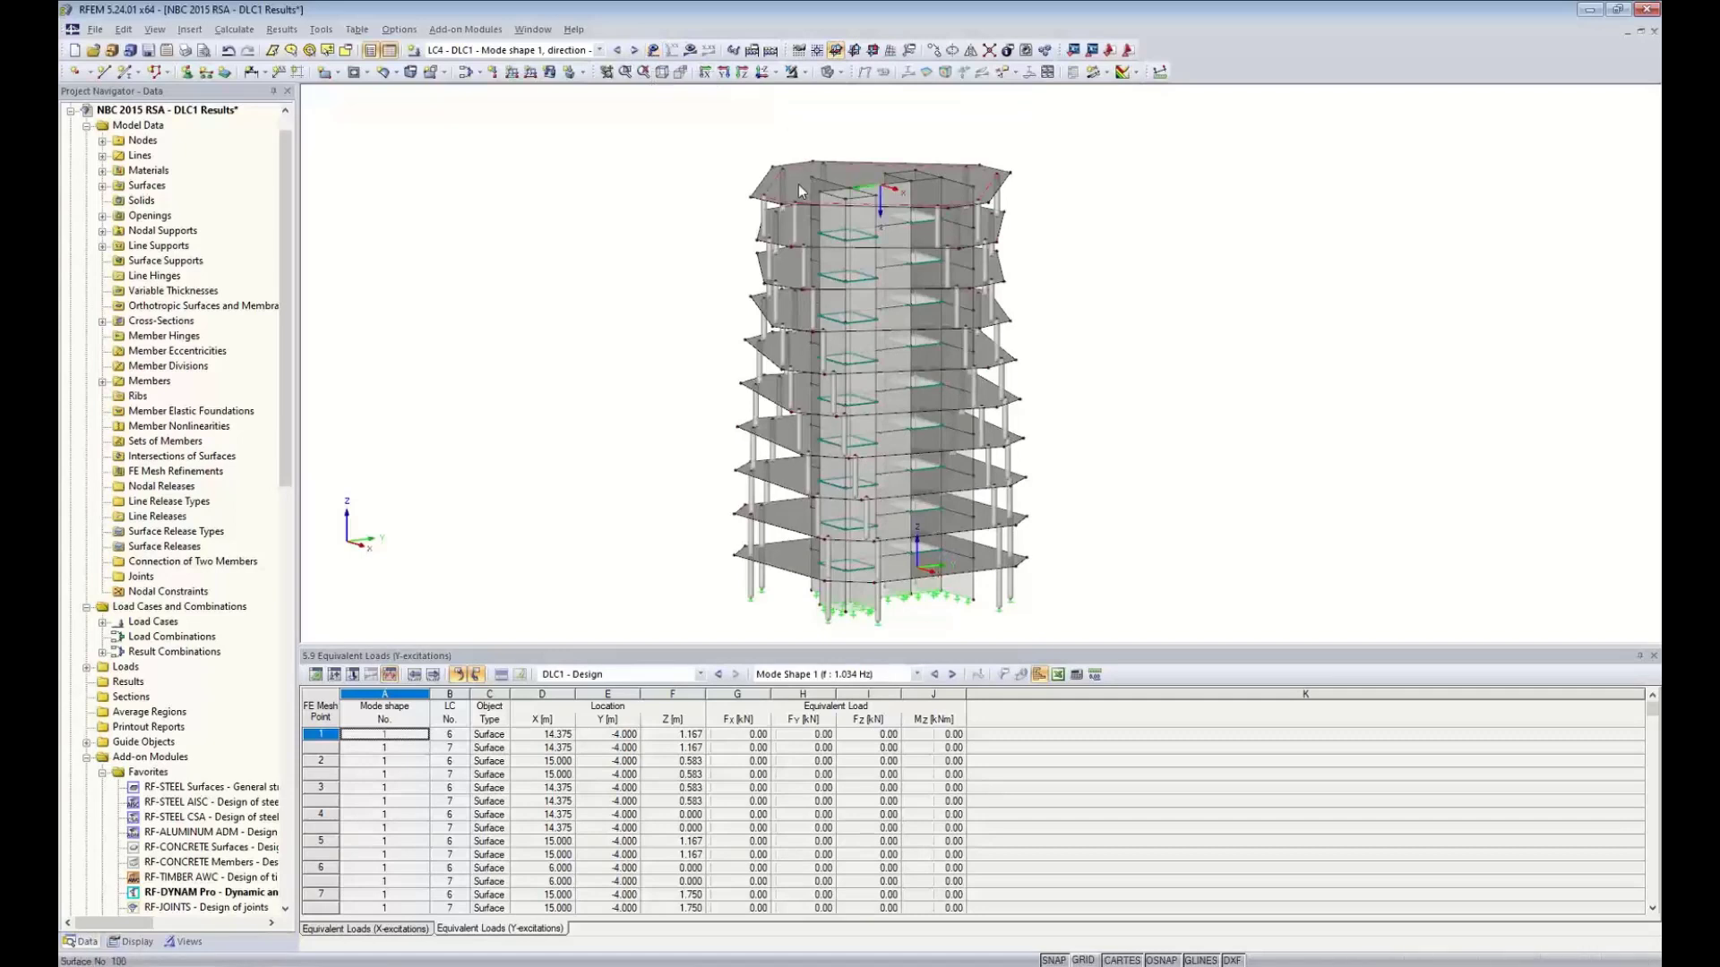
Isolate the tower's uppermost floor slab in visibility mode
click(805, 73)
click(824, 103)
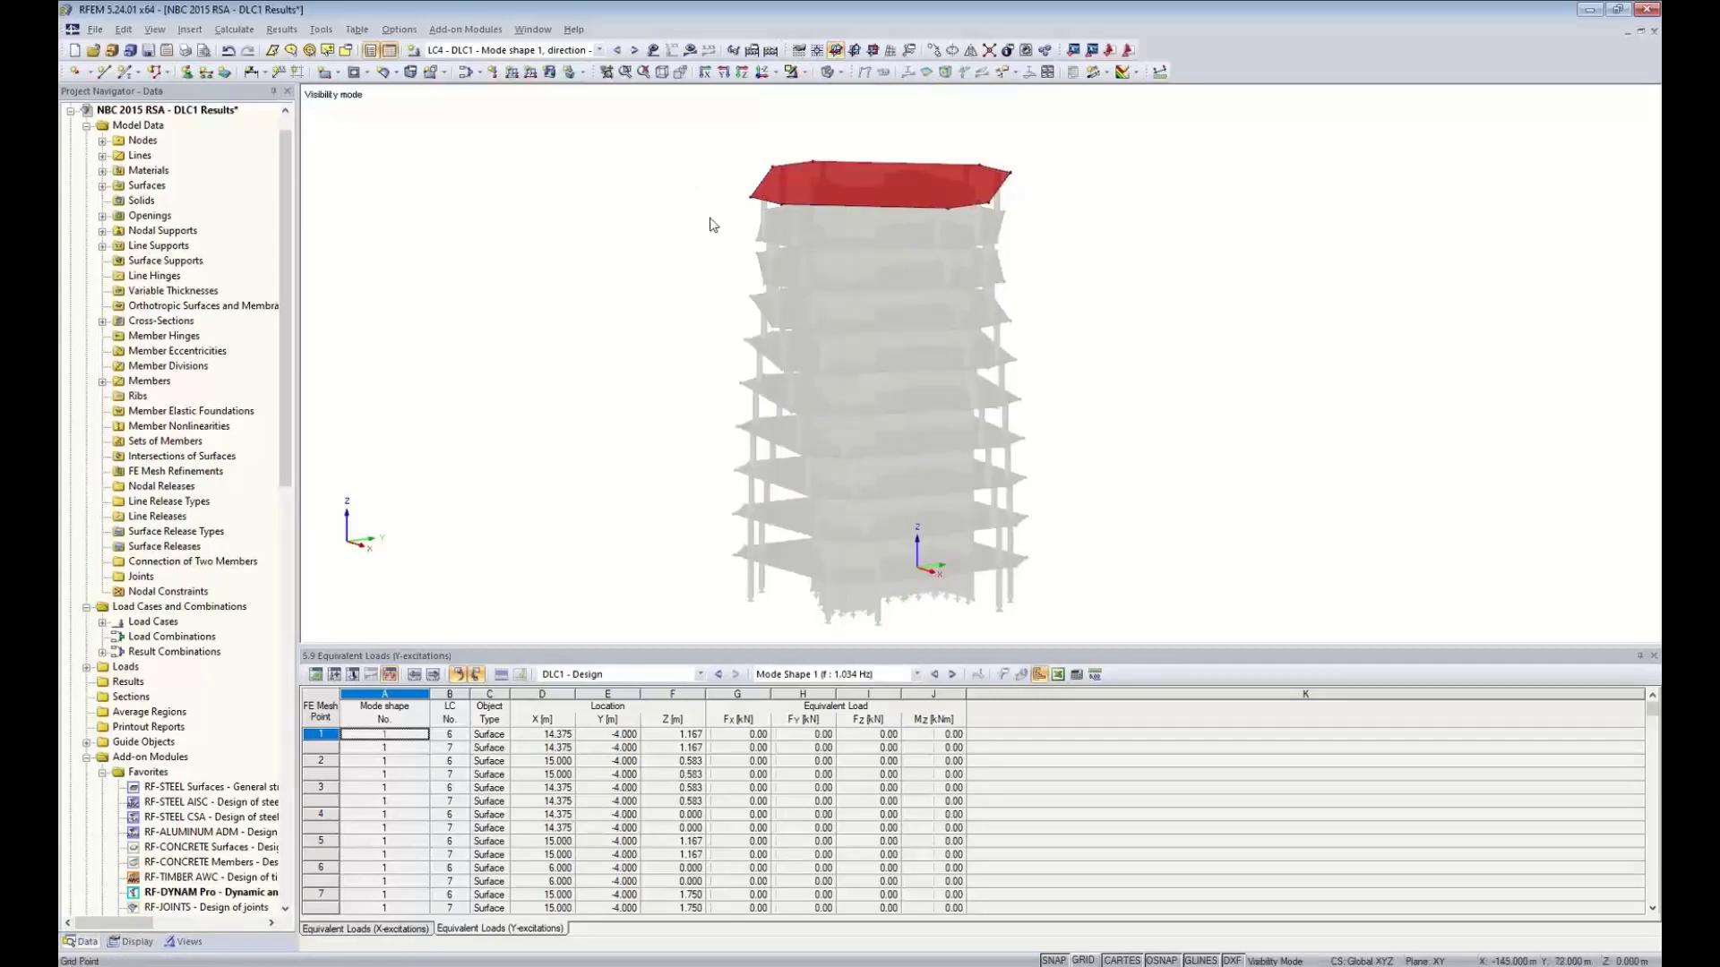
scroll(671, 296, down, 2)
scroll(684, 280, up, 6)
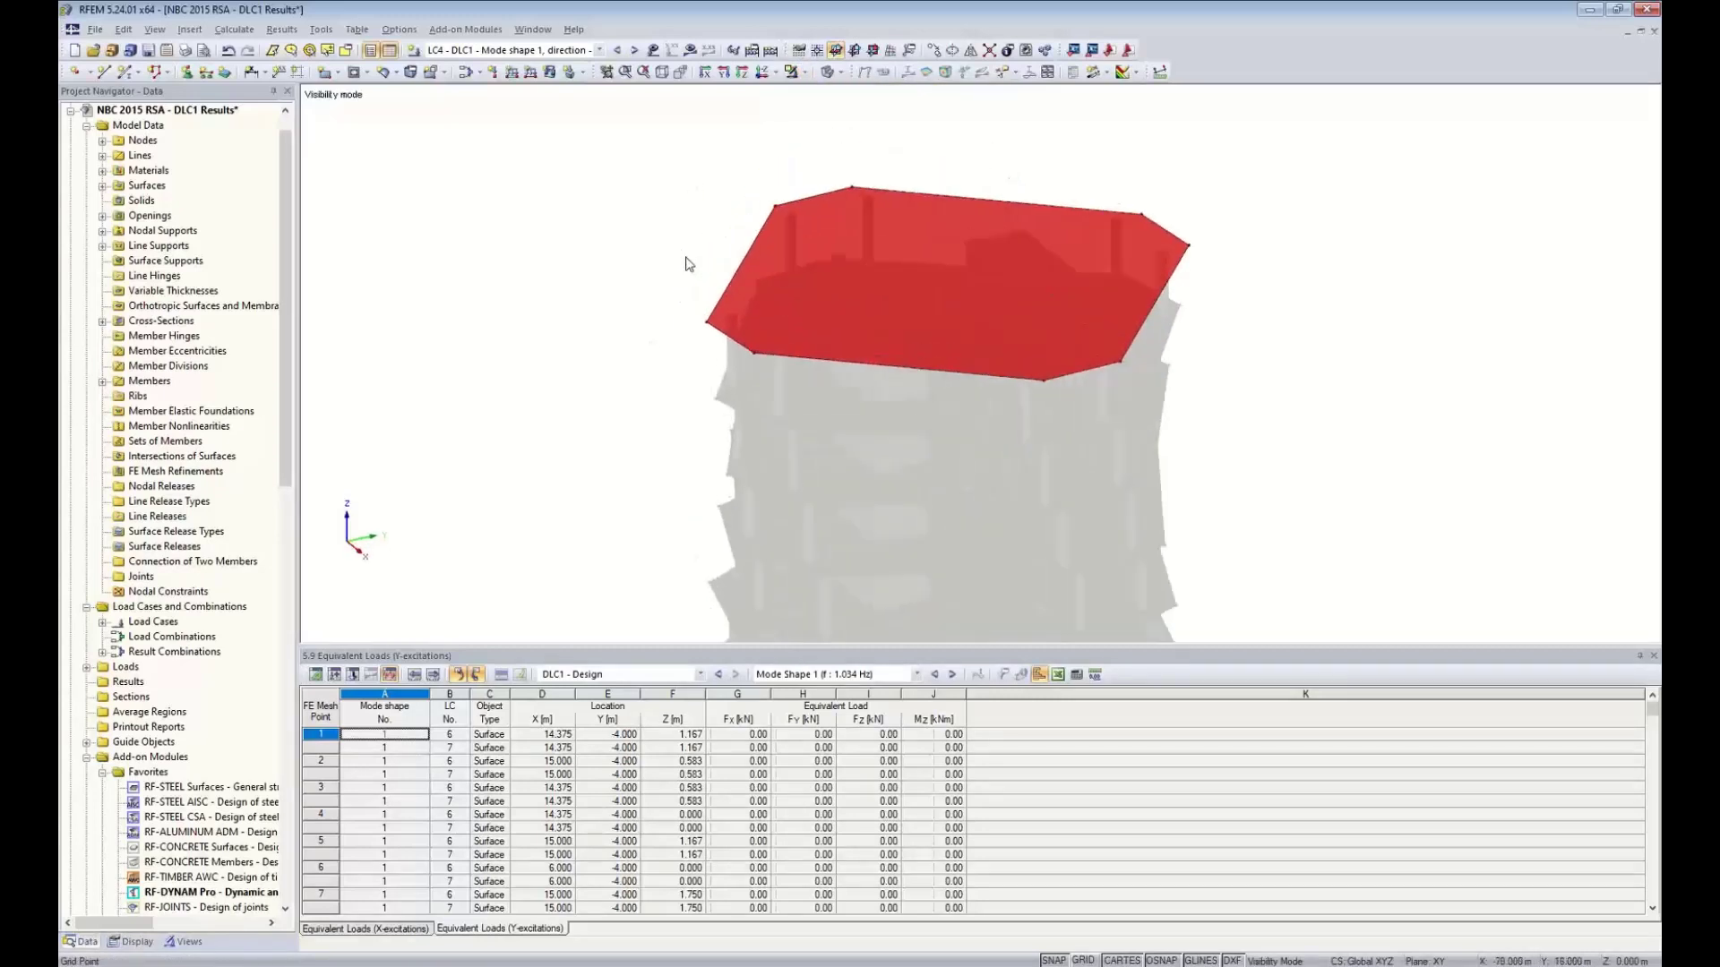
middle_drag(742, 256, 615, 285)
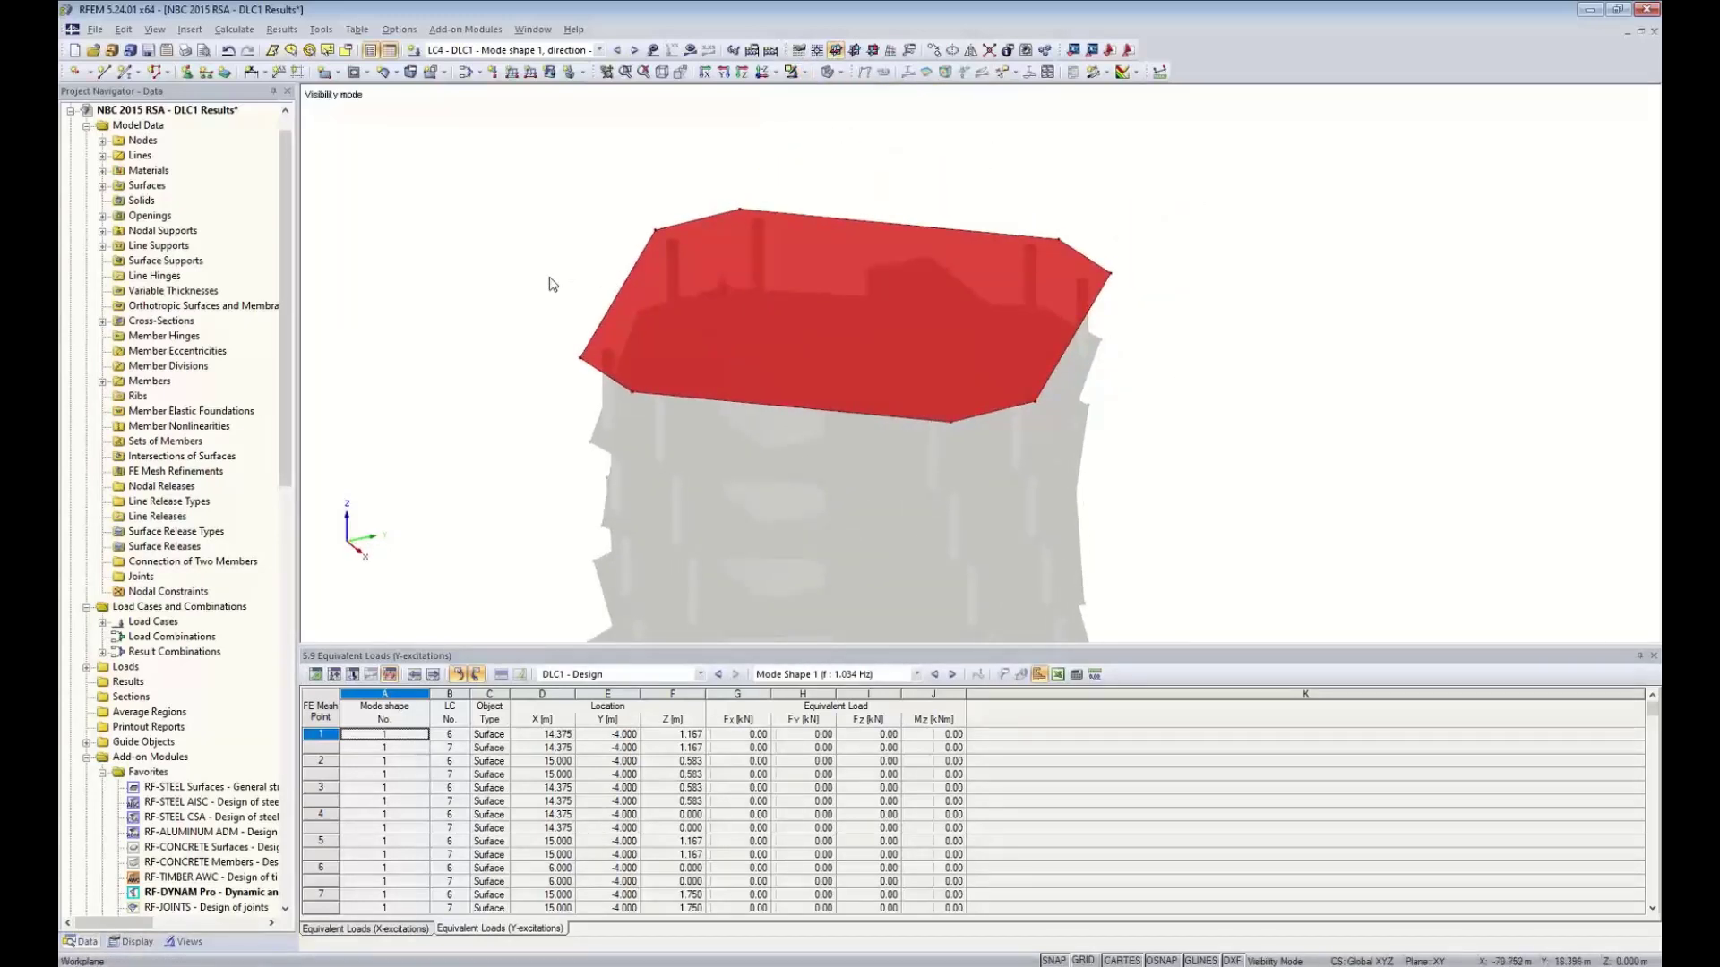
click(658, 148)
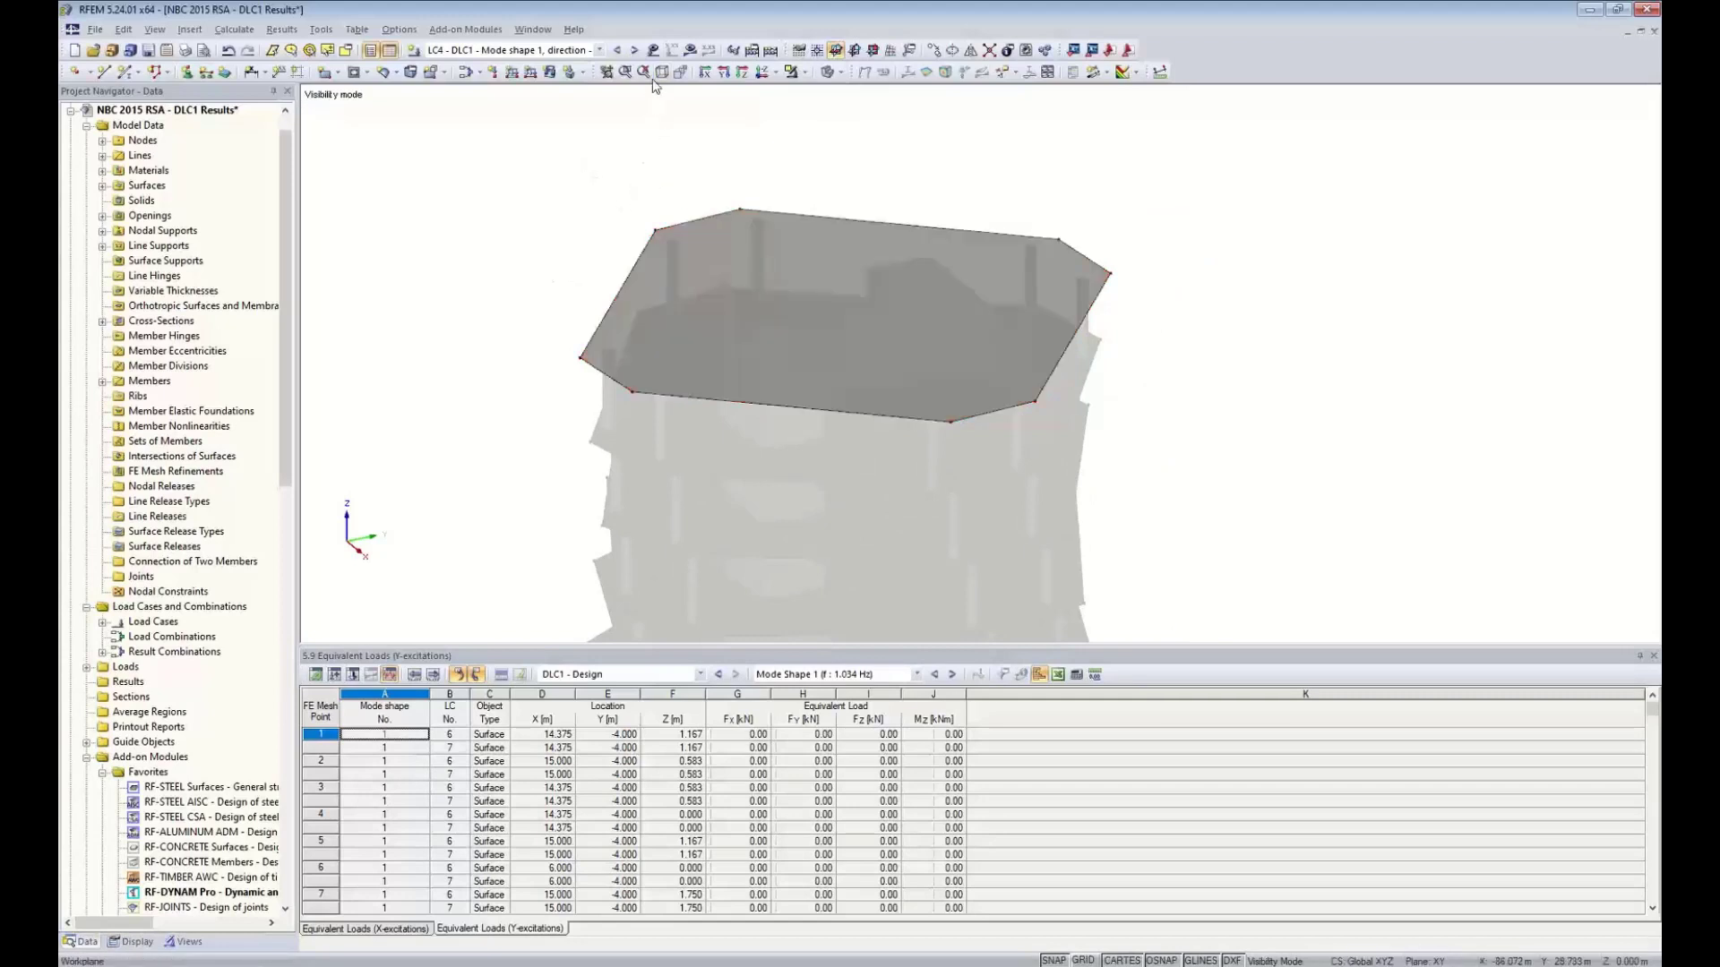
Display the loads of LC4 on the isolated slab and examine the equivalent forces and torsional moments at its corner nodes
click(652, 49)
middle_drag(526, 328, 604, 286)
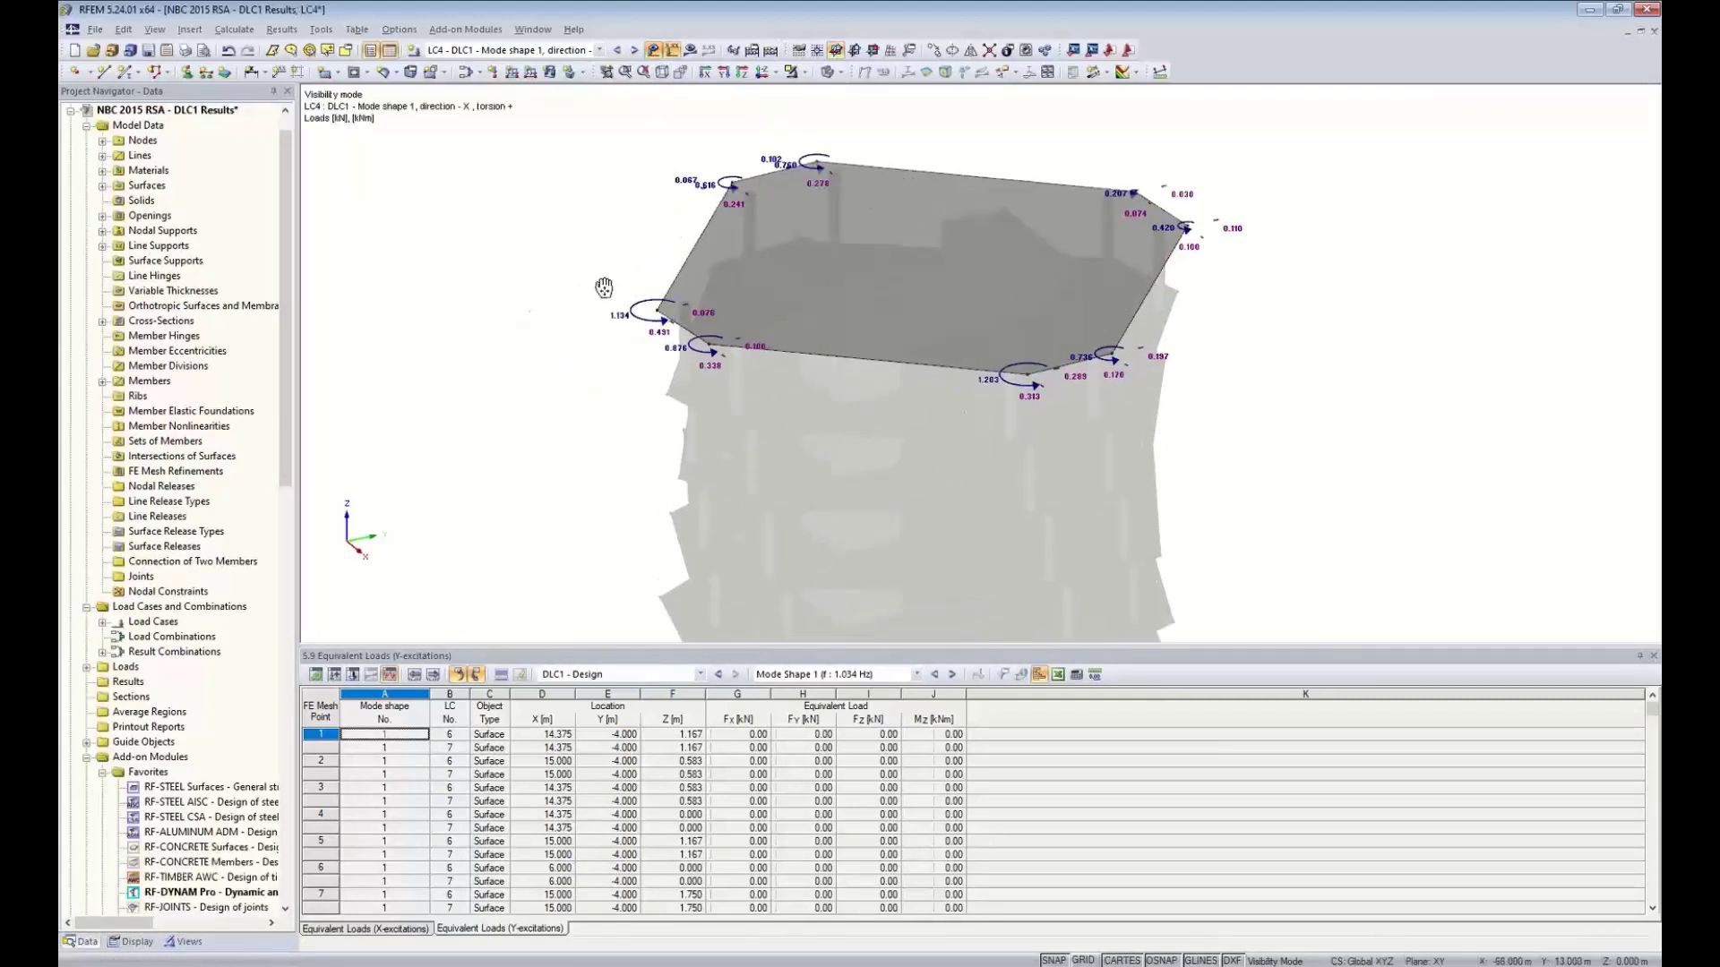
scroll(627, 250, up, 3)
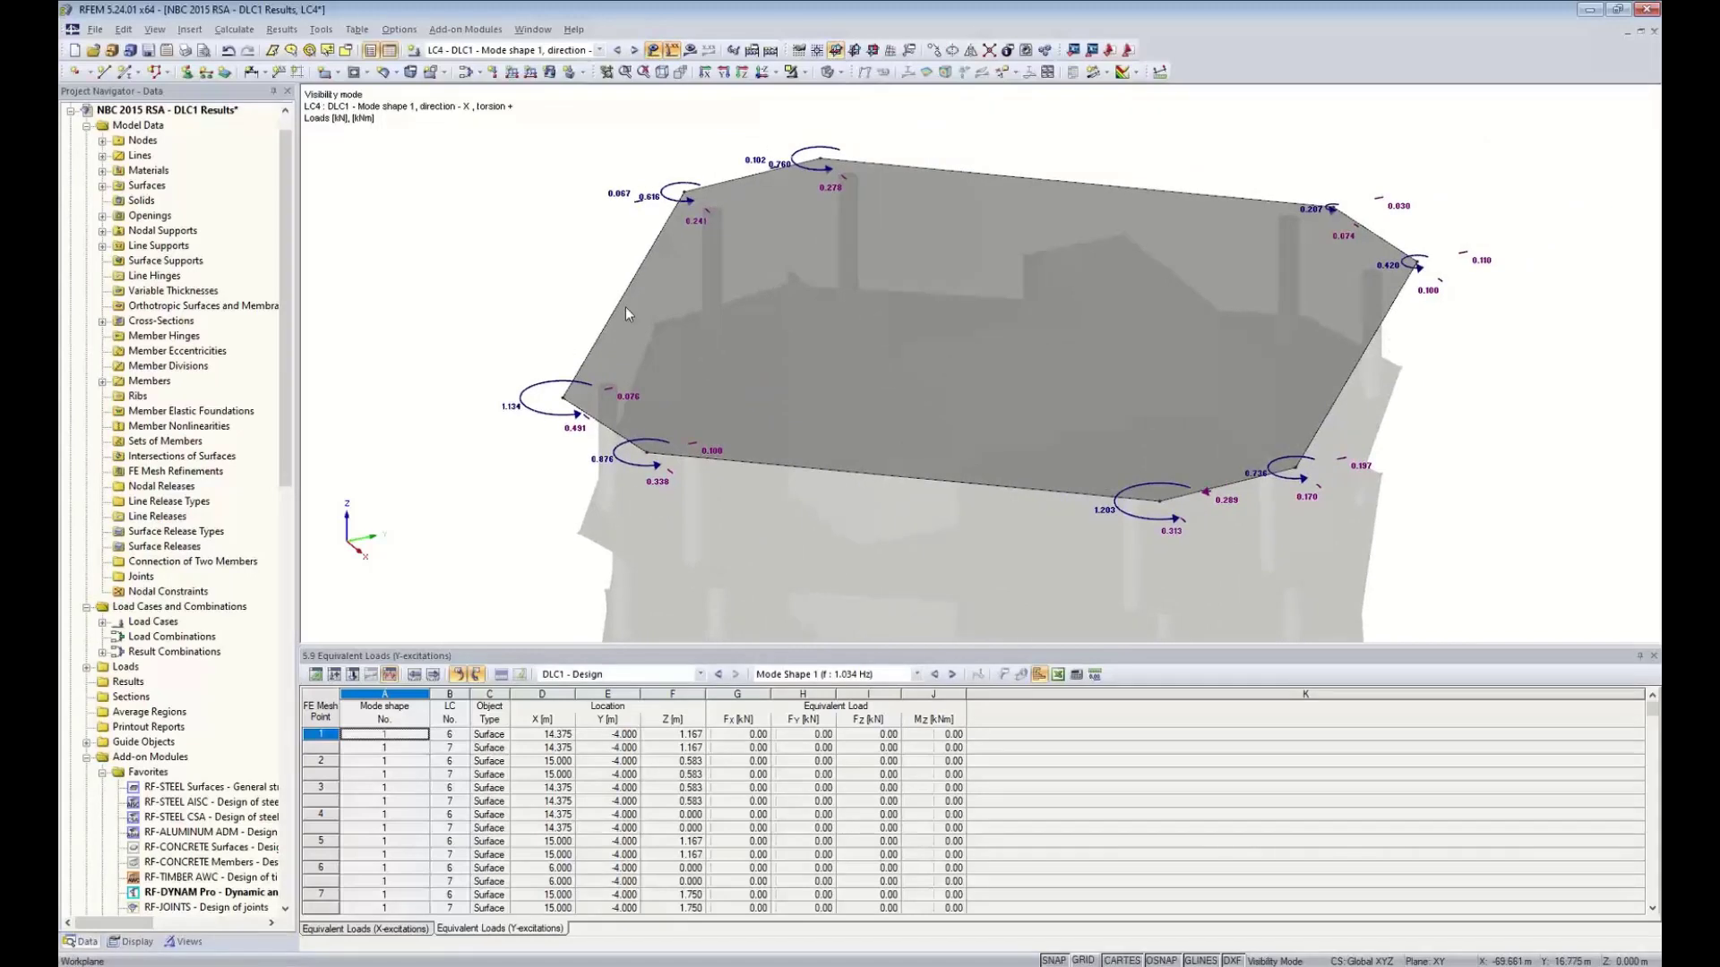
scroll(602, 431, up, 4)
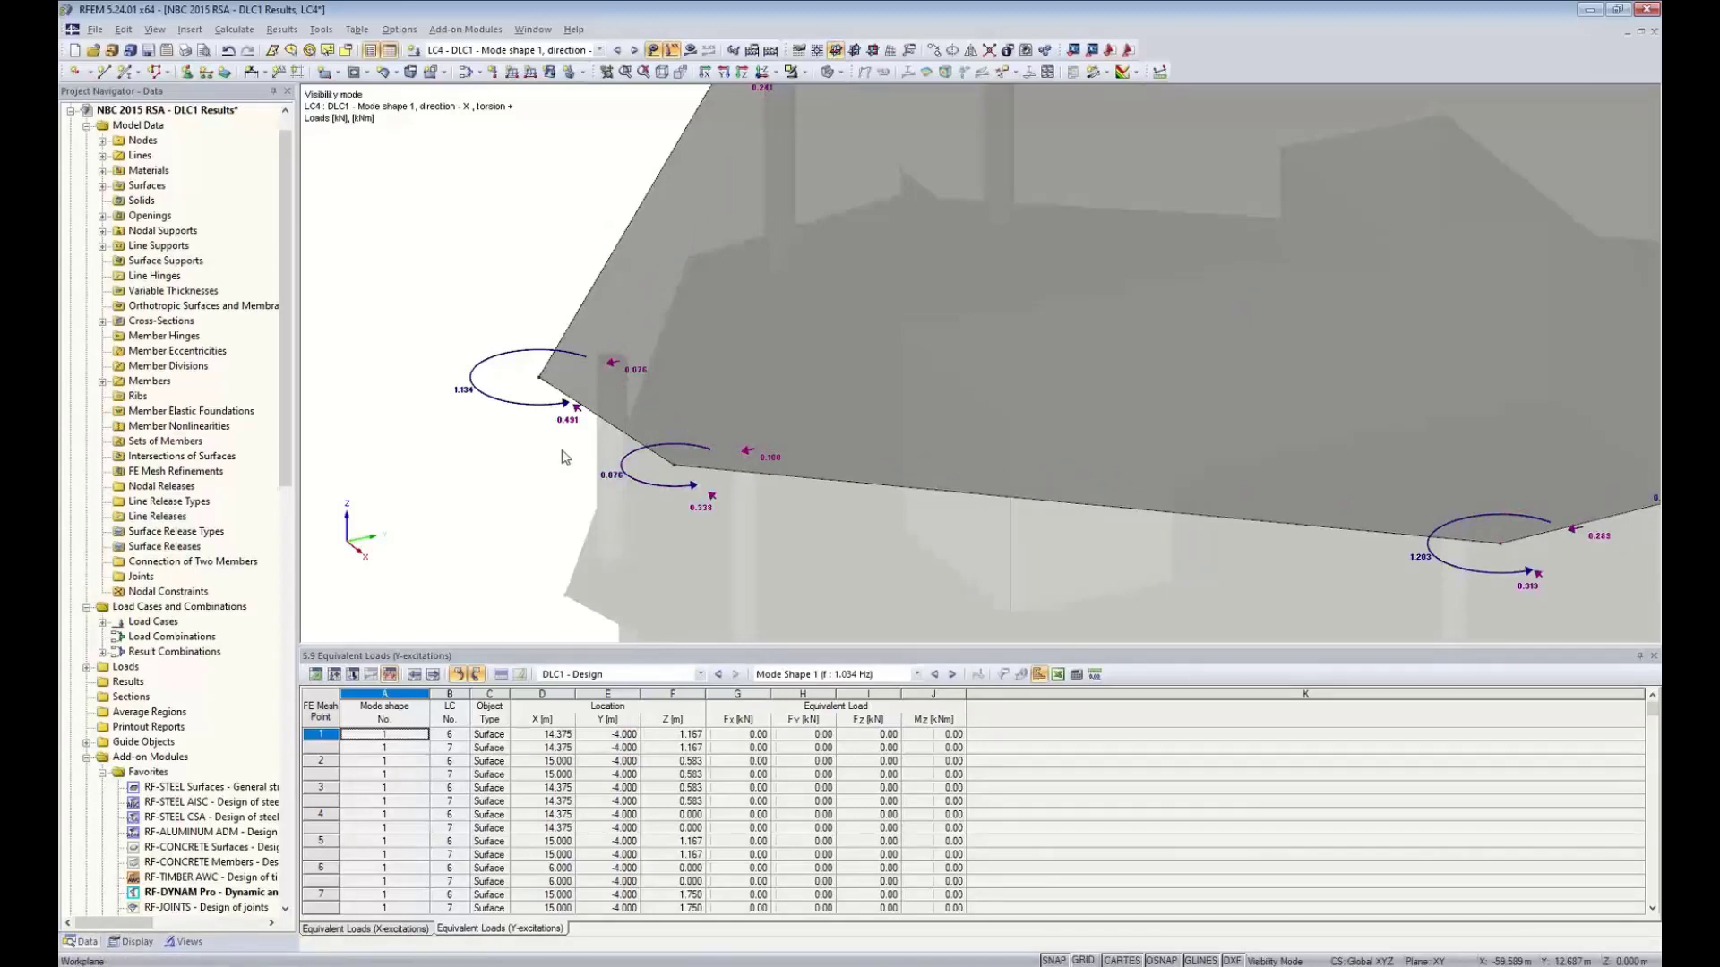
scroll(538, 441, up, 5)
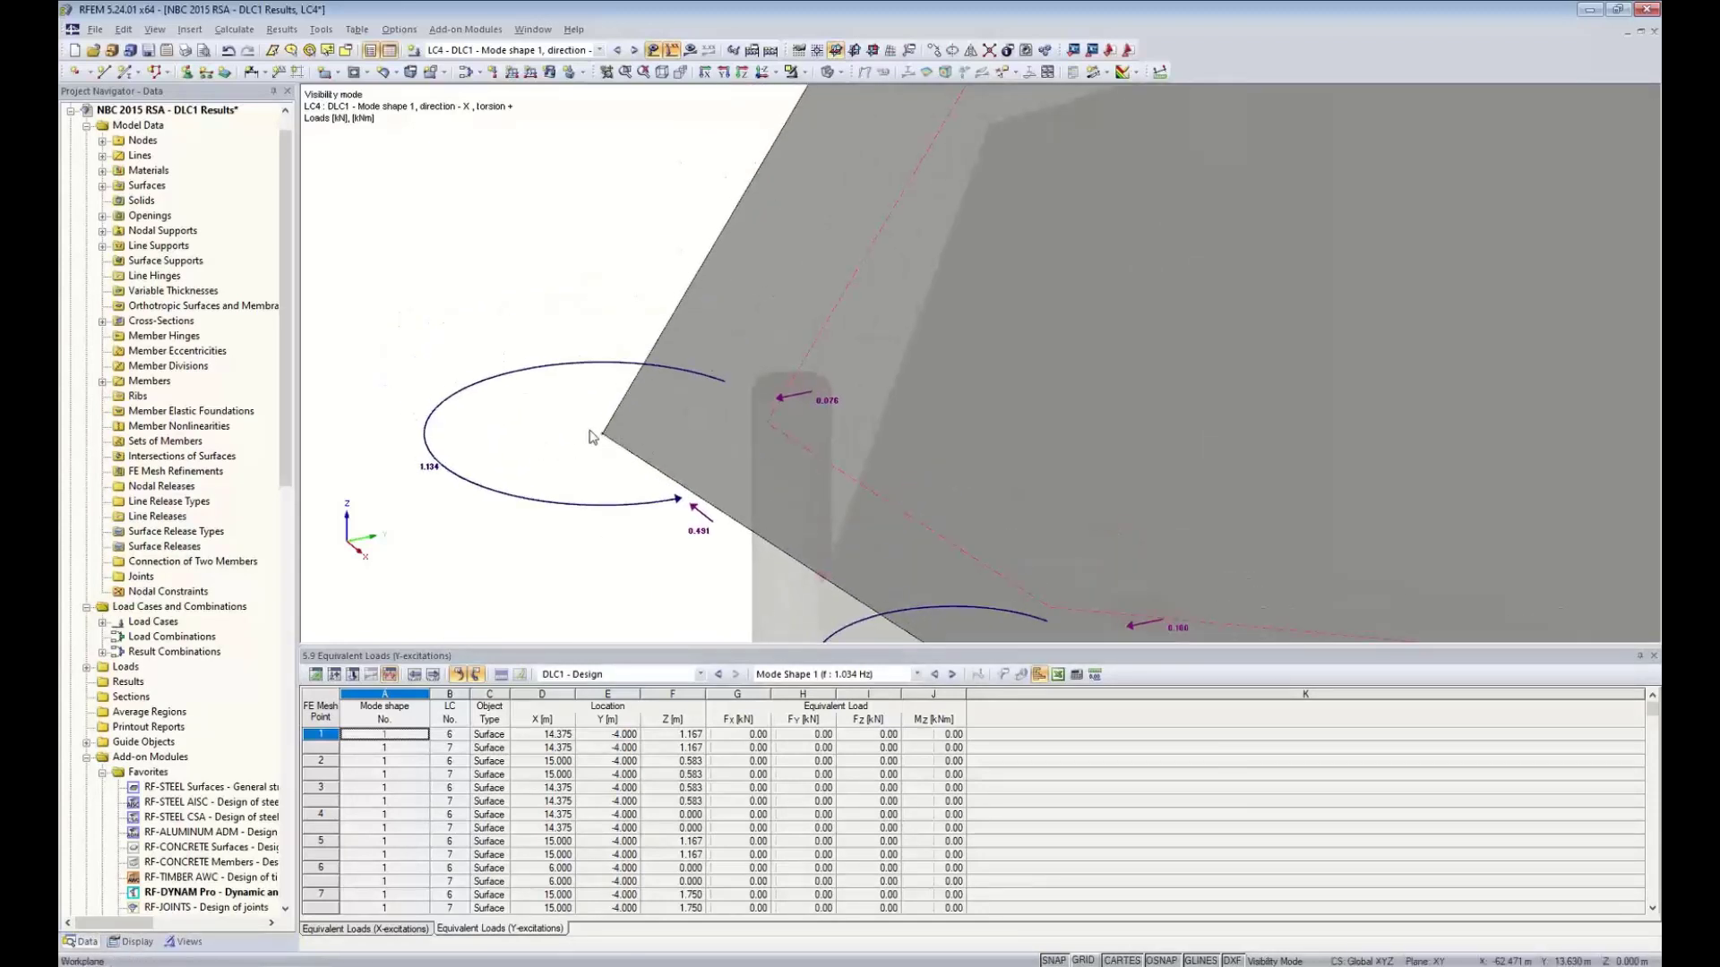
click(697, 512)
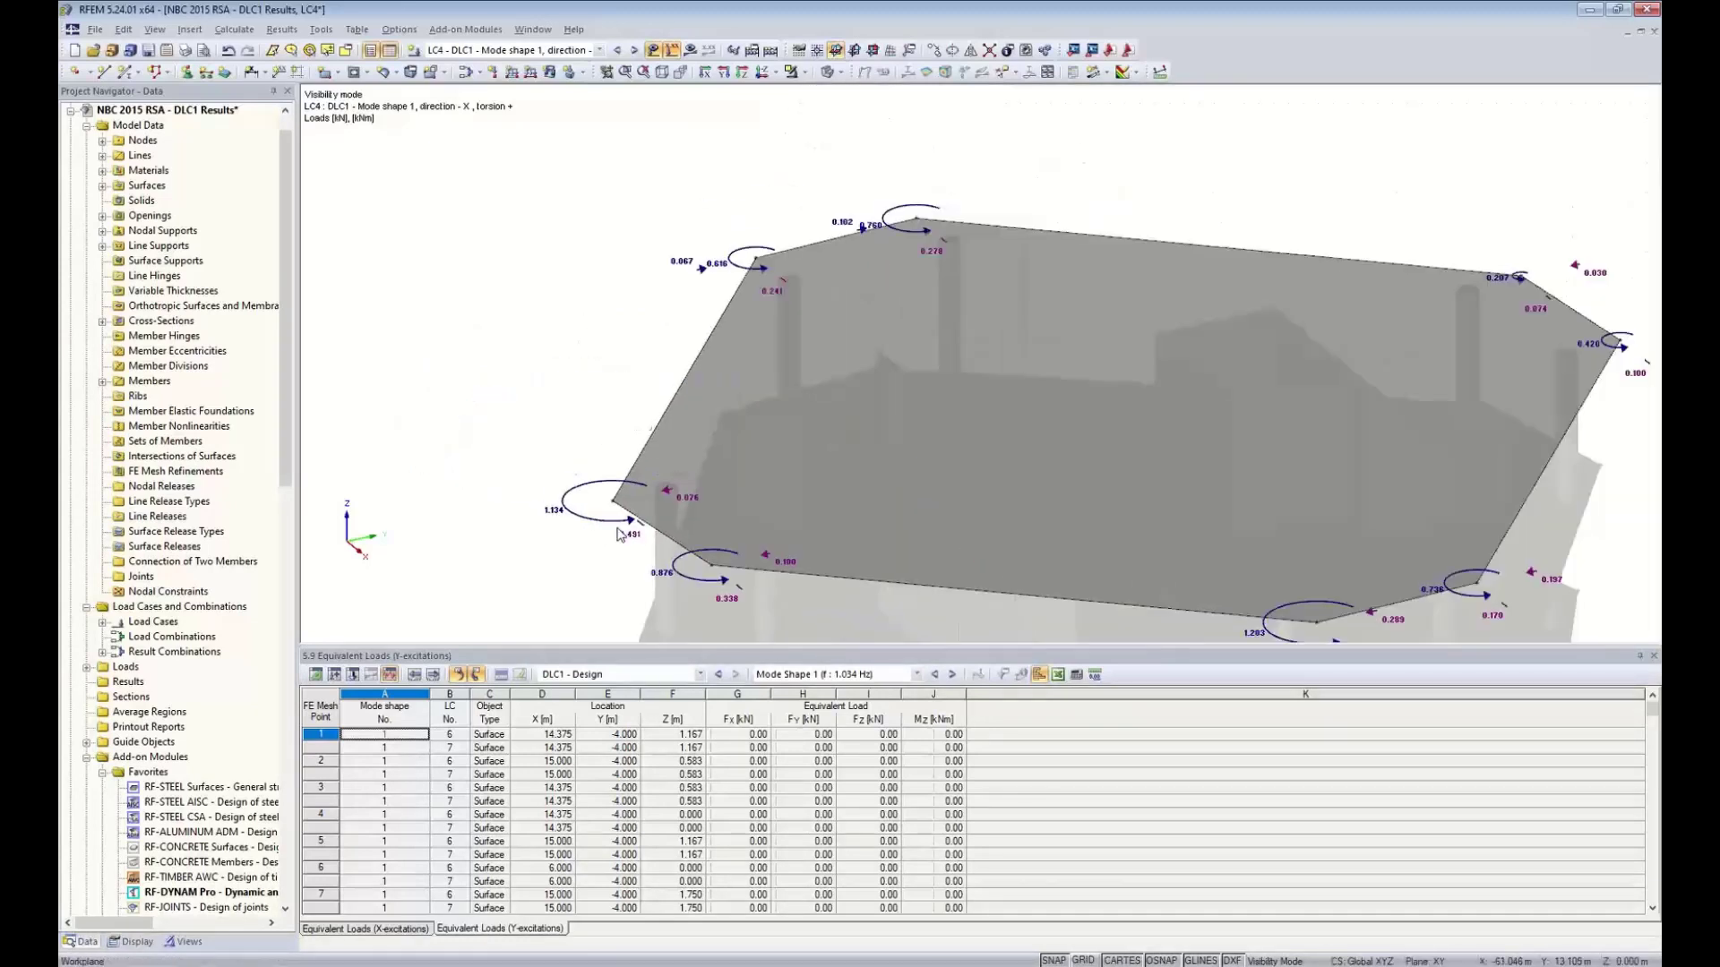
Hide the loads on the isolated slab and open the load cases and combinations for editing
scroll(606, 535, down, 5)
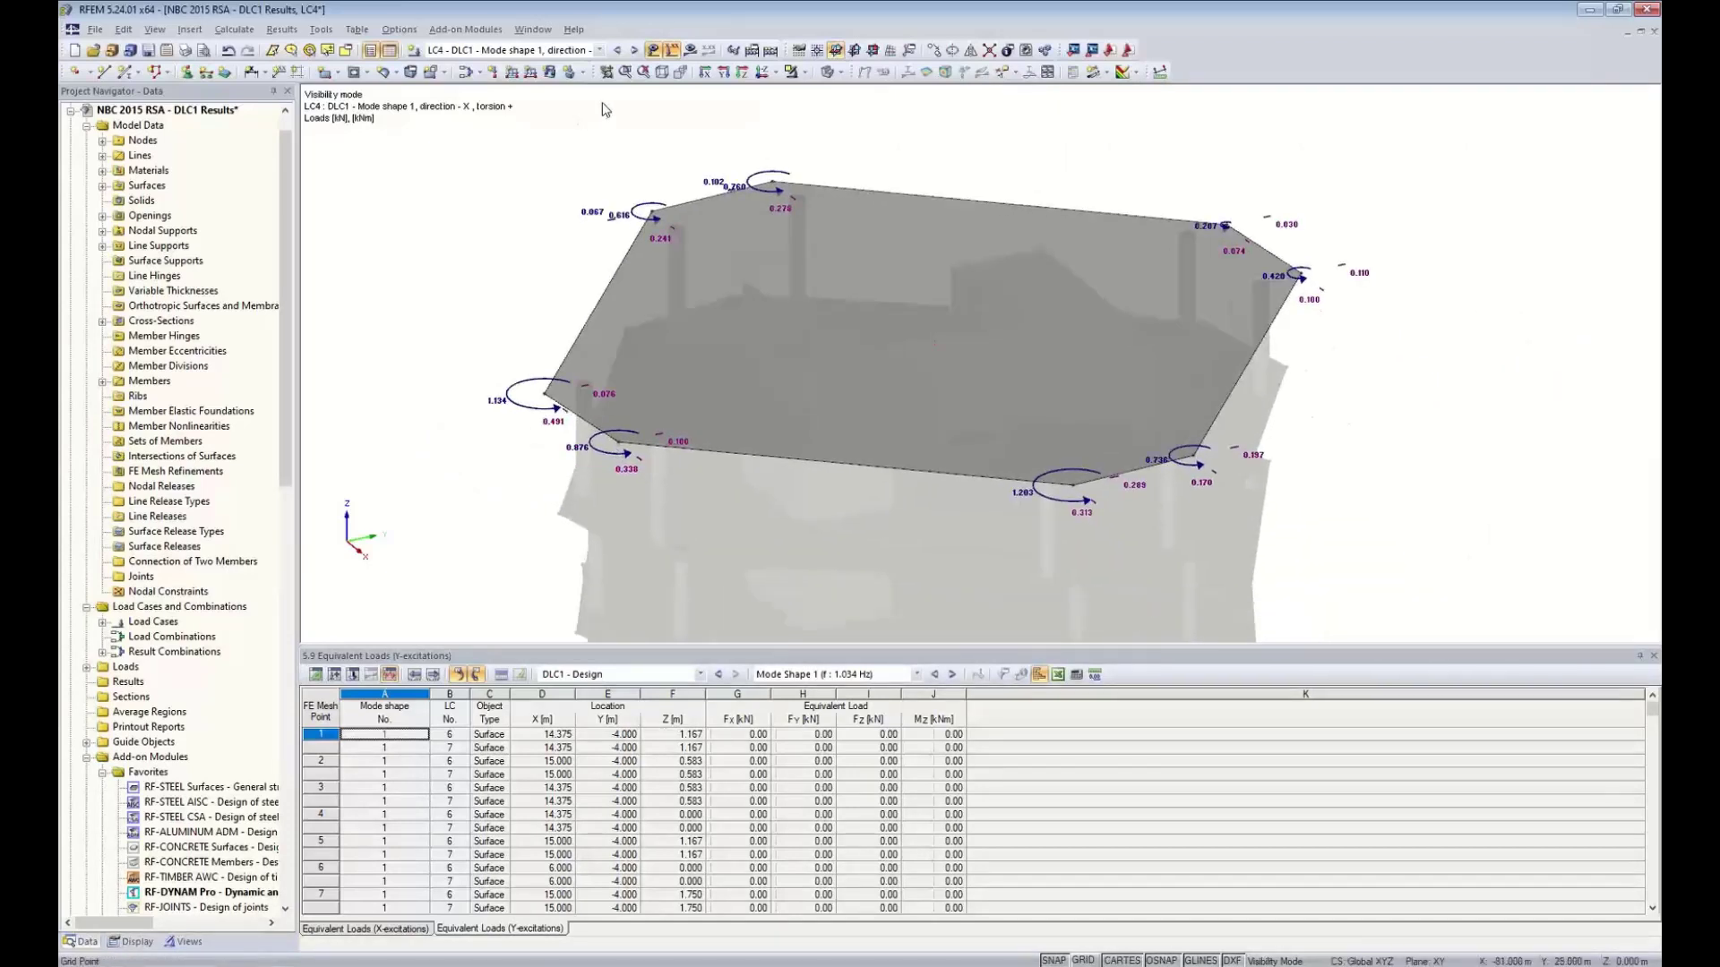
click(653, 49)
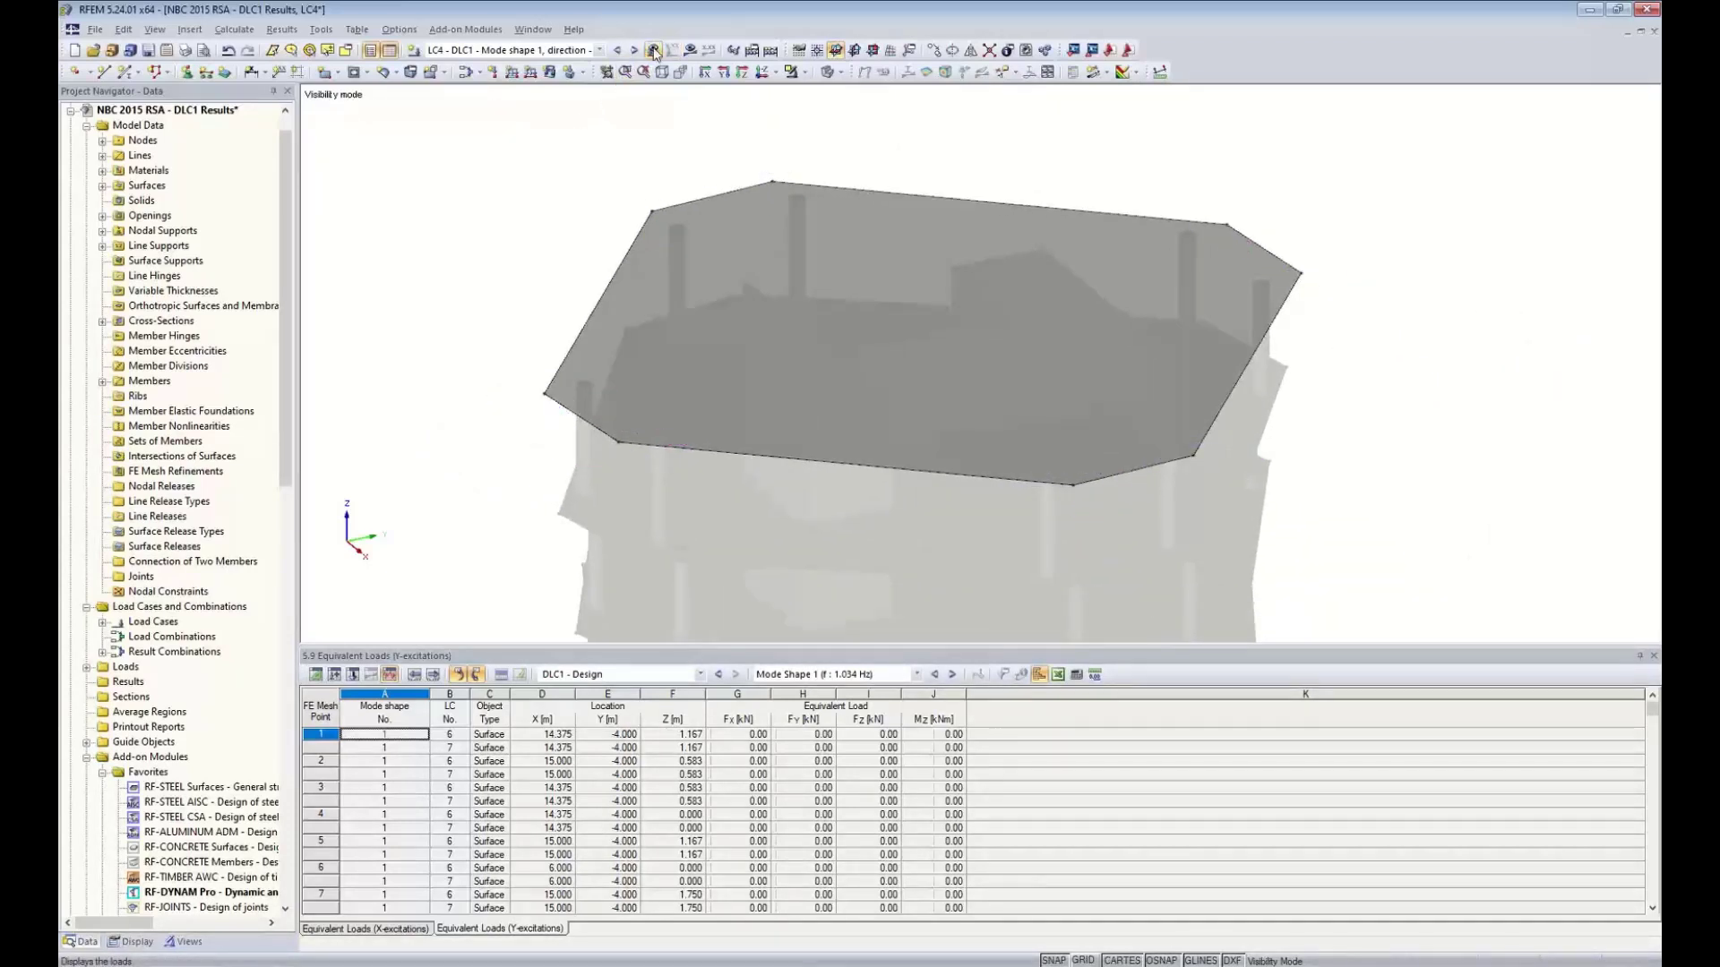
click(466, 73)
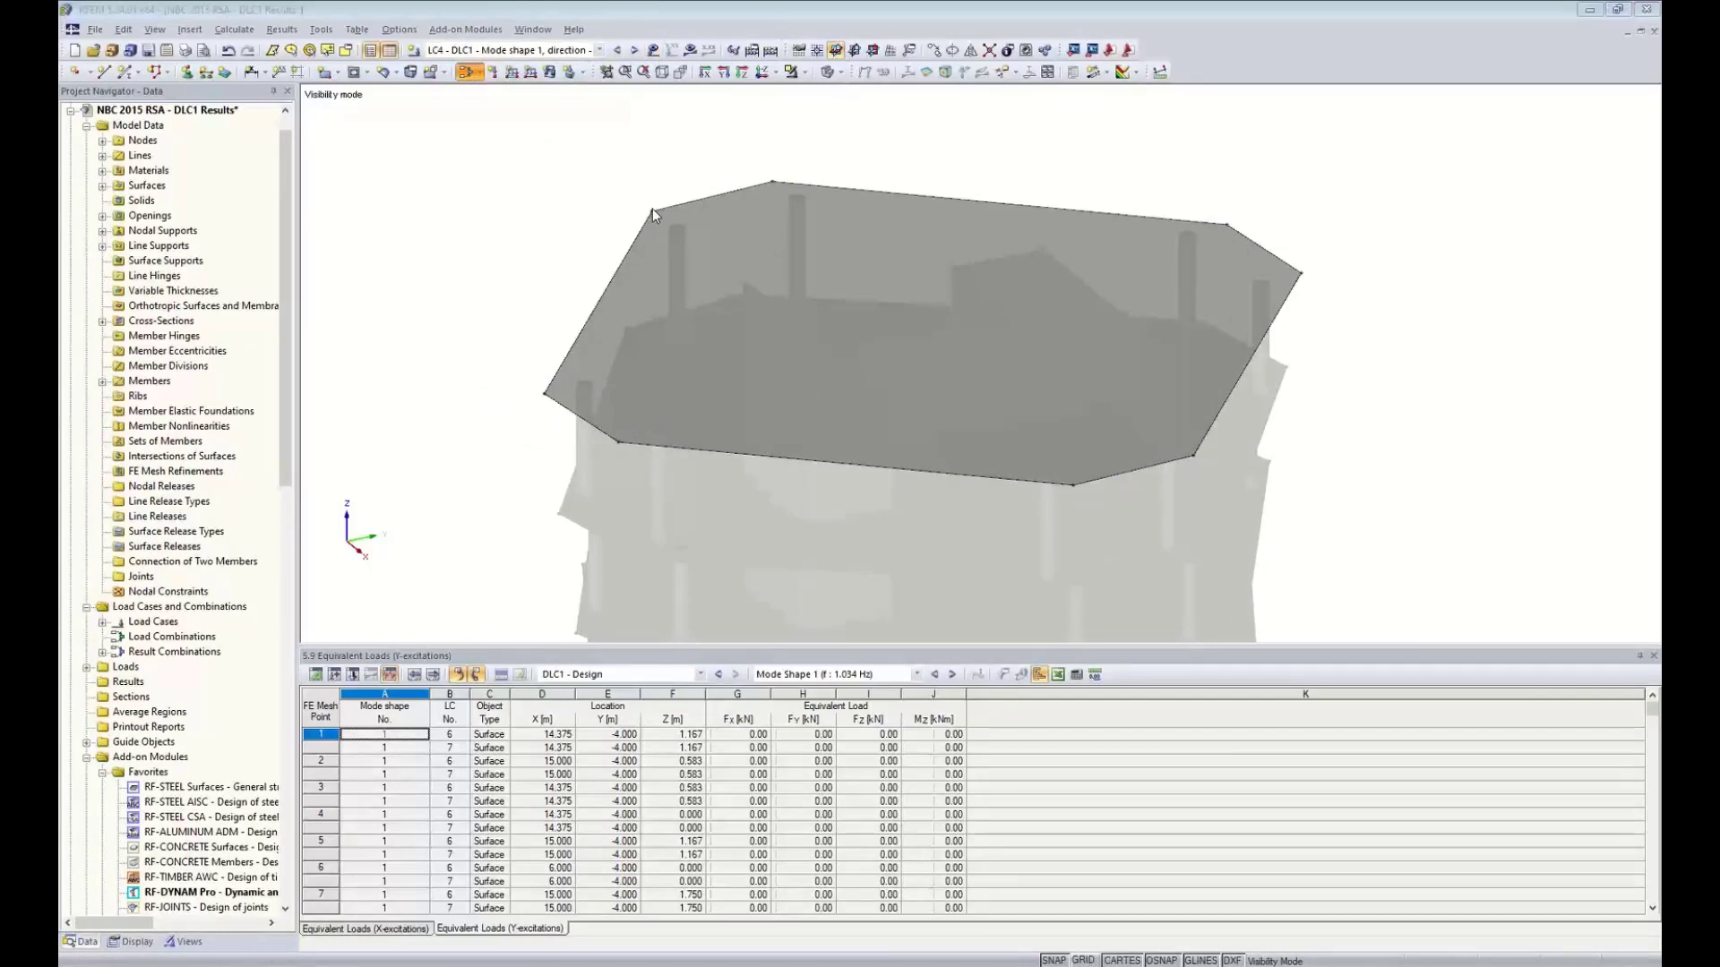
drag(652, 208, 695, 165)
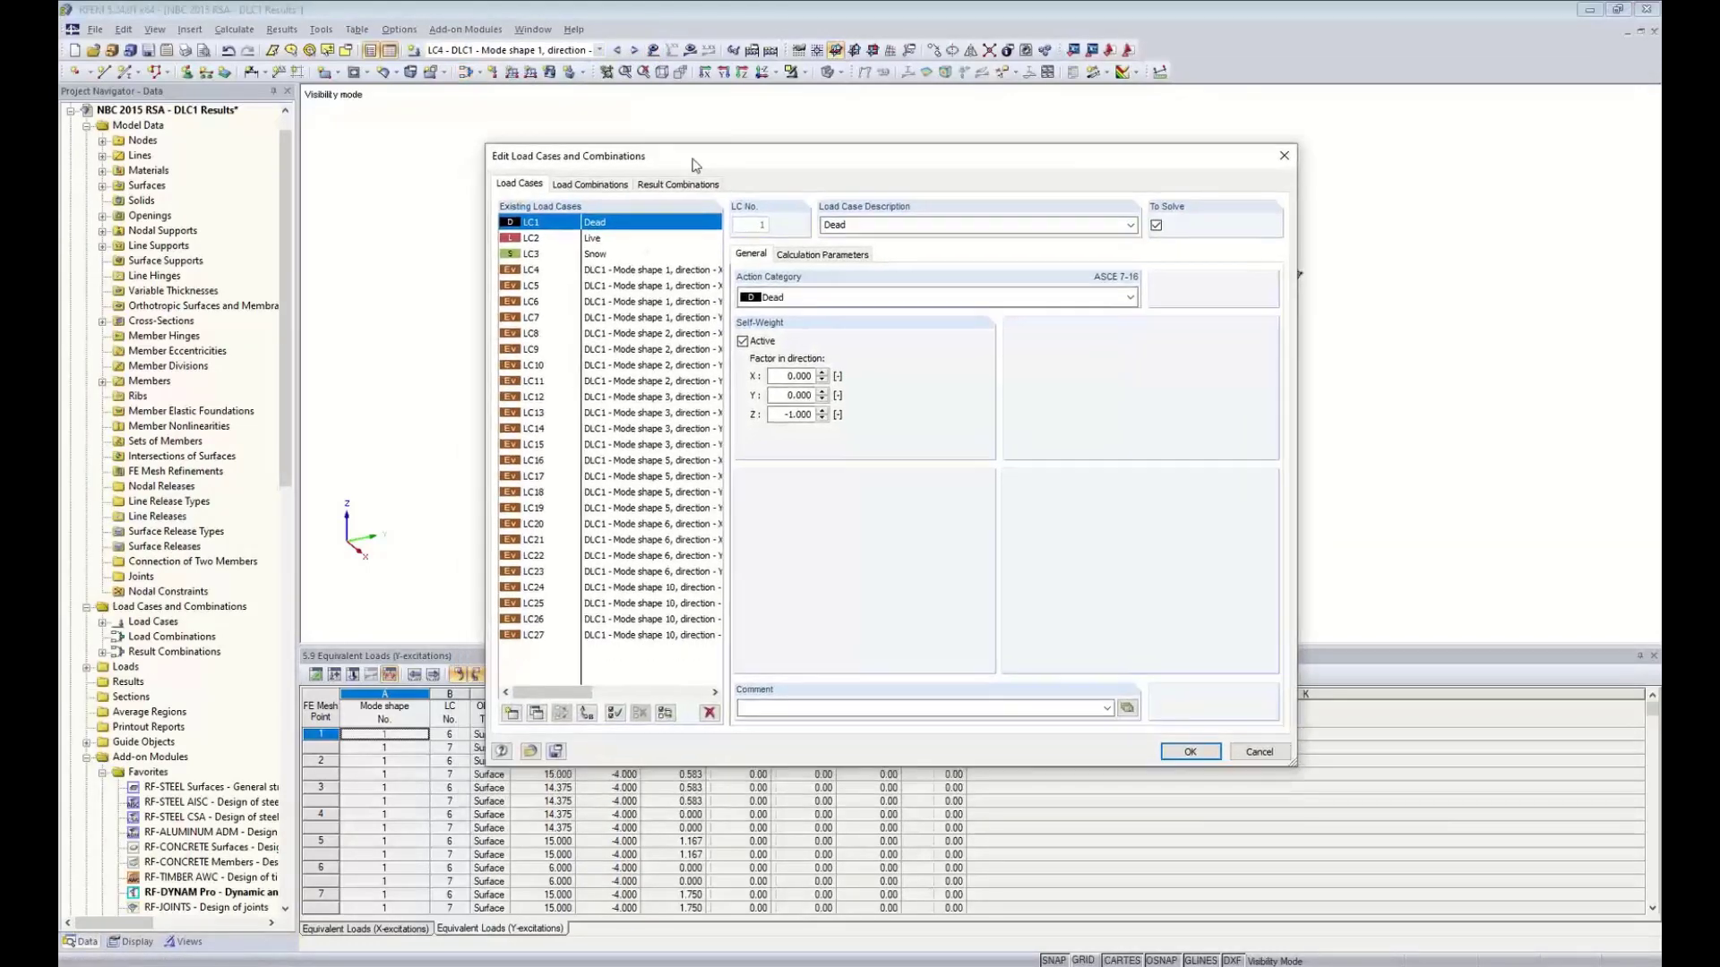
Review the load cases and calculation parameters of the X and Y result envelopes, RC1 and RC2
click(667, 185)
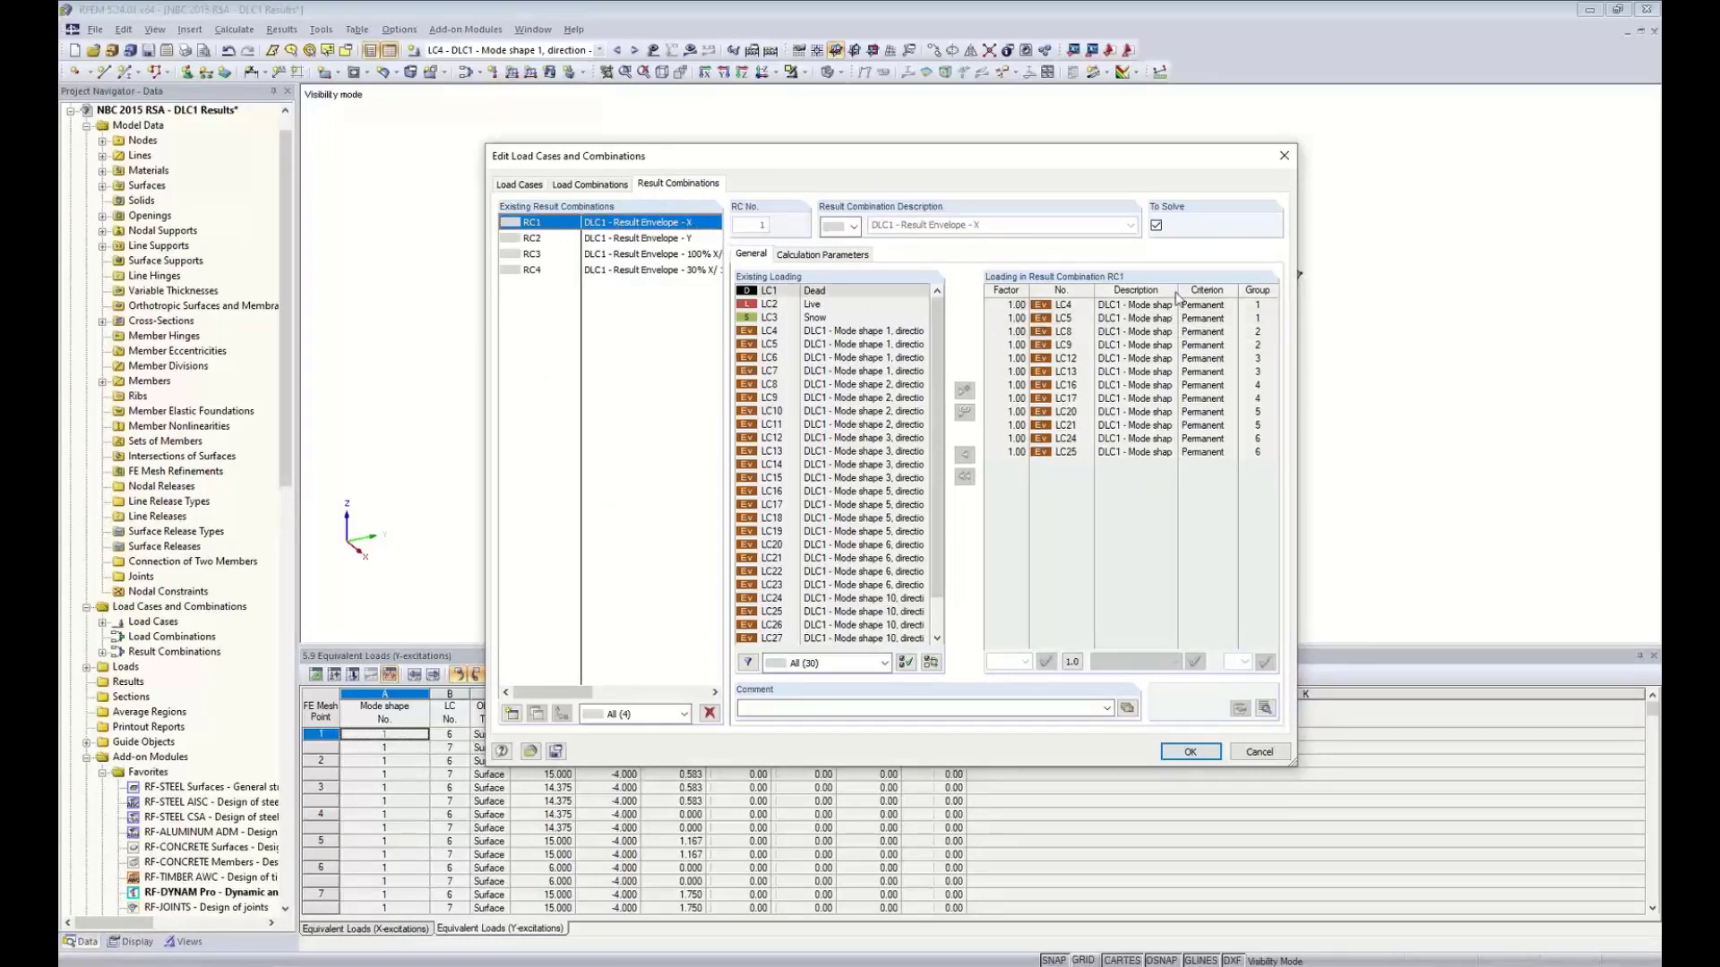
drag(1179, 289, 1274, 292)
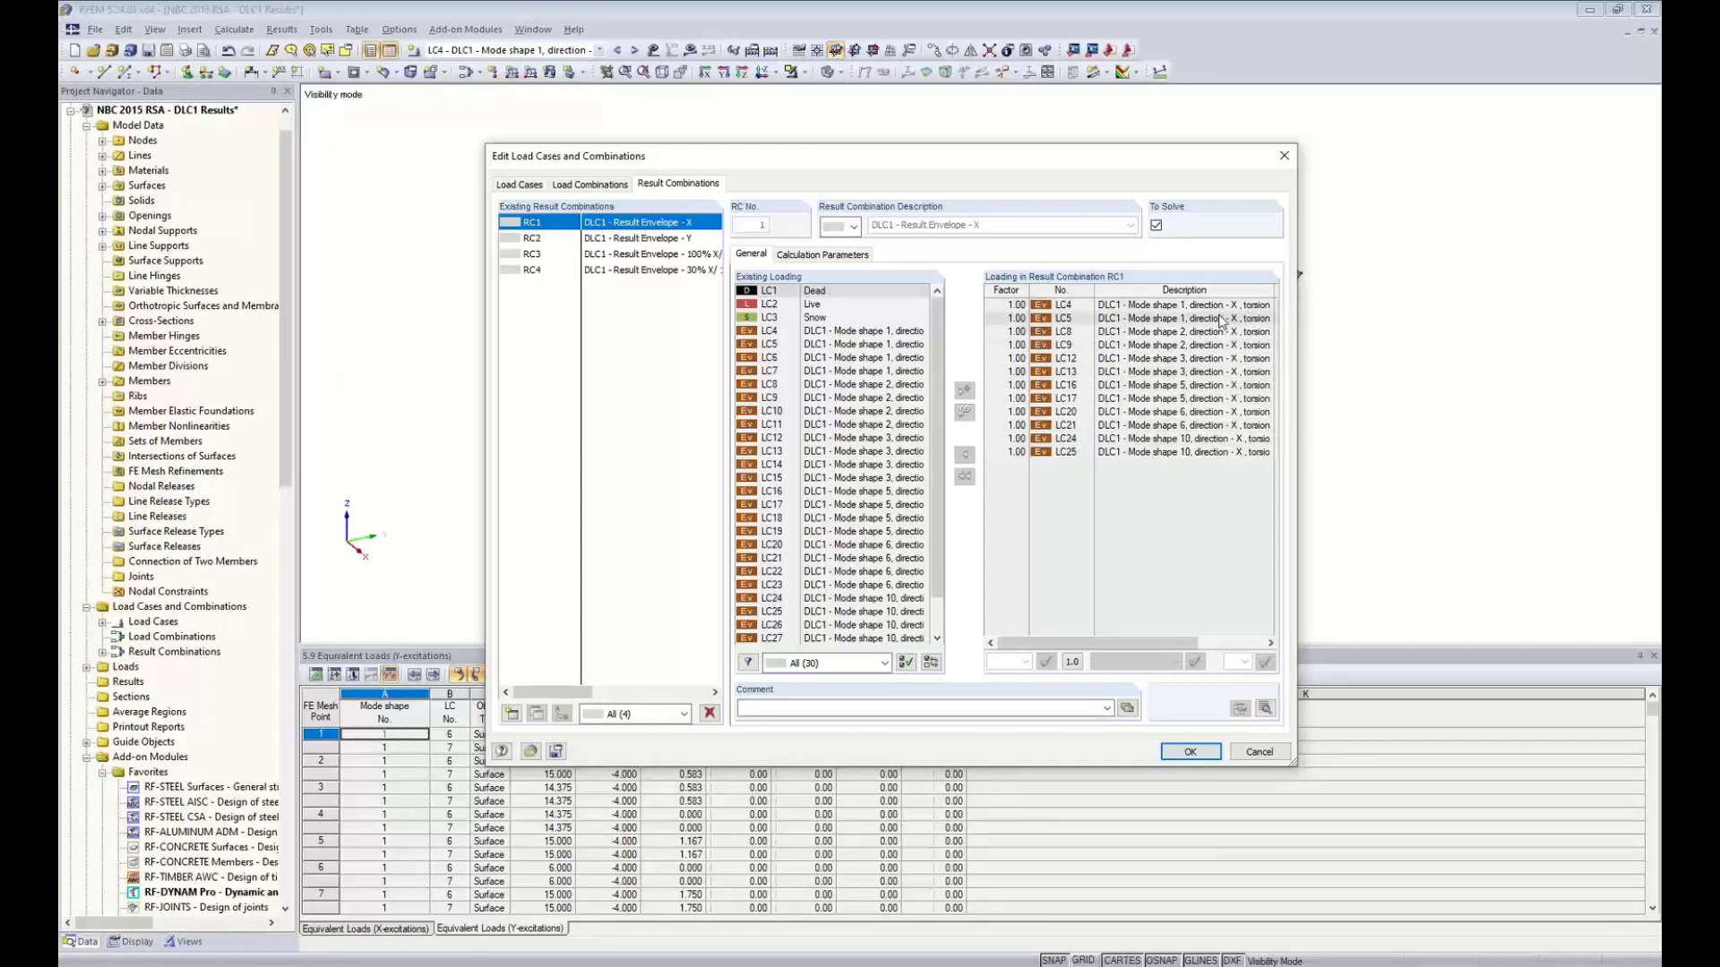
click(805, 256)
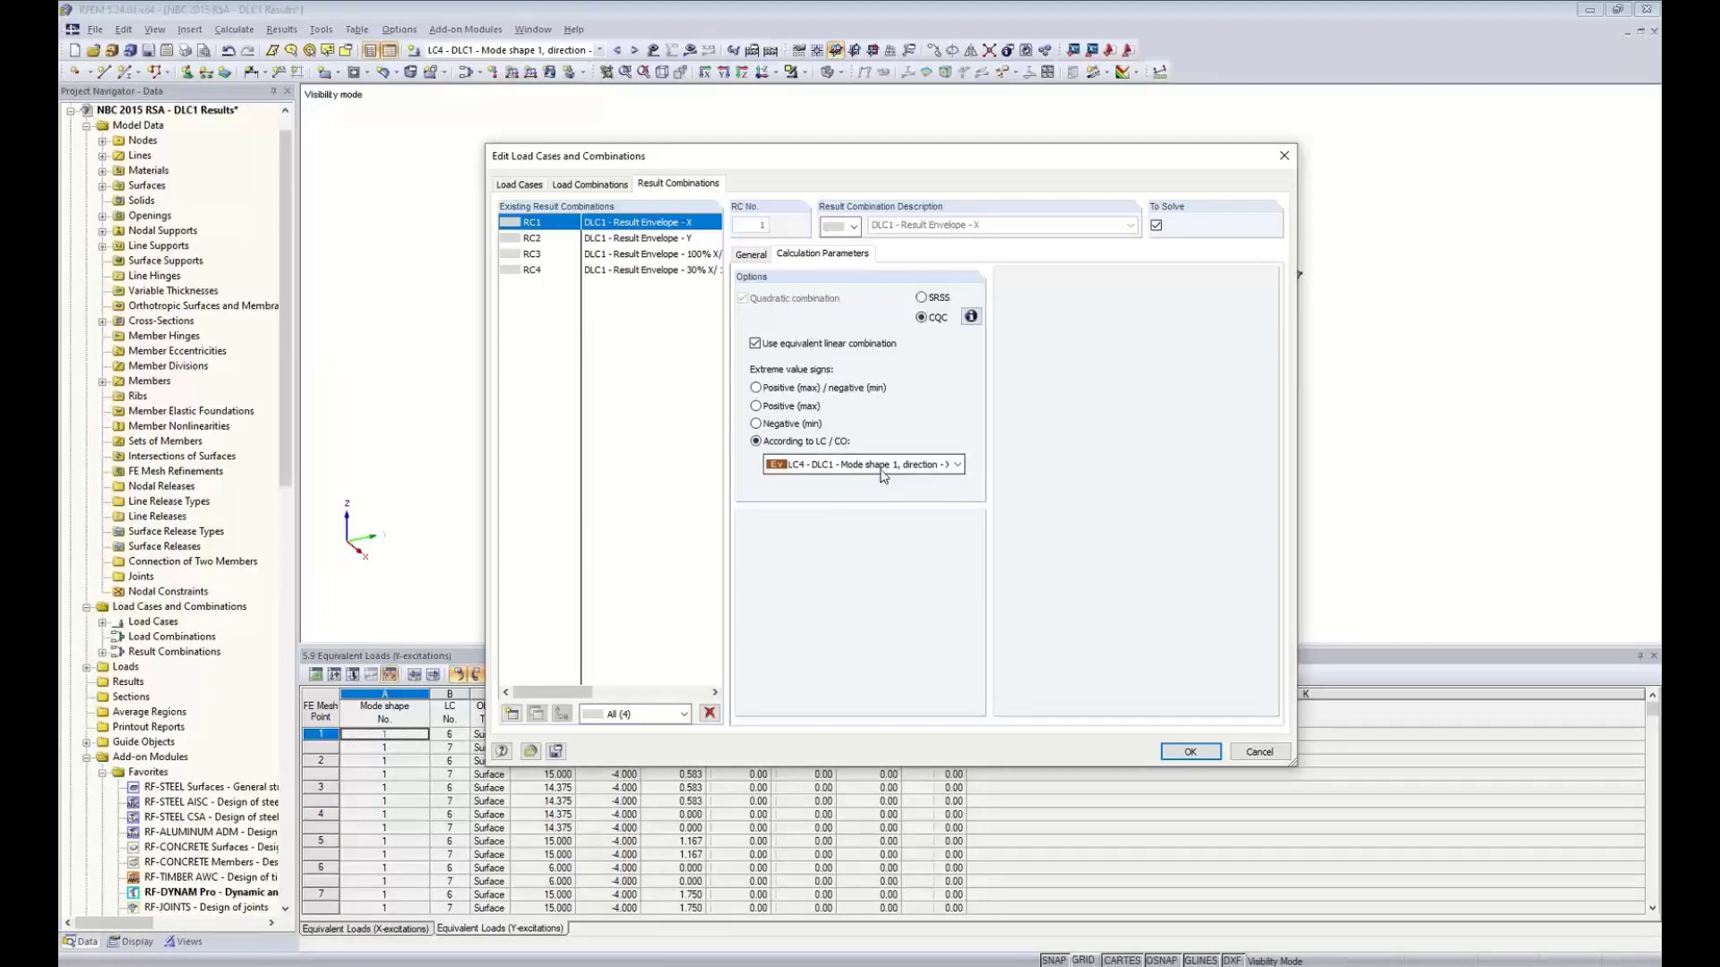
click(756, 257)
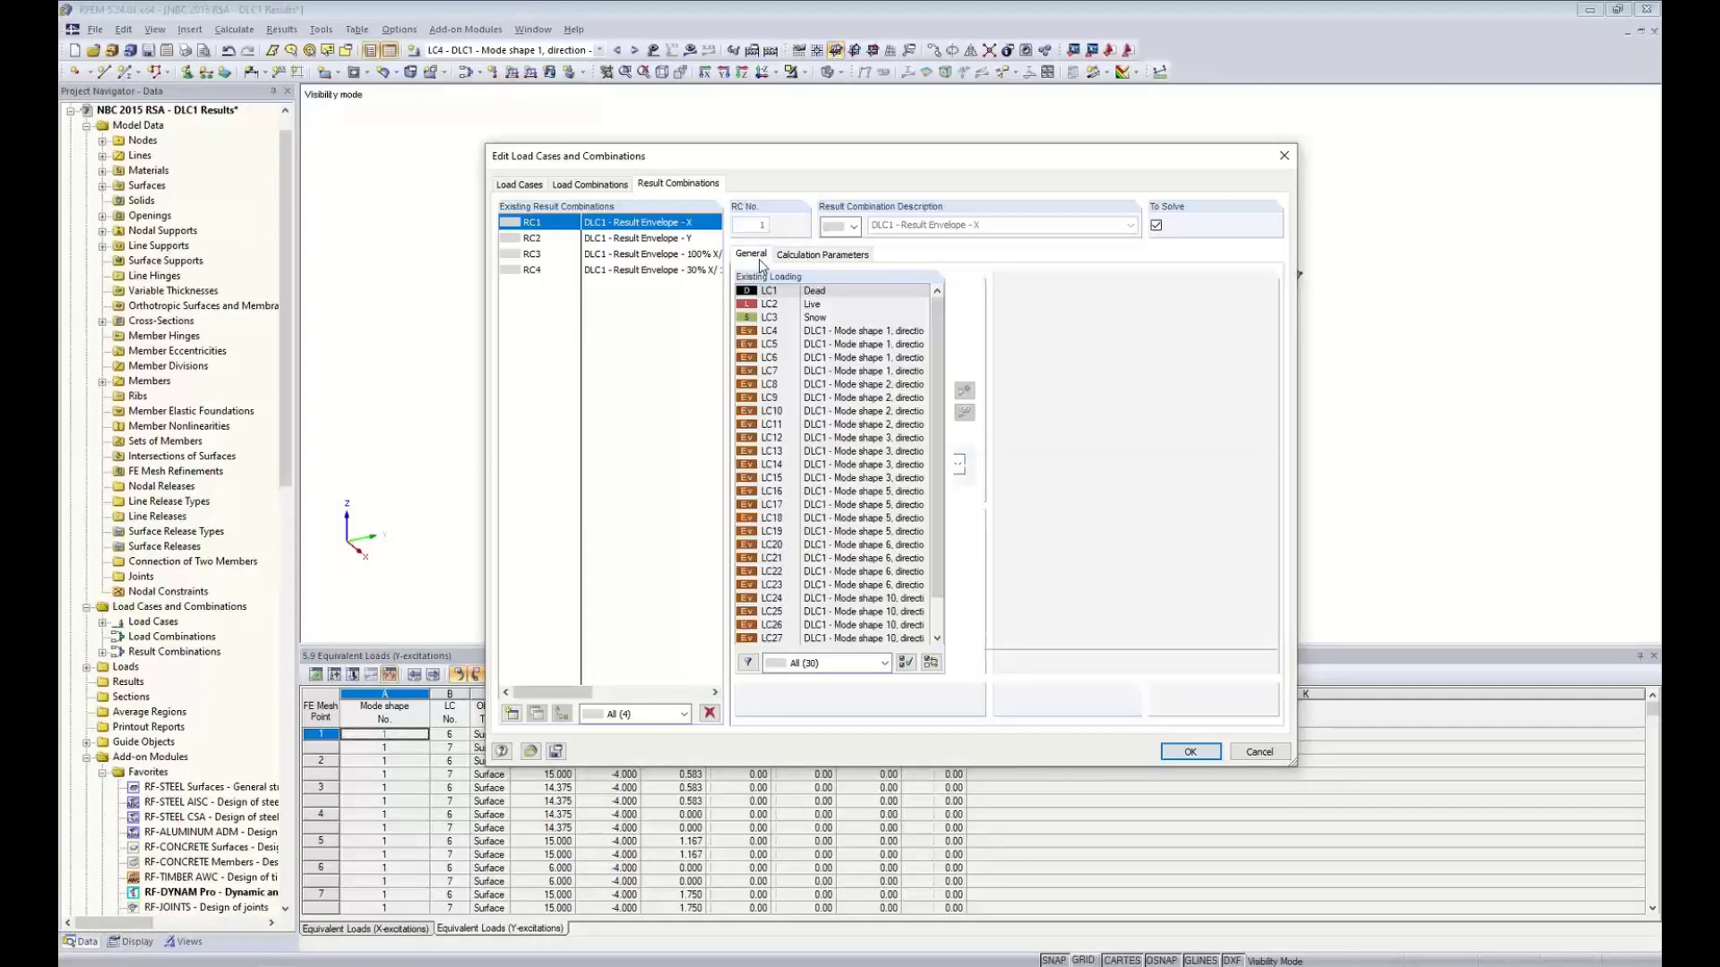
click(645, 238)
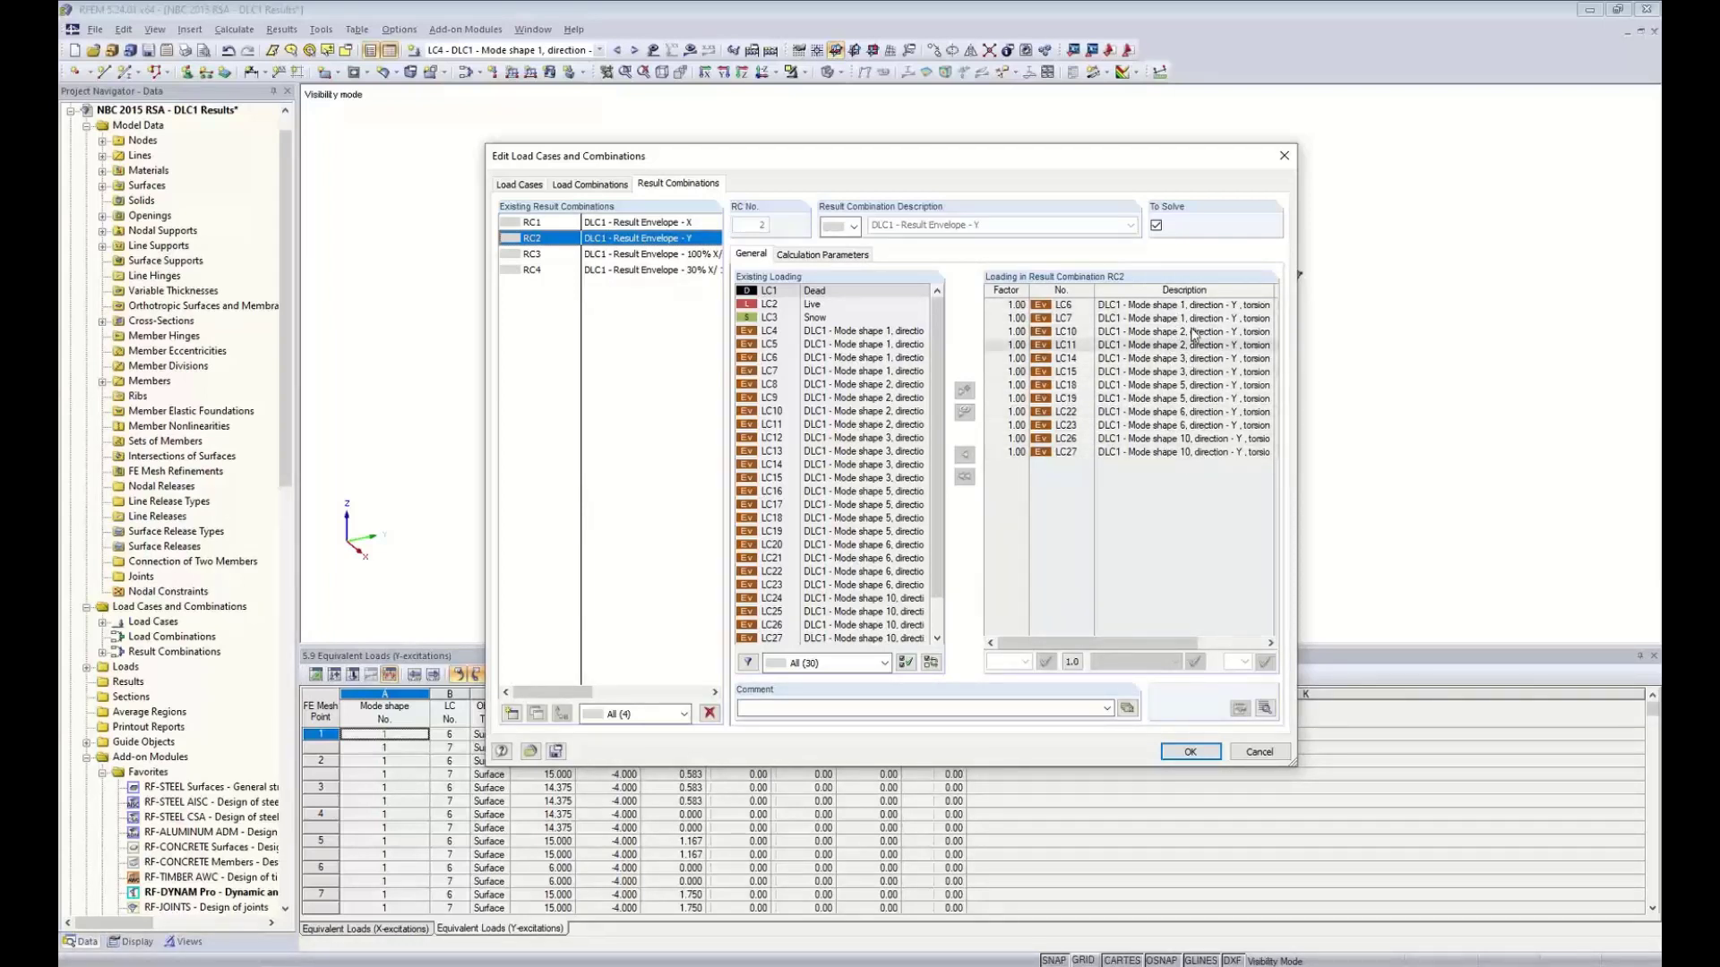
click(865, 255)
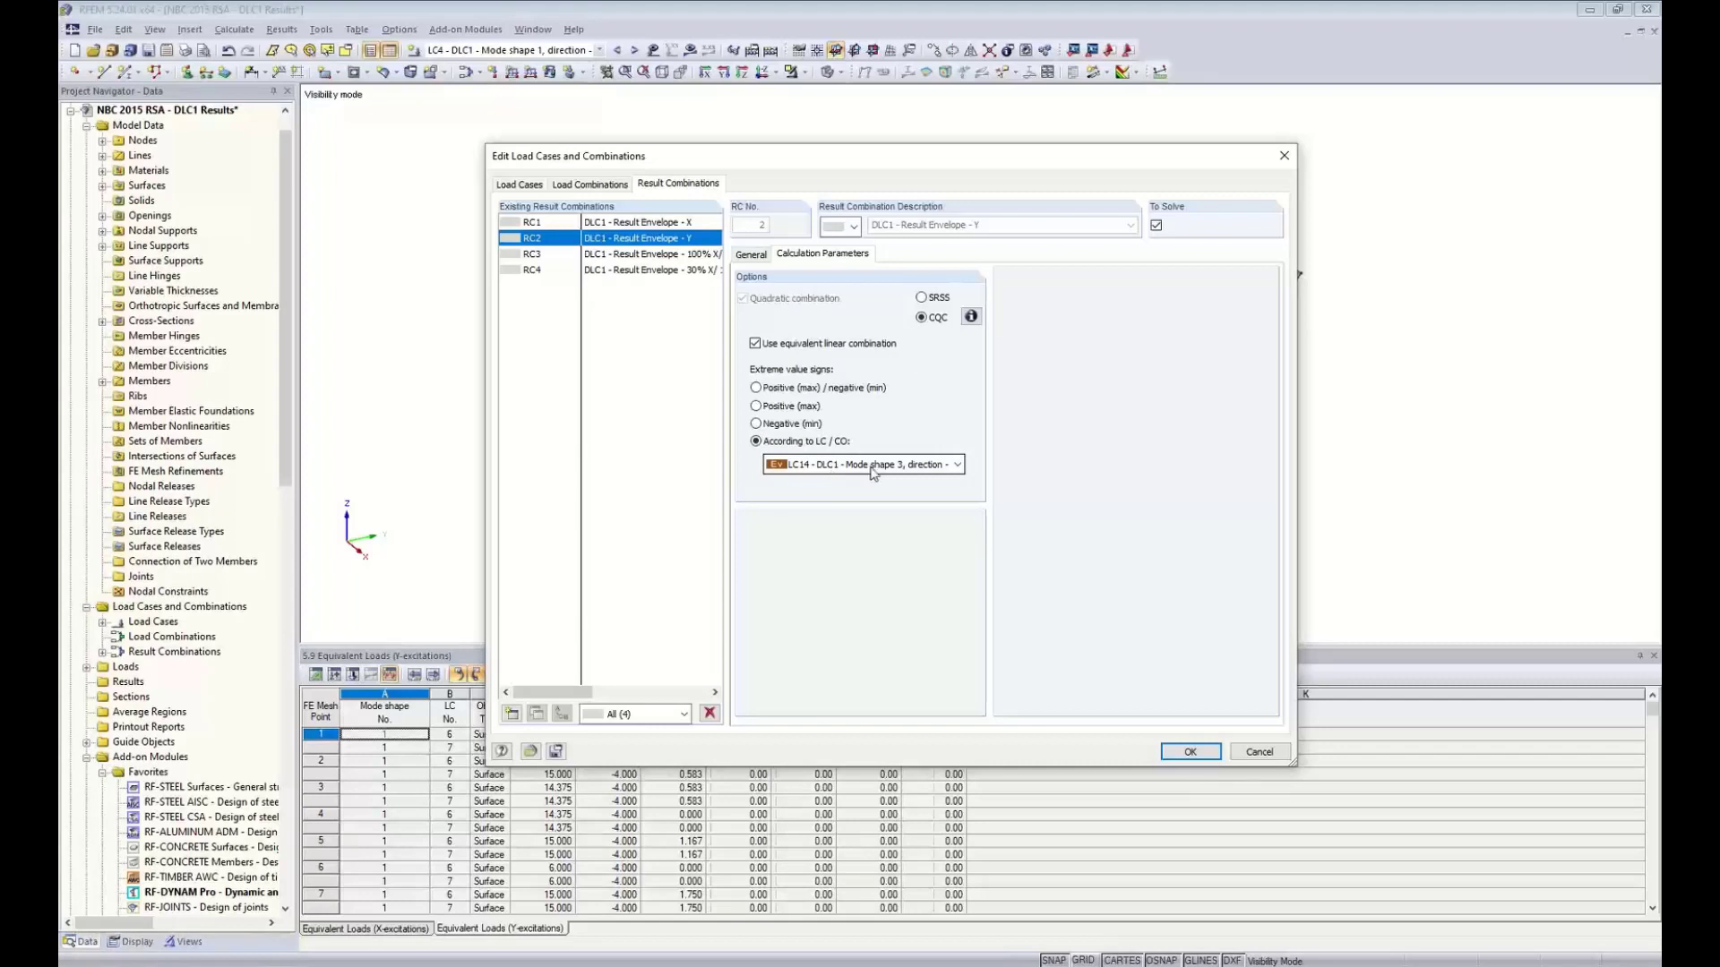
click(751, 256)
Examine the factored envelopes in result combinations RC3 and RC4, and close the combination settings with RC4 as the current loading
click(702, 256)
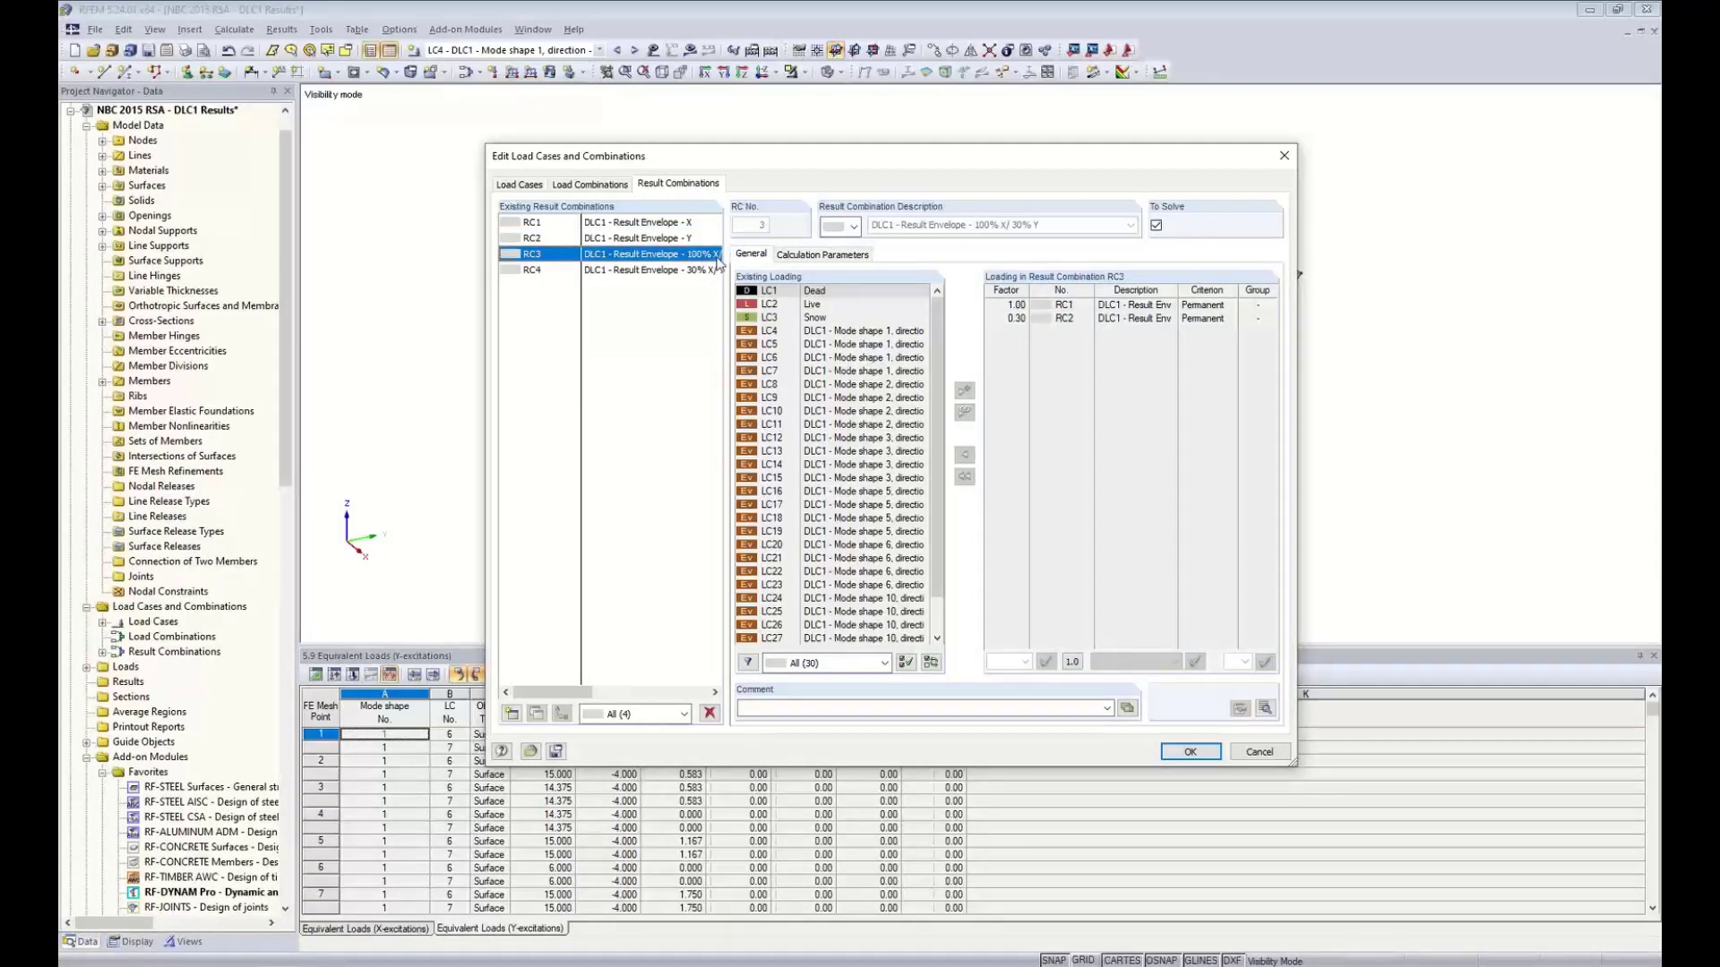
click(1079, 305)
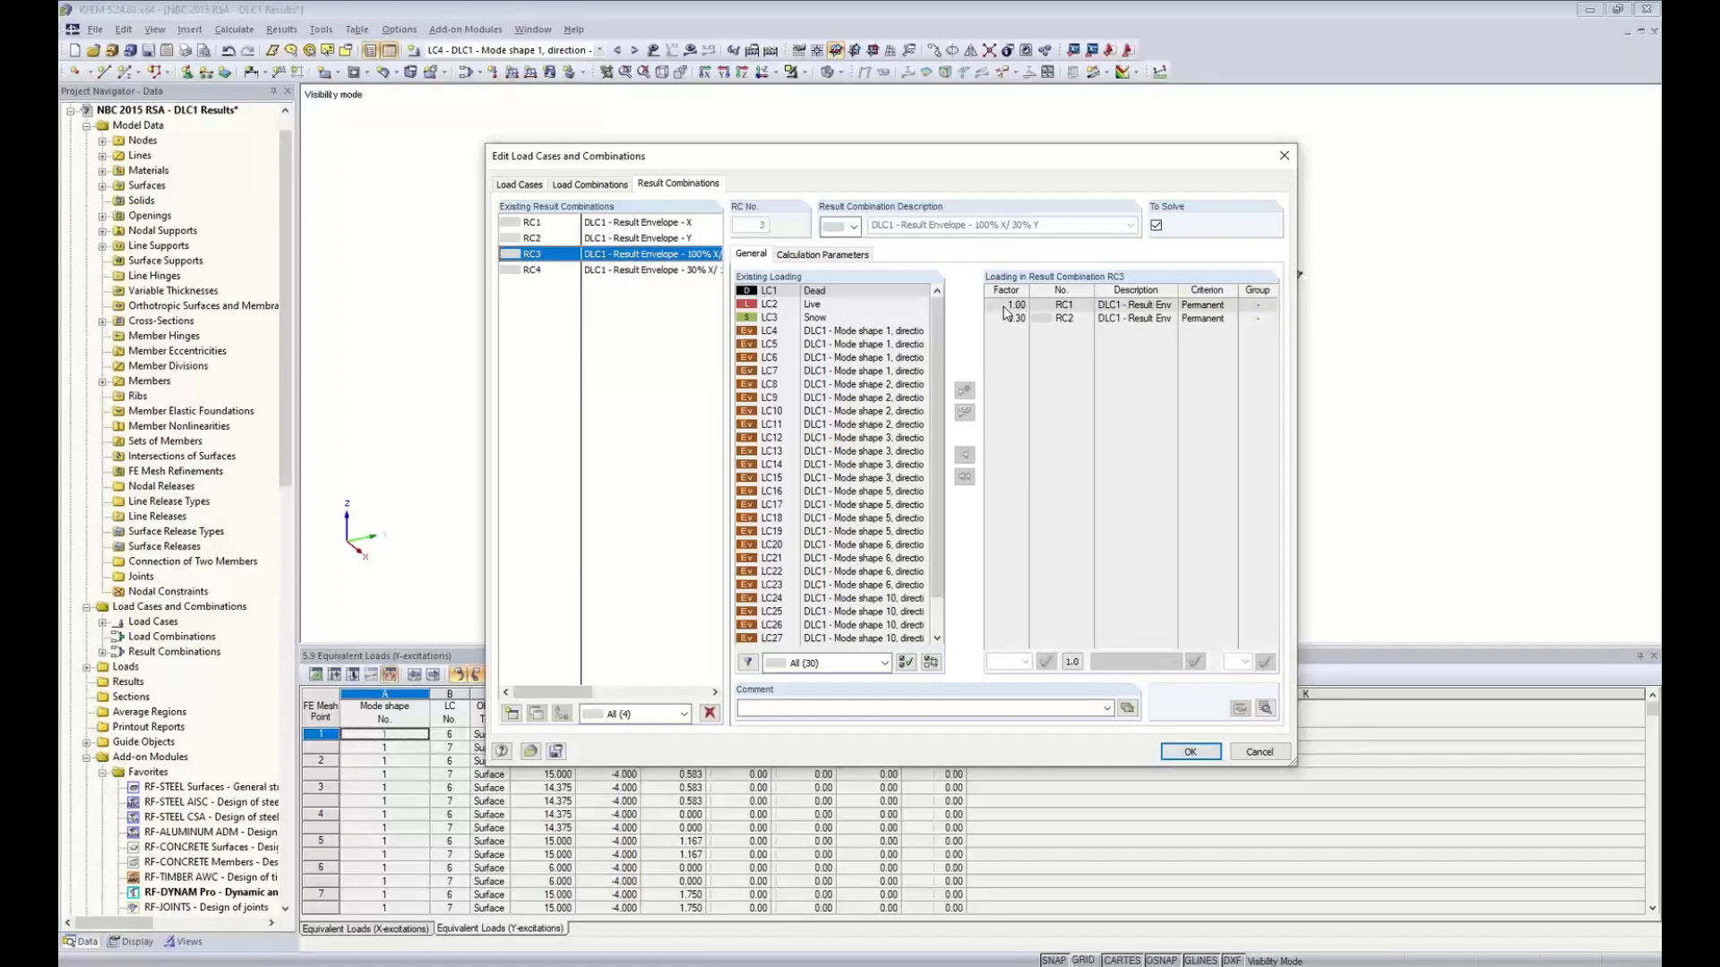
drag(1178, 290, 1244, 294)
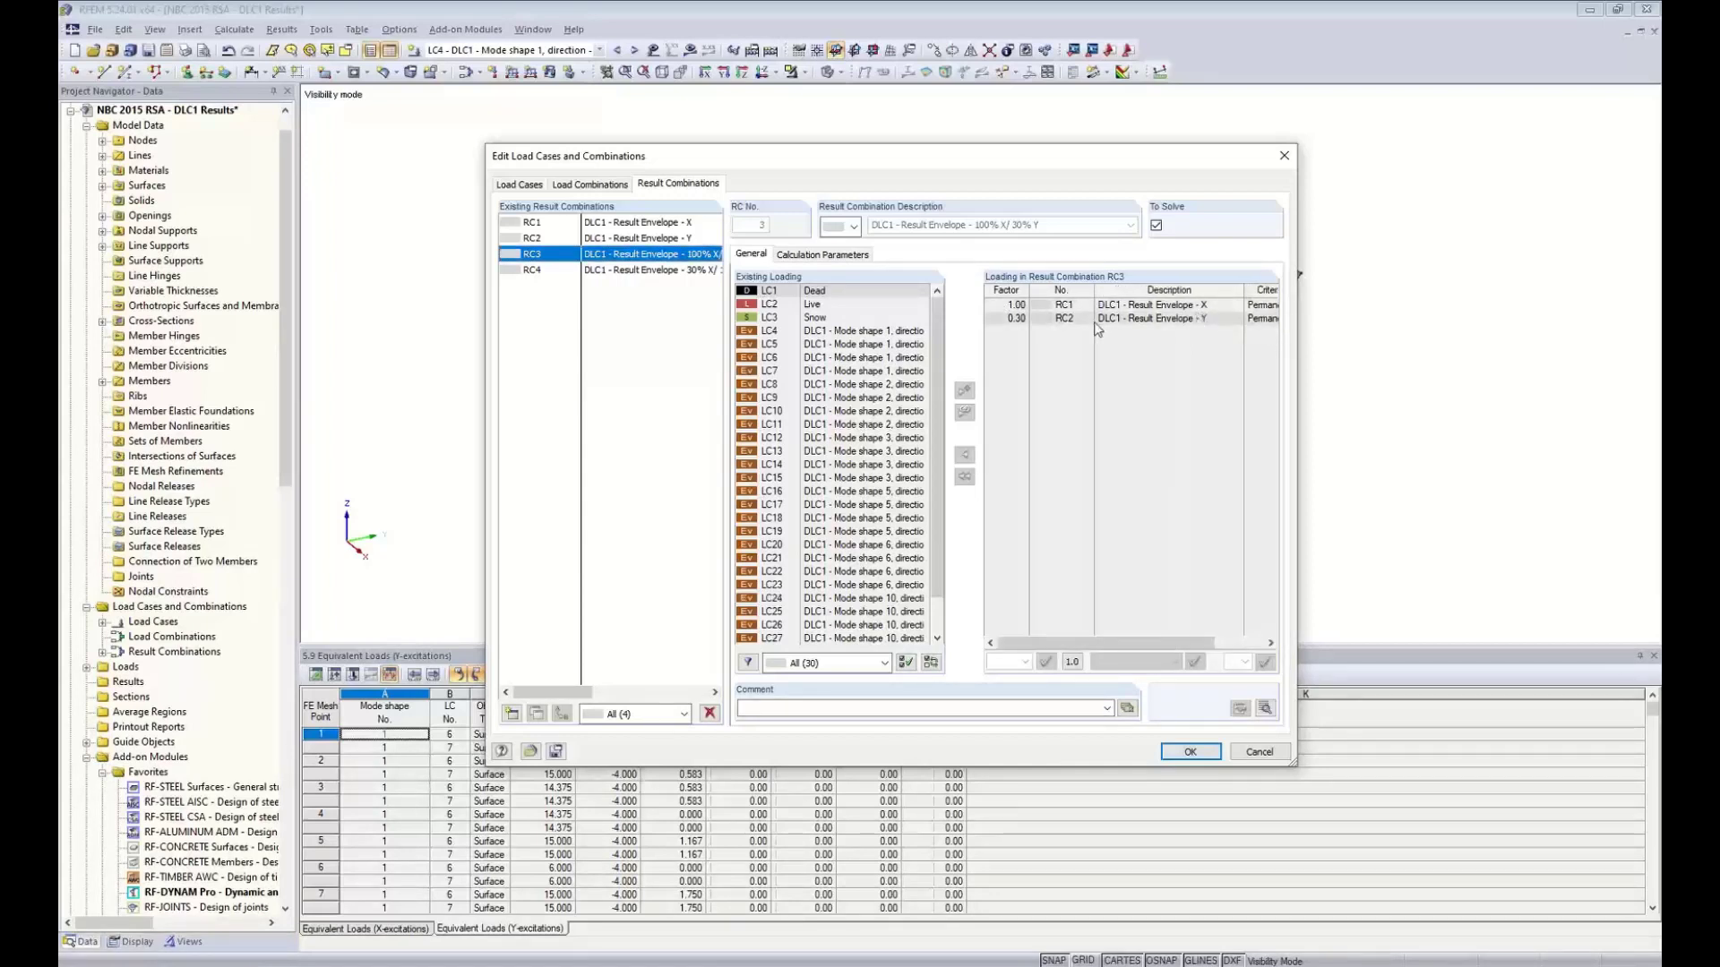
click(653, 269)
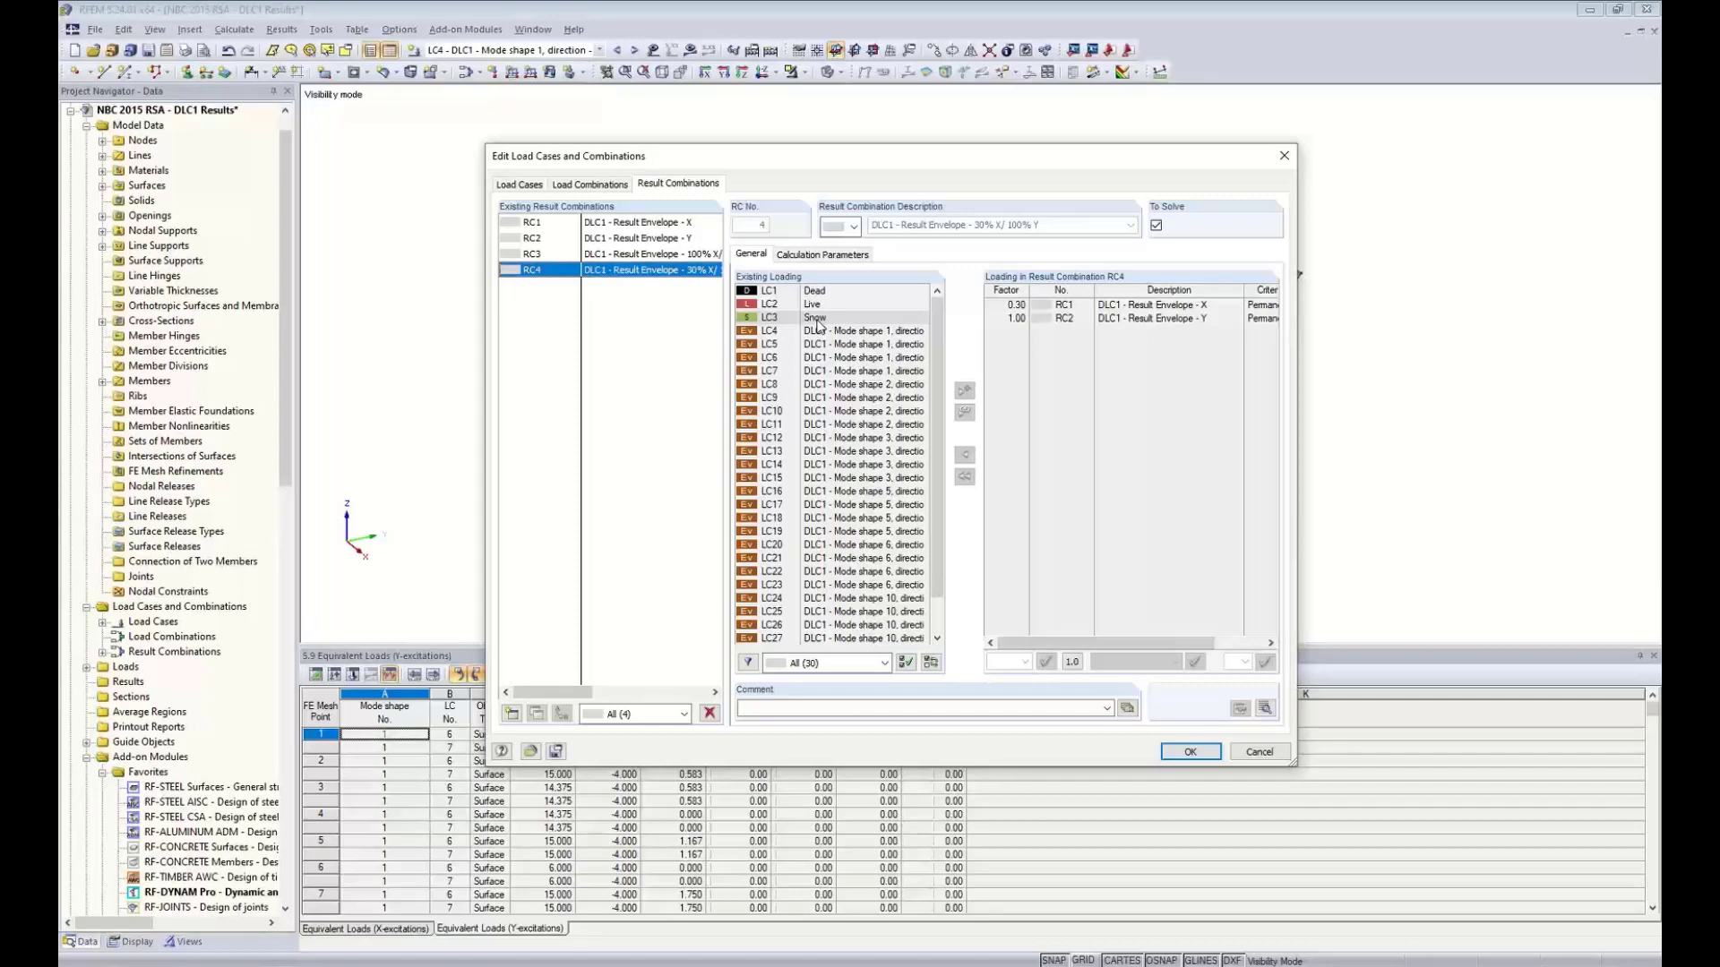
click(1177, 754)
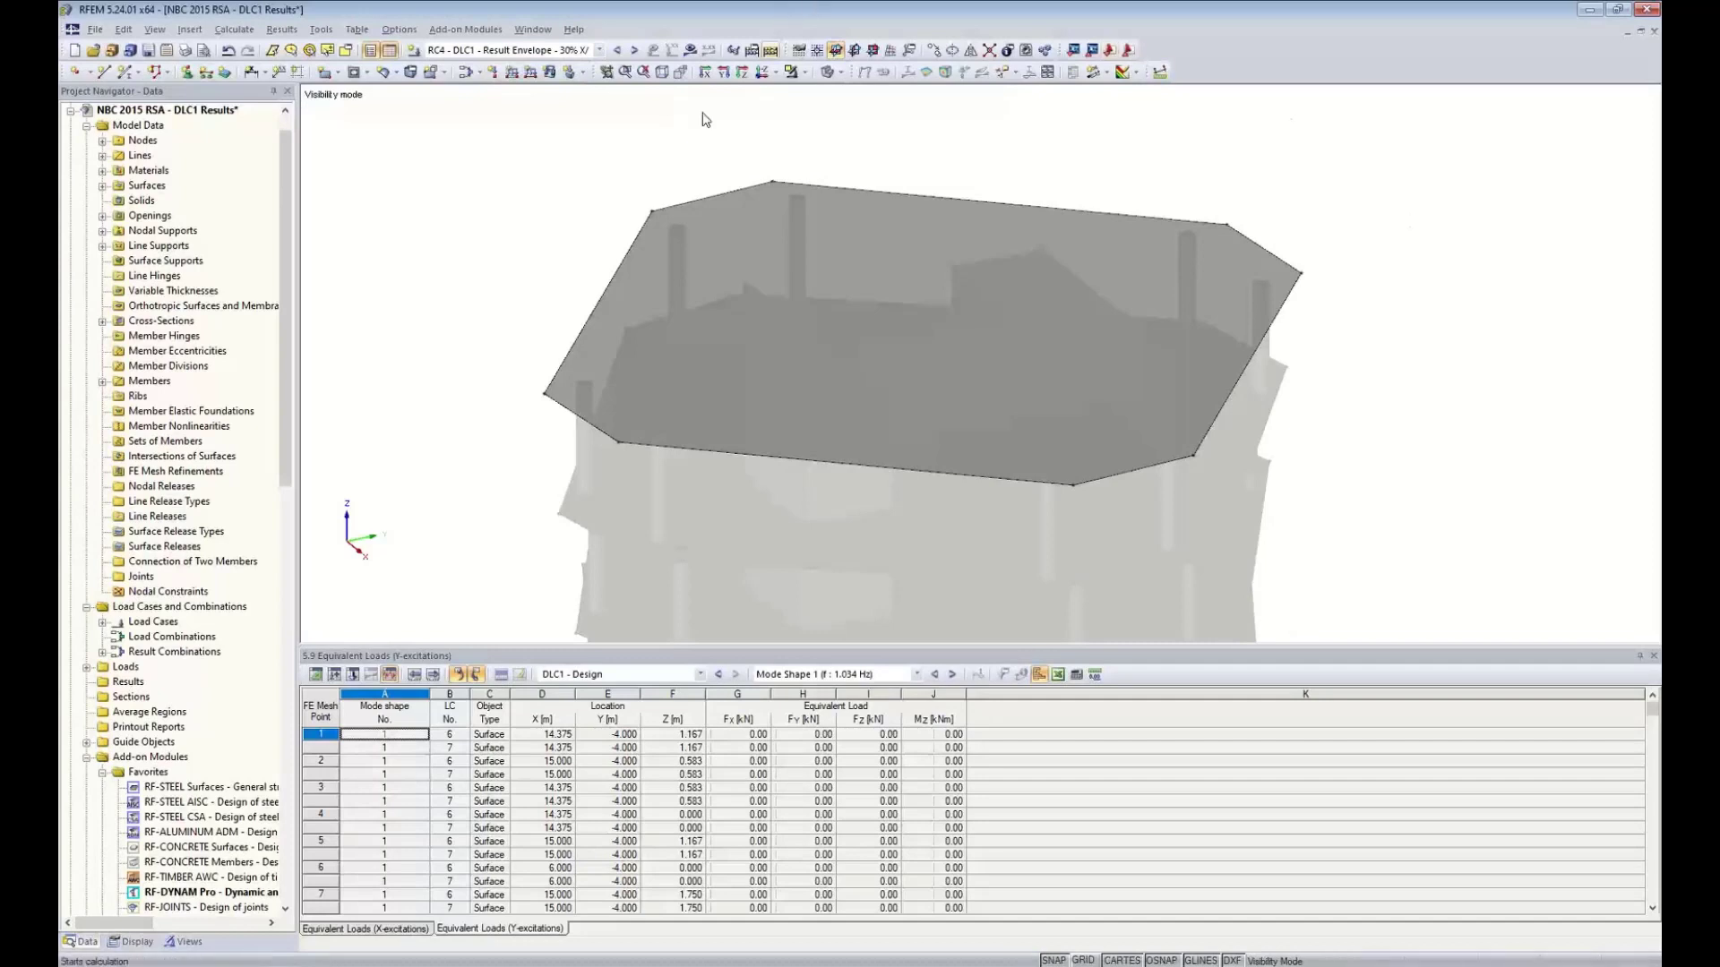
Cancel visibility mode to bring back the full tower model
scroll(675, 155, down, 1)
scroll(675, 156, down, 3)
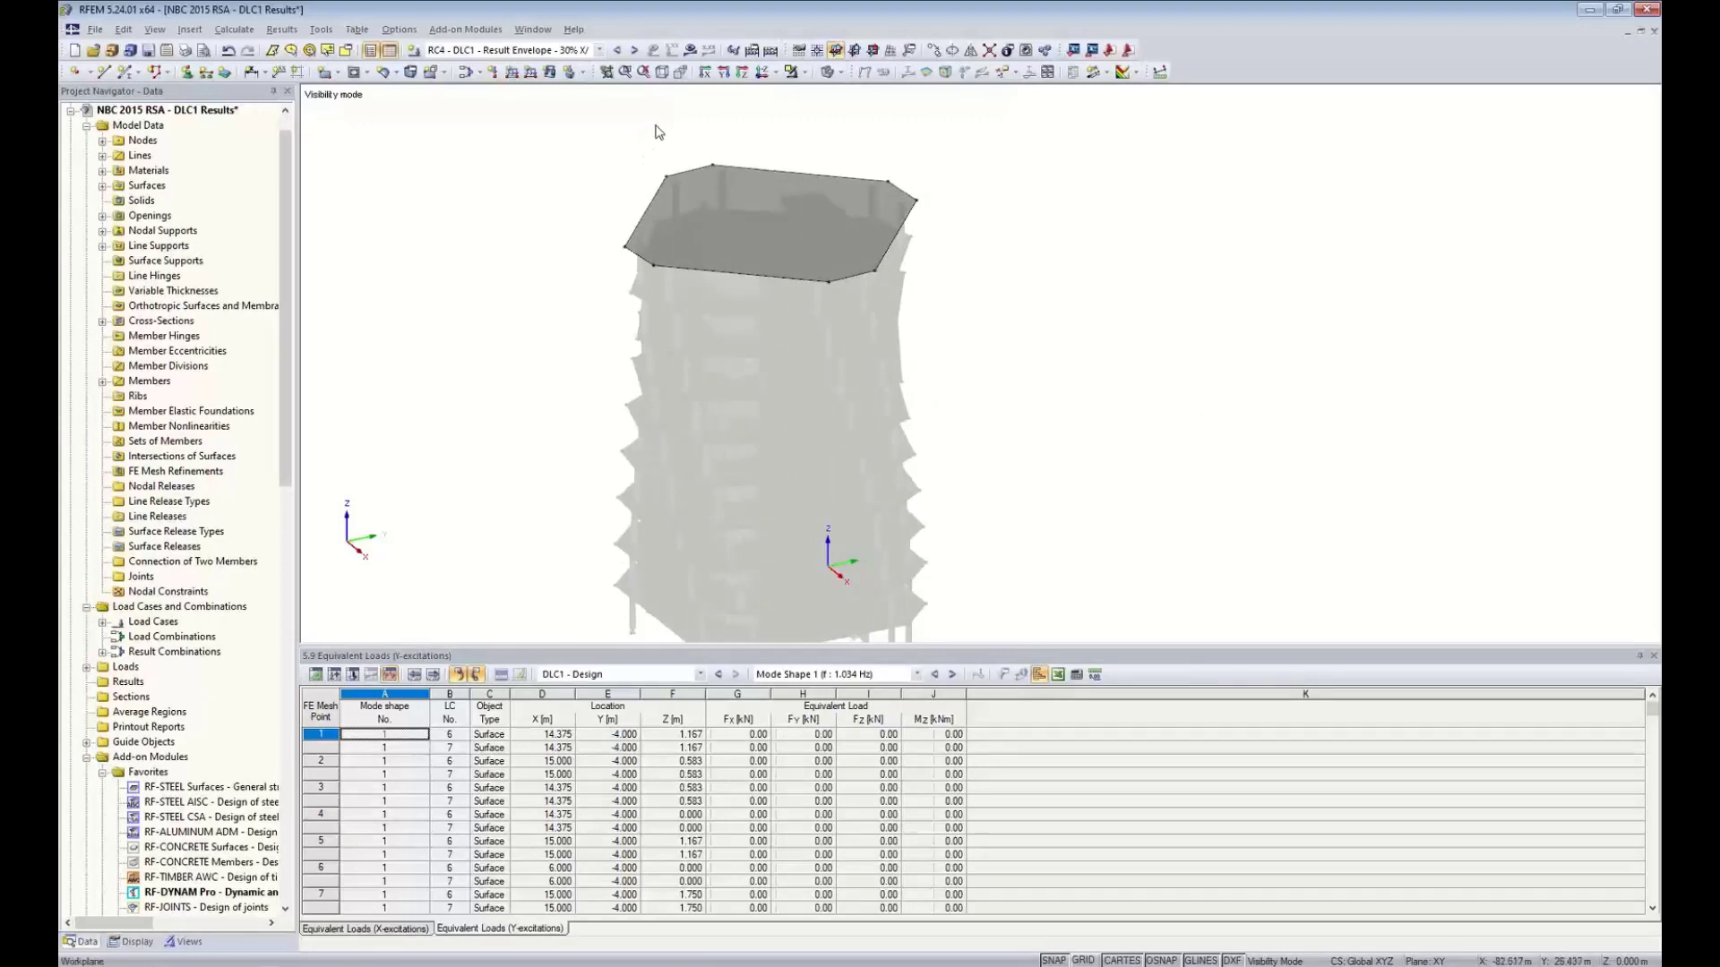
click(806, 73)
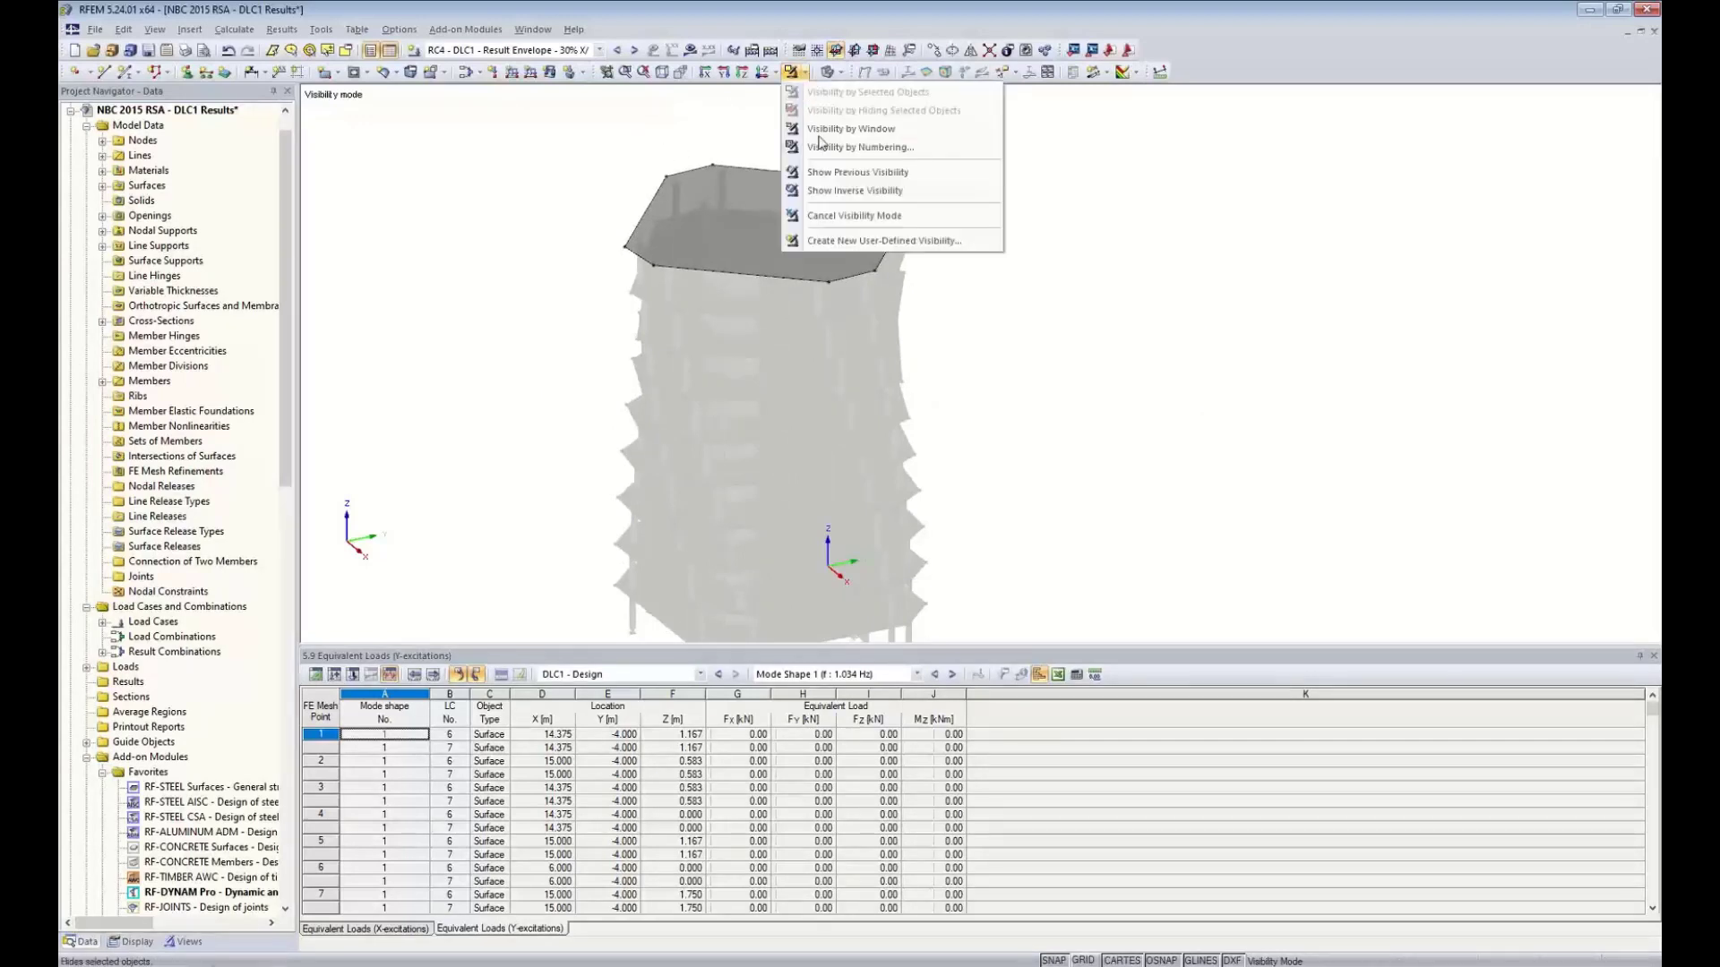
click(836, 218)
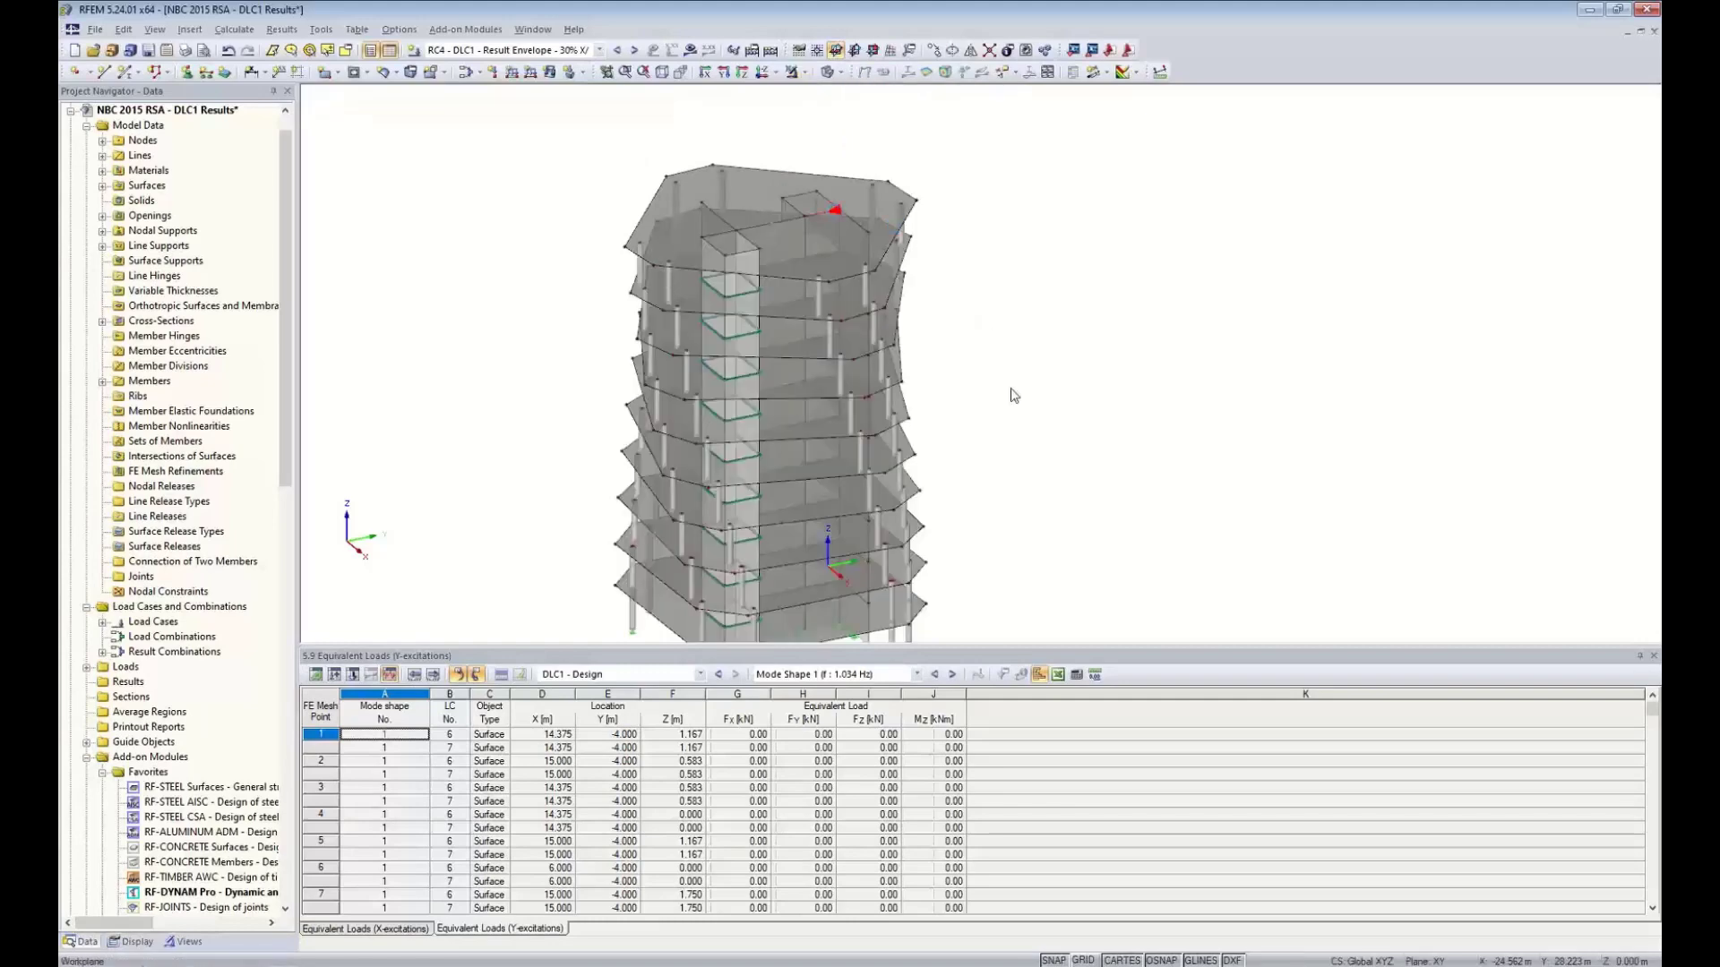
scroll(1026, 398, down, 2)
ctrl+middle_drag(1036, 374, 1052, 337)
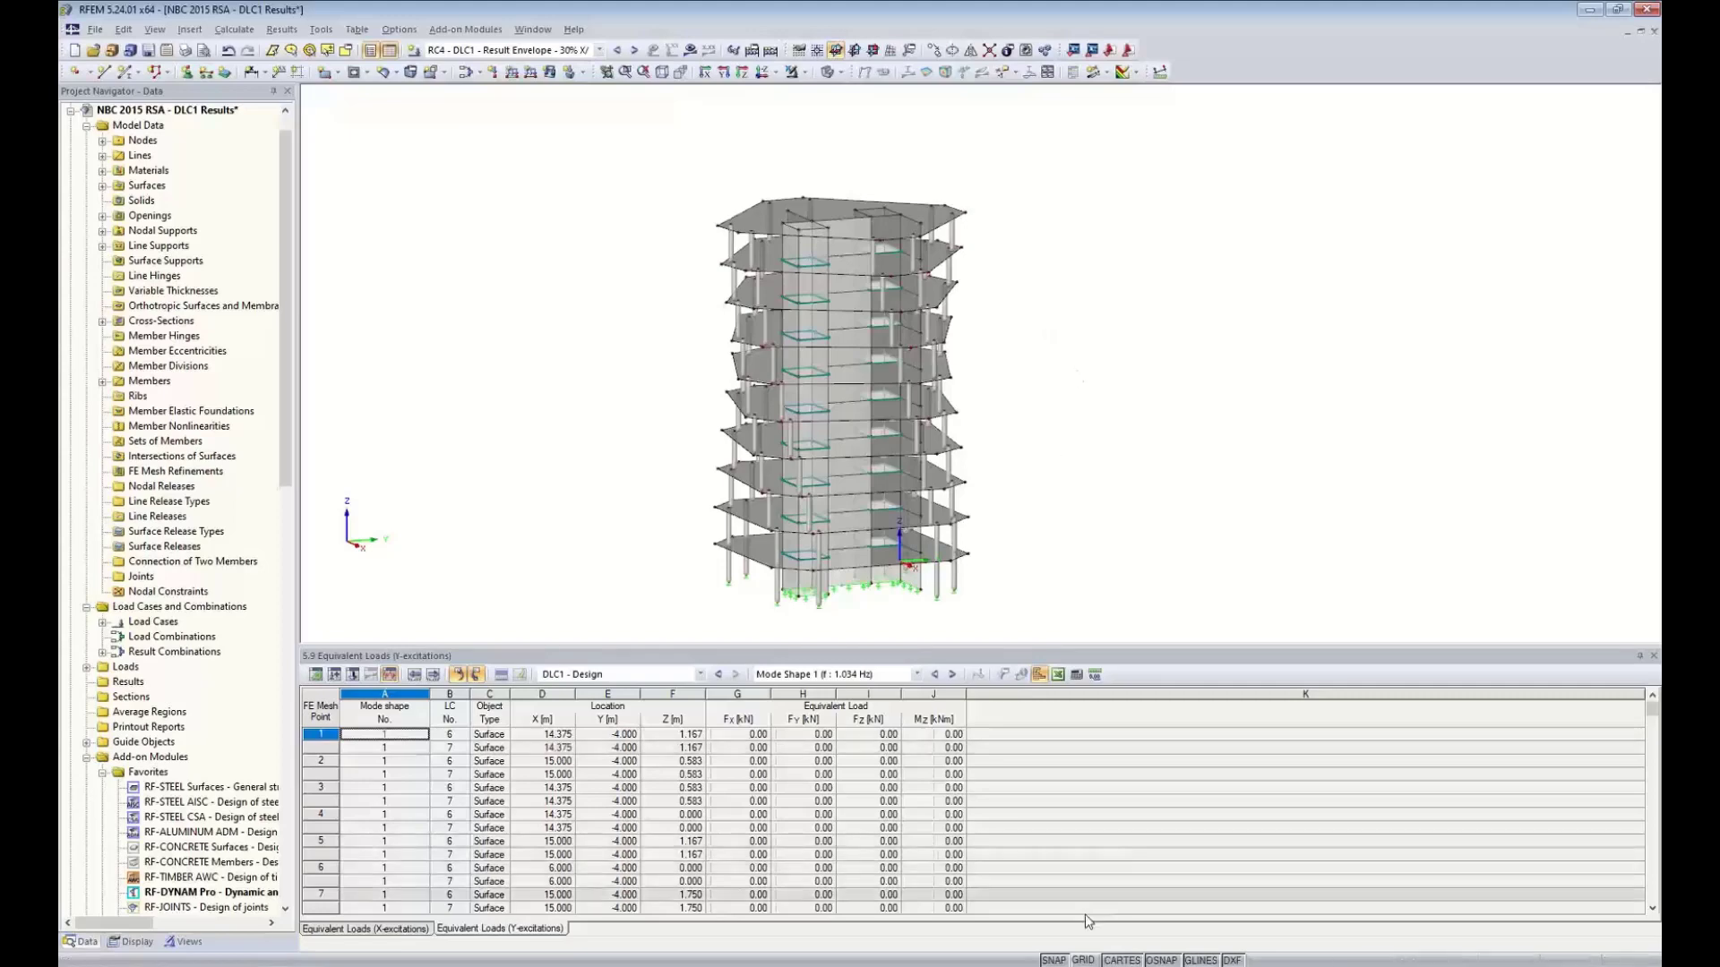
Turn on the work plane grid and display the tower as a wireframe
click(1082, 960)
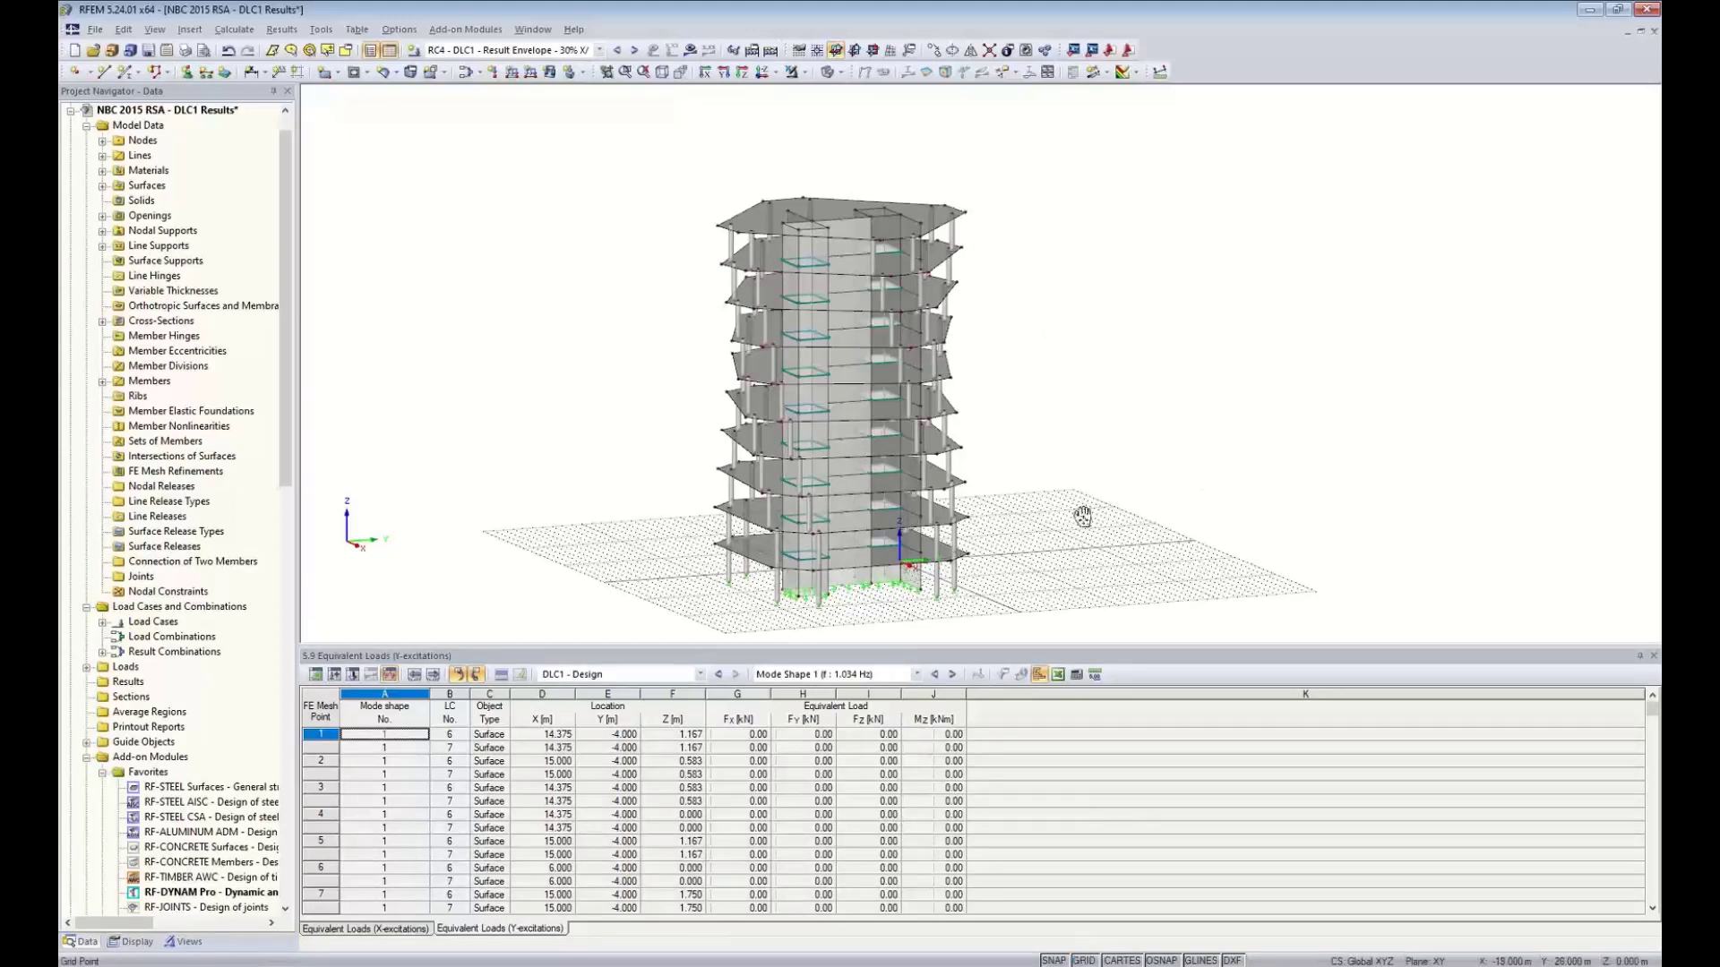
ctrl+middle_drag(1085, 514, 974, 550)
scroll(1066, 479, up, 5)
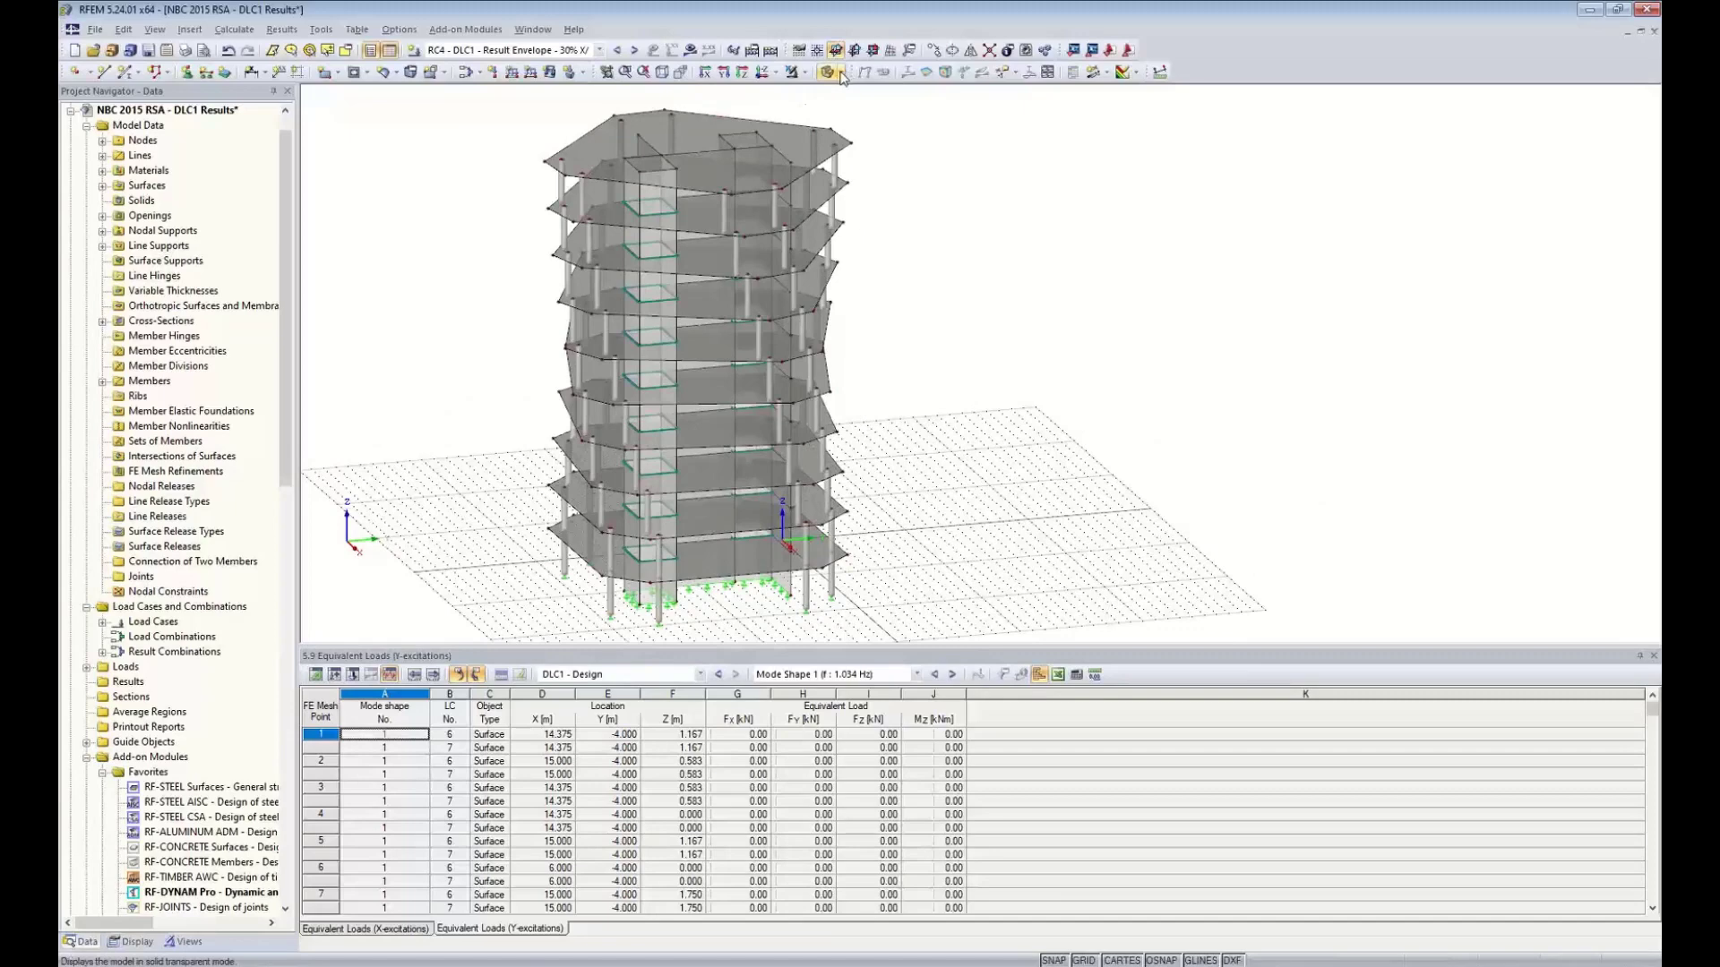
click(841, 75)
click(851, 86)
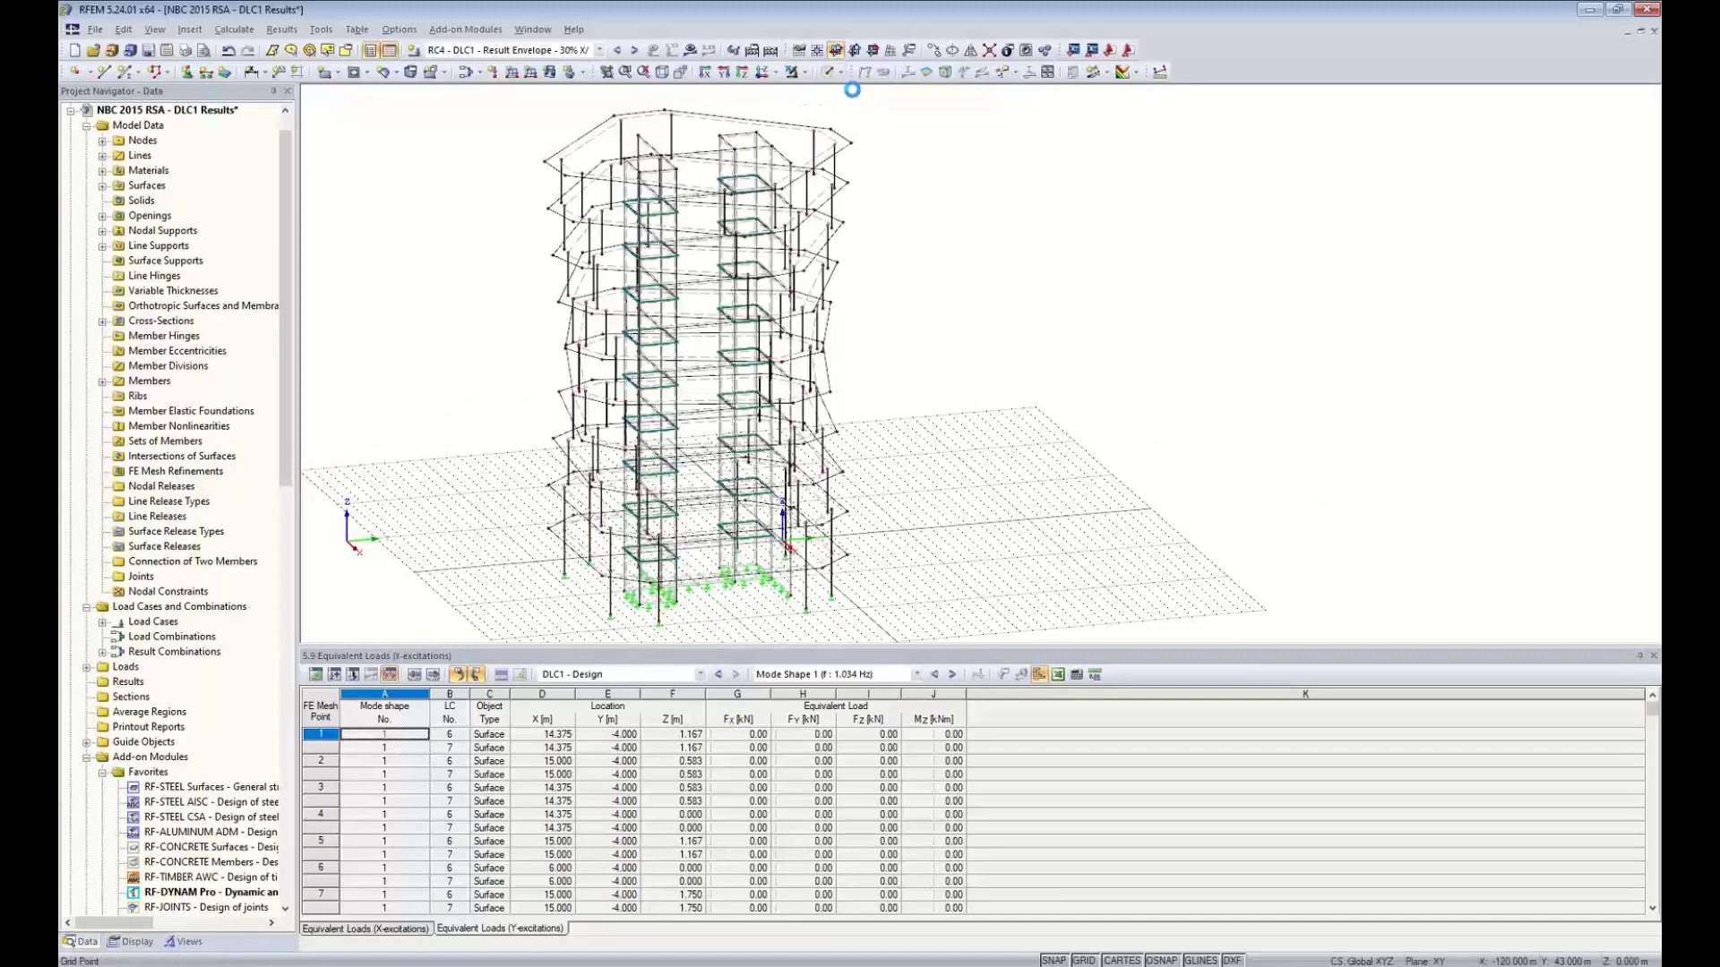
View the wireframe tower in plan from above and examine the layout of the shear walls and cores around the building's centre
click(762, 74)
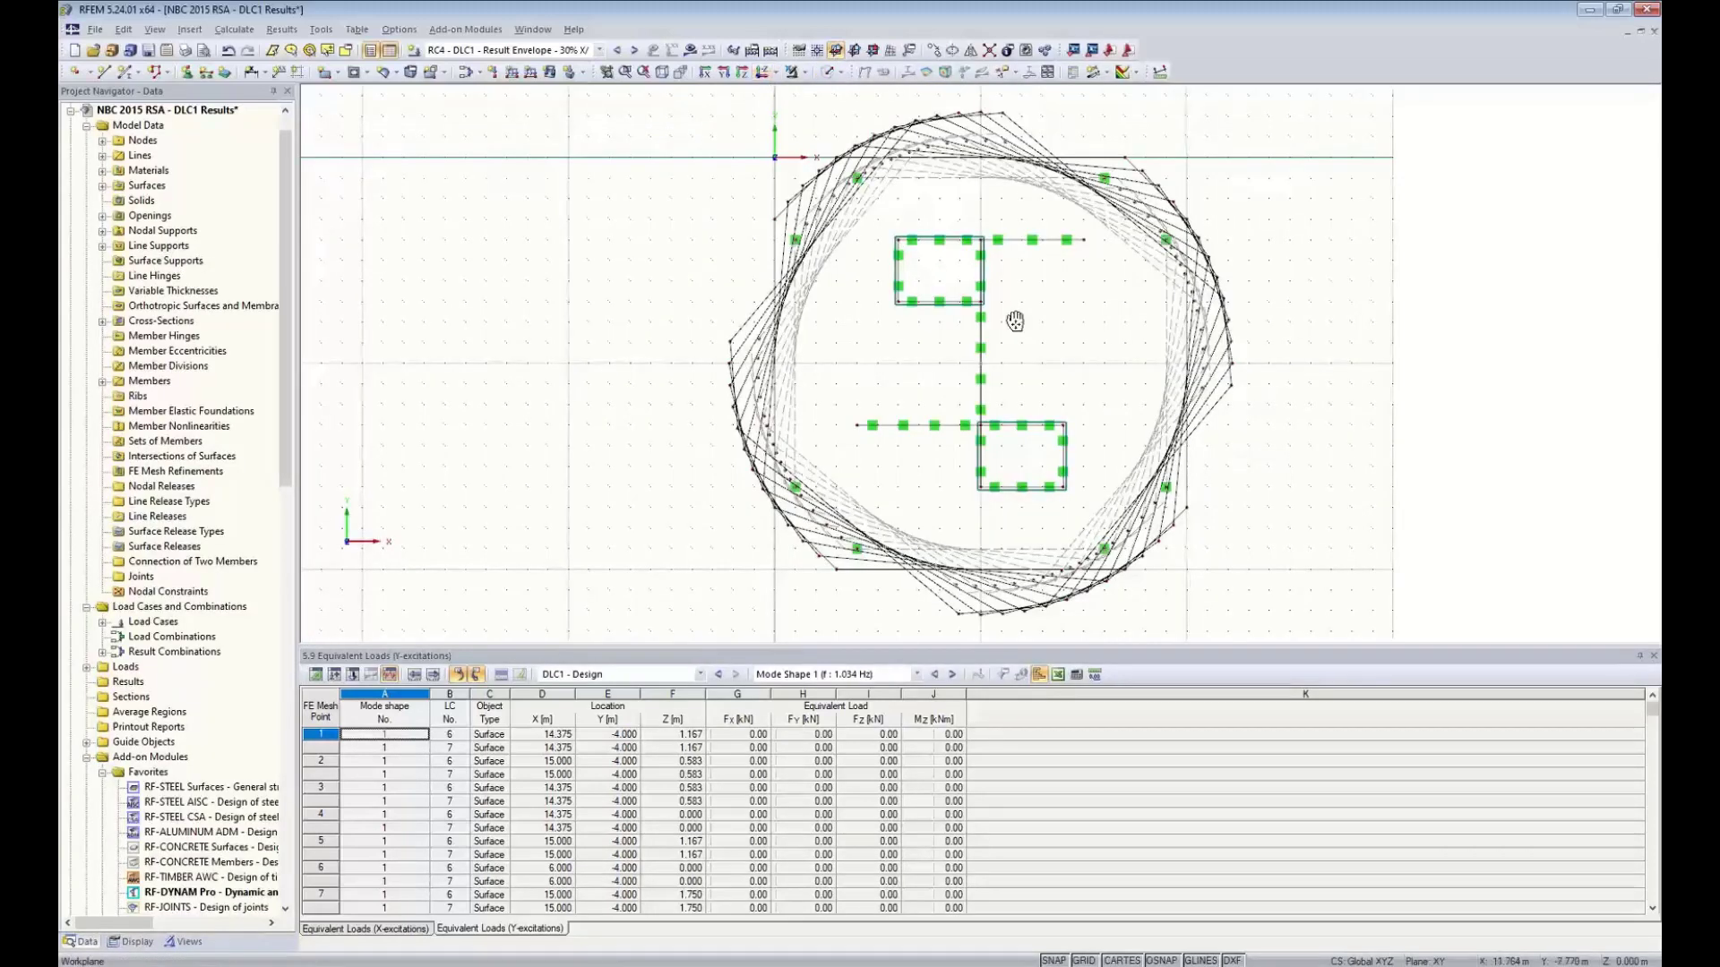
scroll(1016, 324, up, 1)
scroll(884, 330, up, 1)
scroll(884, 329, down, 1)
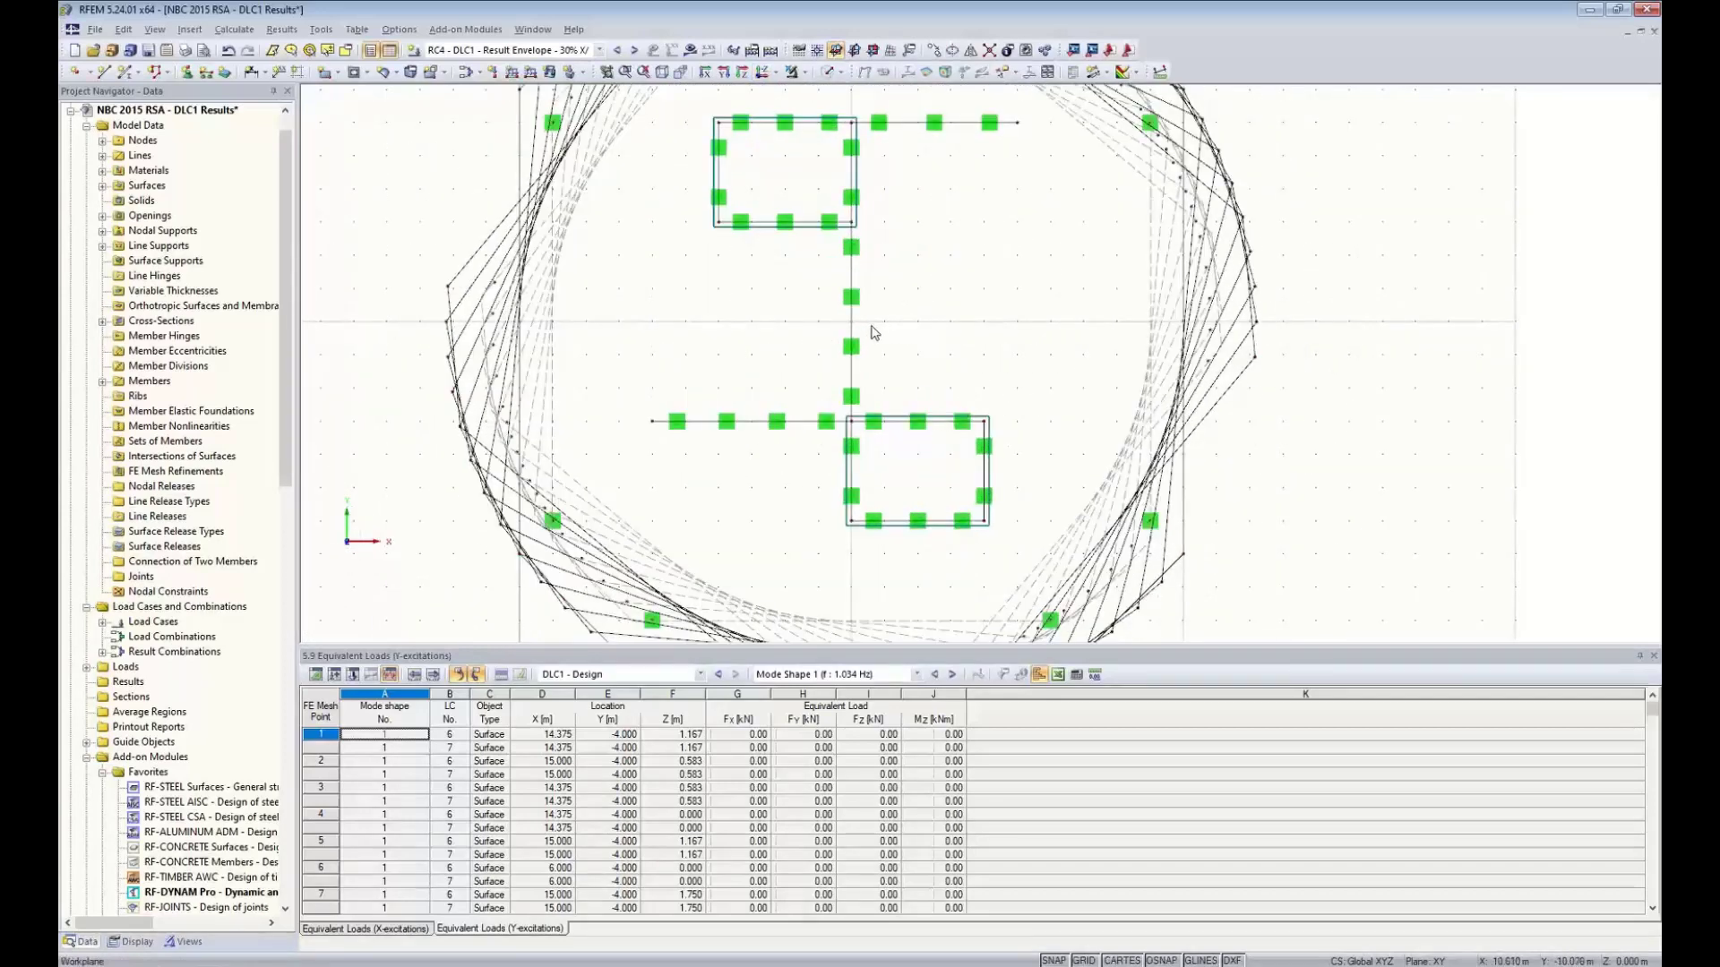
scroll(988, 376, down, 1)
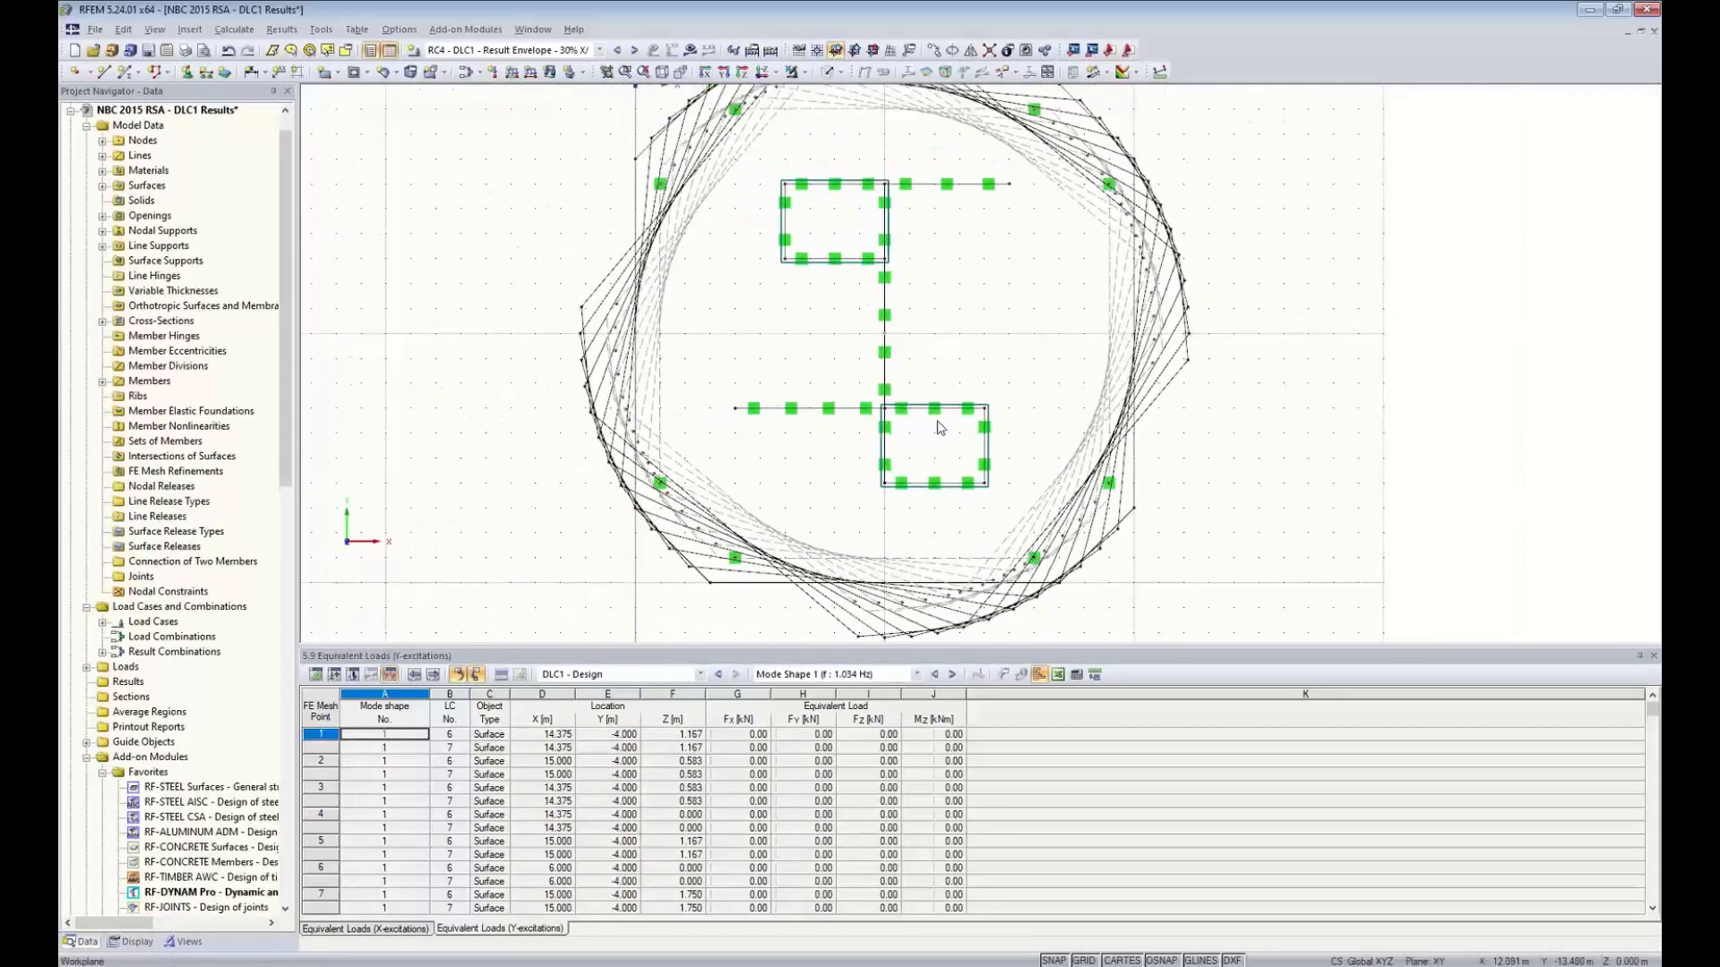
scroll(892, 338, up, 2)
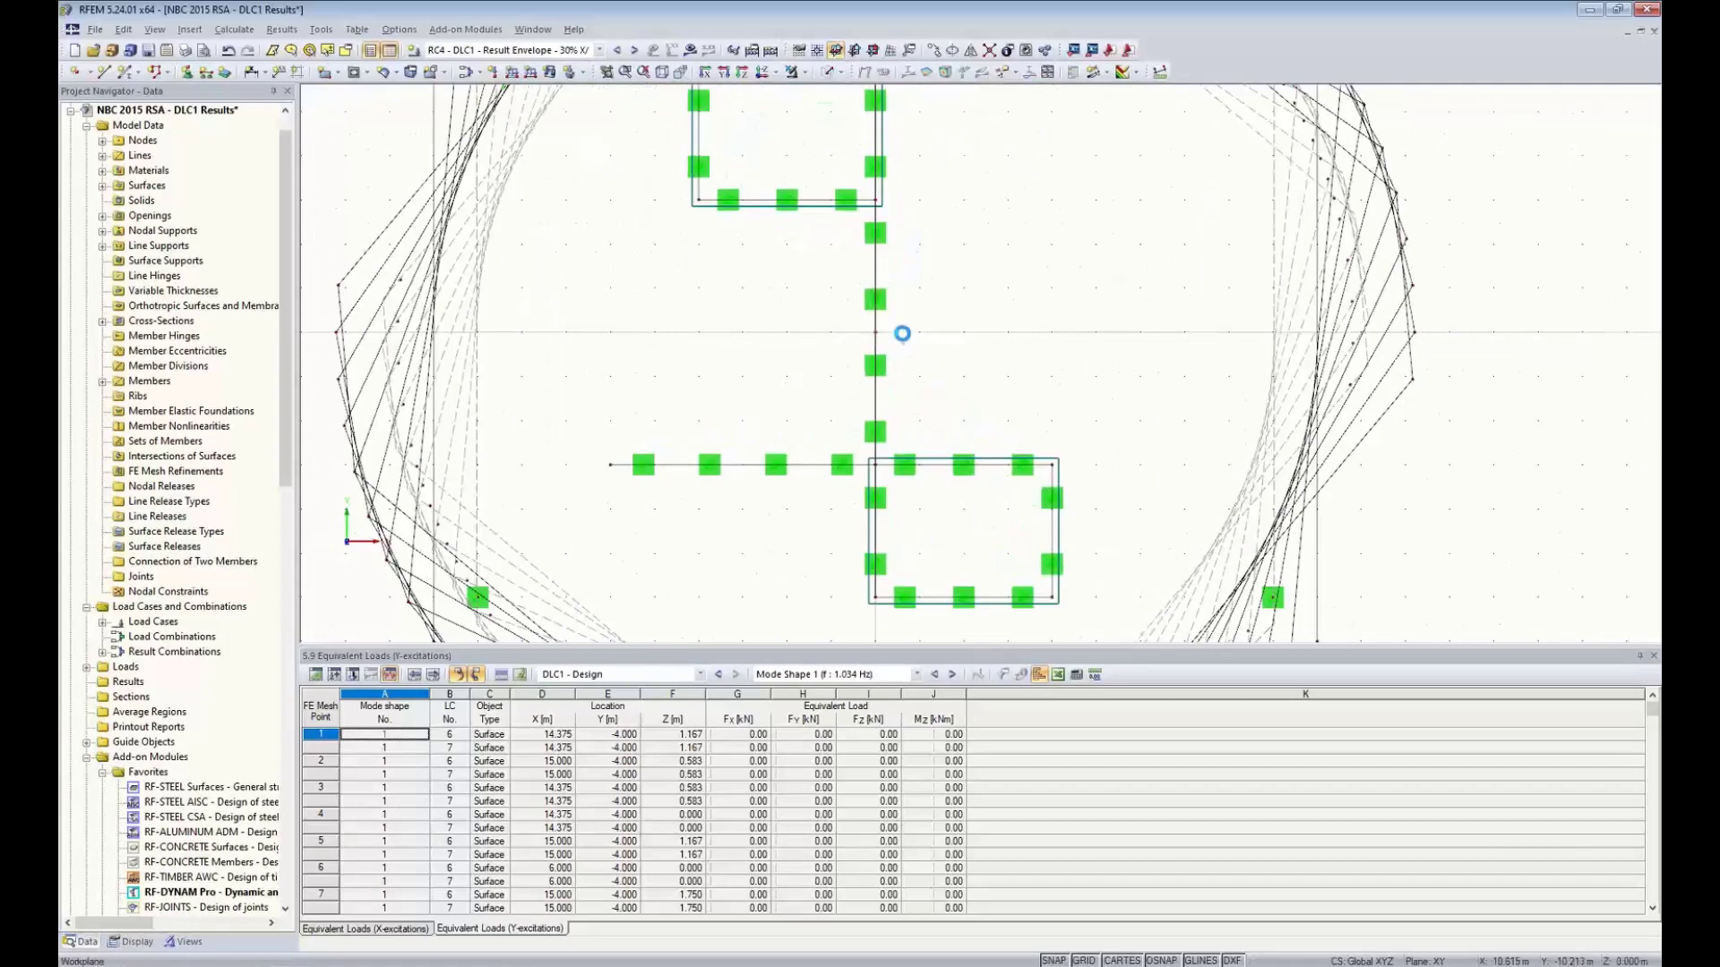
scroll(1055, 415, down, 5)
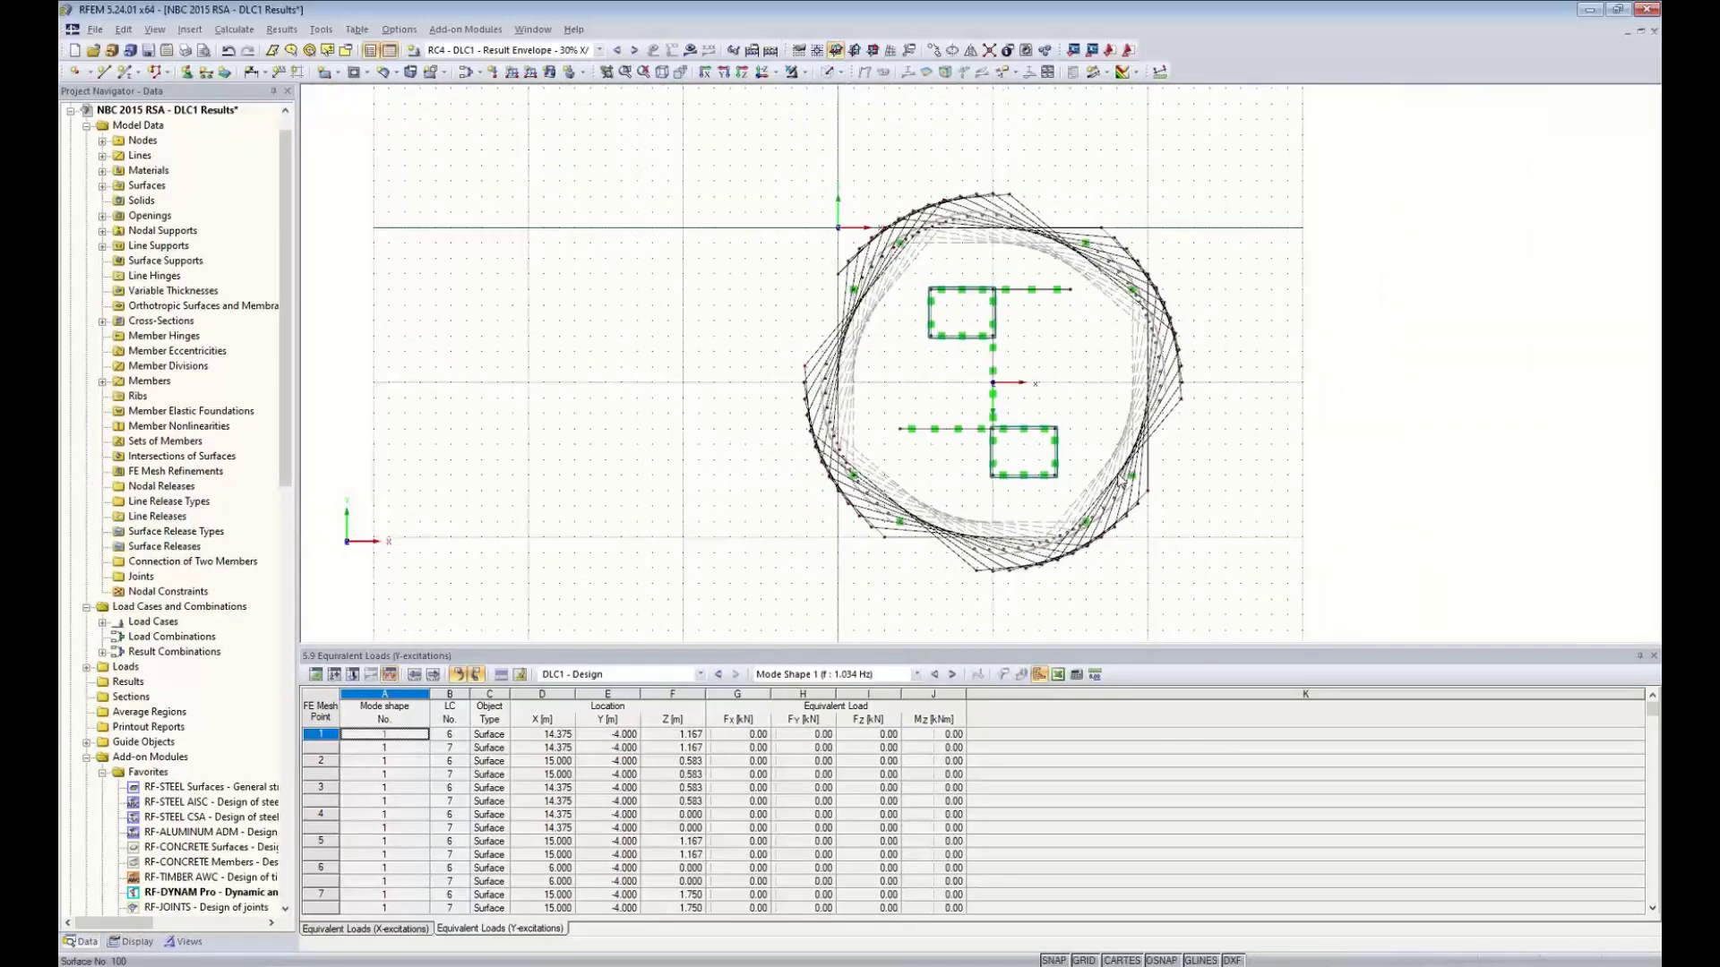
In a 3D view, copy the vertical row of floor-level nodes to clear space beside the tower, accepting deletion of all results and FE mesh
ctrl+middle_drag(1055, 415, 1017, 234)
scroll(1137, 377, down, 1)
middle_drag(1151, 378, 892, 358)
scroll(849, 372, down, 1)
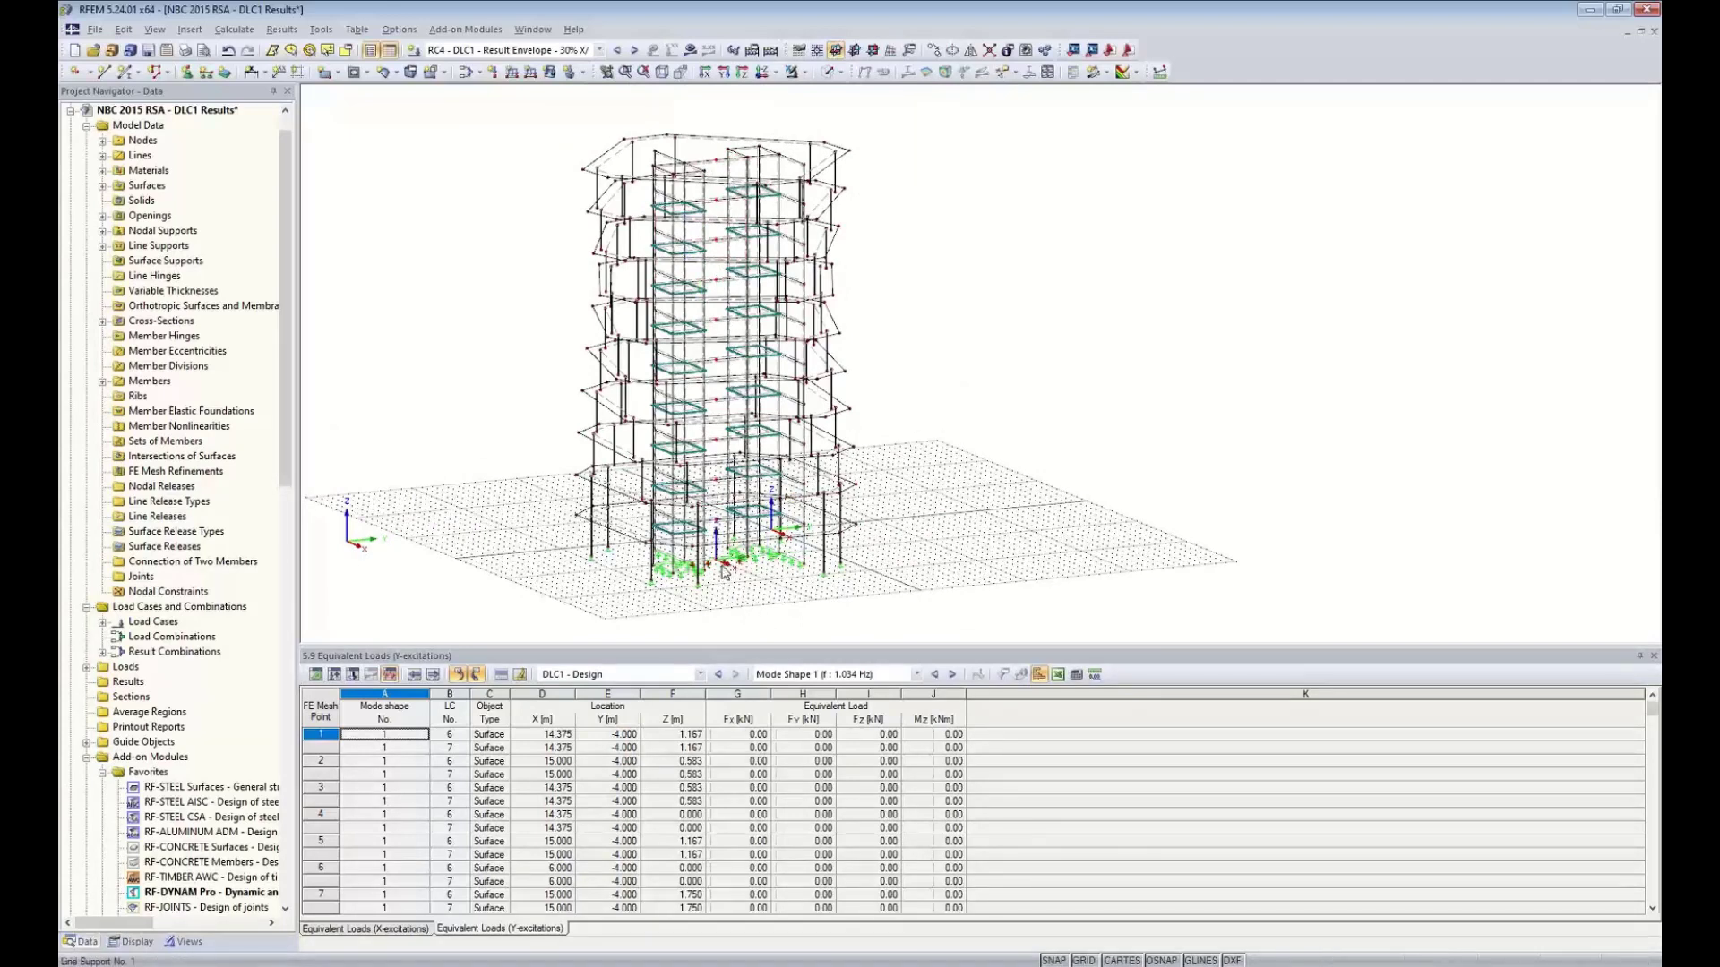
ctrl+drag(718, 562, 1082, 555)
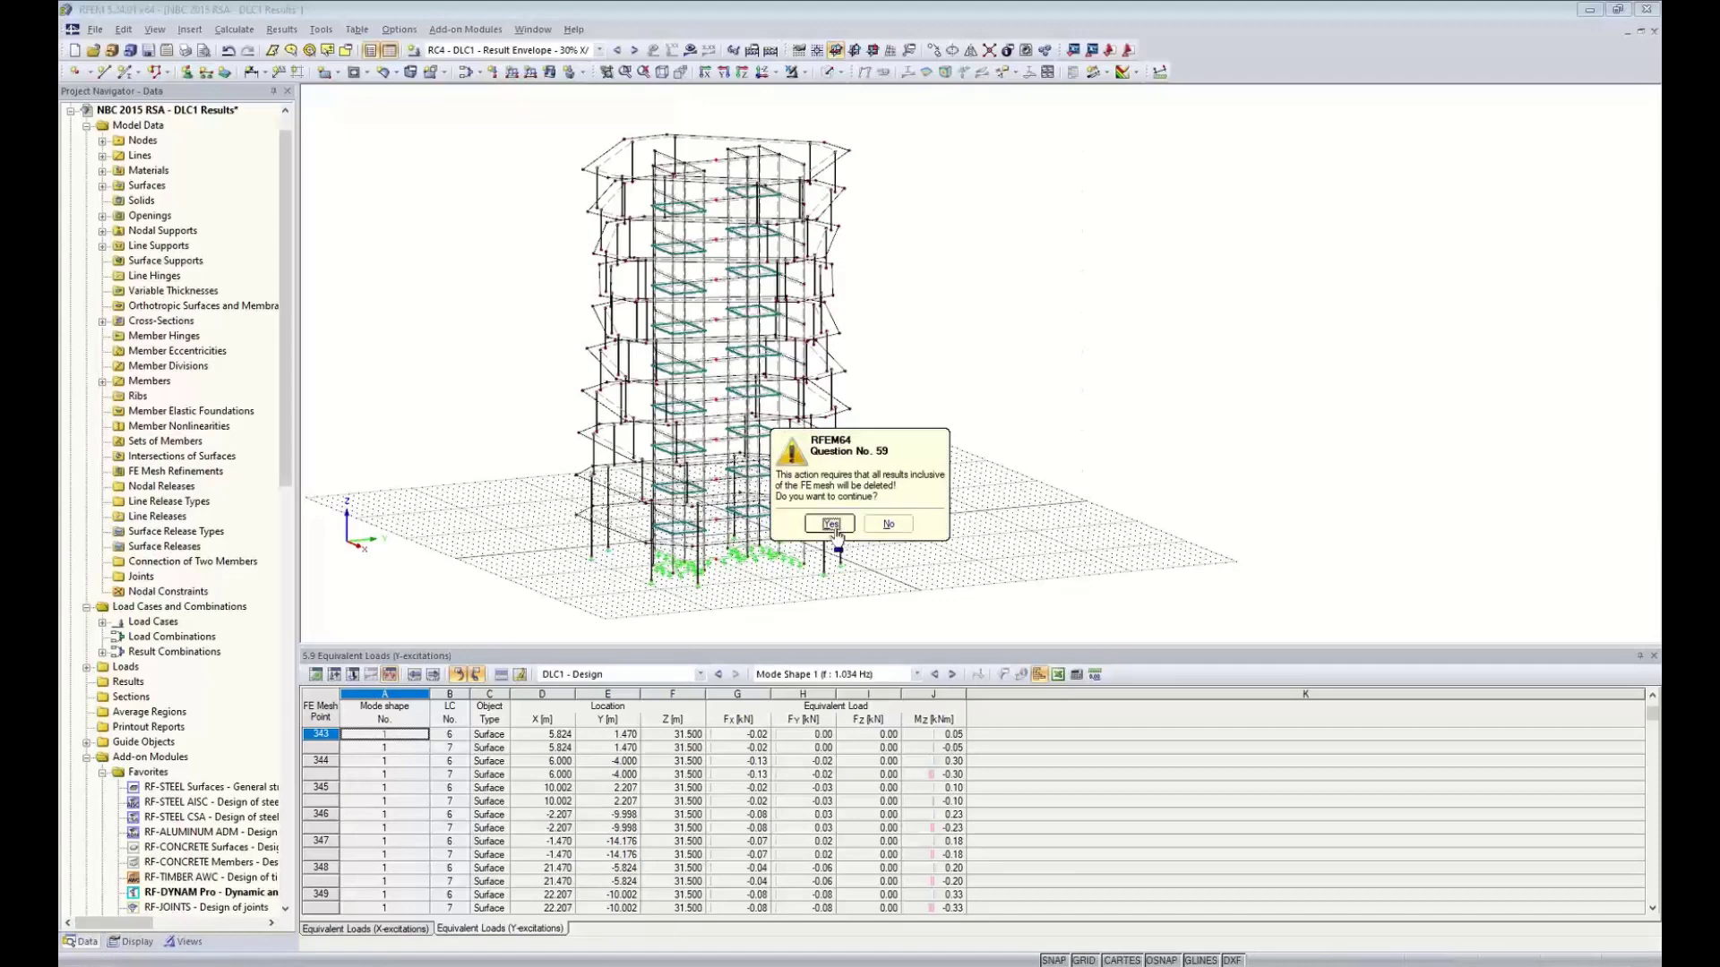
click(870, 529)
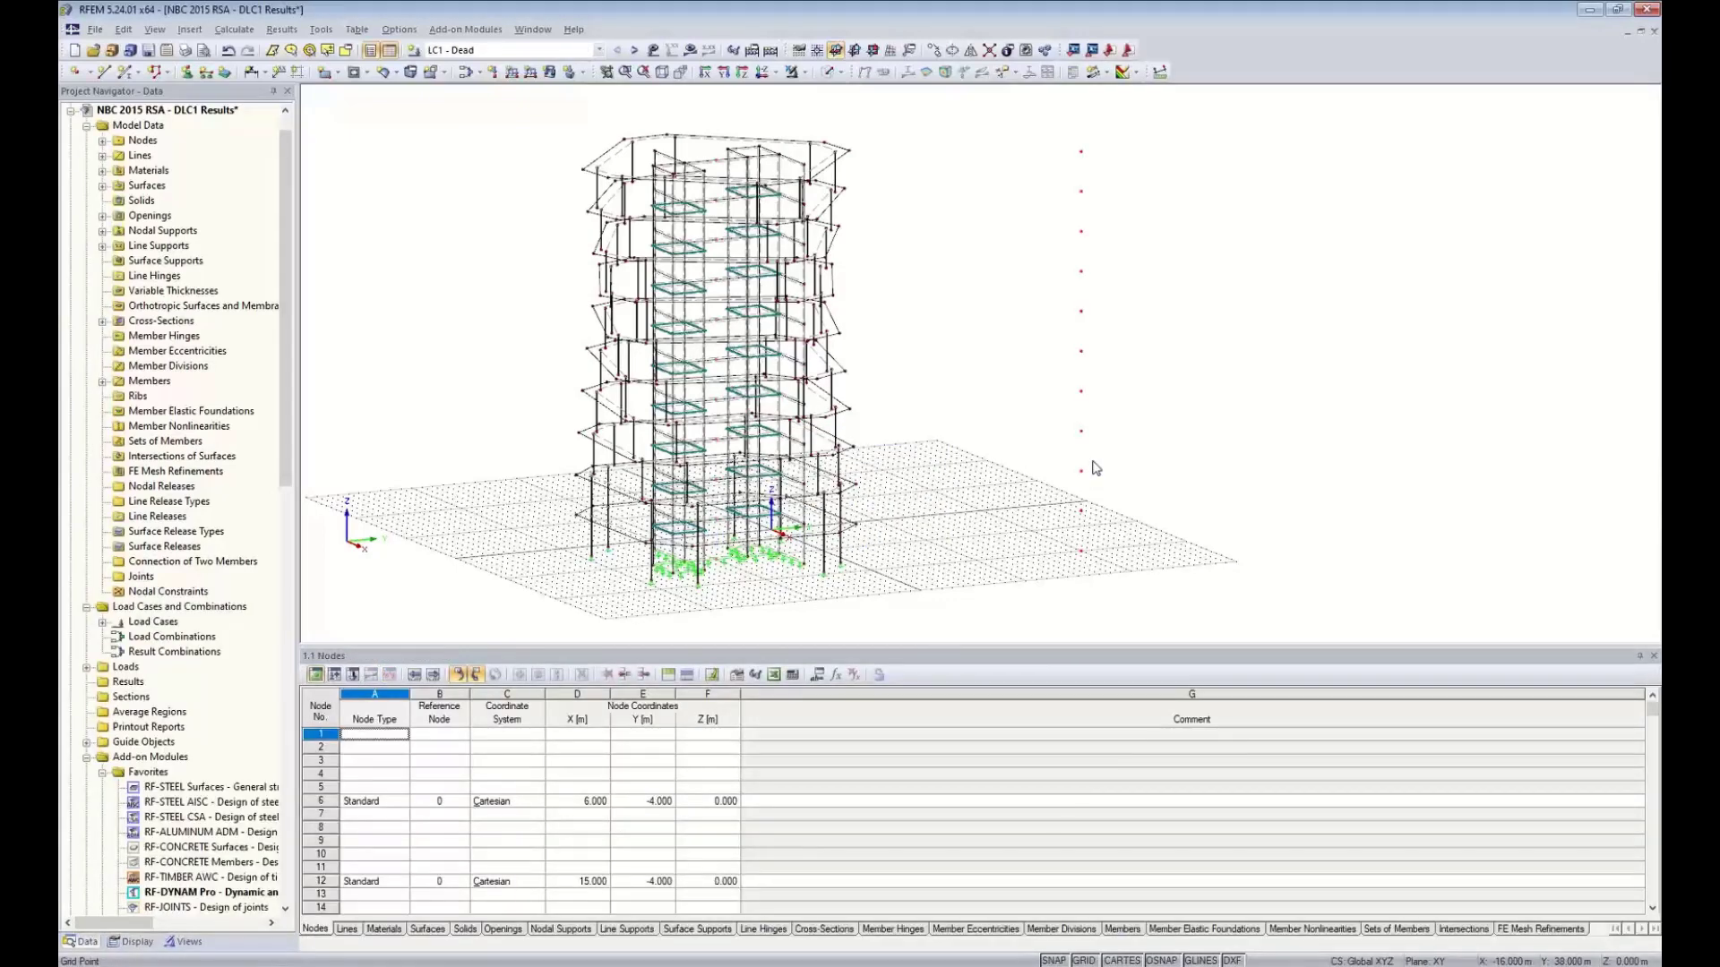
Start a new member of type Result Beam that integrates stresses and forces from listed objects, including all surfaces, solids and members
ctrl+middle_drag(1042, 519, 1105, 515)
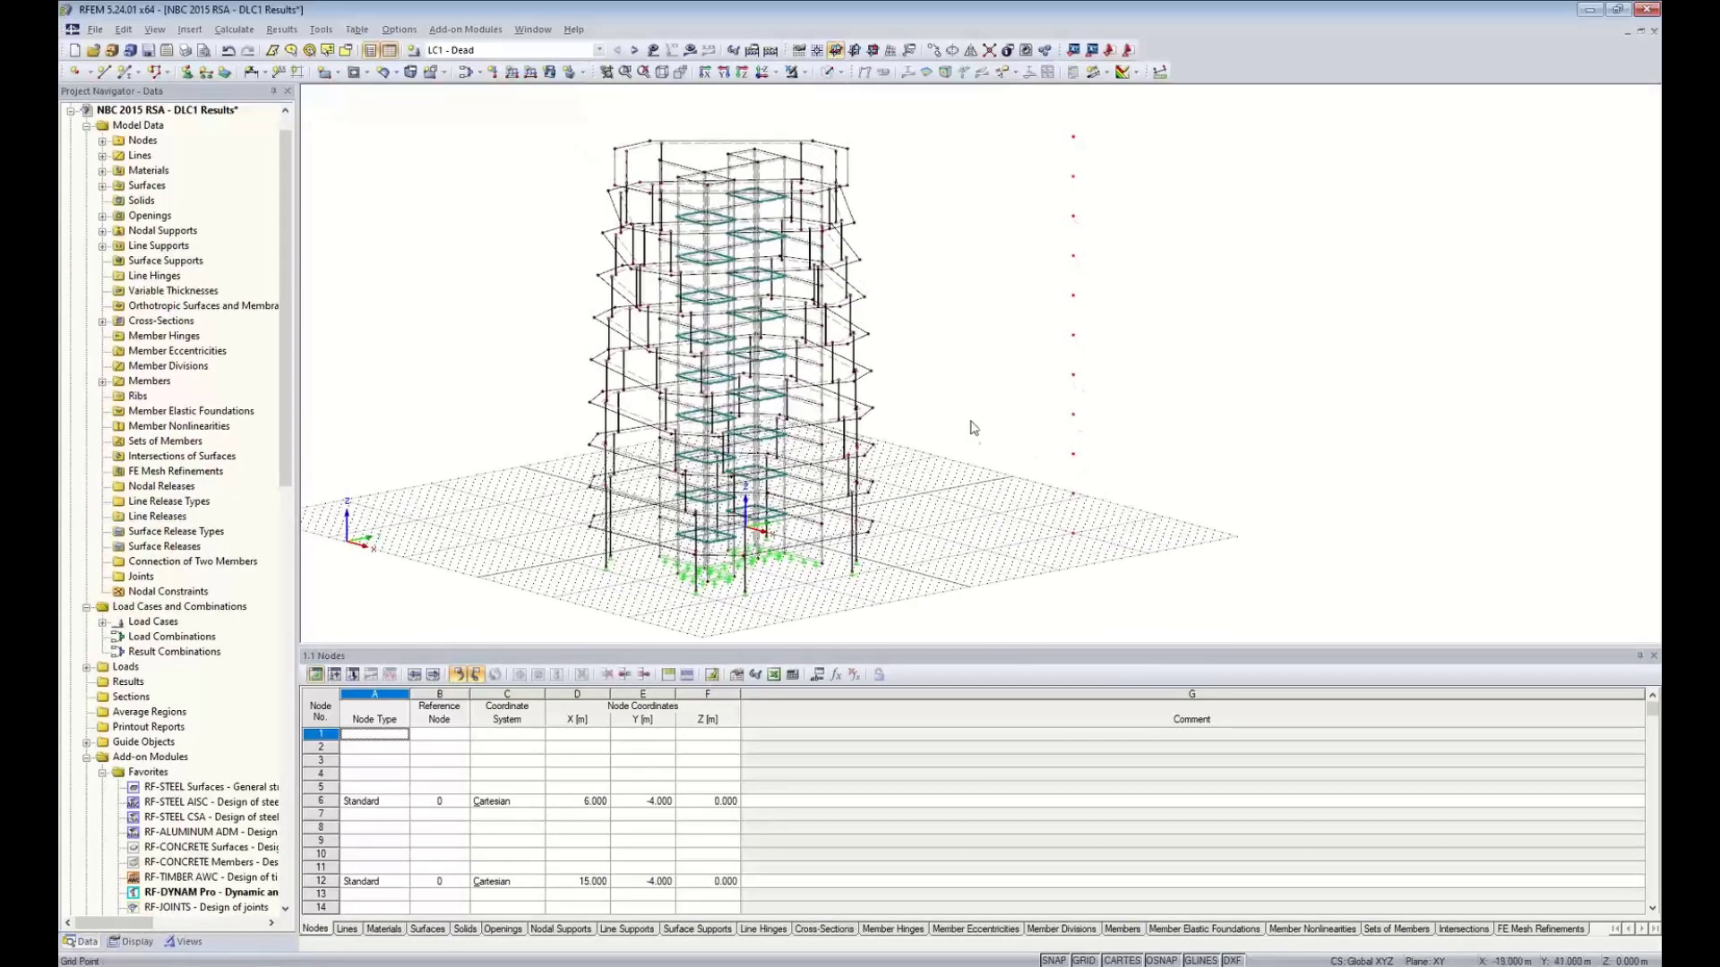
middle_drag(969, 421, 967, 464)
scroll(966, 464, down, 1)
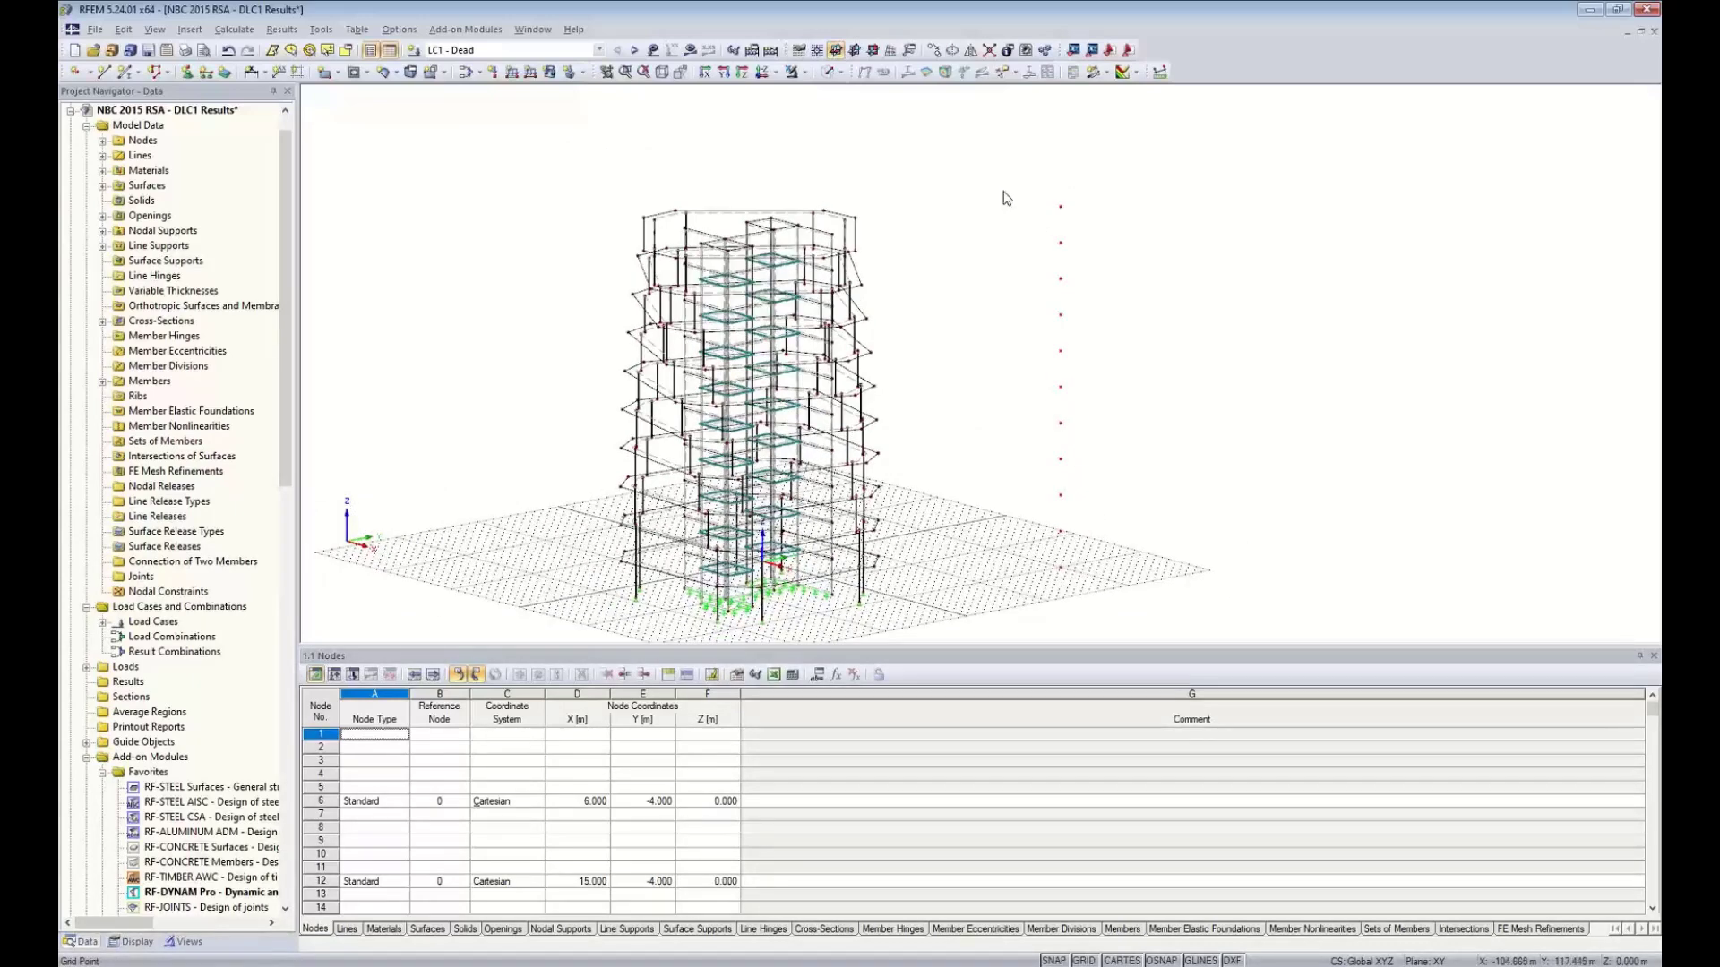
click(127, 73)
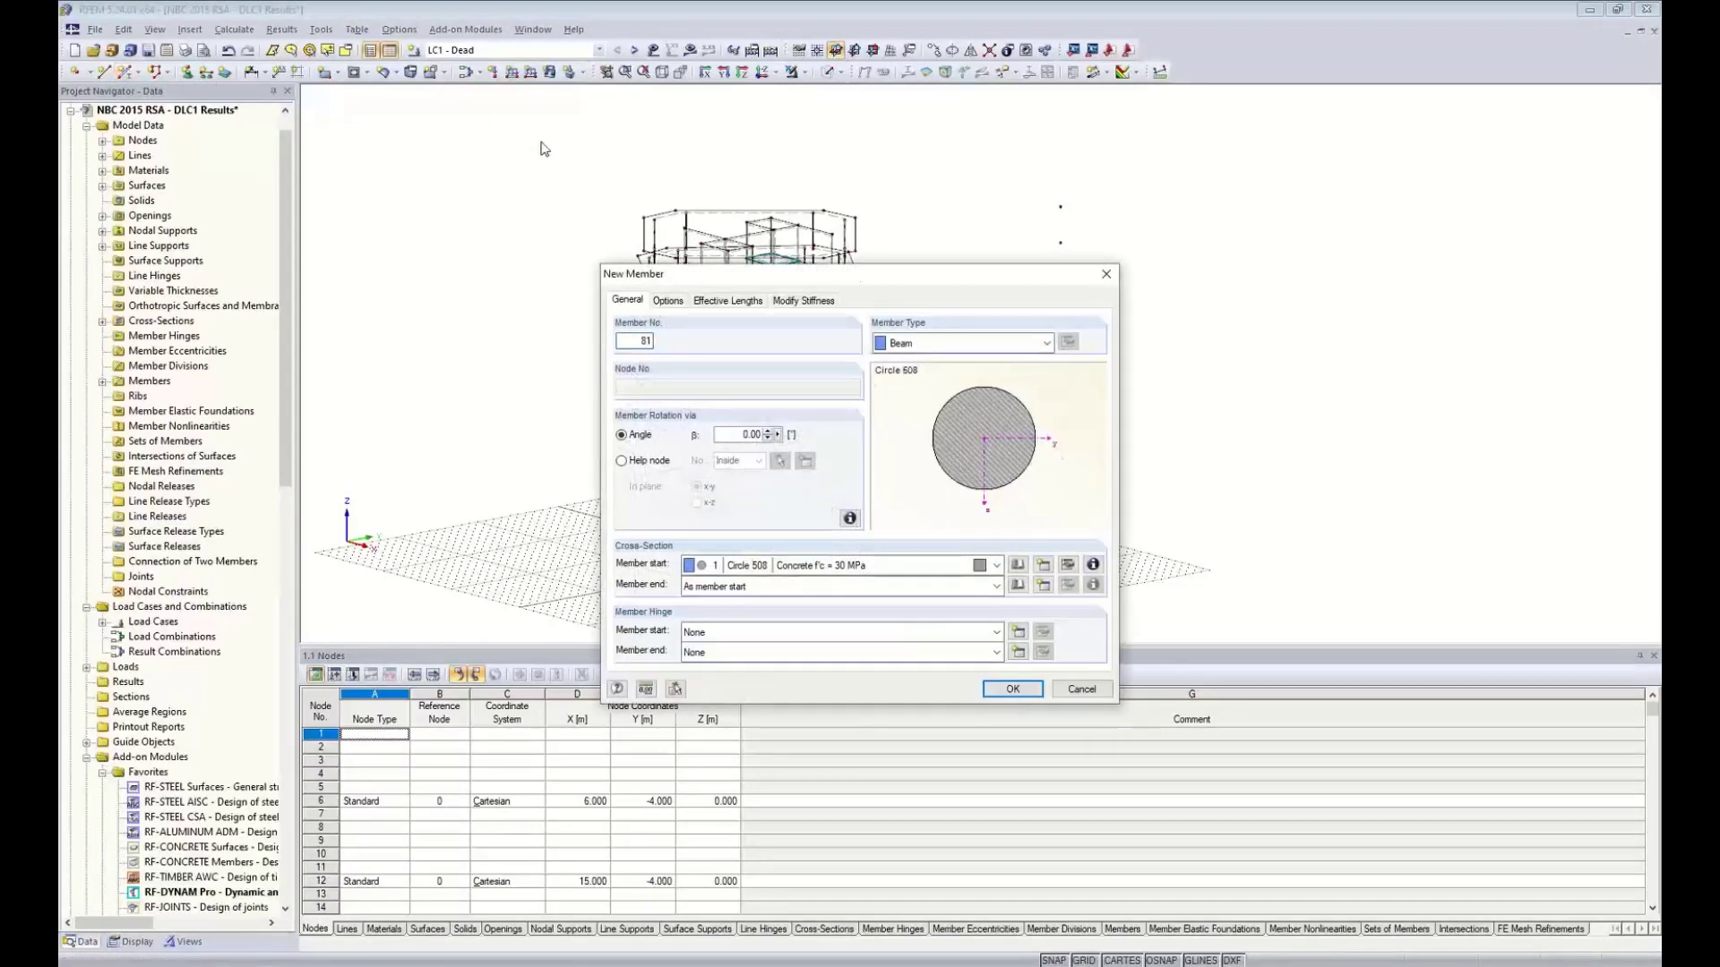
click(922, 347)
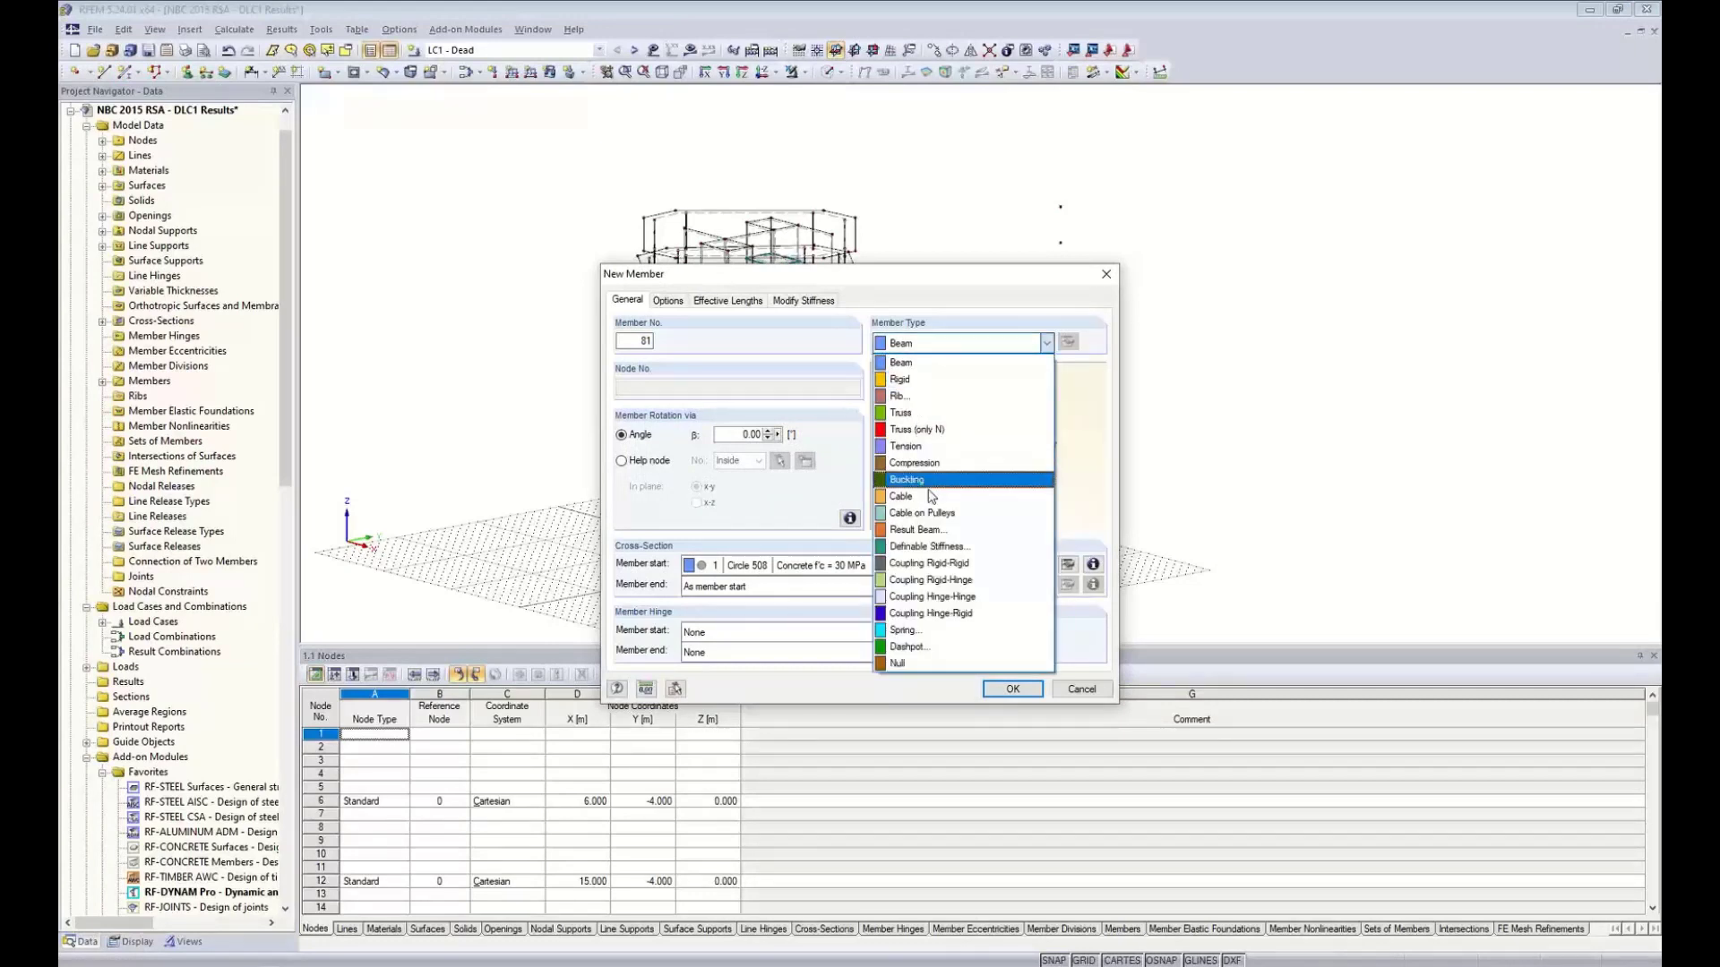
click(935, 530)
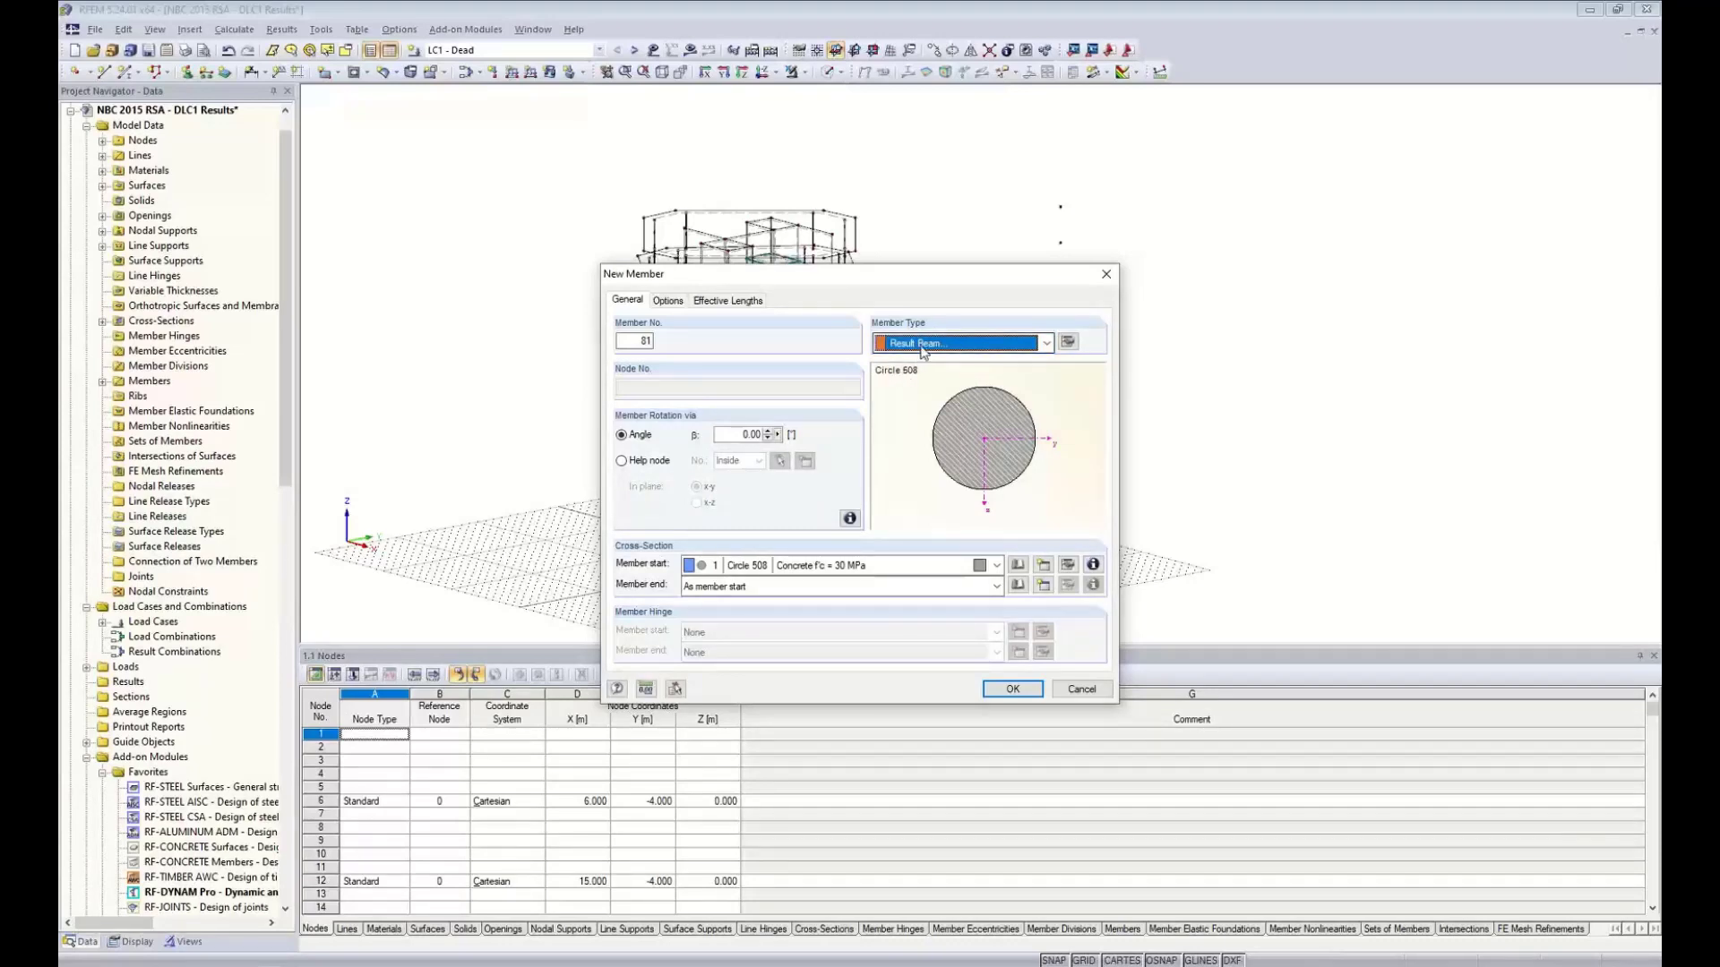
click(1067, 342)
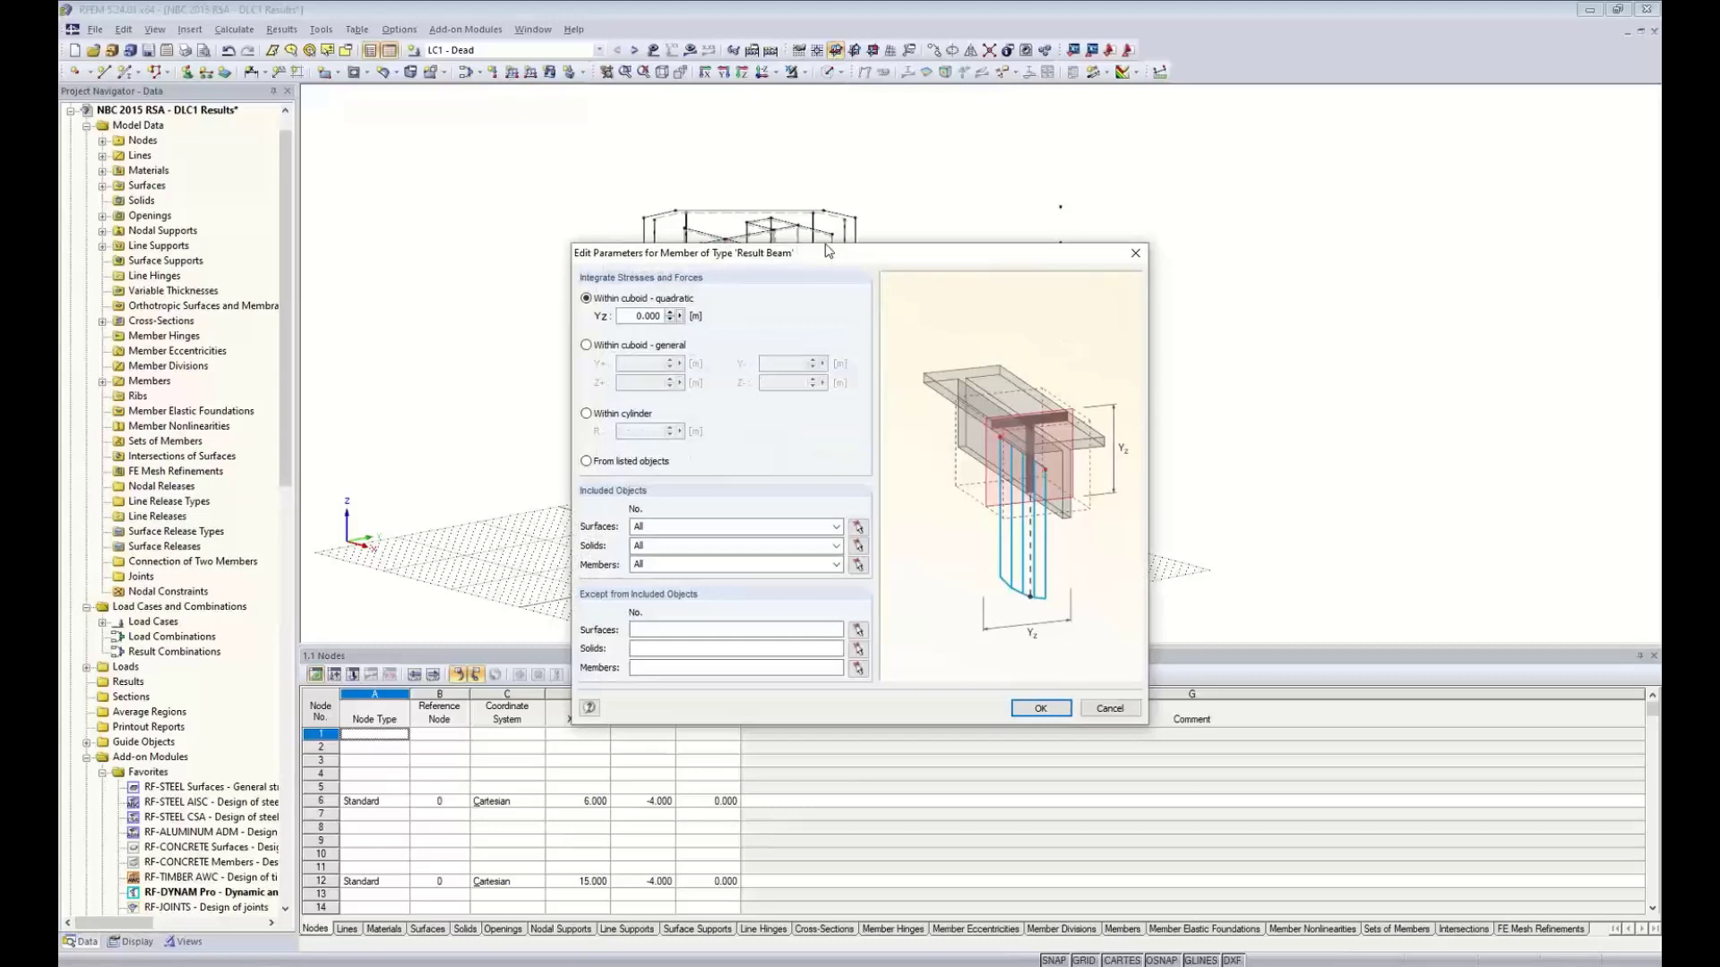
drag(825, 250, 858, 365)
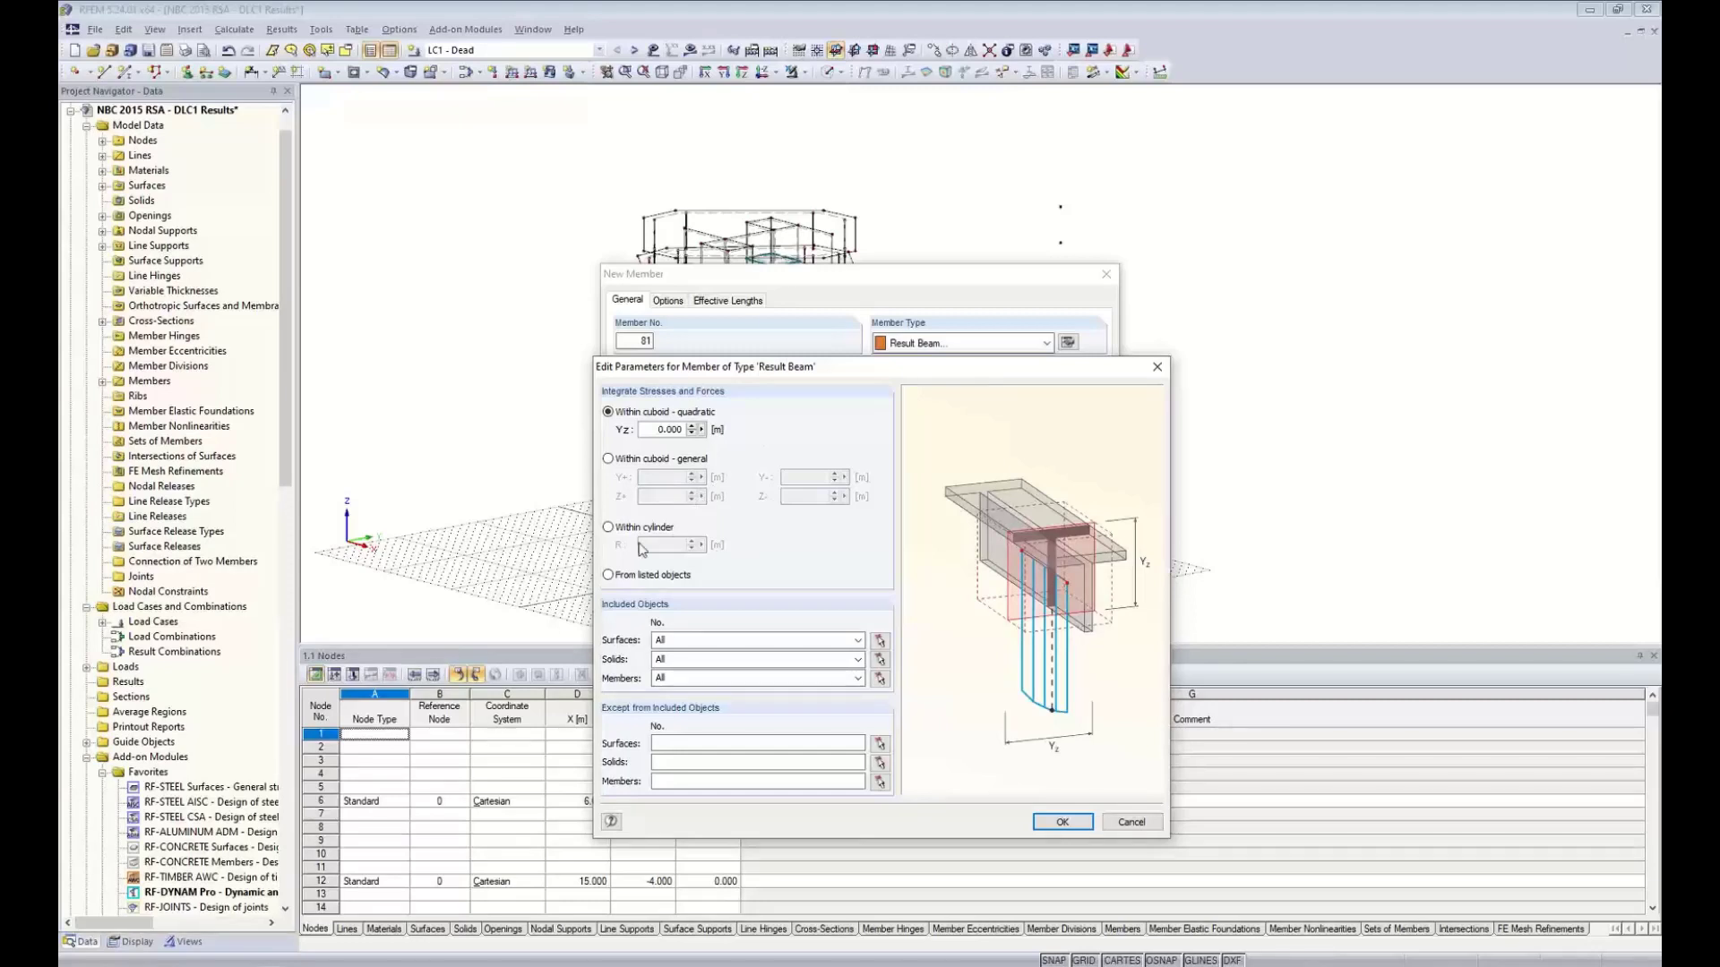
click(609, 576)
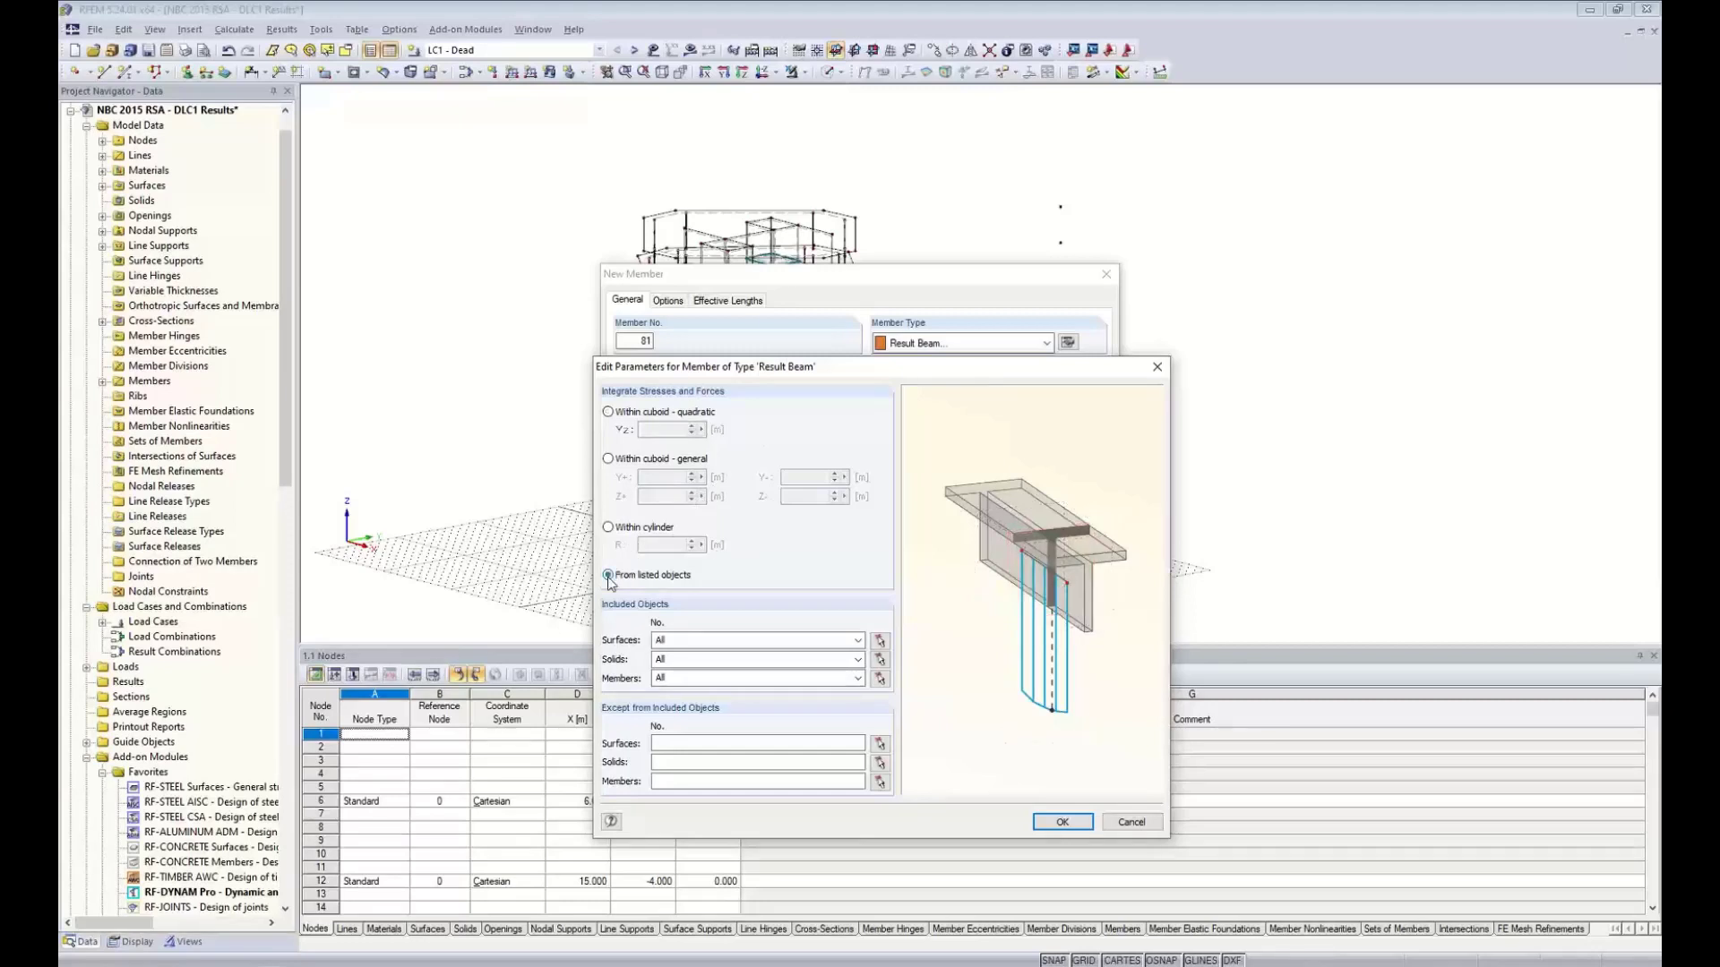
drag(853, 366, 875, 299)
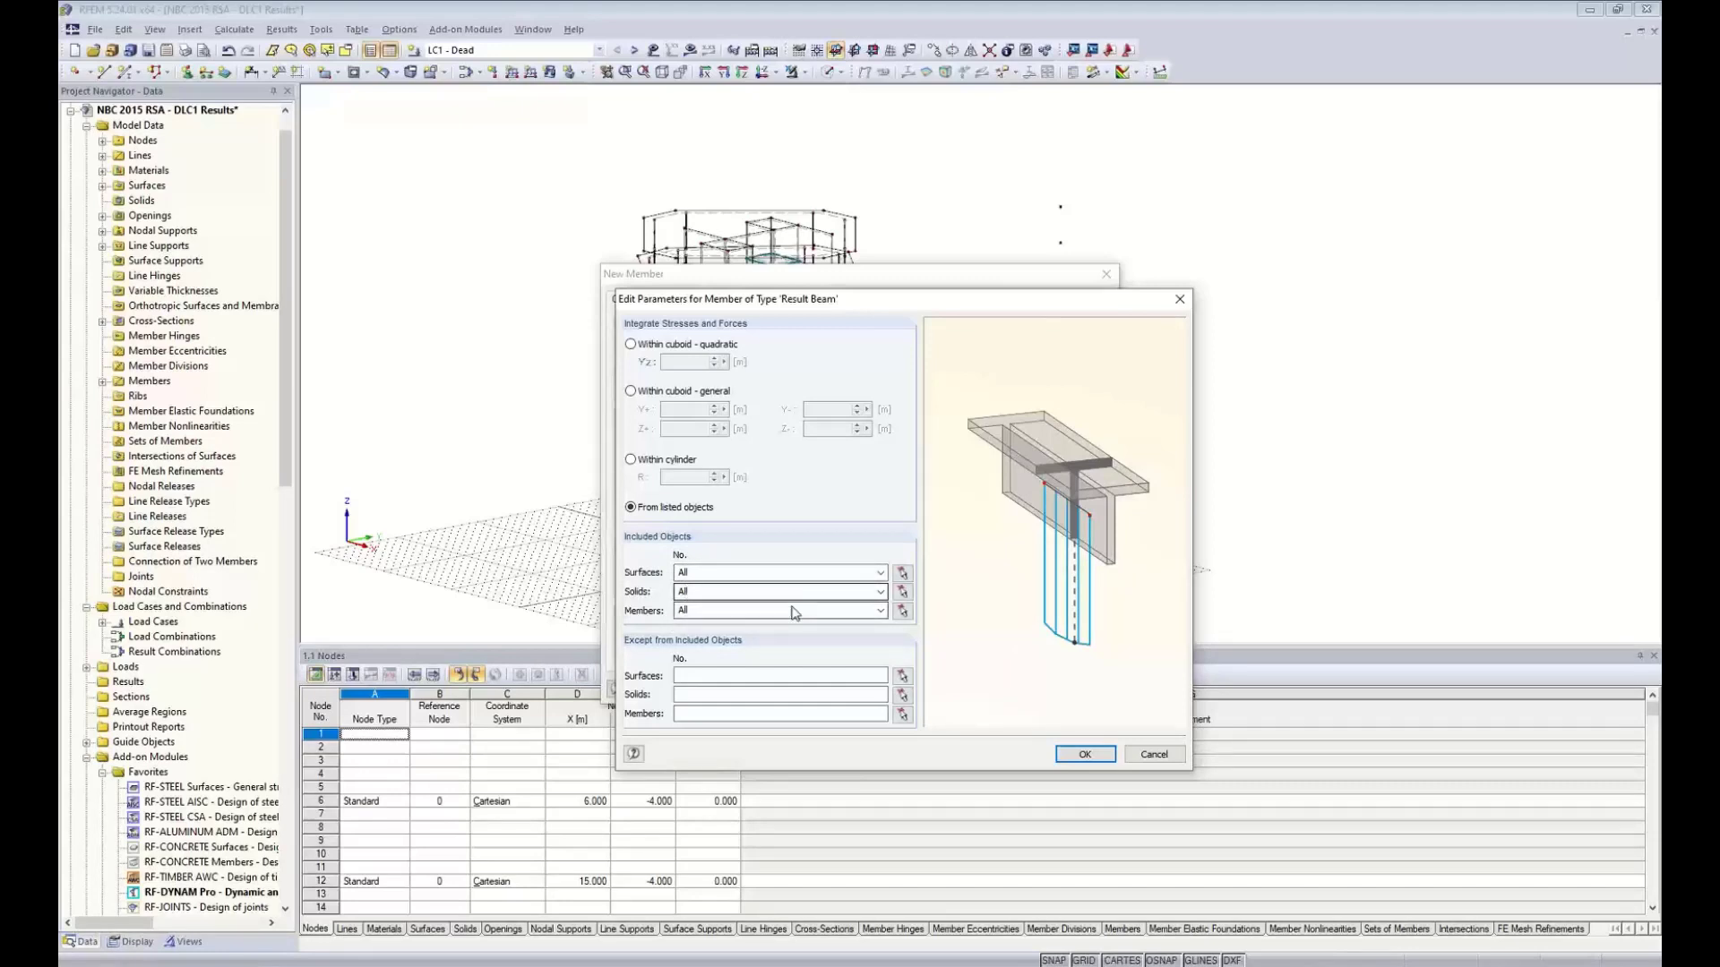
key(Return)
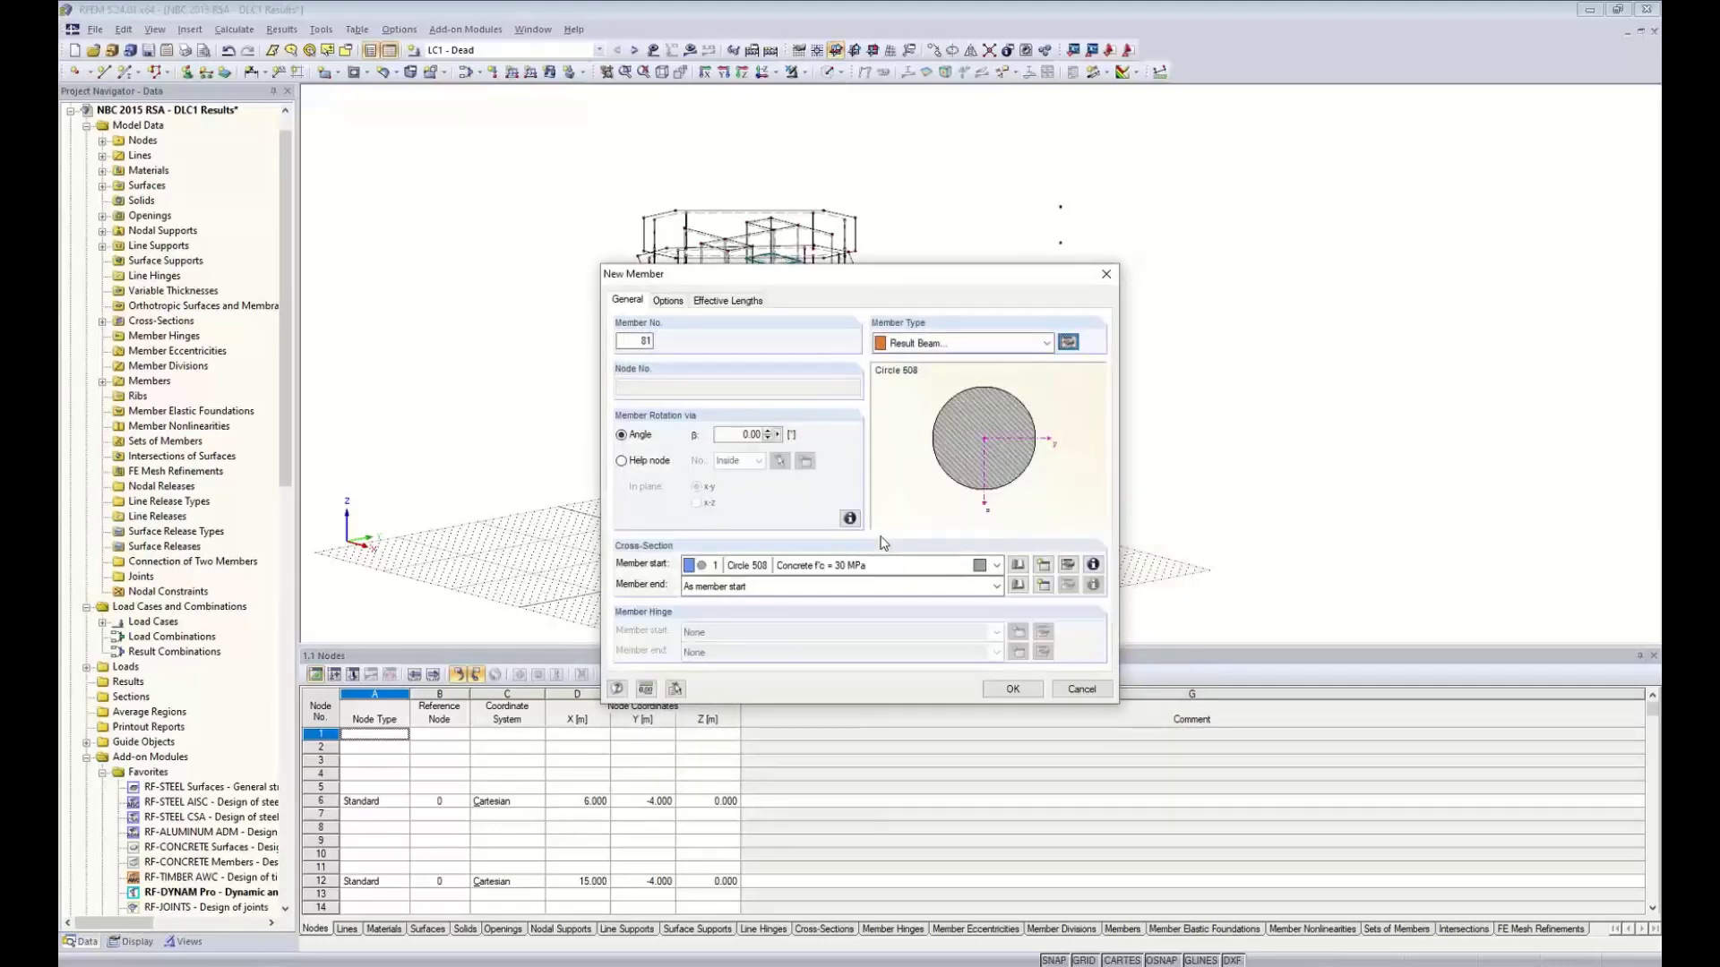
Keep the circular Concrete f'c = 30 MPa cross-section and draw the result beam from the lowest to the highest copied node
click(736, 572)
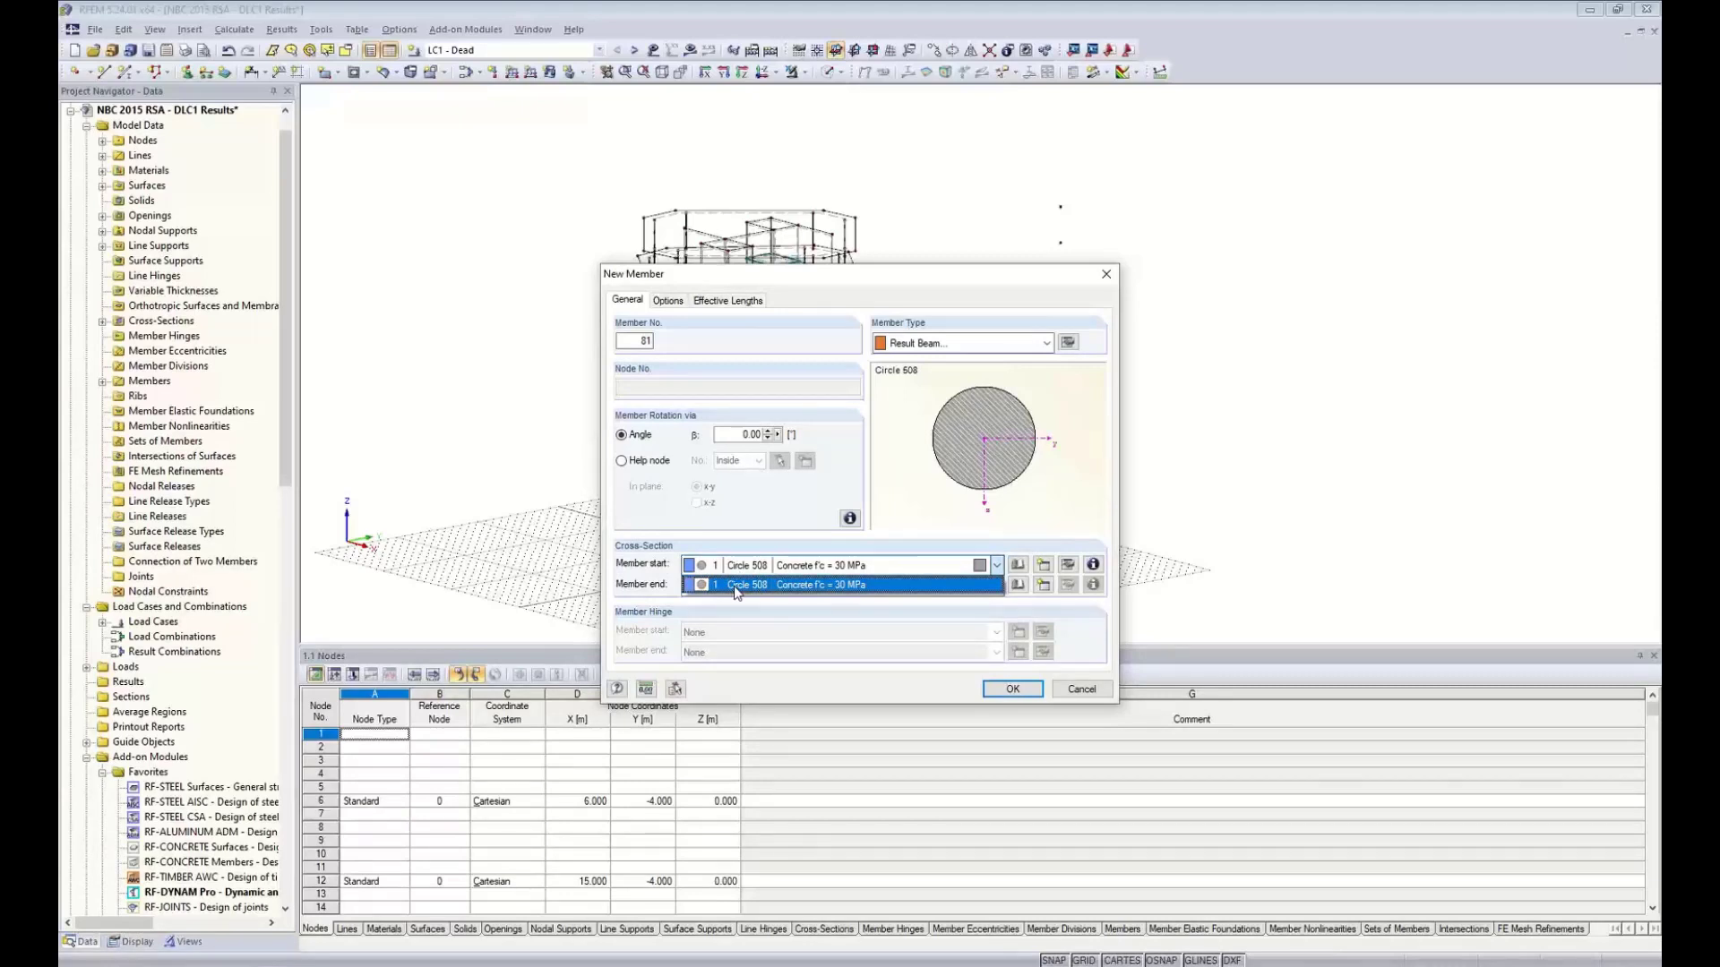
click(803, 528)
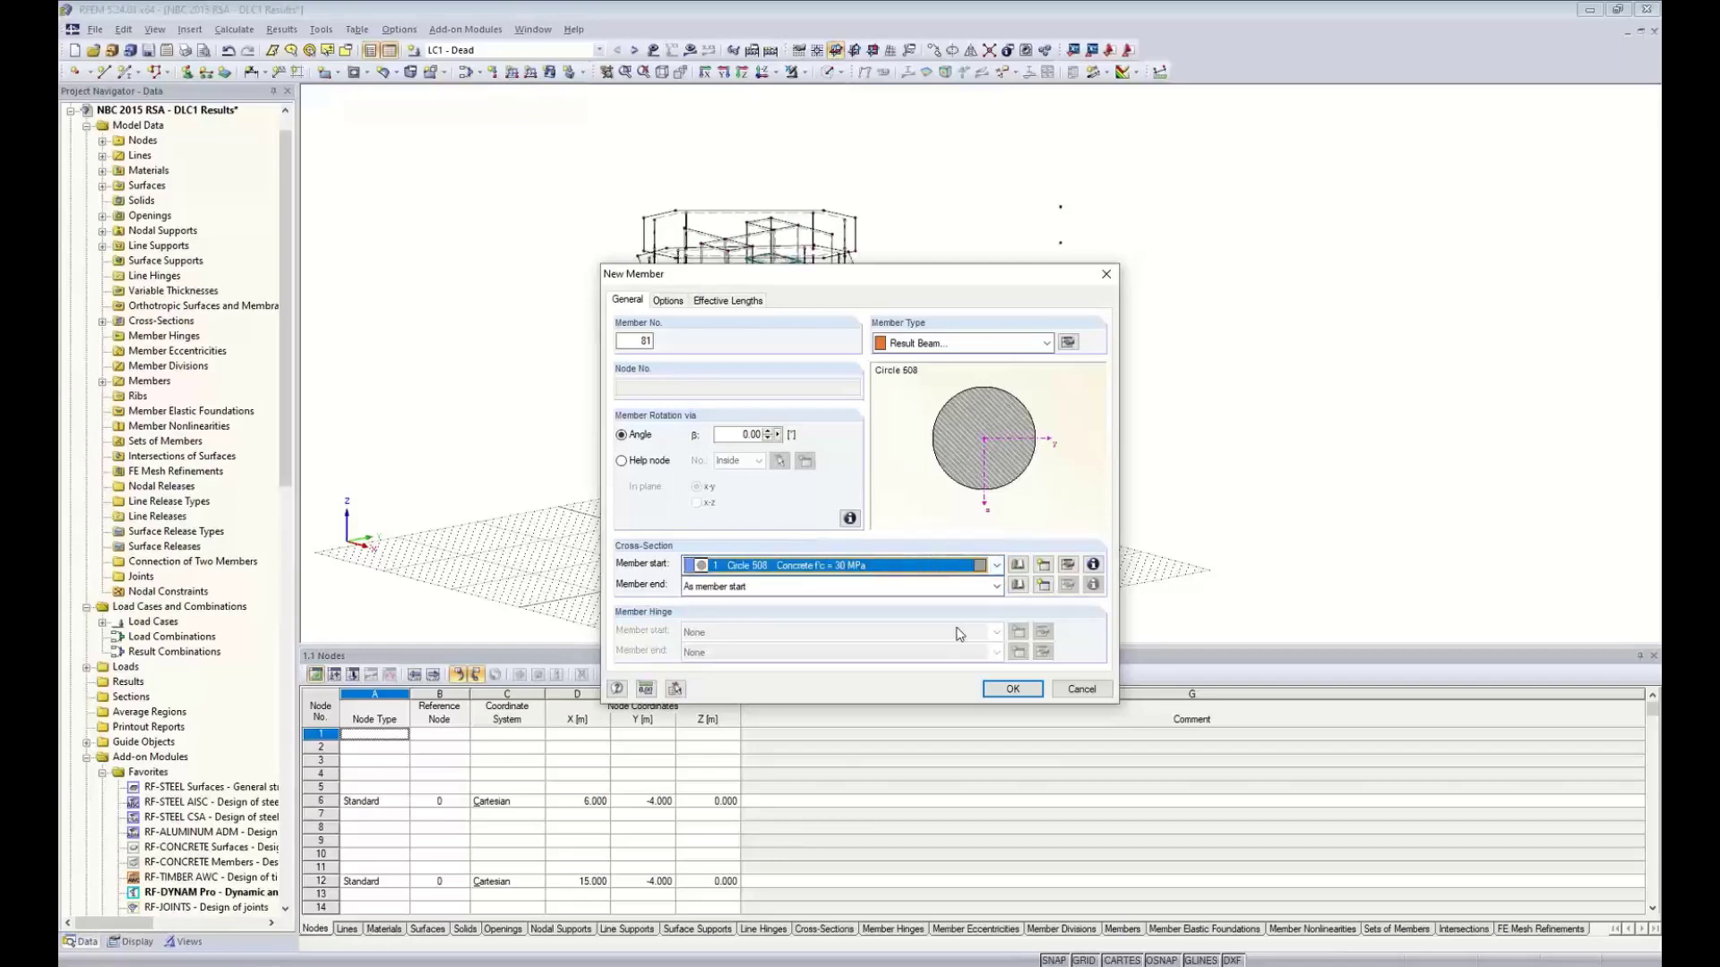
click(1011, 690)
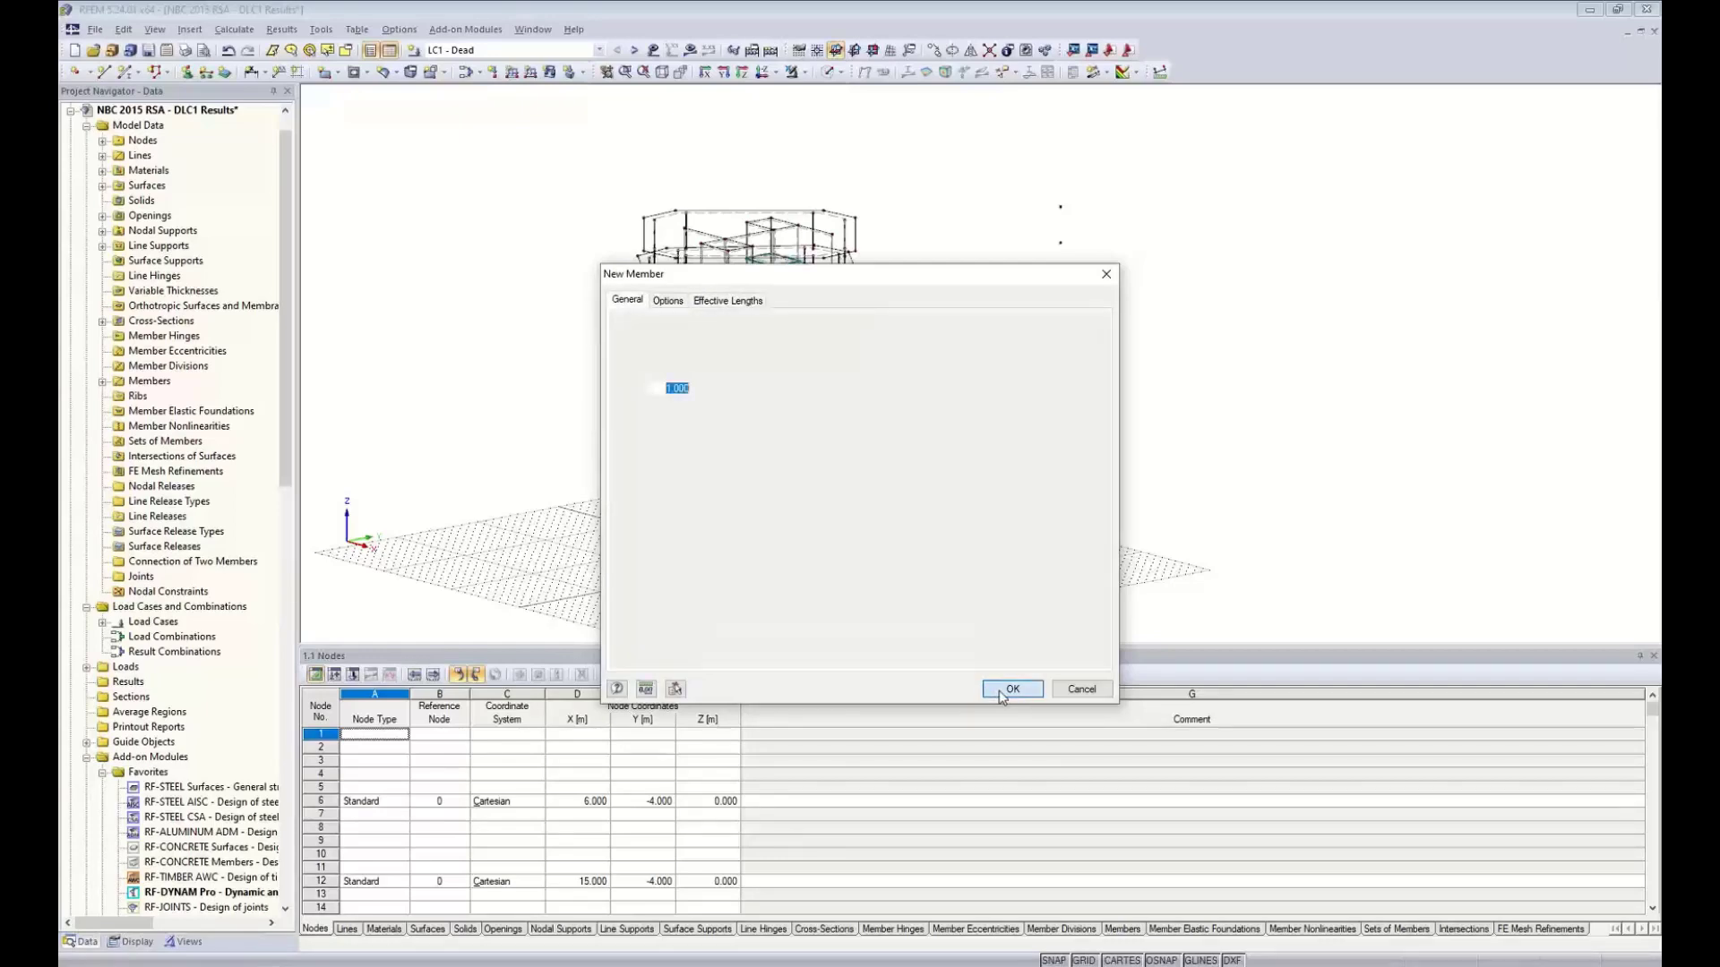
click(1061, 566)
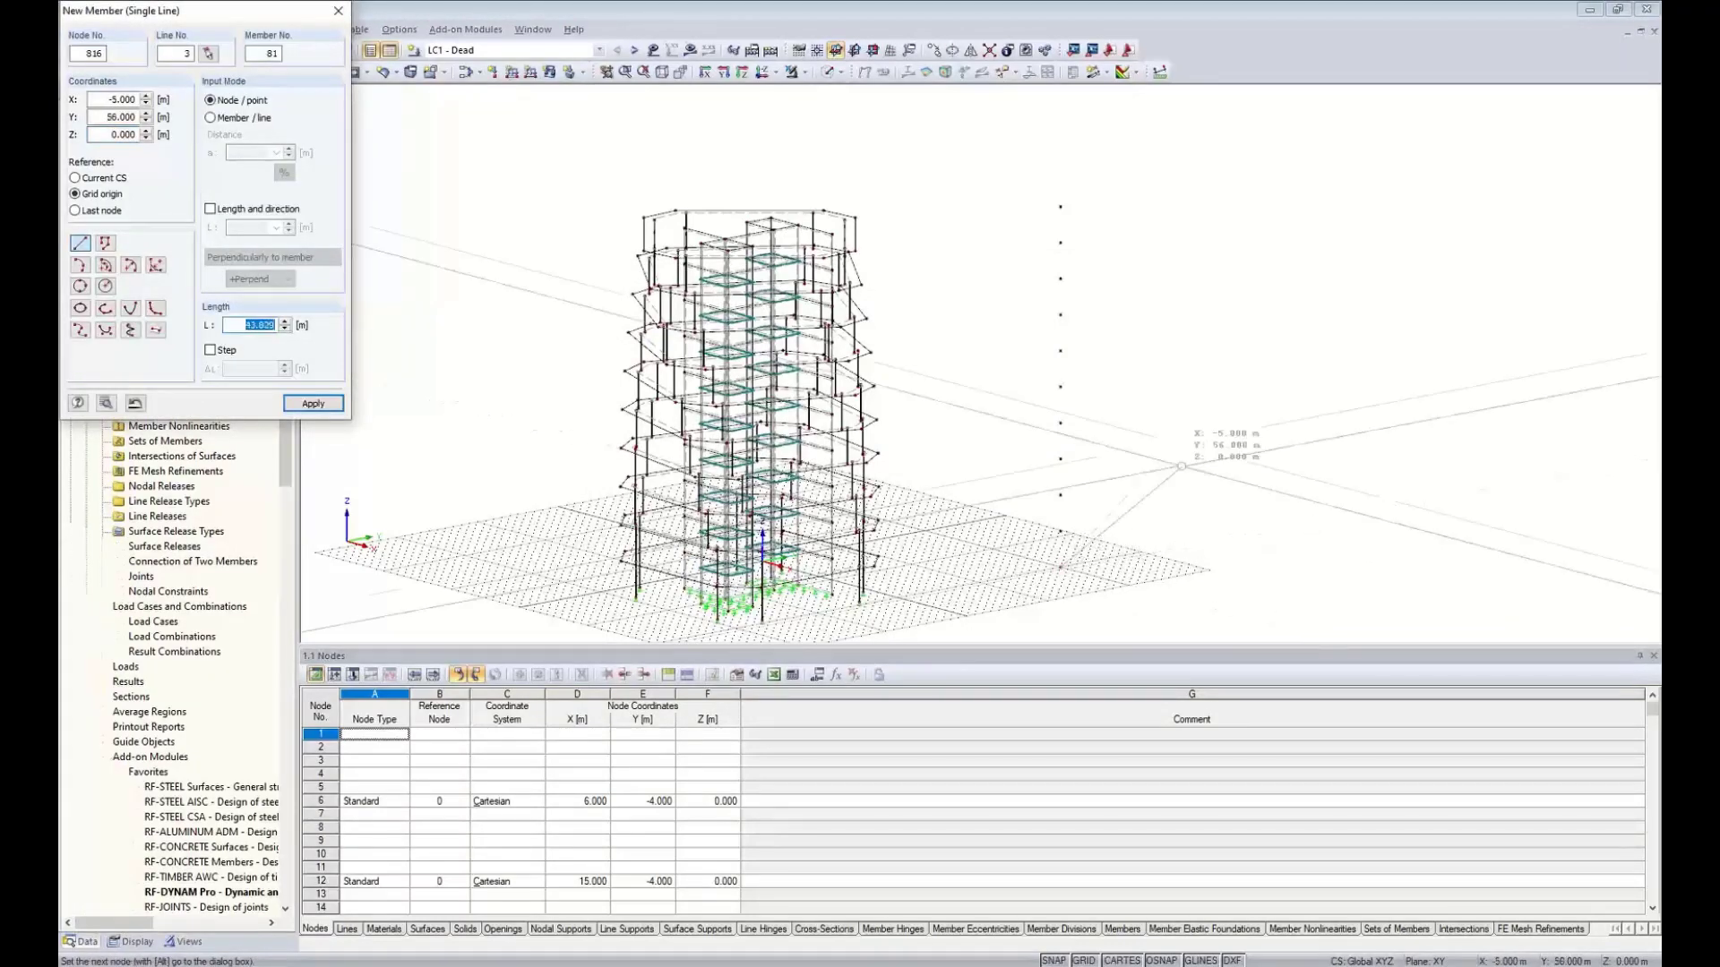
click(1060, 207)
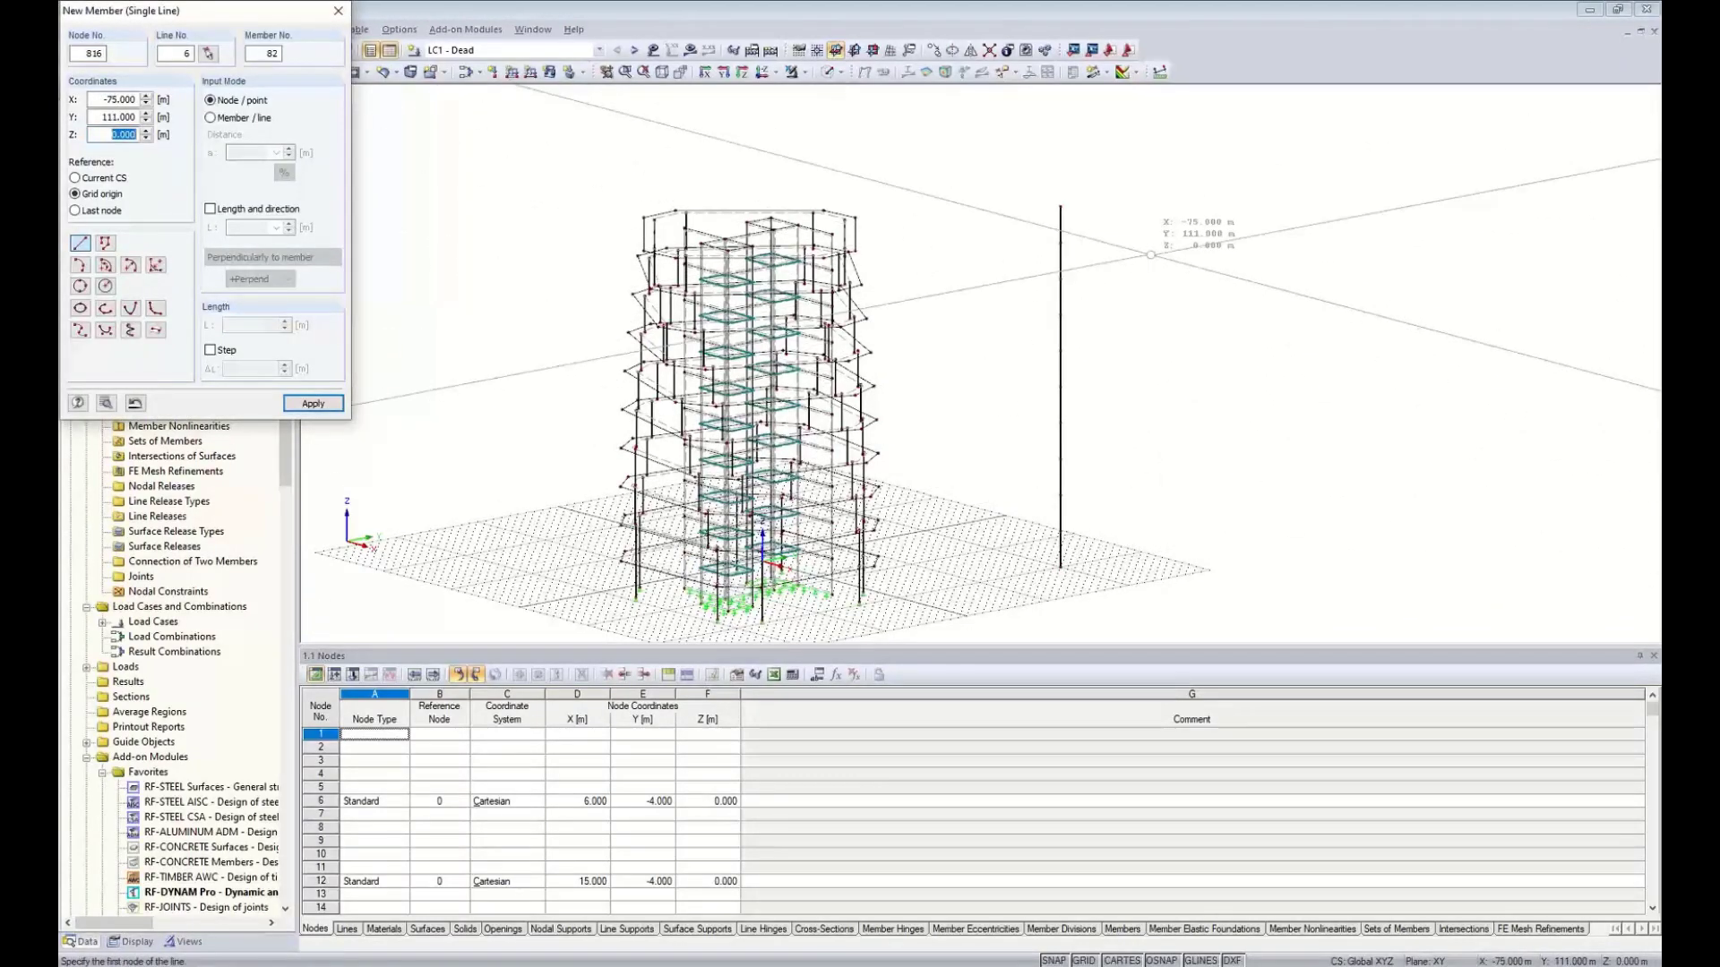
key(Escape)
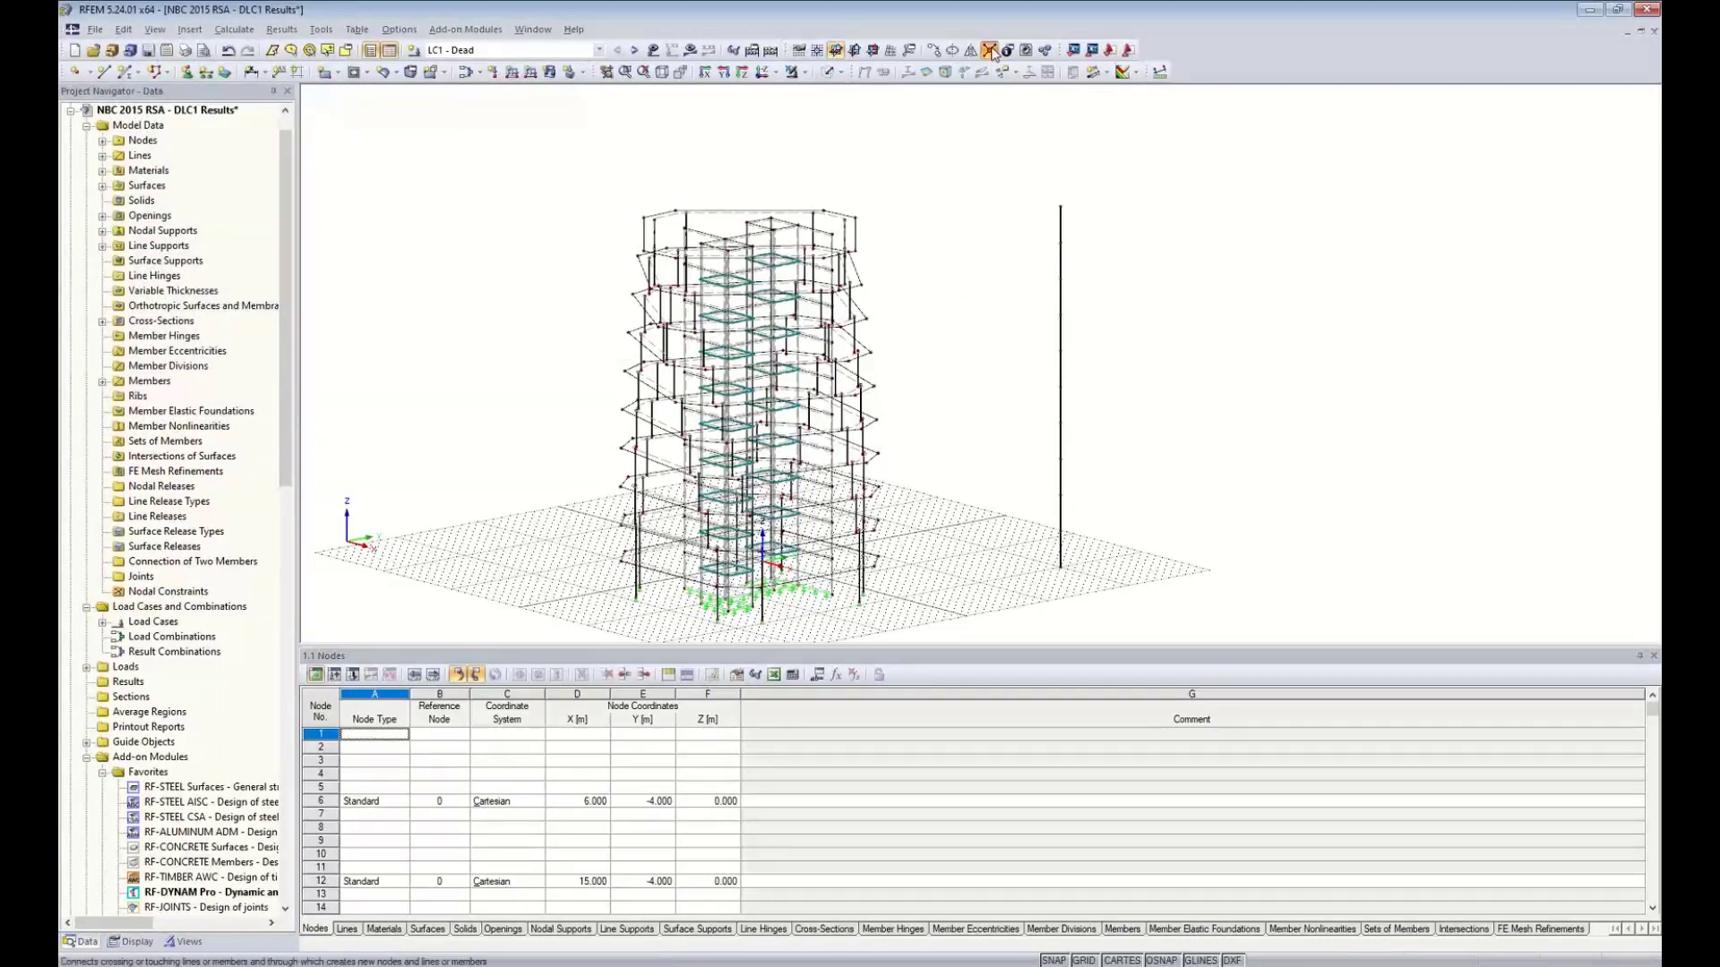
Connect the result beam with the copied nodes along its height and display the model as a transparent solid
click(990, 50)
drag(1008, 157, 1120, 602)
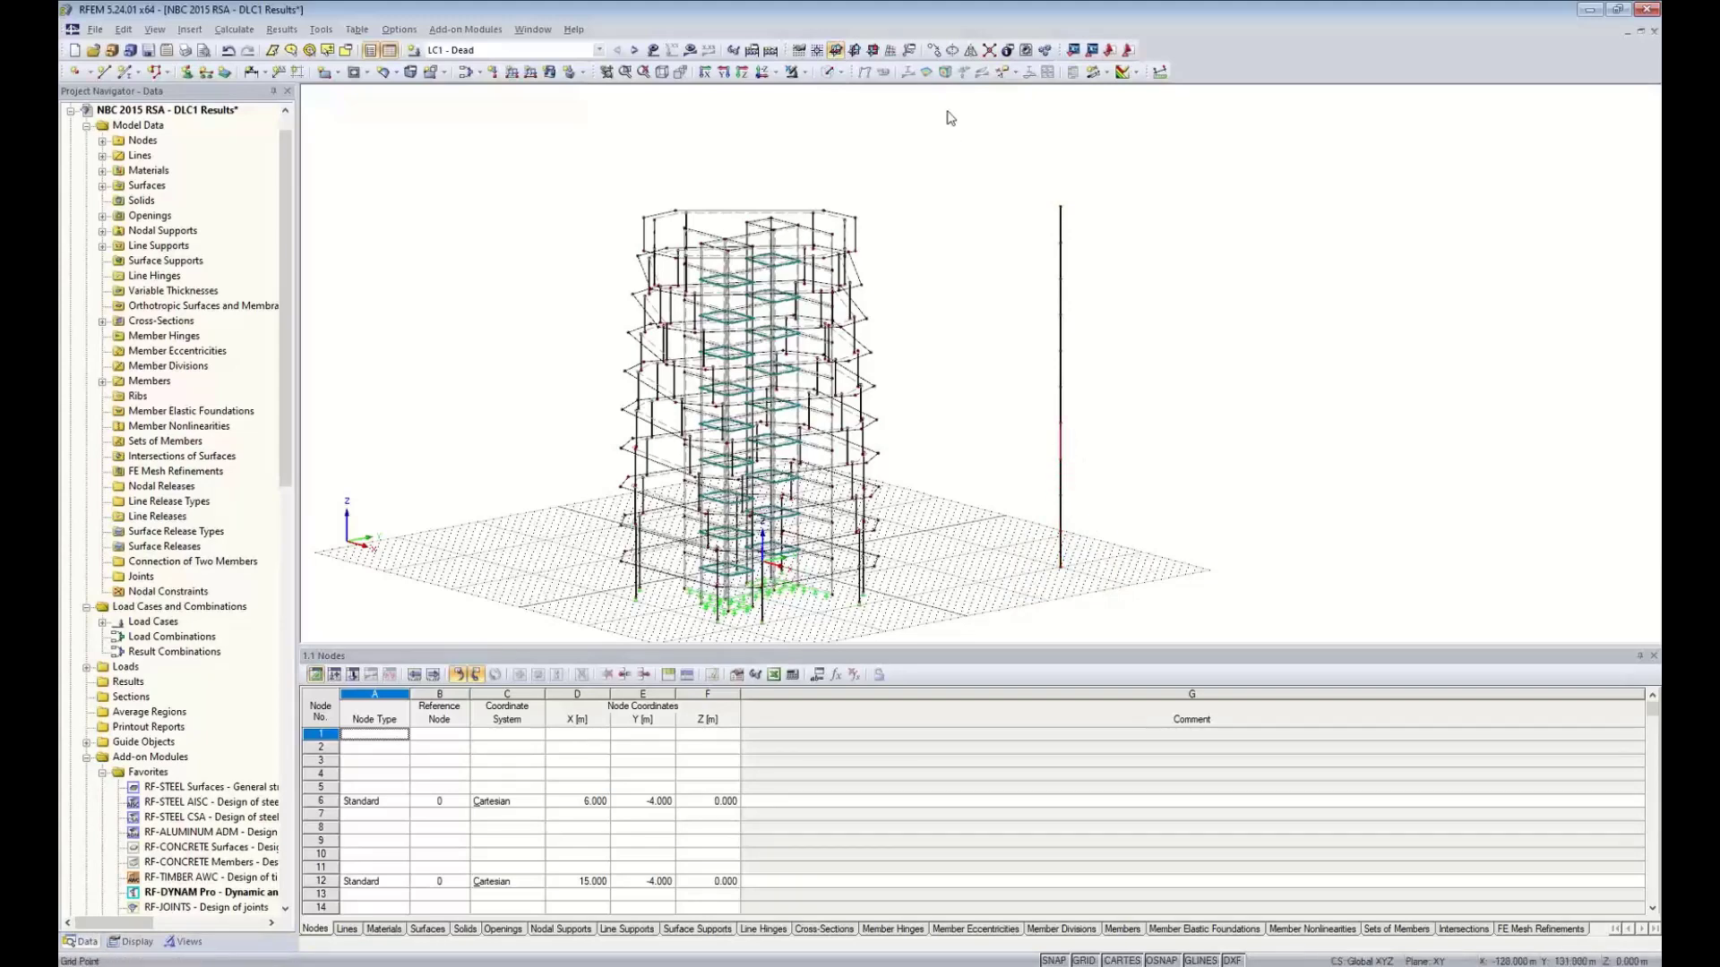
click(839, 72)
click(860, 128)
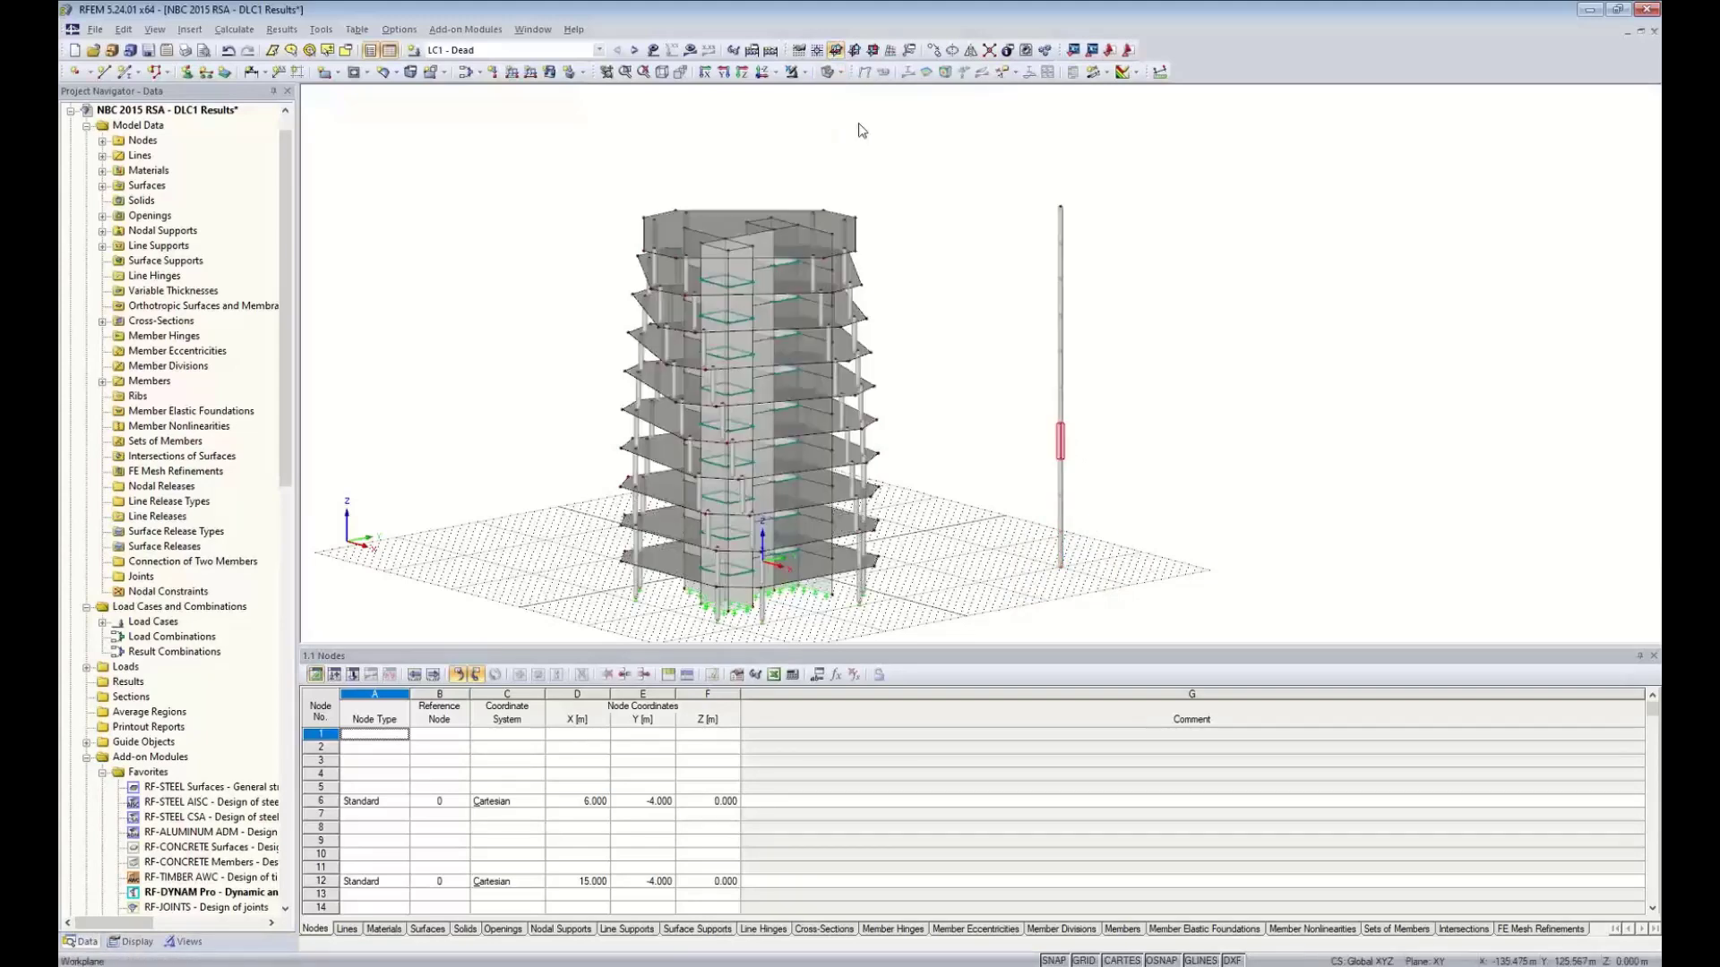
middle_drag(947, 389, 948, 364)
mouse_move(1009, 421)
ctrl+middle_down()
mouse_move(940, 431)
mouse_move(1100, 397)
mouse_move(1029, 428)
ctrl+middle_up()
scroll(1029, 428, up, 2)
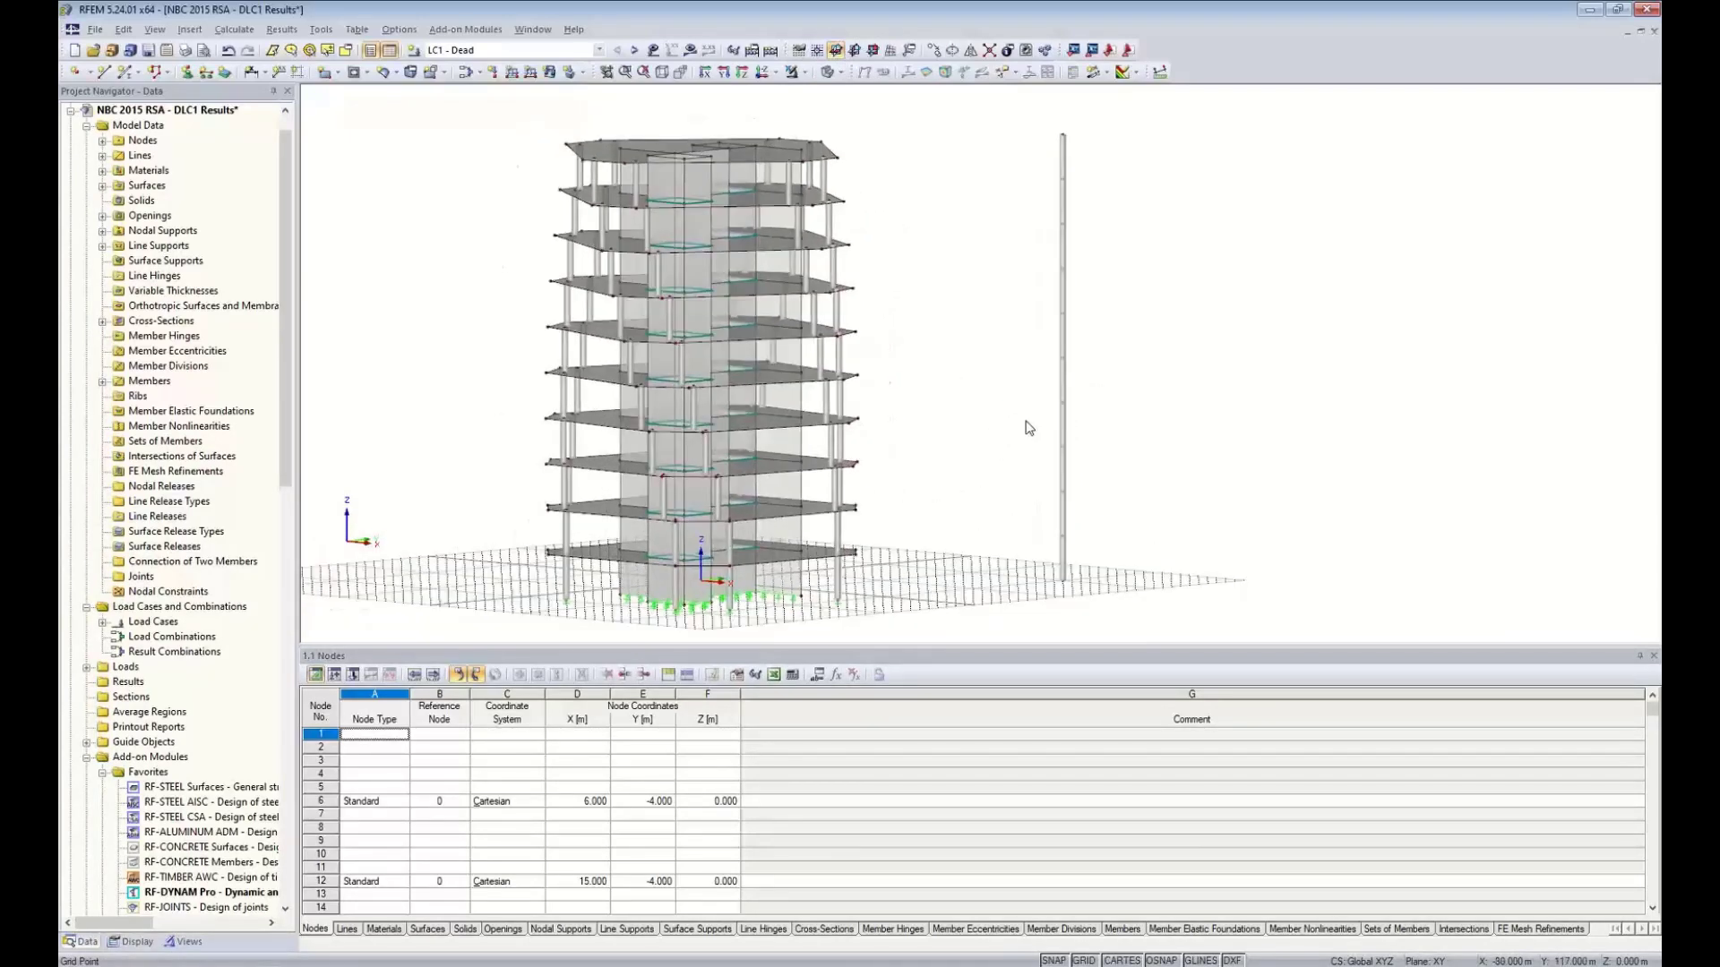
middle_drag(1017, 486, 968, 492)
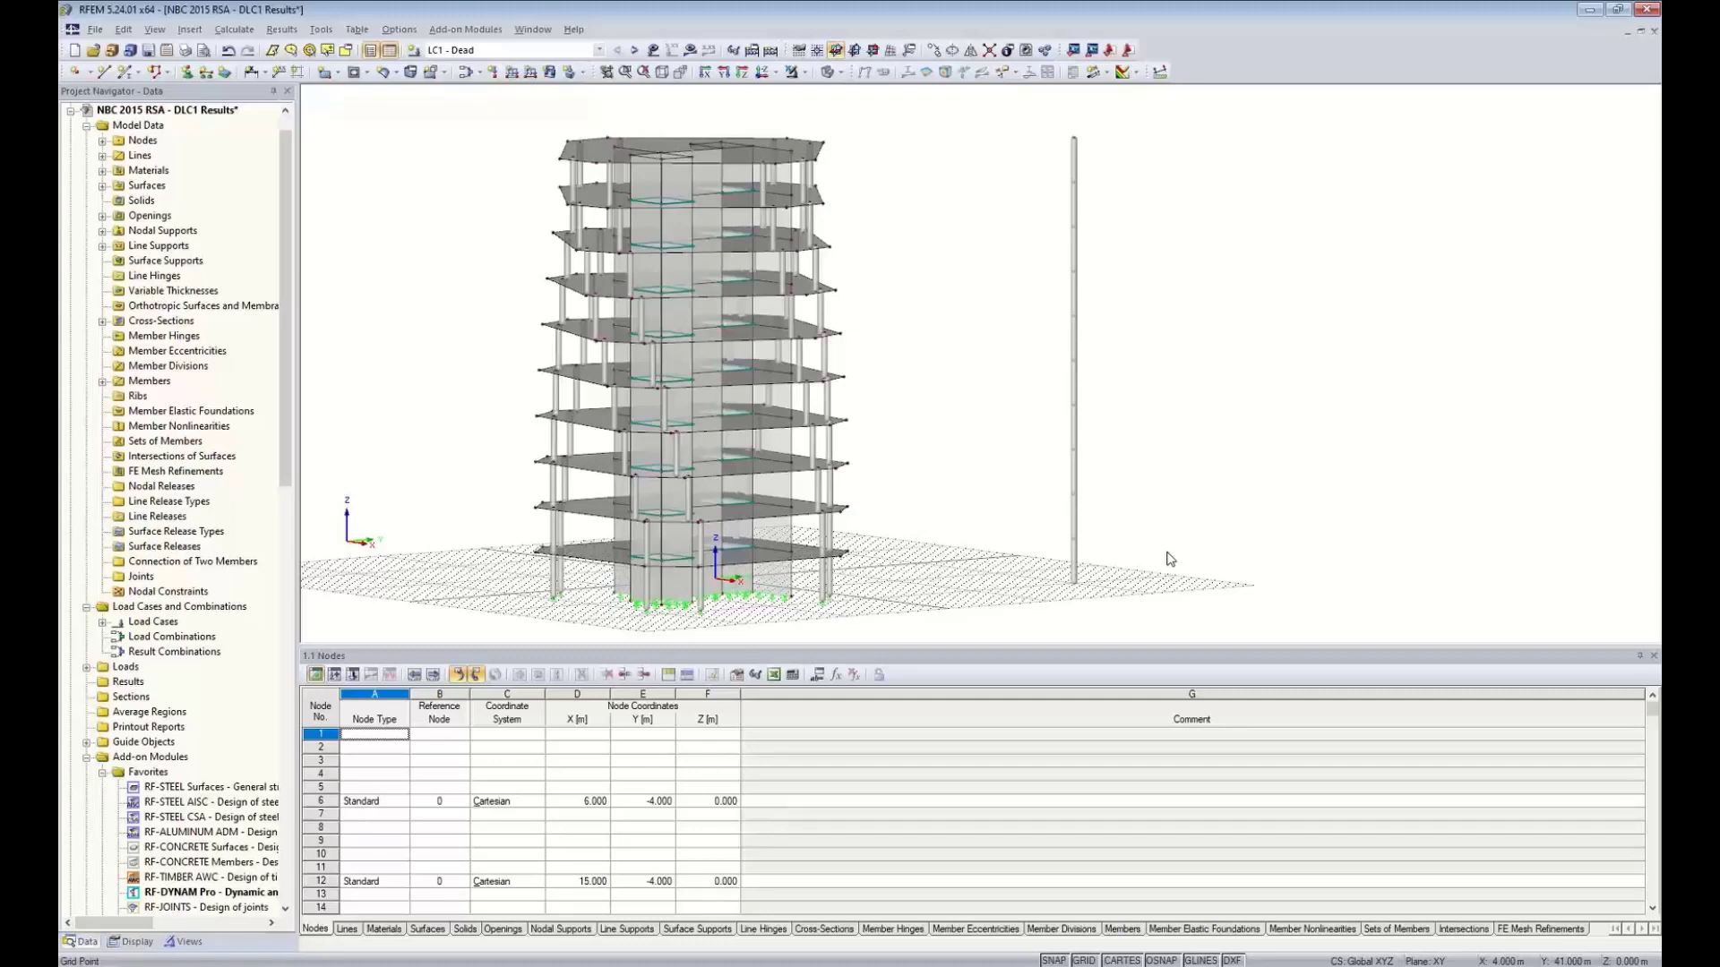
click(557, 52)
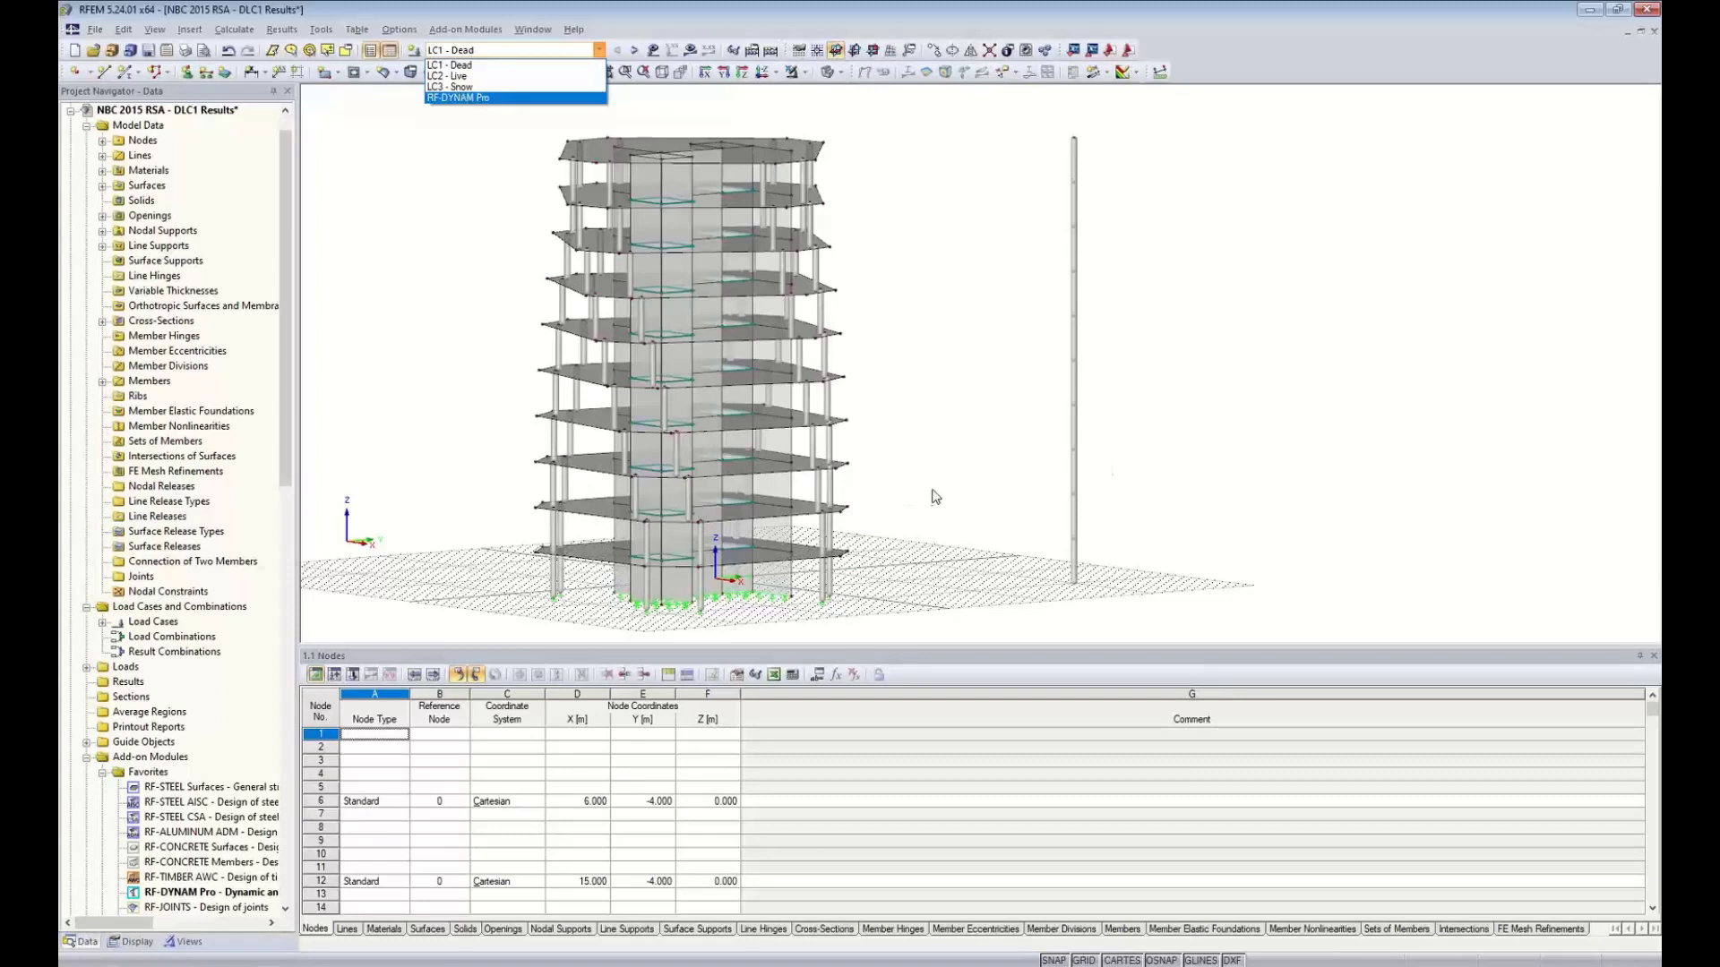
click(944, 459)
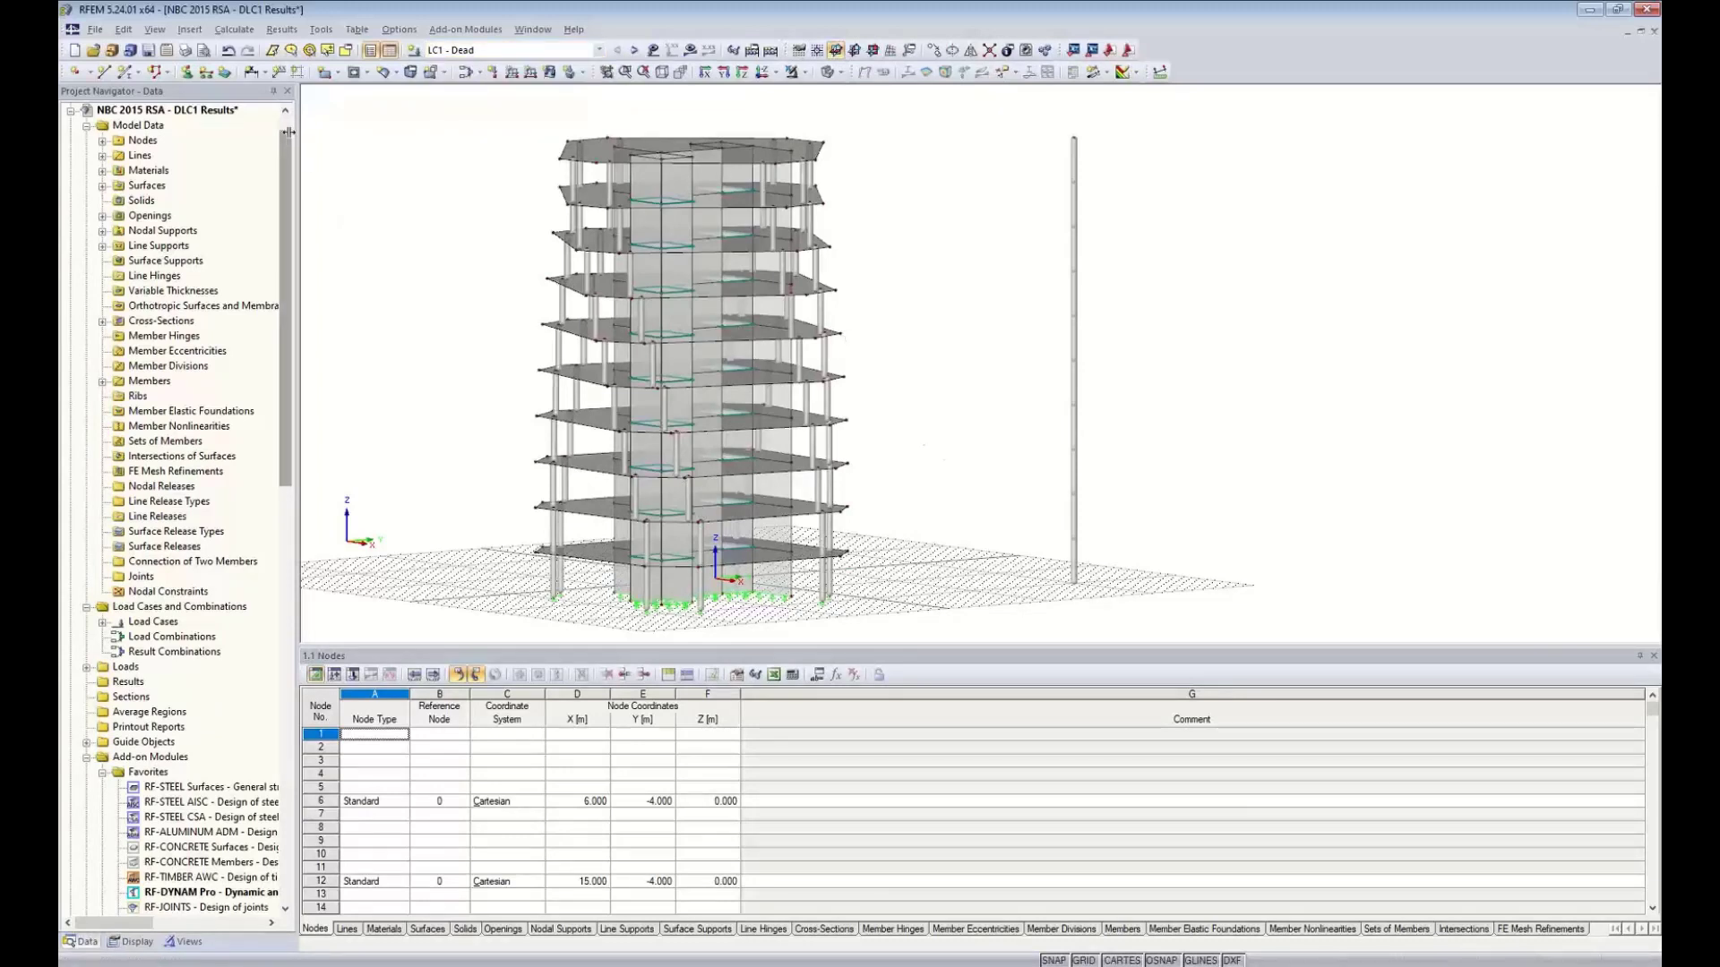
click(233, 29)
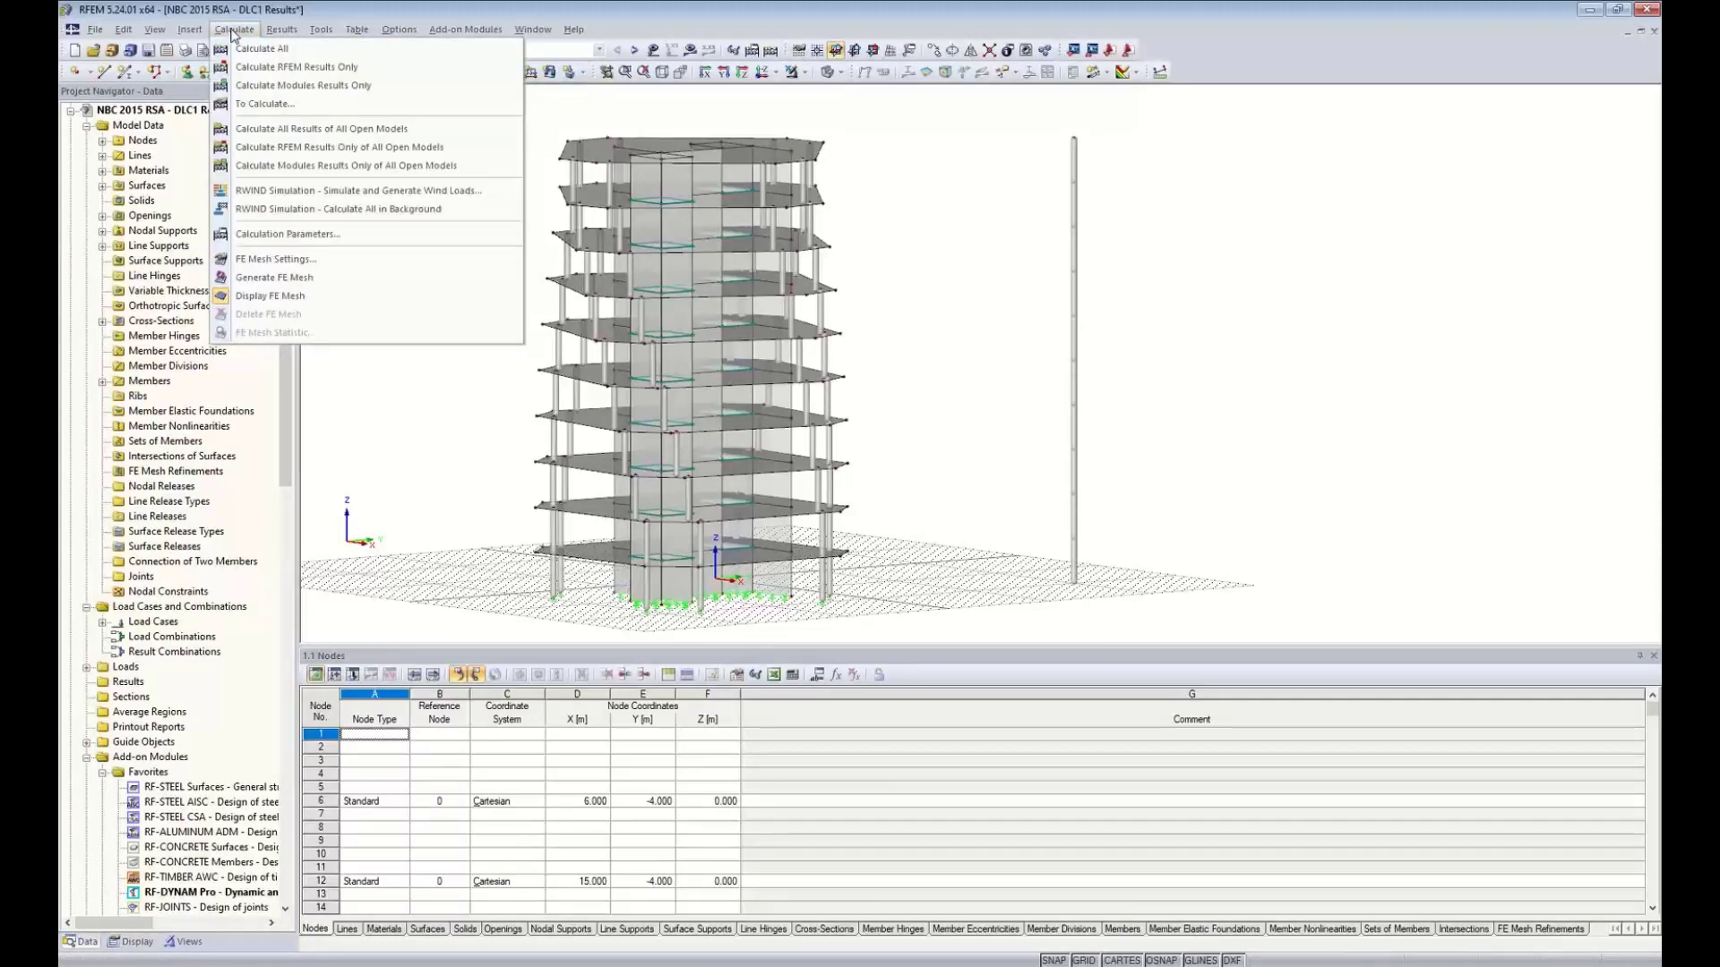
key(Escape)
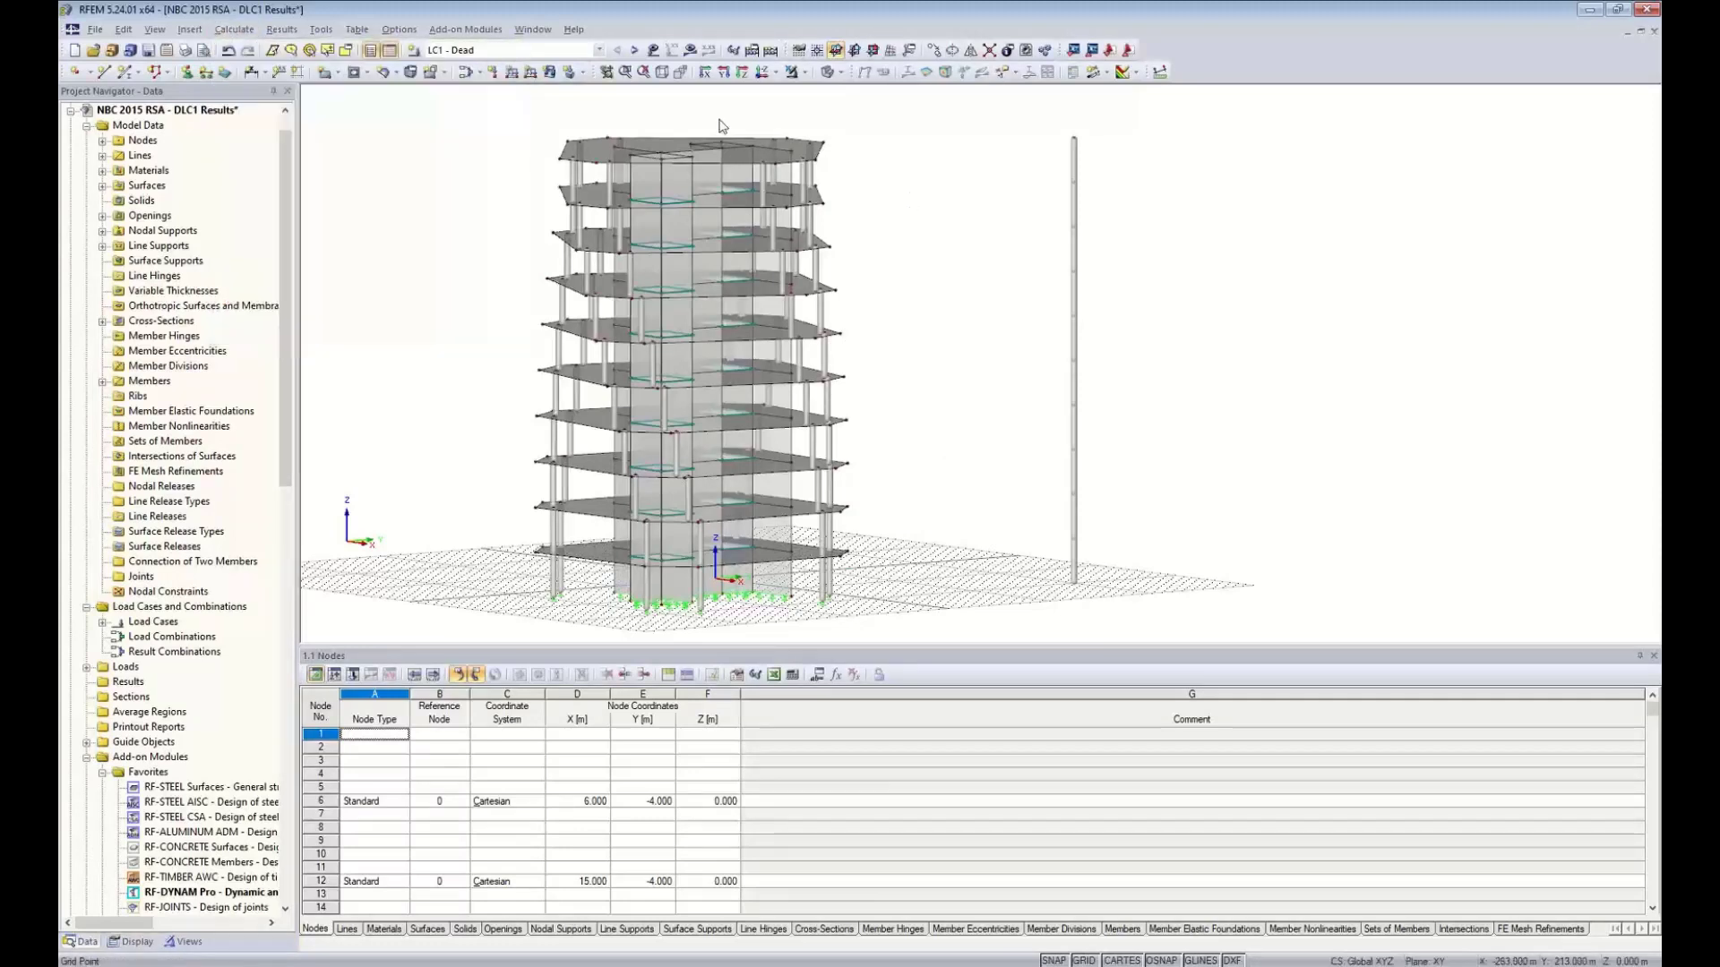
Switch to the open model NBC 2015 RSA - Base Shear Results and display the results of RC1 - DLC1 - Result Envelope - X
click(550, 33)
click(588, 276)
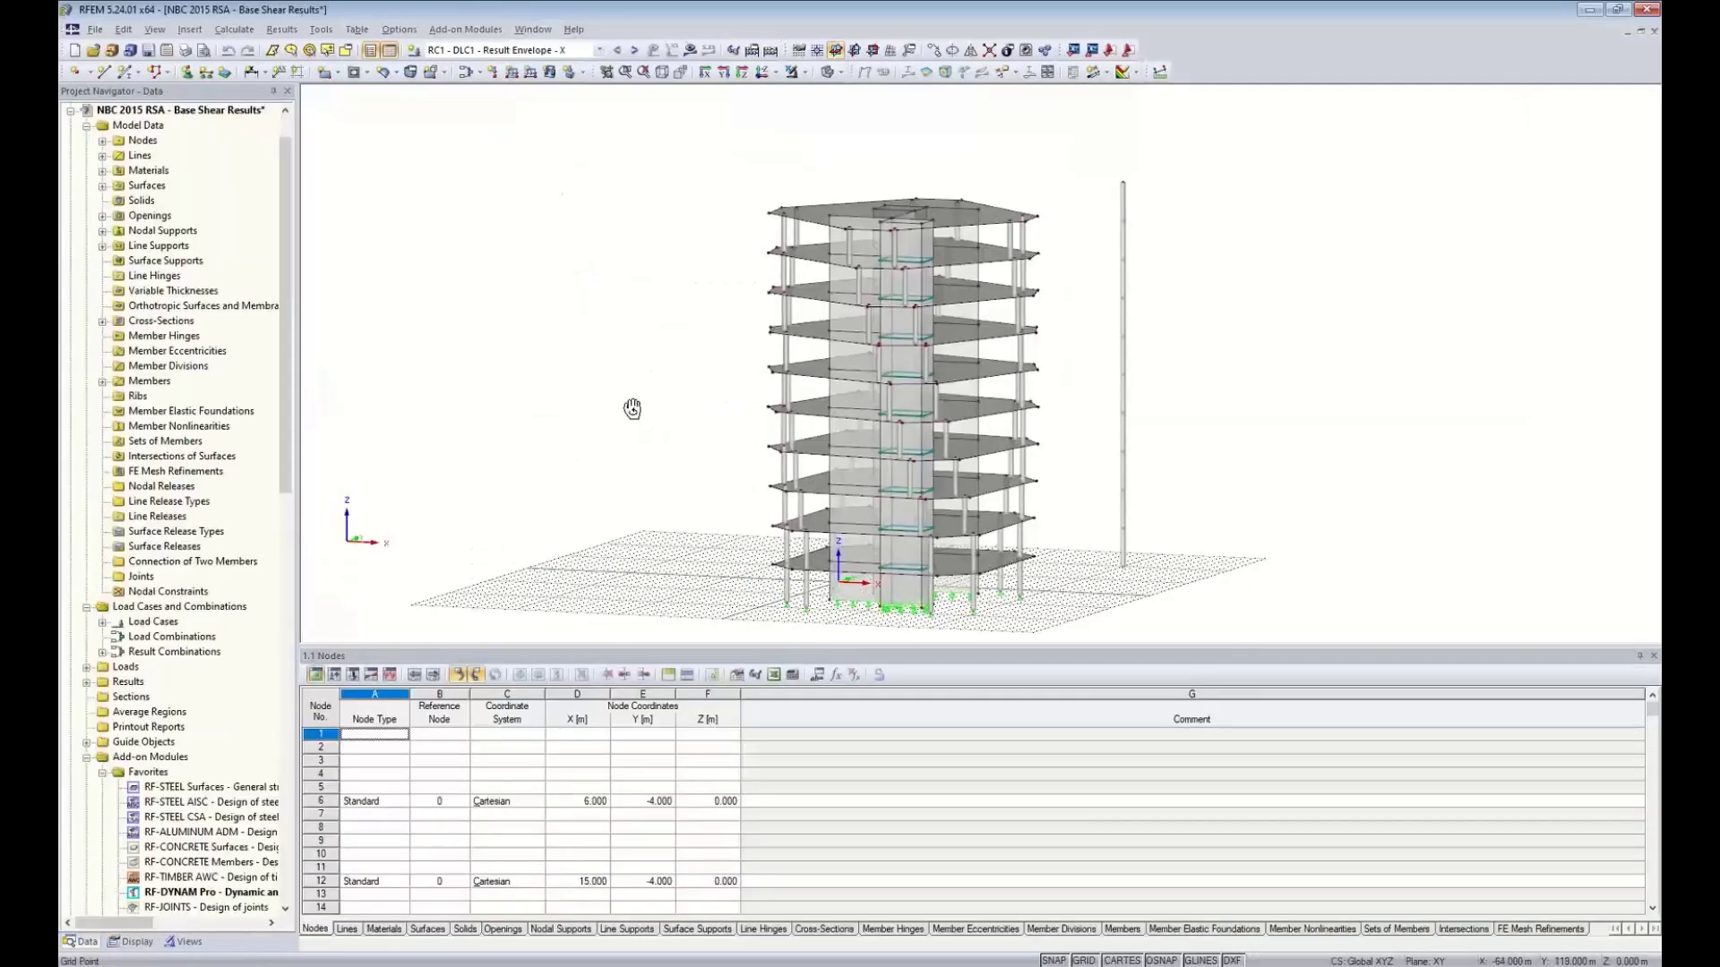
middle_drag(632, 408, 549, 388)
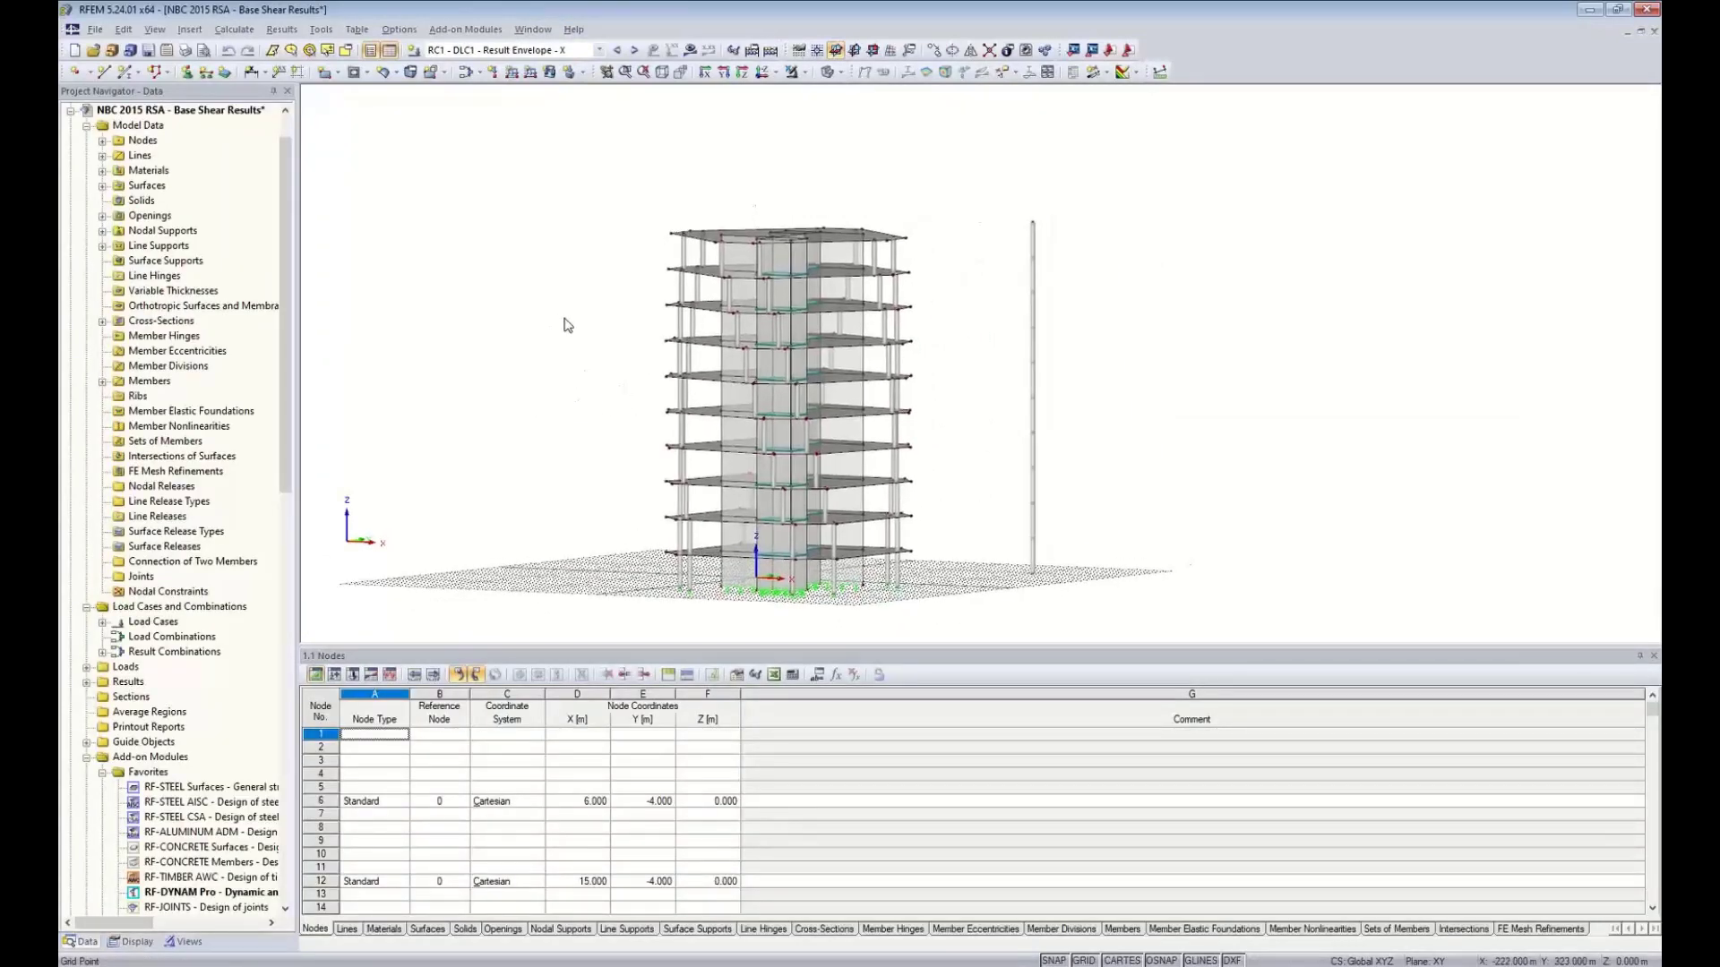
click(599, 50)
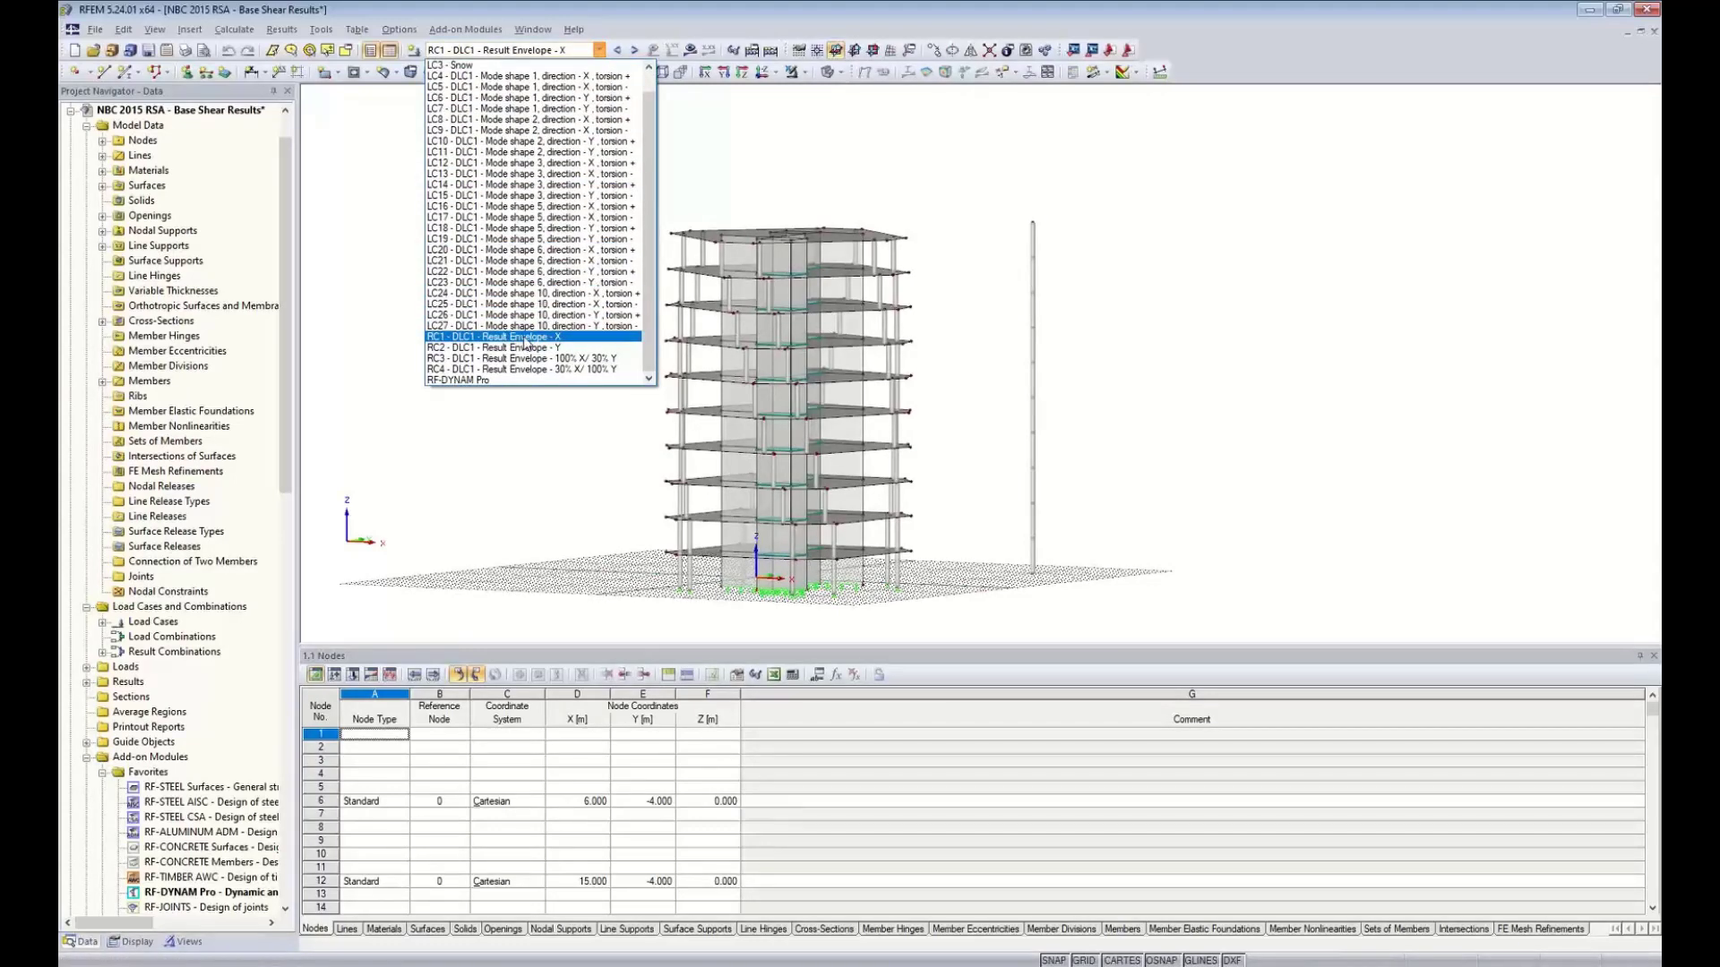
click(526, 341)
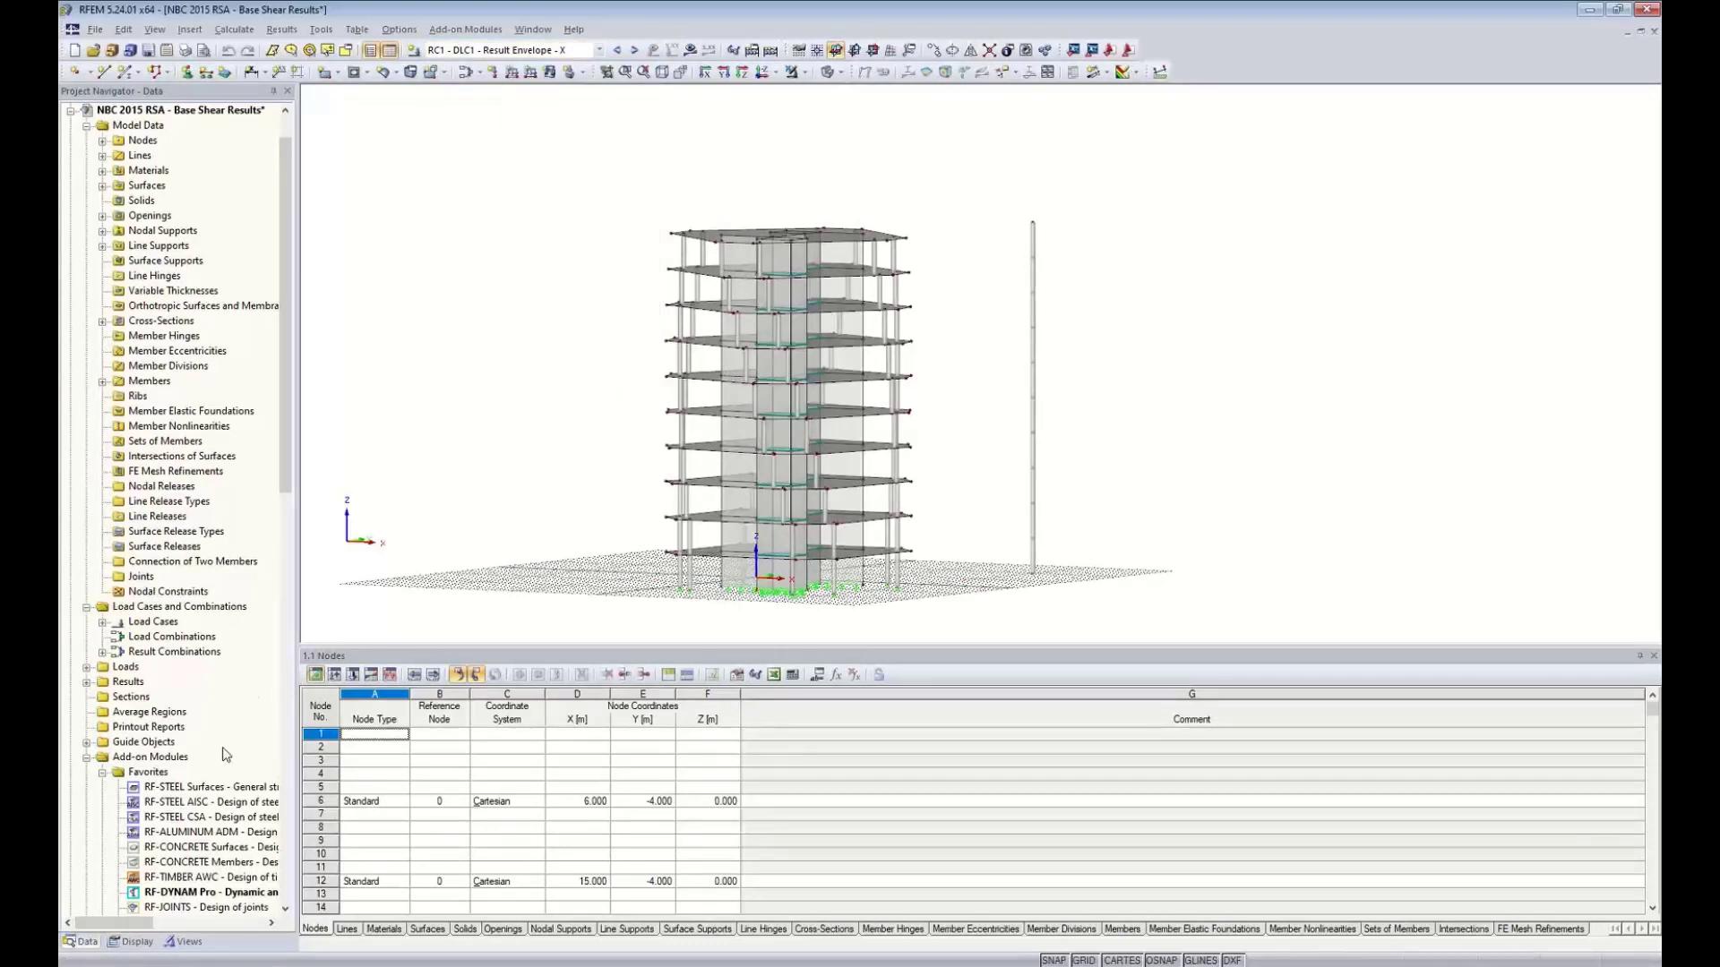
click(690, 50)
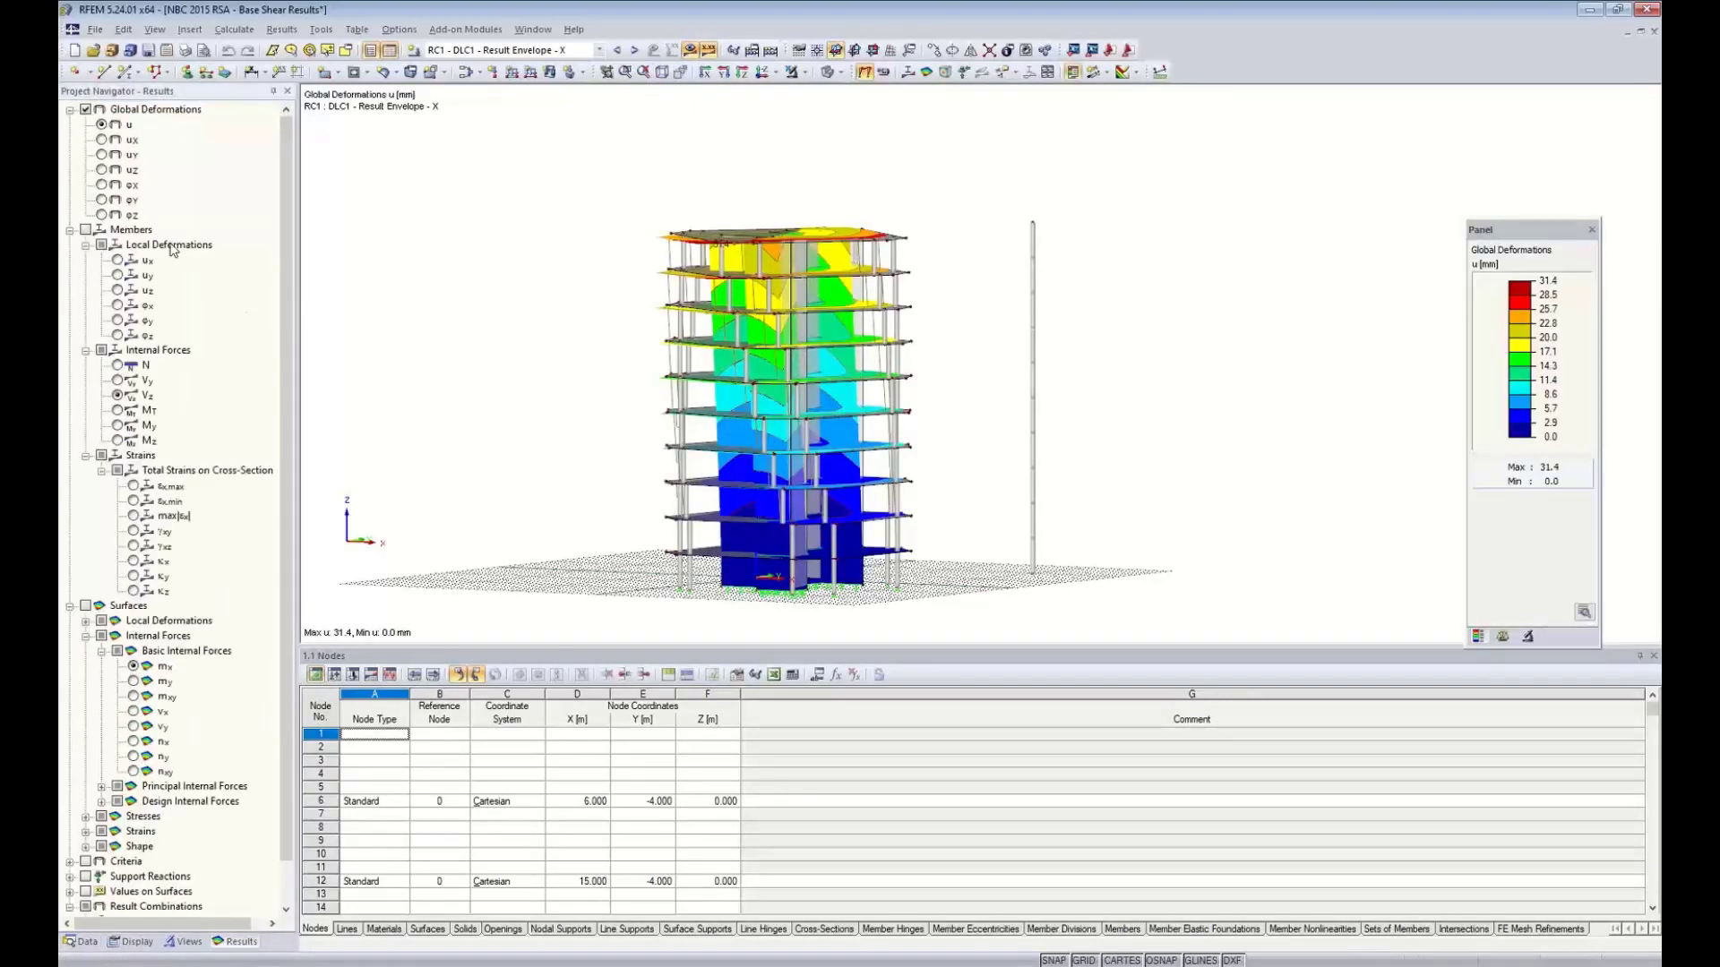
ctrl+middle_drag(1009, 396, 1044, 462)
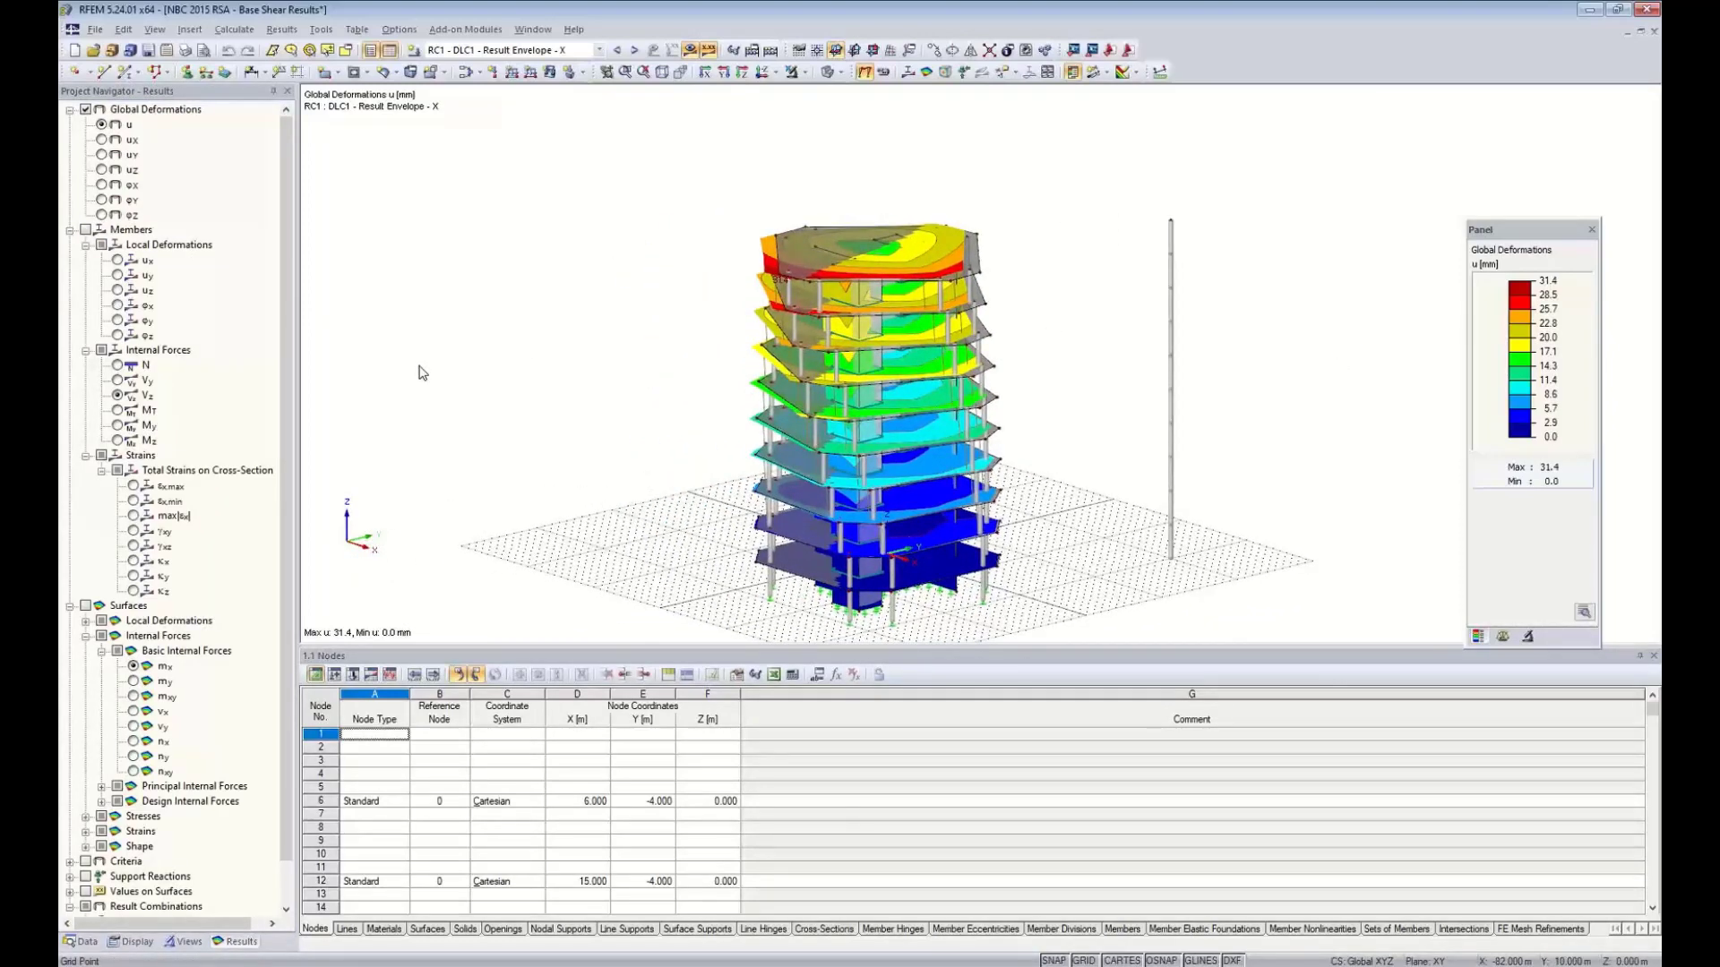
Display the member internal forces V-z and isolate the result beam beside the tower in visibility mode, enlarging the graphics area
click(85, 230)
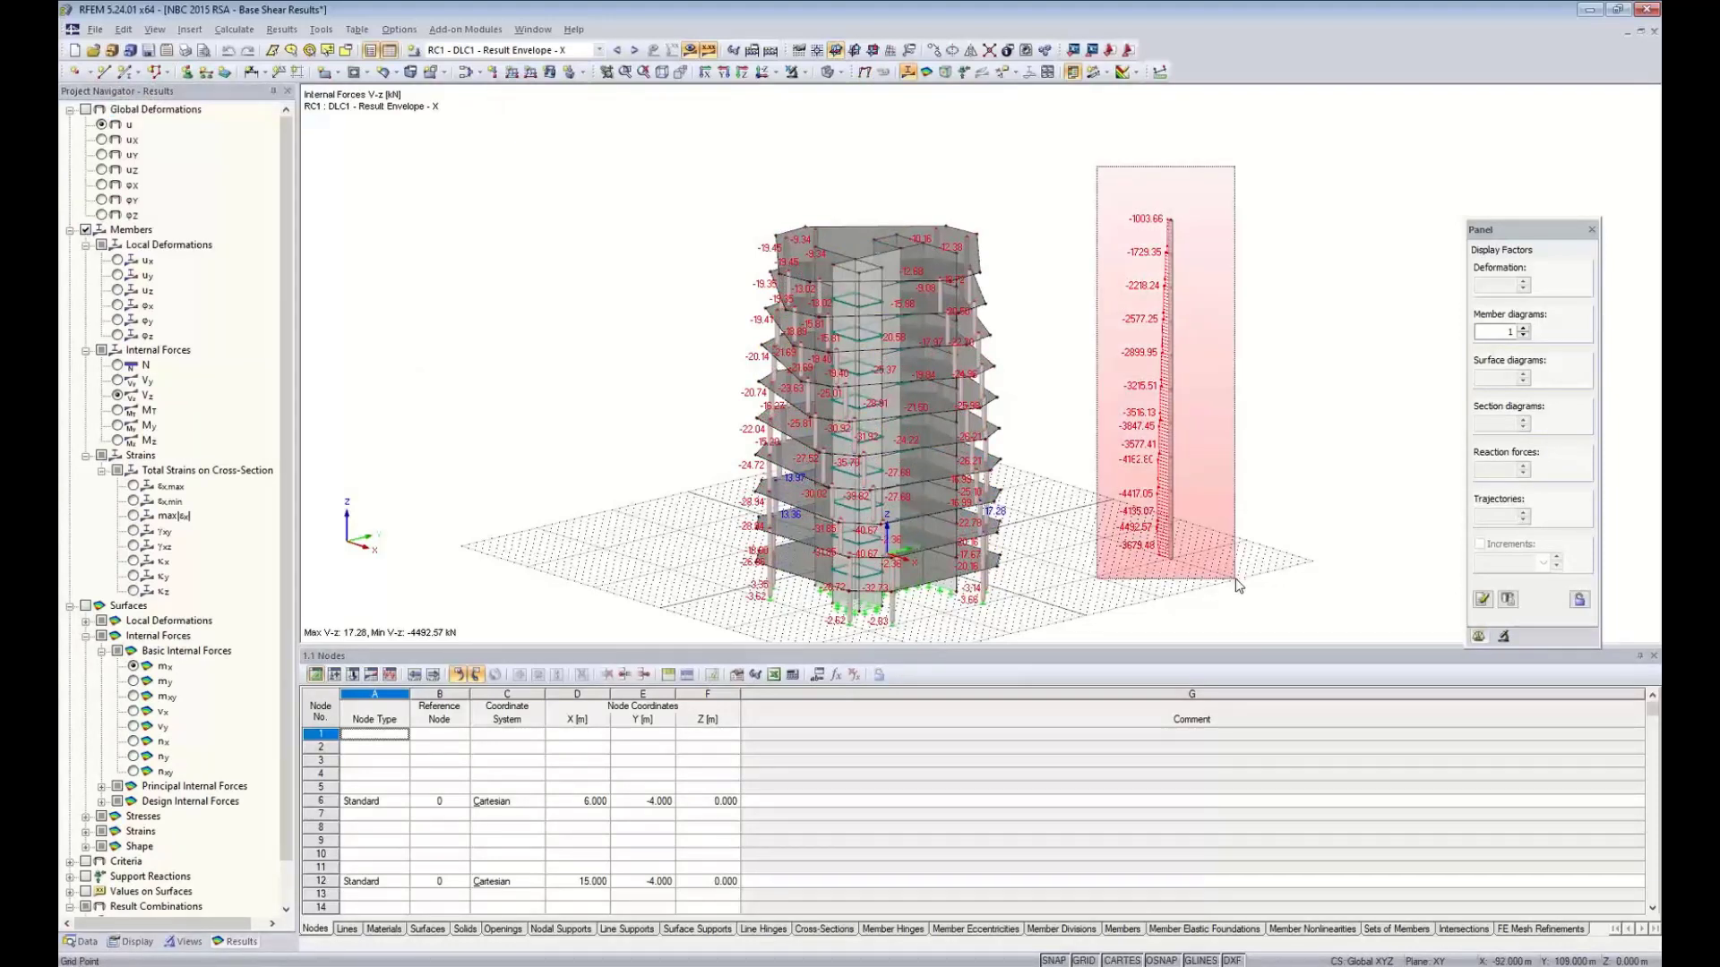
click(793, 72)
click(814, 95)
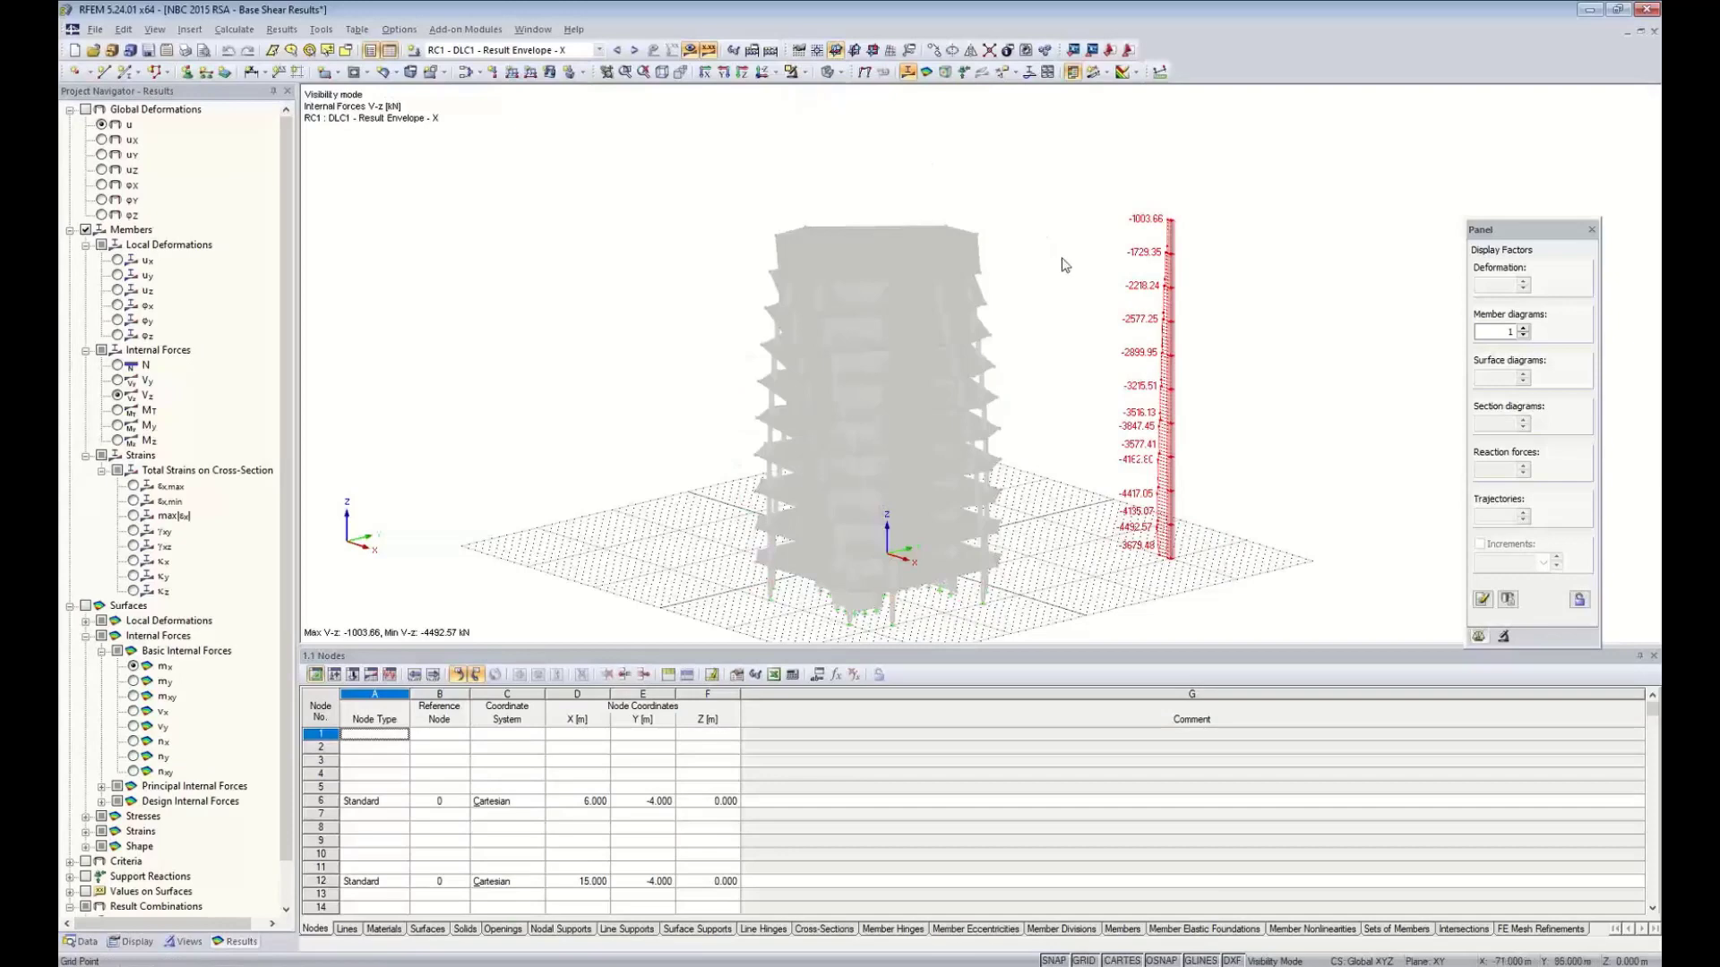
ctrl+middle_drag(1030, 439, 1155, 447)
scroll(1018, 407, up, 3)
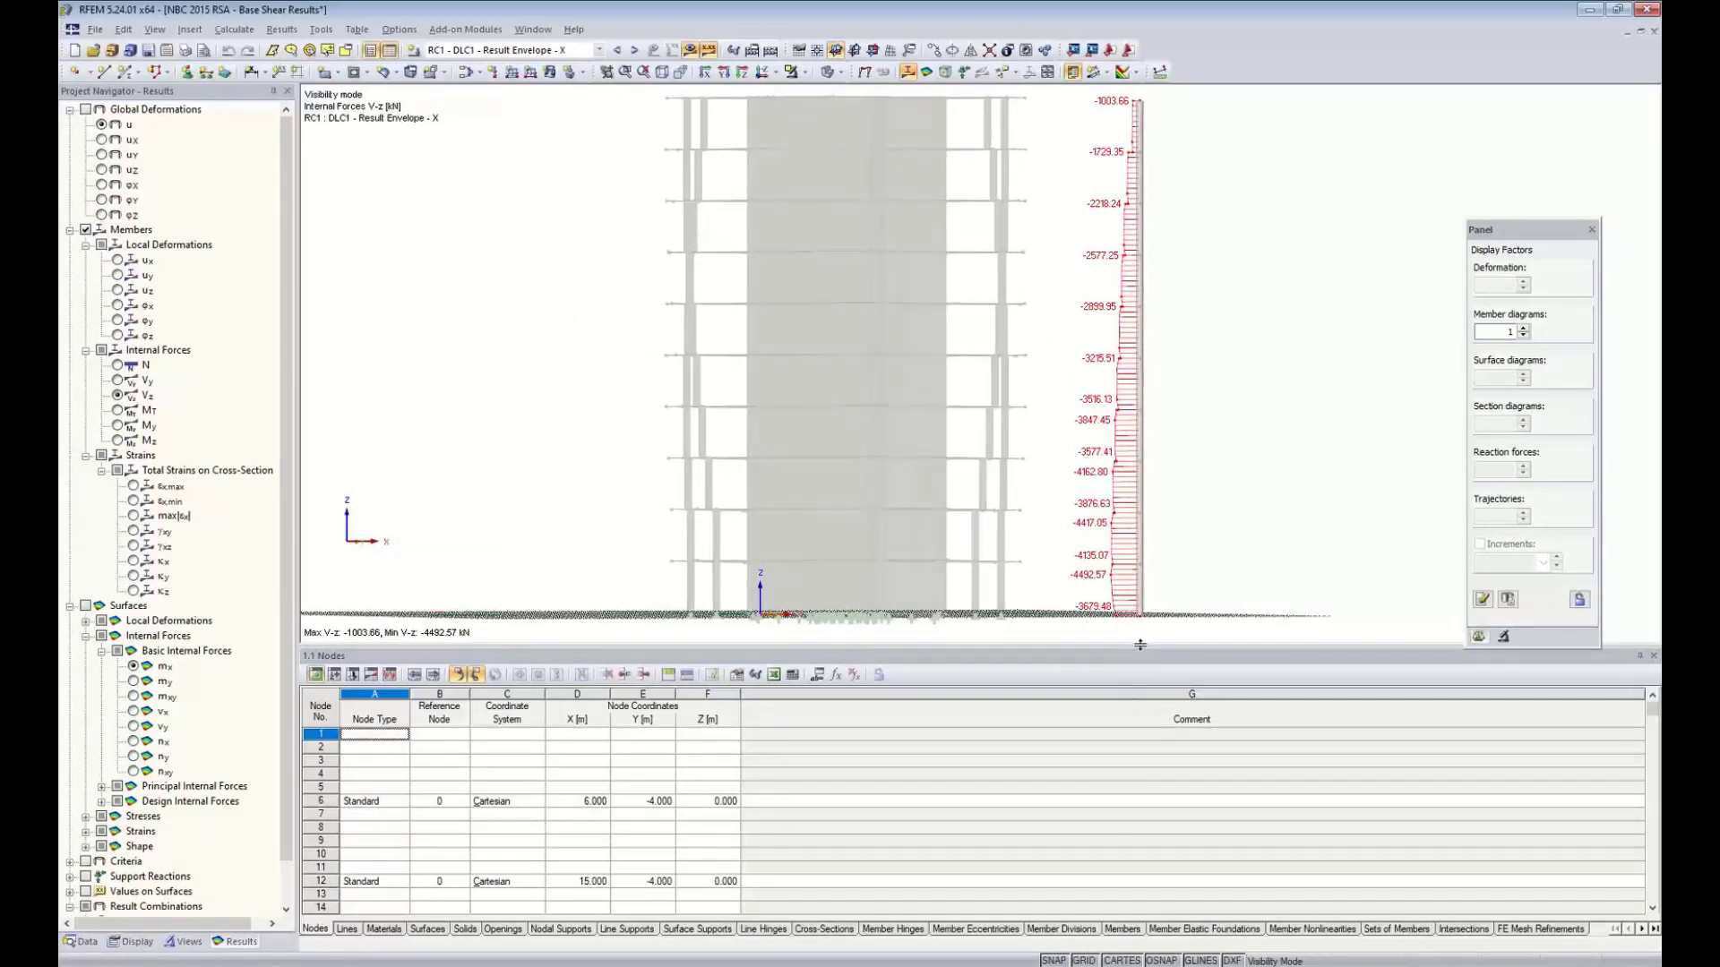
drag(1129, 820, 1129, 828)
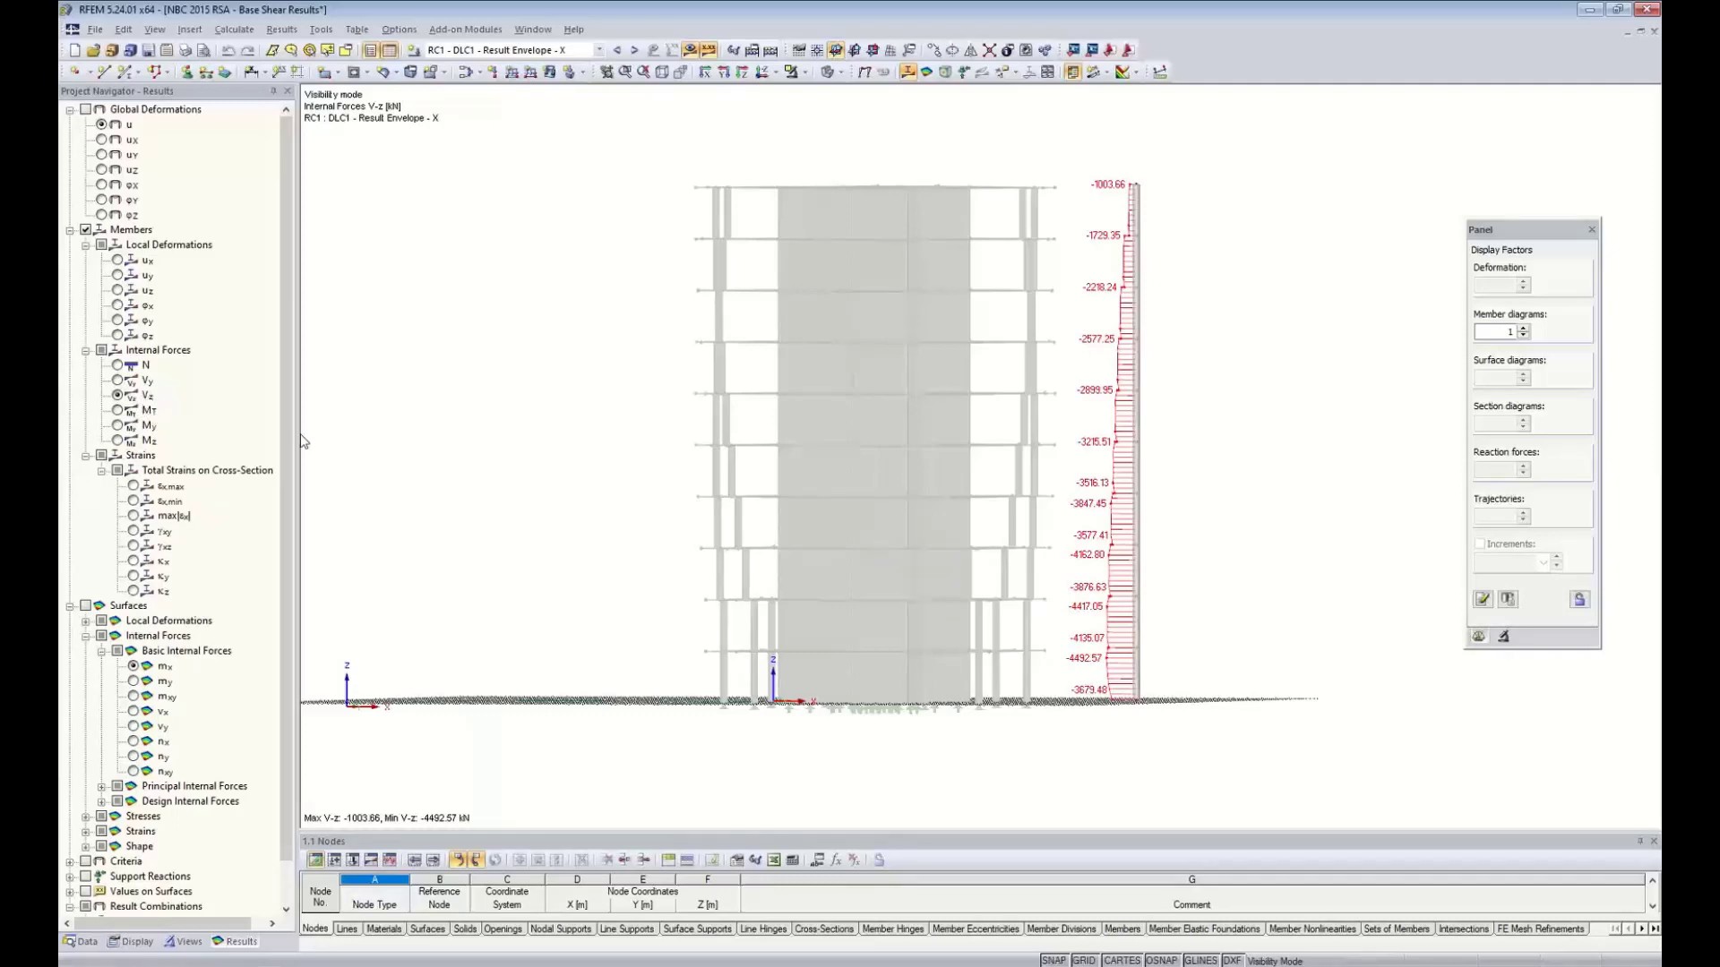
ctrl+middle_drag(609, 467, 599, 522)
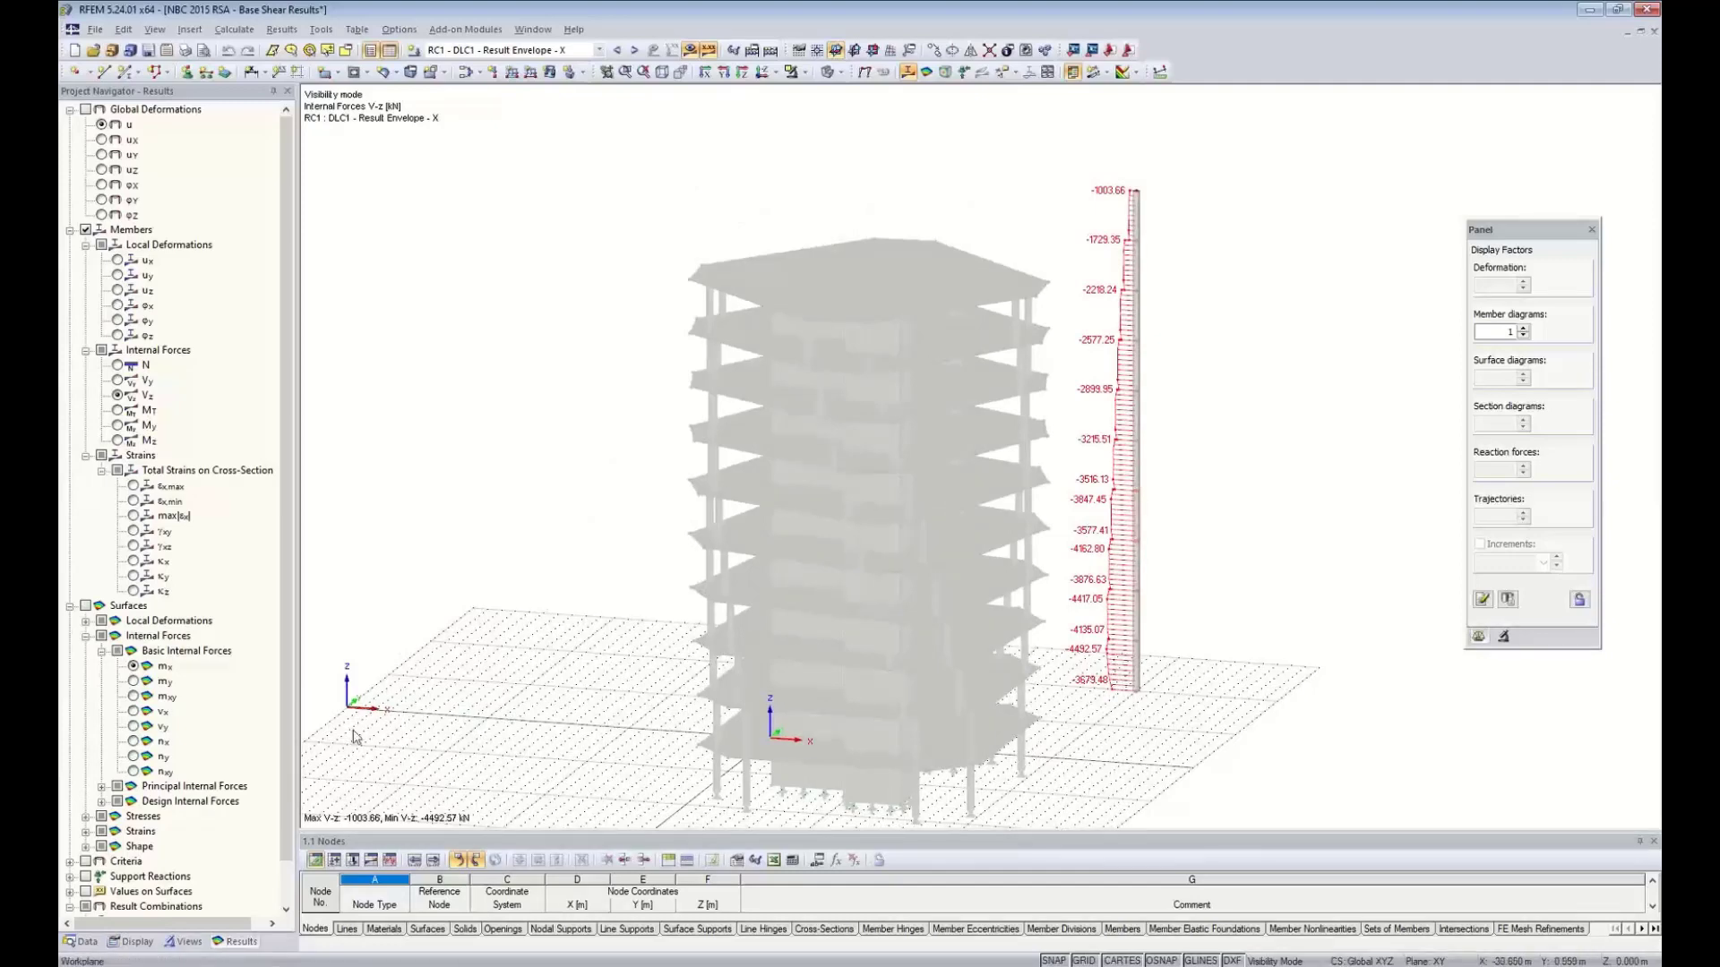
Examine the V-z shear forces along the result beam from the top storey down to the base in elevation and in 3D
ctrl+middle_drag(662, 622, 667, 559)
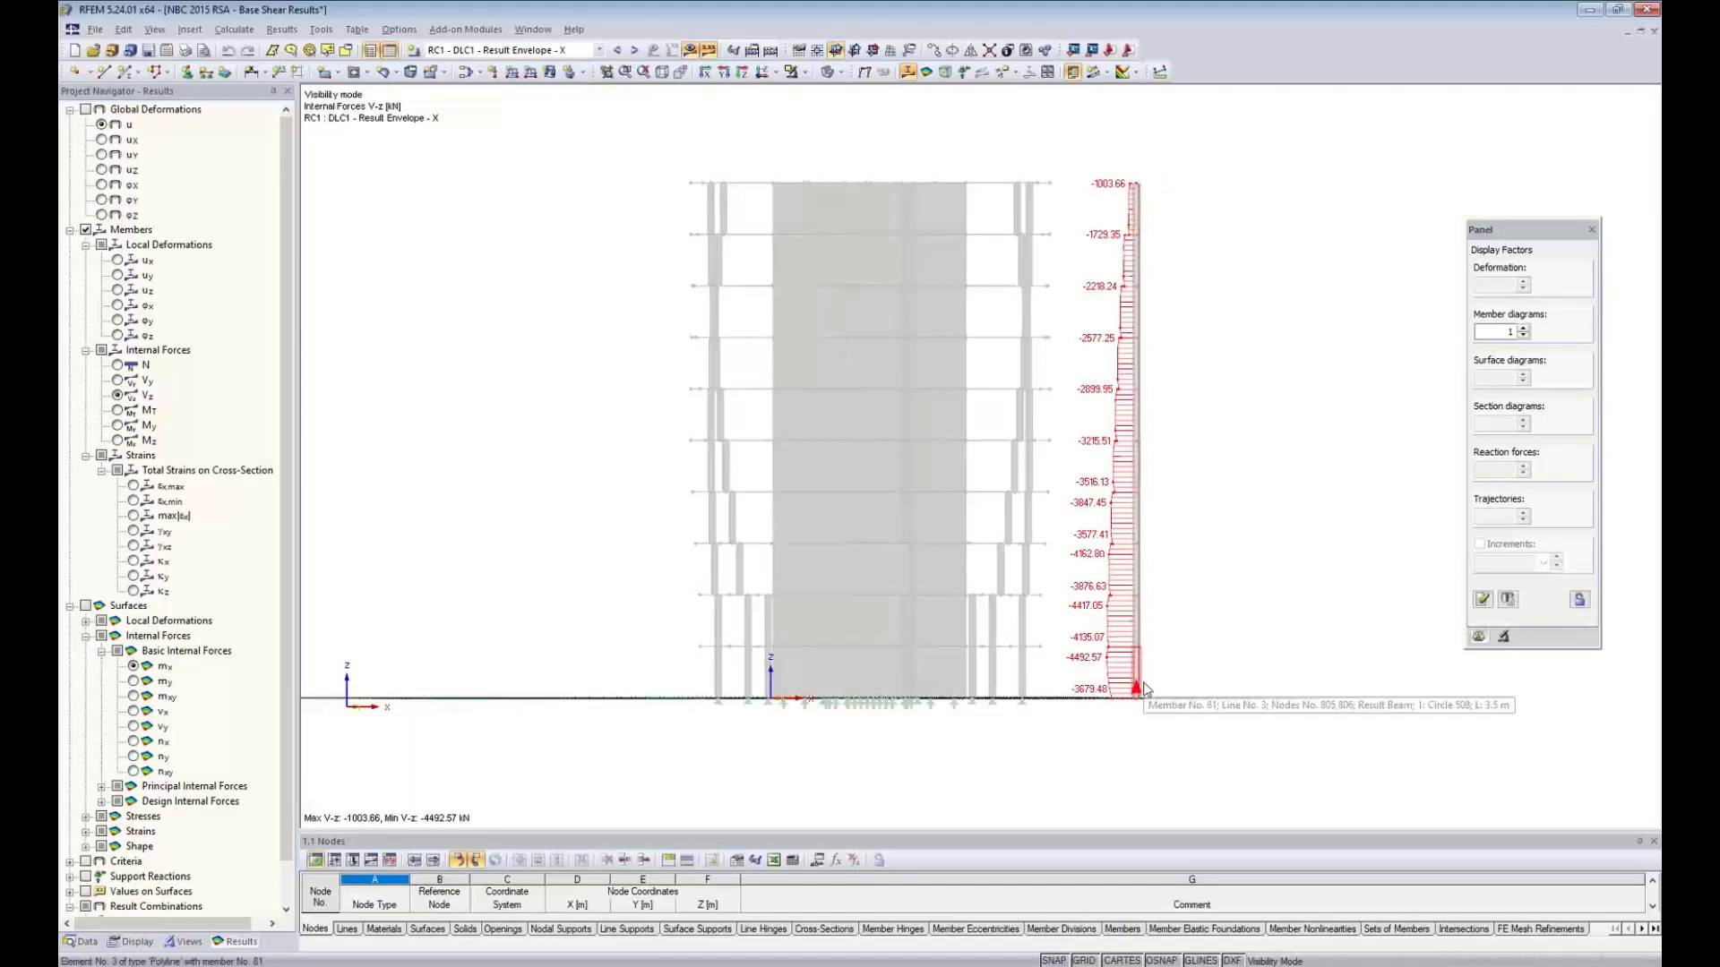
scroll(1186, 414, up, 1)
scroll(1088, 224, up, 2)
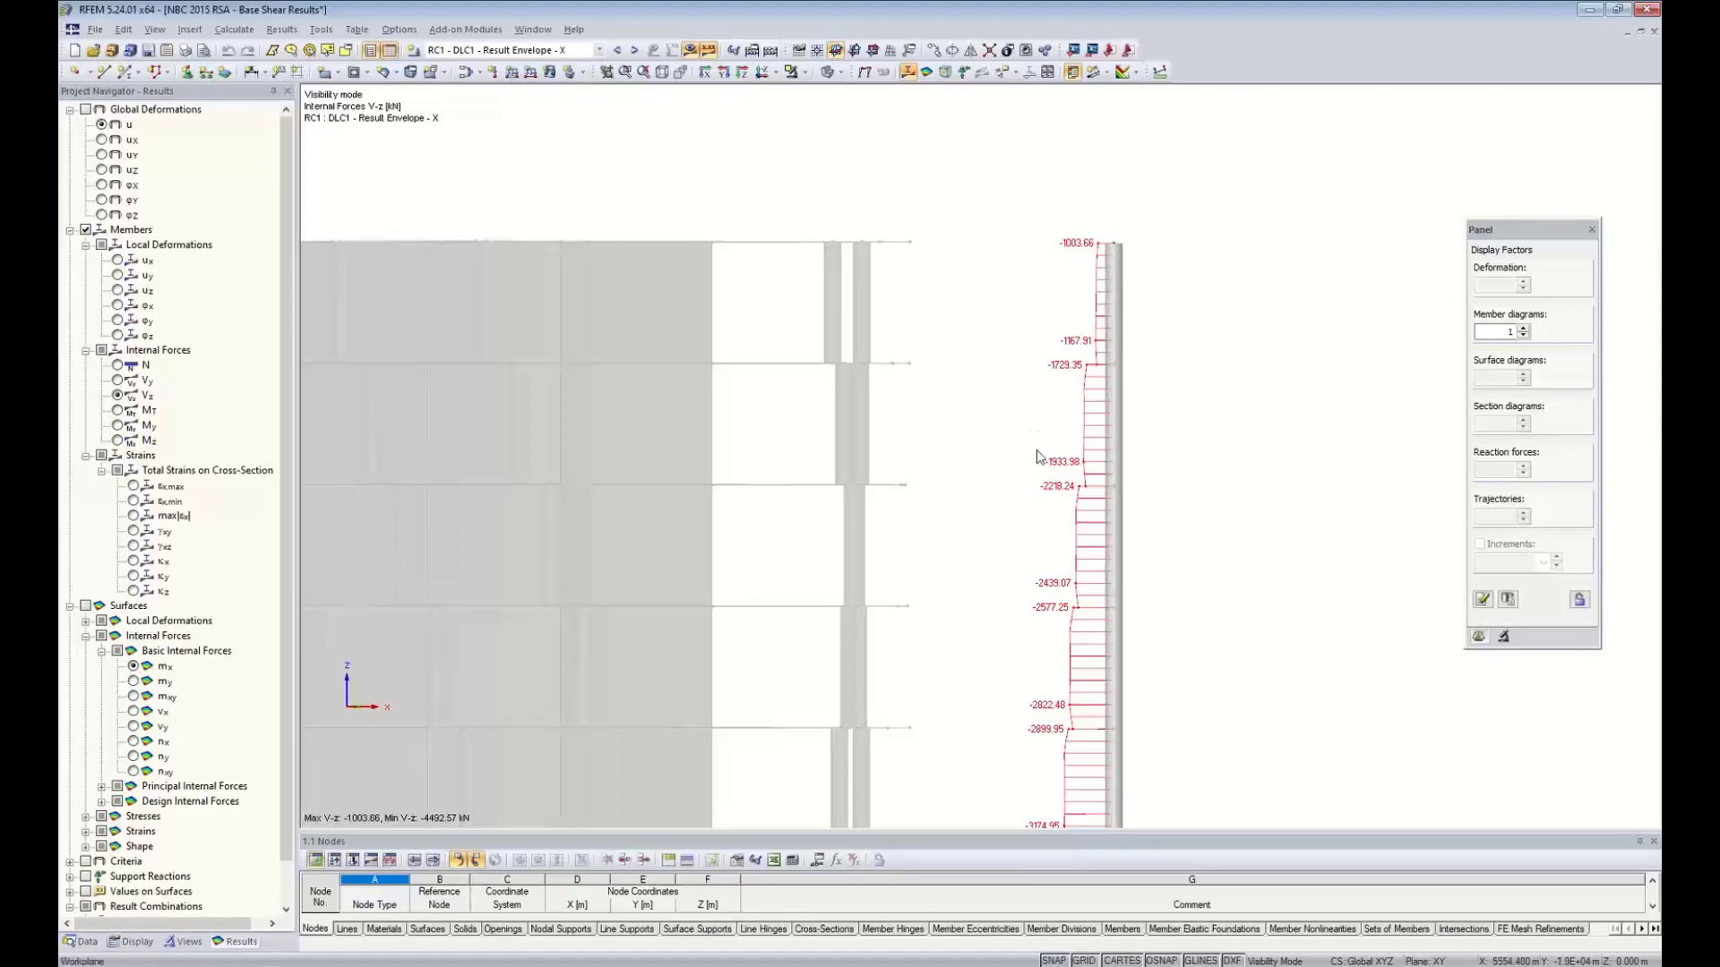
middle_drag(1021, 527, 1050, 530)
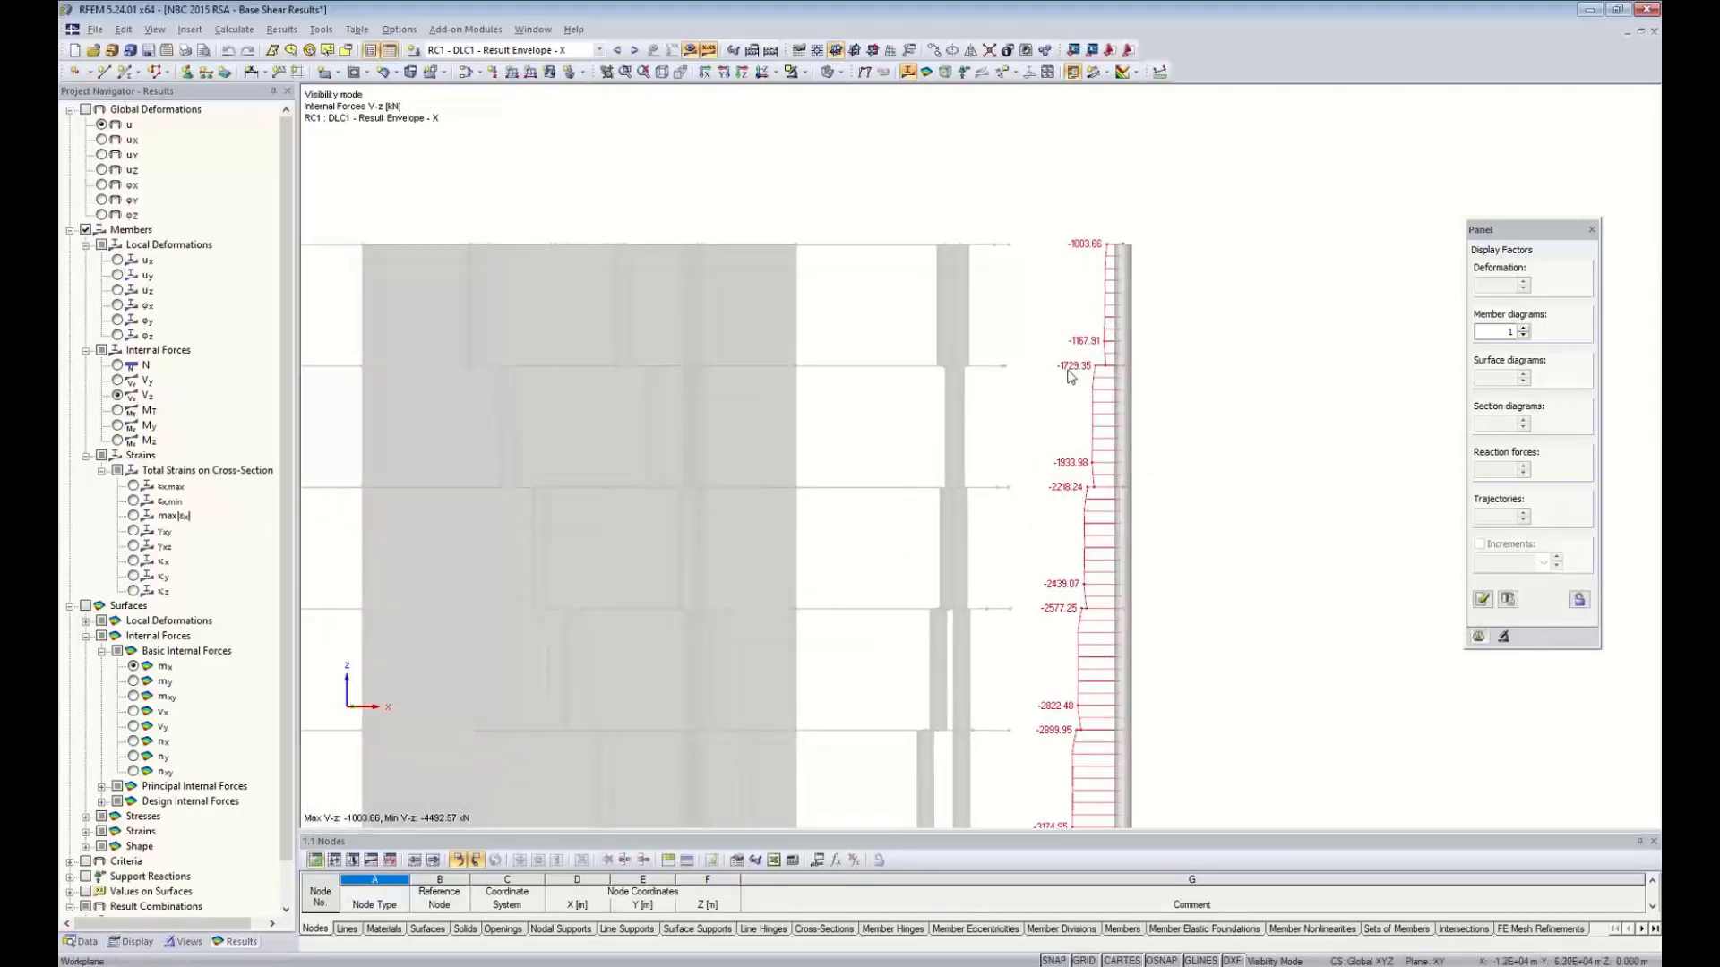
scroll(1071, 376, down, 5)
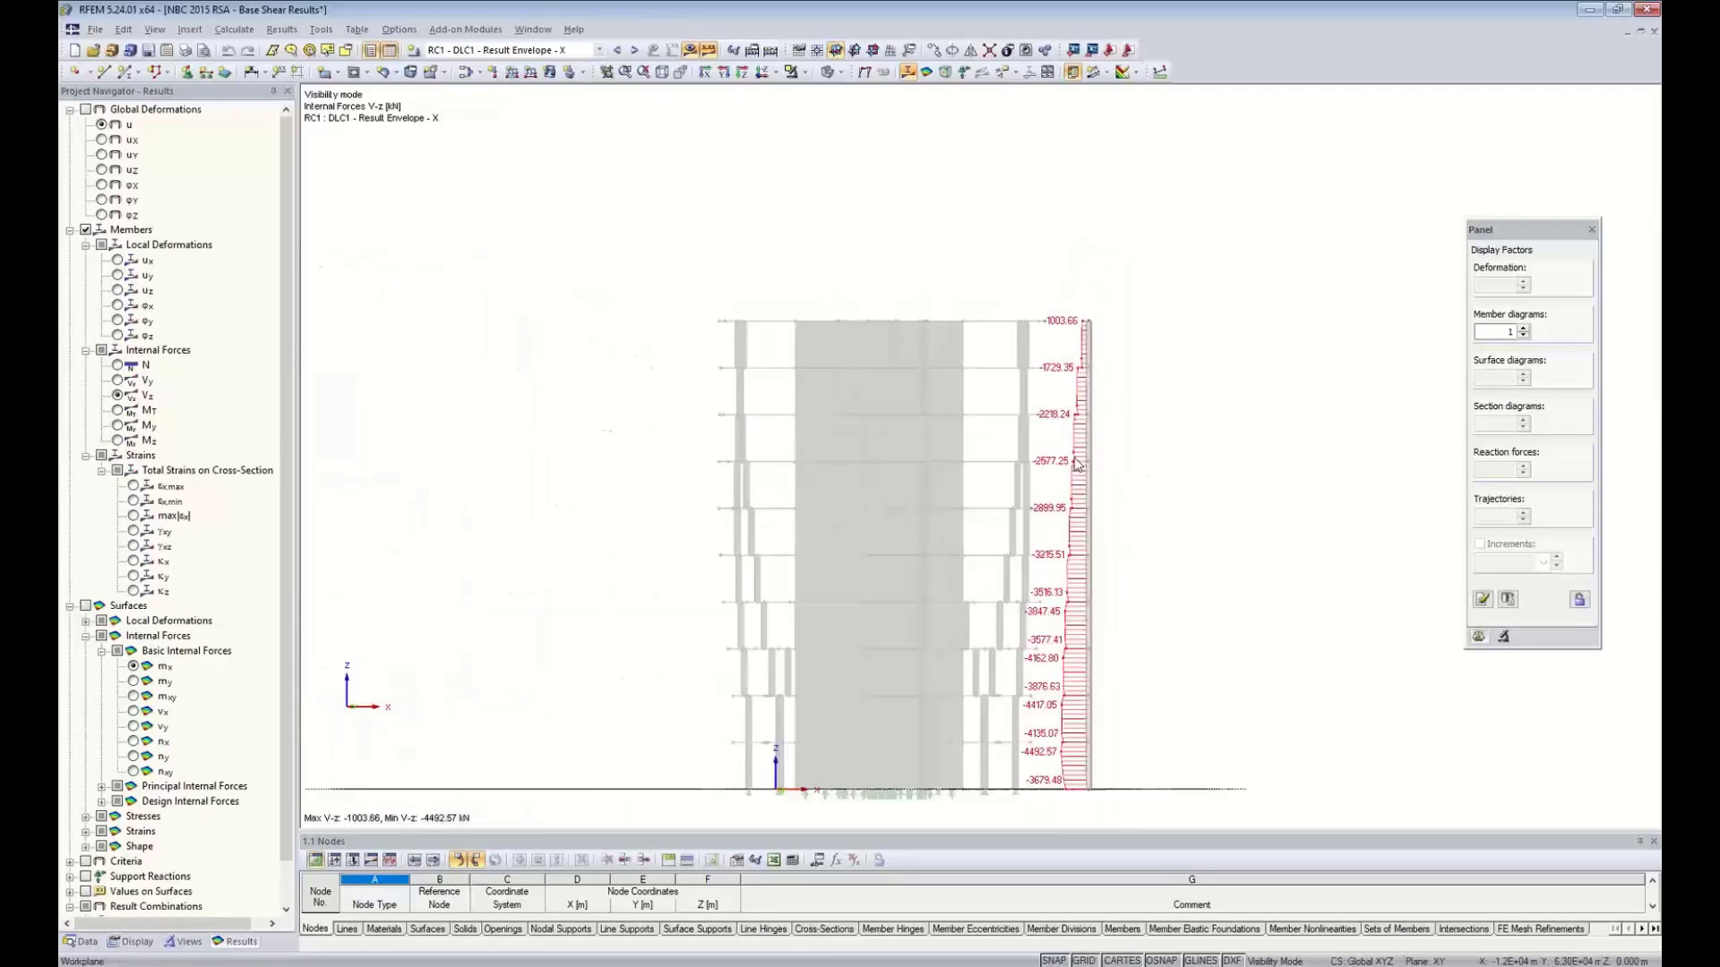
middle_drag(1073, 562, 1055, 484)
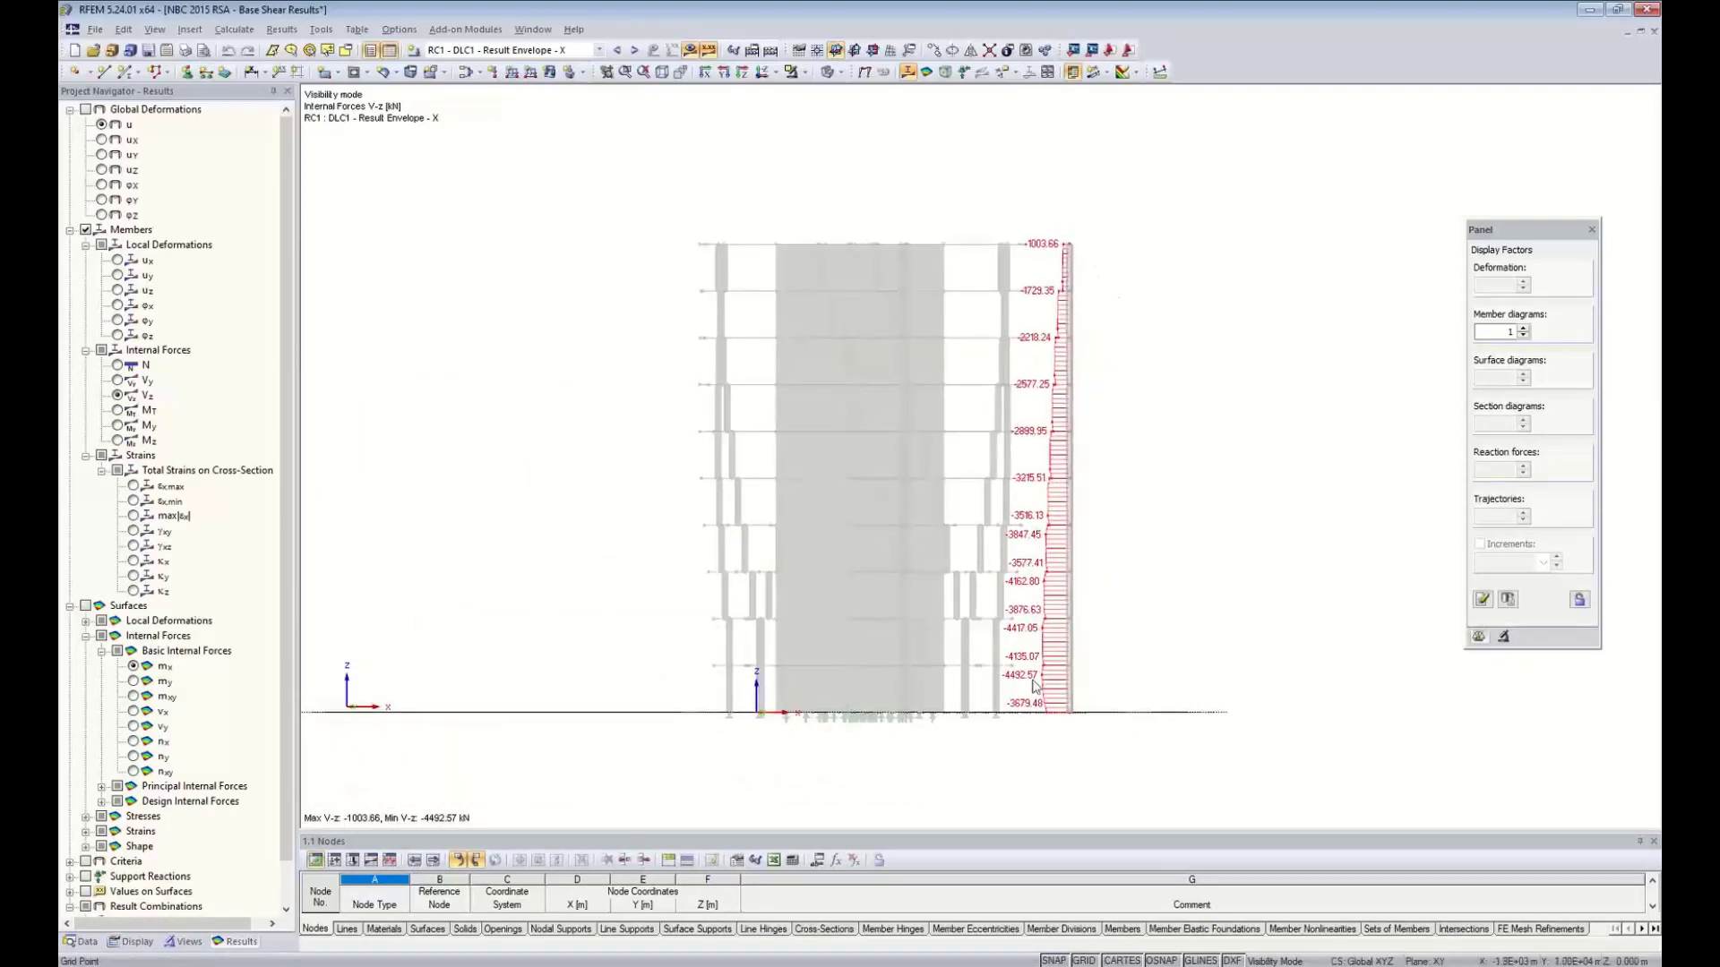
scroll(1051, 723, up, 3)
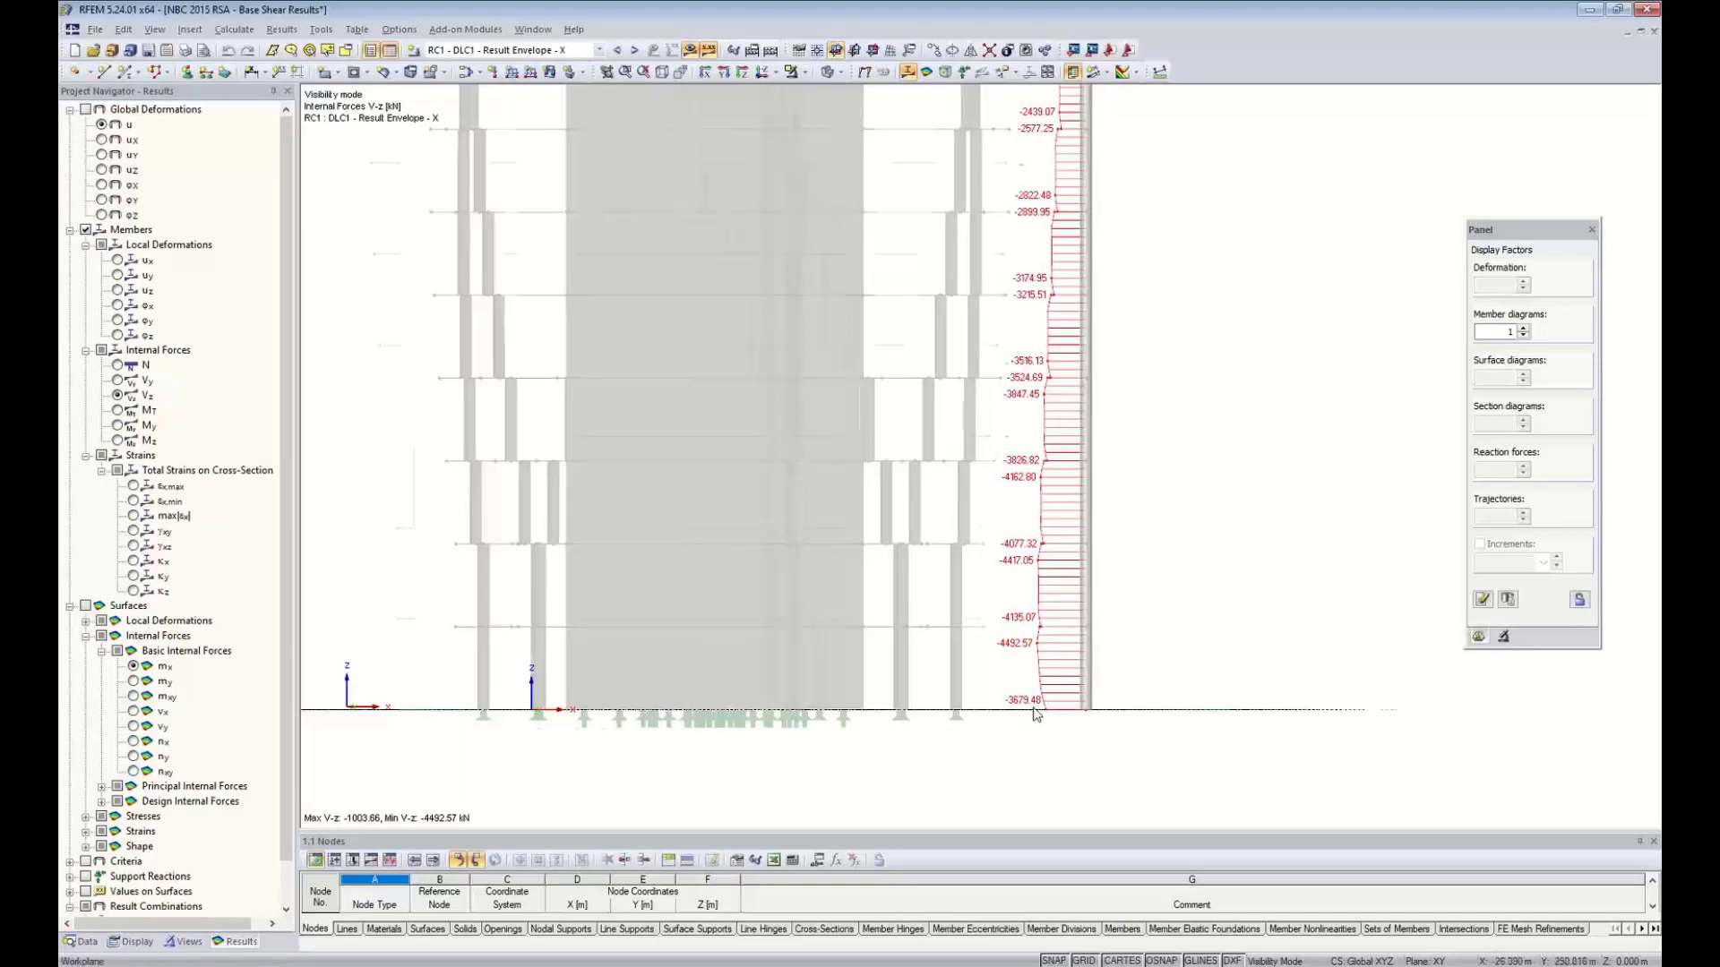
scroll(1016, 719, up, 1)
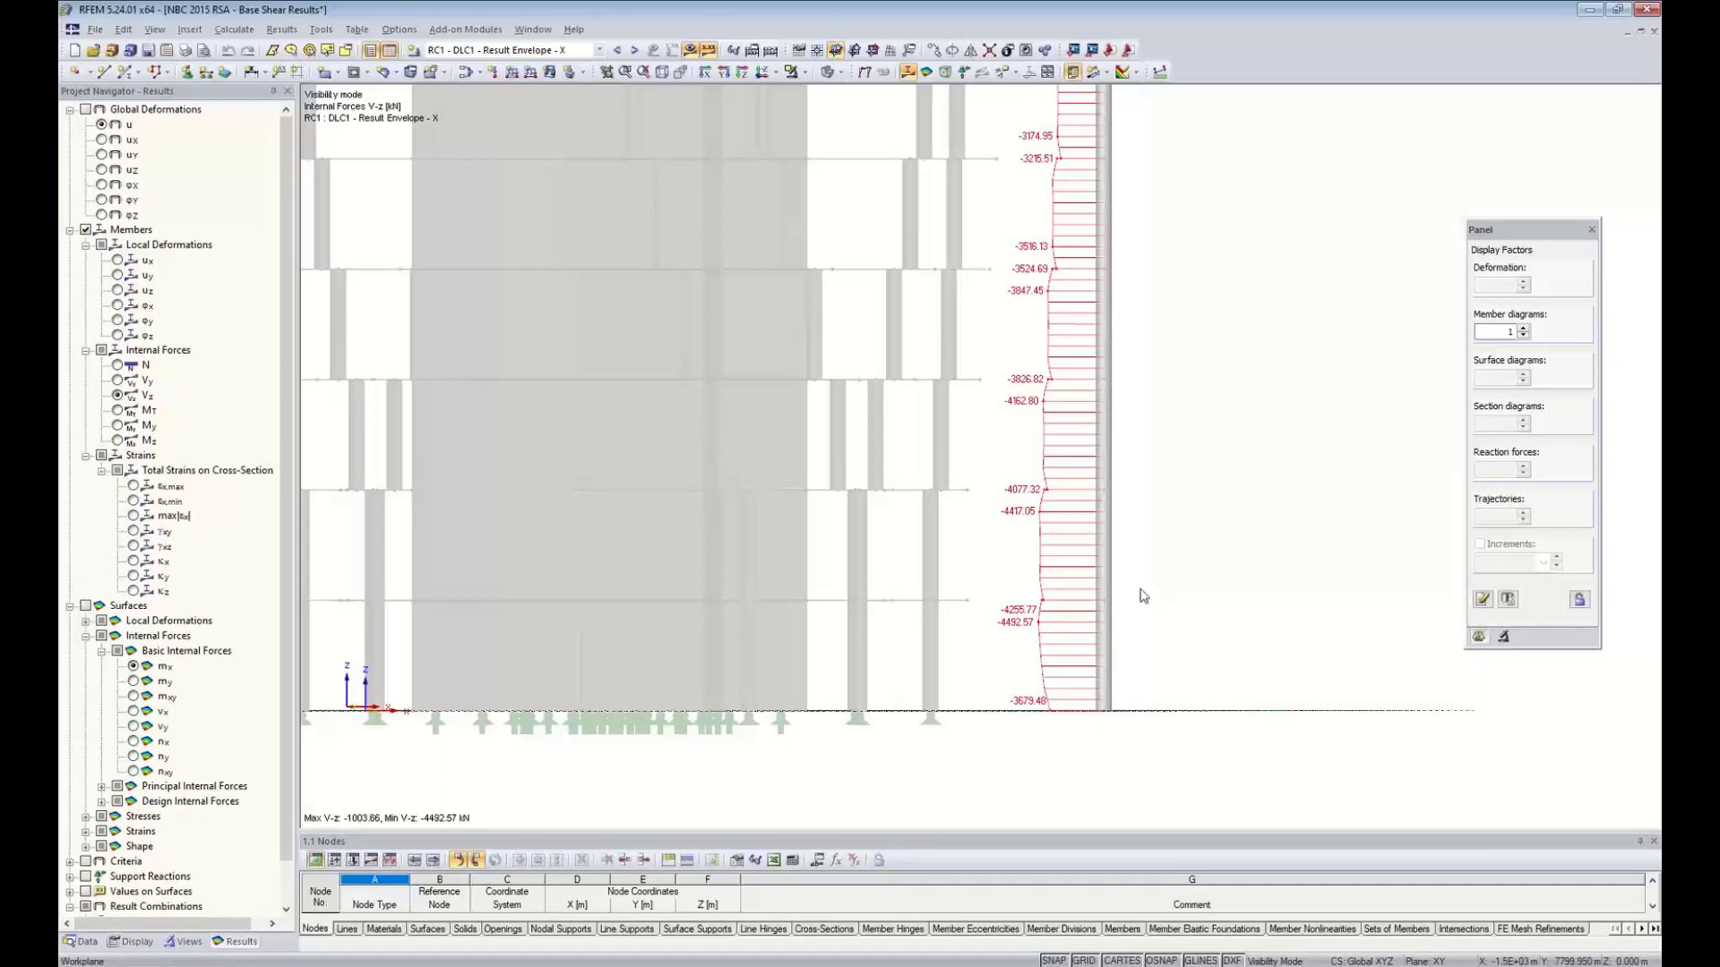
scroll(1144, 596, down, 5)
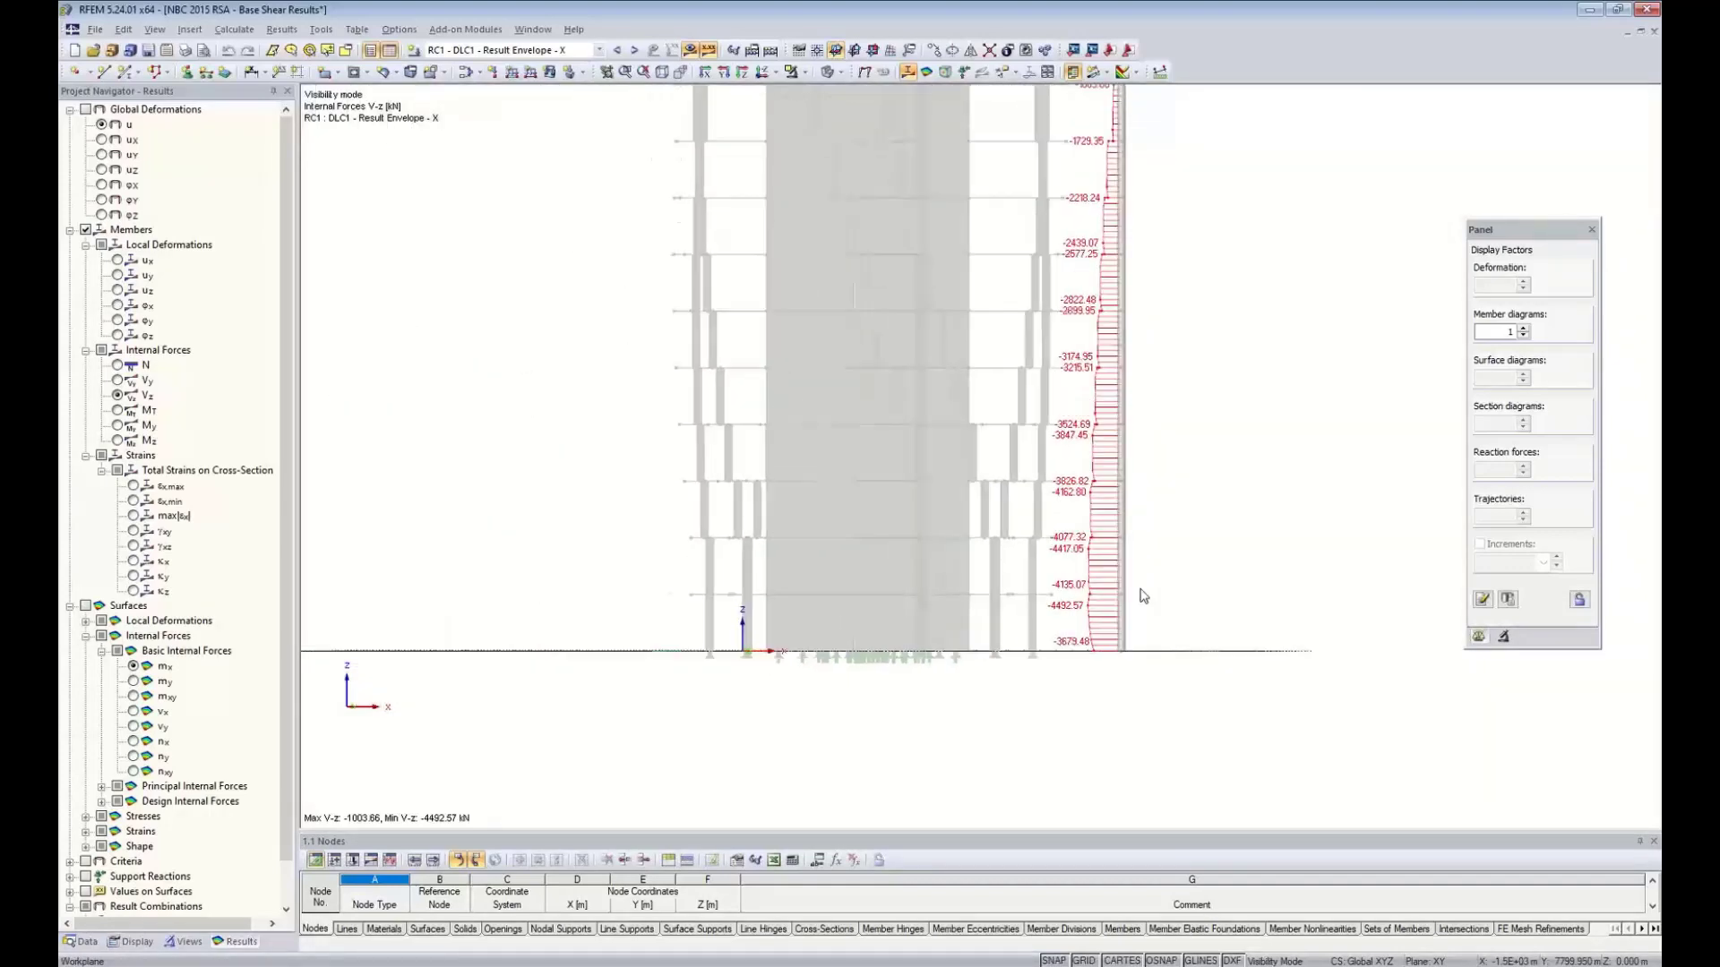
scroll(1144, 595, down, 3)
ctrl+middle_drag(1212, 583, 1069, 643)
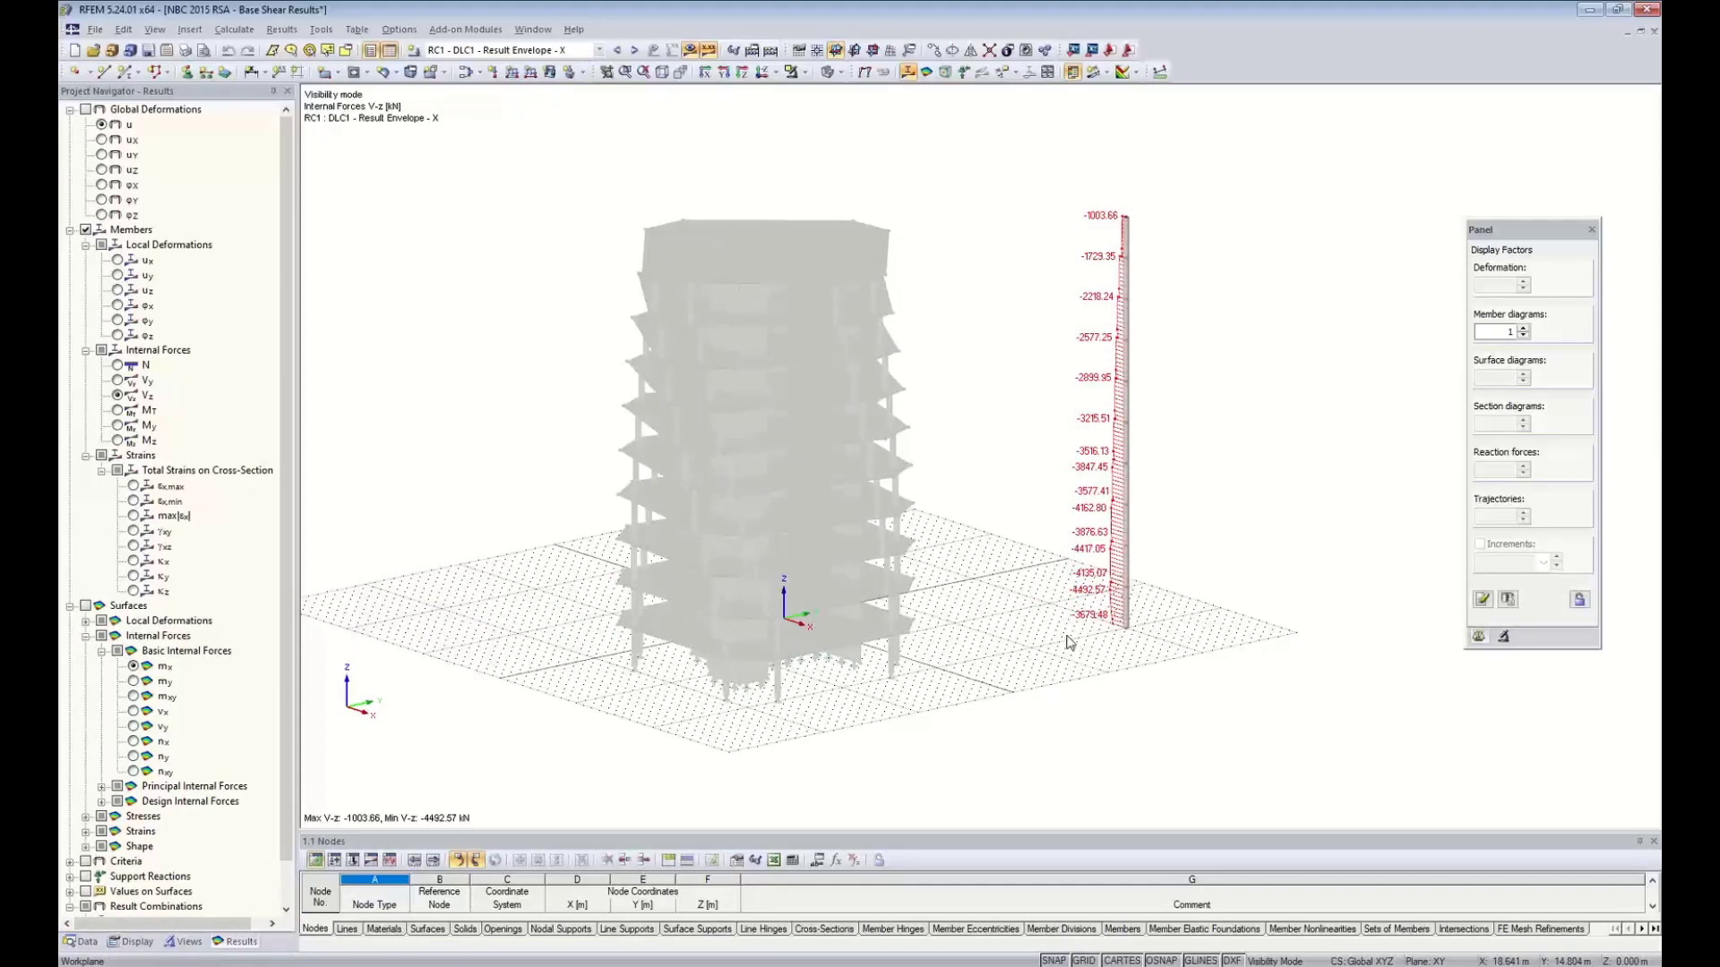
Switch to the presentation slide NBC 2015 Base Shear Consideration
key(super+Tab)
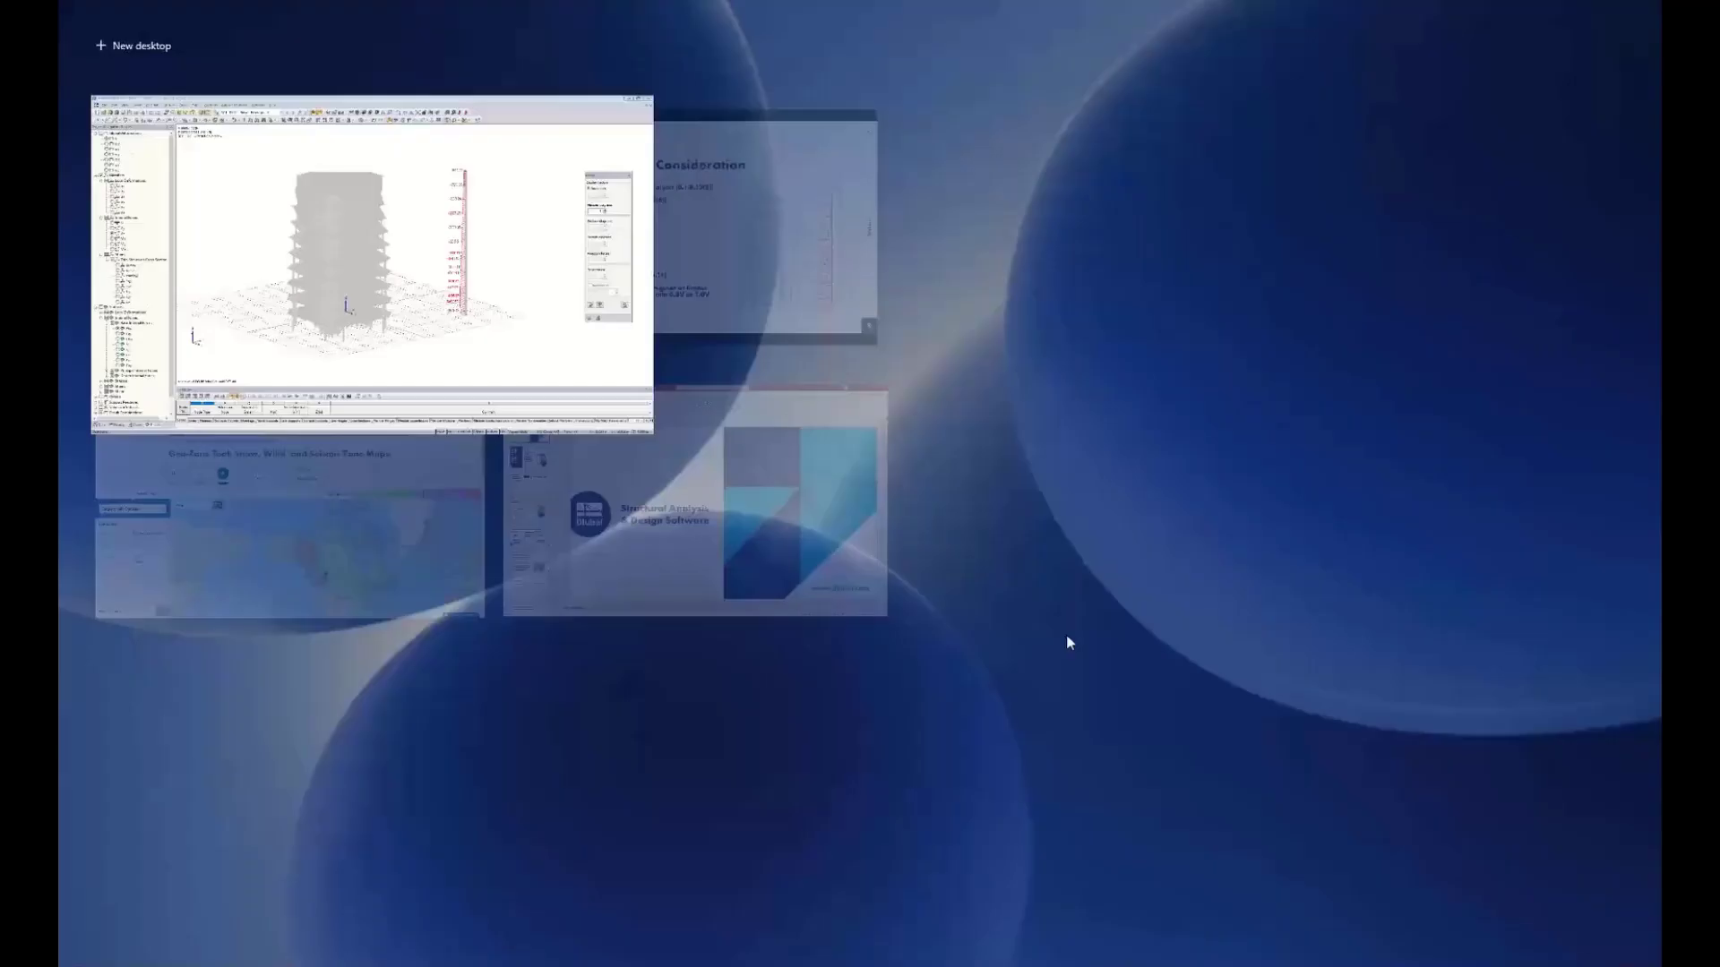
click(758, 230)
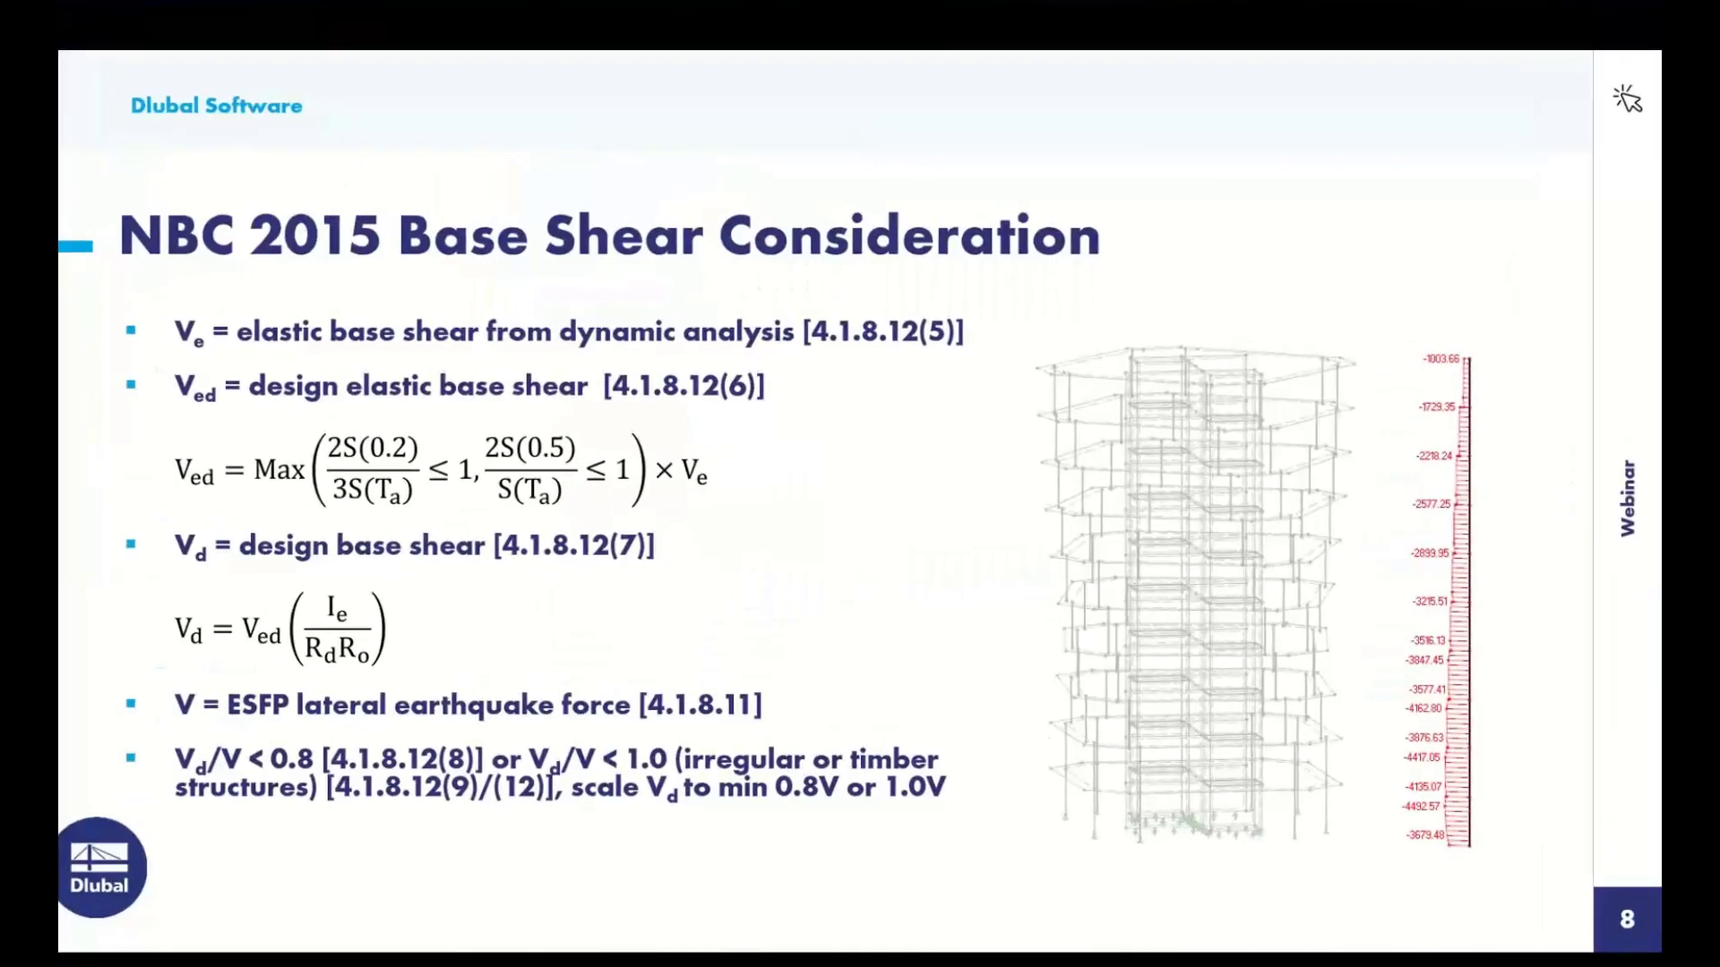
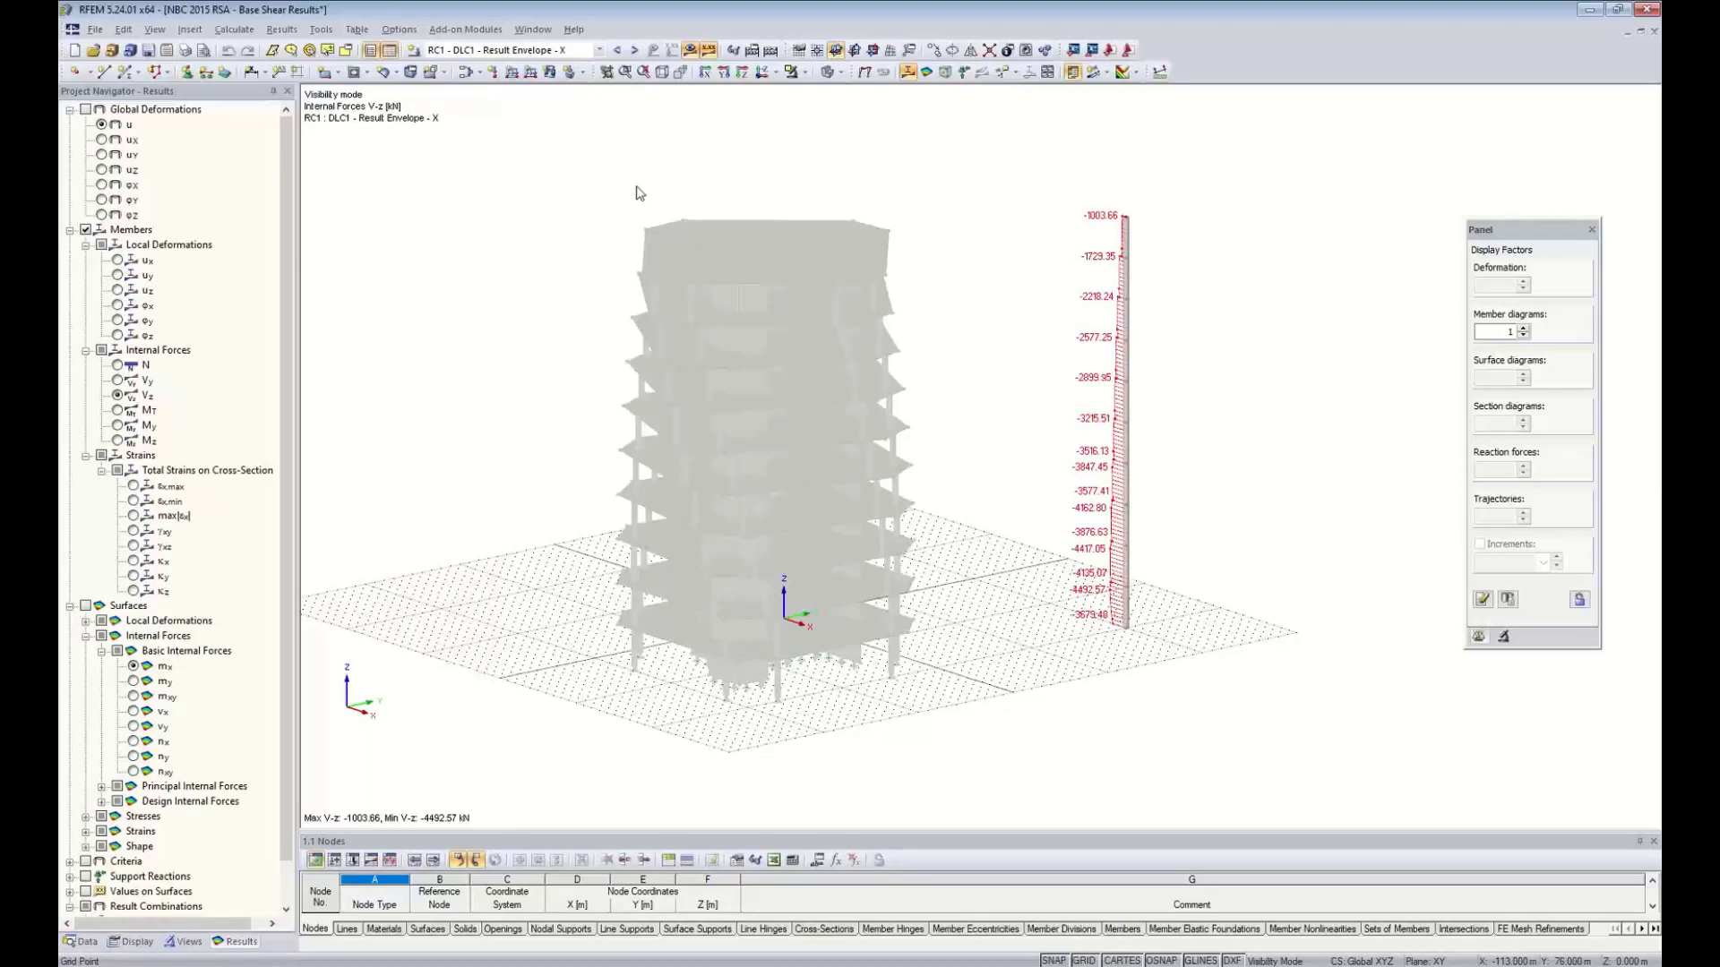
Return to RFEM, open RF-DYNAM Pro and copy the Design response spectrum, describing the copy as Elastic
click(470, 33)
mouse_move(538, 147)
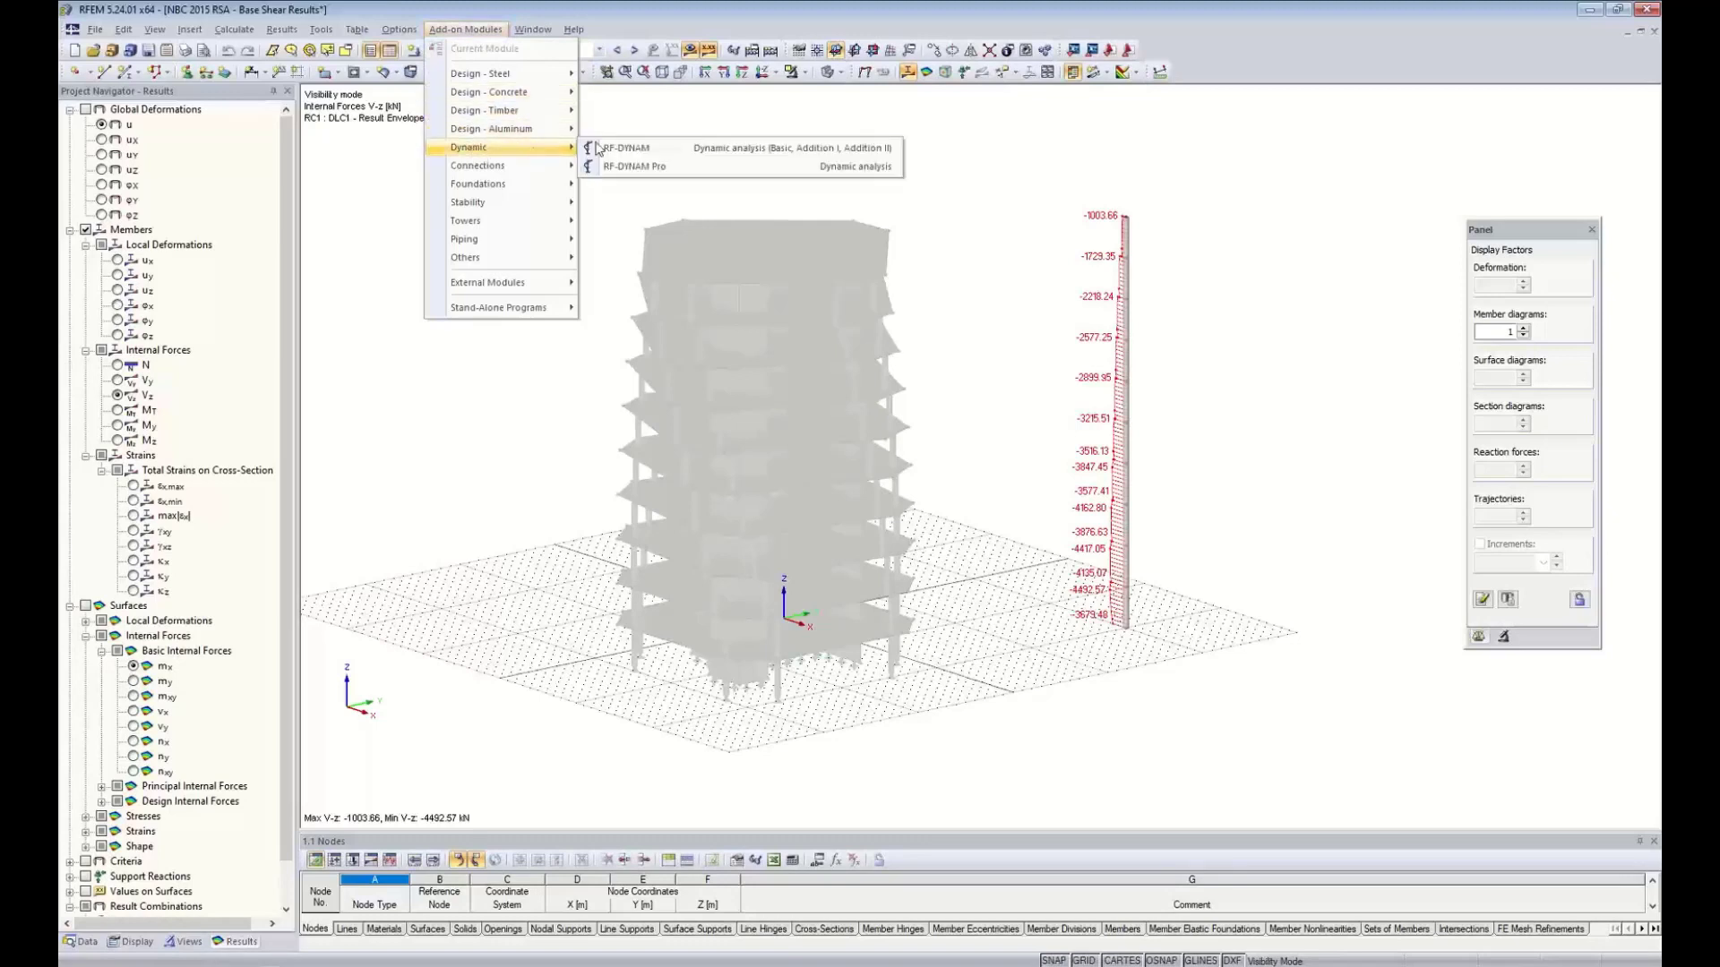
click(633, 169)
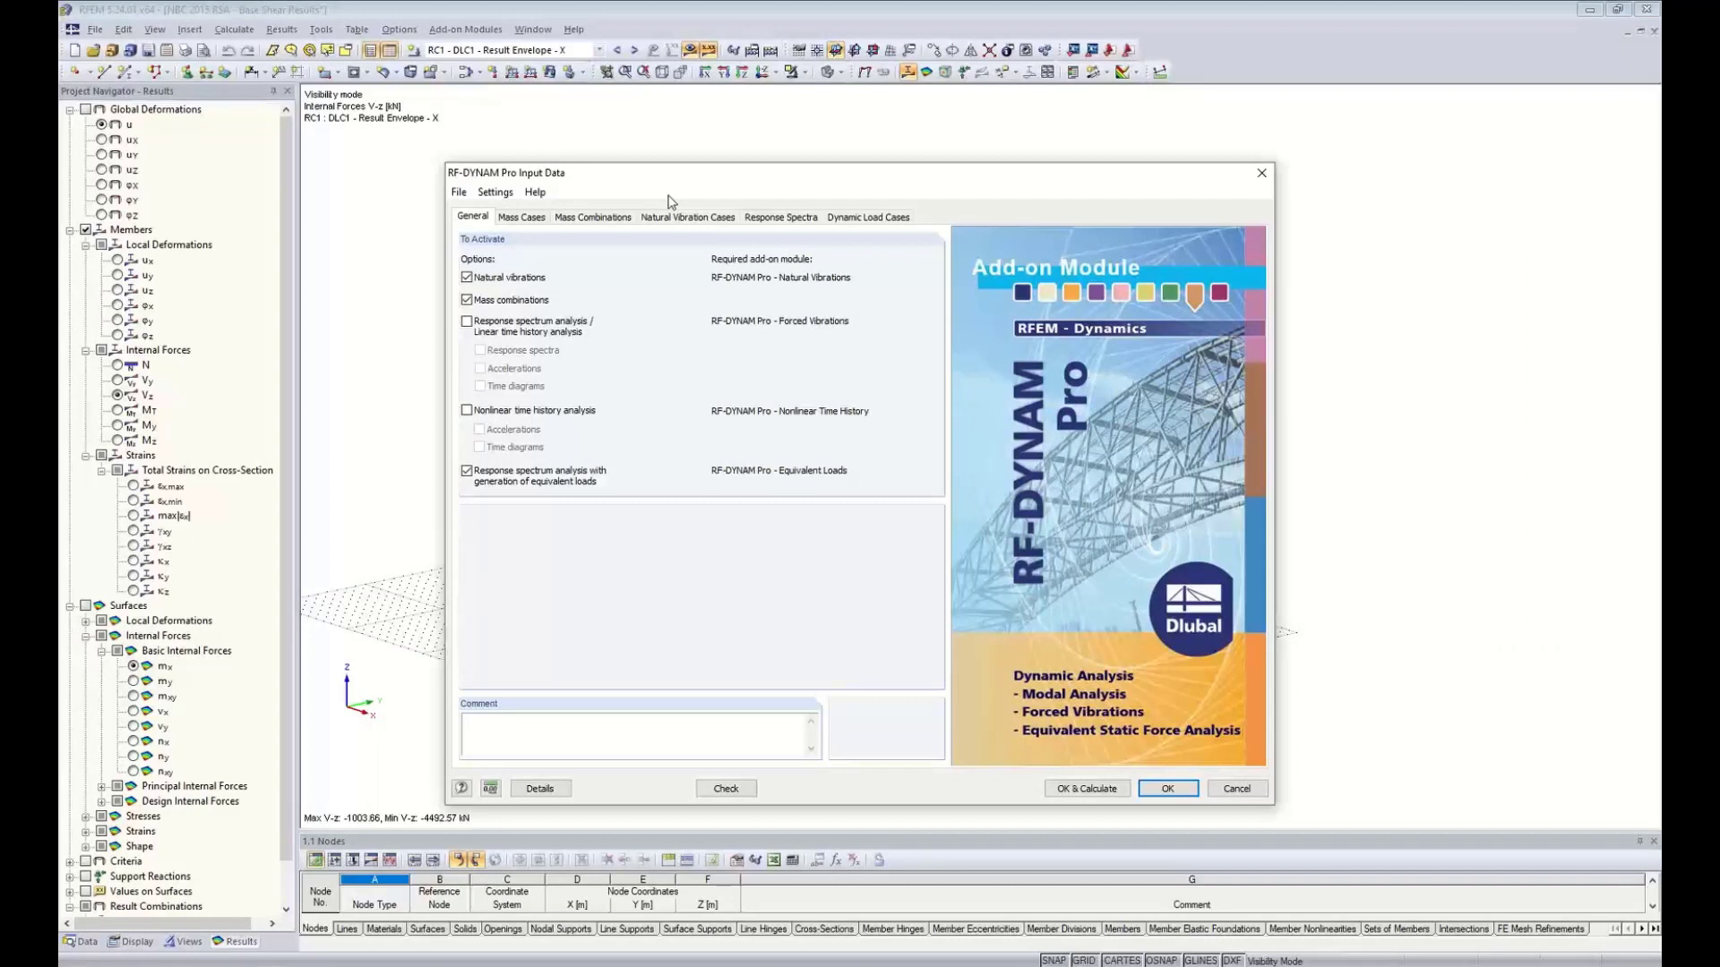
click(768, 223)
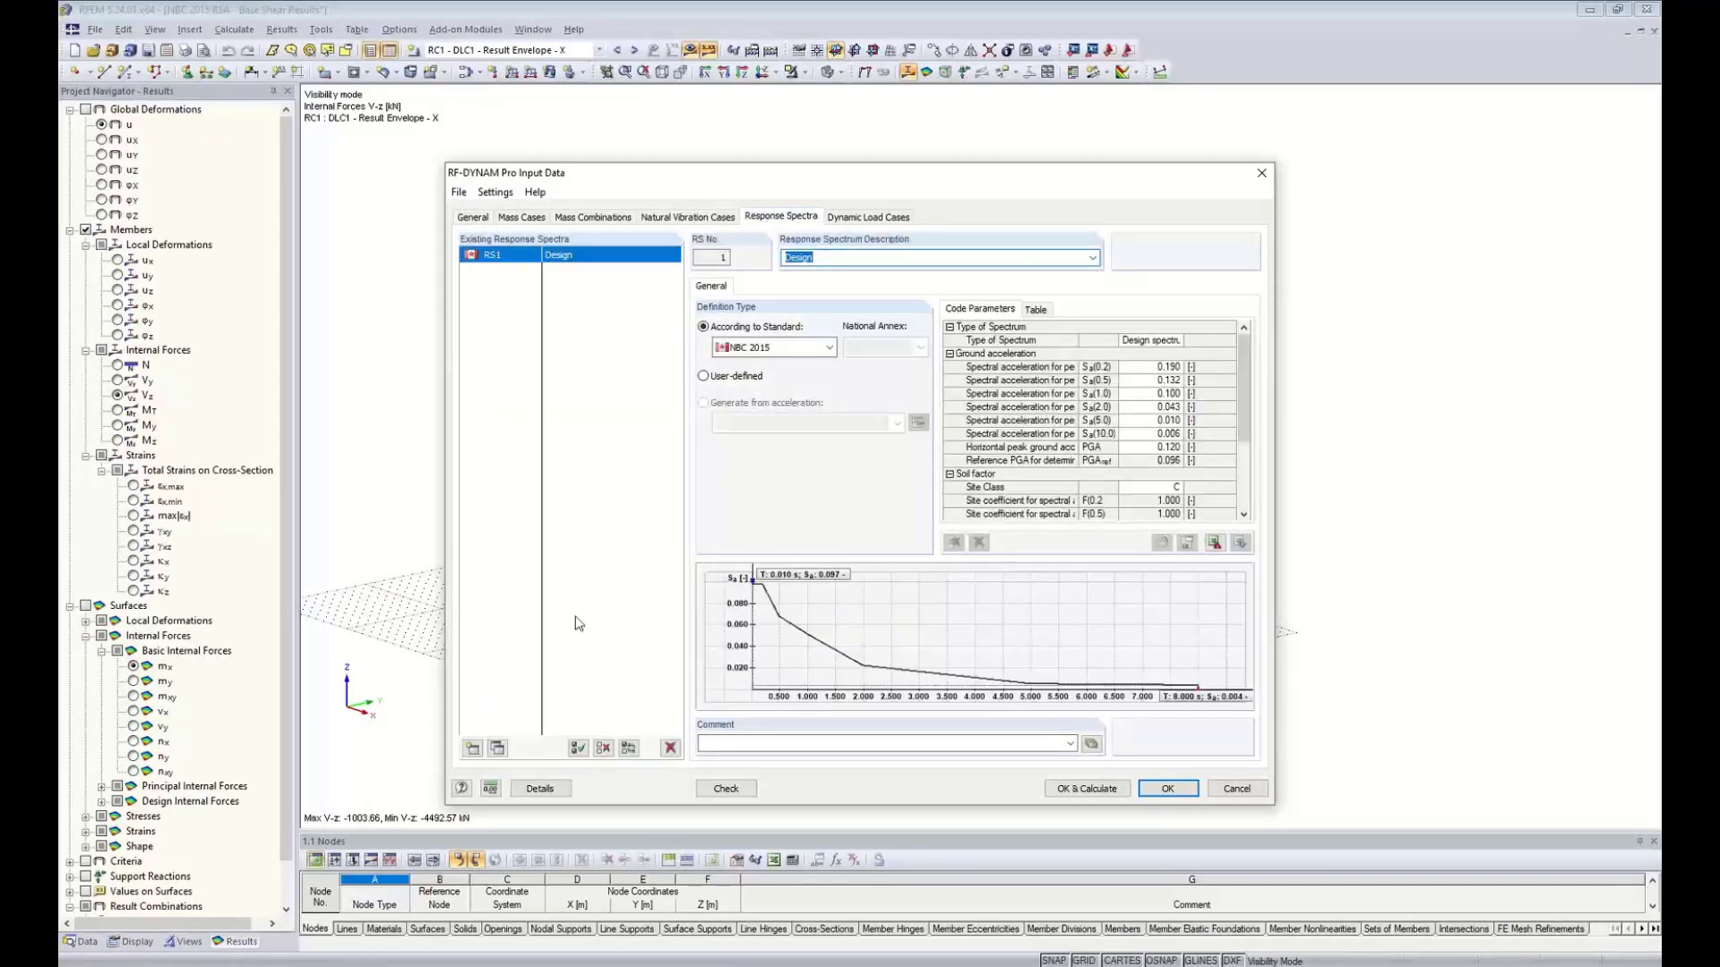
click(497, 748)
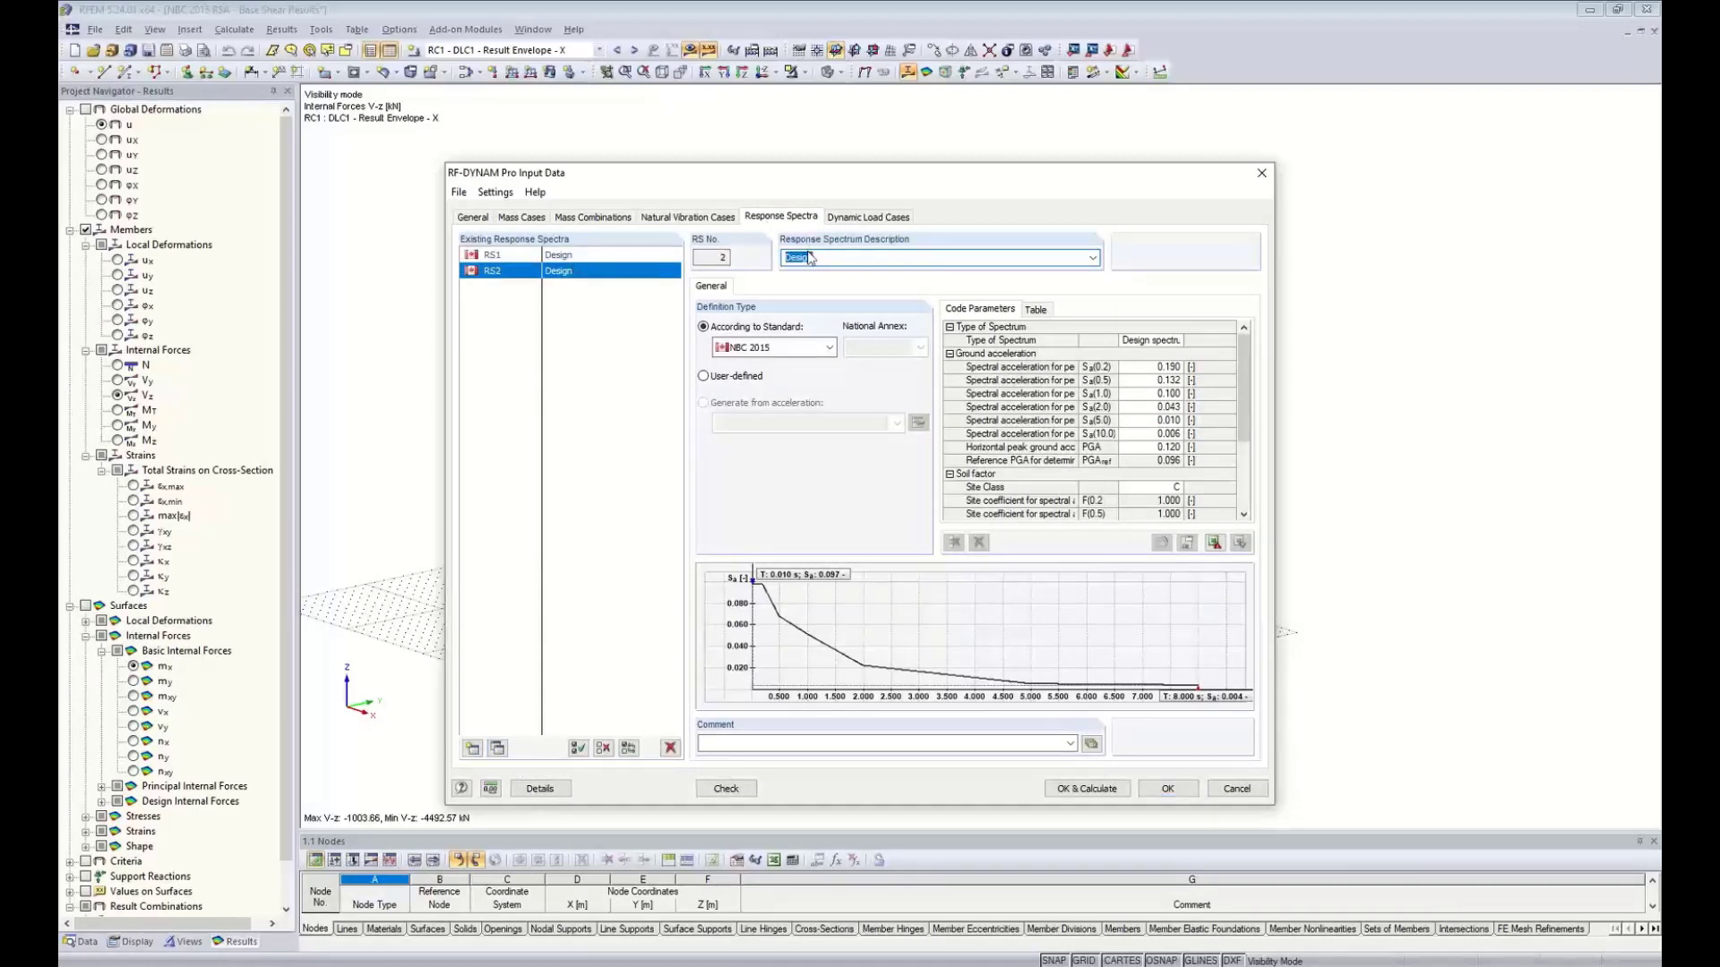
text(Elastic)
Set the Elastic spectrum's type to Elastic response spectrum and review its ground acceleration and soil factor parameters
click(1165, 341)
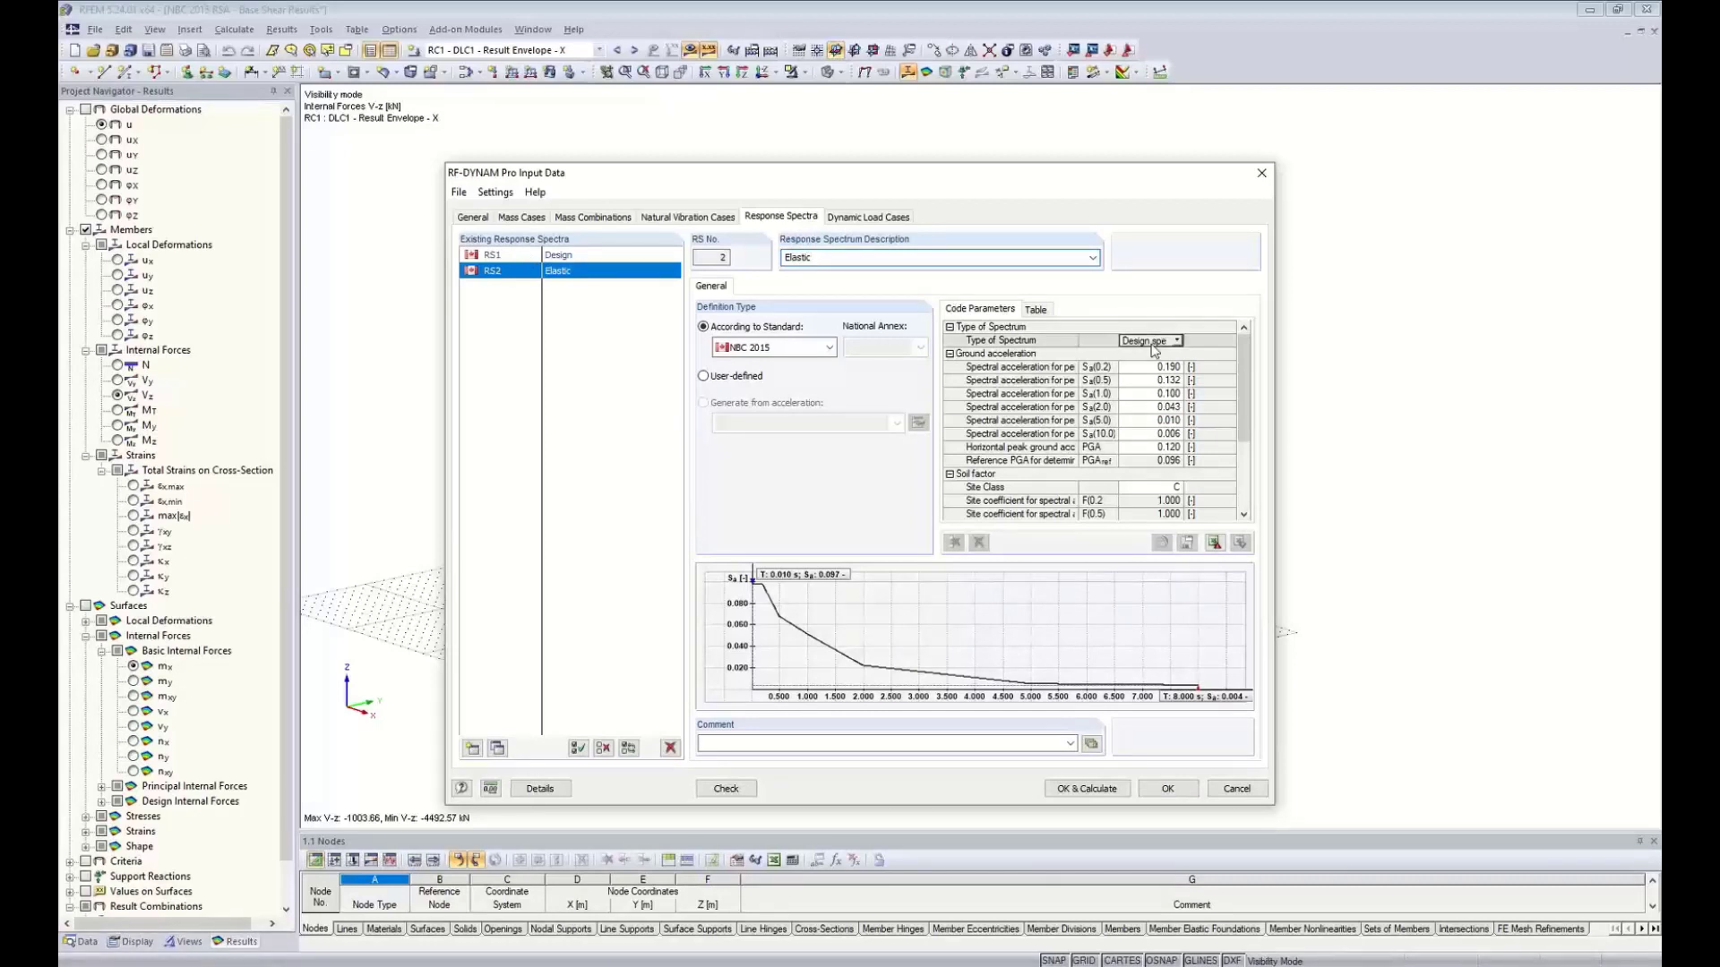
click(1178, 341)
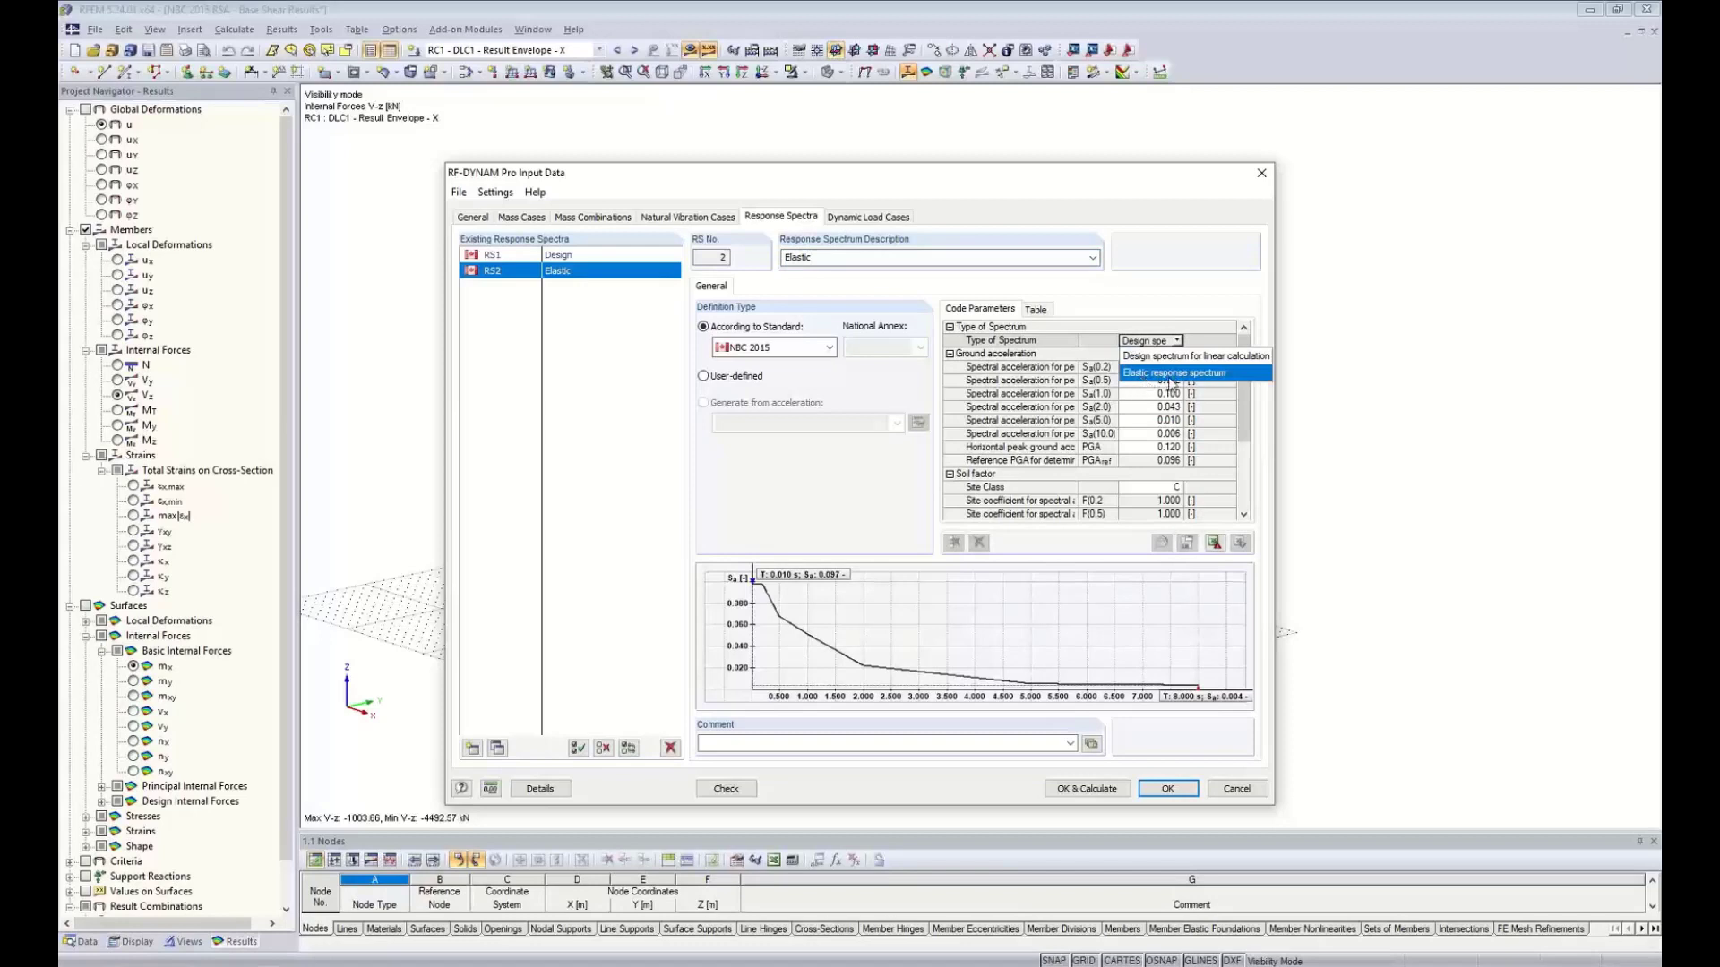
click(1170, 374)
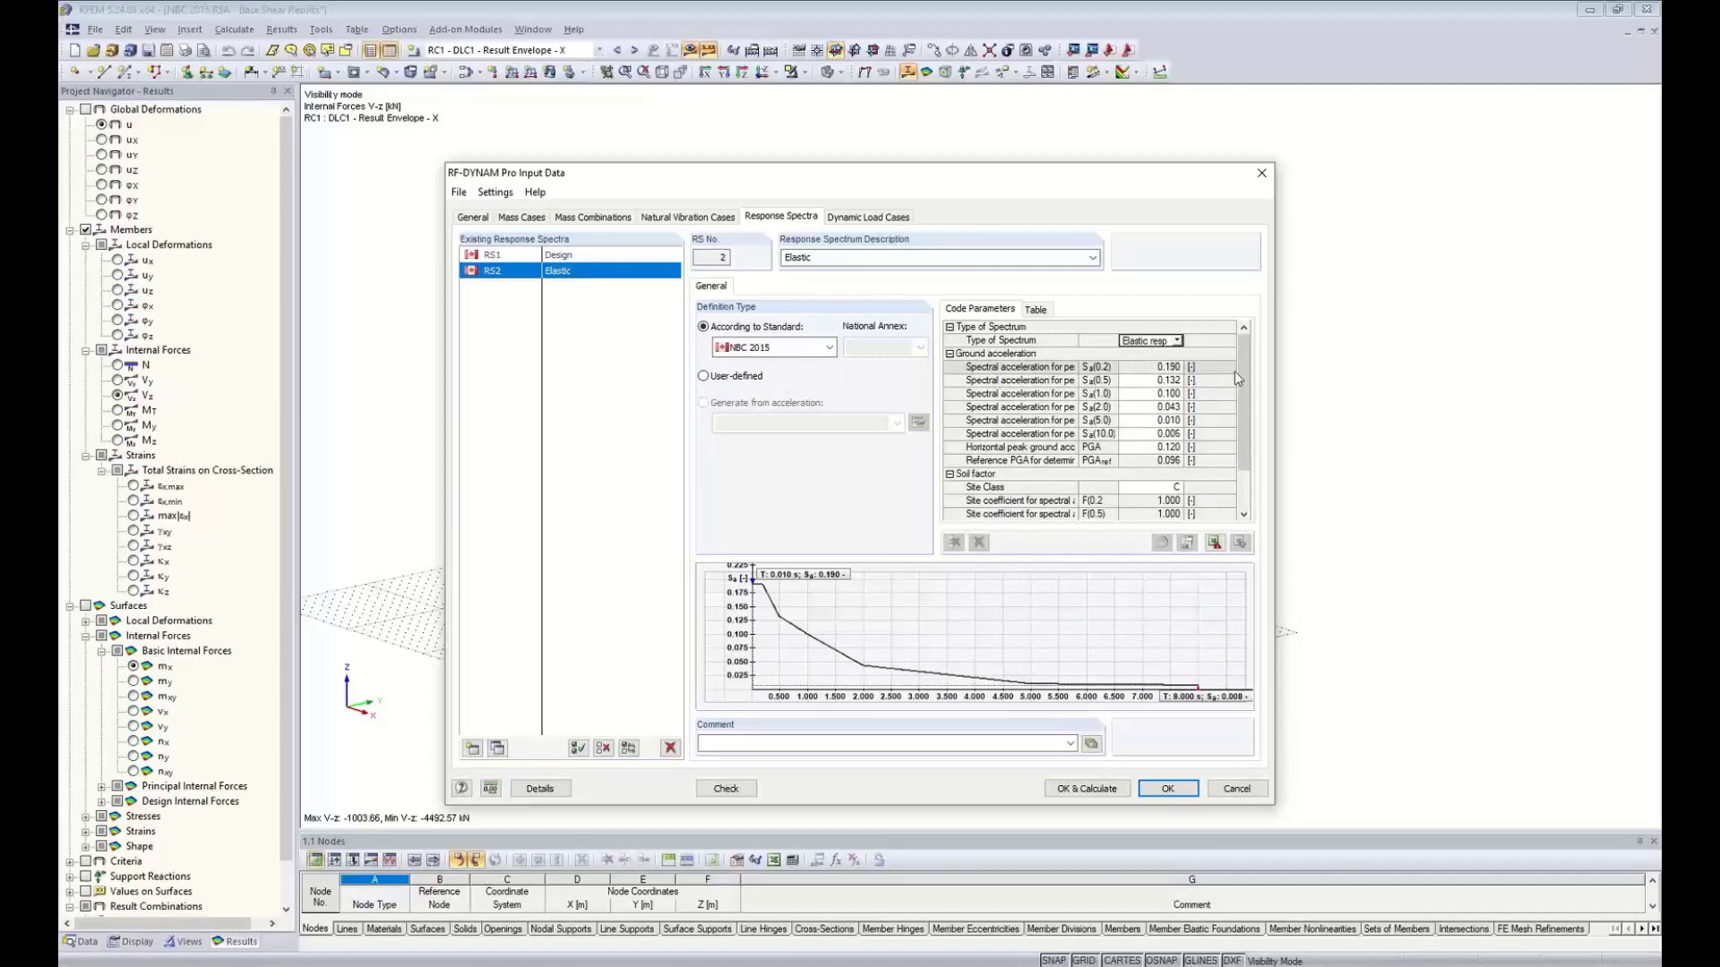
drag(1240, 378, 1238, 429)
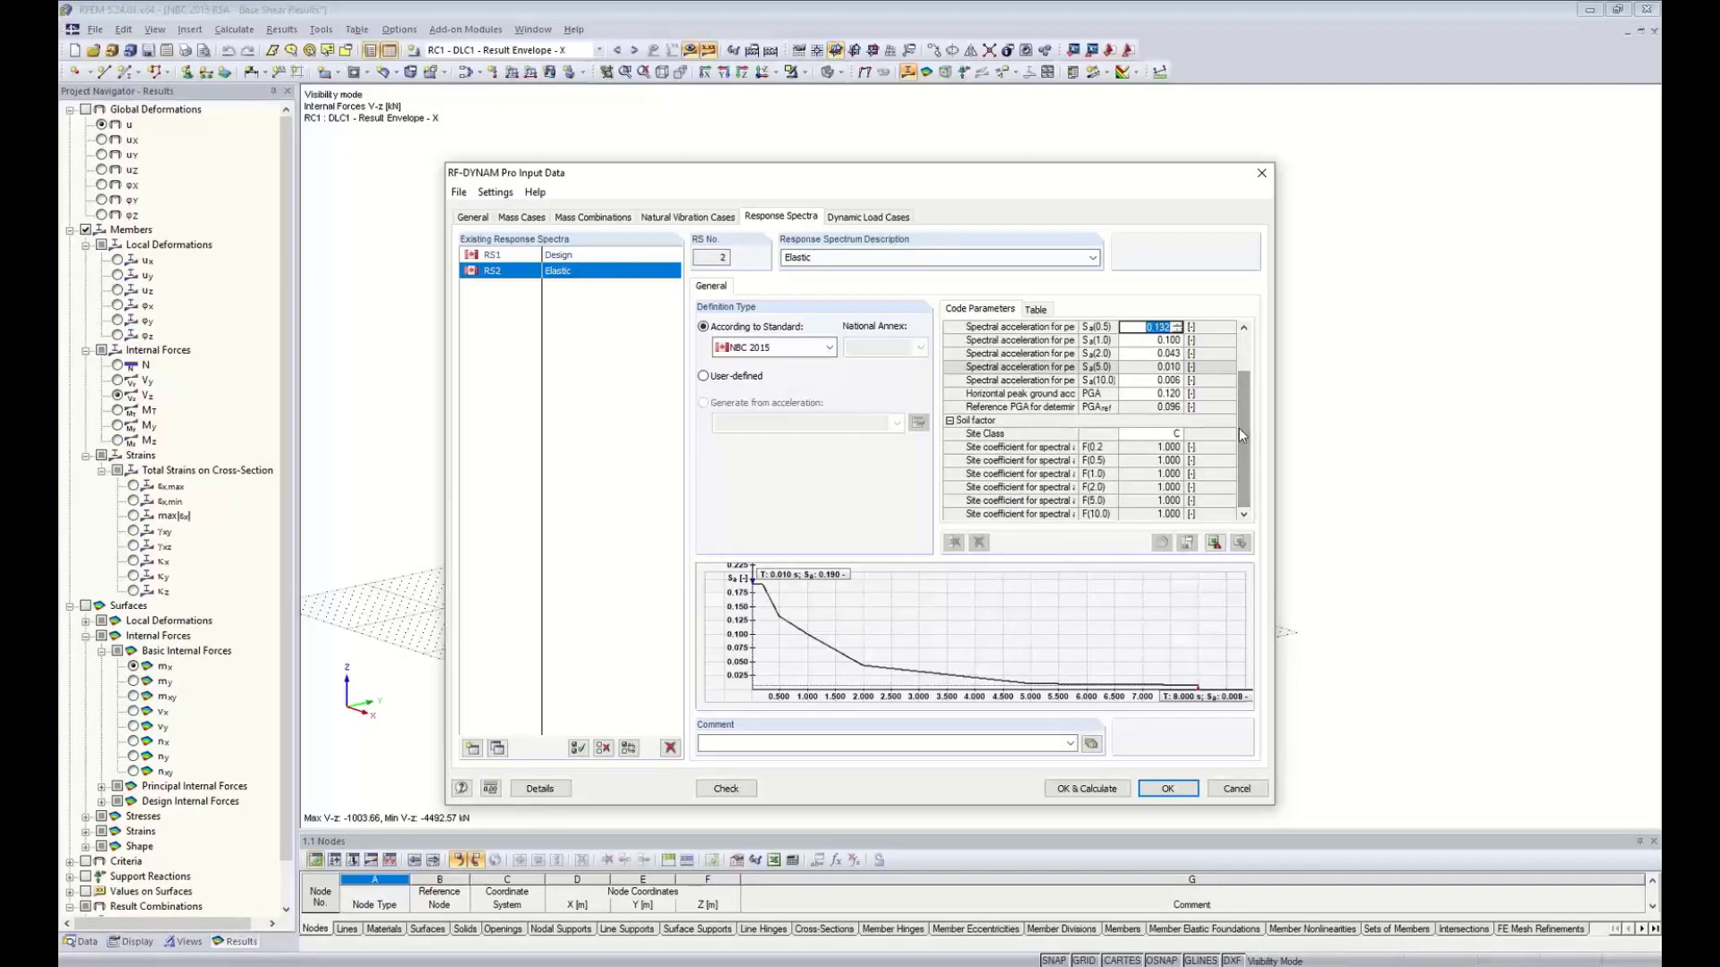
drag(1240, 440, 1238, 385)
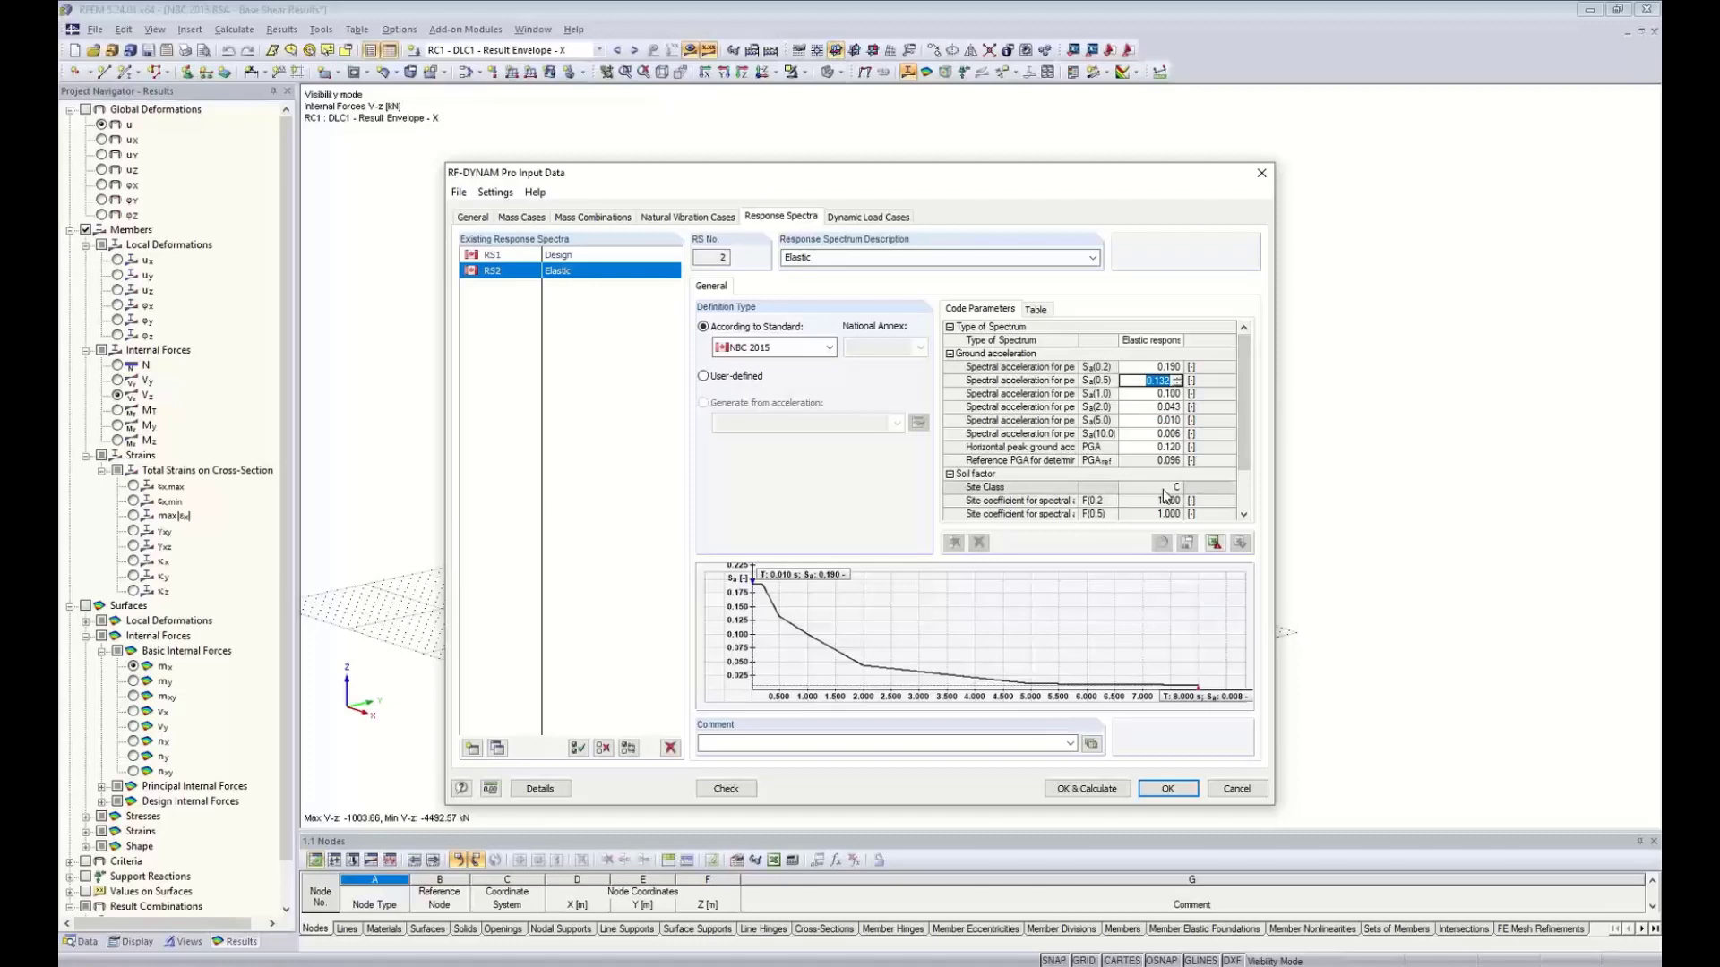
Copy the dynamic load case DLC1 and describe the copy as Elastic
click(874, 217)
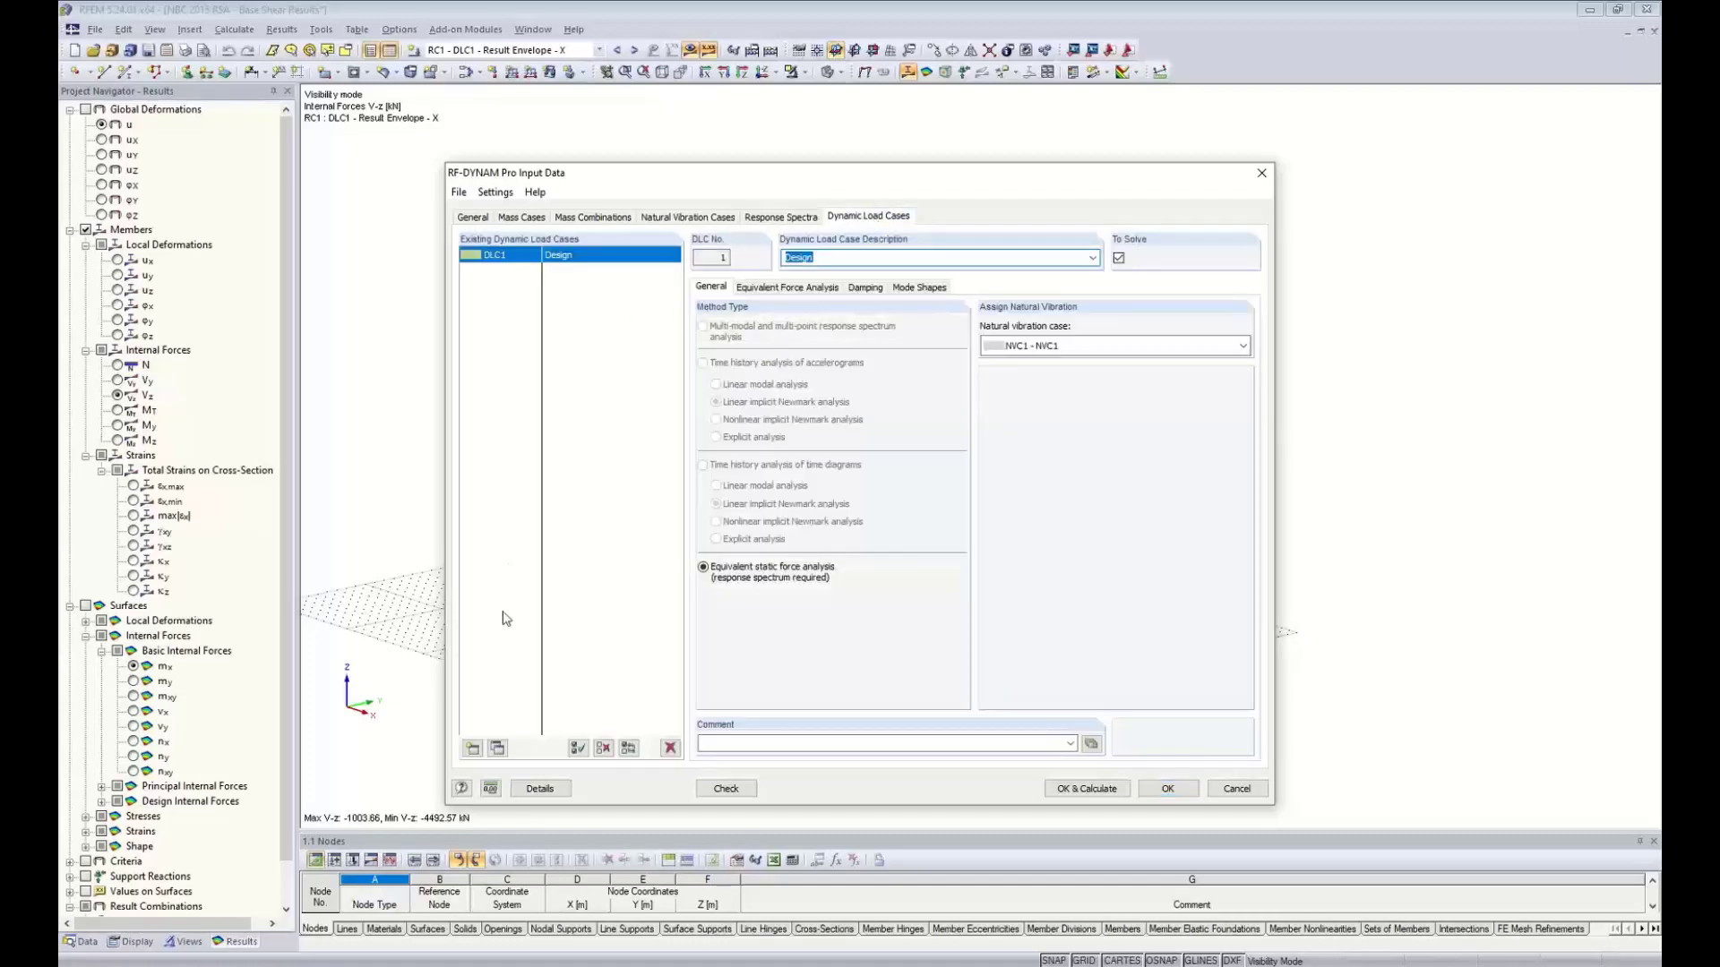
click(497, 747)
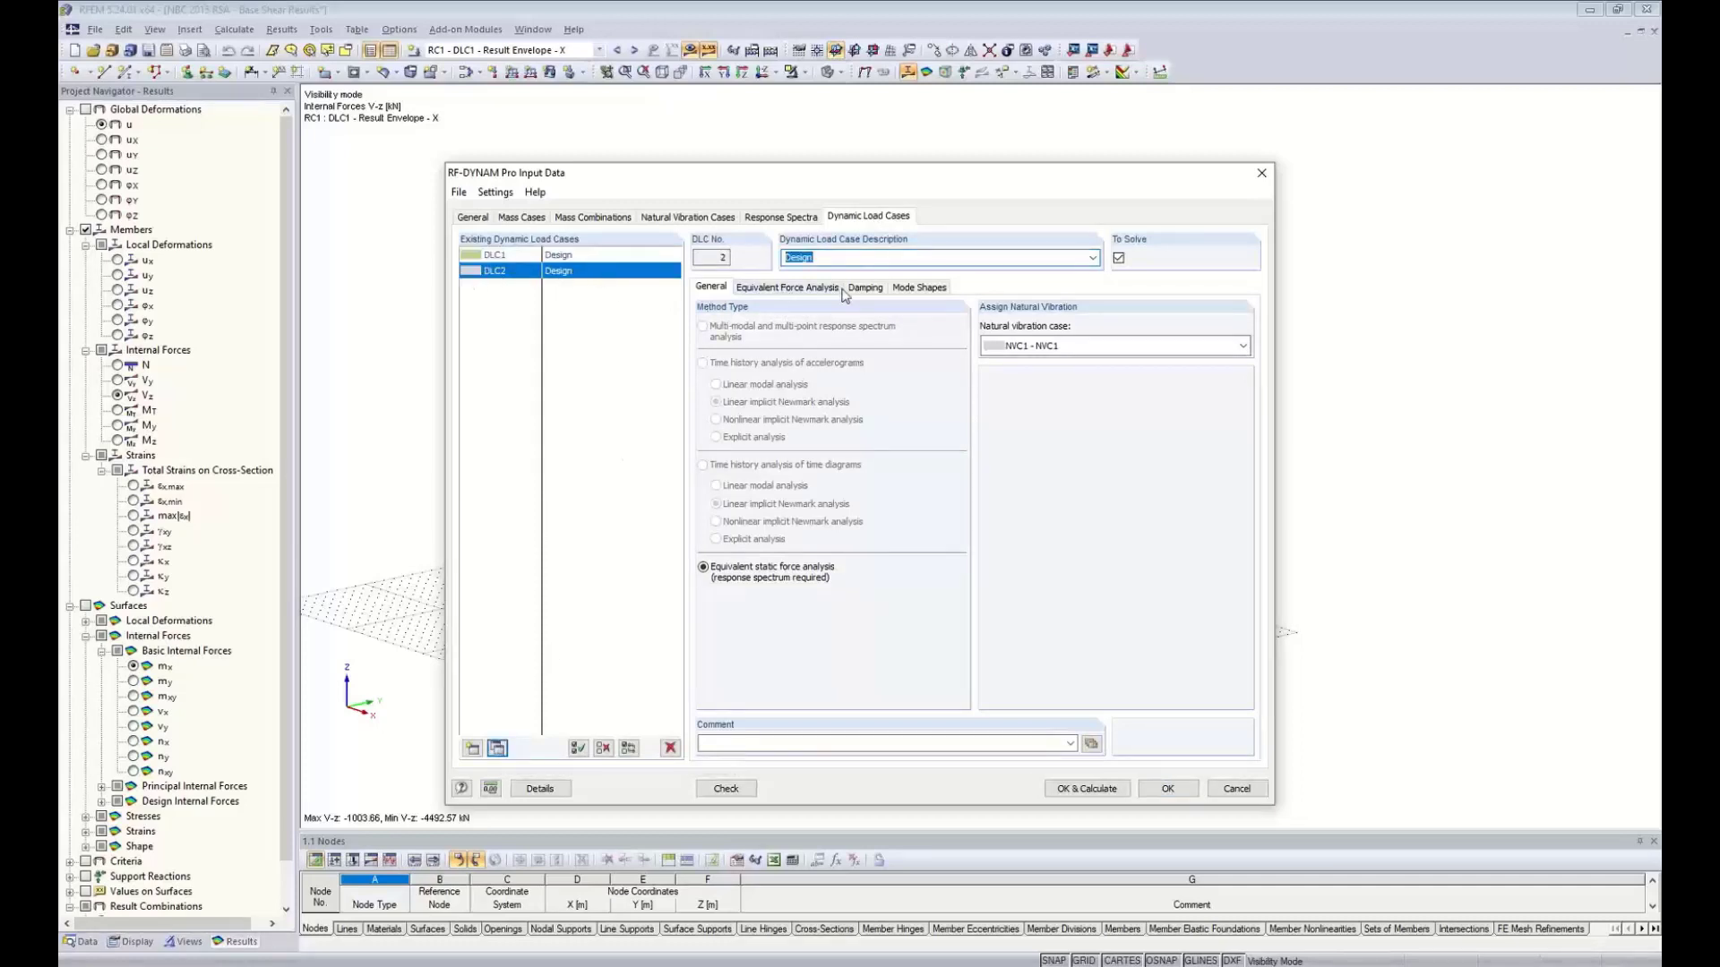
text(Elastic)
Assign response spectrum RS2 - Elastic in the X and Y directions for the equivalent force analysis of DLC2
click(793, 287)
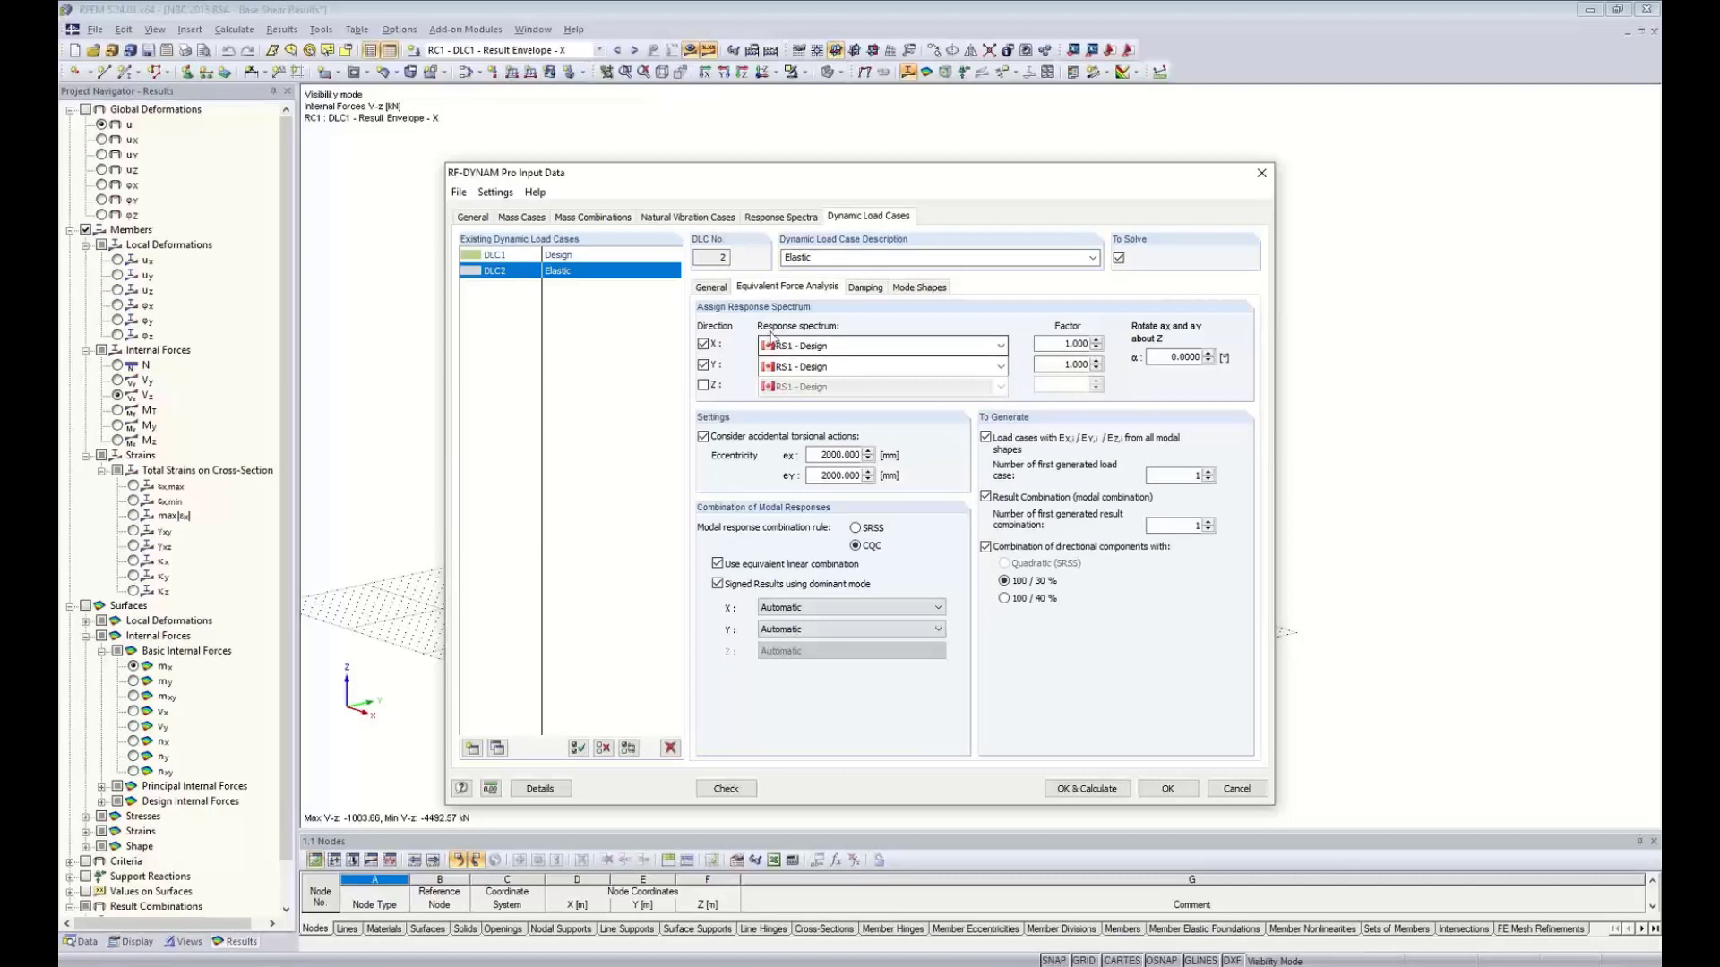
click(842, 346)
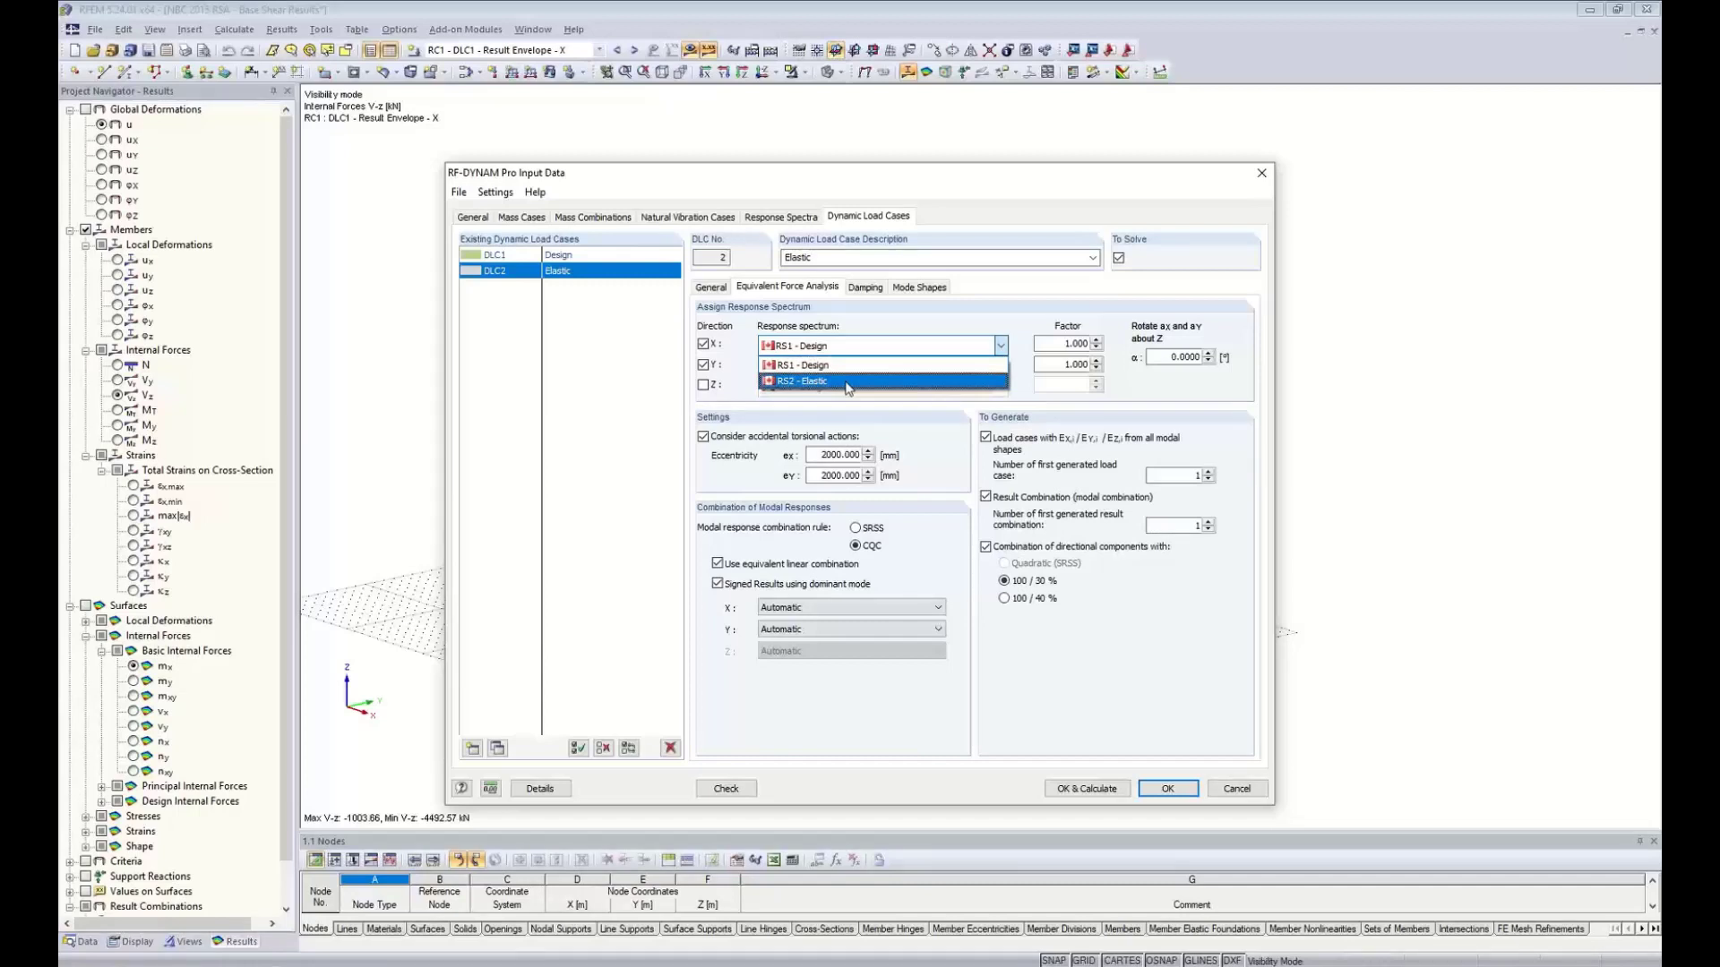
click(847, 381)
click(828, 366)
click(831, 402)
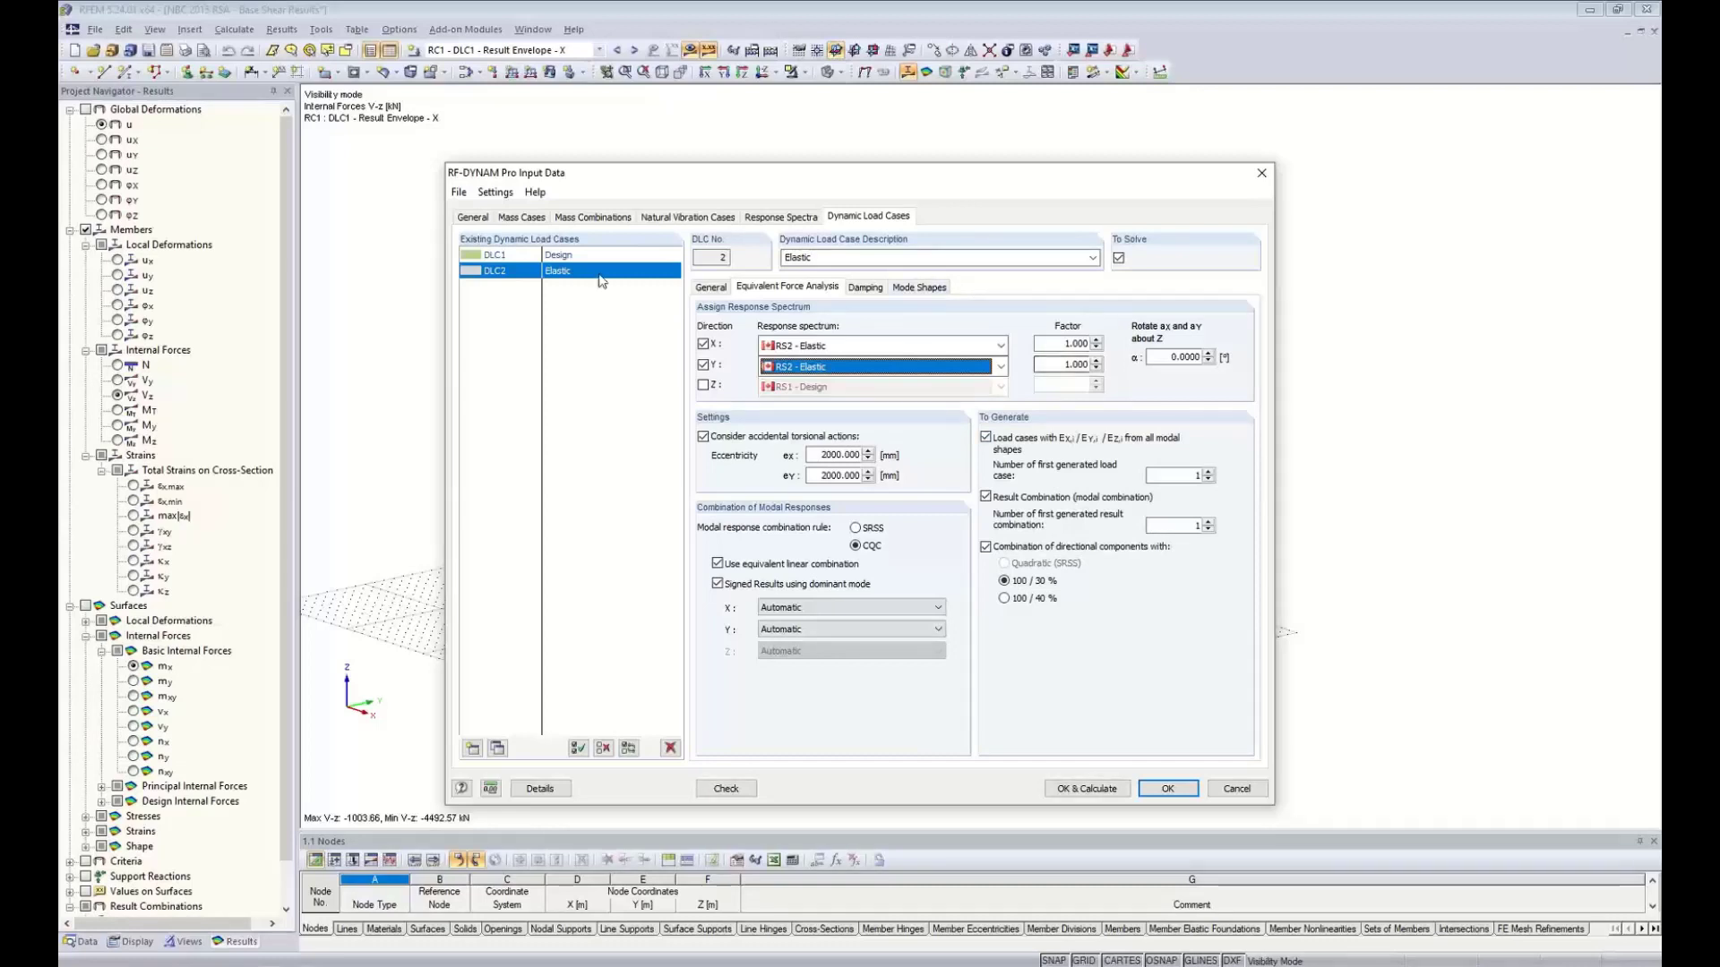
Compare the equivalent force analysis settings of DLC1 and DLC2, then accept the RF-DYNAM Pro input data
click(554, 258)
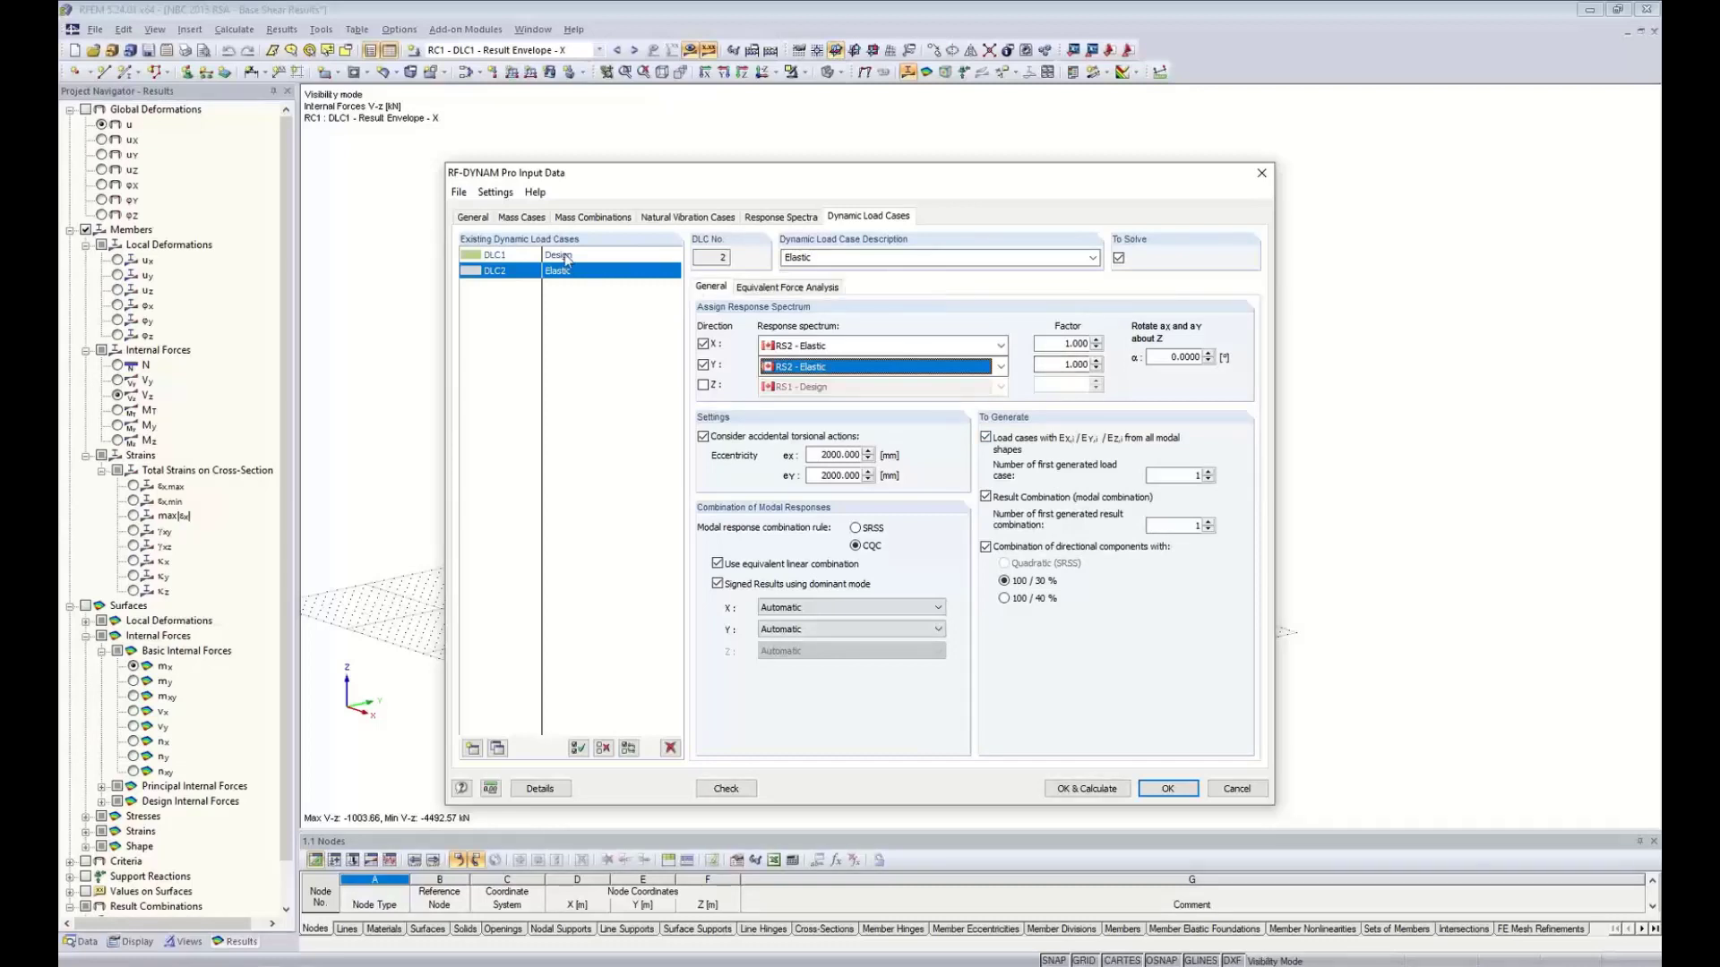
click(792, 287)
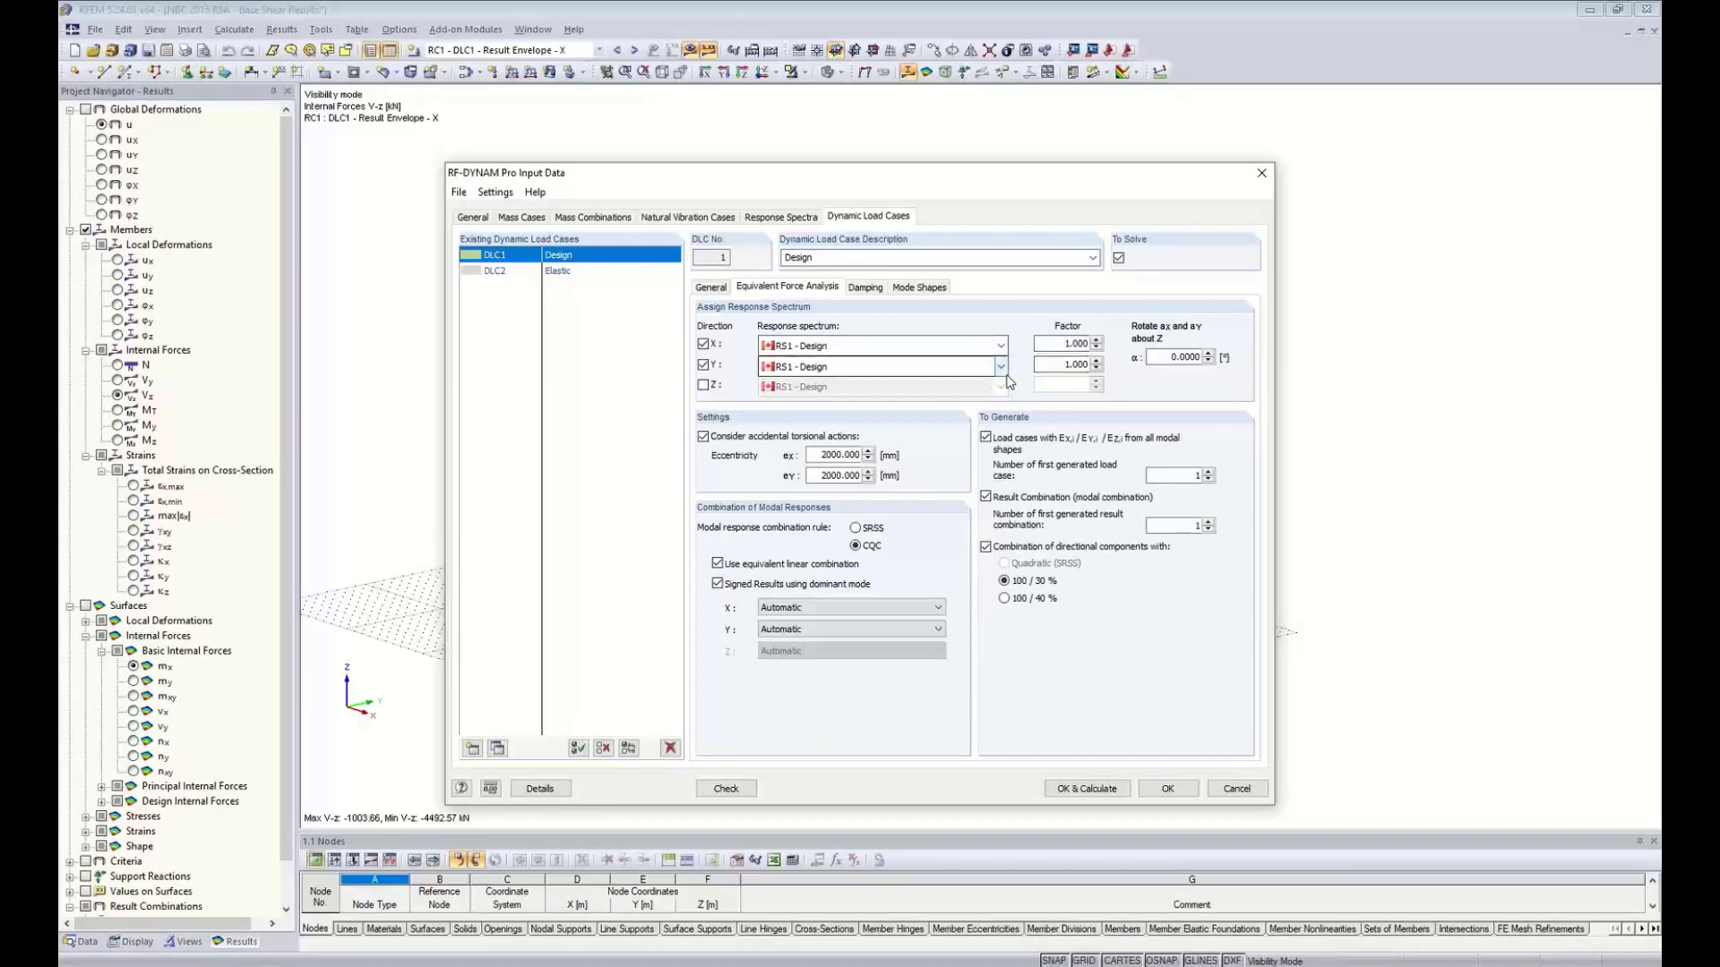
click(561, 271)
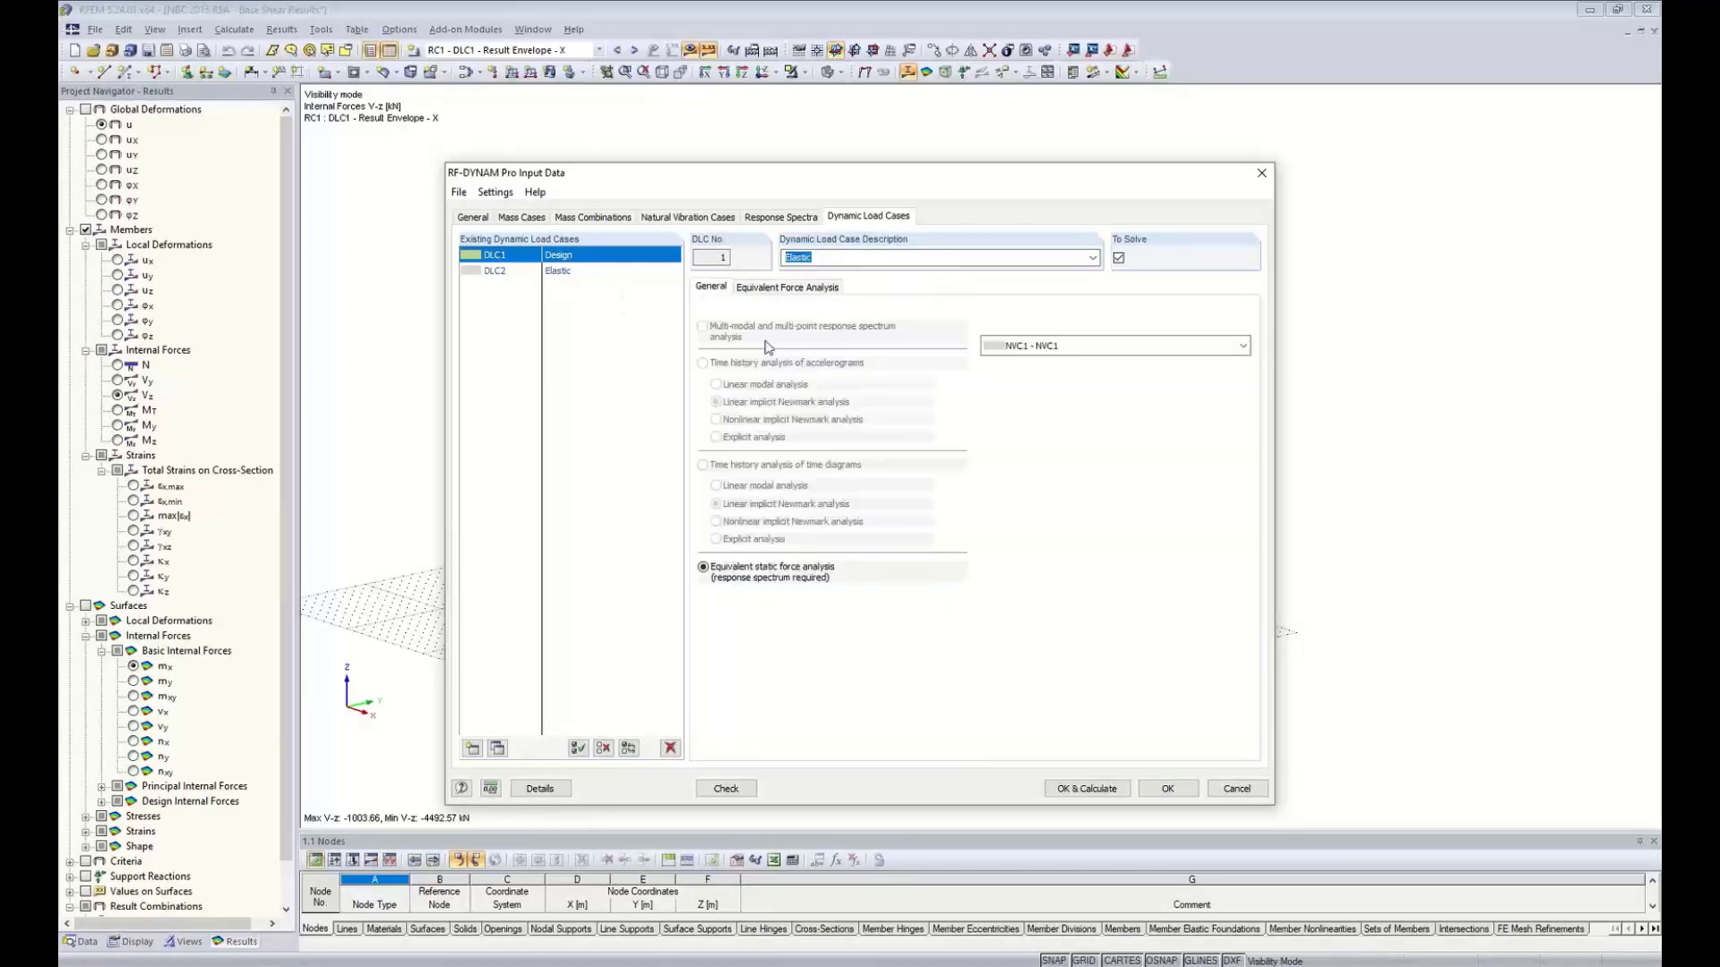
click(788, 287)
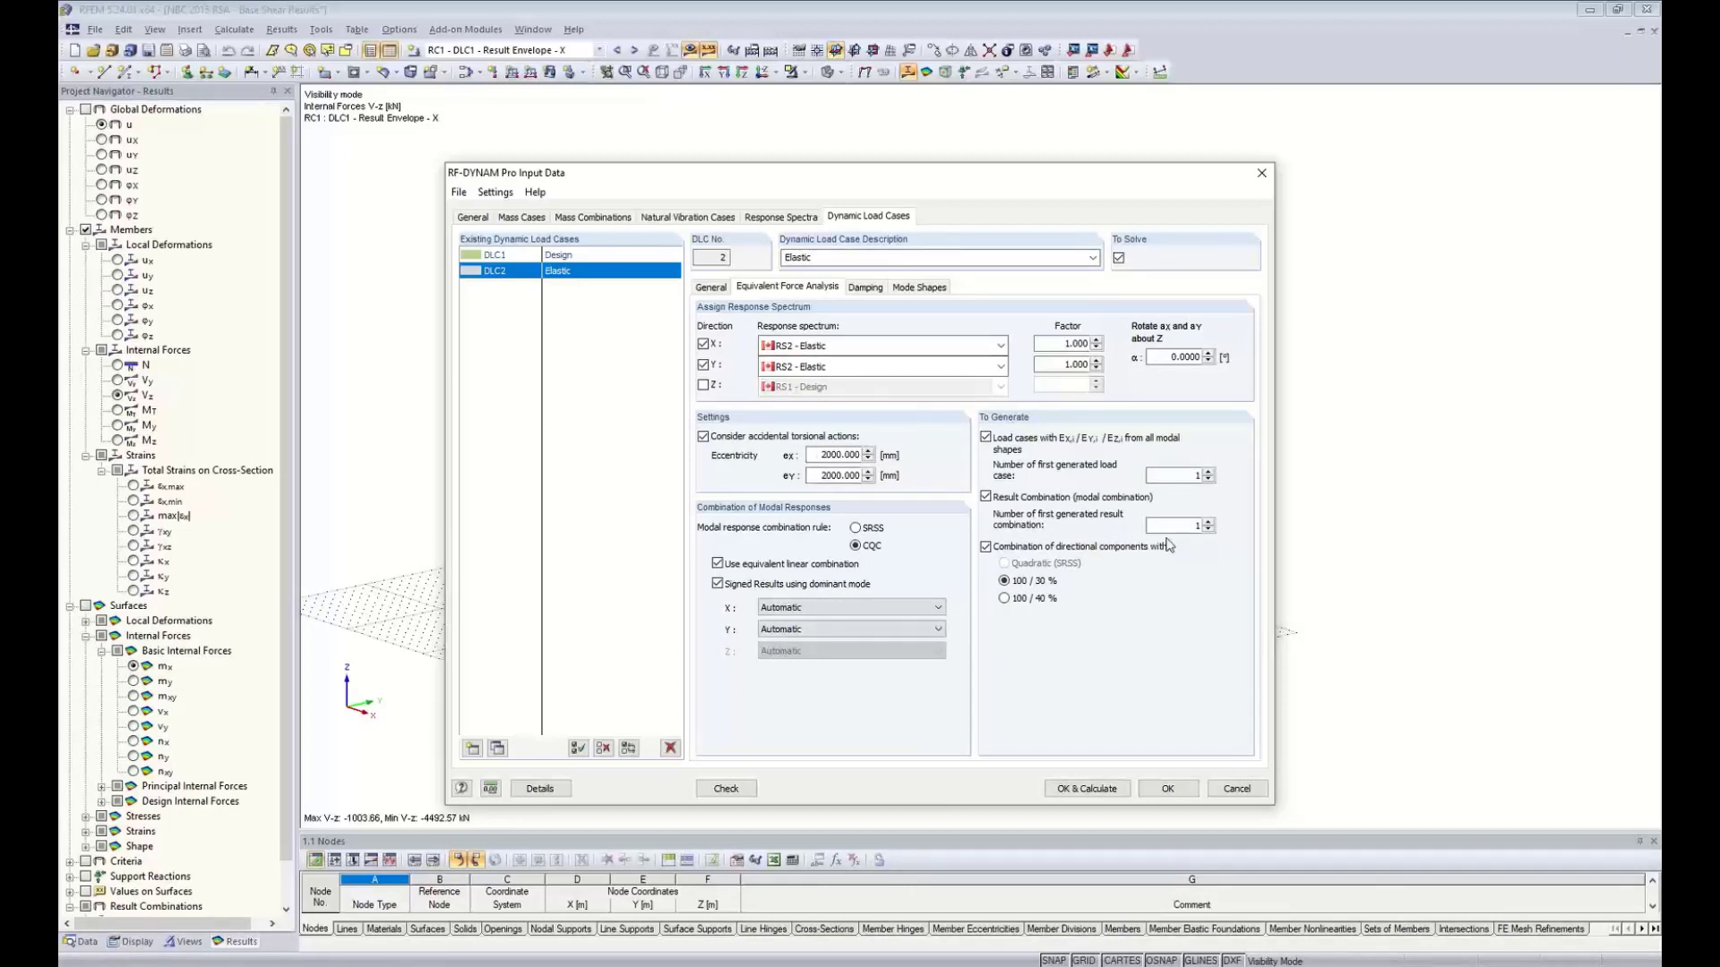
click(1194, 793)
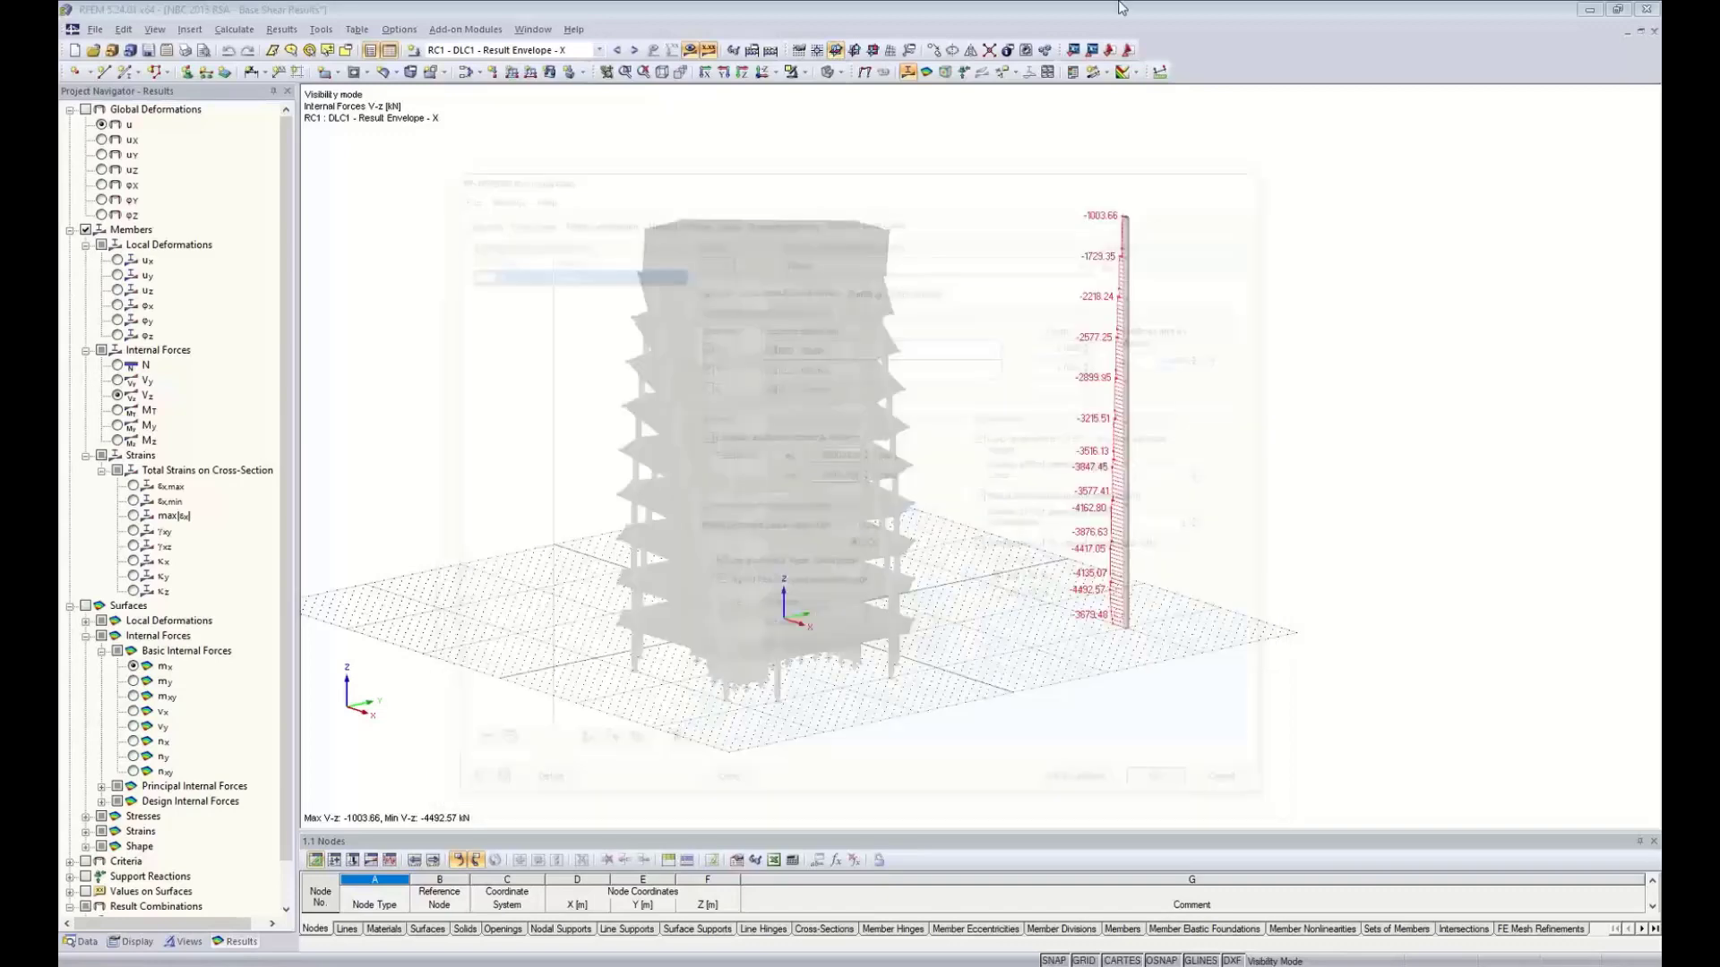
Switch to the NBC 2015 RSA - Drift Results model and browse its list of DLC2 load cases and result envelopes
click(531, 29)
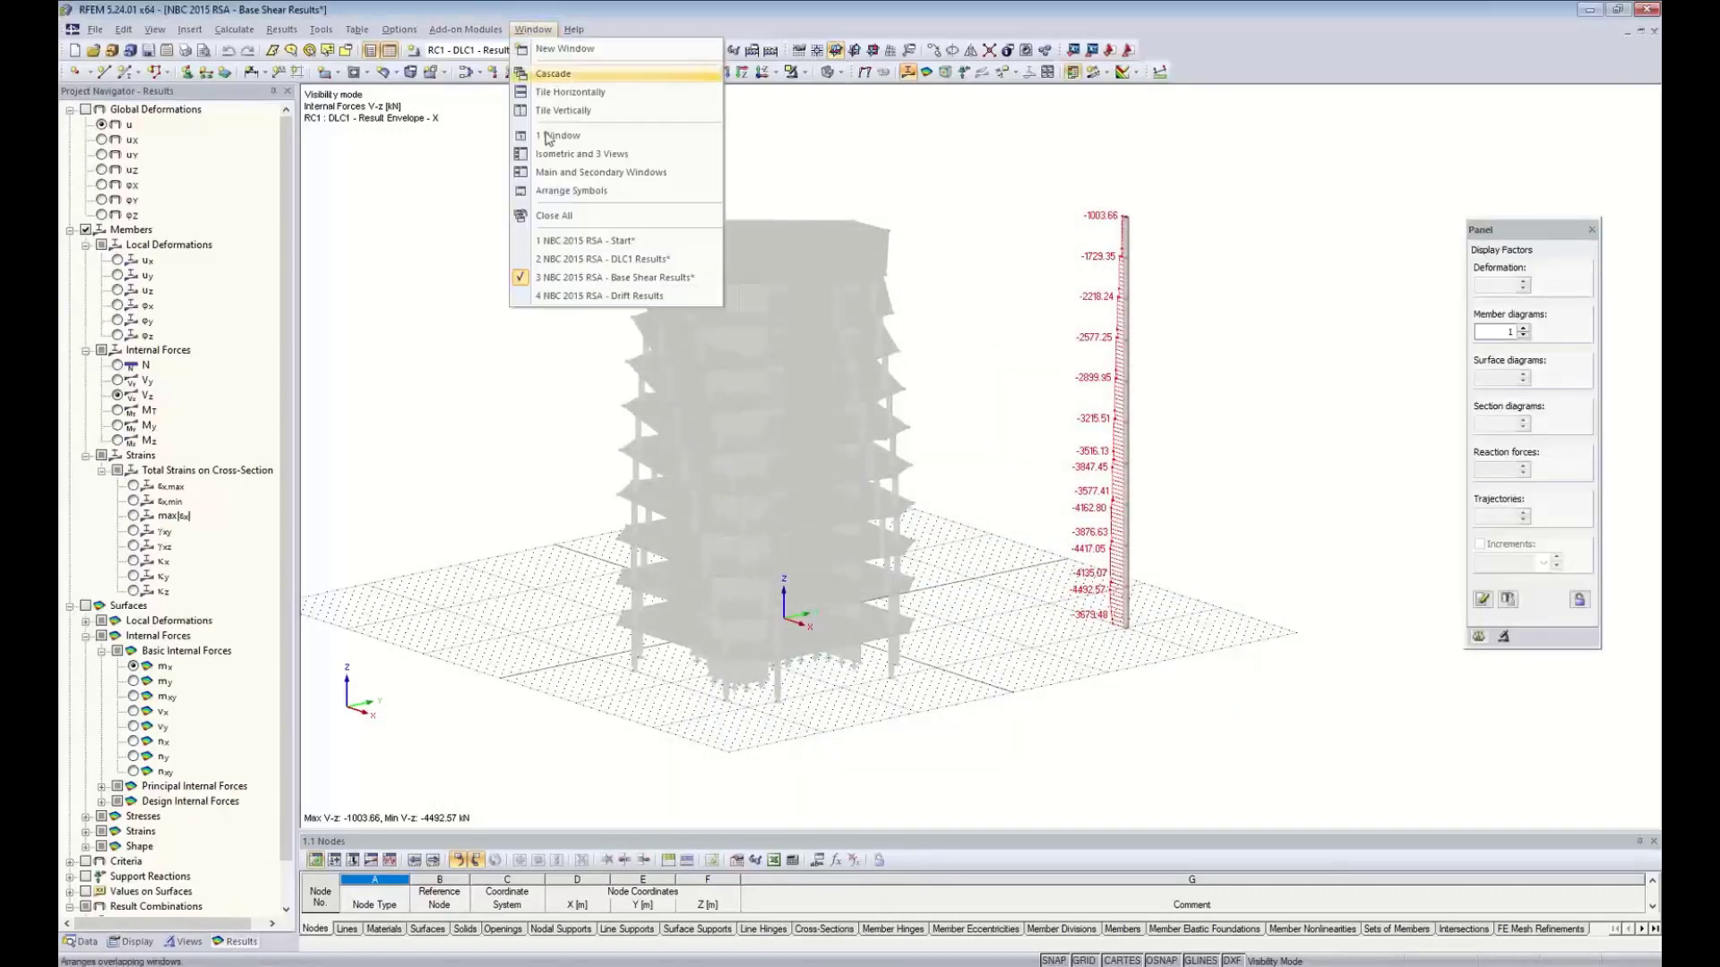
click(574, 296)
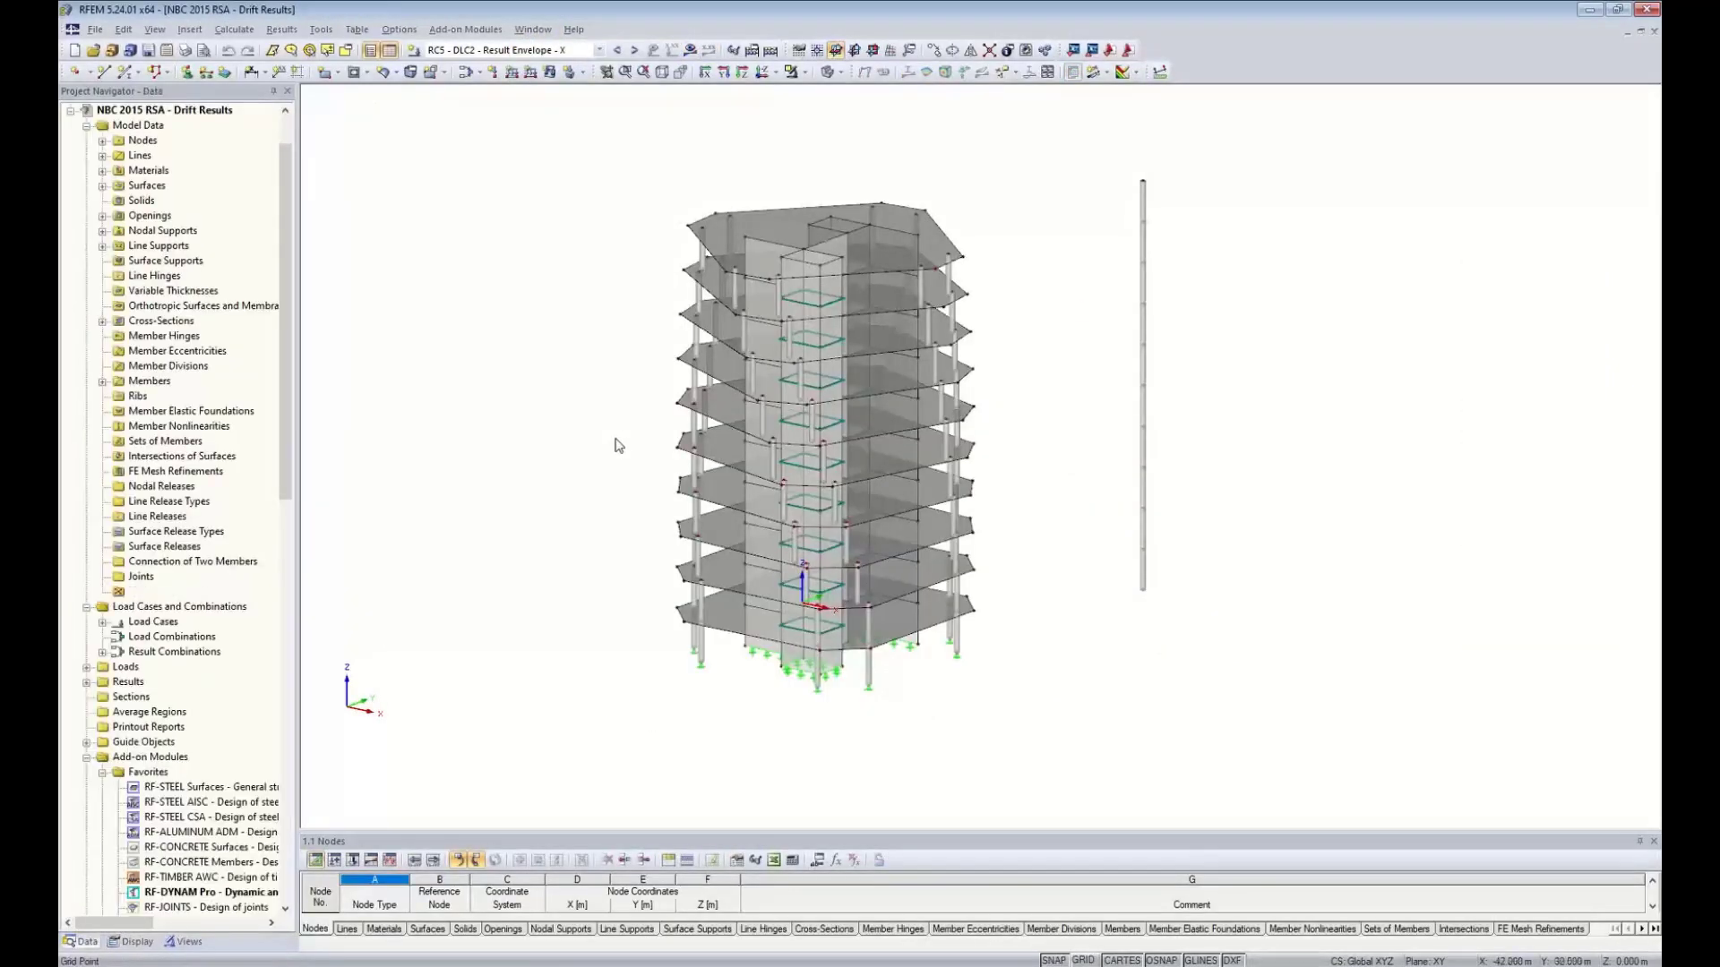
click(599, 51)
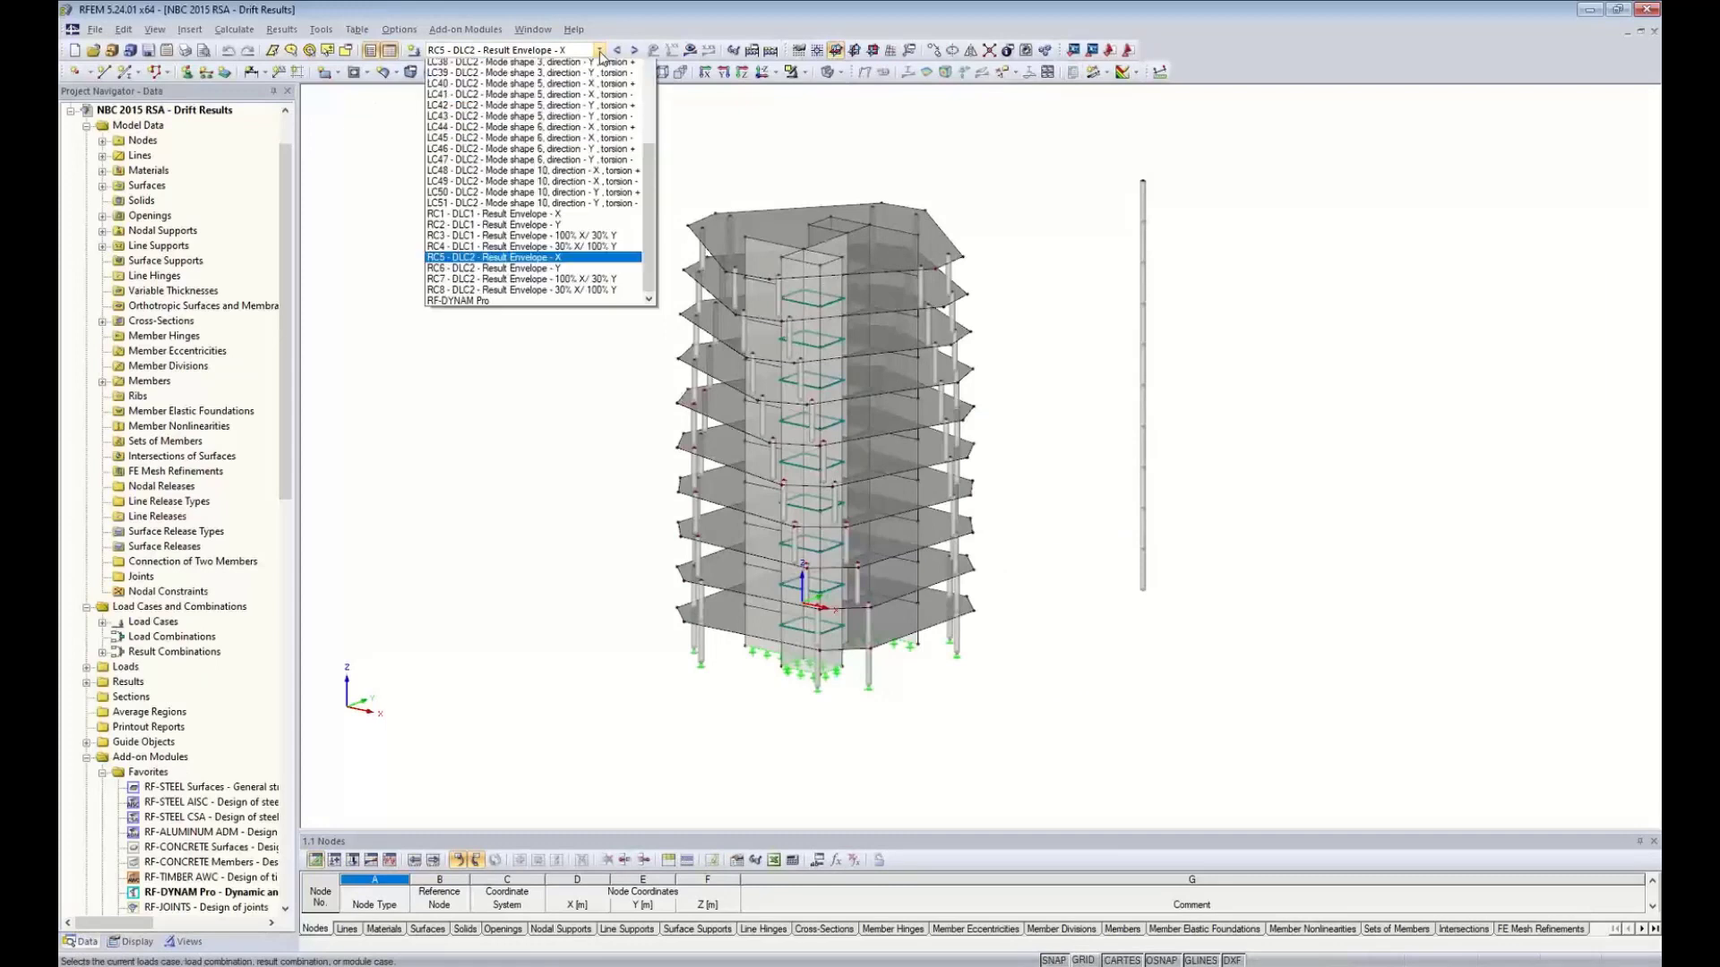
drag(646, 258, 627, 310)
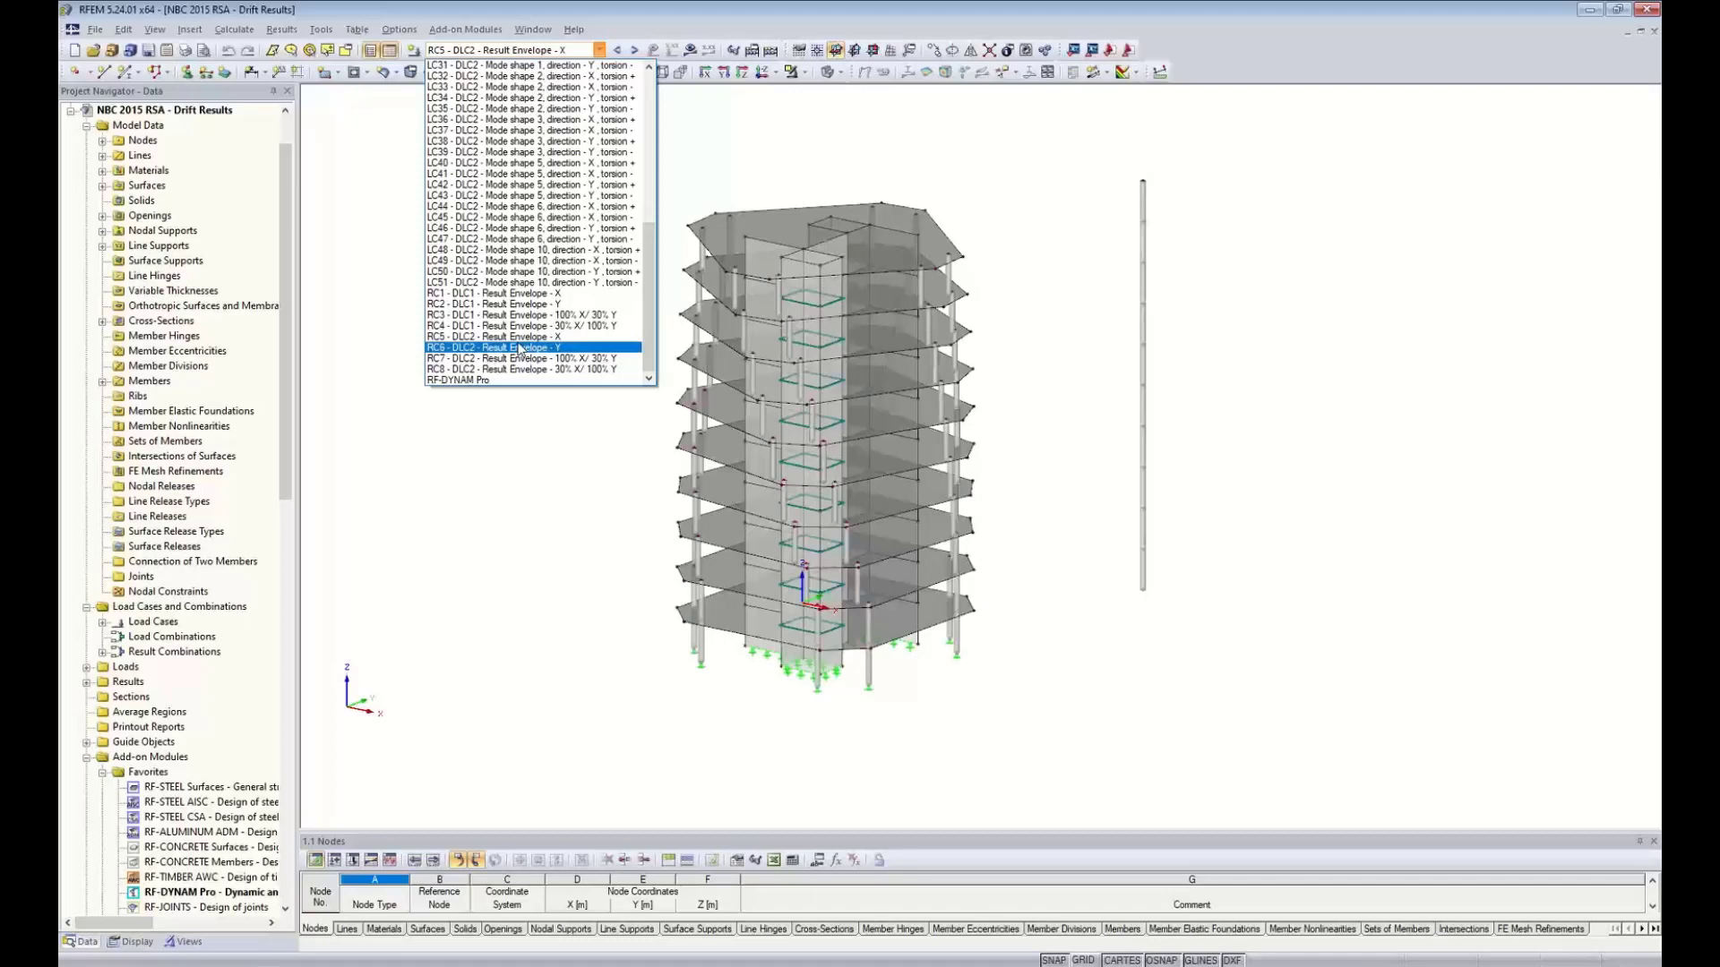
click(560, 479)
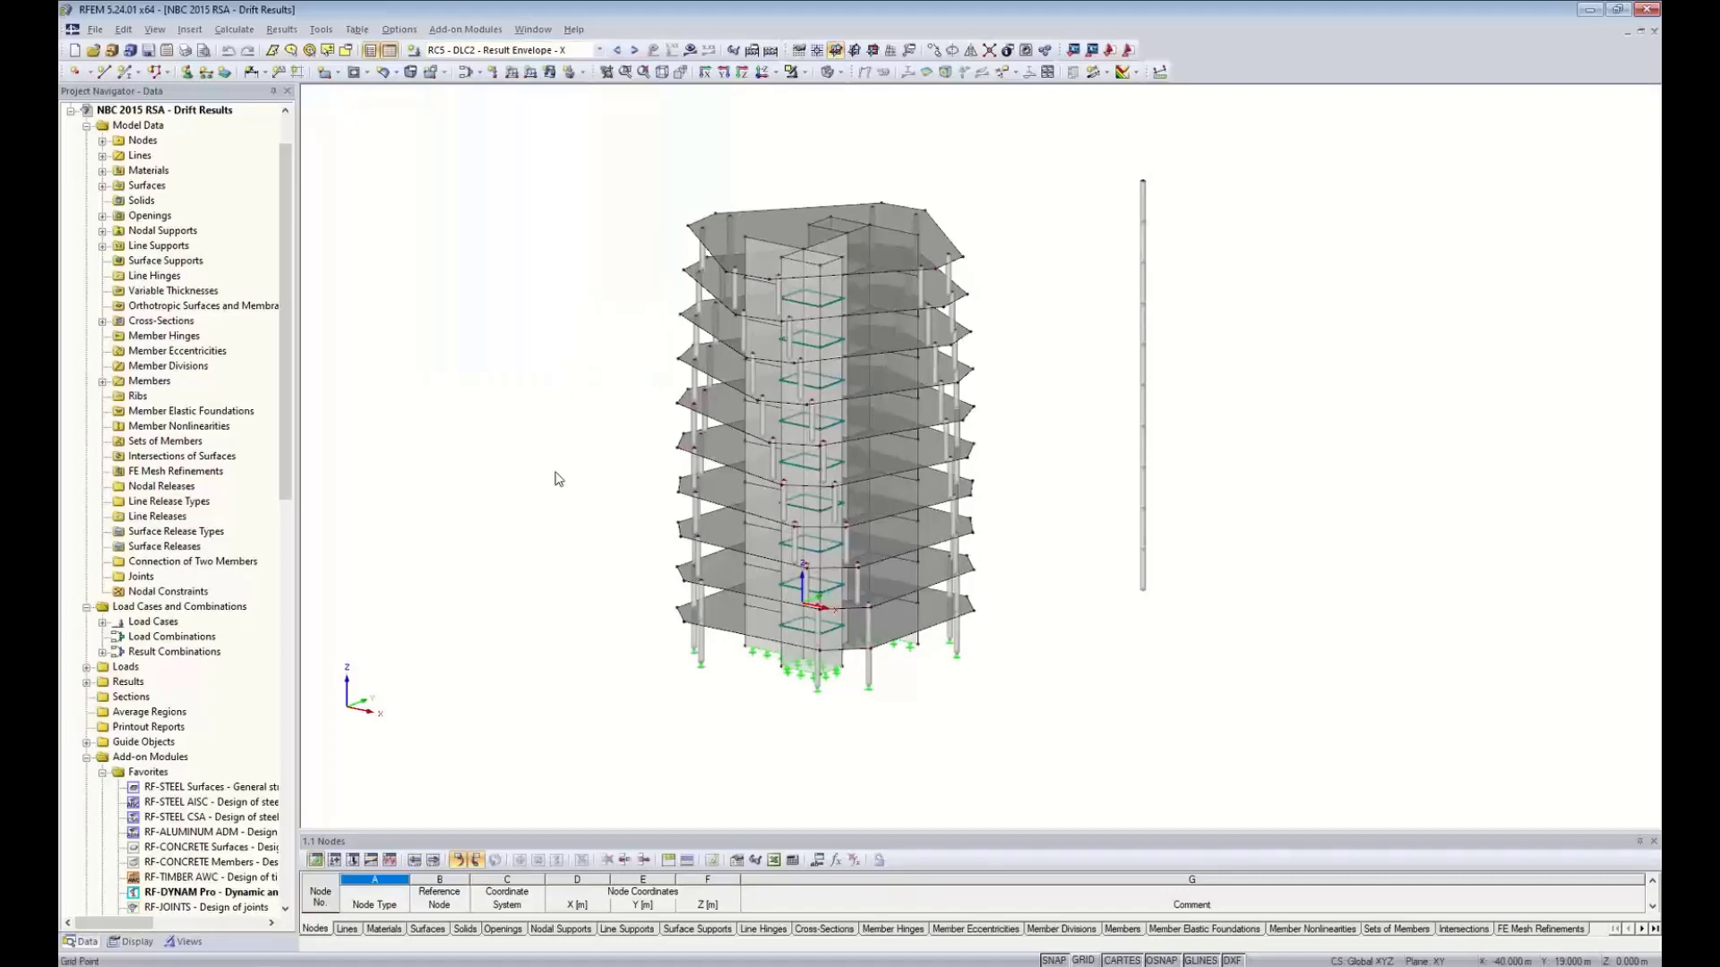
Enlarge the table area and display the RF-DYNAM Pro equivalent loads table for DLC2 - Elastic
drag(591, 833, 609, 665)
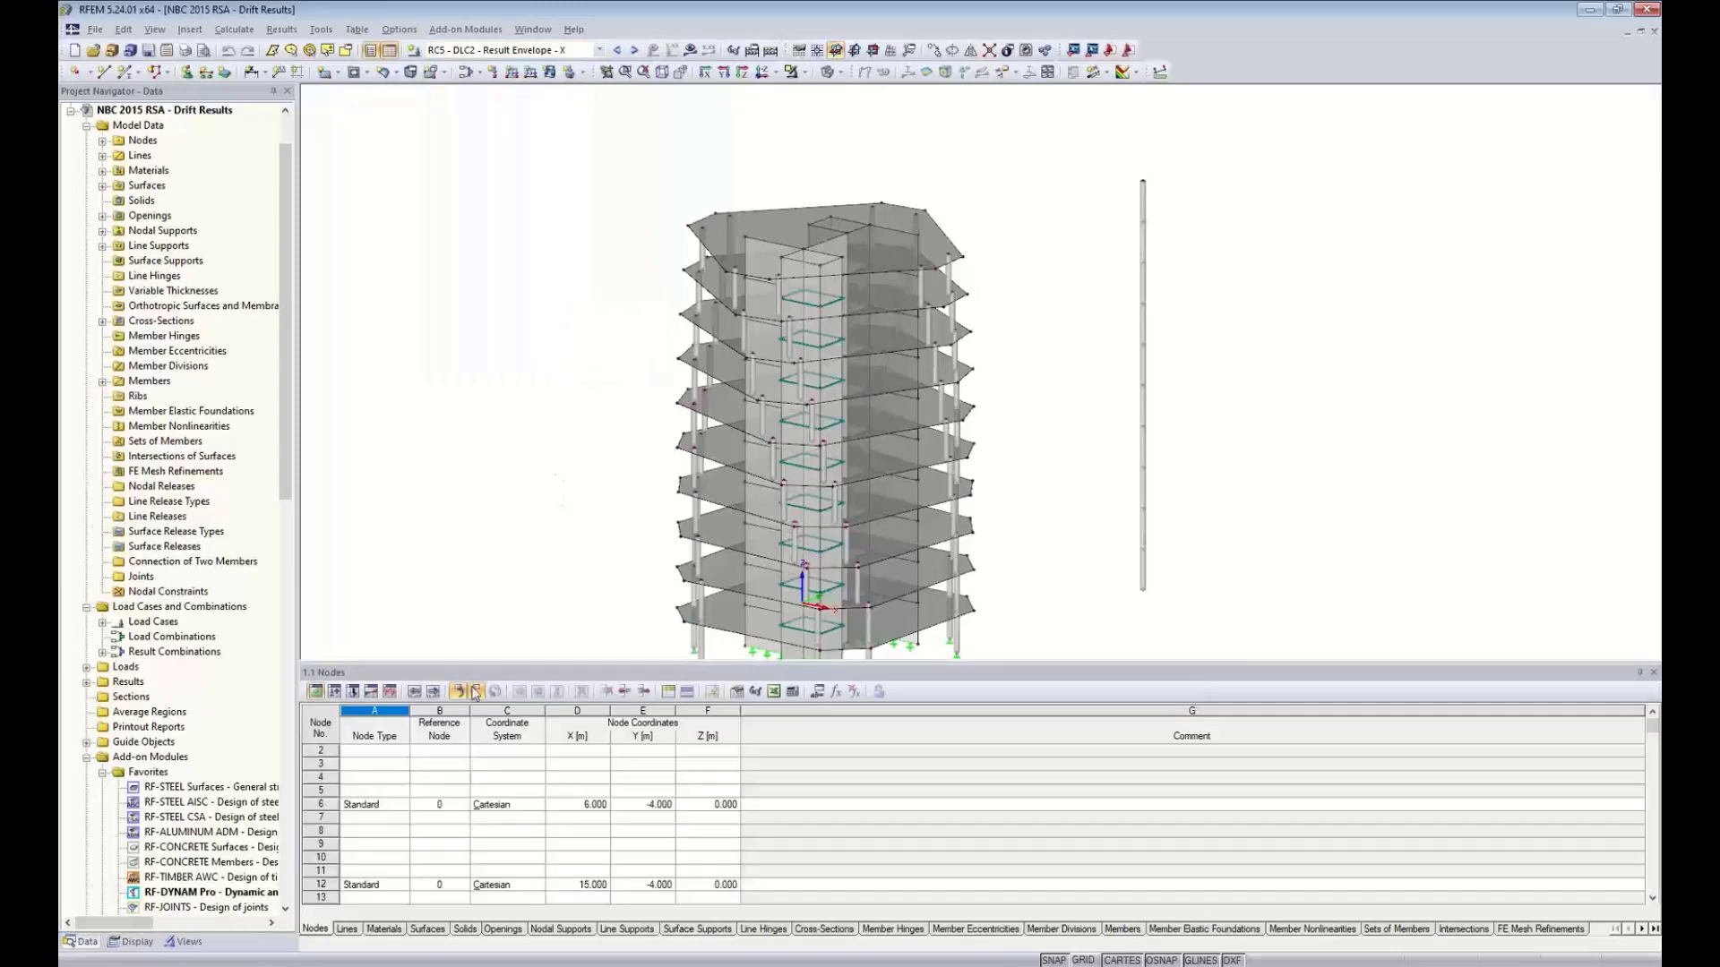
click(390, 691)
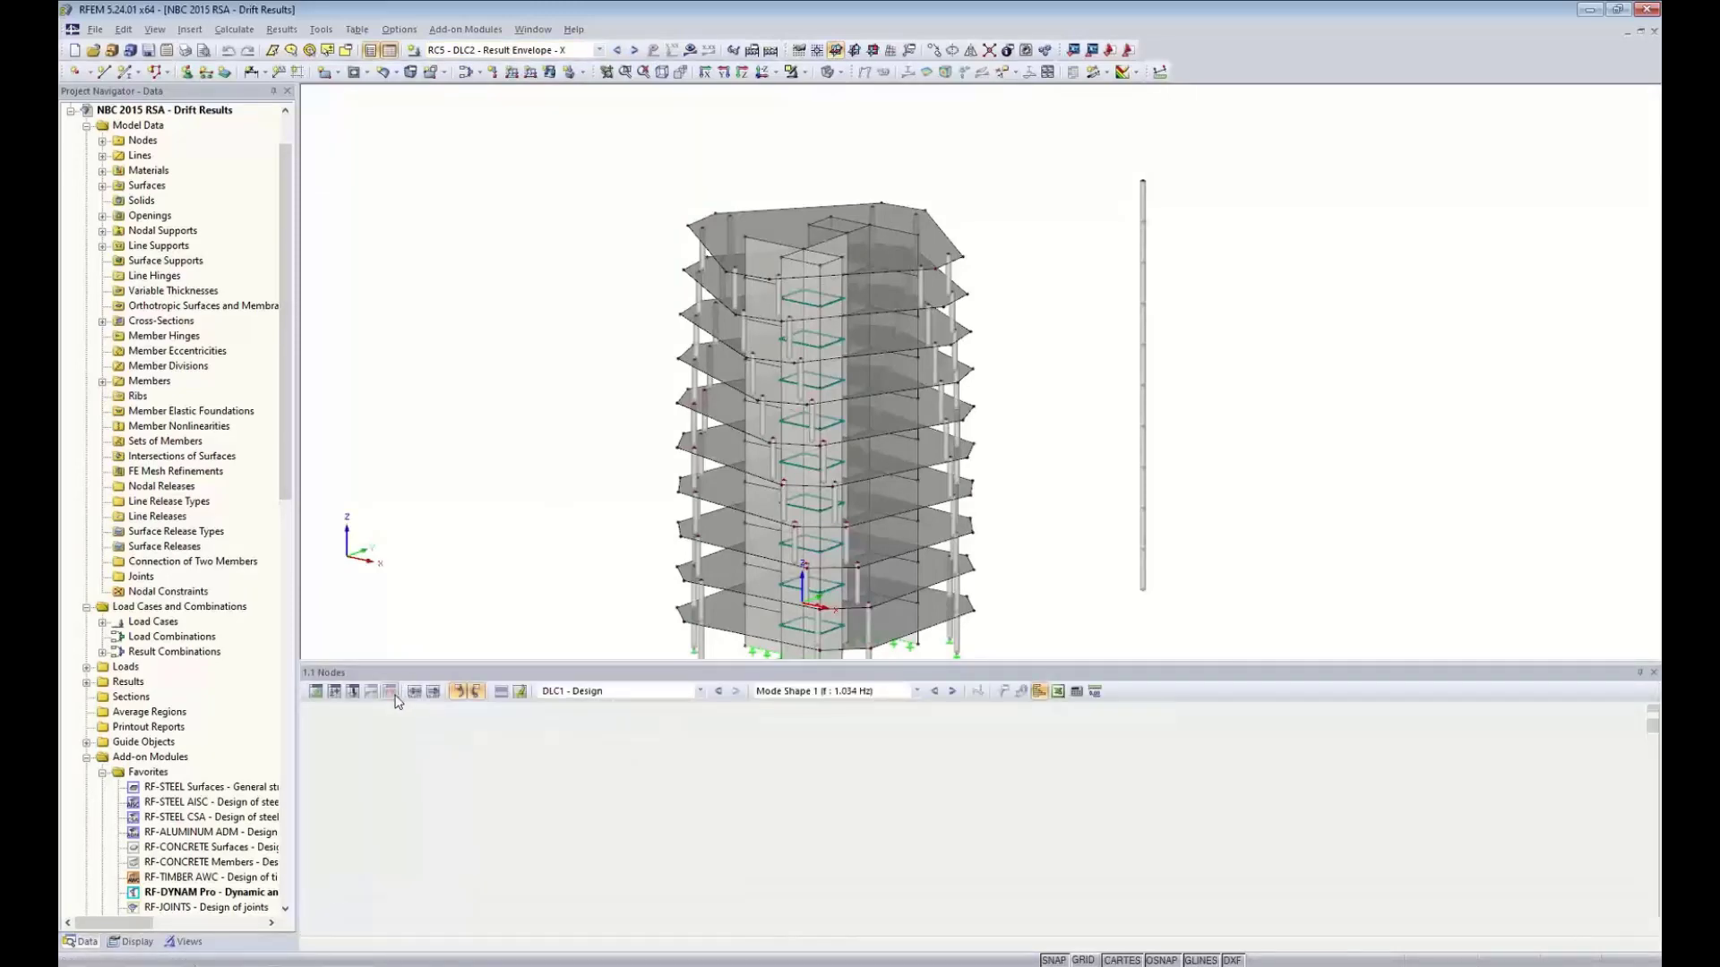
click(695, 692)
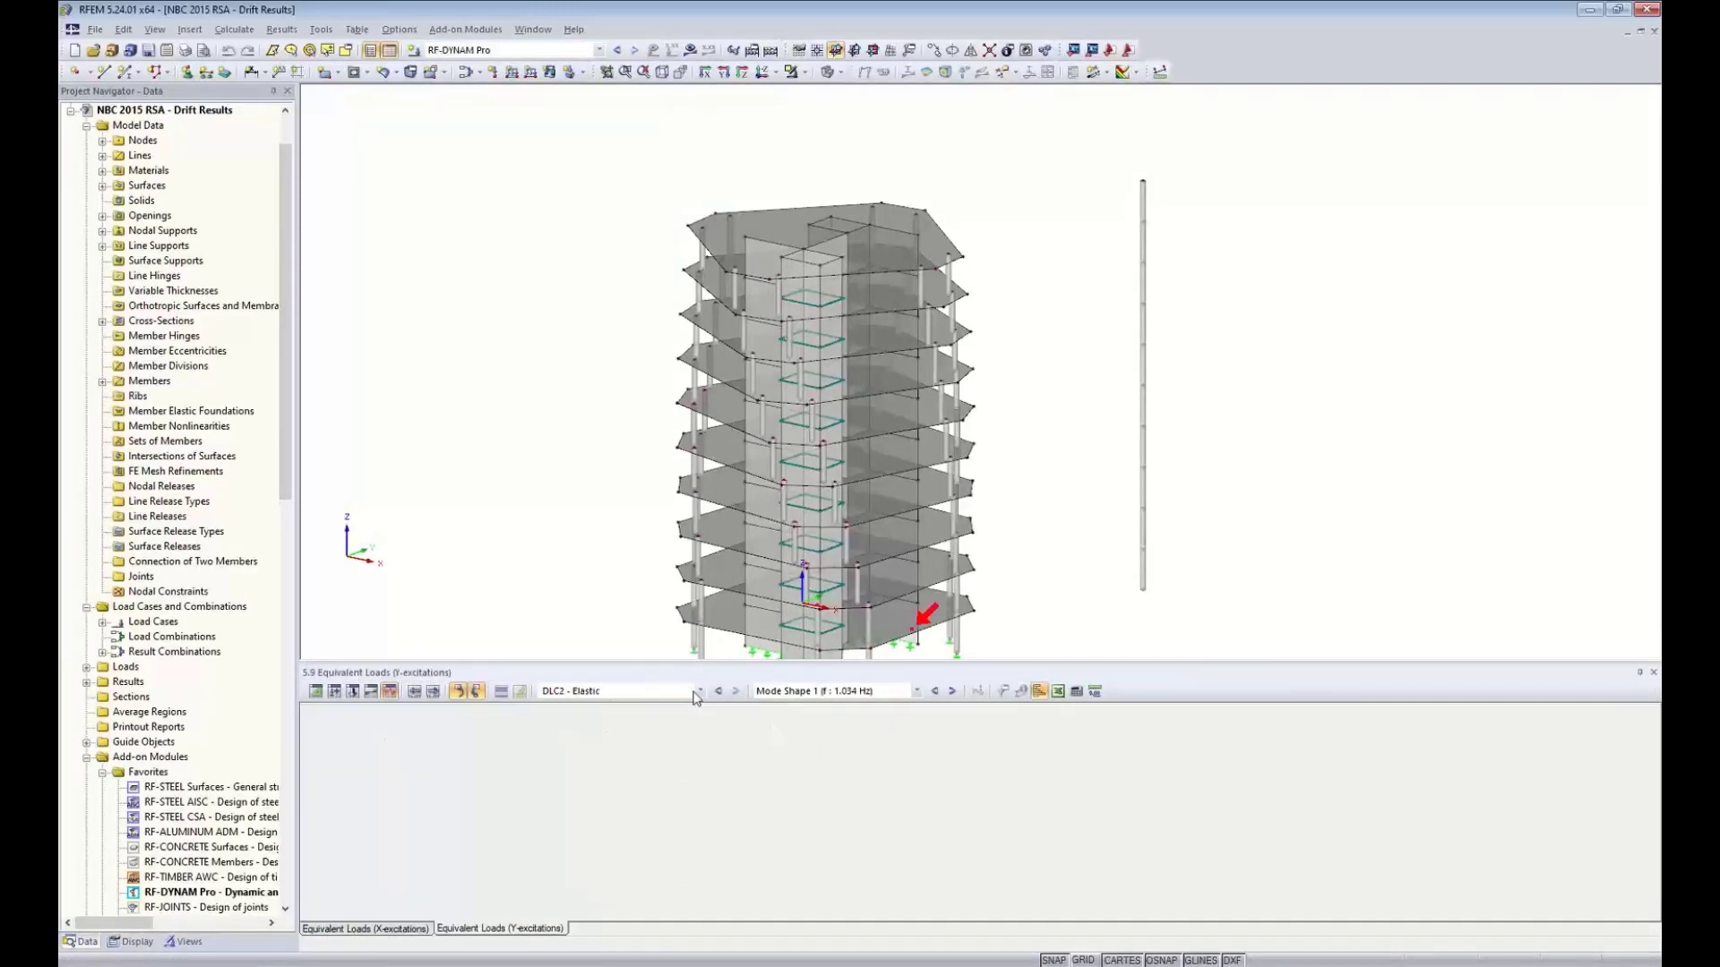
click(699, 692)
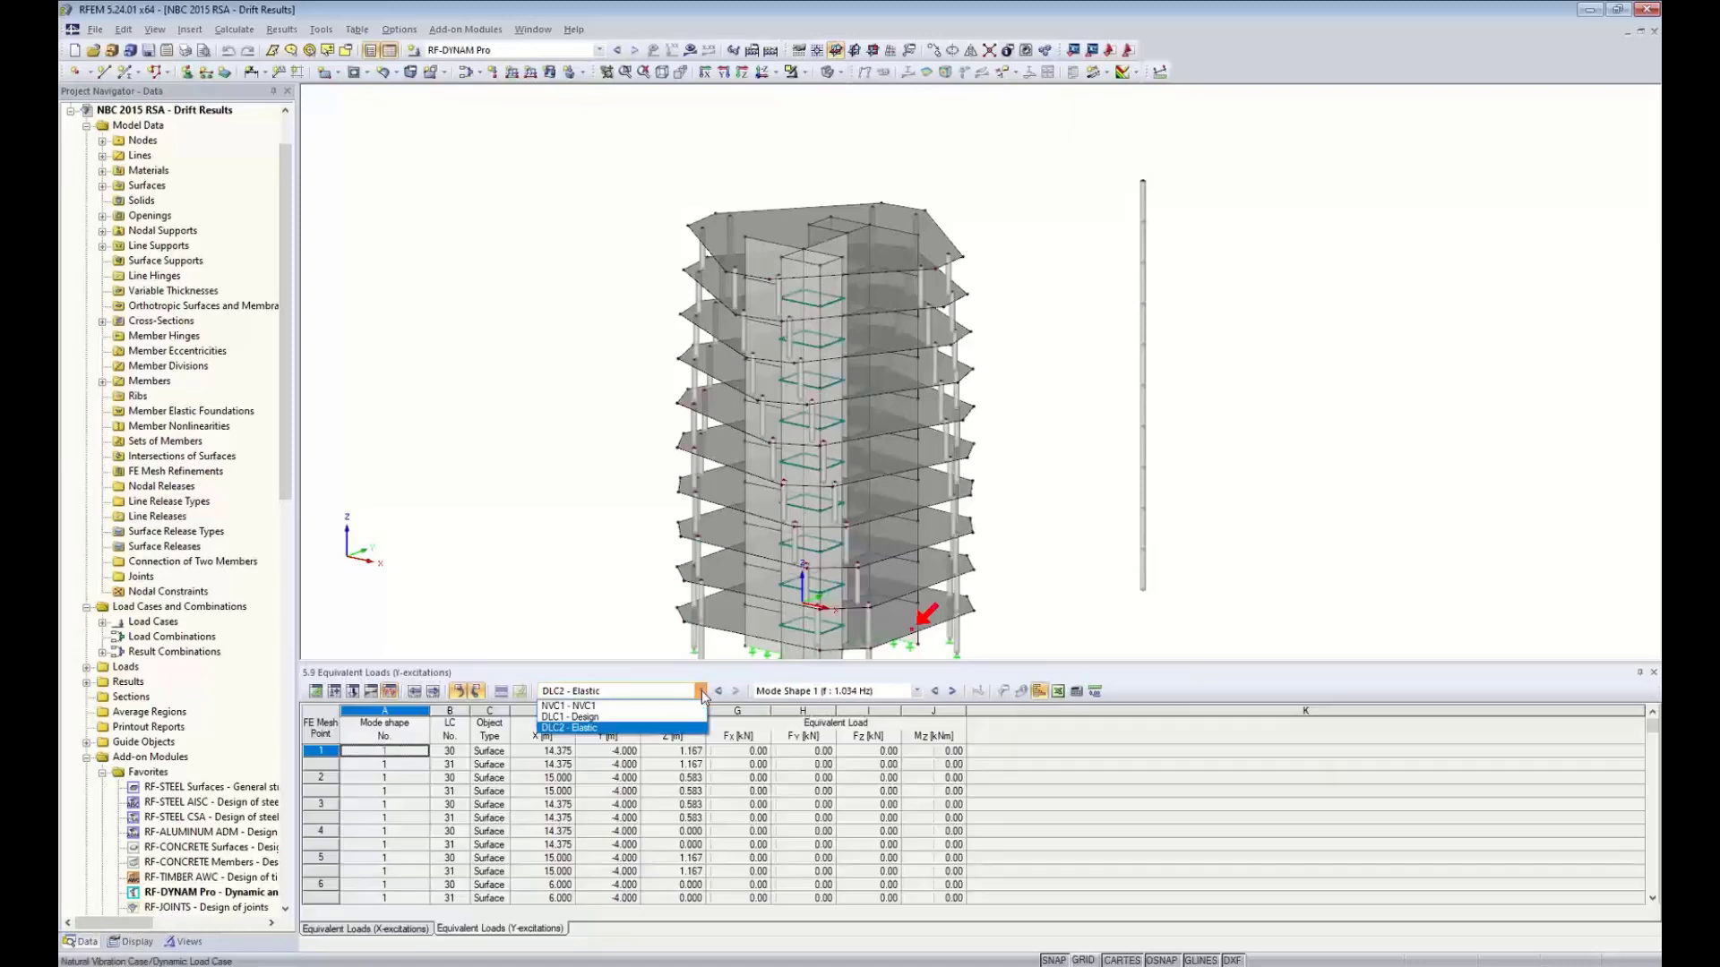
click(633, 728)
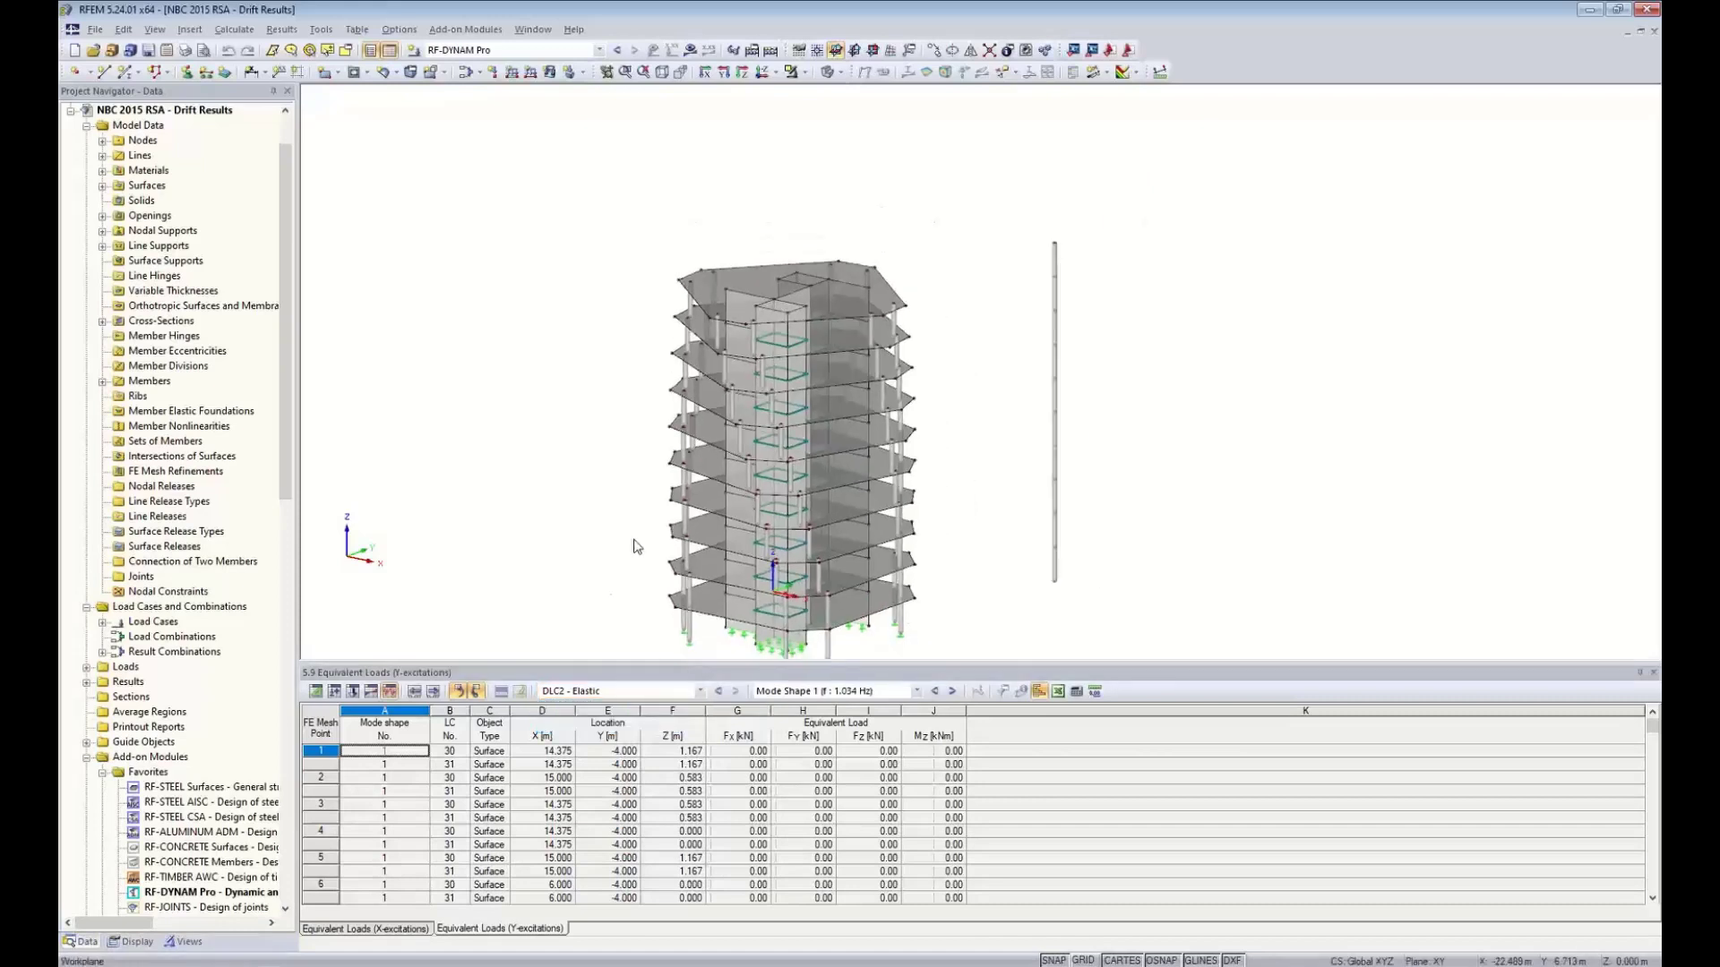
Display the results of RC5, the DLC2 result envelope in the X direction
middle_drag(633, 545, 670, 453)
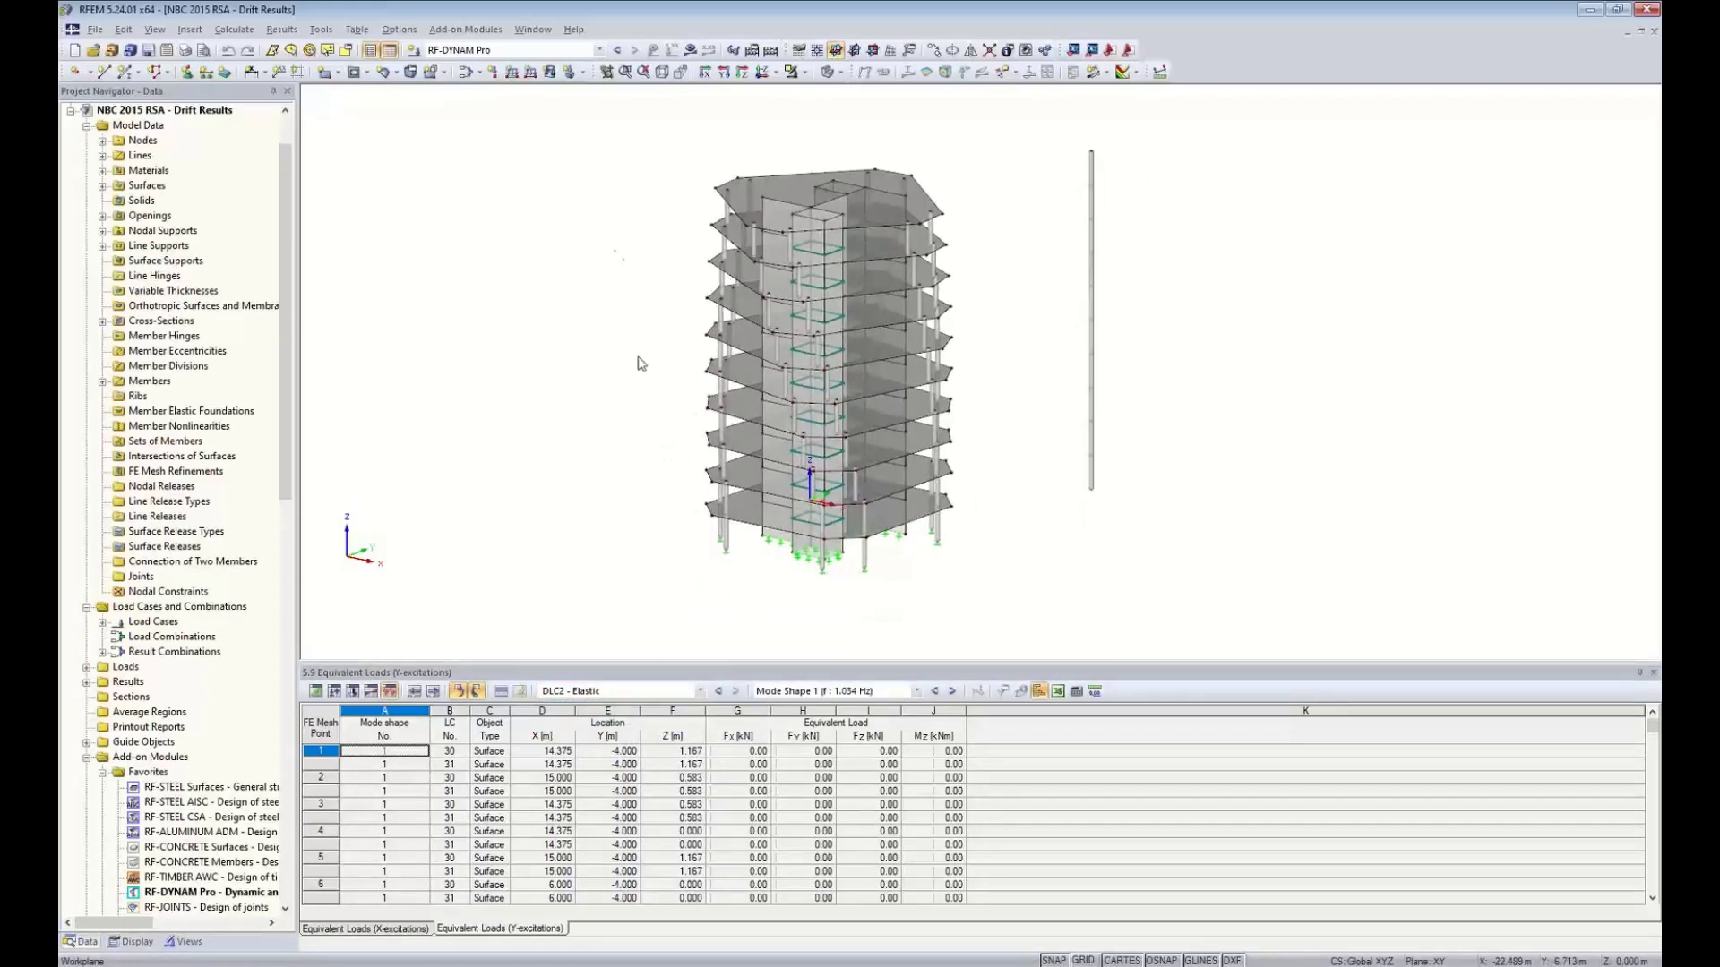
click(600, 52)
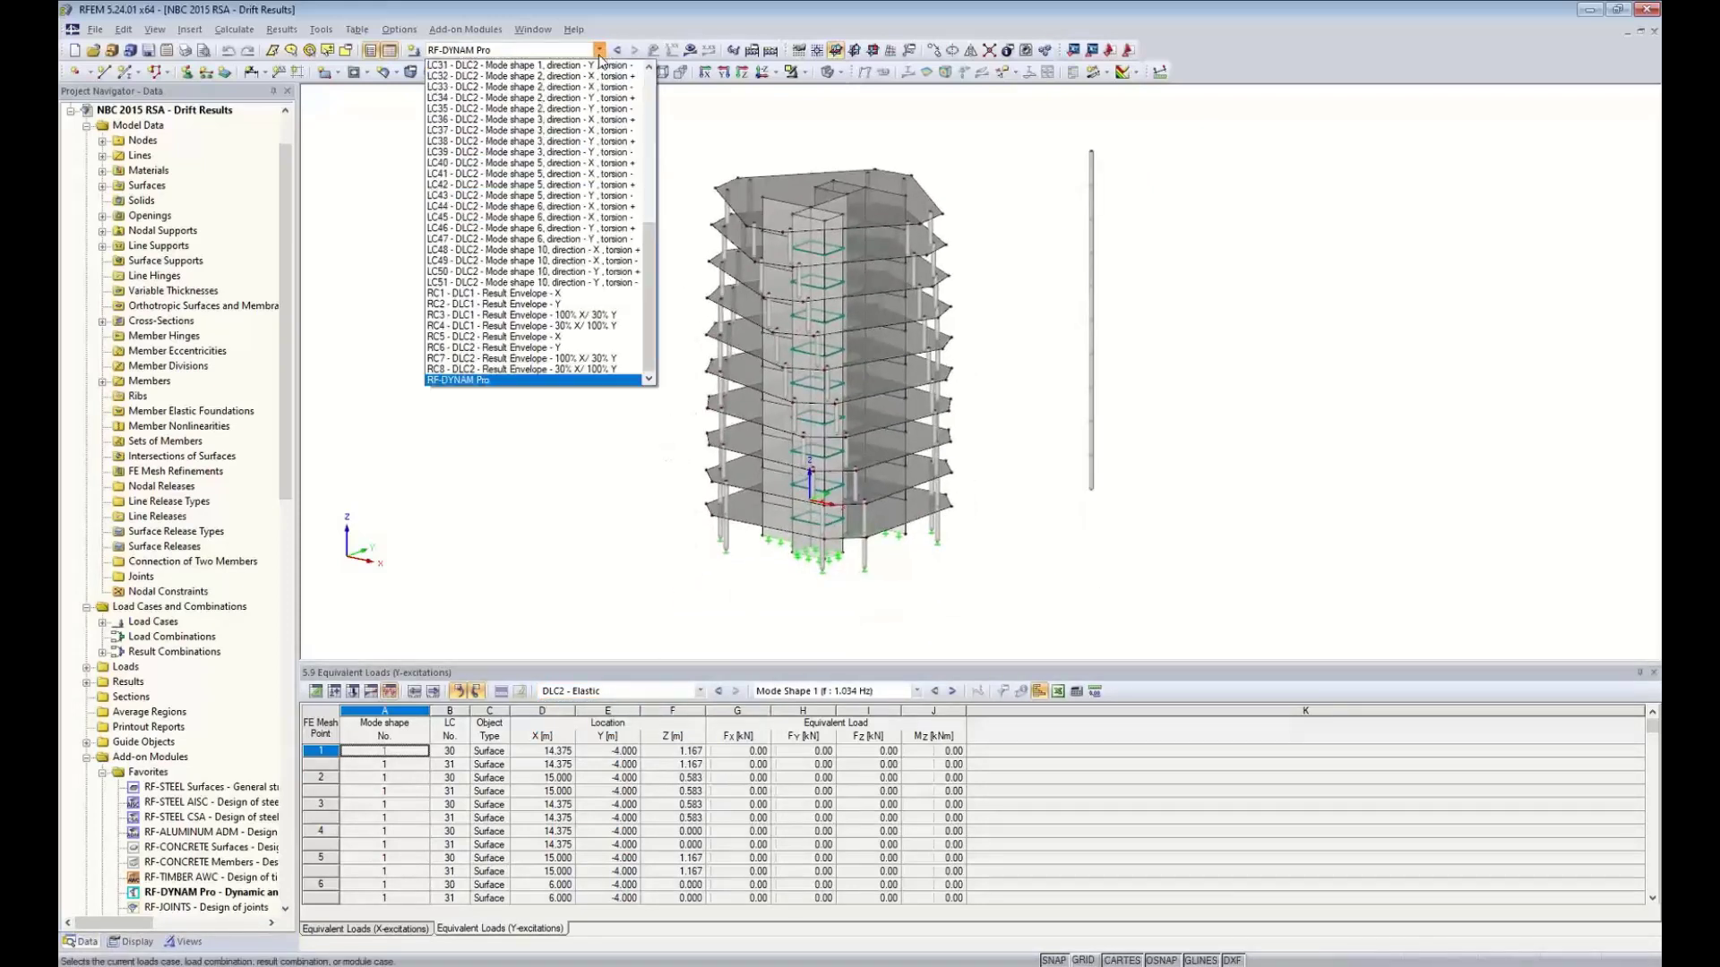
click(535, 337)
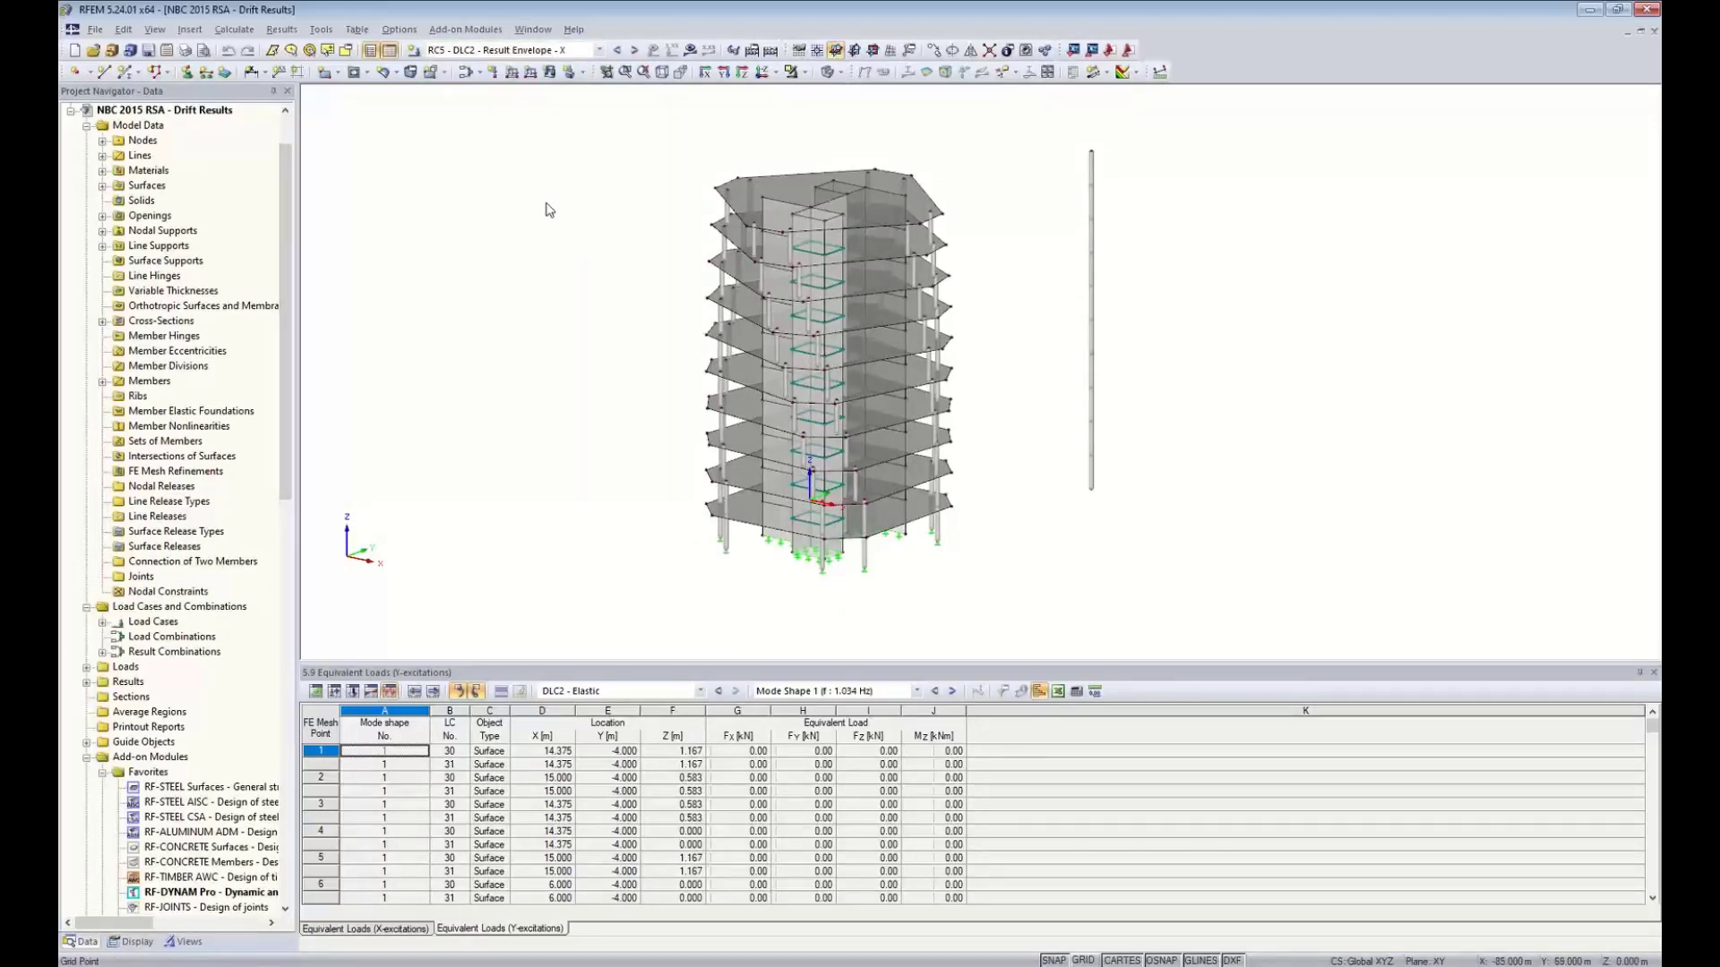
click(690, 50)
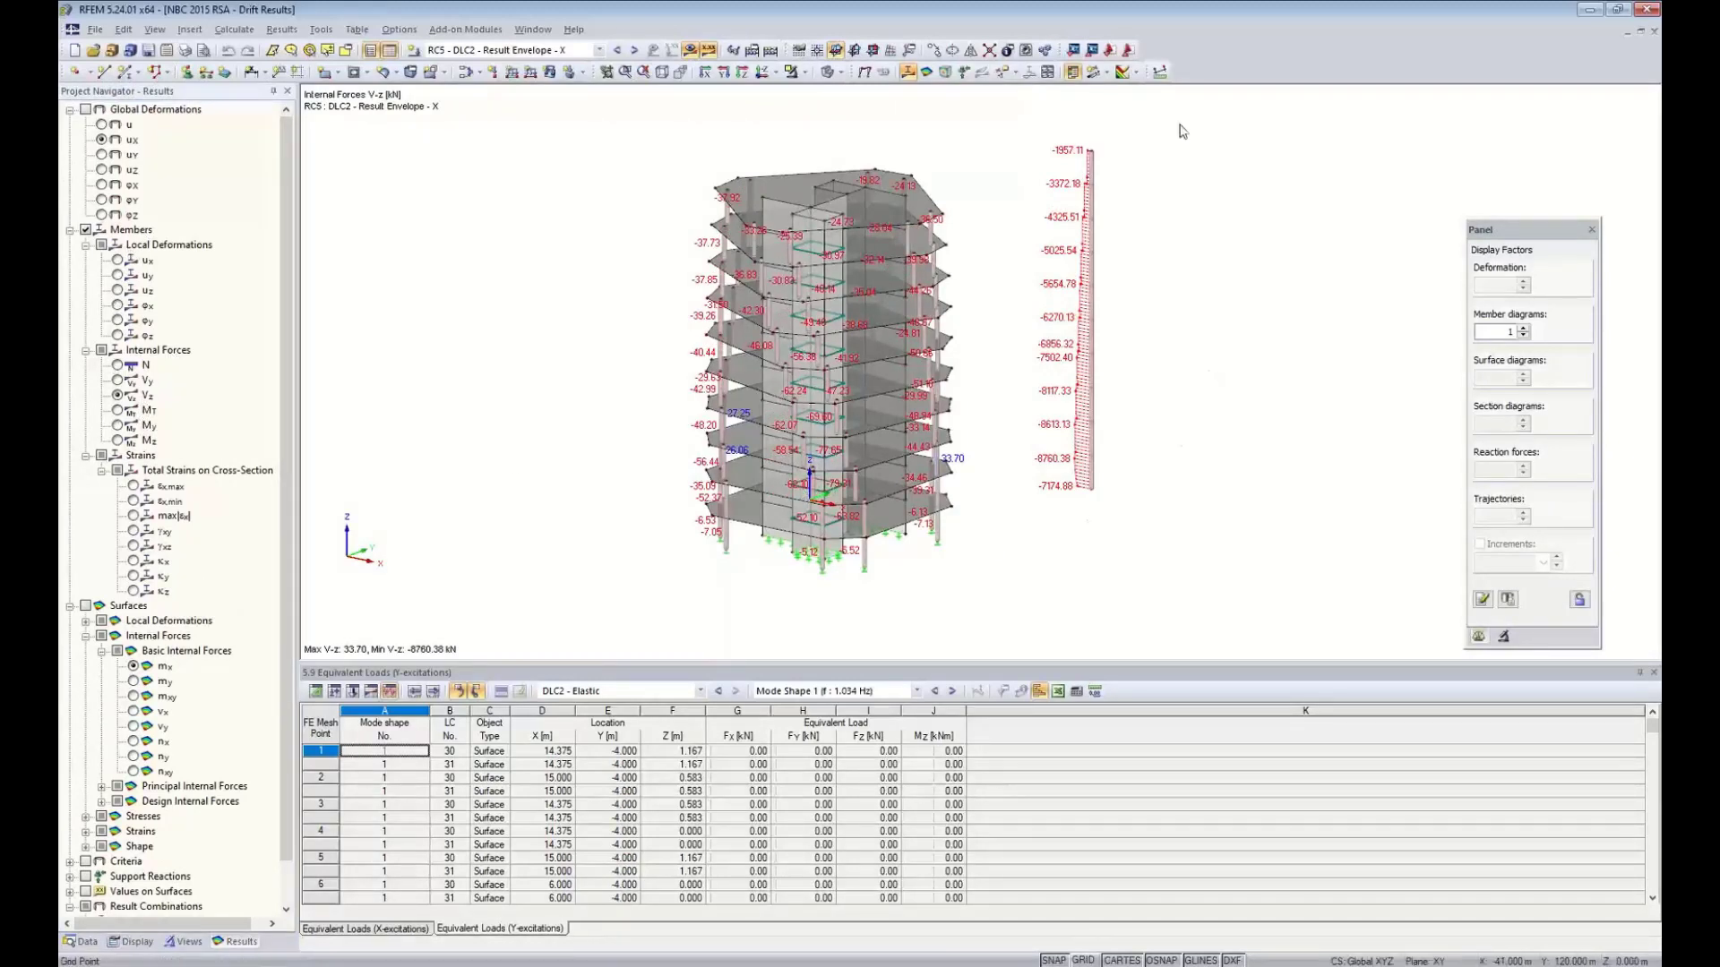
Examine the V-z shear force diagram along the result beam, particularly at its base
middle_drag(1197, 469, 1164, 517)
scroll(1089, 576, up, 5)
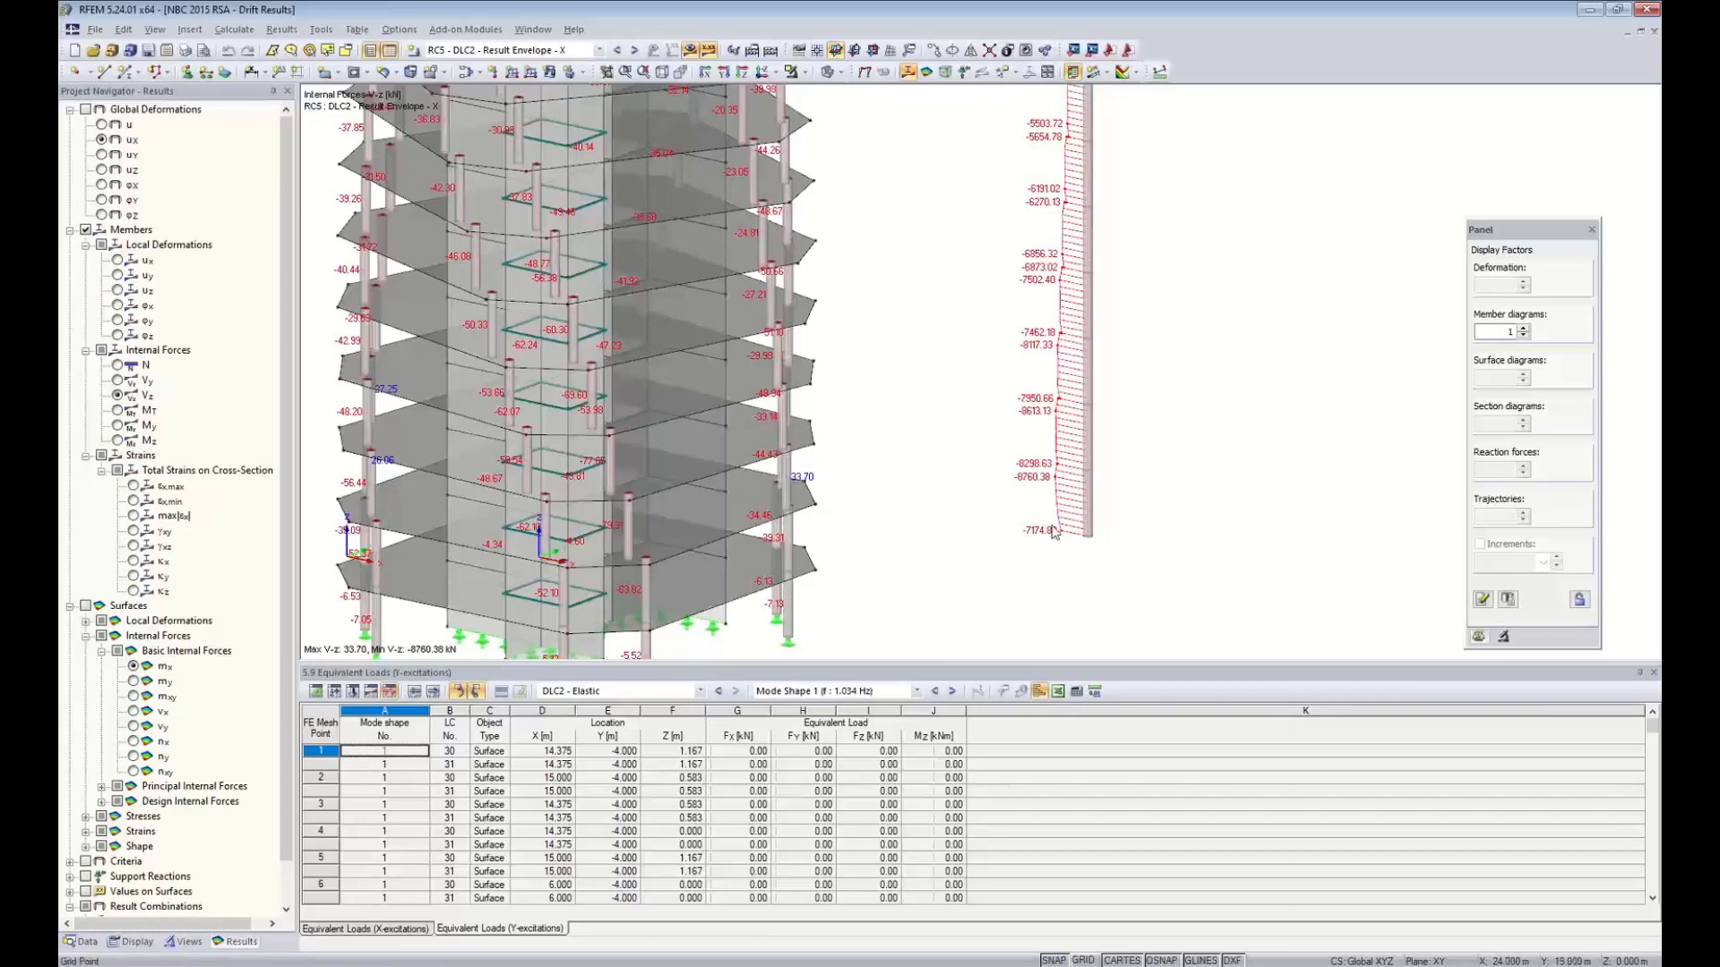
scroll(1007, 433, down, 5)
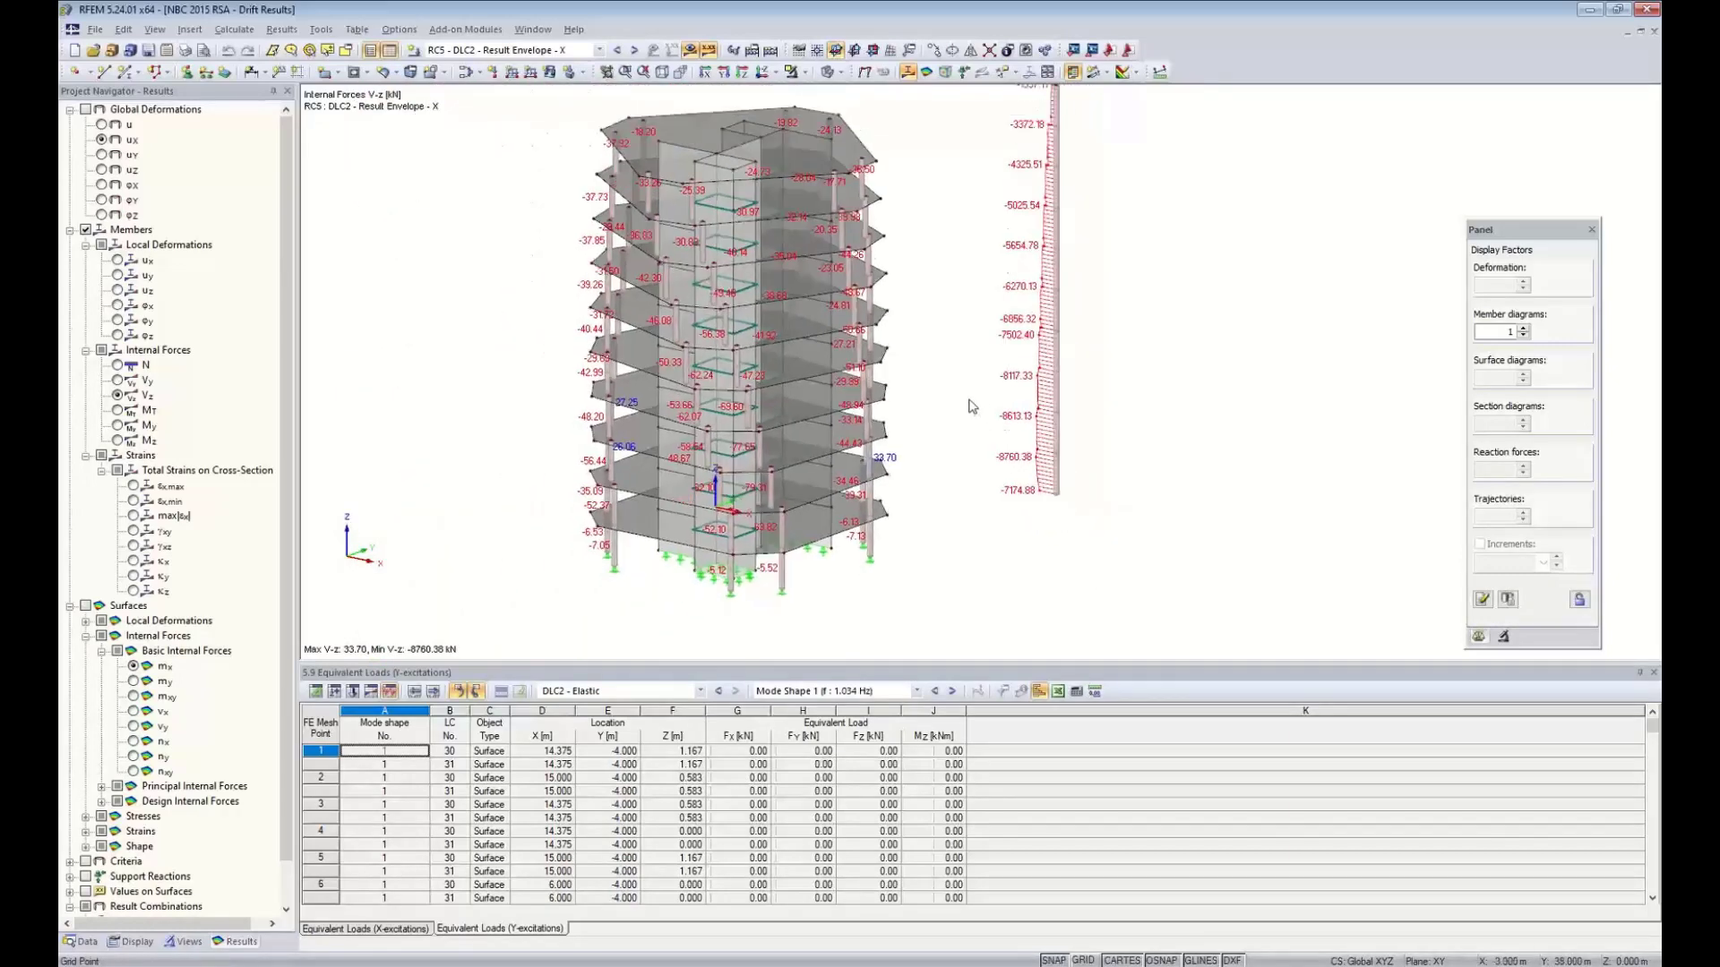
middle_drag(972, 403, 988, 437)
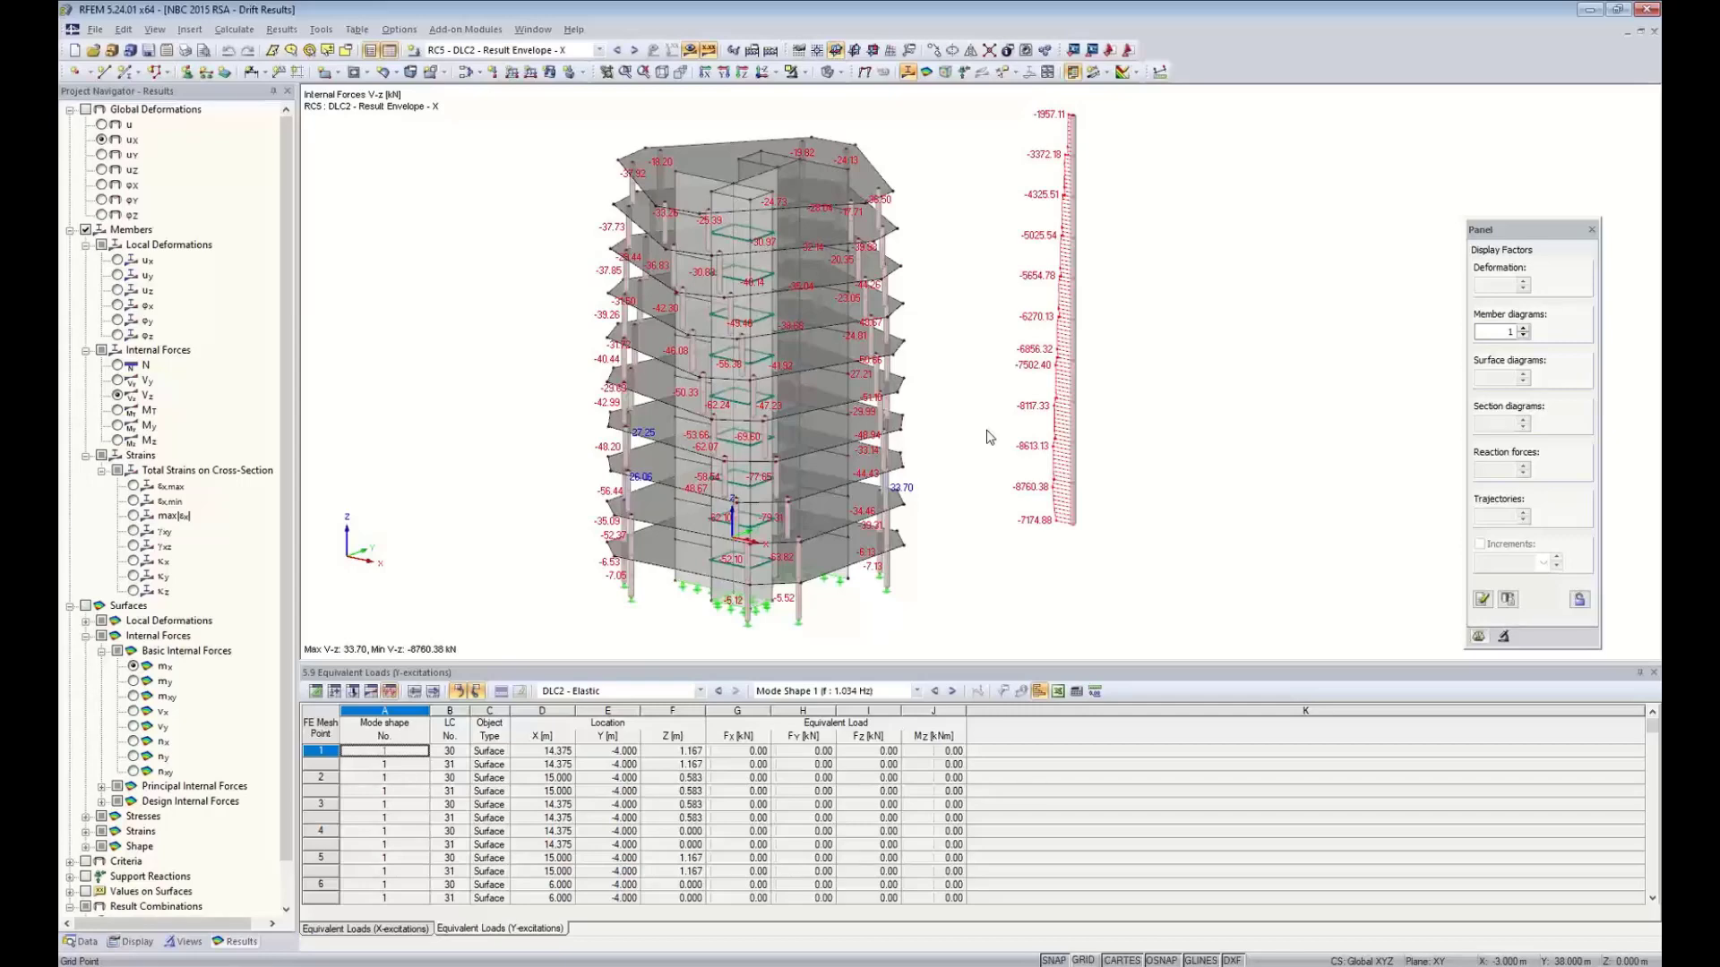
scroll(904, 193, up, 3)
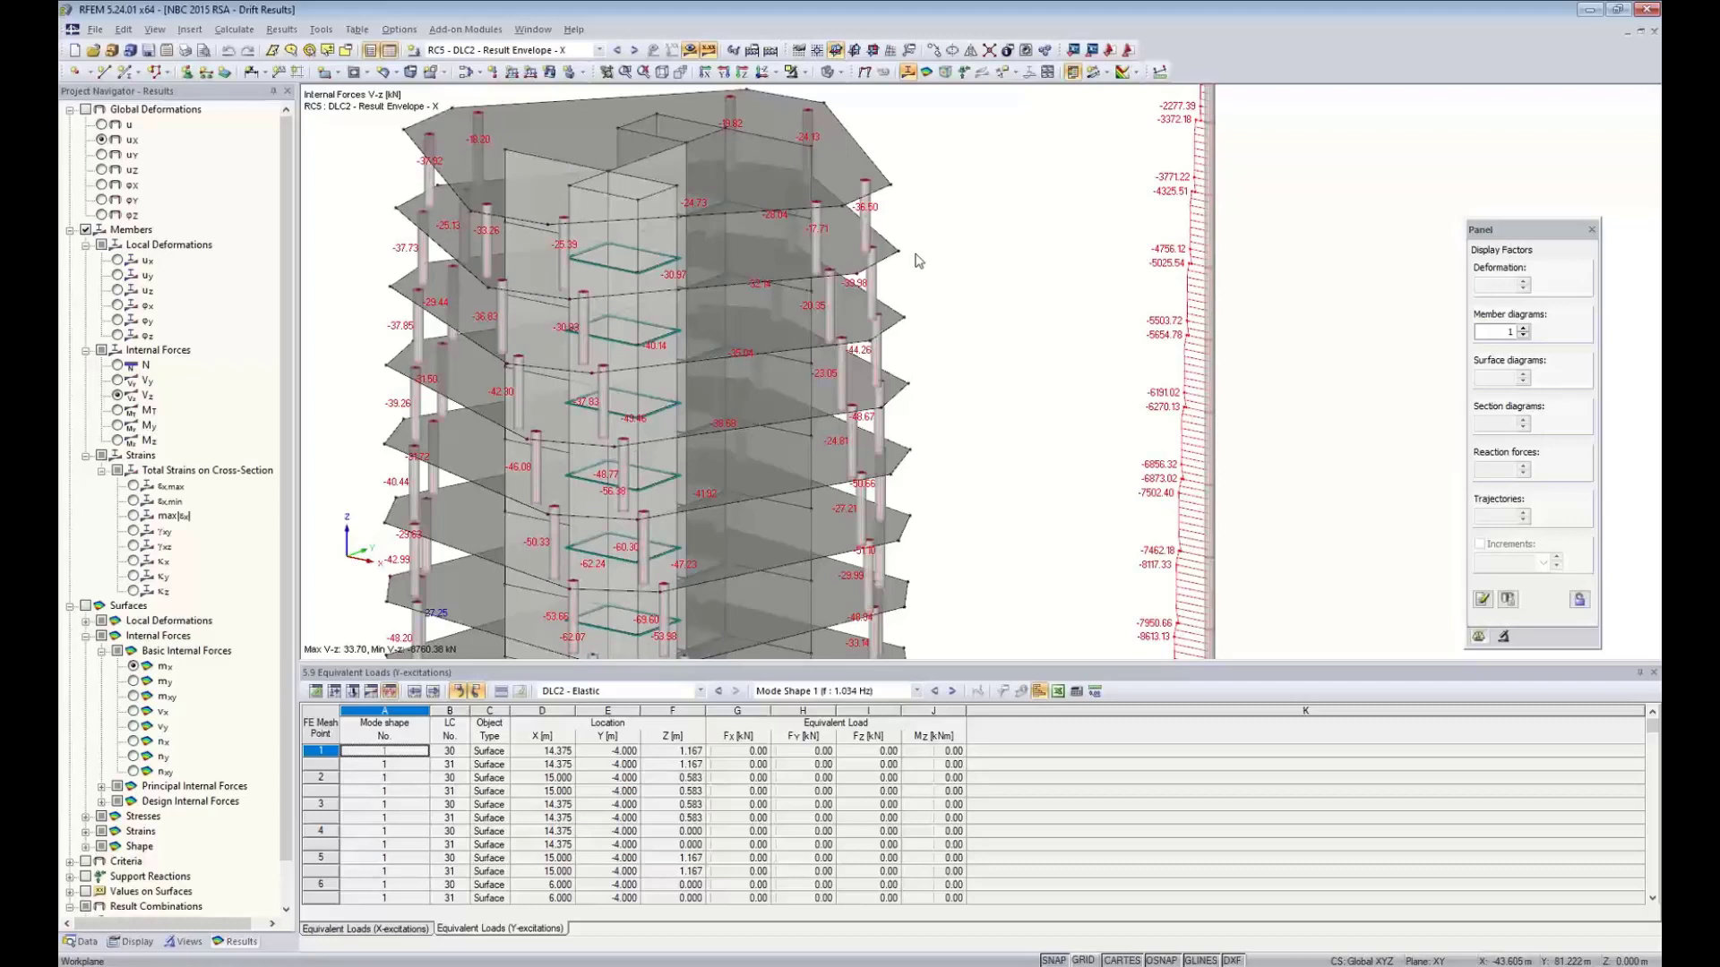
scroll(1070, 341, down, 3)
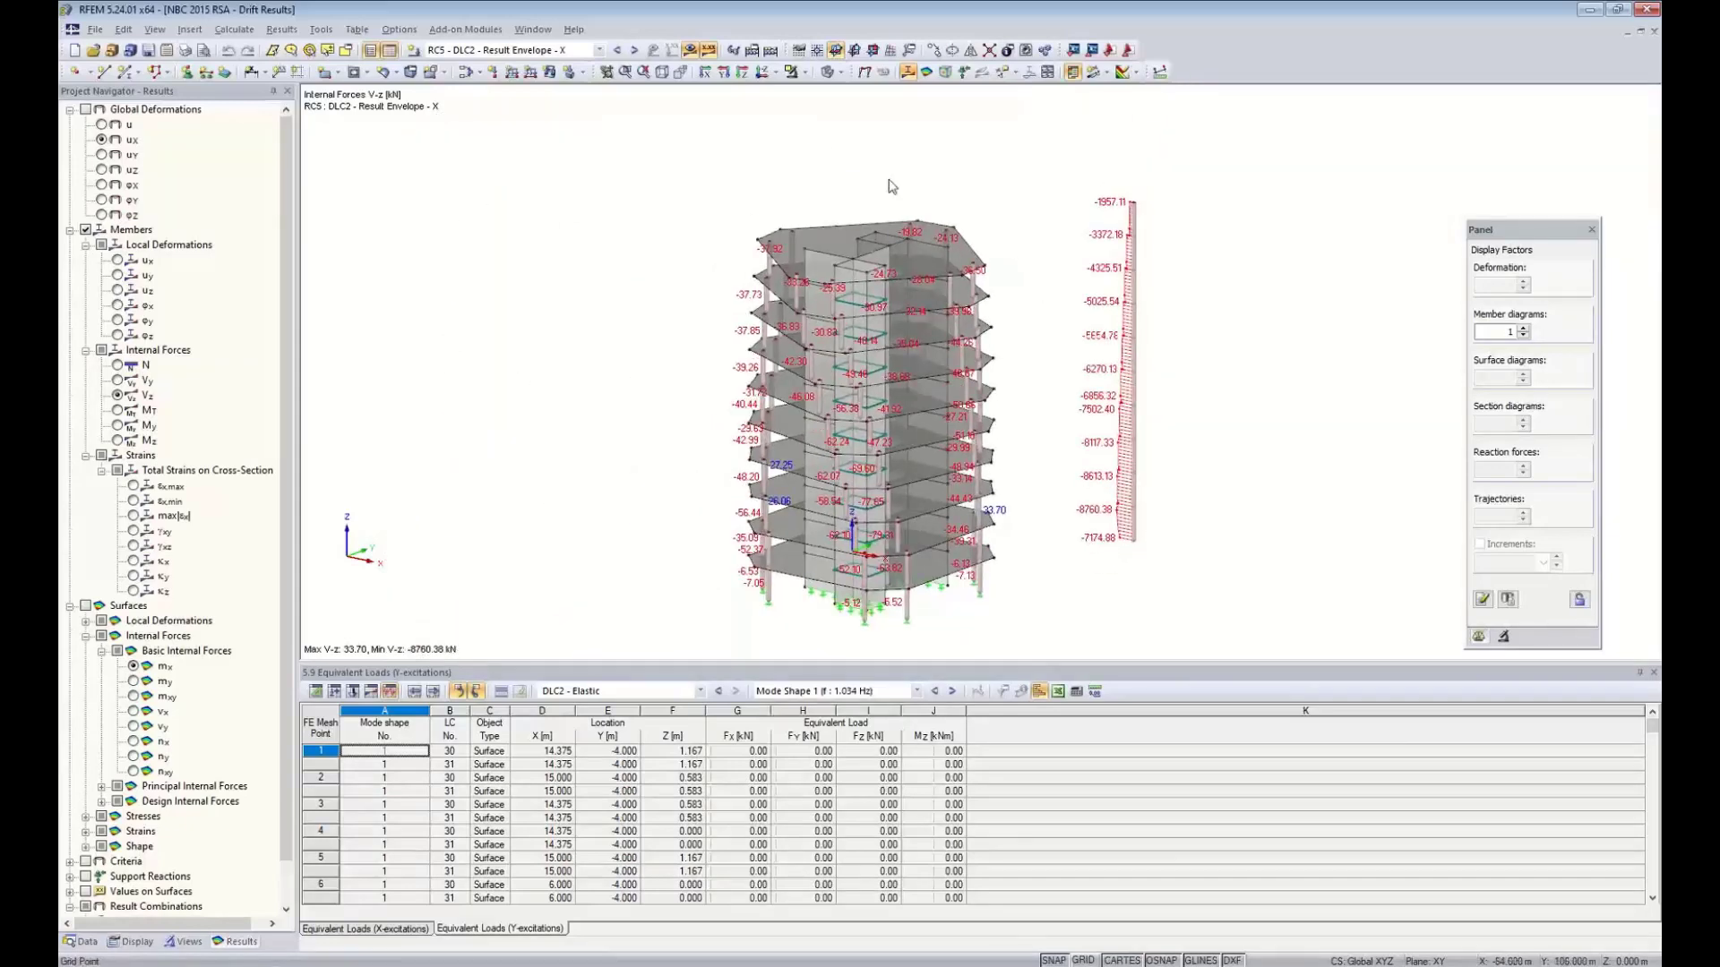
Display the model as a wireframe without results and examine the core walls in plan from above
click(791, 71)
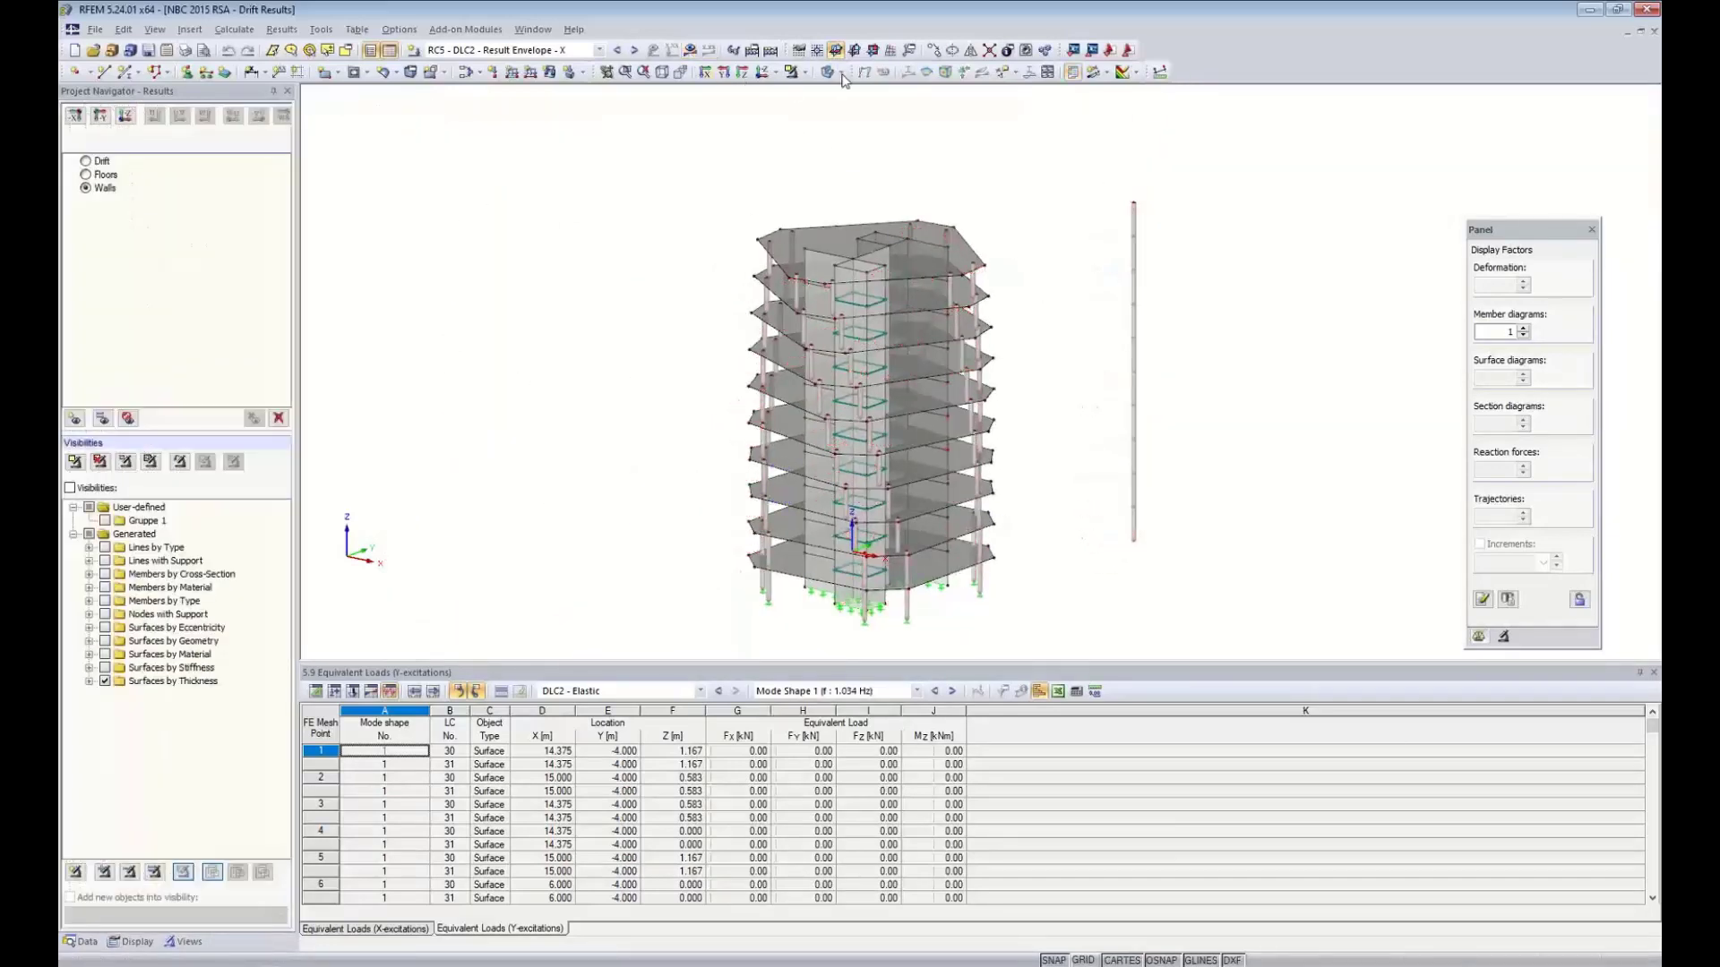
click(873, 110)
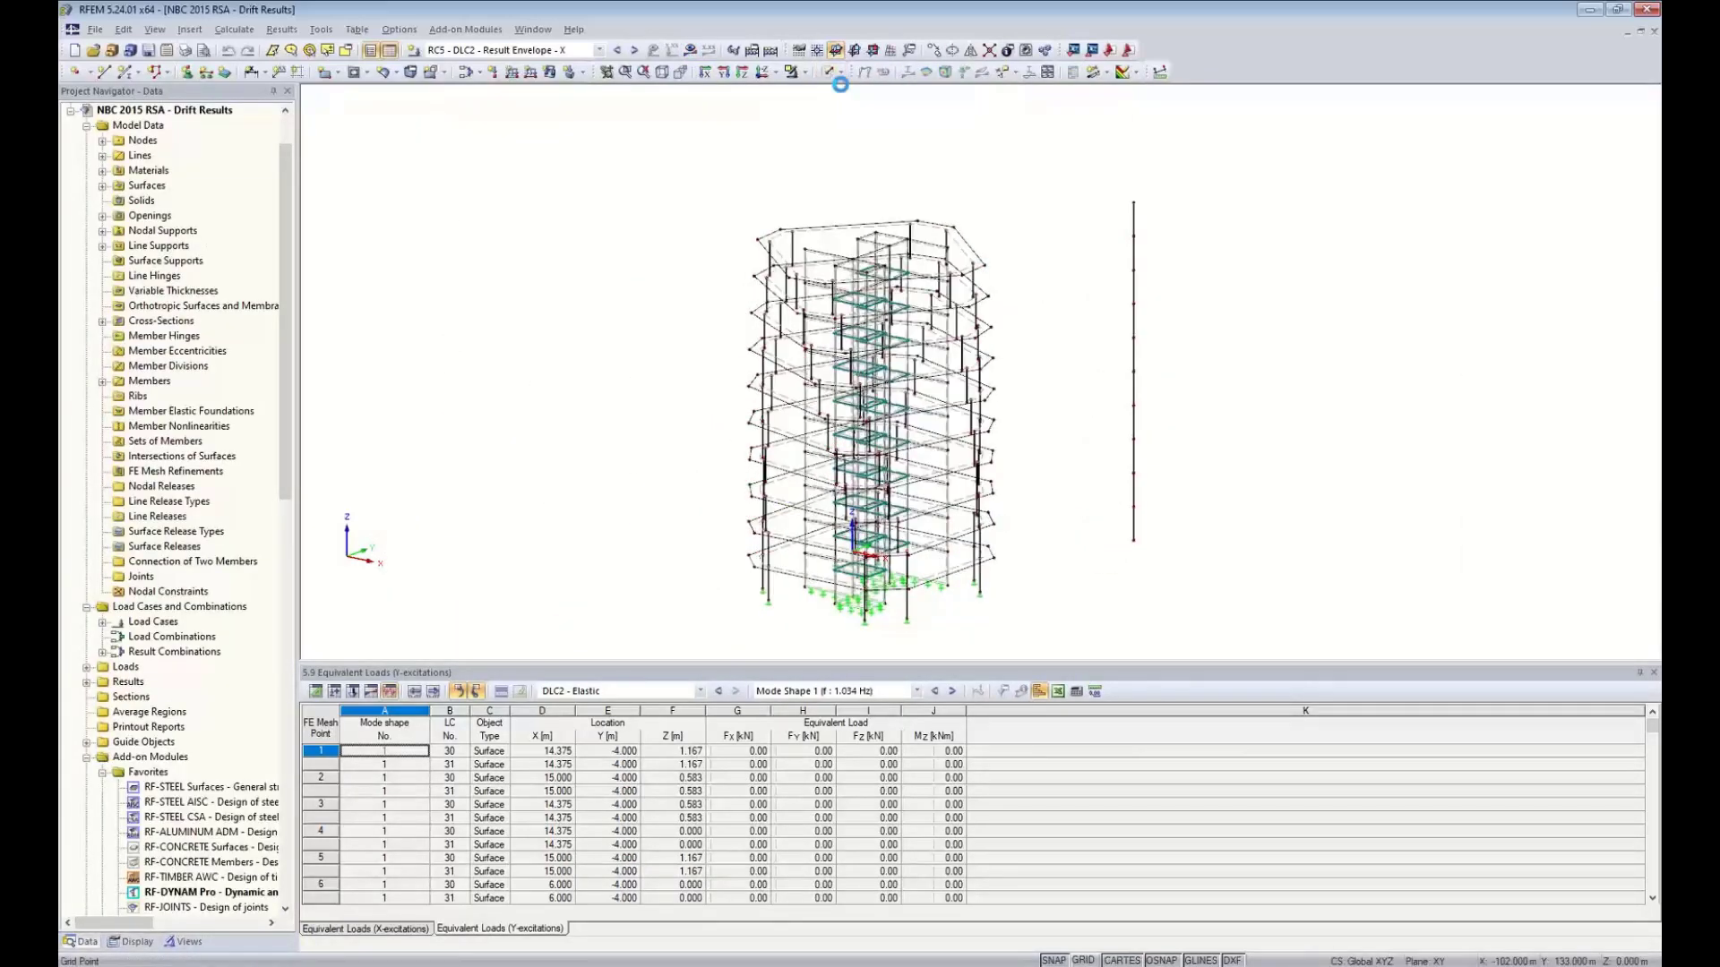
click(761, 72)
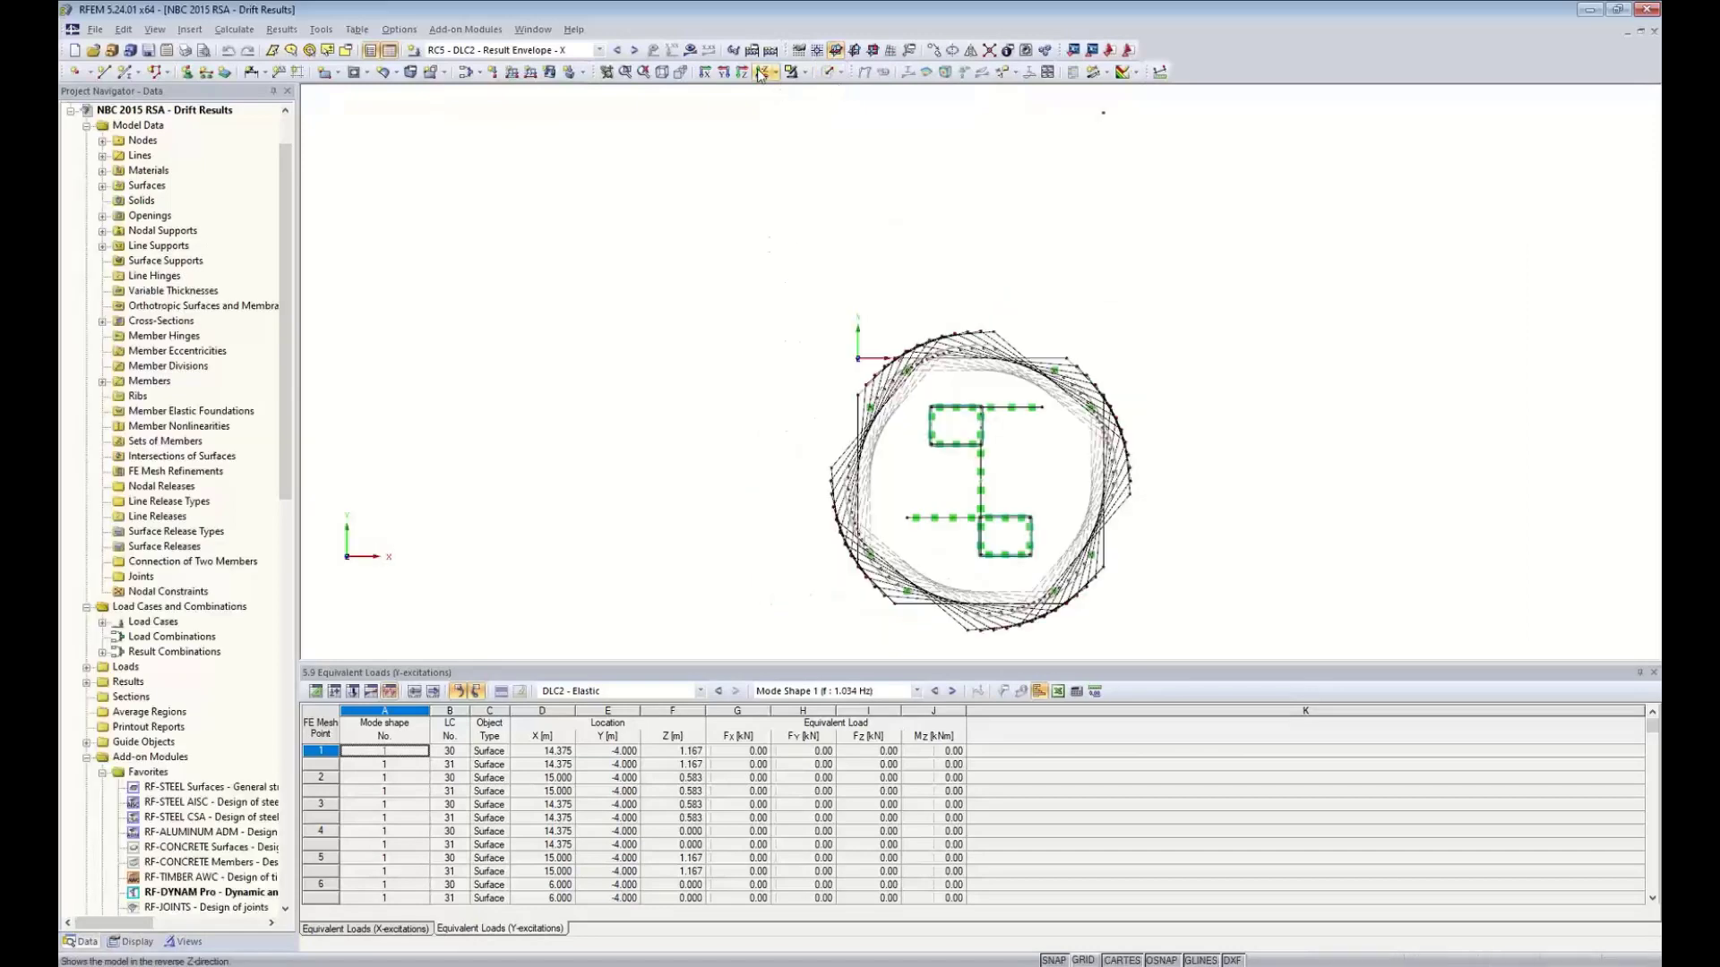
scroll(814, 468, up, 5)
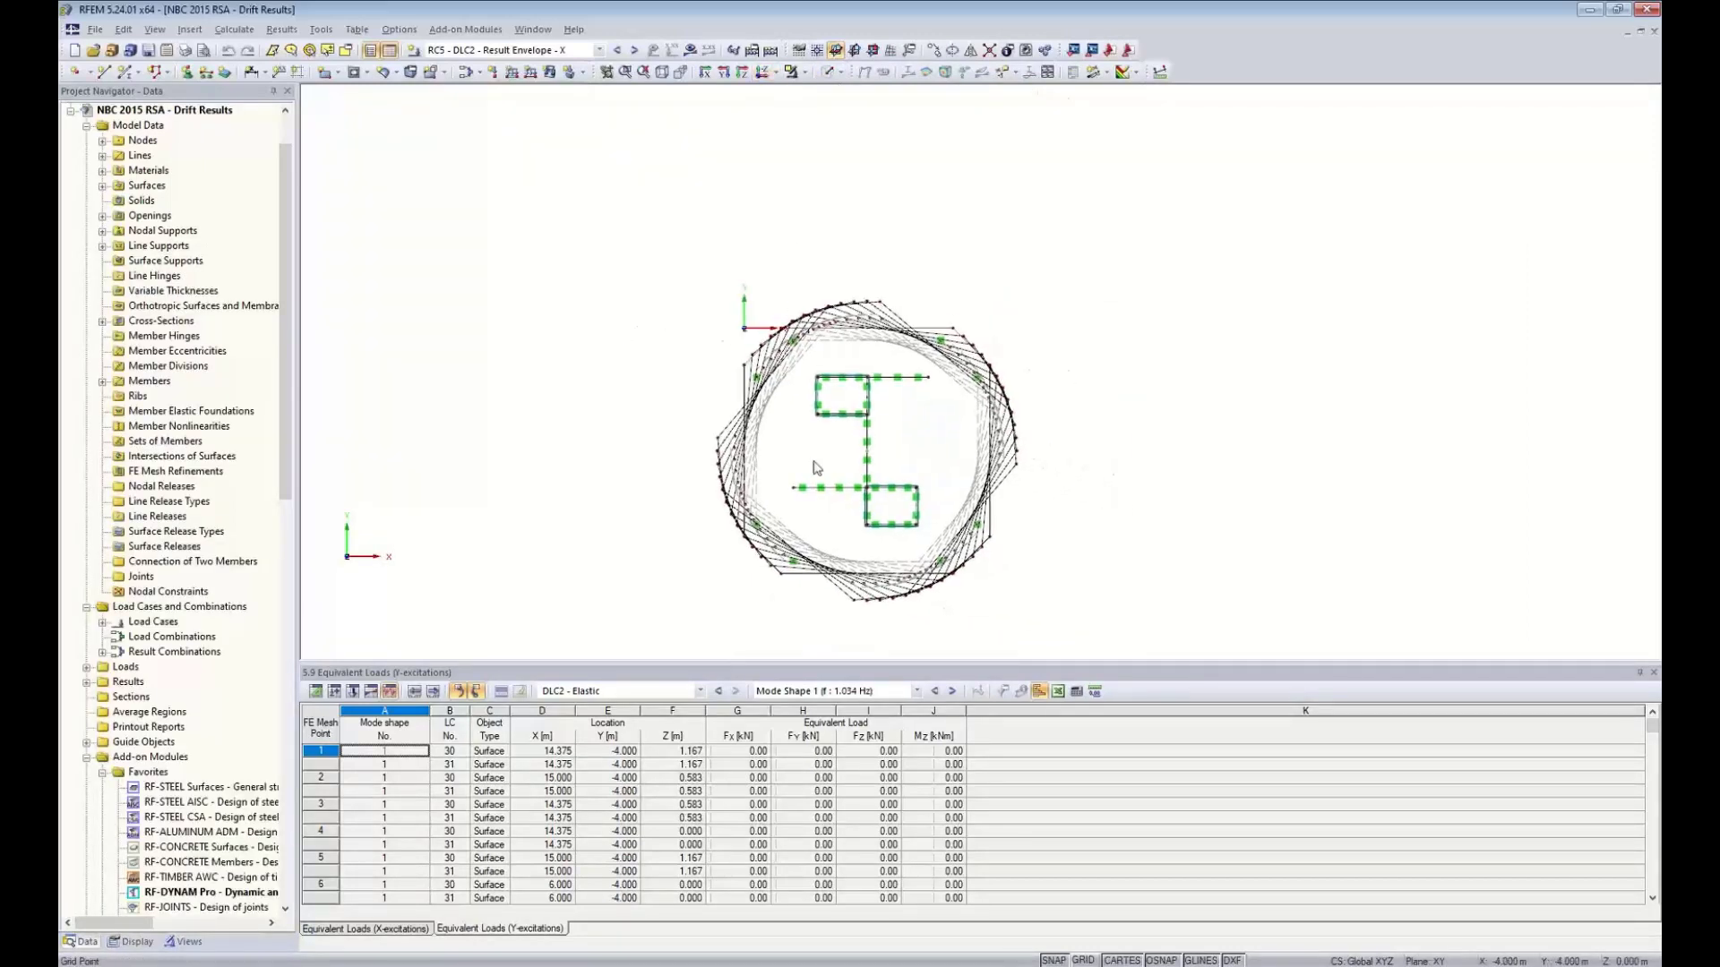
scroll(864, 461, up, 2)
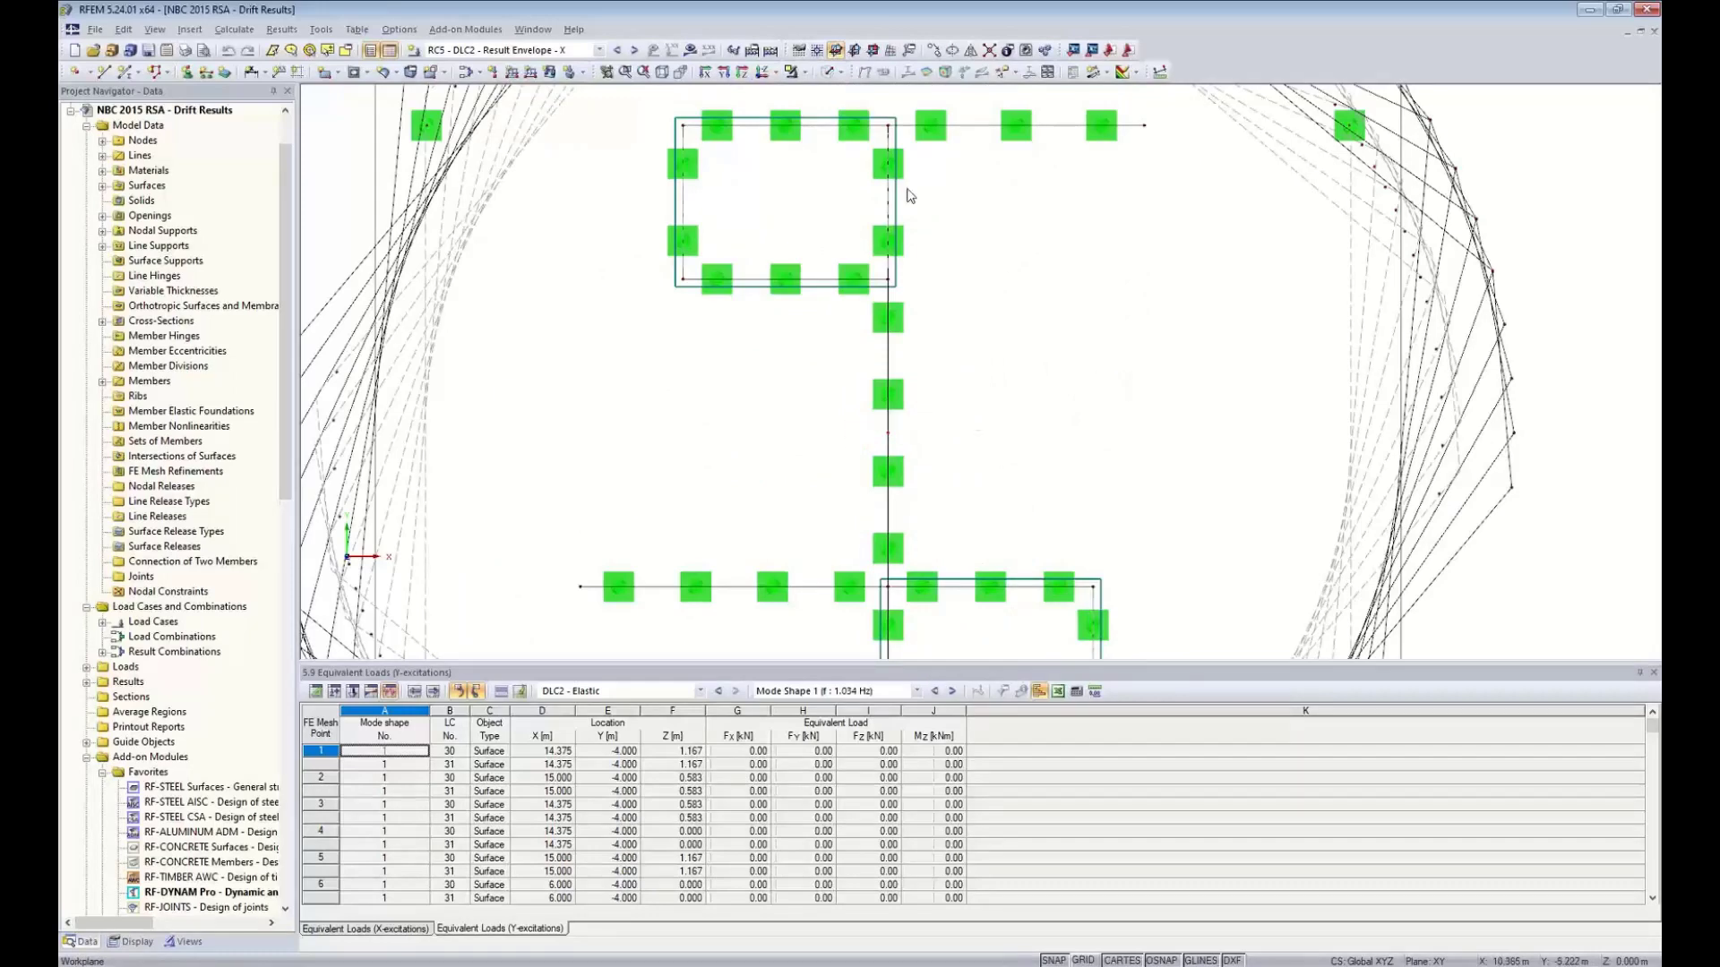
Return to an isometric view and turn off the display of hidden objects in the background
click(665, 74)
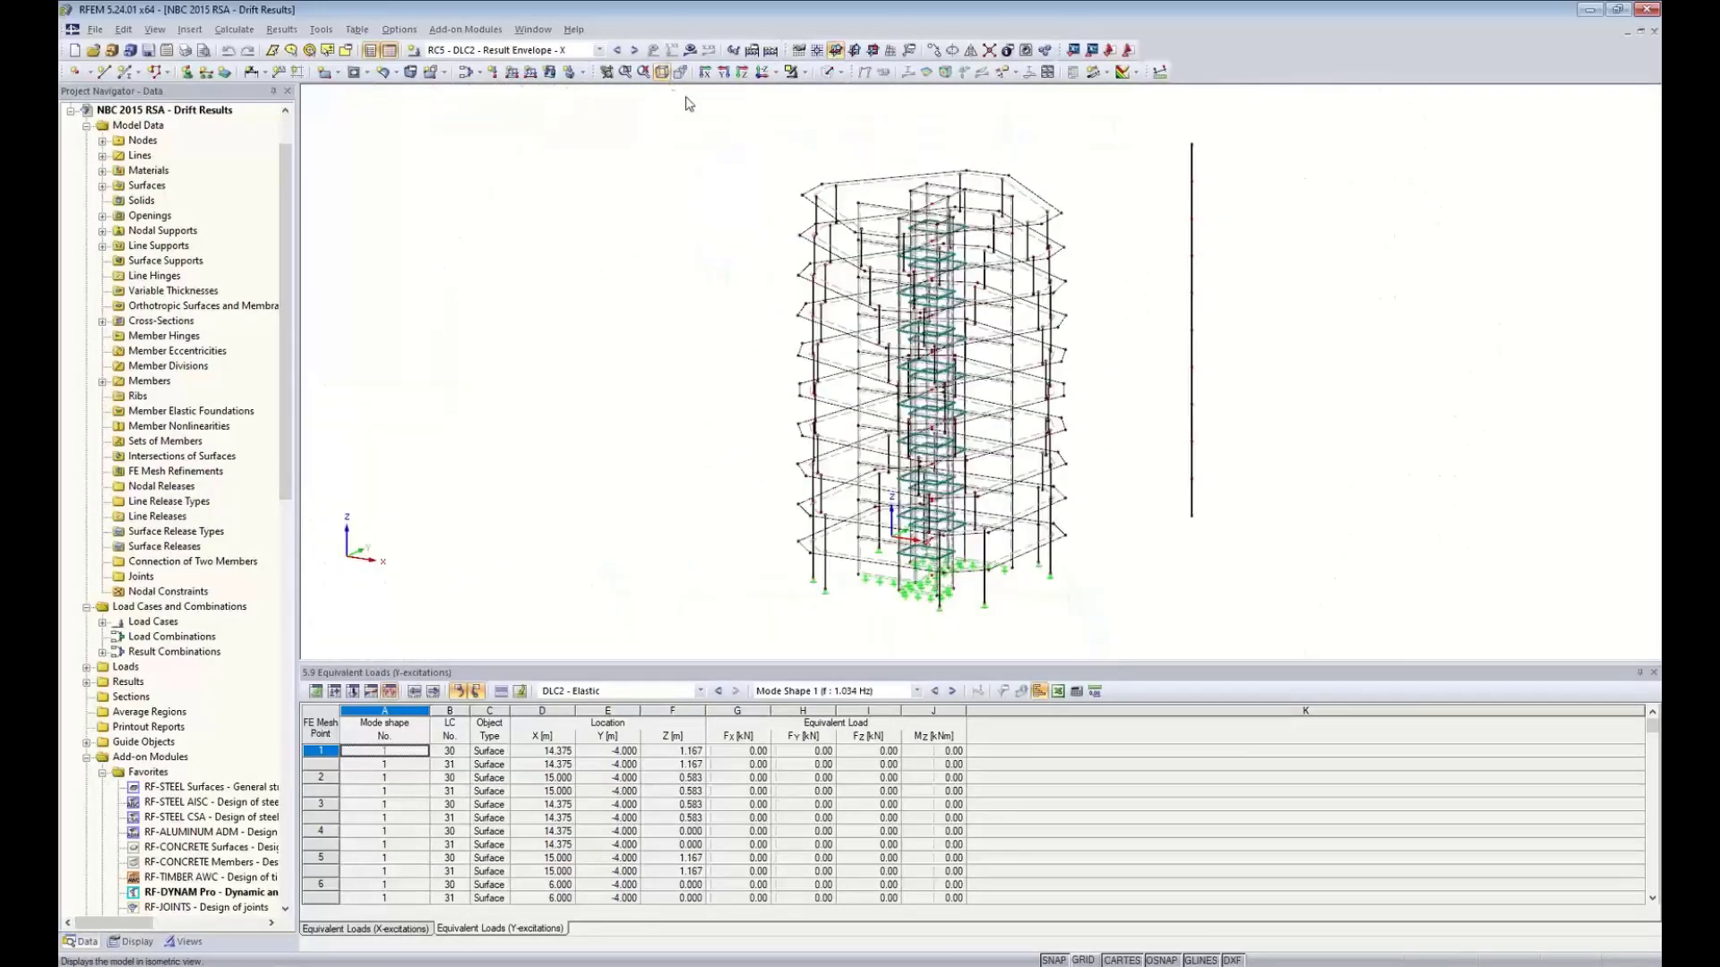
ctrl+middle_drag(1188, 396, 925, 319)
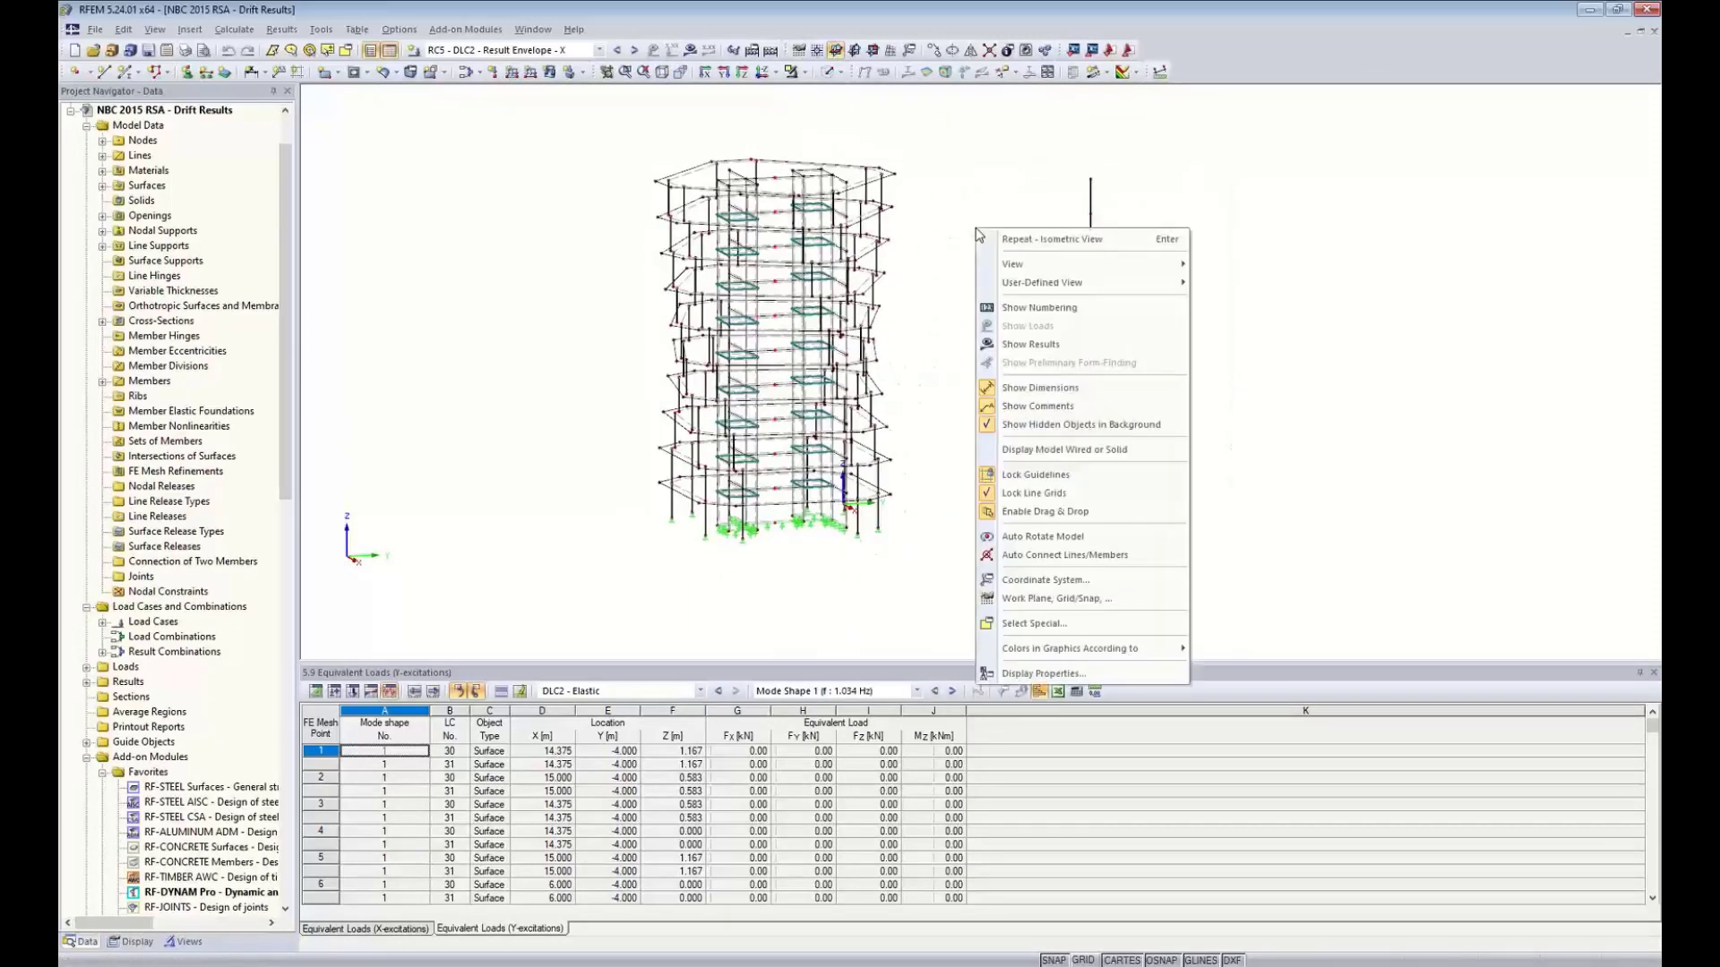
click(1002, 425)
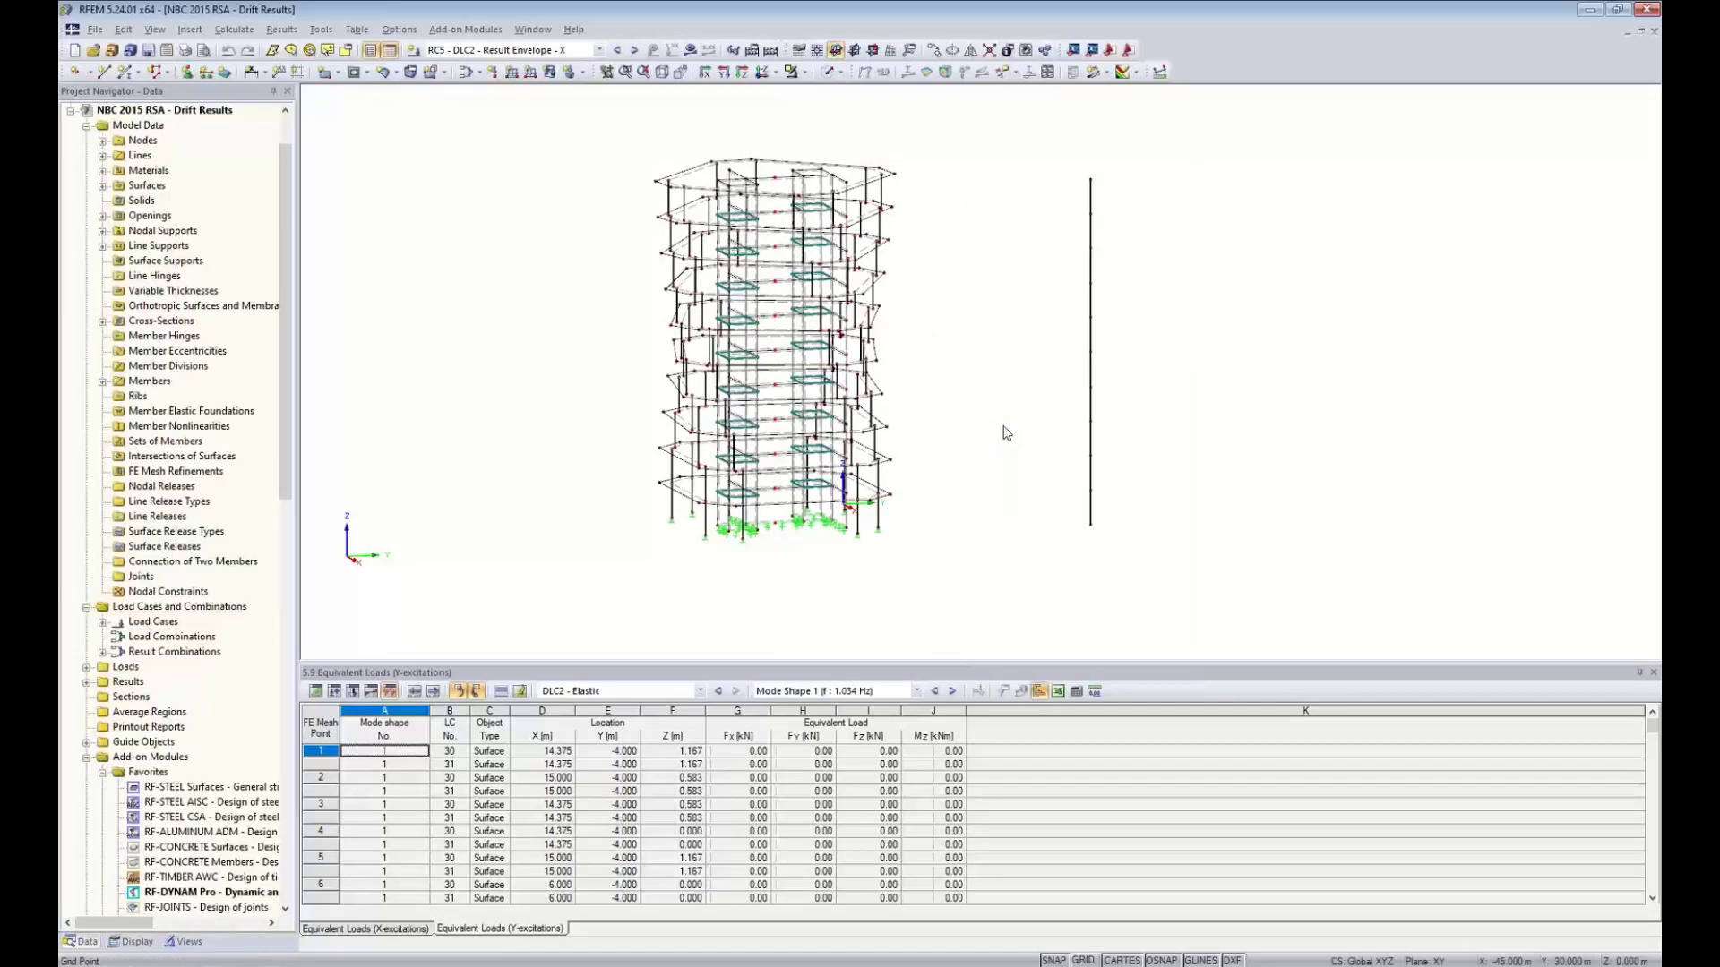
right_click(1002, 372)
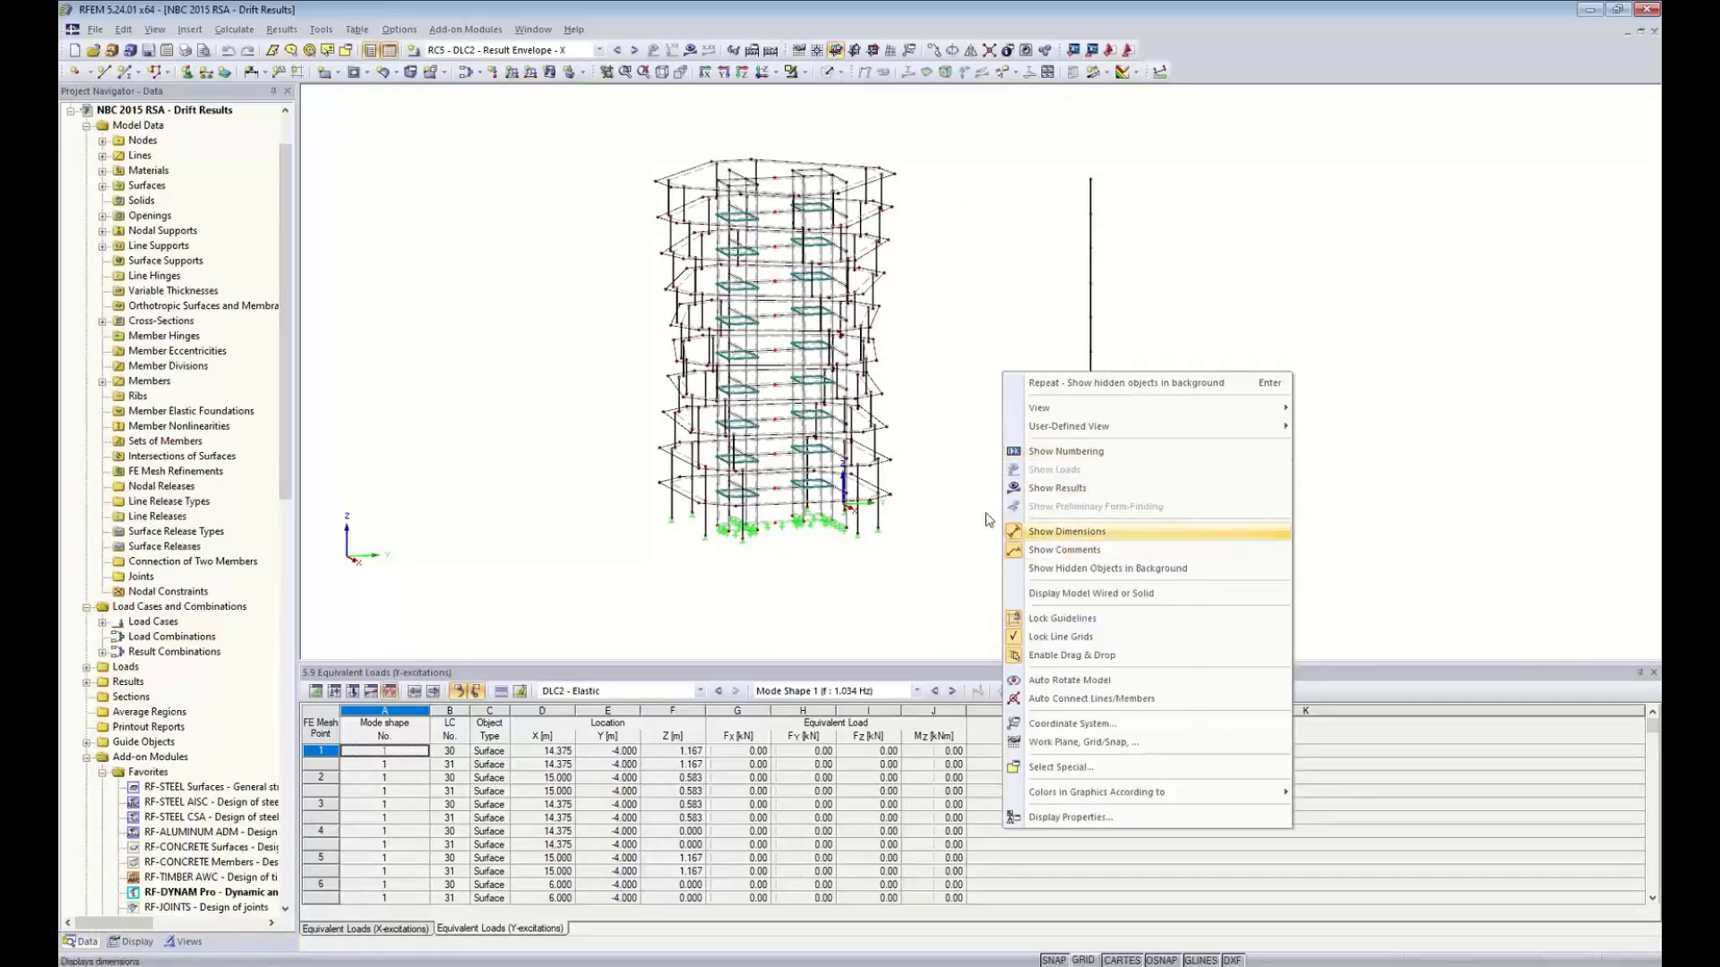
click(957, 499)
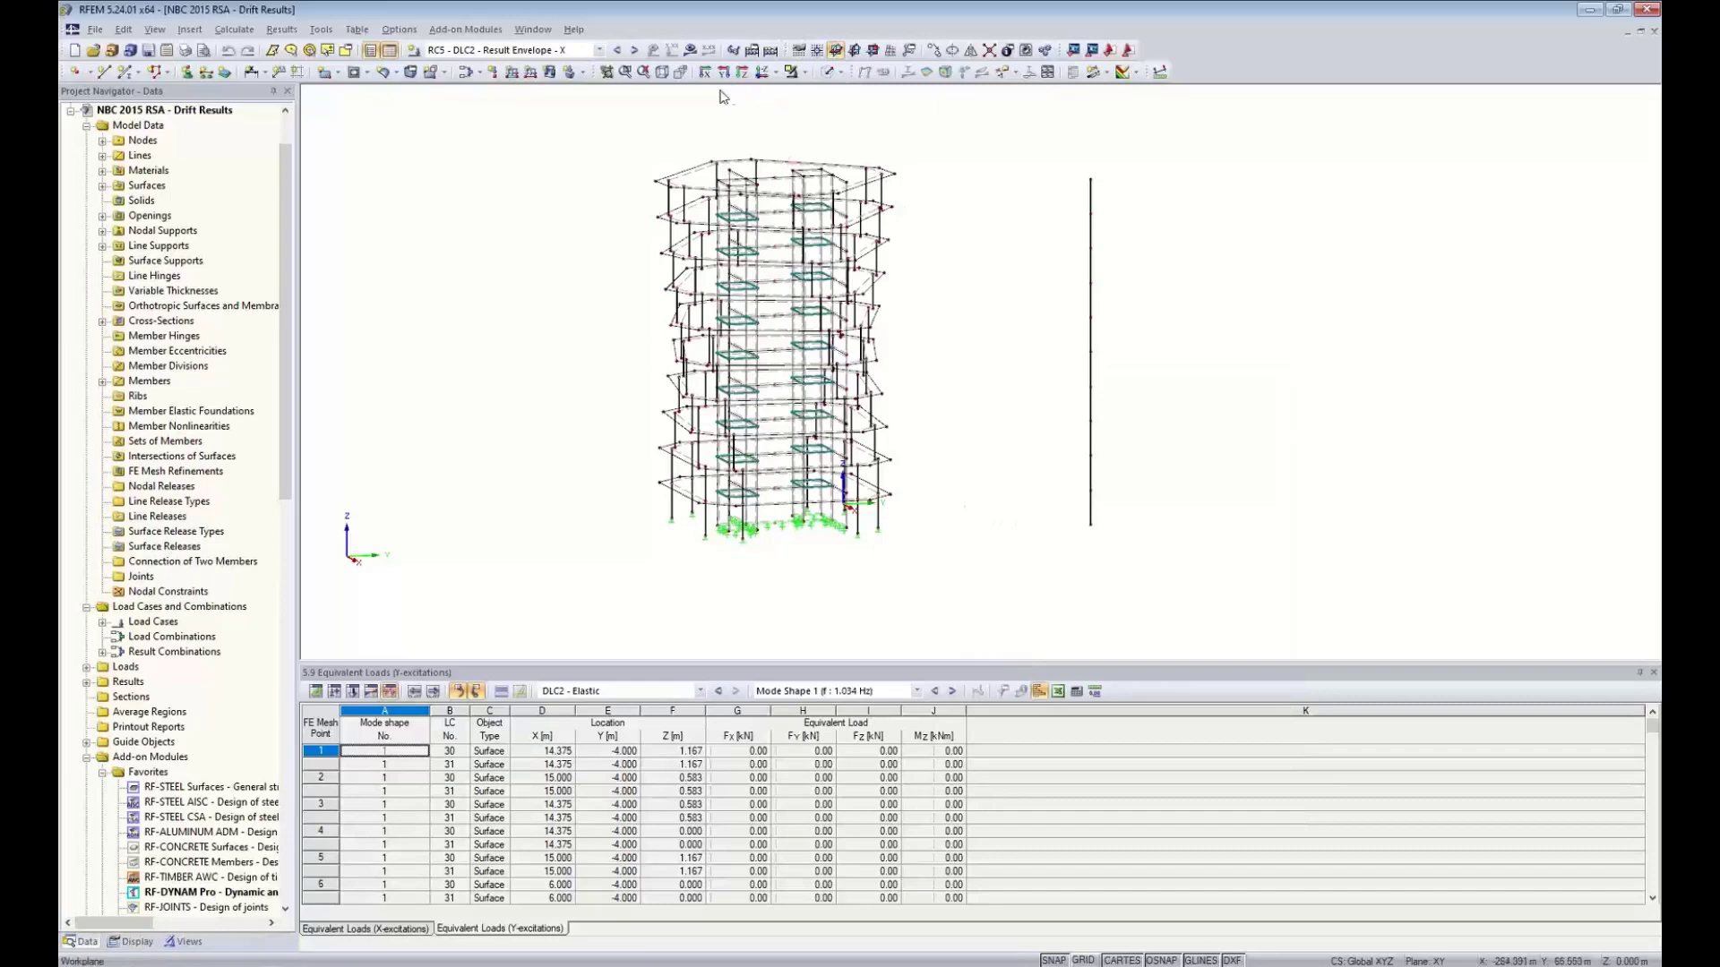
Inspect the core in plan, then return to the isometric view and isolate the drift nodes in visibility mode
click(762, 74)
scroll(976, 484, up, 5)
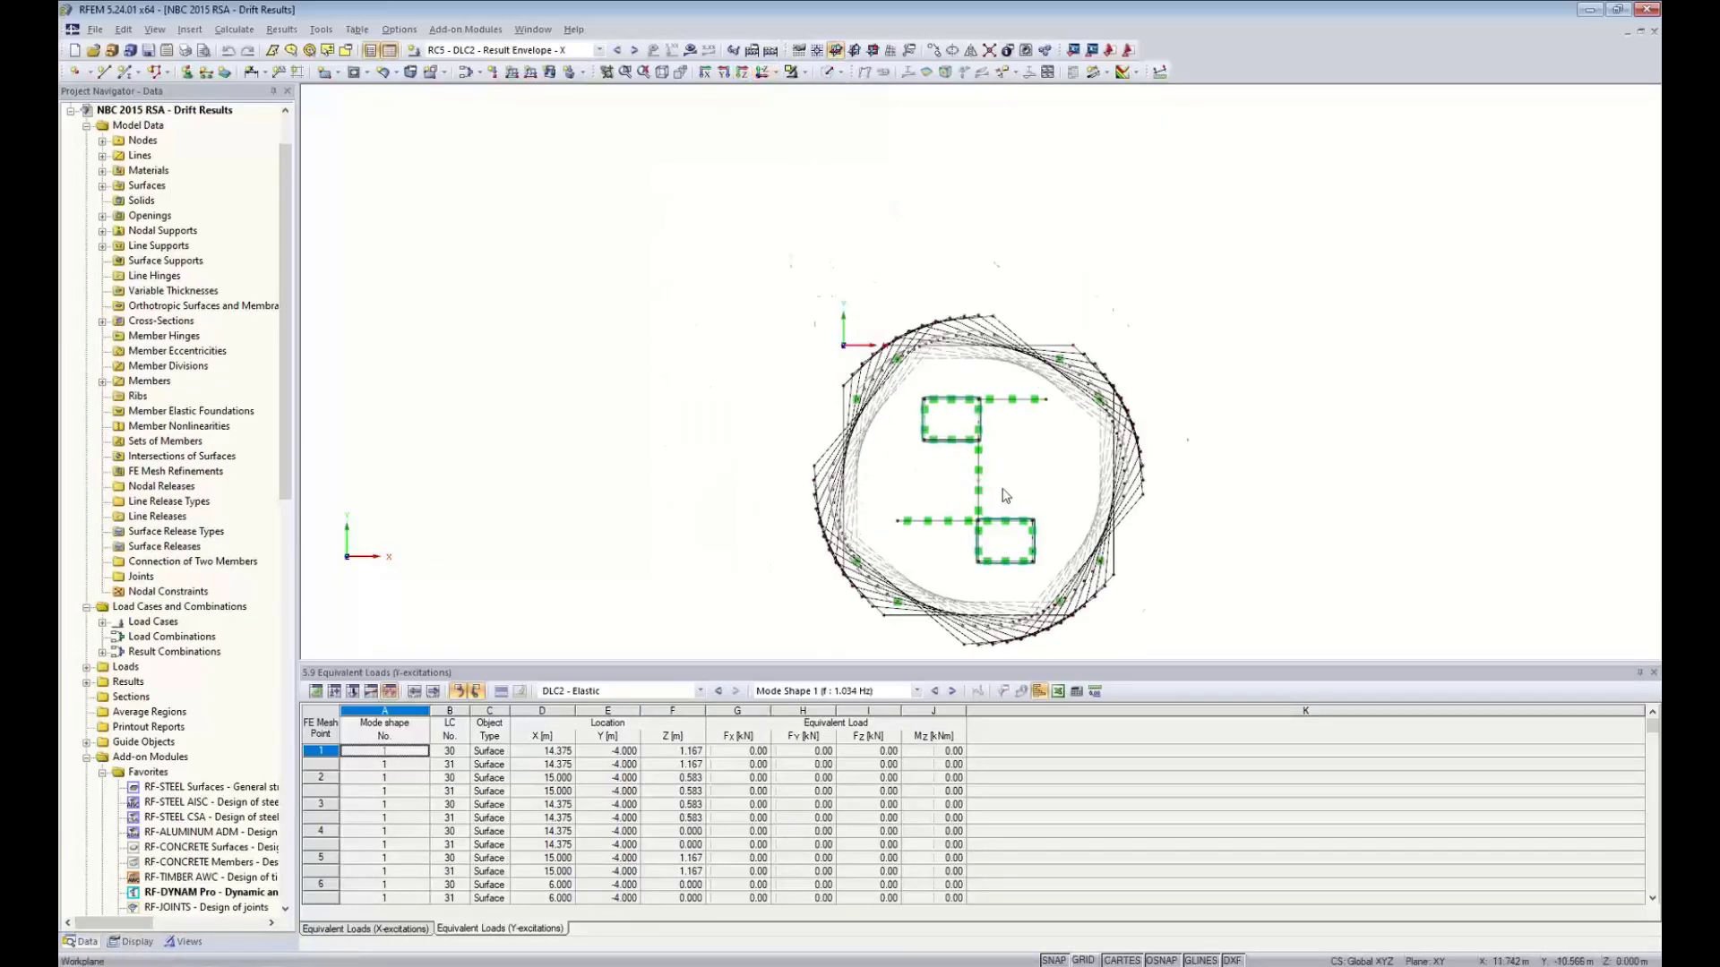
click(828, 71)
click(663, 71)
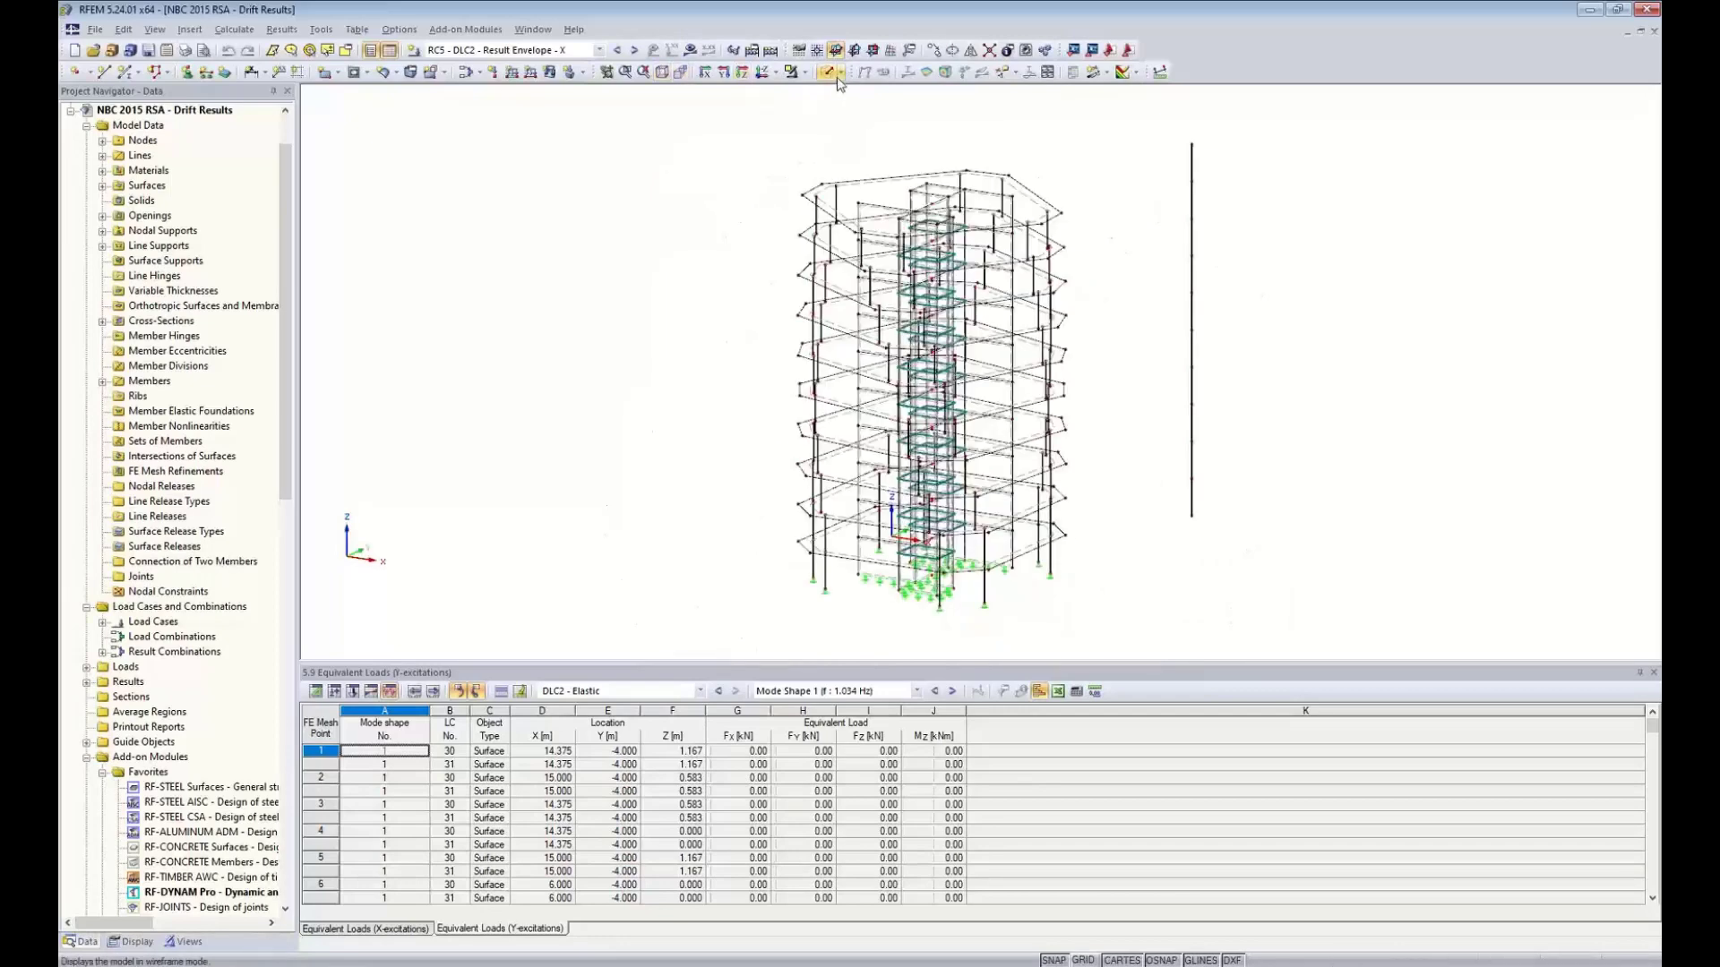
click(839, 73)
click(860, 100)
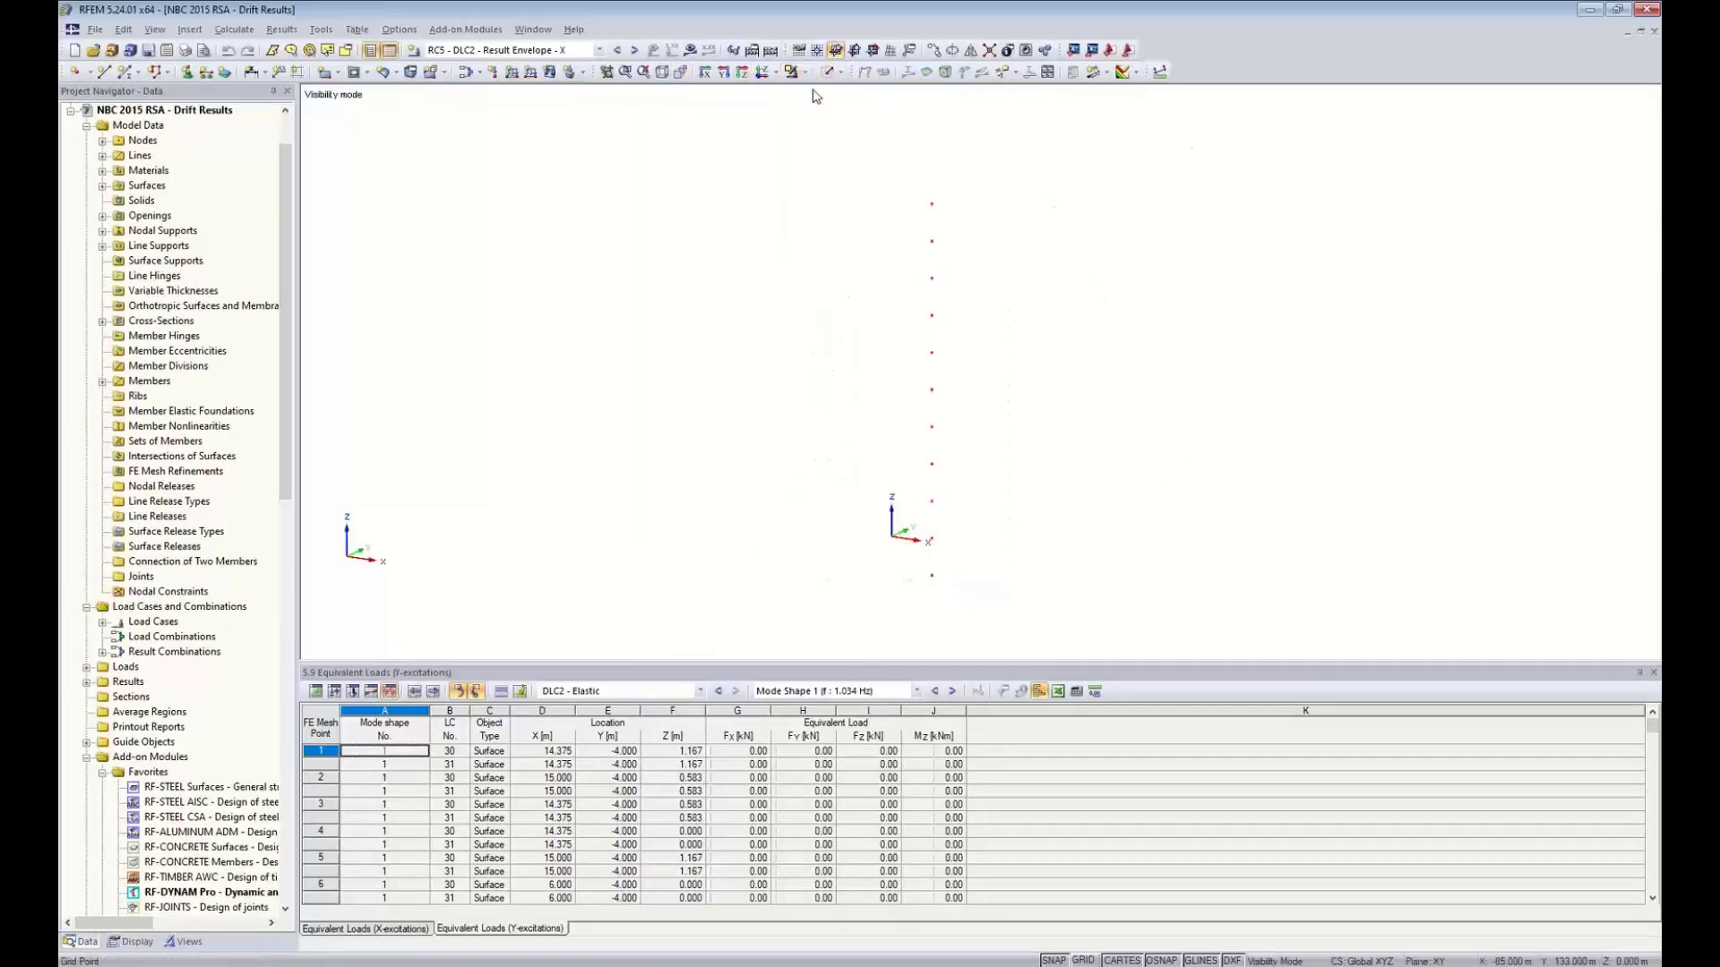
Show the hidden objects in the background around the isolated drift nodes
middle_drag(1081, 363, 859, 338)
right_drag(862, 235, 921, 358)
click(931, 433)
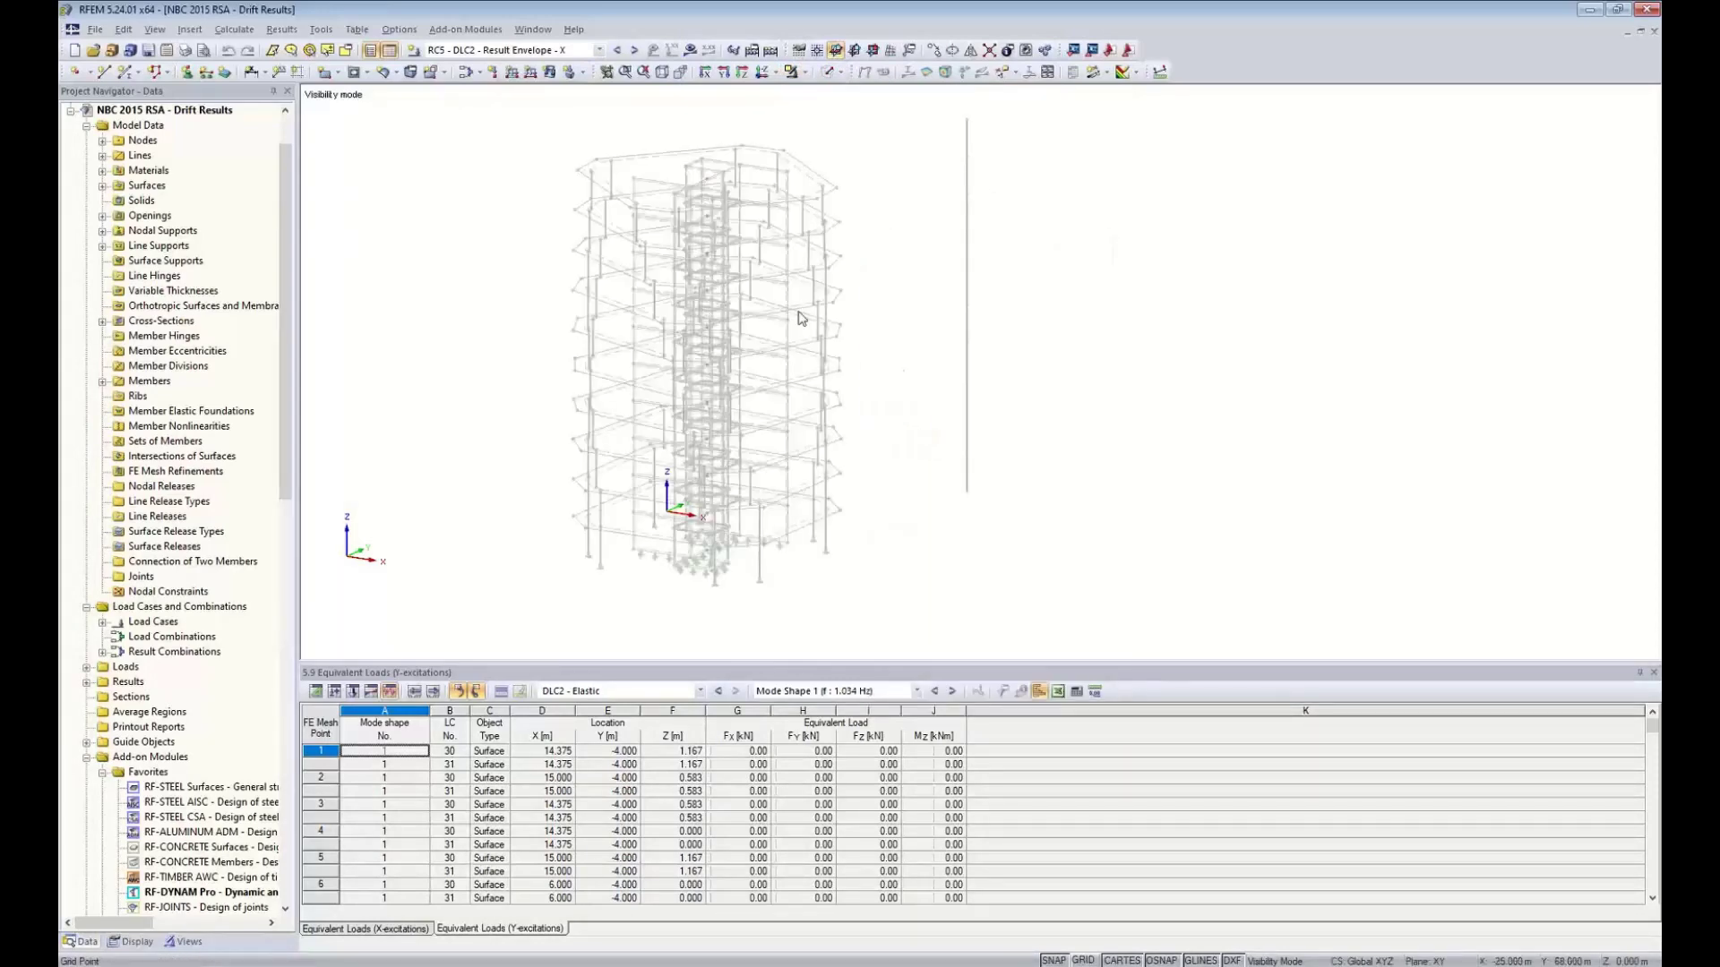
Inspect the drift nodes inside the core from another angle and turn off the display of hidden objects in the background
ctrl+middle_drag(882, 341, 788, 304)
drag(695, 166, 751, 574)
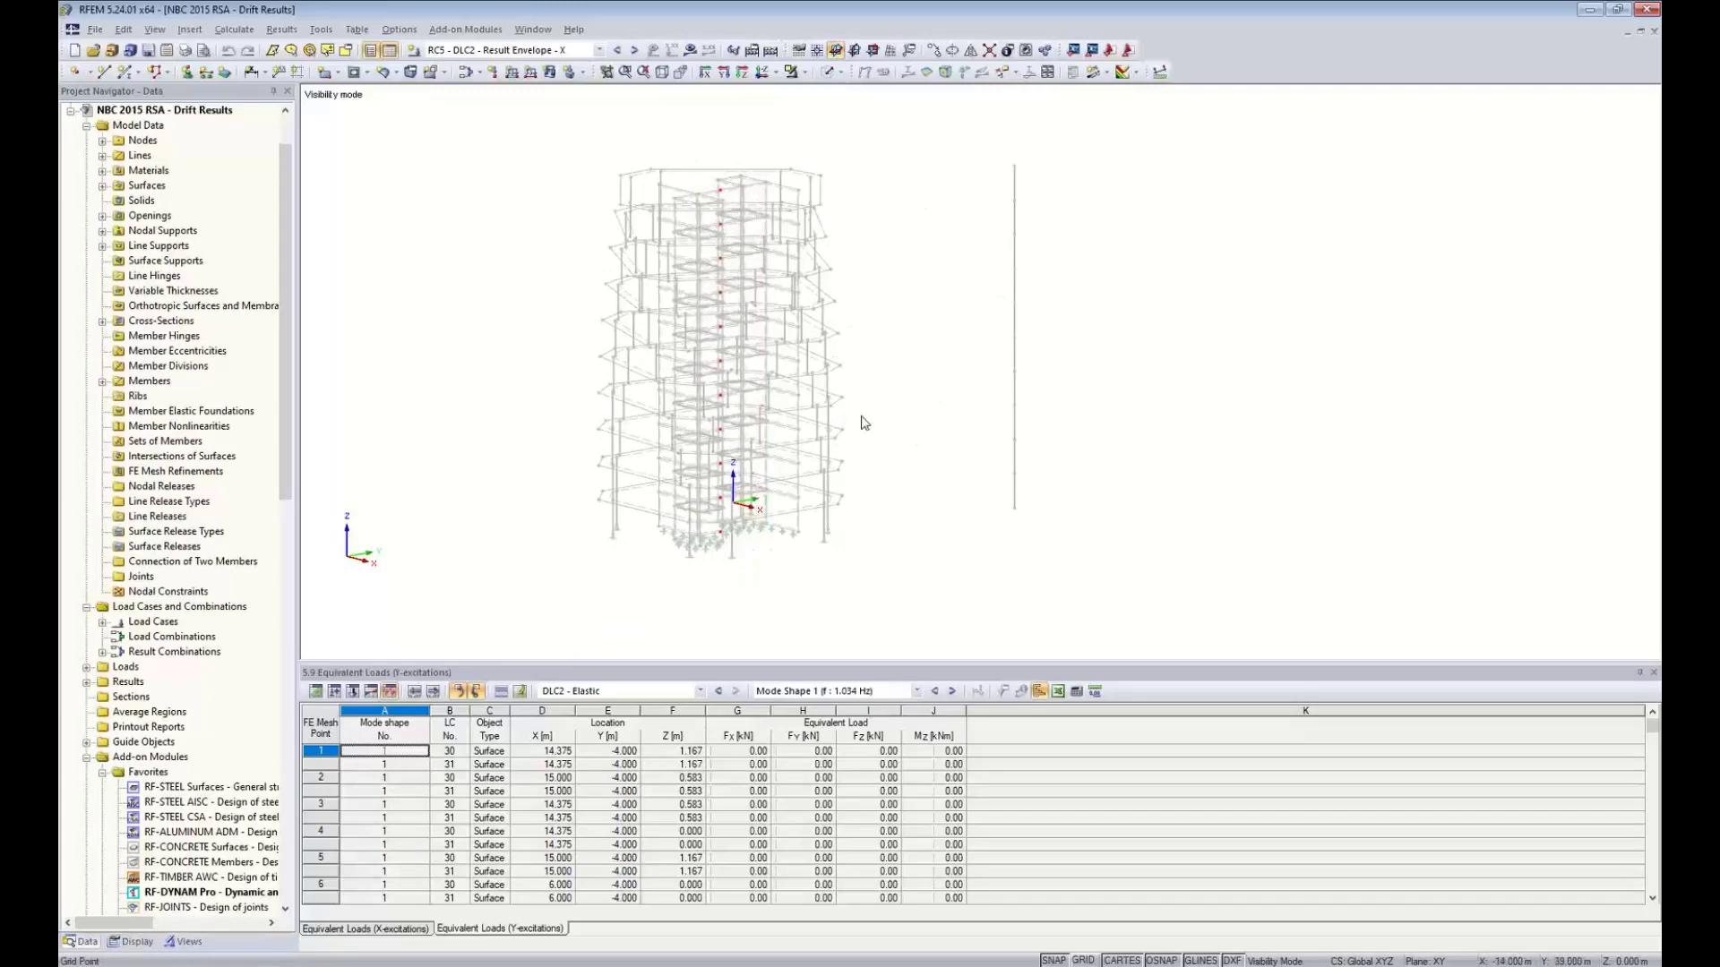
ctrl+middle_drag(856, 395, 802, 410)
right_click(908, 237)
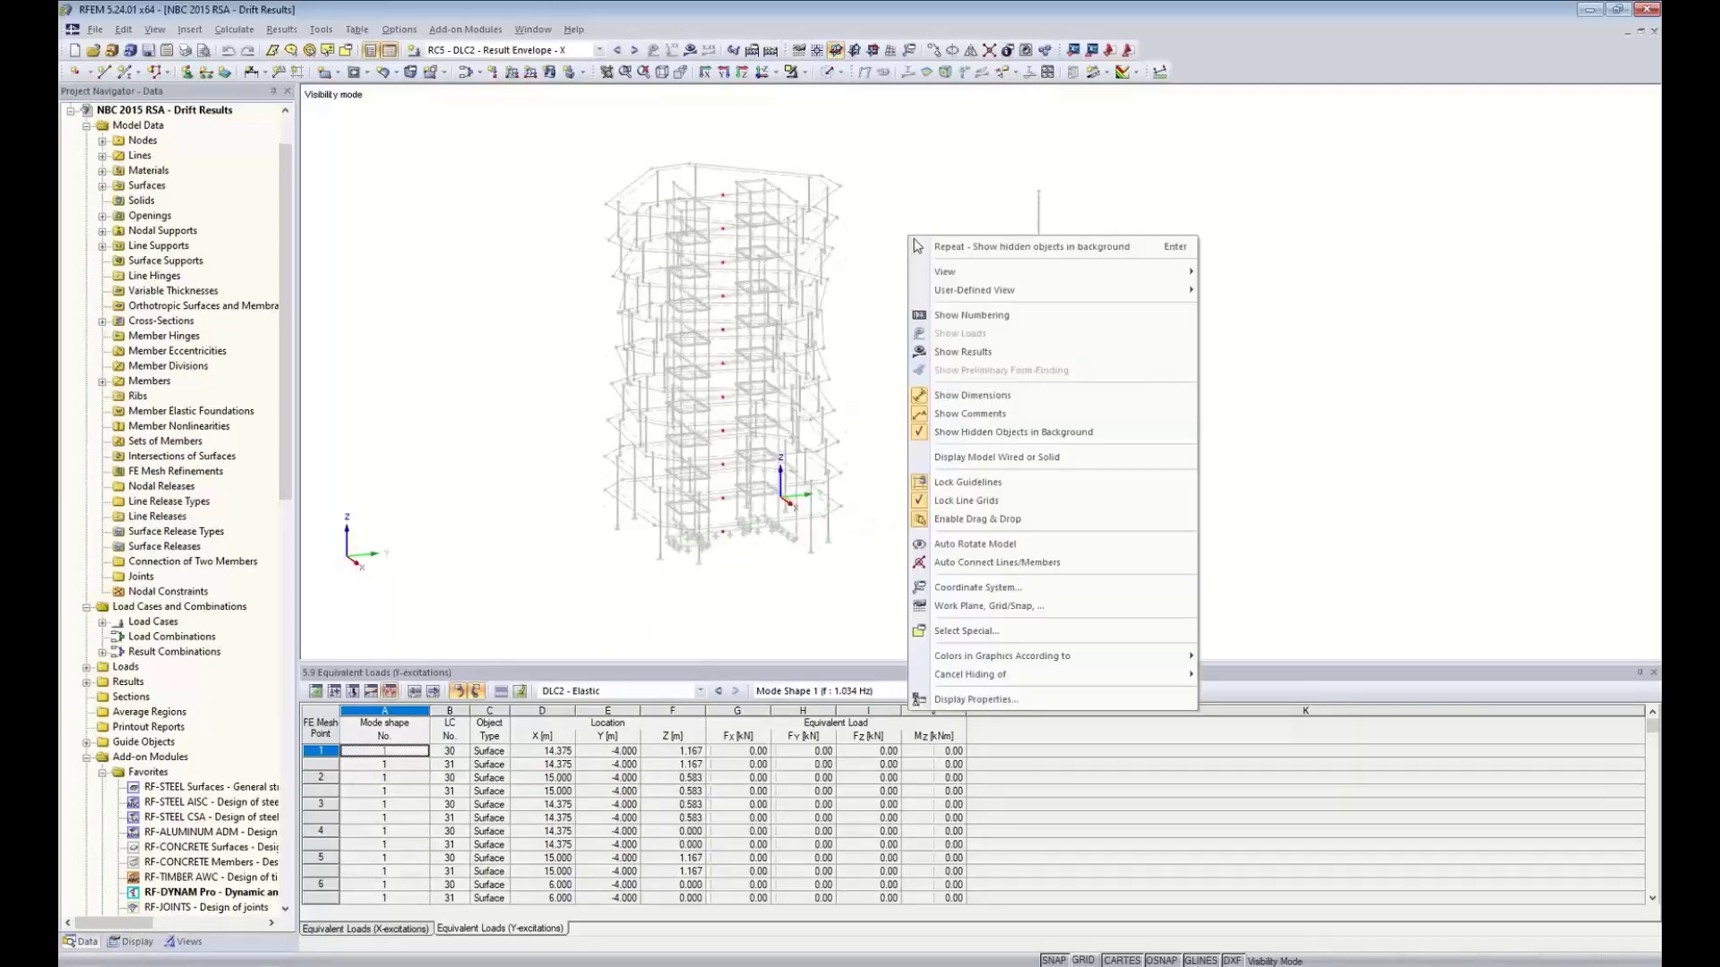
click(944, 439)
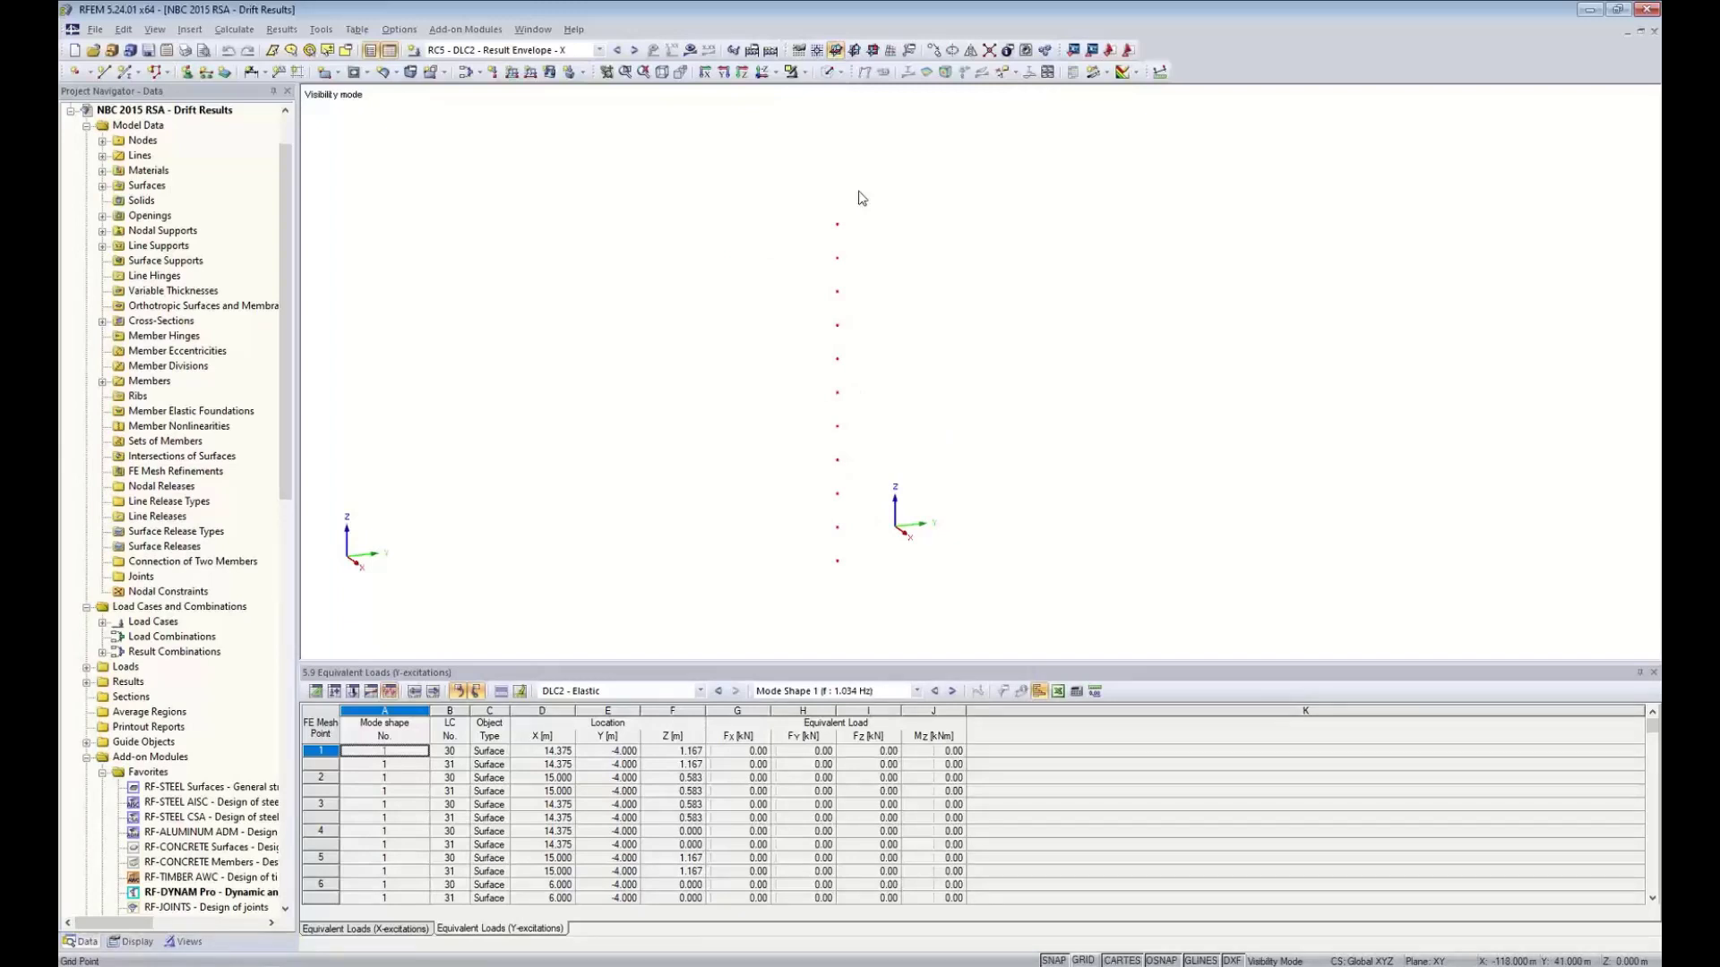
Show the global deformations u-X on the drift nodes in an elevation facing the X-Z plane and check the nodal displacement display options
click(687, 50)
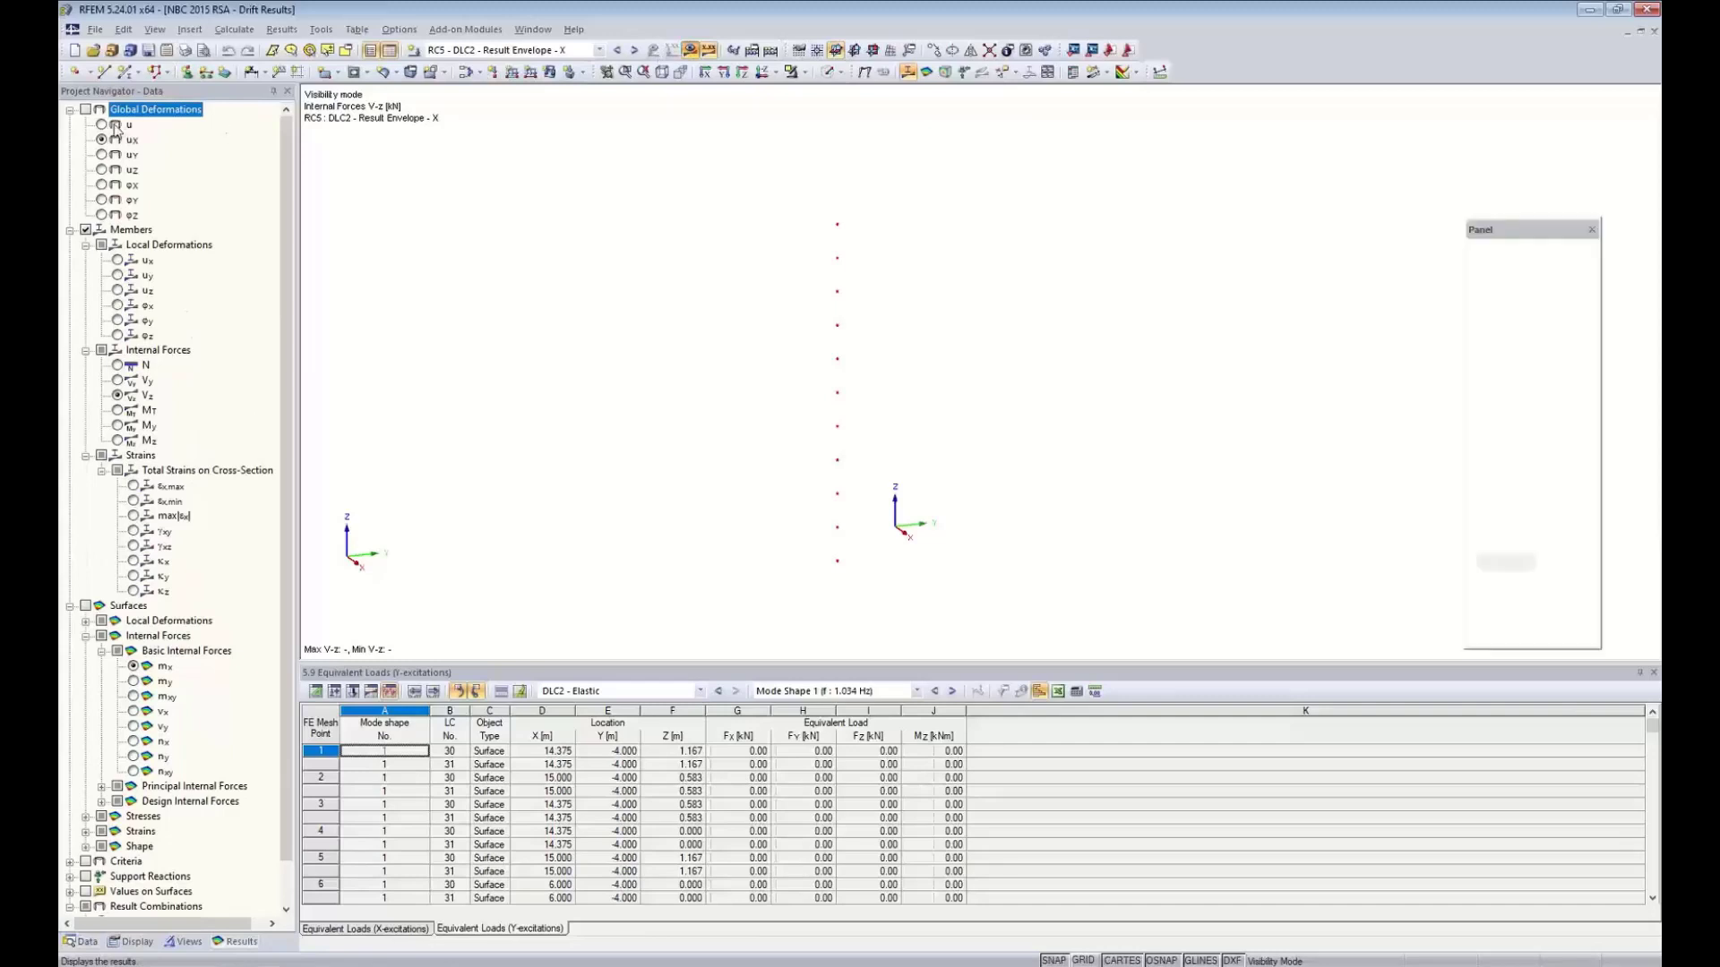
click(86, 109)
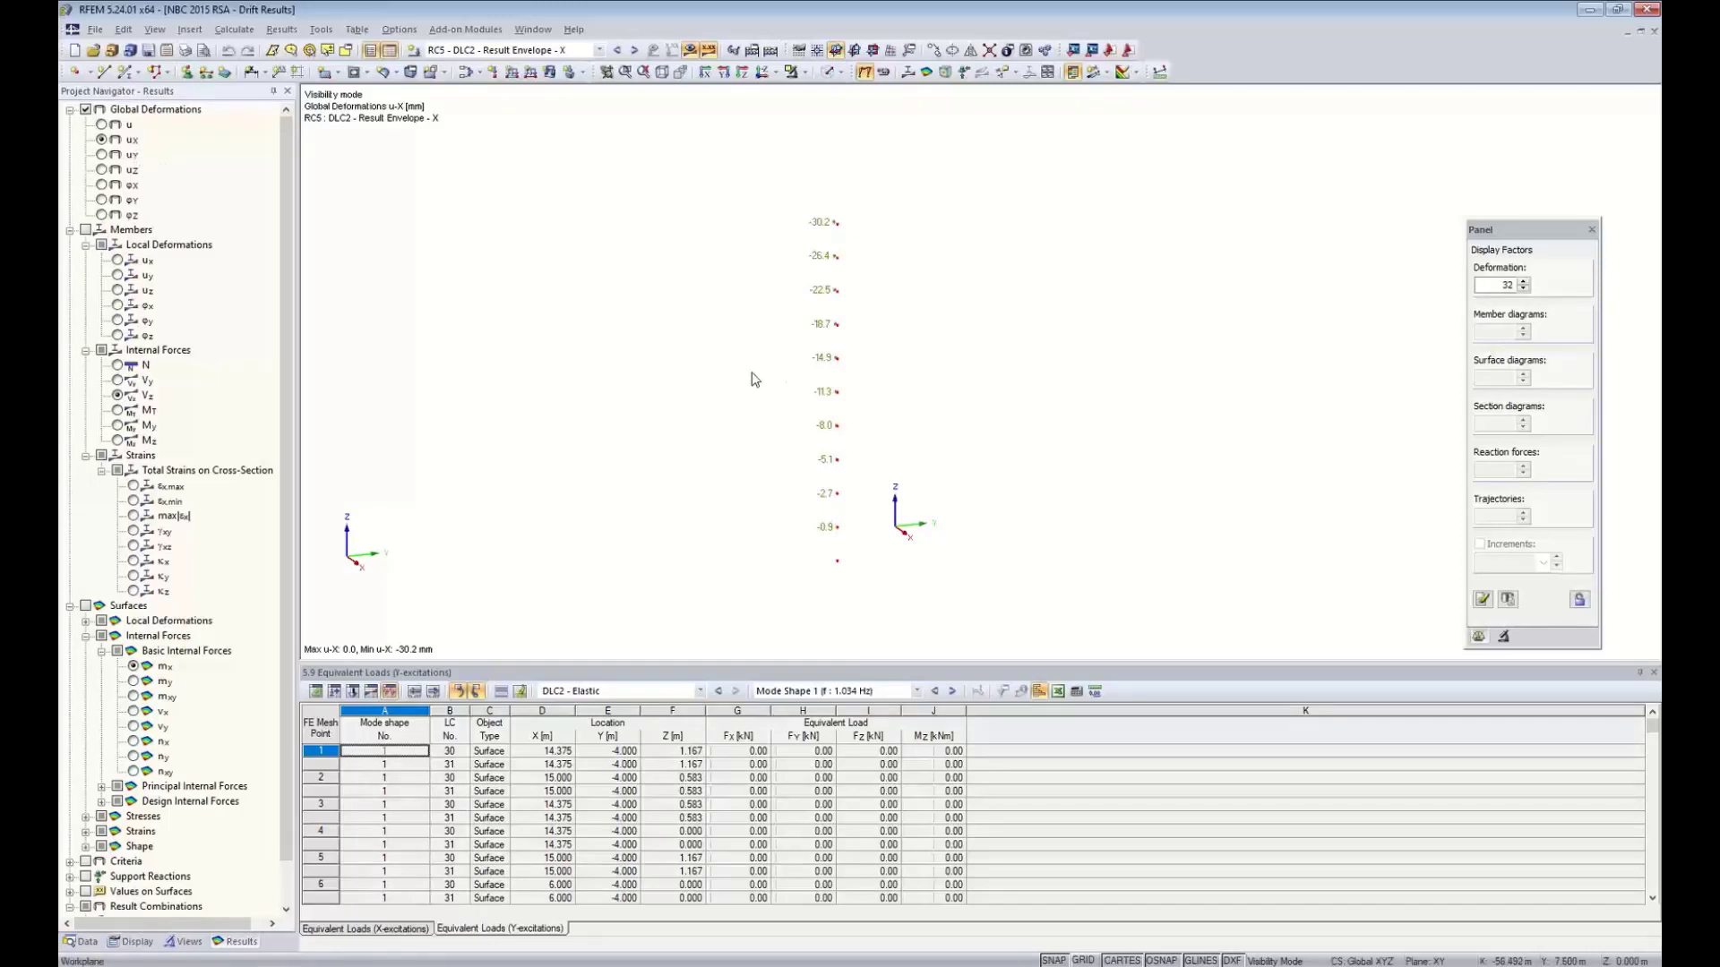
ctrl+middle_drag(756, 377, 922, 261)
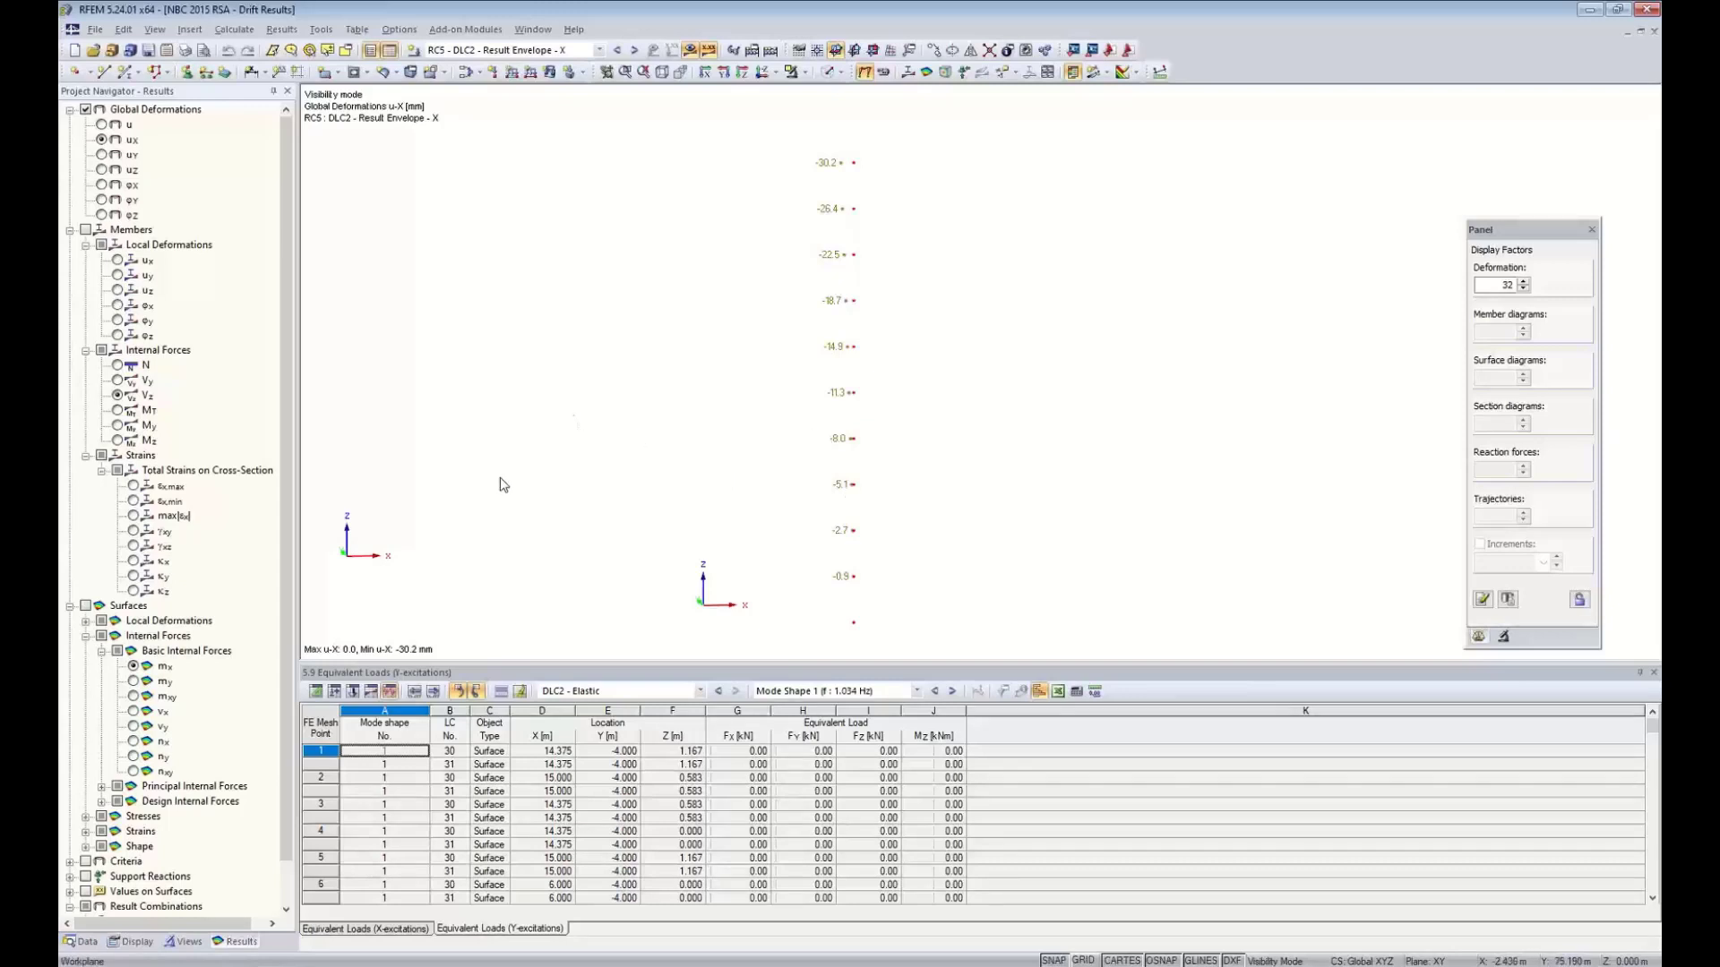
click(139, 945)
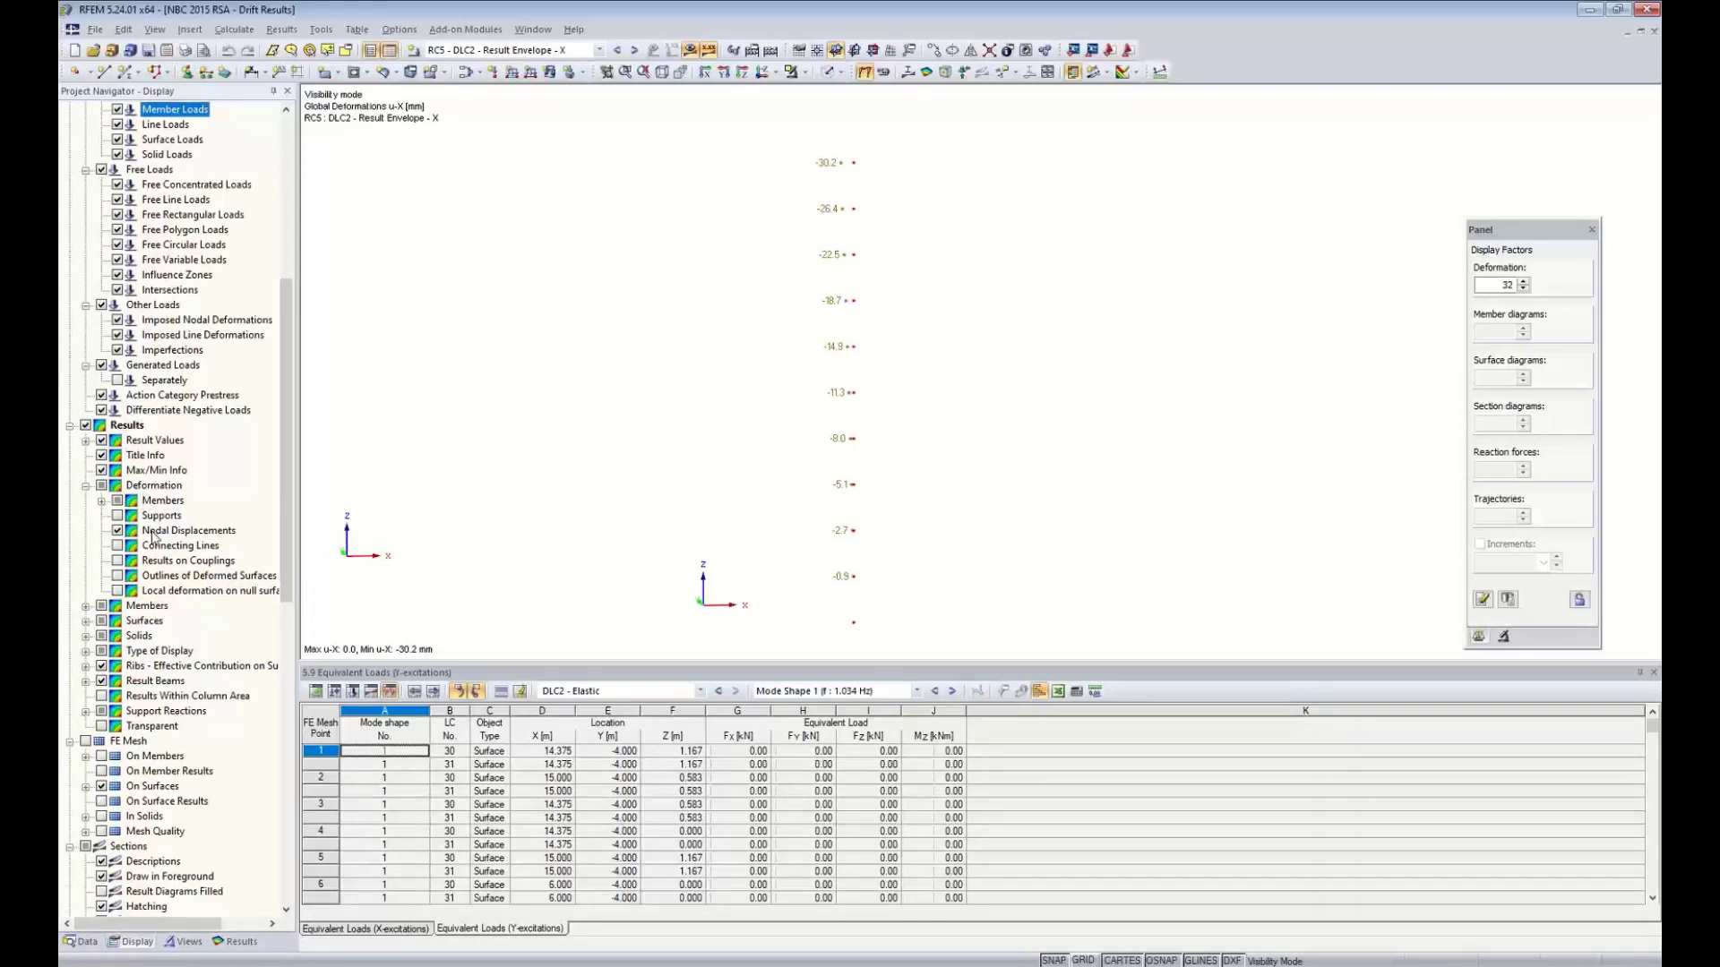
click(237, 941)
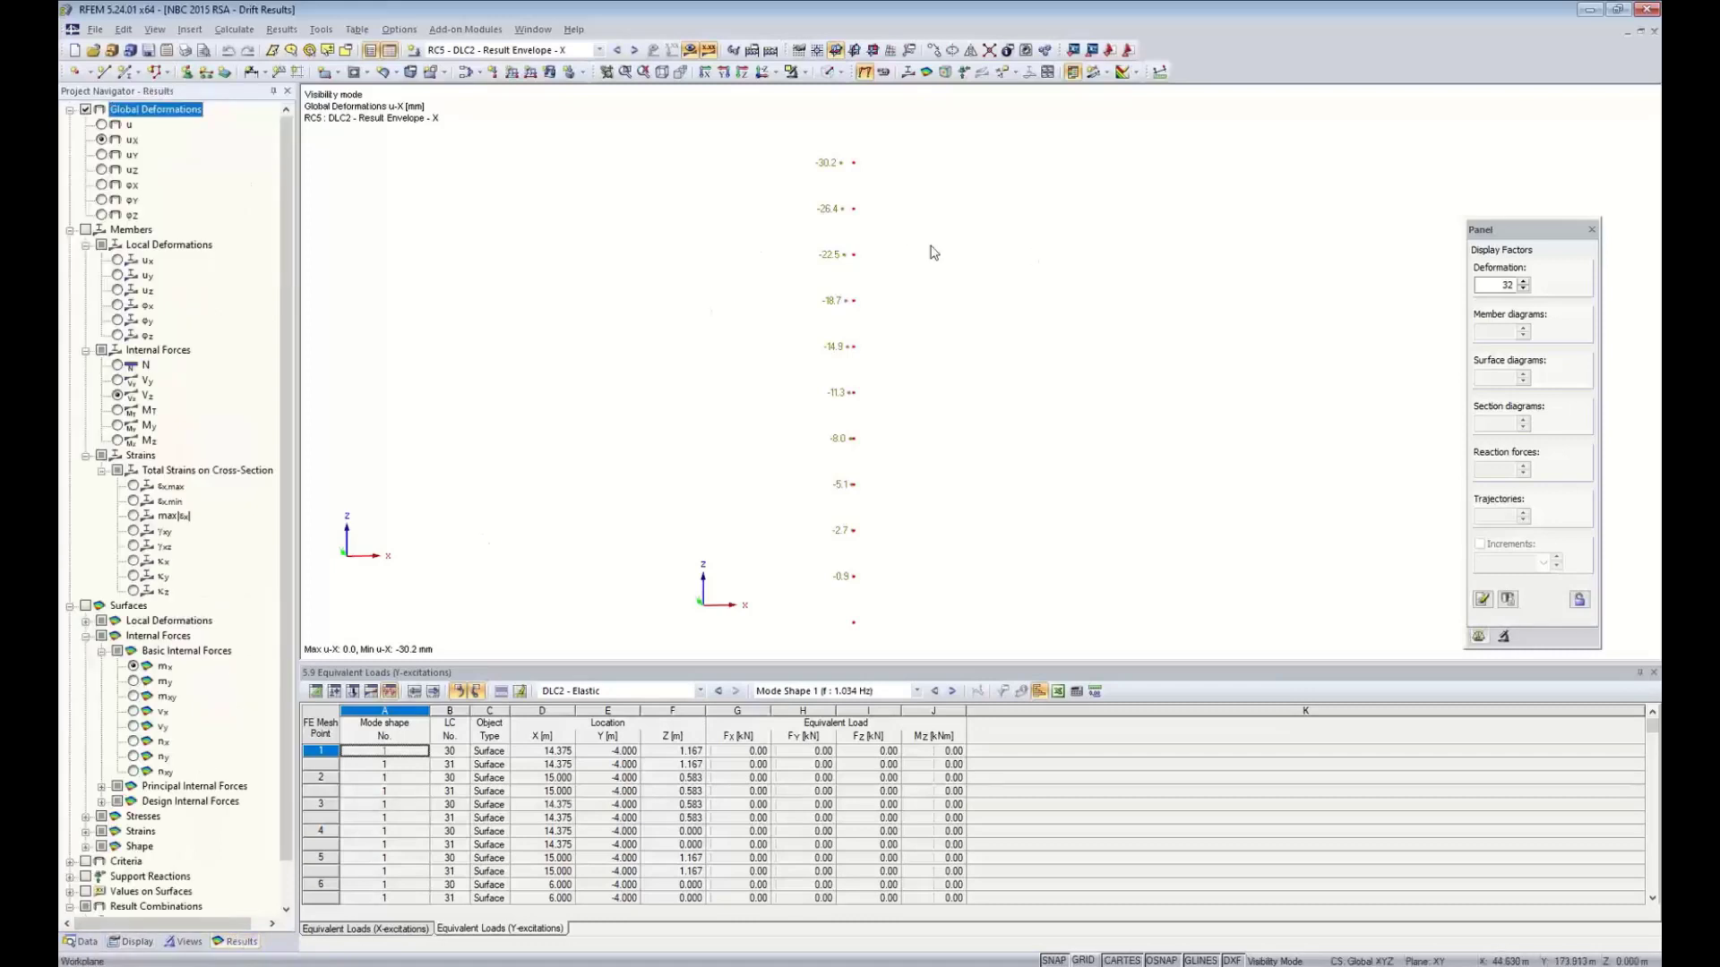
Examine the u-X displacement values at the drift nodes storey by storey over the full building height
middle_drag(899, 223, 886, 248)
scroll(867, 222, up, 2)
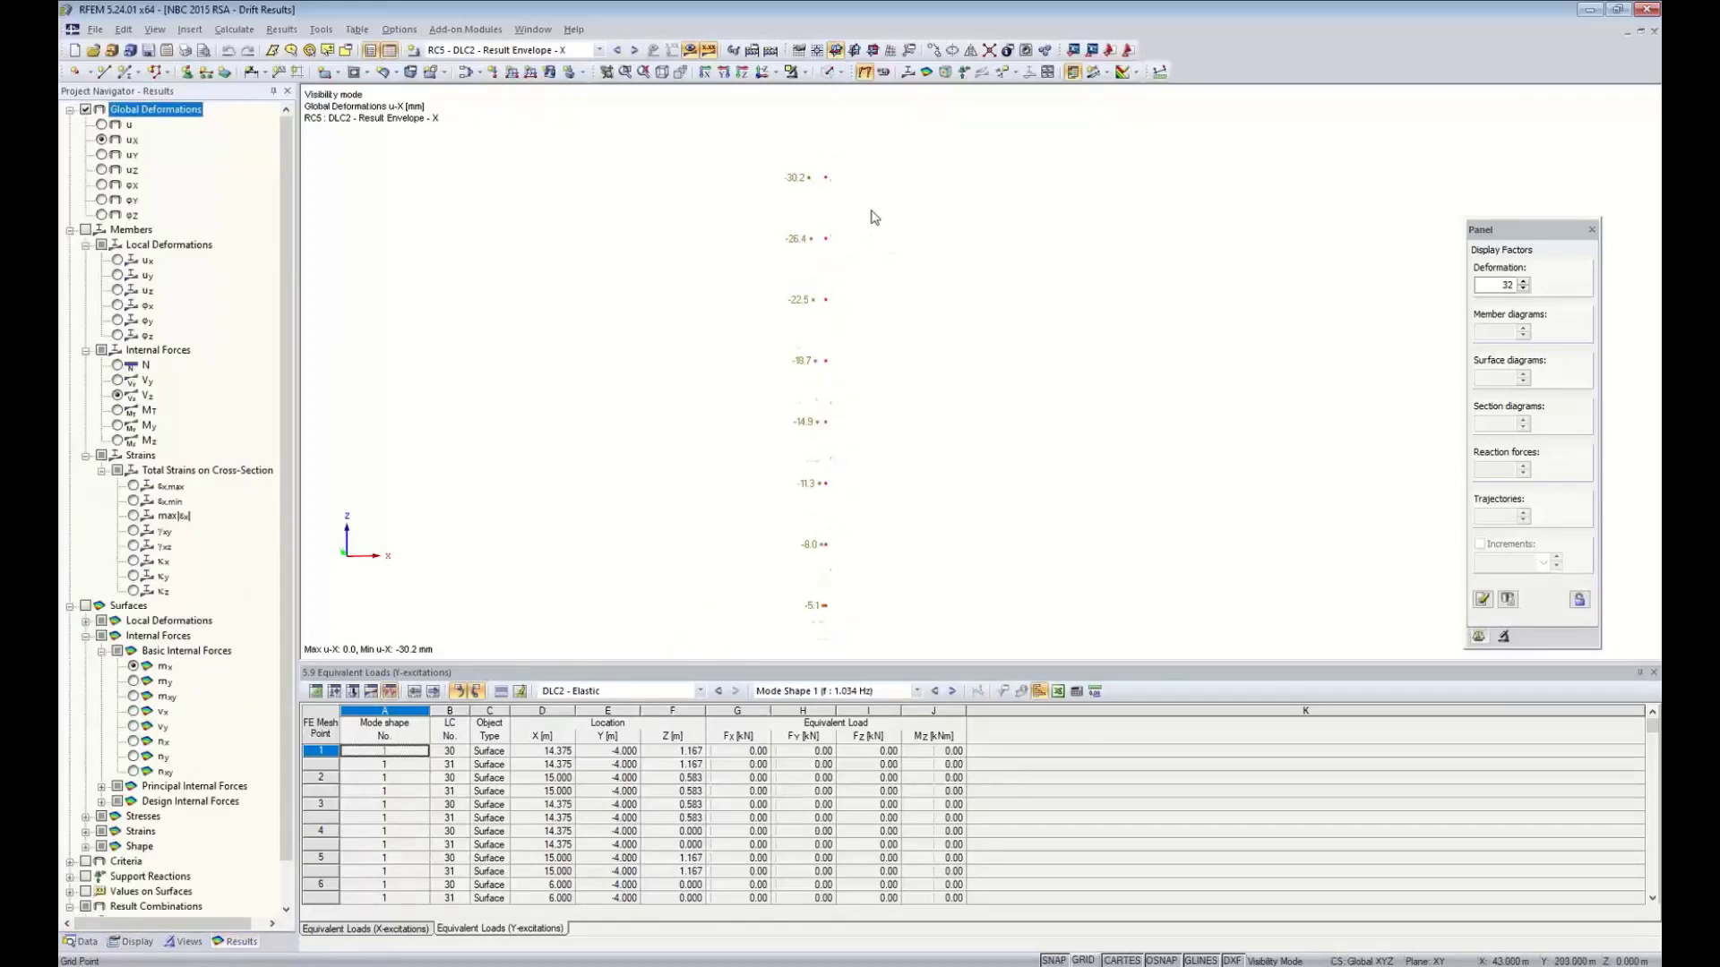
scroll(869, 215, down, 1)
middle_drag(901, 416, 890, 279)
scroll(818, 555, up, 3)
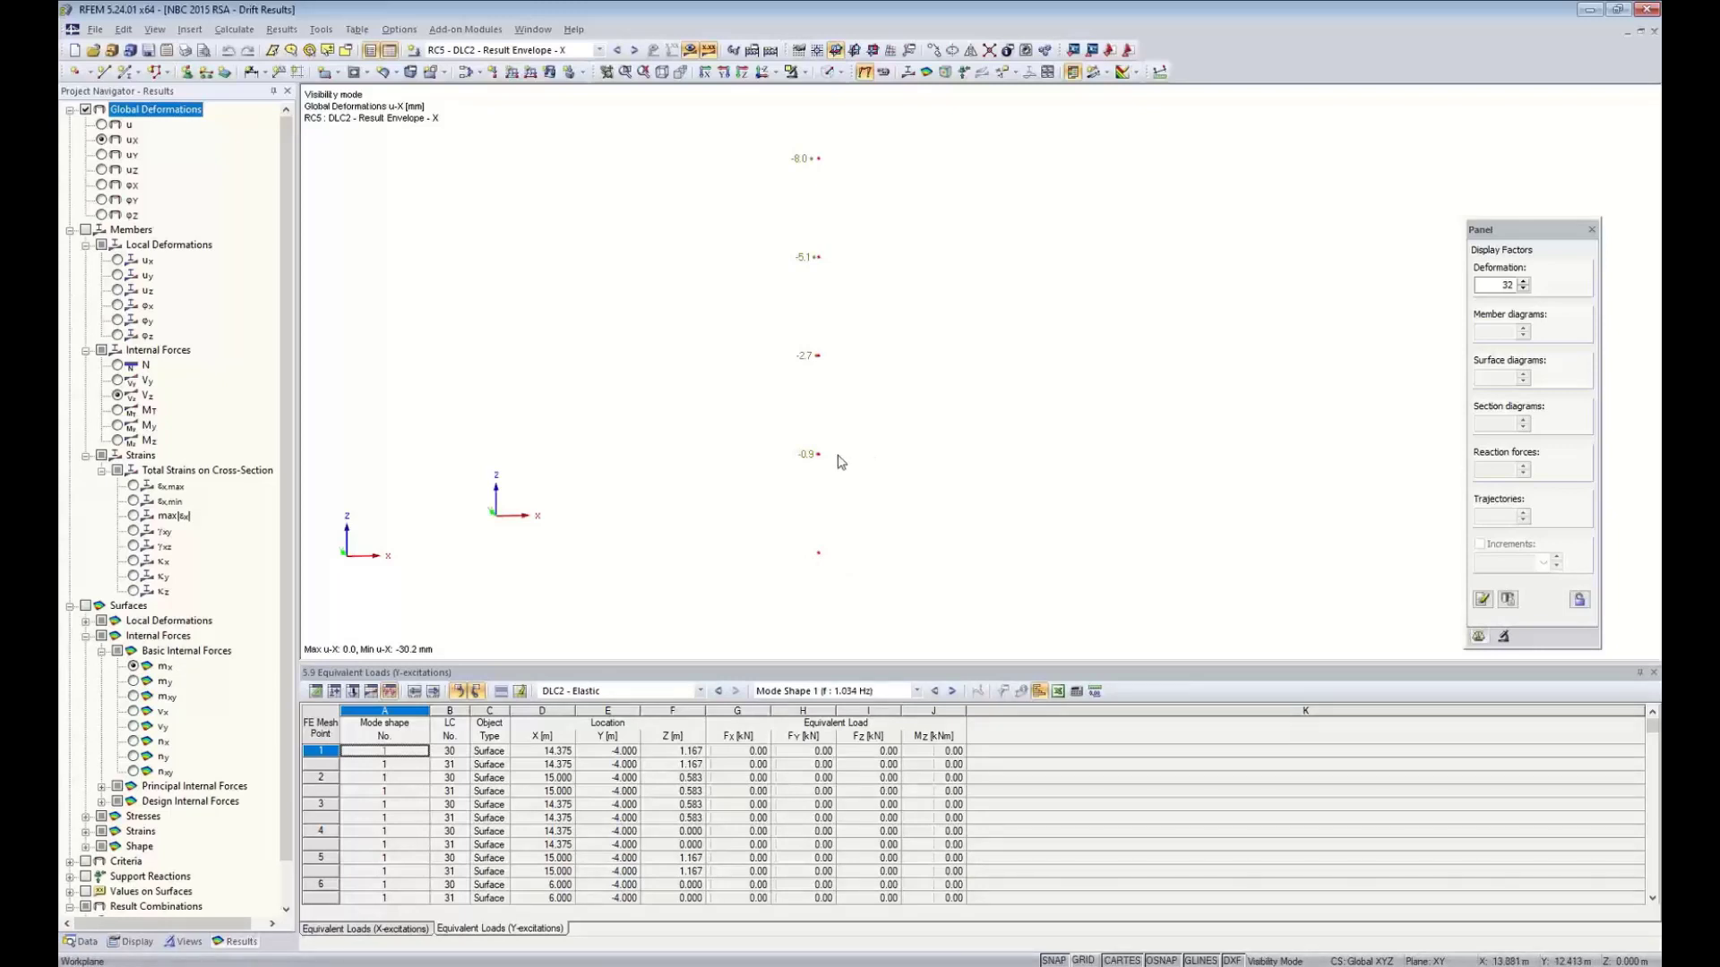
scroll(831, 411, up, 1)
ctrl+middle_drag(833, 411, 863, 418)
scroll(863, 417, down, 1)
middle_drag(867, 343, 865, 399)
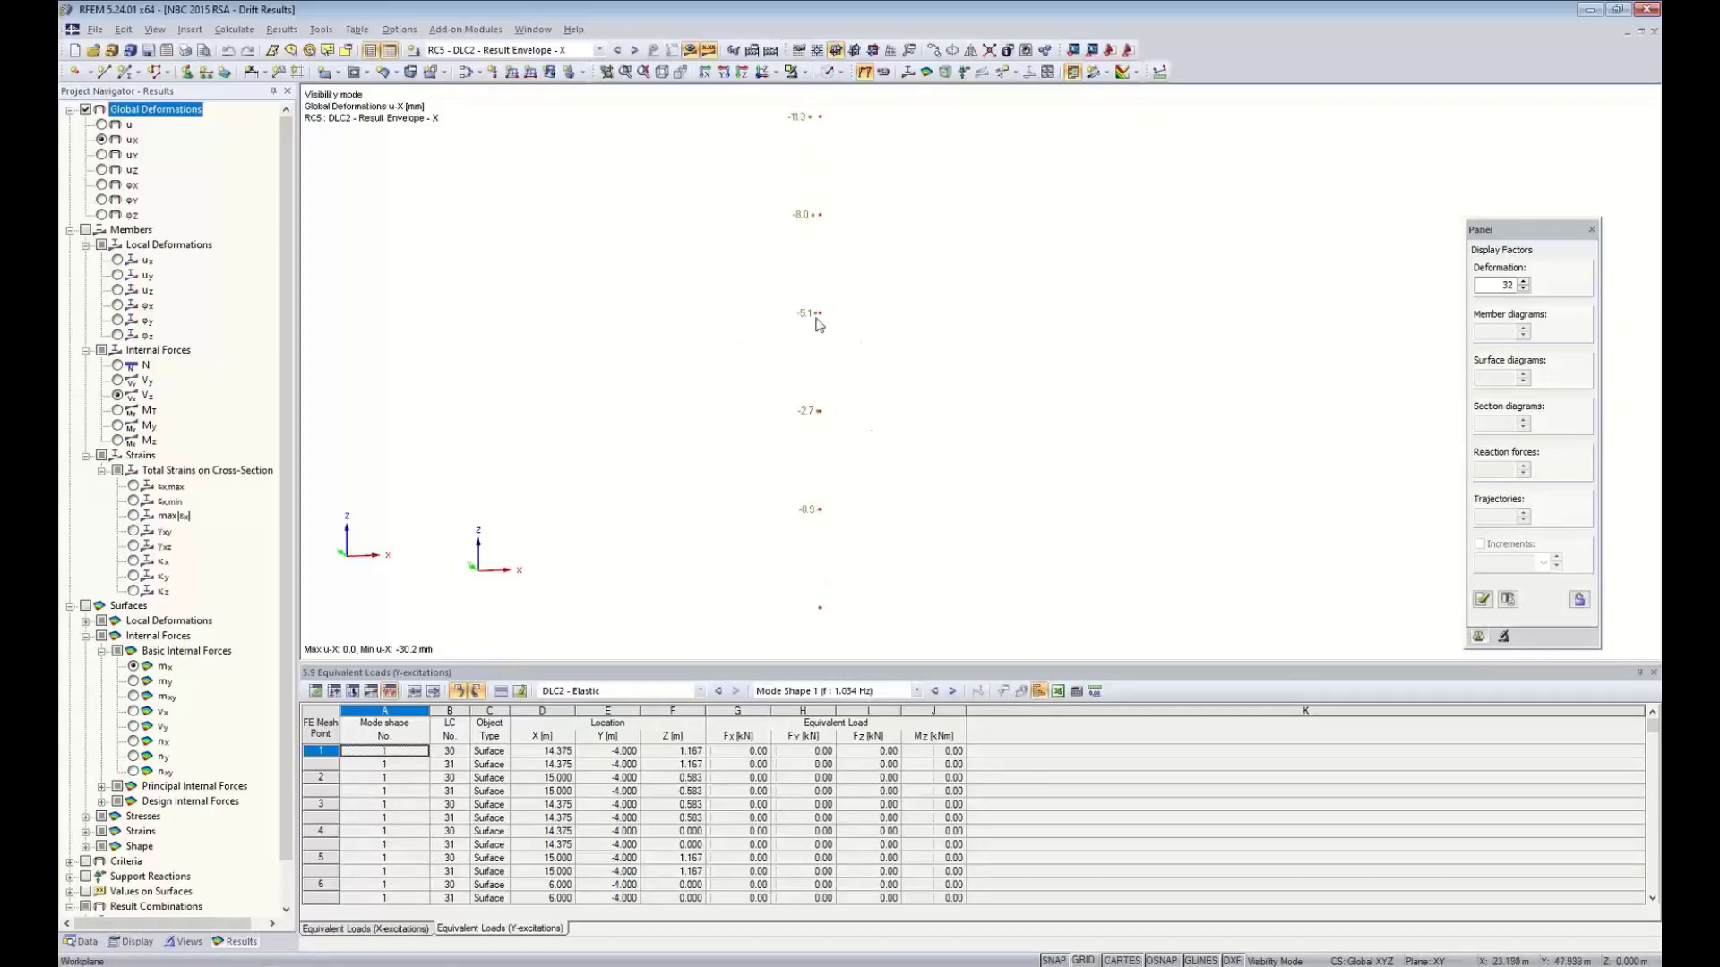
scroll(837, 391, down, 4)
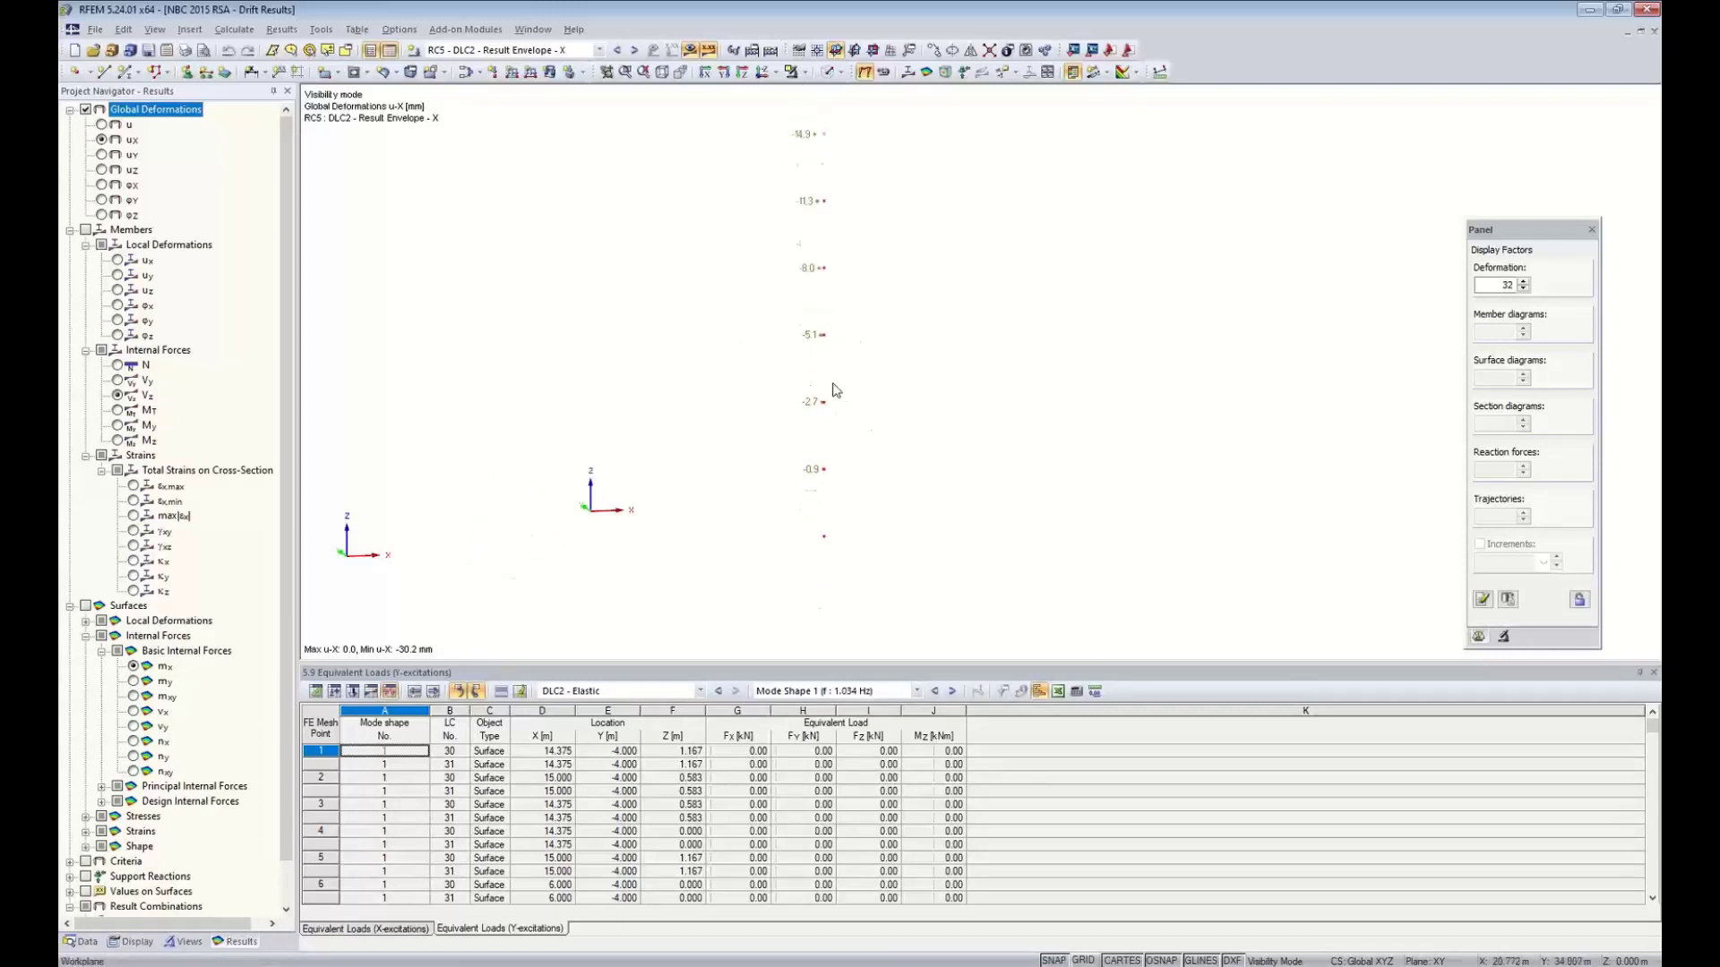
scroll(829, 258, up, 4)
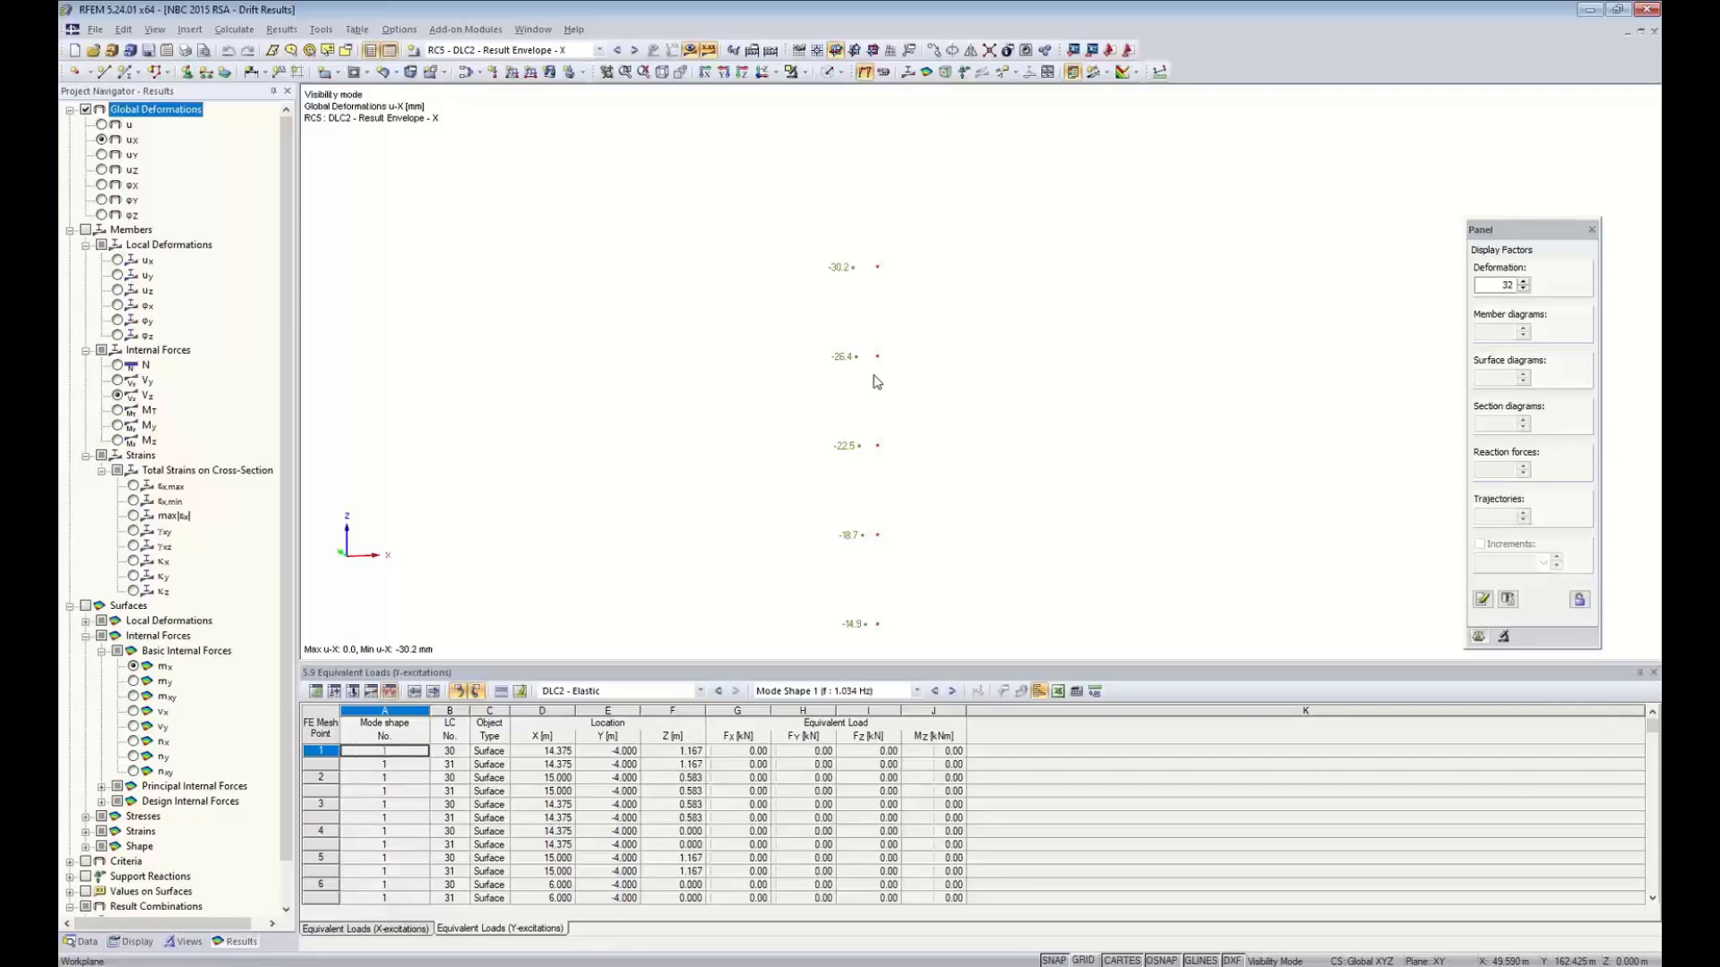
scroll(925, 331, down, 3)
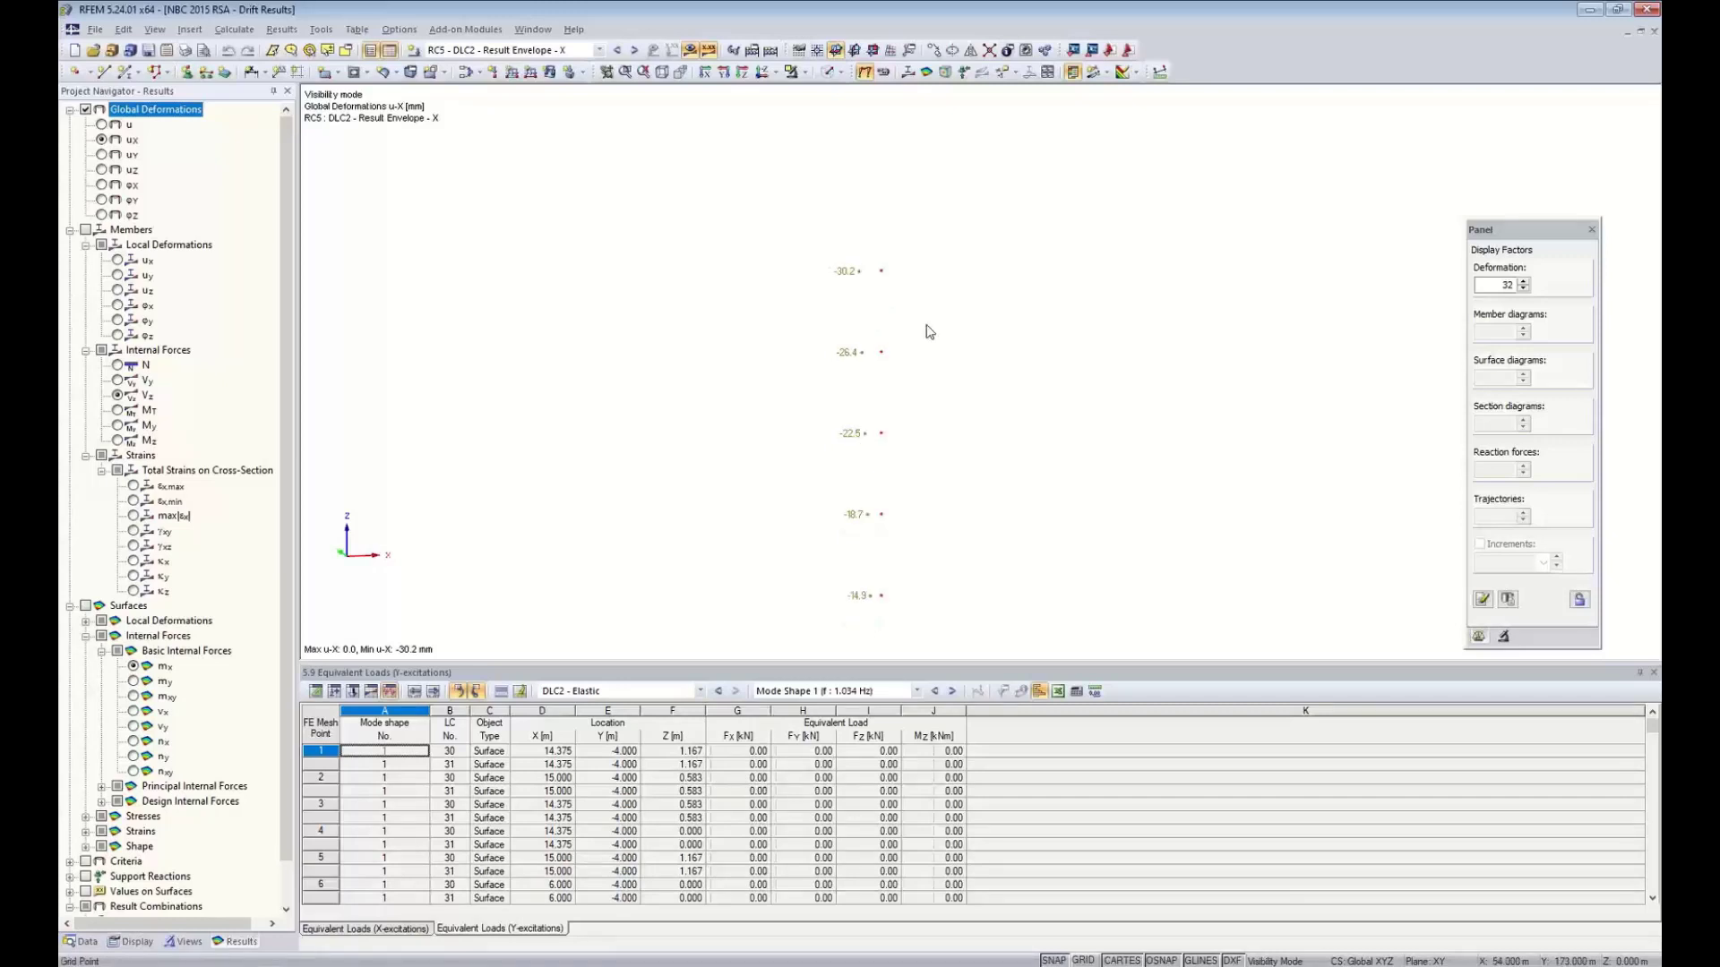
middle_drag(990, 437, 926, 307)
scroll(925, 308, down, 1)
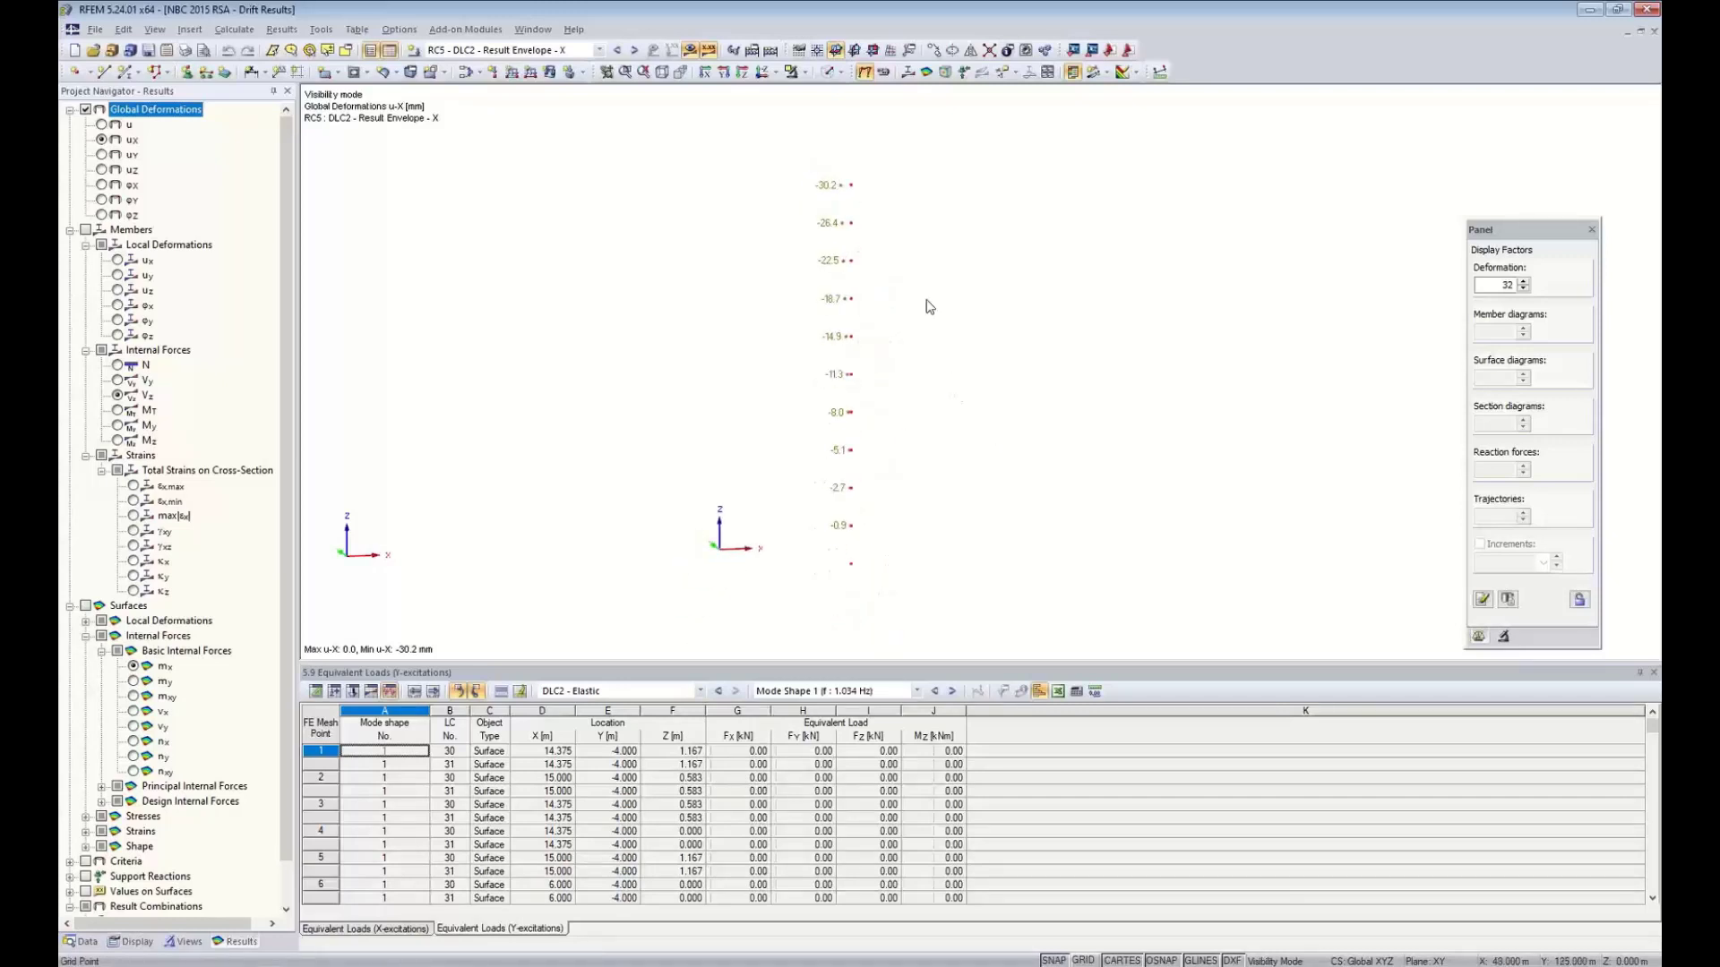
Open the Nodes - Deformations table, filter it to the selected drift nodes only, and enlarge the table area
drag(832, 154, 917, 624)
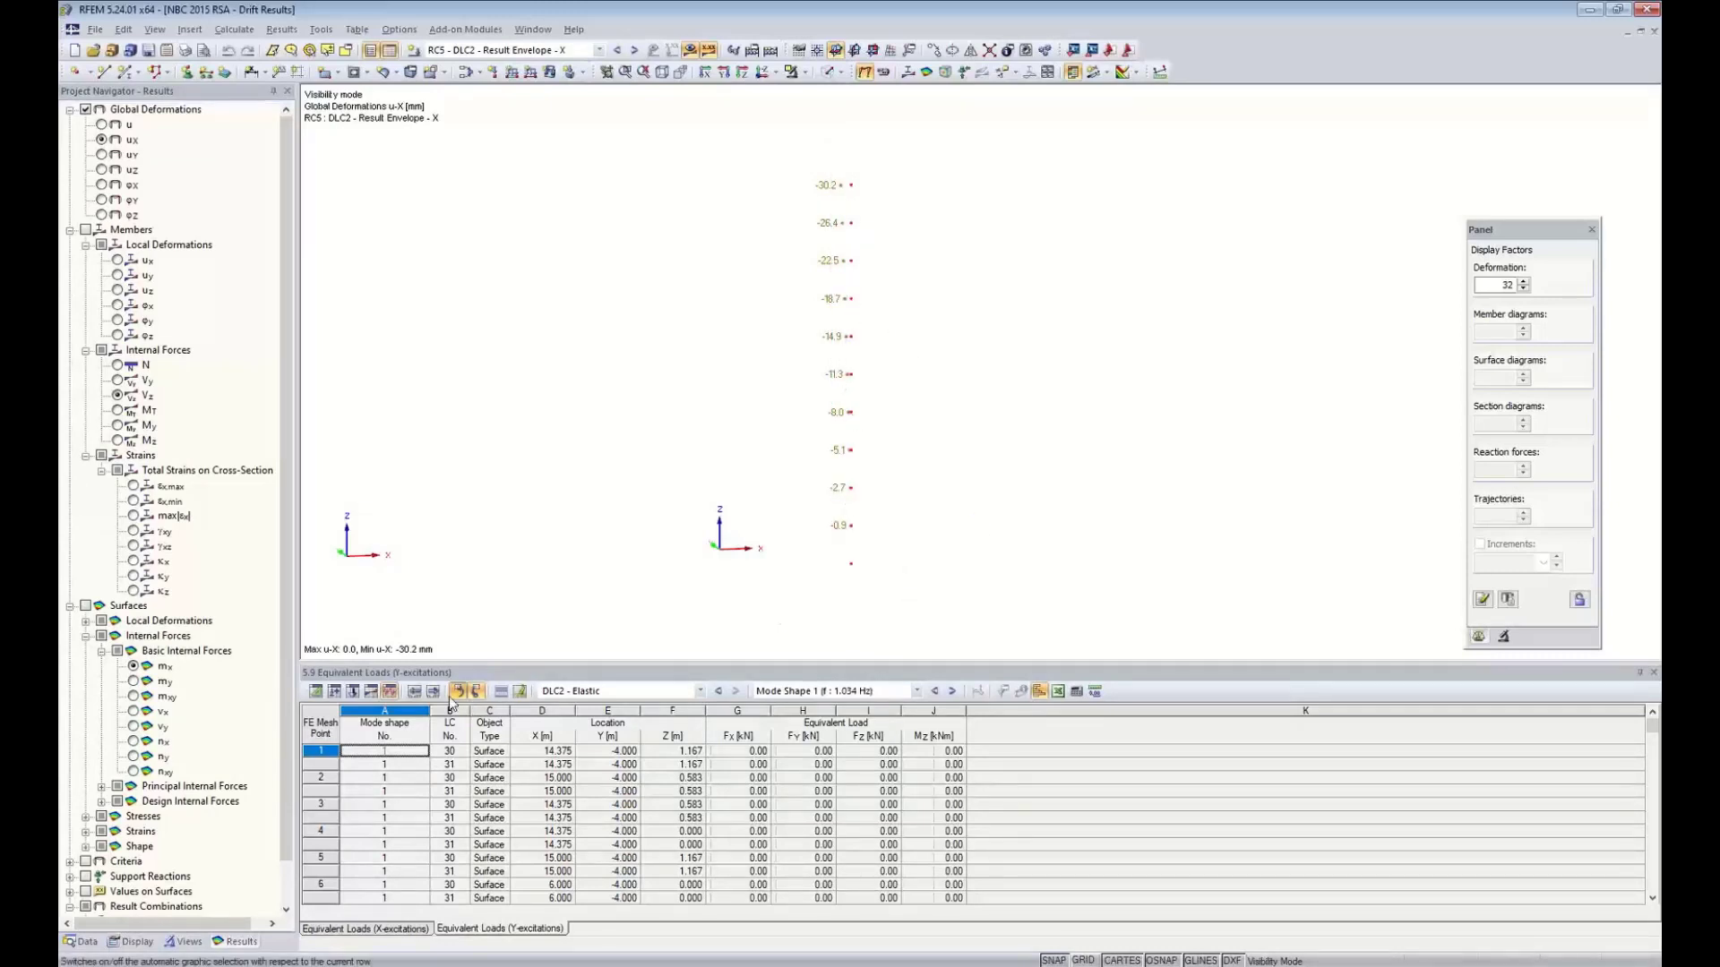
click(371, 693)
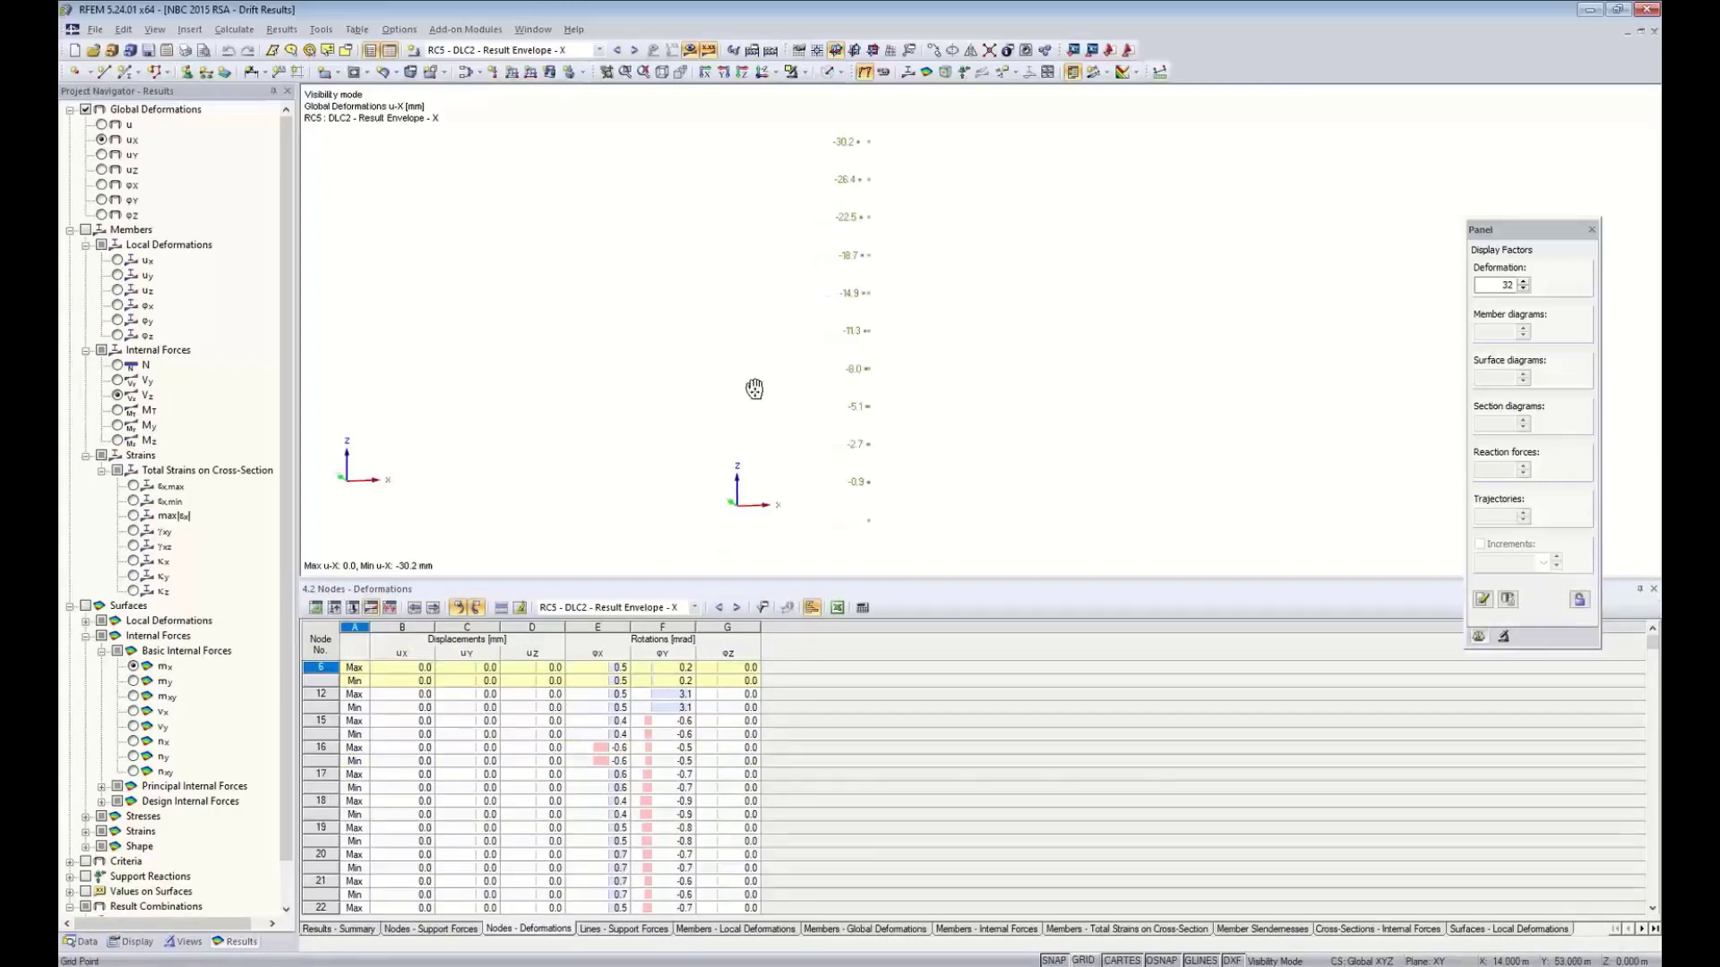
drag(810, 123, 943, 511)
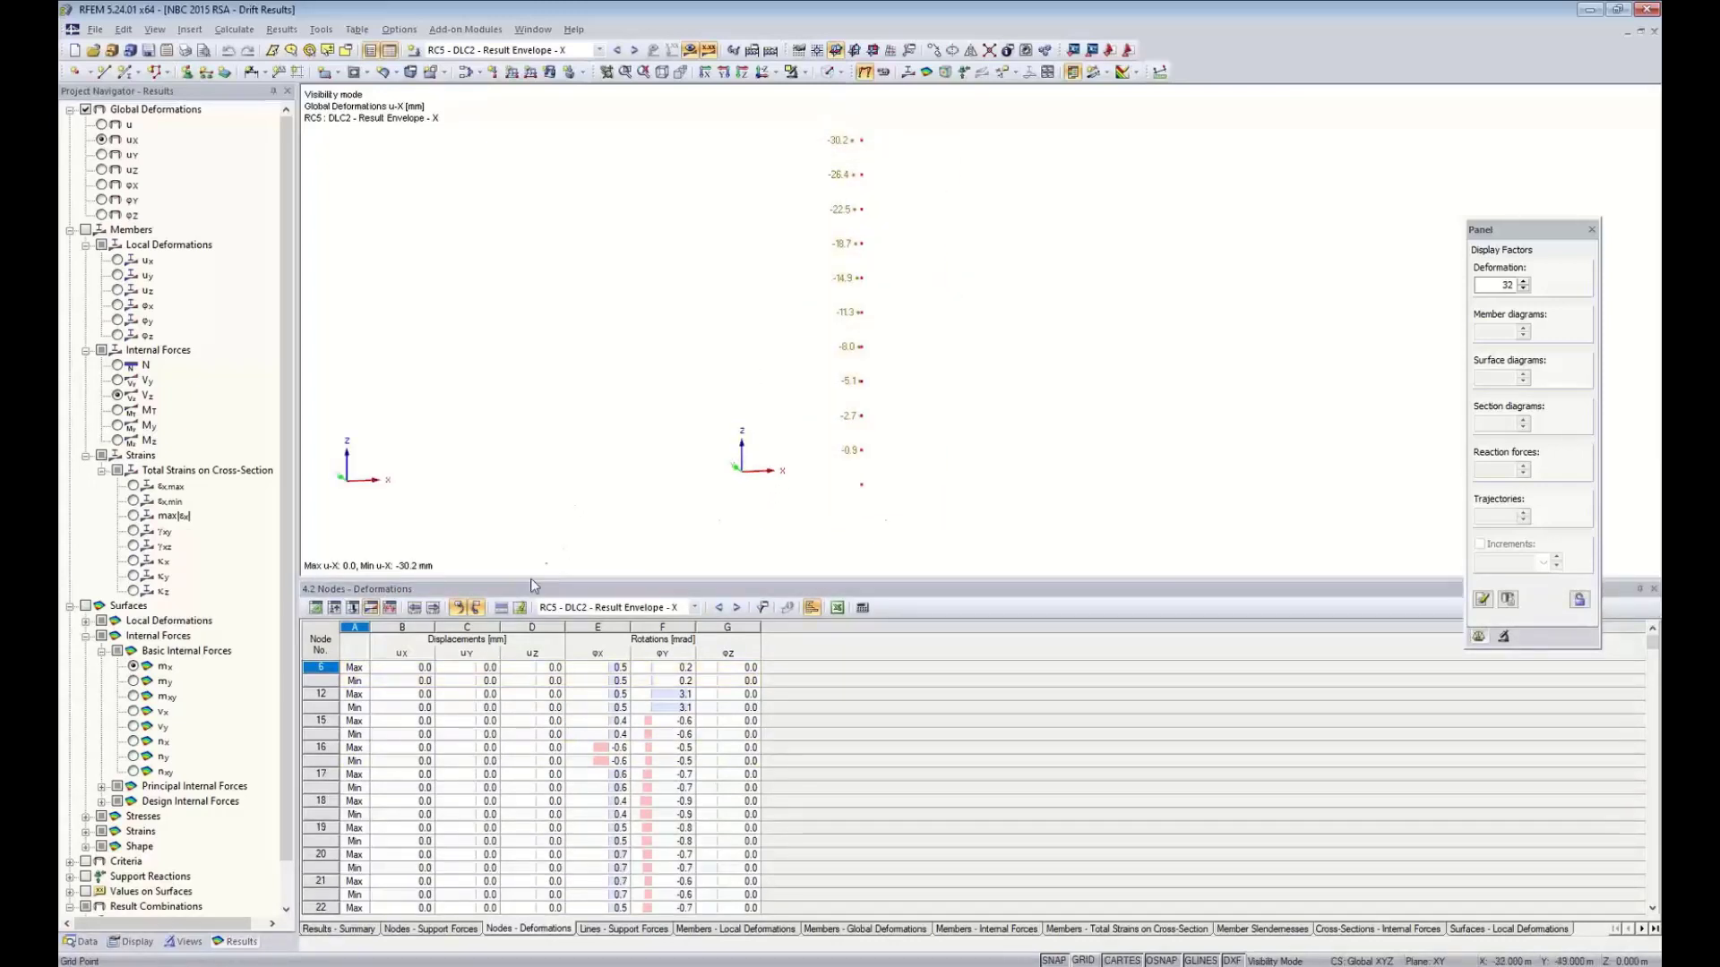
click(518, 608)
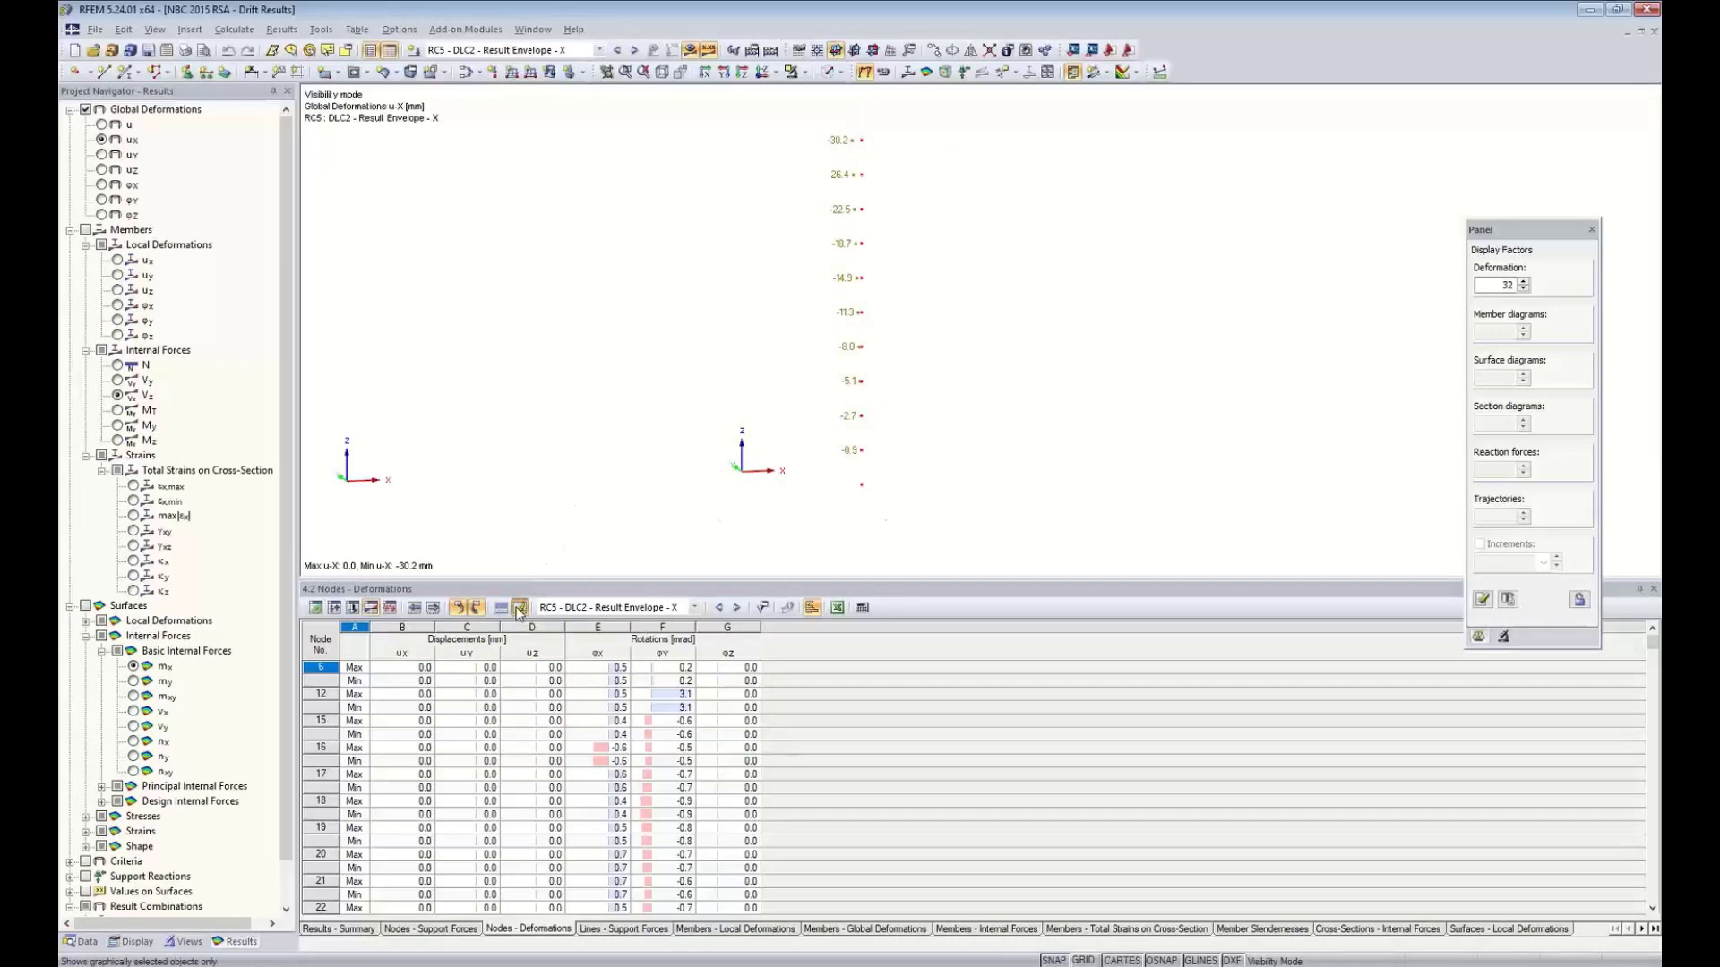
drag(522, 584, 528, 452)
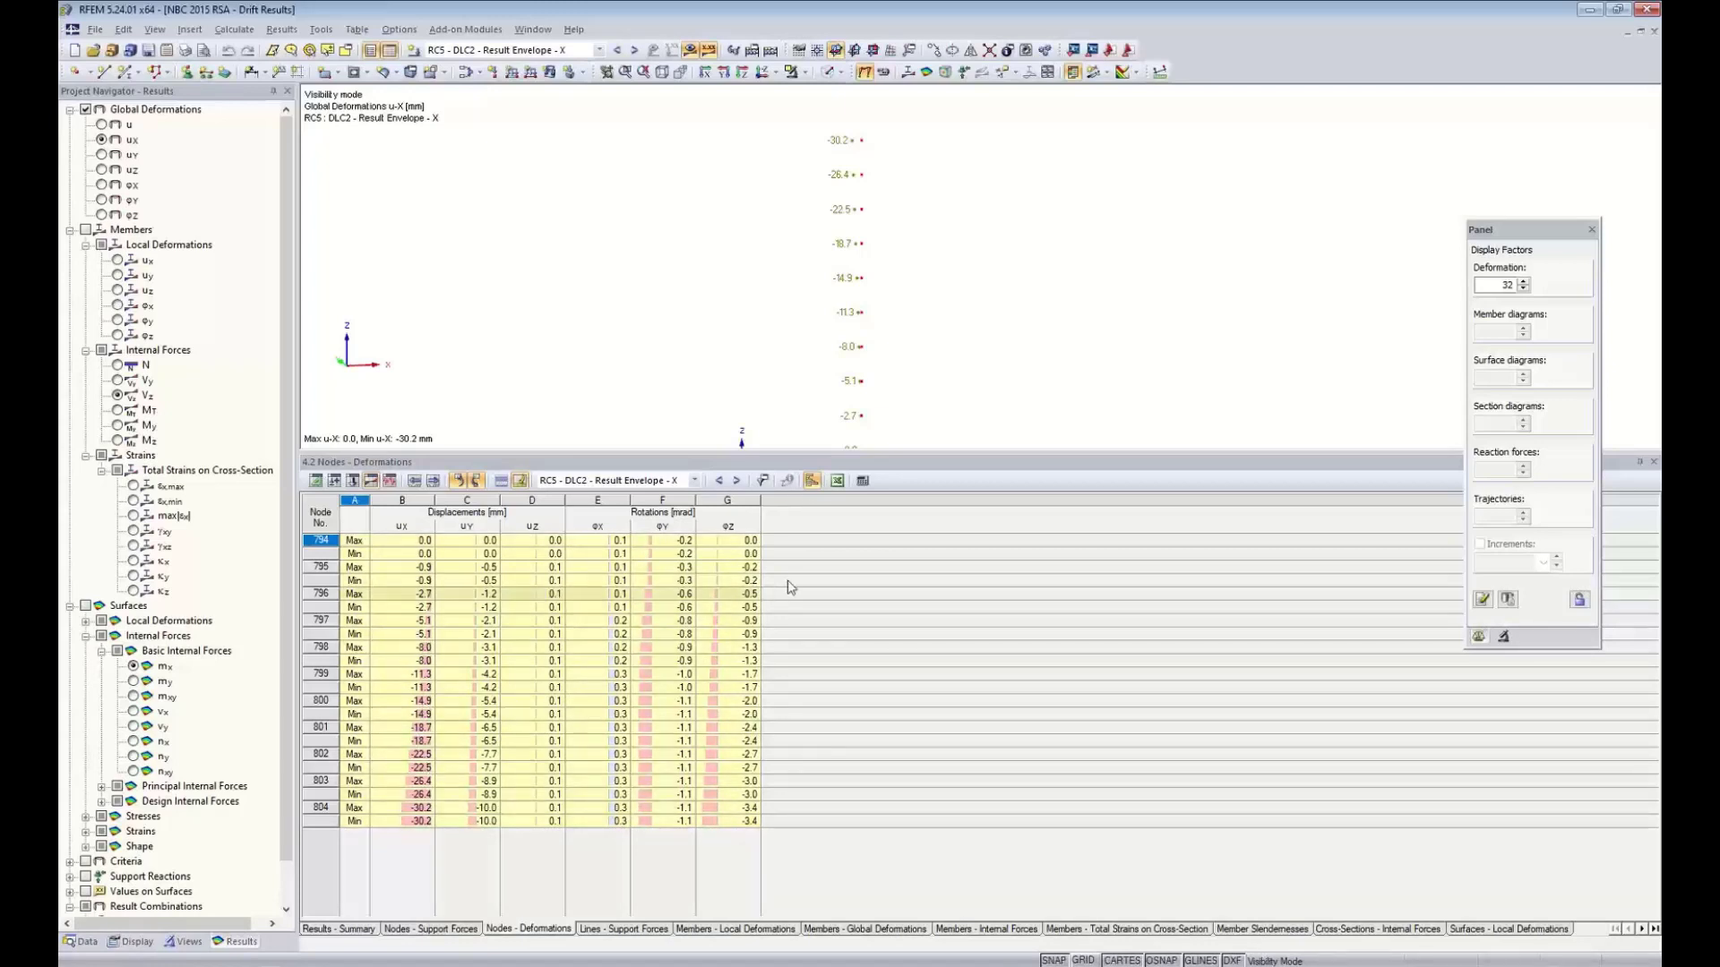
Review the Microsoft Excel export options for the nodal deformations table and close them without exporting
click(838, 484)
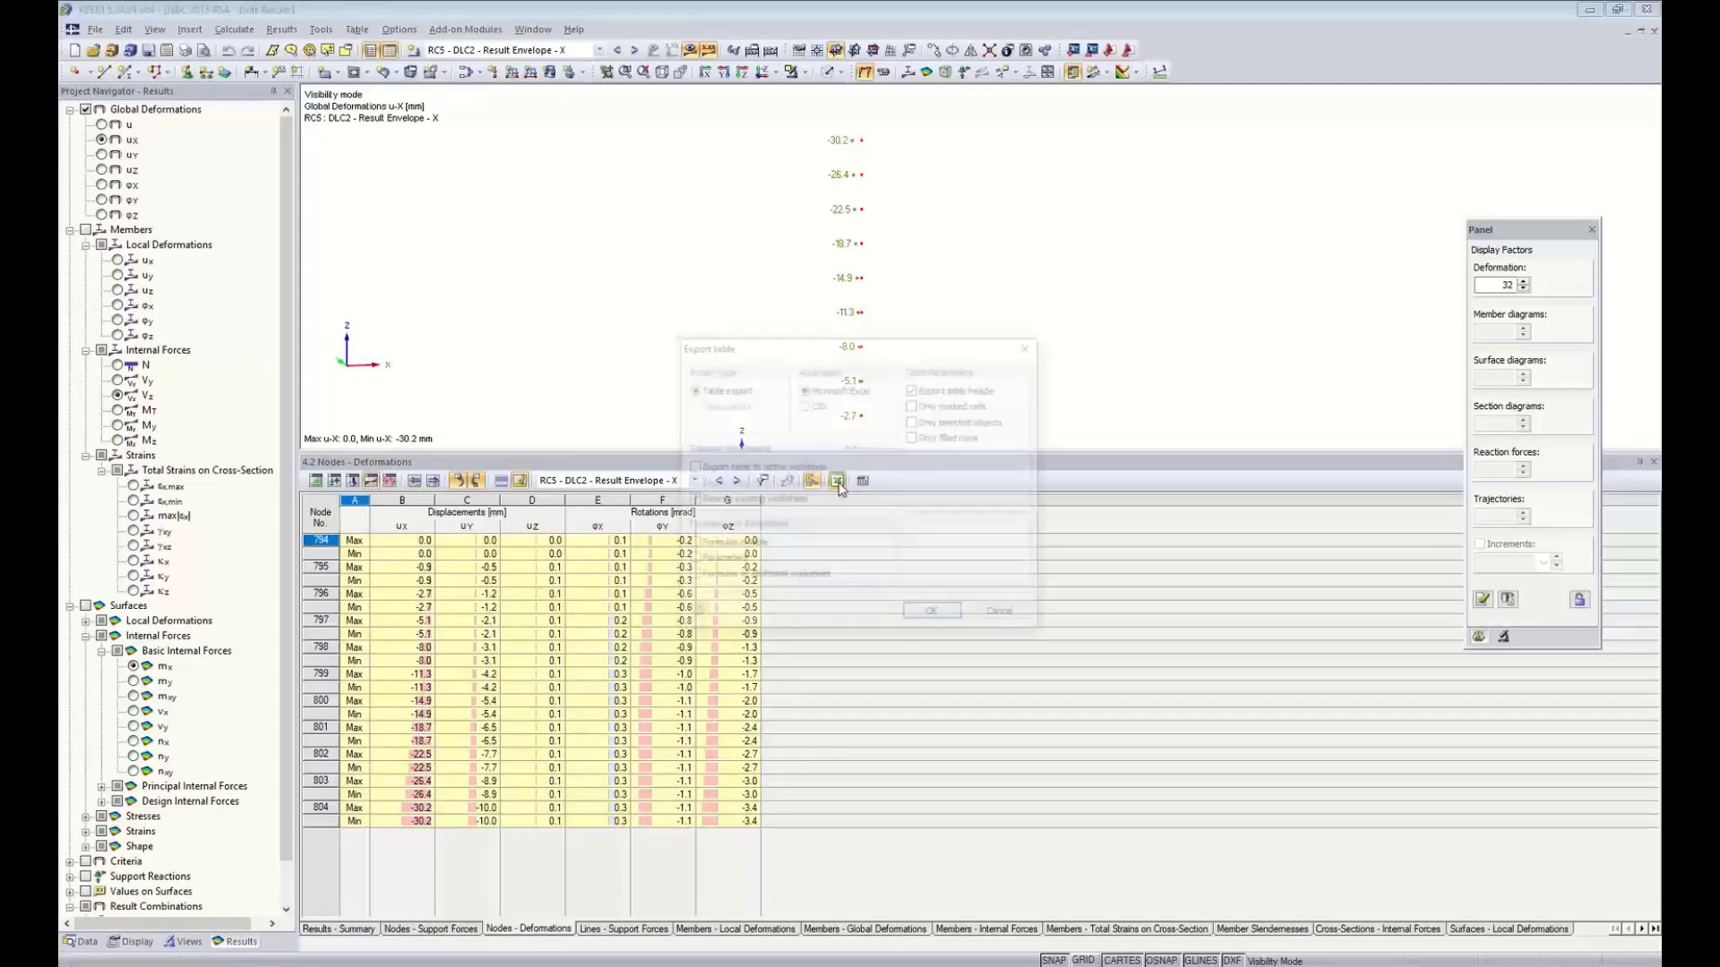
drag(880, 343, 1165, 249)
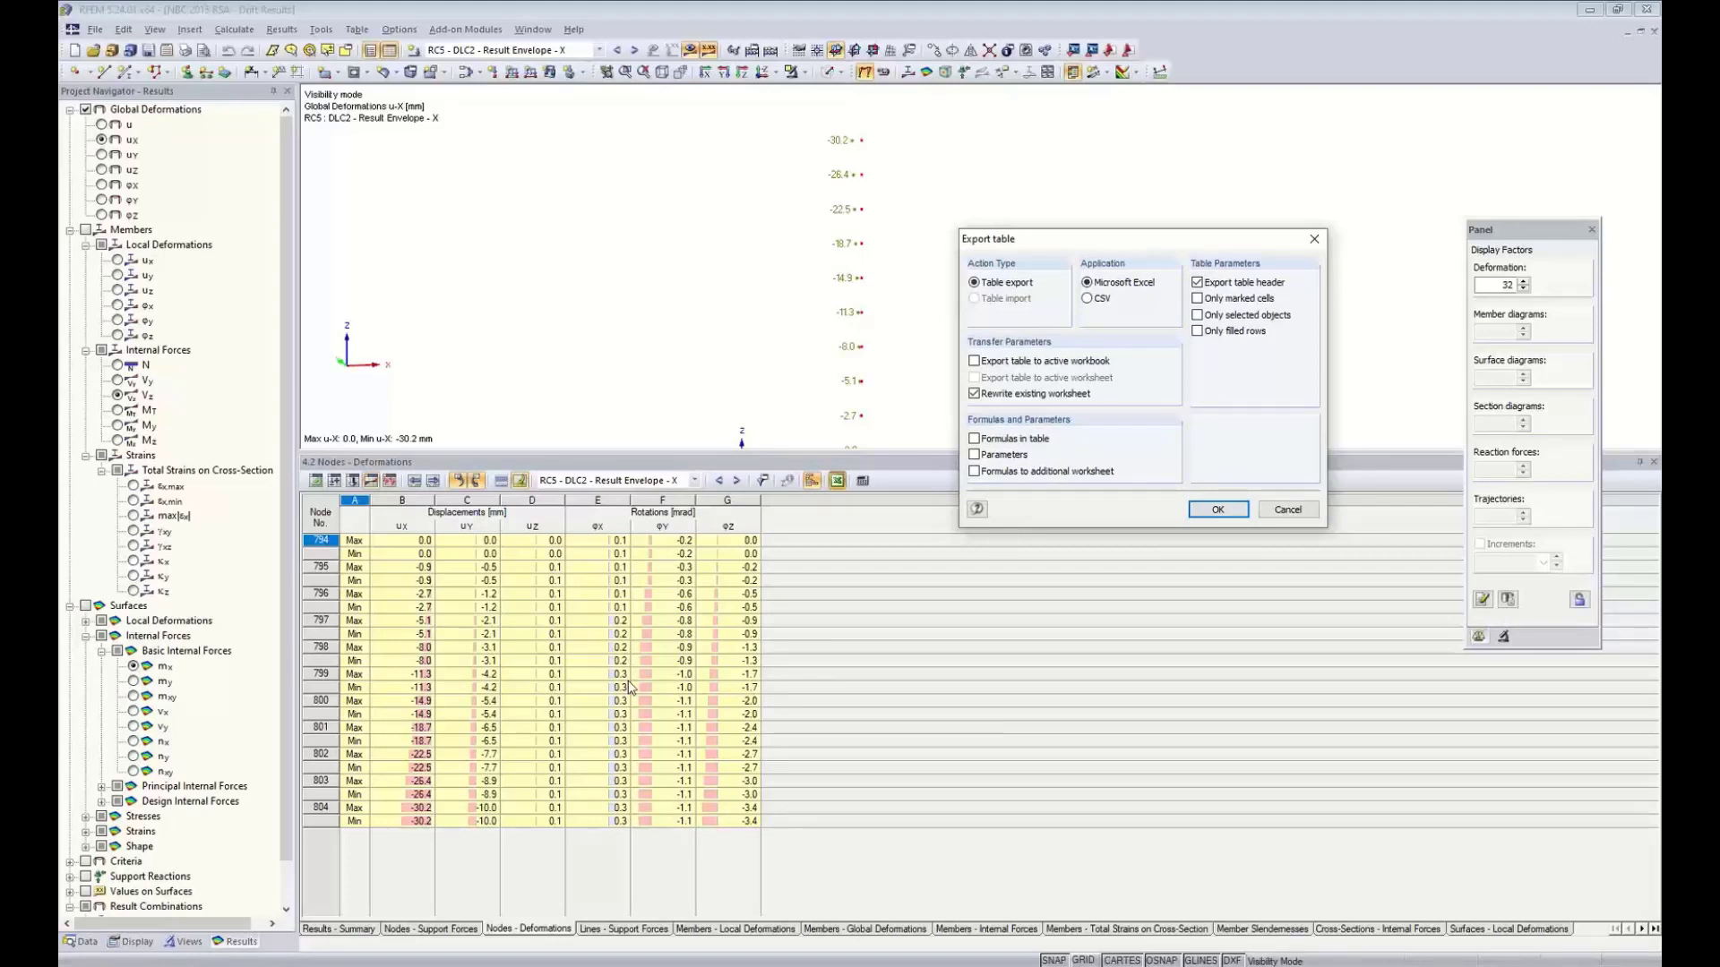
click(1286, 510)
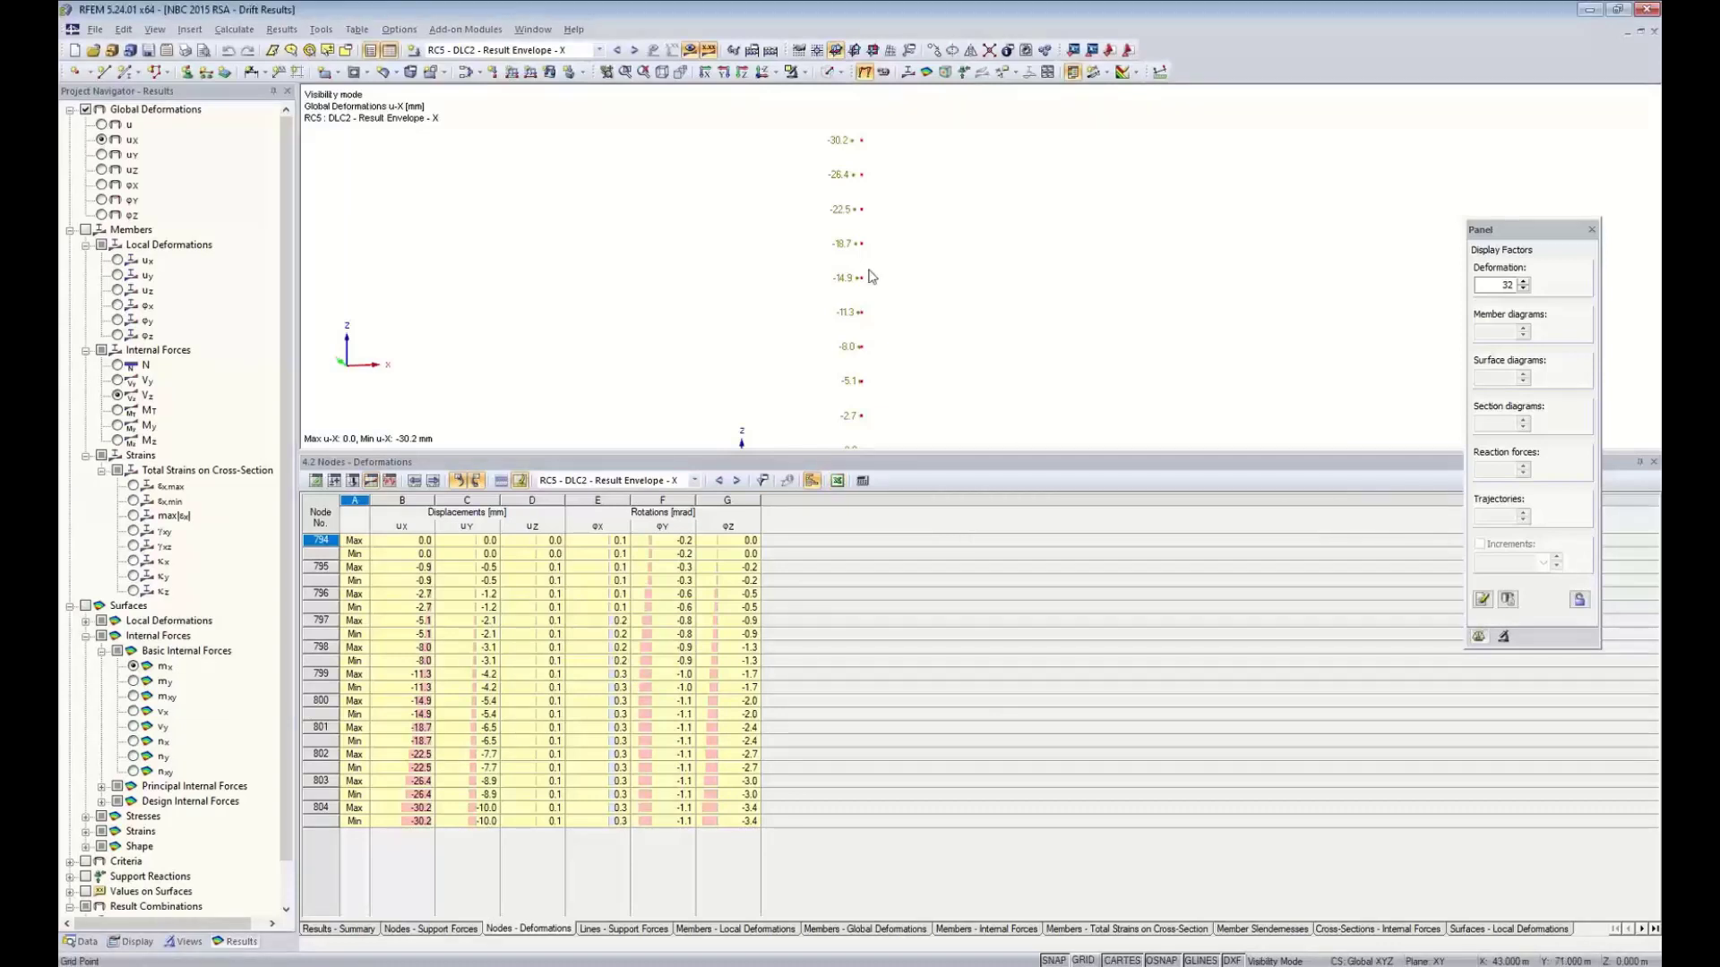
Switch to the PowerPoint slide show displaying the Dlubal Software Information slide
key(super+Tab)
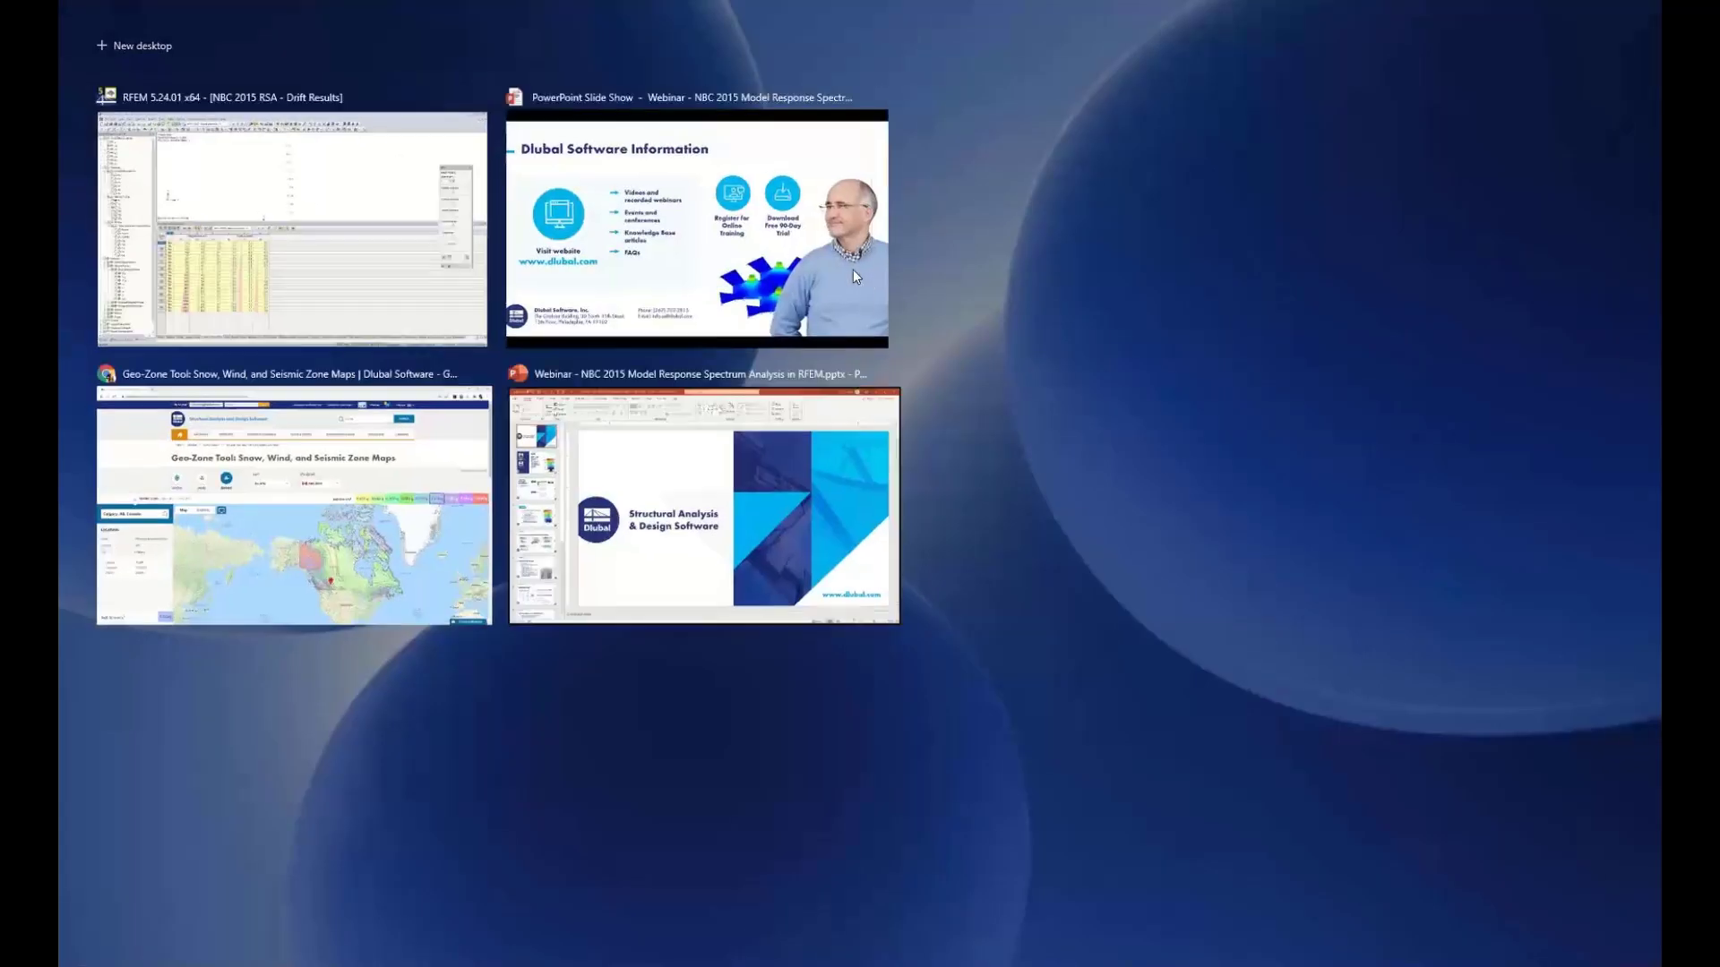
click(717, 249)
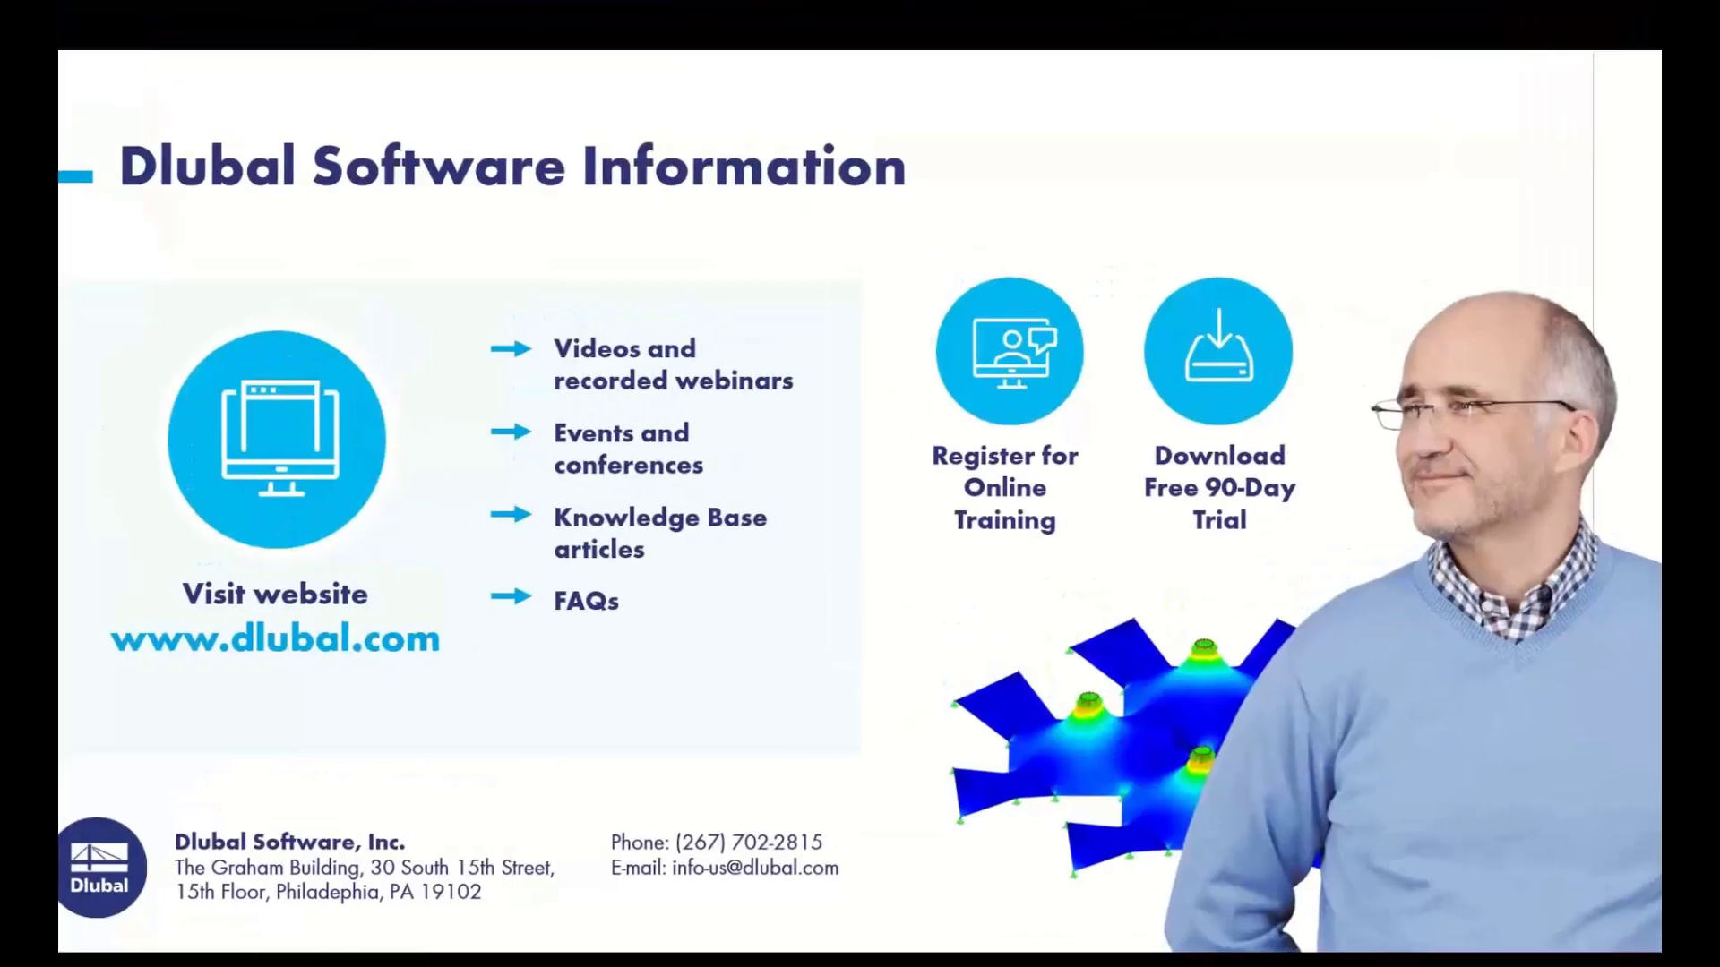